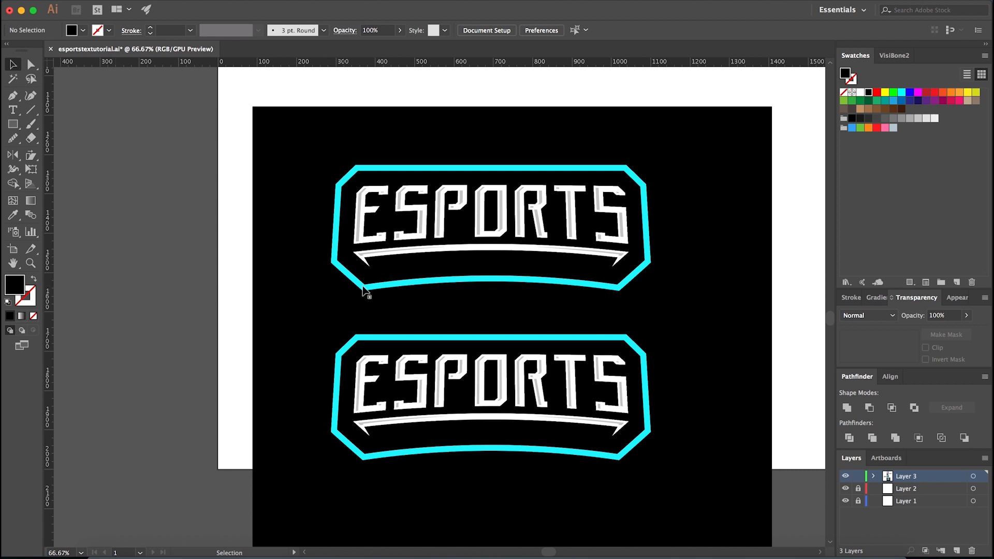
- Examine the finished ESPORTS badge variations on the black background and the earlier versions on and around the artboard
{"action": "scroll", "coordinate": [618, 489], "scroll_direction": "up", "scroll_amount": 1}
{"action": "scroll", "coordinate": [482, 445], "scroll_direction": "down", "scroll_amount": 1}
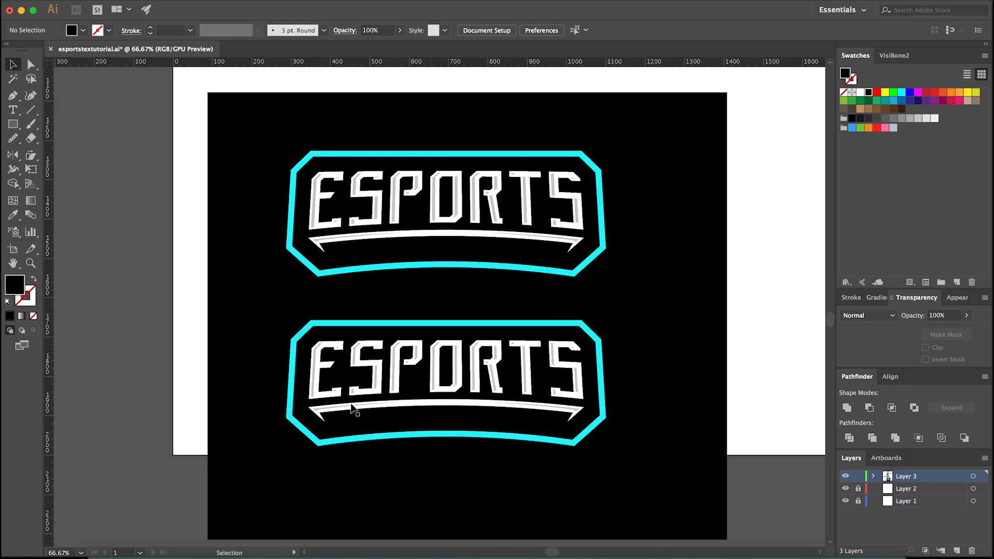
{"action": "scroll", "coordinate": [342, 432], "scroll_direction": "up", "scroll_amount": 1}
{"action": "scroll", "coordinate": [459, 362], "scroll_direction": "up", "scroll_amount": 3}
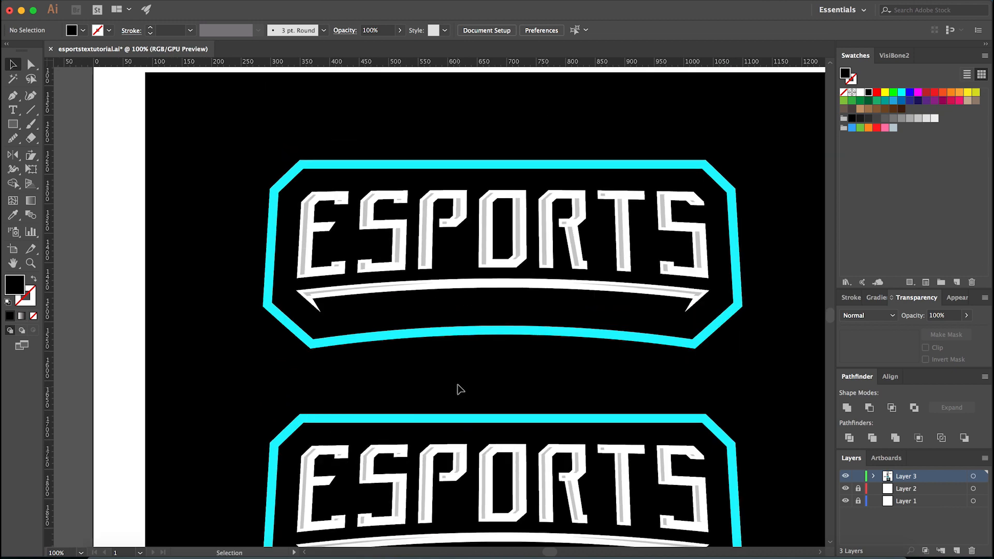
{"action": "scroll", "coordinate": [463, 396], "scroll_direction": "down", "scroll_amount": 2}
{"action": "scroll", "coordinate": [464, 396], "scroll_direction": "up", "scroll_amount": 5}
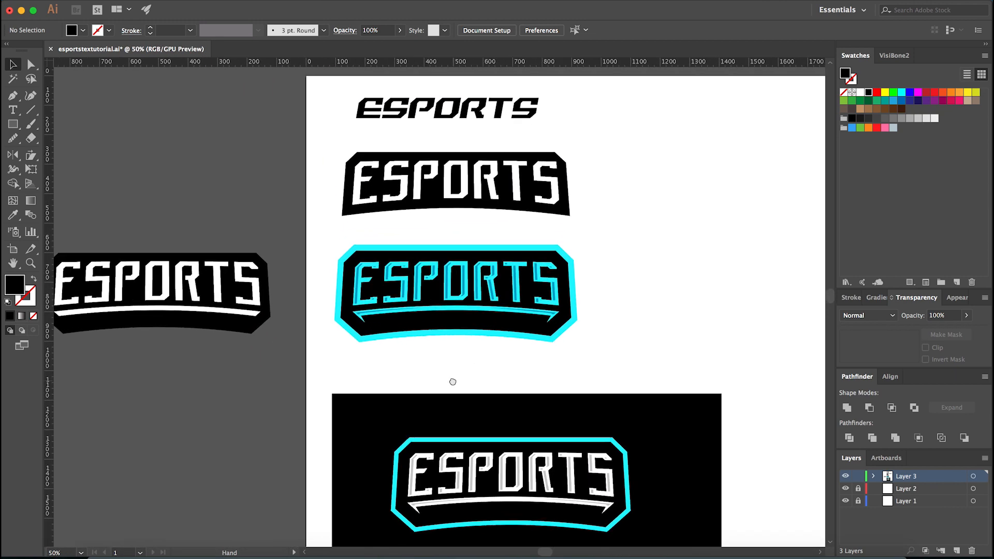
{"action": "scroll", "coordinate": [422, 253], "scroll_direction": "up", "scroll_amount": 5}
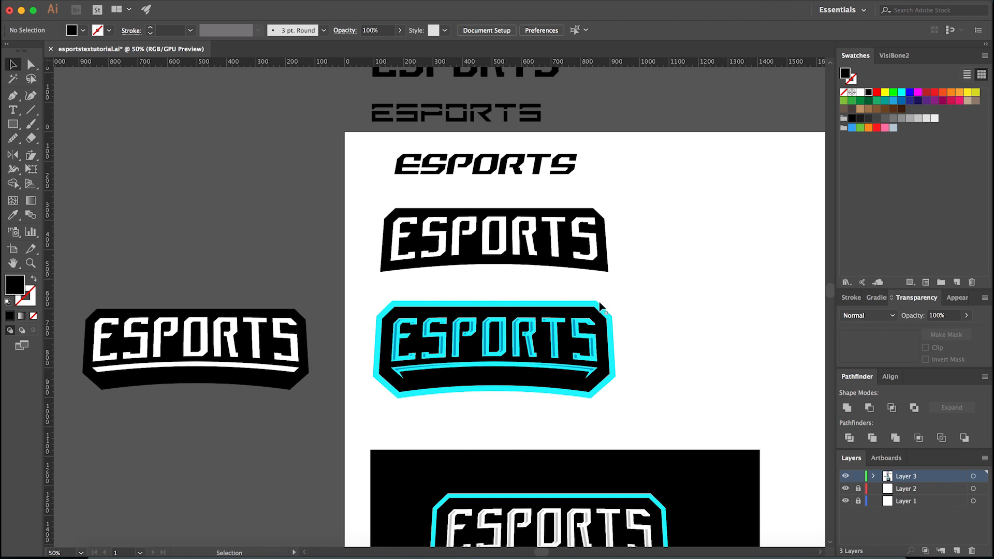
{"action": "scroll", "coordinate": [621, 303], "scroll_direction": "down", "scroll_amount": 3}
{"action": "scroll", "coordinate": [616, 343], "scroll_direction": "down", "scroll_amount": 5}
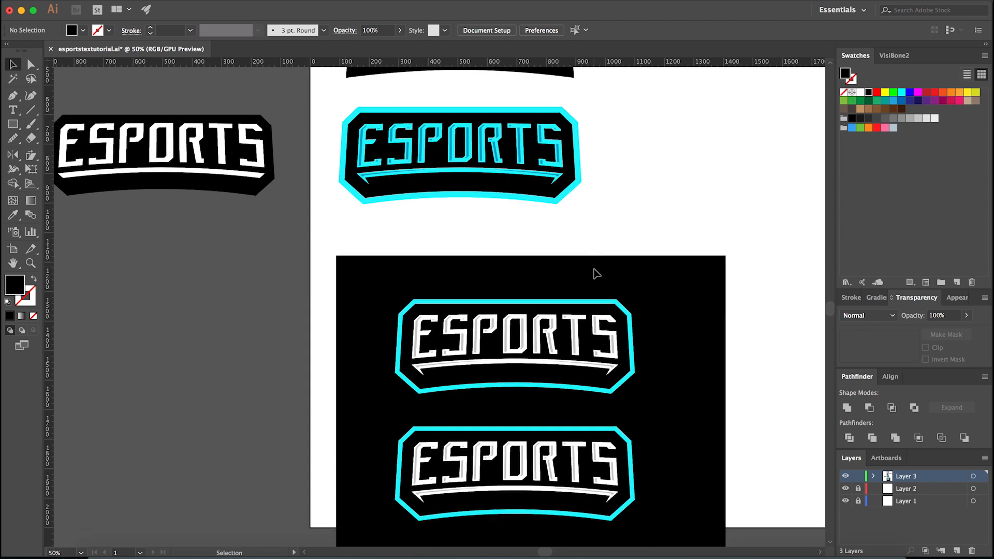
{"action": "scroll", "coordinate": [597, 269], "scroll_direction": "down", "scroll_amount": 2}
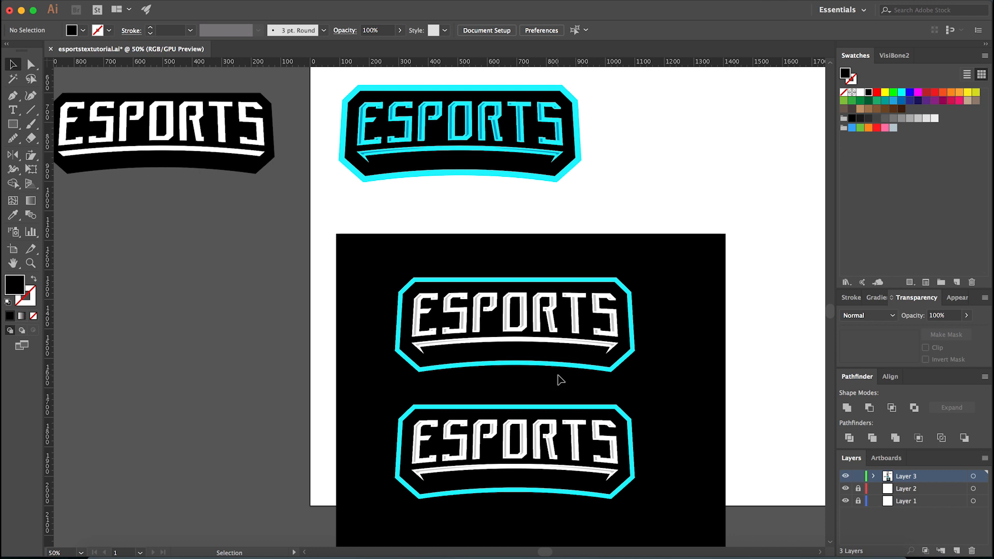
{"action": "scroll", "coordinate": [550, 402], "scroll_direction": "up", "scroll_amount": 1}
{"action": "scroll", "coordinate": [550, 383], "scroll_direction": "down", "scroll_amount": 2}
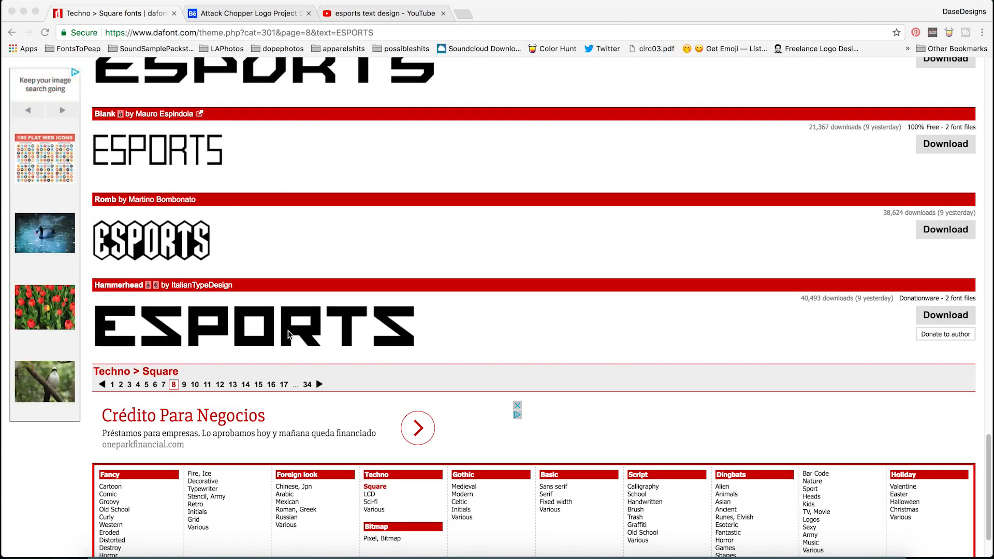
- Switch to Behance, look over the Attack Chopper logo's lettering, and go back to the profile's project list
{"action": "scroll", "coordinate": [289, 334], "scroll_direction": "up", "scroll_amount": 20}
{"action": "left_click", "coordinate": [284, 9]}
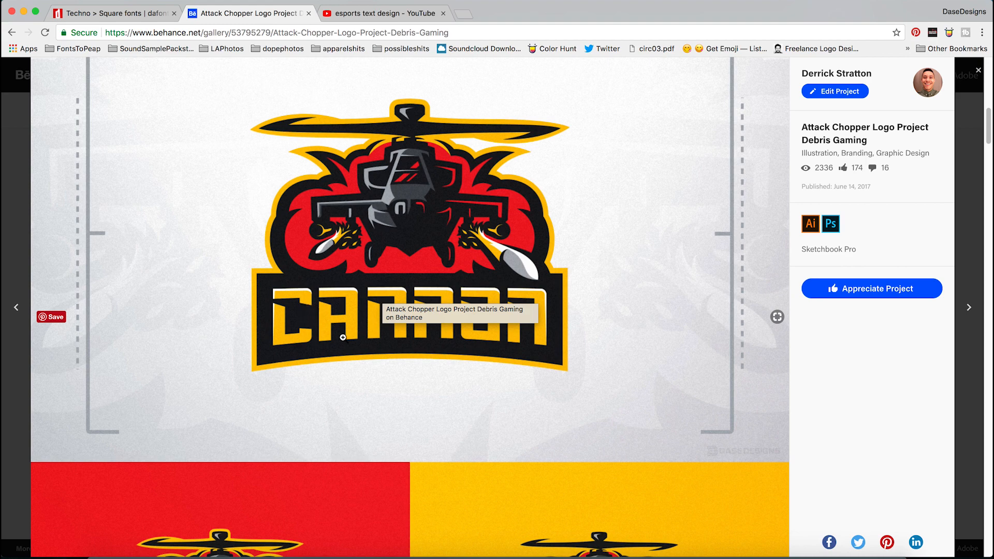
{"action": "scroll", "coordinate": [392, 322], "scroll_direction": "down", "scroll_amount": 4}
{"action": "scroll", "coordinate": [417, 286], "scroll_direction": "up", "scroll_amount": 1}
{"action": "left_click", "coordinate": [5, 232]}
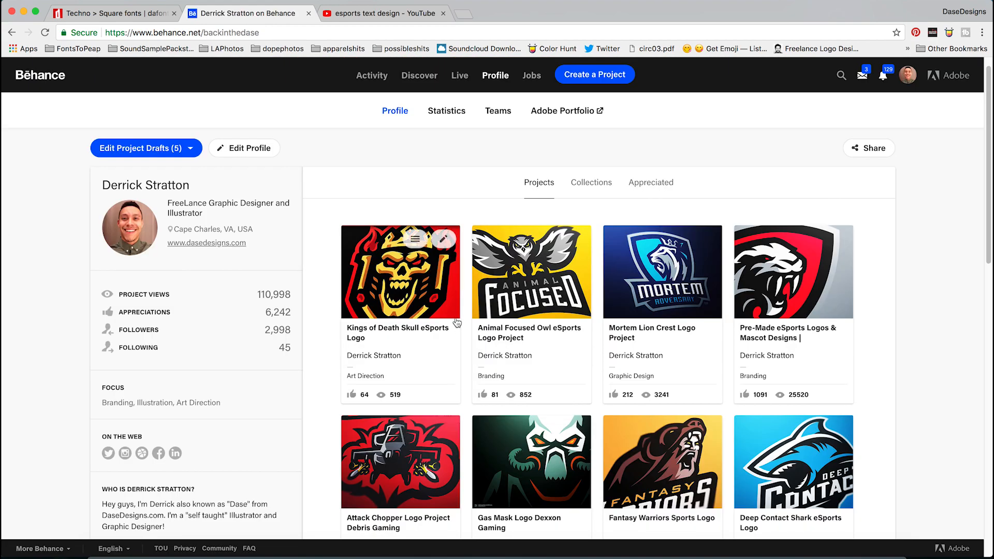
- Open the Deep Contact Shark eSports Logo project and examine the lettering in its logo and mockup images
{"action": "scroll", "coordinate": [456, 324], "scroll_direction": "down", "scroll_amount": 2}
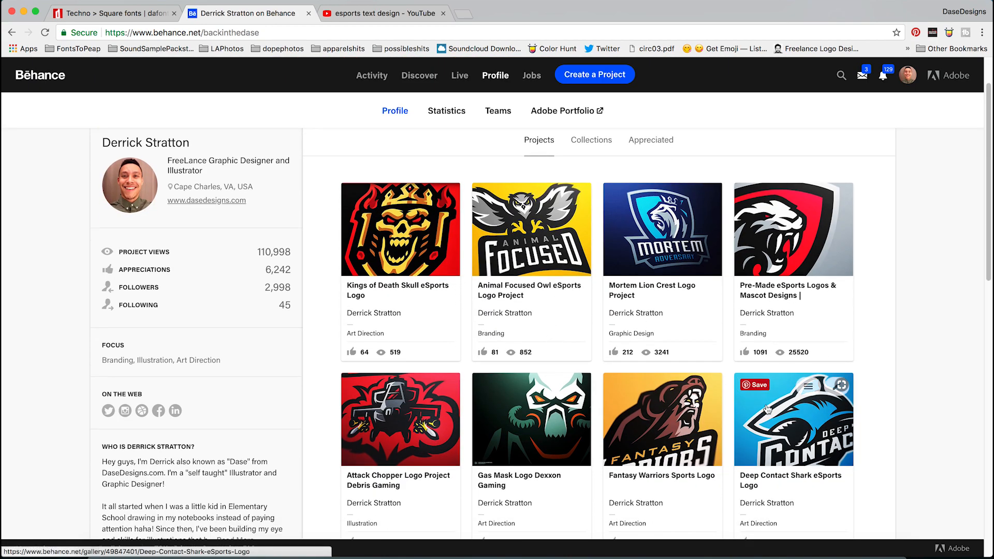
{"action": "left_click", "coordinate": [767, 409]}
{"action": "scroll", "coordinate": [518, 357], "scroll_direction": "down", "scroll_amount": 10}
{"action": "scroll", "coordinate": [515, 357], "scroll_direction": "up", "scroll_amount": 10}
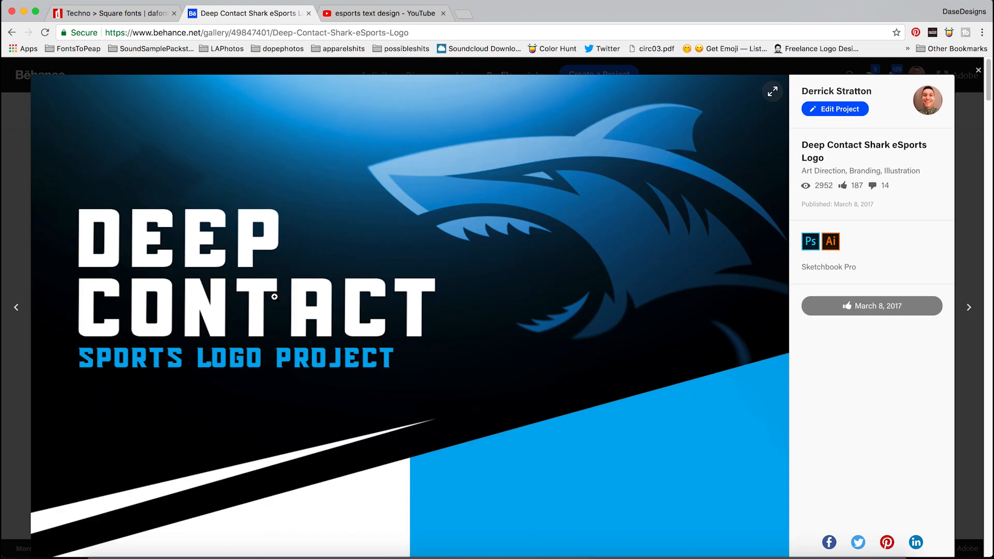
{"action": "scroll", "coordinate": [311, 288], "scroll_direction": "down", "scroll_amount": 10}
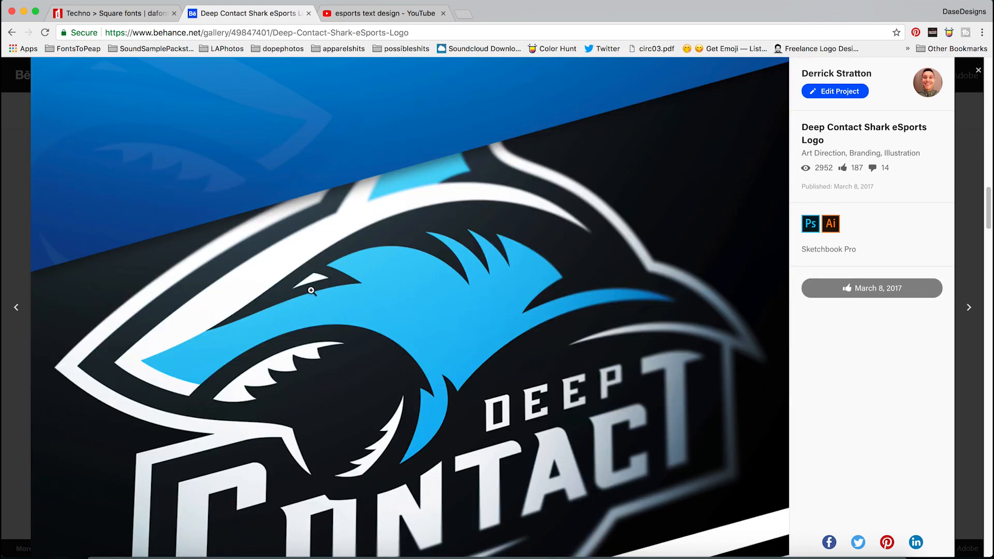
{"action": "scroll", "coordinate": [329, 313], "scroll_direction": "up", "scroll_amount": 5}
{"action": "scroll", "coordinate": [362, 323], "scroll_direction": "up", "scroll_amount": 10}
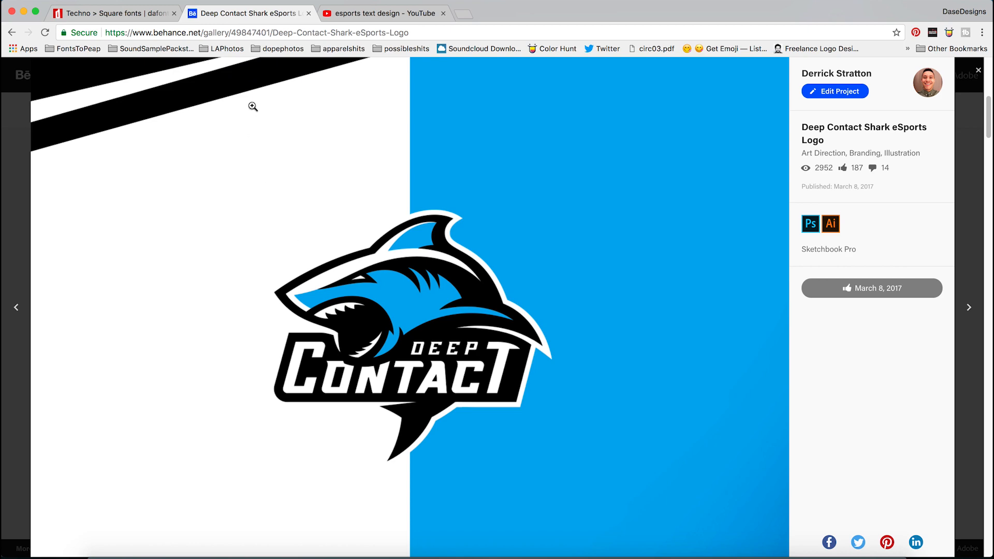
- Return to the dafont Techno > Square listing and look through its ESPORTS font previews
{"action": "left_click", "coordinate": [130, 13]}
{"action": "scroll", "coordinate": [398, 282], "scroll_direction": "down", "scroll_amount": 10}
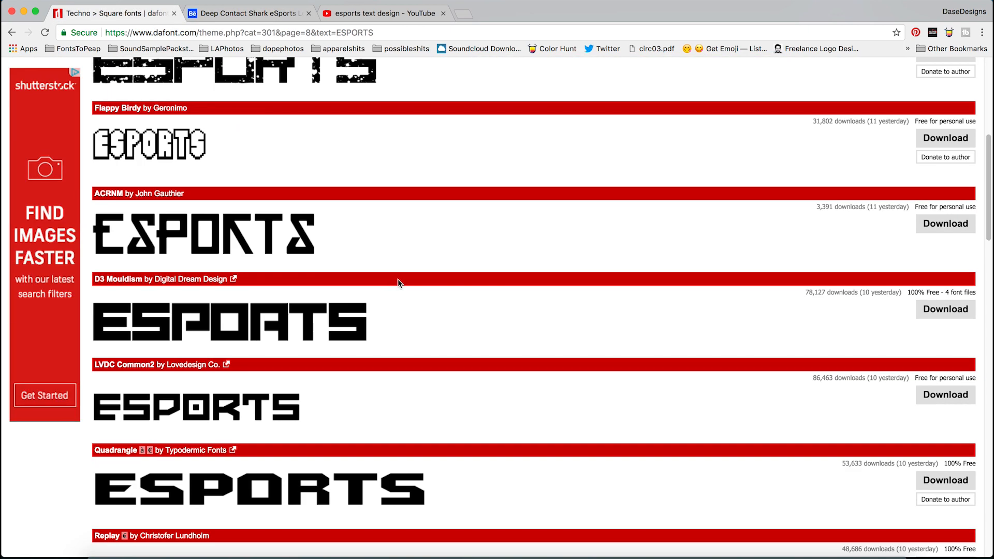
{"action": "scroll", "coordinate": [397, 288], "scroll_direction": "up", "scroll_amount": 8}
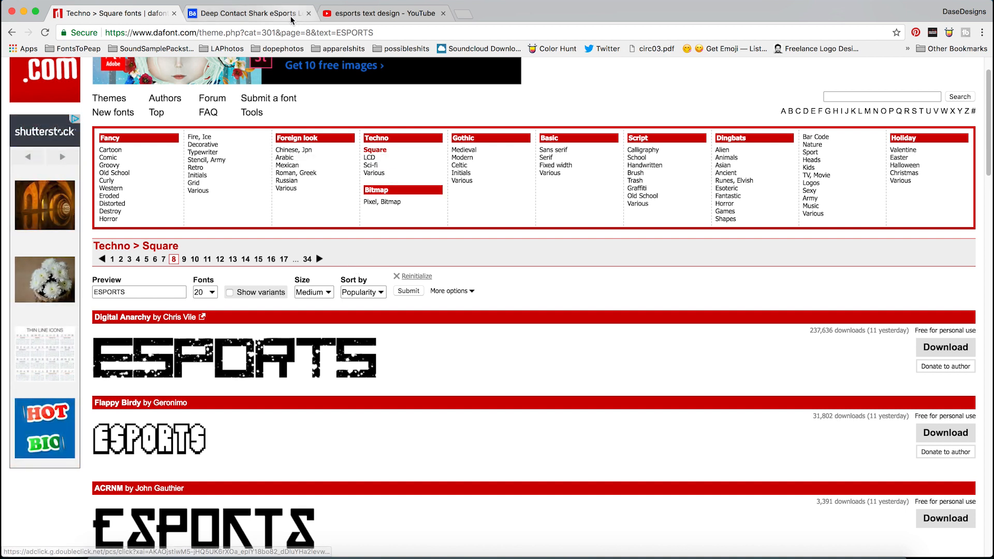
- Open the Animal Focused Owl eSports Logo Project from the Behance profile and view its lettering
{"action": "left_click", "coordinate": [244, 13]}
{"action": "left_click", "coordinate": [19, 220]}
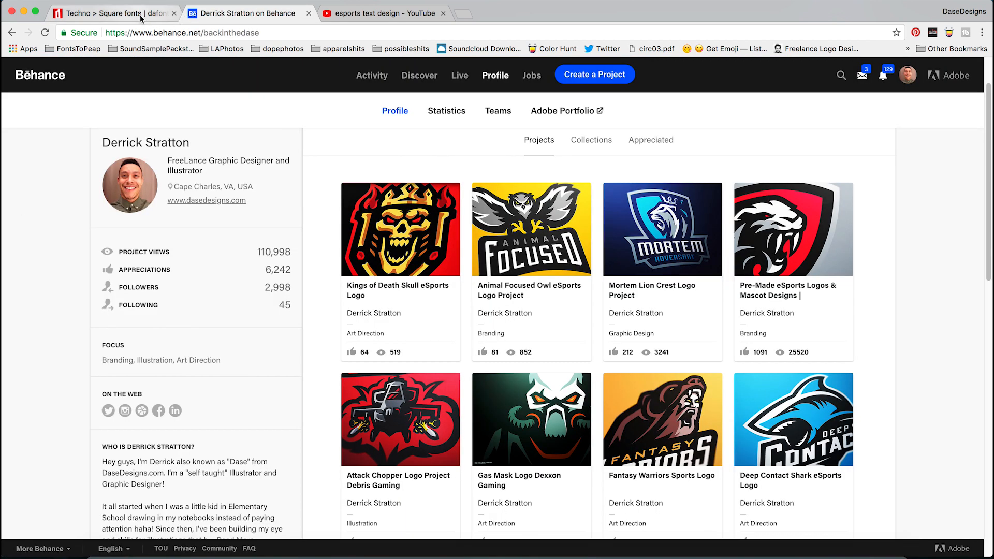
{"action": "left_click", "coordinate": [489, 257]}
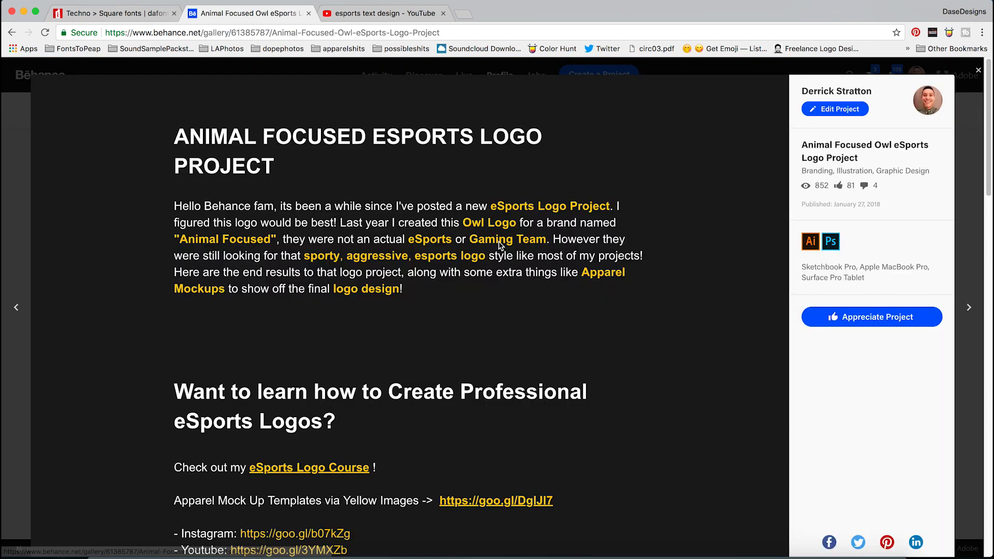
{"action": "scroll", "coordinate": [488, 257], "scroll_direction": "down", "scroll_amount": 3}
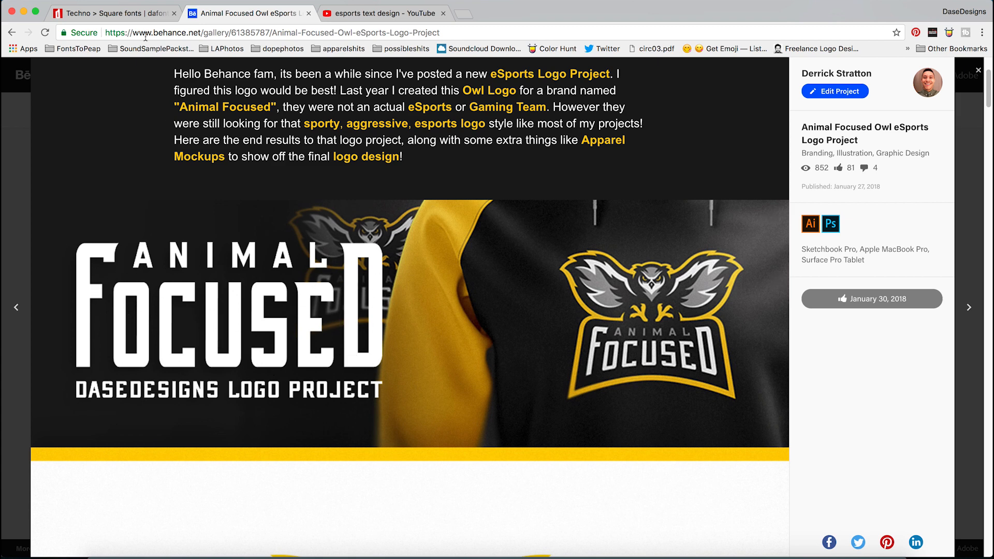
- Browse the dafont Square fonts and open the Replay and Journey font pages in separate tabs
{"action": "key", "text": "ctrl+shift+Tab"}
{"action": "scroll", "coordinate": [434, 332], "scroll_direction": "down", "scroll_amount": 5}
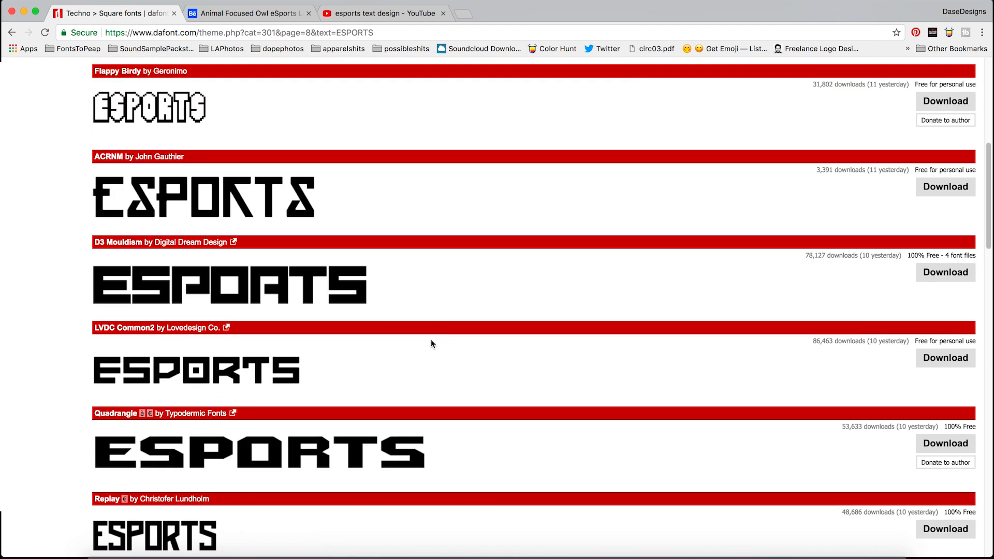
{"action": "scroll", "coordinate": [376, 246], "scroll_direction": "down", "scroll_amount": 2}
{"action": "scroll", "coordinate": [377, 248], "scroll_direction": "down", "scroll_amount": 1}
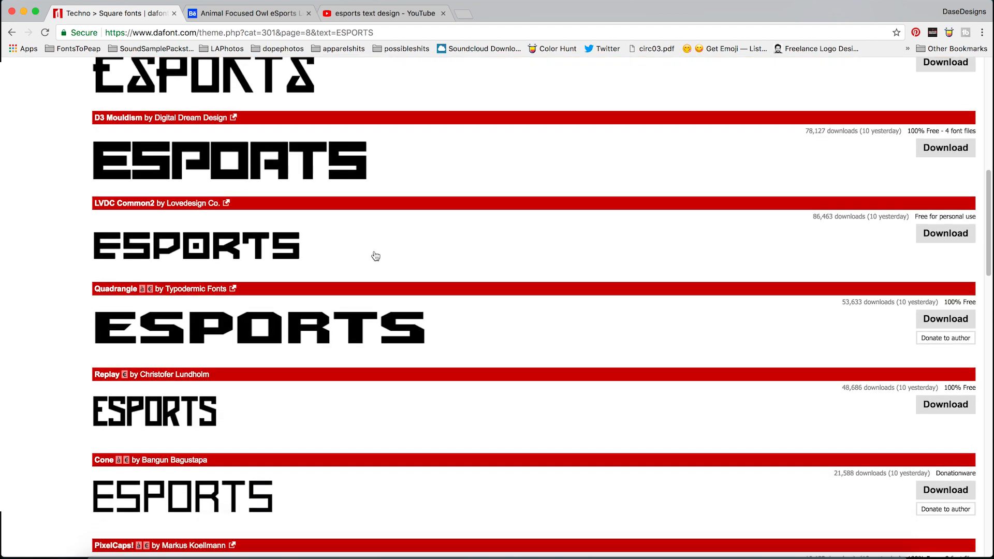
{"action": "scroll", "coordinate": [372, 251], "scroll_direction": "down", "scroll_amount": 5}
{"action": "left_click", "coordinate": [198, 146], "text": "super"}
{"action": "scroll", "coordinate": [311, 310], "scroll_direction": "down", "scroll_amount": 1}
{"action": "scroll", "coordinate": [325, 322], "scroll_direction": "down", "scroll_amount": 8}
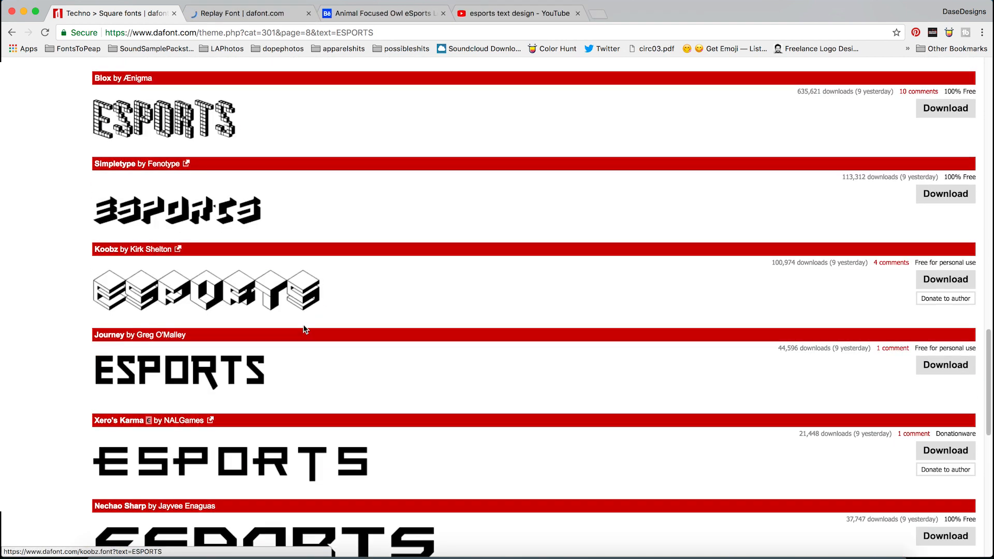
{"action": "left_click", "coordinate": [232, 370], "text": "super"}
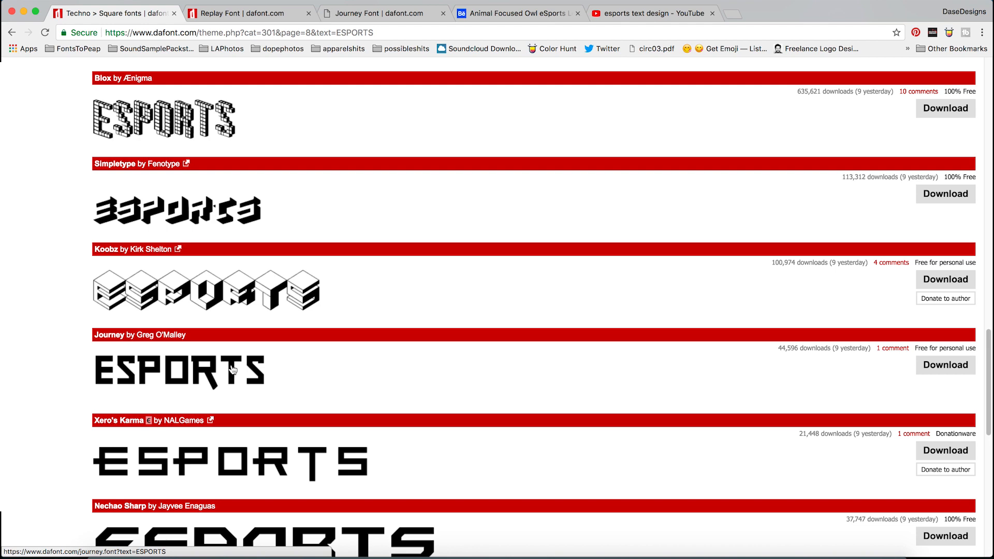
- Open the Nechao Sharp and Xero's Karma font pages in new tabs and keep browsing the square fonts
{"action": "scroll", "coordinate": [233, 369], "scroll_direction": "down", "scroll_amount": 3}
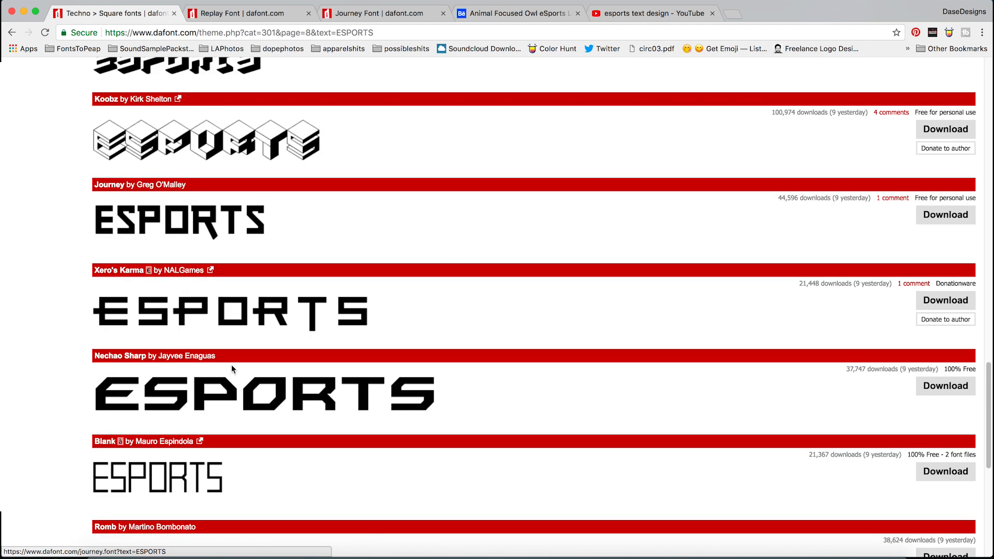
{"action": "left_click", "coordinate": [249, 391], "text": "super"}
{"action": "left_click", "coordinate": [250, 327], "text": "super"}
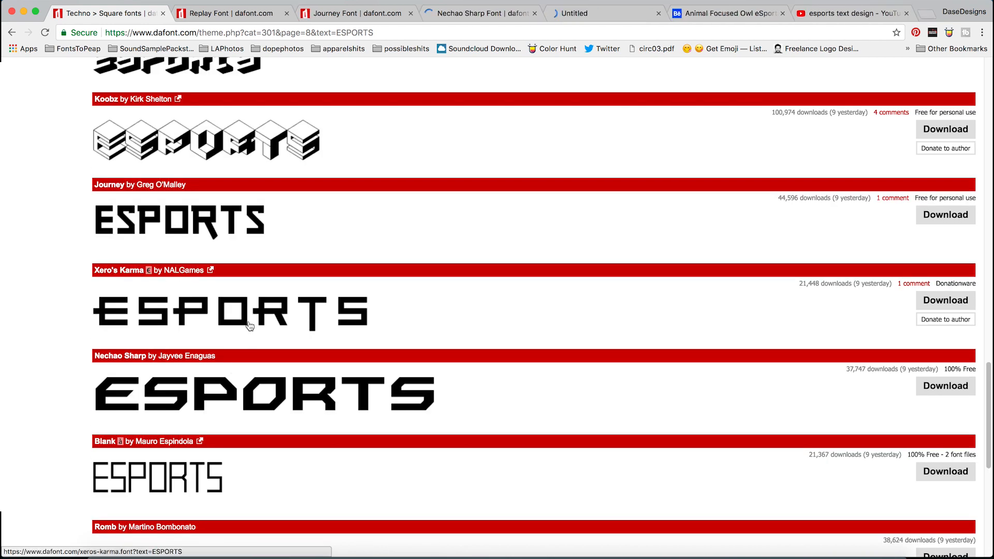
{"action": "scroll", "coordinate": [250, 326], "scroll_direction": "down", "scroll_amount": 8}
{"action": "left_click", "coordinate": [184, 318]}
{"action": "scroll", "coordinate": [283, 299], "scroll_direction": "down", "scroll_amount": 3}
{"action": "scroll", "coordinate": [284, 299], "scroll_direction": "down", "scroll_amount": 3}
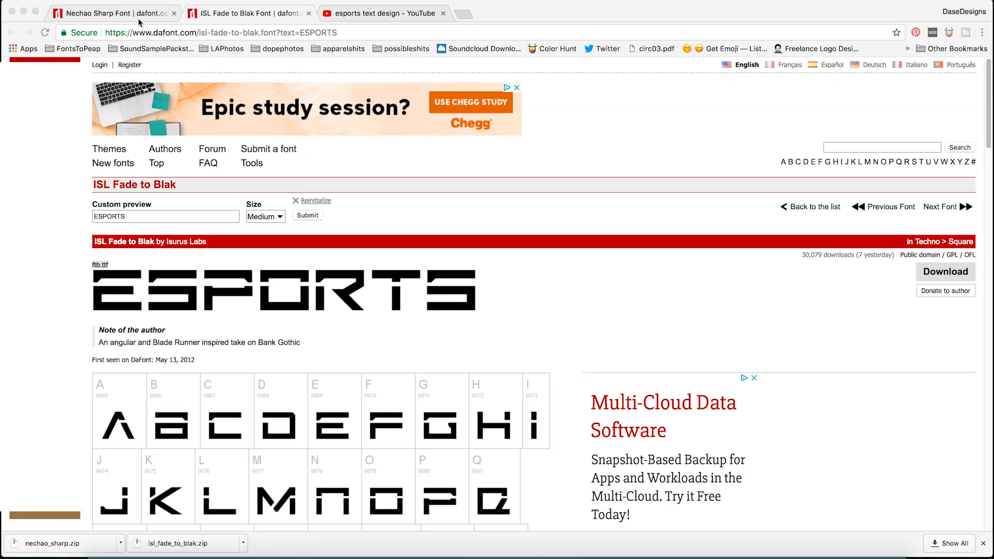
- Compare the ESPORTS previews on the Nechao Sharp and ISL Fade to Blak font pages
{"action": "left_click", "coordinate": [139, 20]}
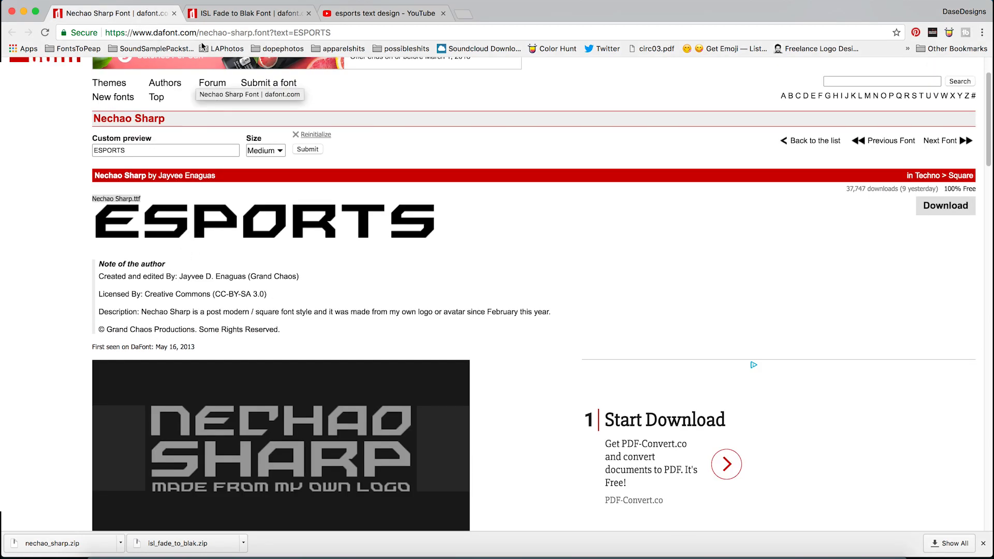
{"action": "left_click", "coordinate": [208, 14]}
{"action": "left_click", "coordinate": [127, 19]}
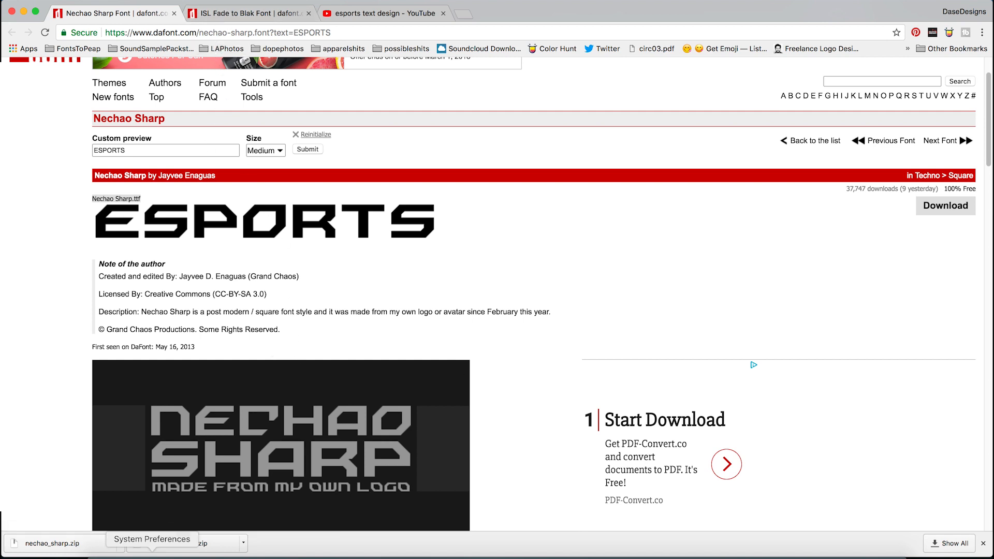
- Switch to Illustrator and create a 2000 x 2000 px RGB document named esportstextutorial
{"action": "left_click", "coordinate": [393, 555]}
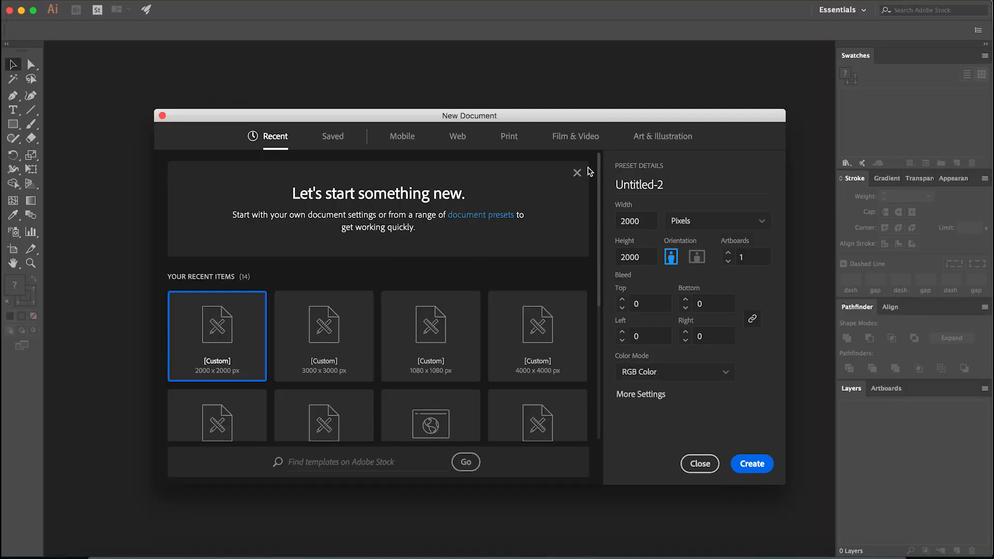
{"action": "left_click", "coordinate": [625, 182]}
{"action": "type", "text": "es"}
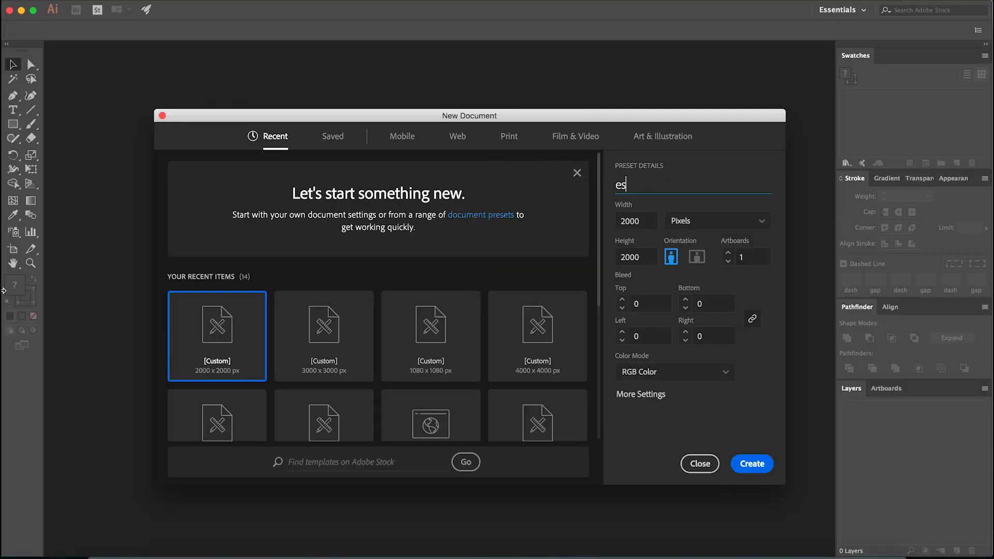
{"action": "type", "text": "portstextutorisal"}
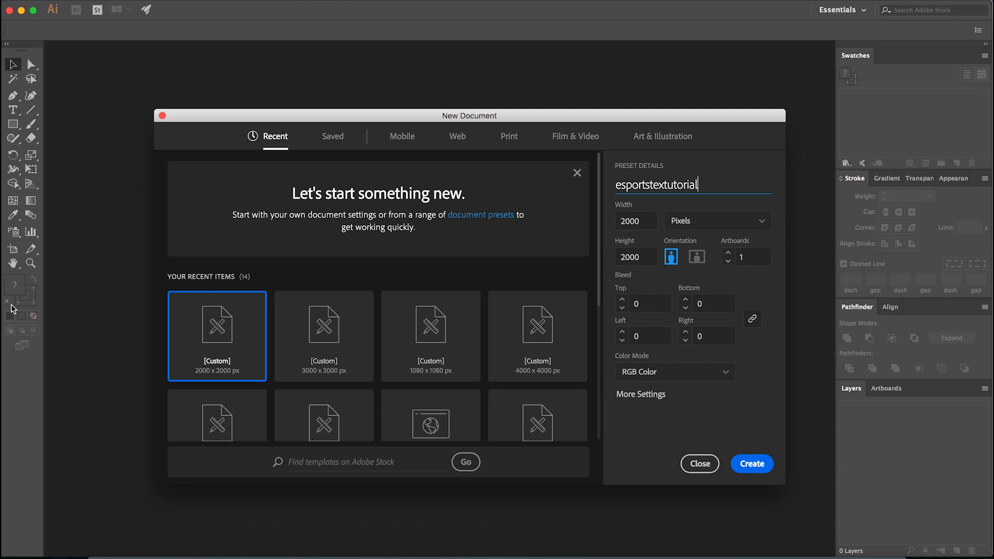
{"action": "key", "text": "Return"}
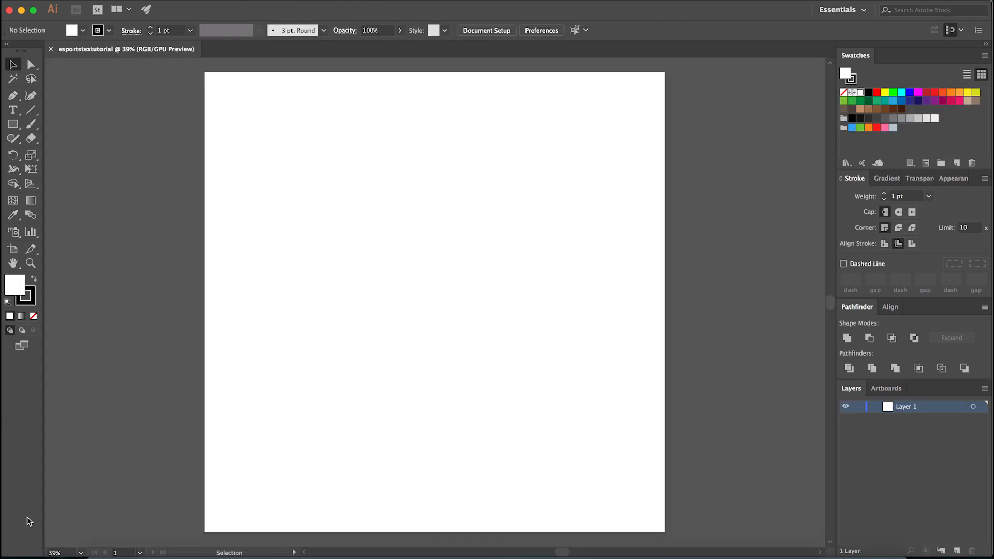
- Show the rulers around the document's canvas
{"action": "key", "text": "super+r"}
{"action": "left_click", "coordinate": [281, 1]}
{"action": "left_click", "coordinate": [323, 421]}
{"action": "scroll", "coordinate": [434, 408], "scroll_direction": "down", "scroll_amount": 1}
{"action": "left_click_drag", "start_coordinate": [347, 327], "coordinate": [404, 396]}
{"action": "scroll", "coordinate": [329, 238], "scroll_direction": "up", "scroll_amount": 2}
{"action": "key", "text": "super+r"}
{"action": "key", "text": "super+r"}
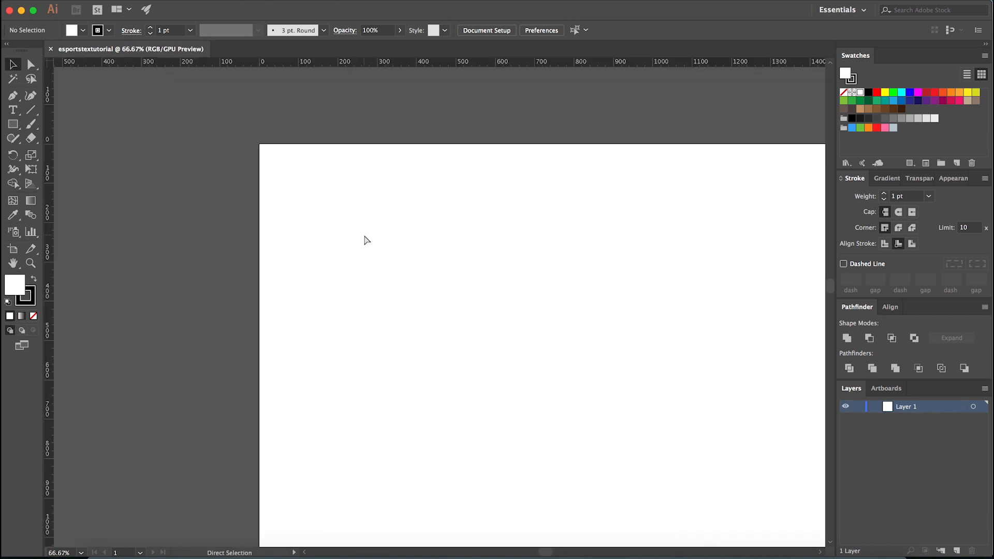
- Add two new layers above Layer 1 and lock Layer 1 and Layer 2
{"action": "scroll", "coordinate": [339, 208], "scroll_direction": "up", "scroll_amount": 1}
{"action": "left_click_drag", "start_coordinate": [341, 212], "coordinate": [339, 251]}
{"action": "left_click", "coordinate": [956, 550]}
{"action": "left_click", "coordinate": [956, 551]}
{"action": "left_click", "coordinate": [862, 431]}
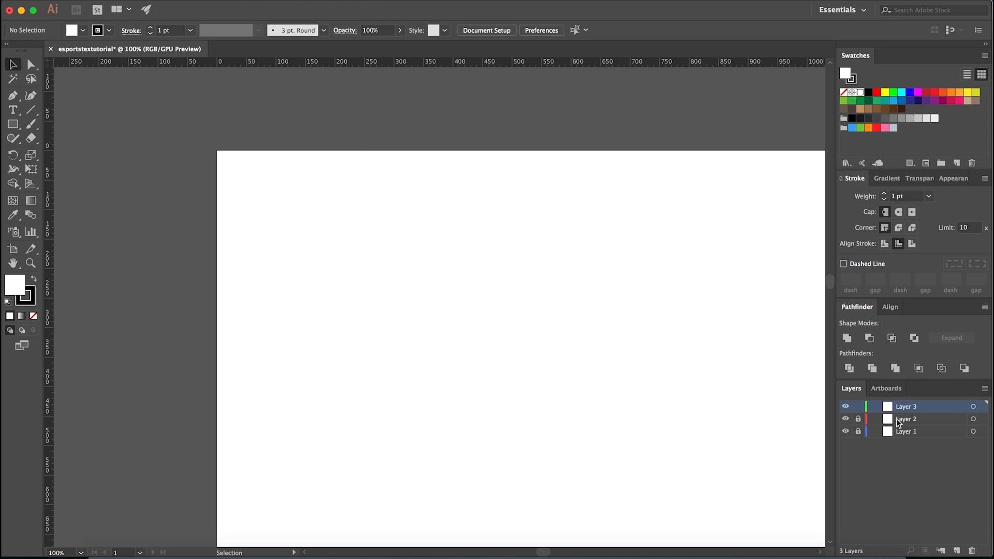
- Place the text ESPORTS on Layer 3 in the upper-left area of the artboard
{"action": "scroll", "coordinate": [337, 290], "scroll_direction": "up", "scroll_amount": 2}
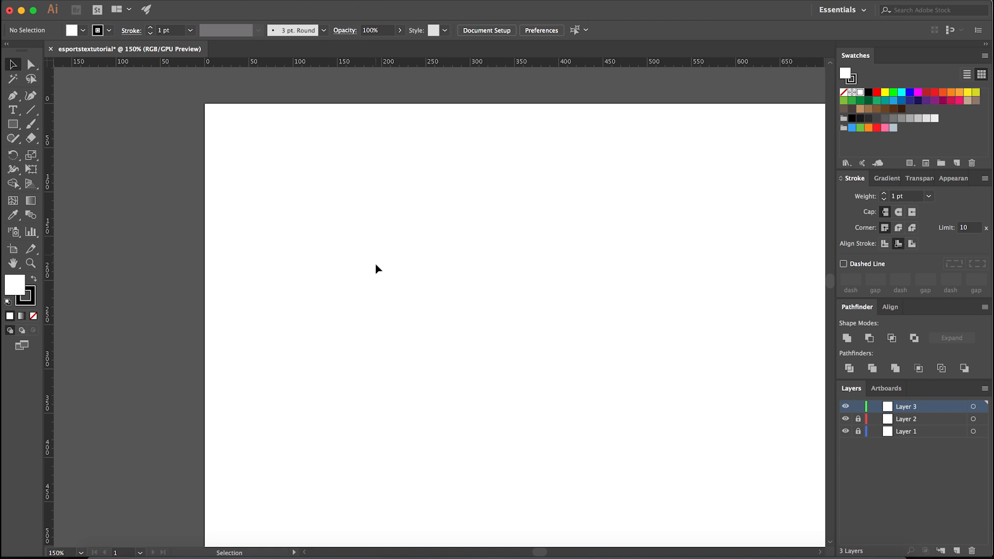
{"action": "key", "text": "t"}
{"action": "left_click", "coordinate": [362, 296]}
{"action": "type", "text": "ESPORTS"}
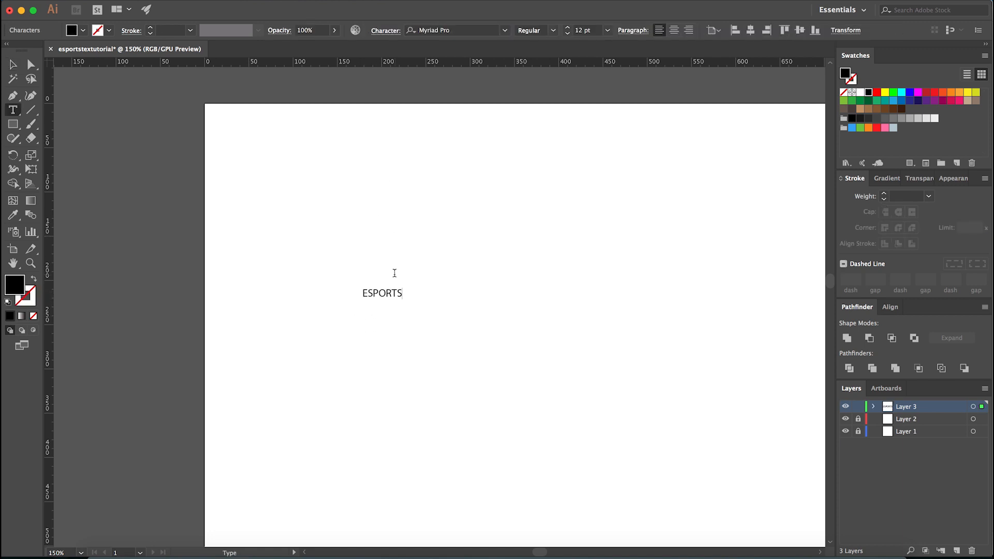
- Enlarge the ESPORTS text to about 81 pt near the artboard's upper-left corner
{"action": "left_click", "coordinate": [13, 65]}
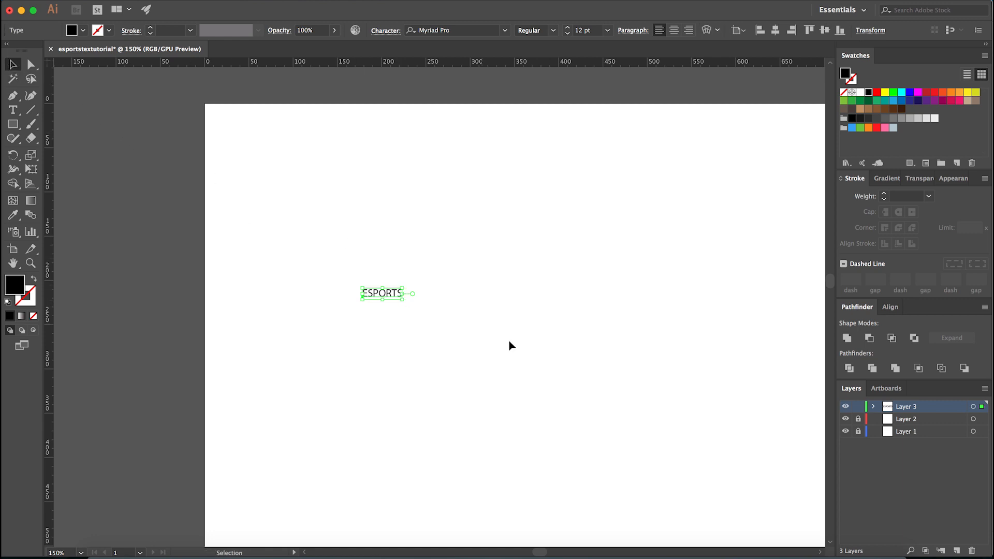
{"action": "left_click_drag", "start_coordinate": [402, 300], "coordinate": [328, 195]}
{"action": "scroll", "coordinate": [328, 196], "scroll_direction": "up", "scroll_amount": 1}
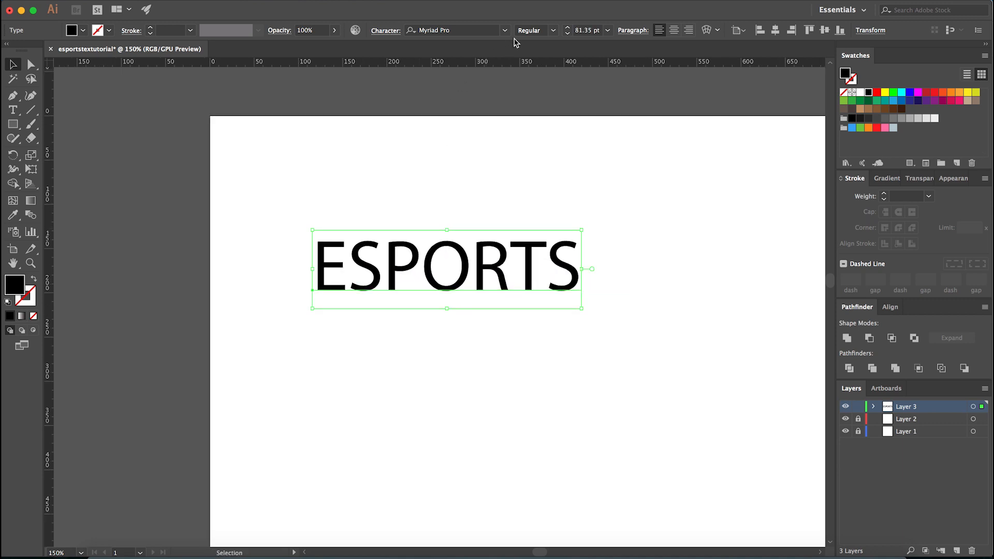
- Browse the available fonts, look at the Nechao Sharp page in Chrome and return to Illustrator
{"action": "left_click", "coordinate": [505, 30]}
{"action": "scroll", "coordinate": [540, 215], "scroll_direction": "up", "scroll_amount": 15}
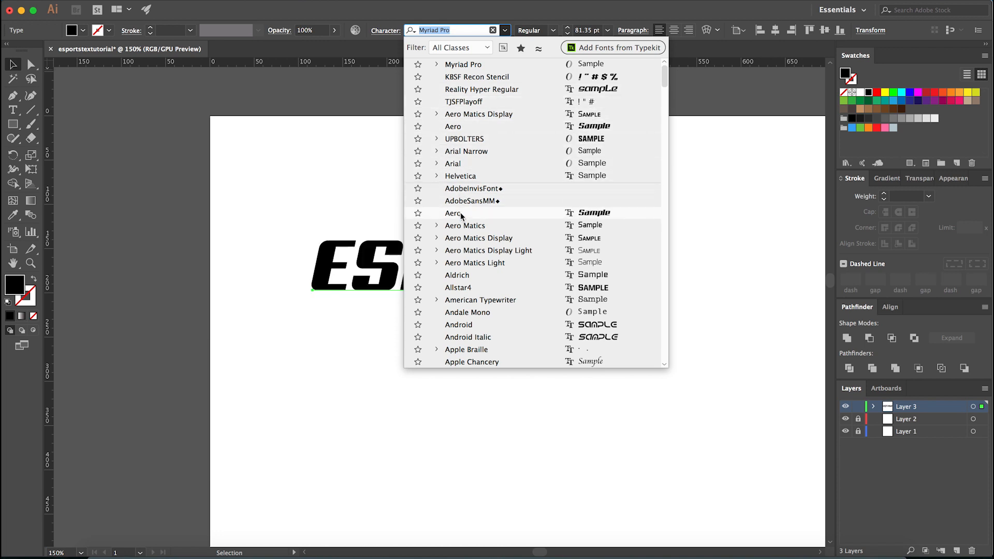
{"action": "left_click", "coordinate": [267, 494]}
{"action": "left_click", "coordinate": [320, 553]}
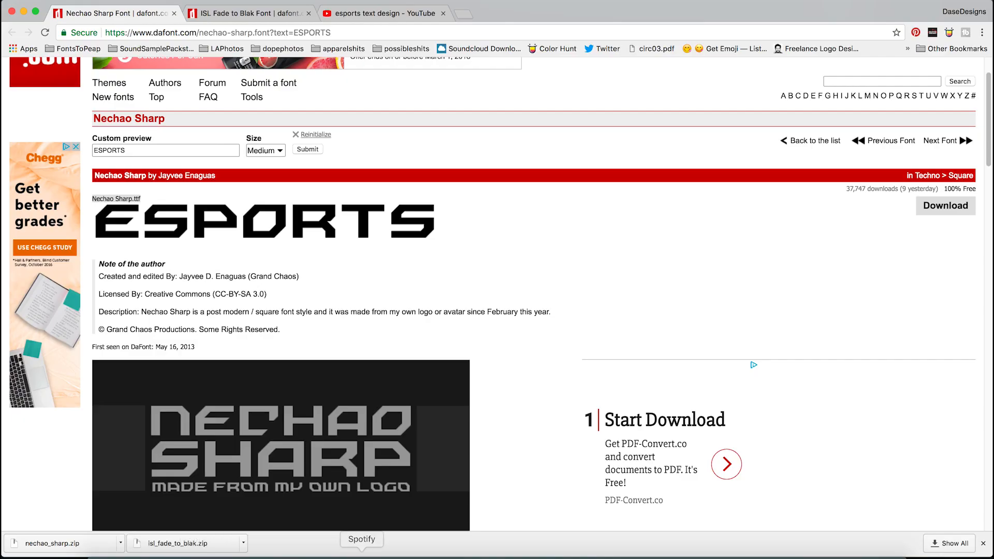
{"action": "left_click", "coordinate": [404, 555]}
{"action": "left_click", "coordinate": [399, 308]}
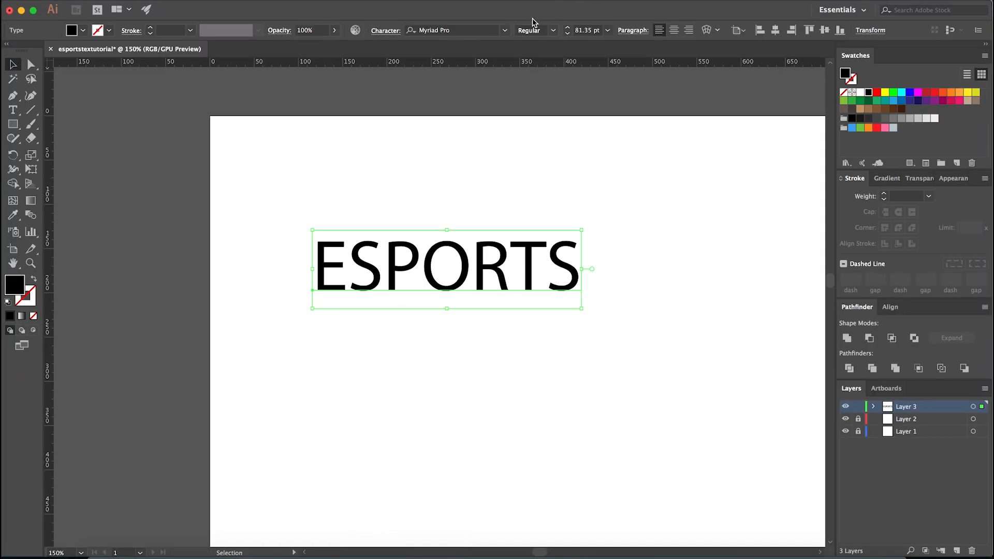
- Change the ESPORTS text's font to Nechao Sharp Regular
{"action": "double_click", "coordinate": [484, 30]}
{"action": "left_click", "coordinate": [478, 30]}
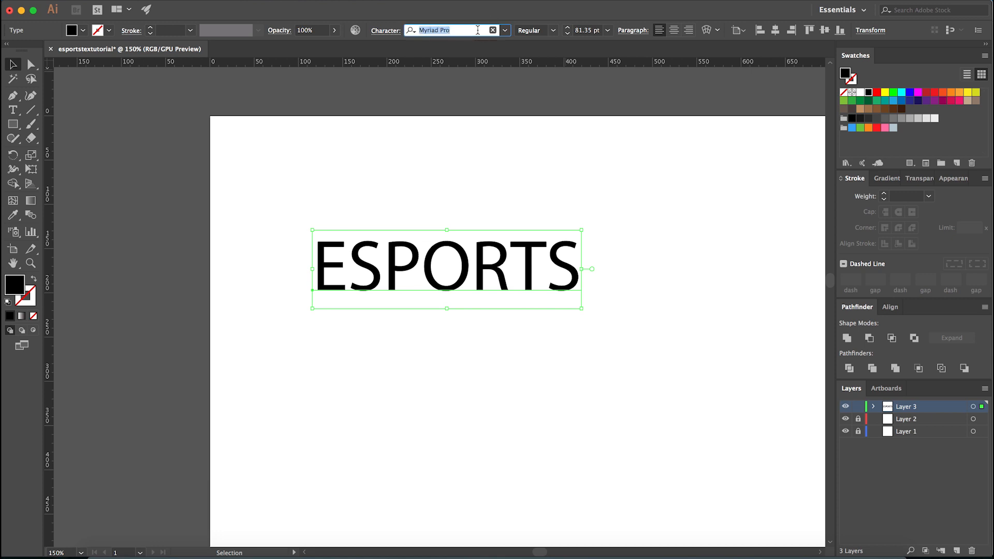
{"action": "type", "text": "ne"}
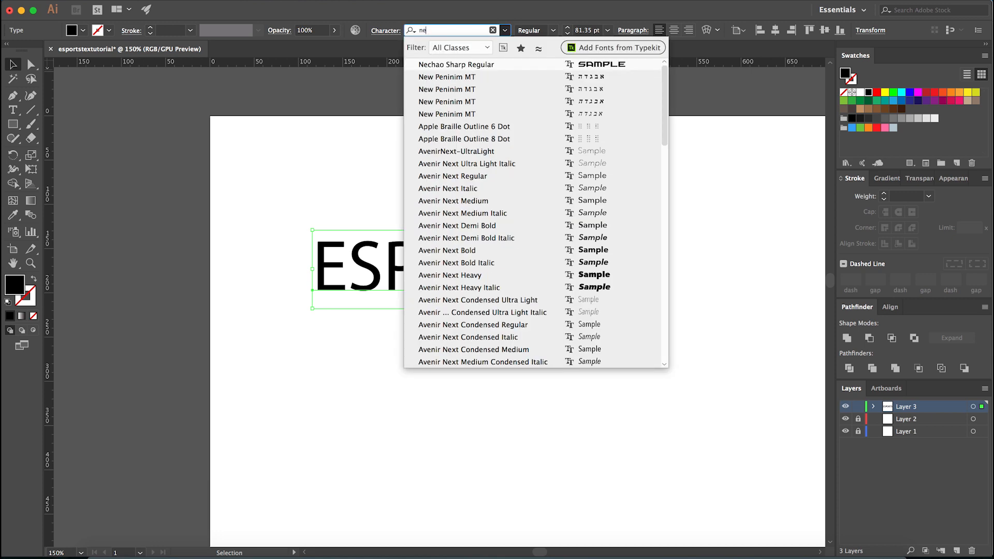
{"action": "left_click", "coordinate": [492, 65]}
{"action": "left_click", "coordinate": [471, 215]}
{"action": "left_click", "coordinate": [469, 238]}
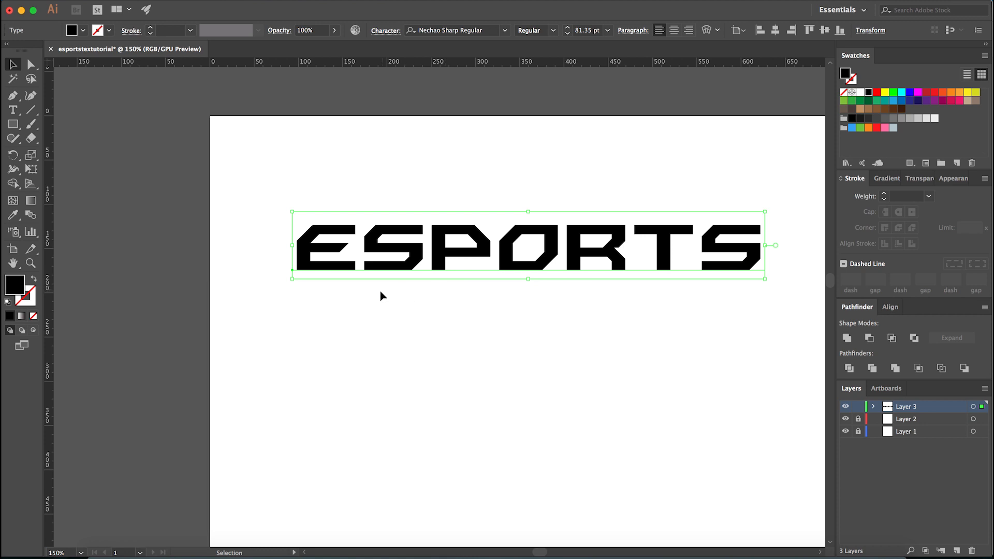
- Duplicate the ESPORTS text directly below the original
{"action": "scroll", "coordinate": [335, 285], "scroll_direction": "down", "scroll_amount": 2}
{"action": "left_click_drag", "start_coordinate": [364, 268], "coordinate": [365, 315]}
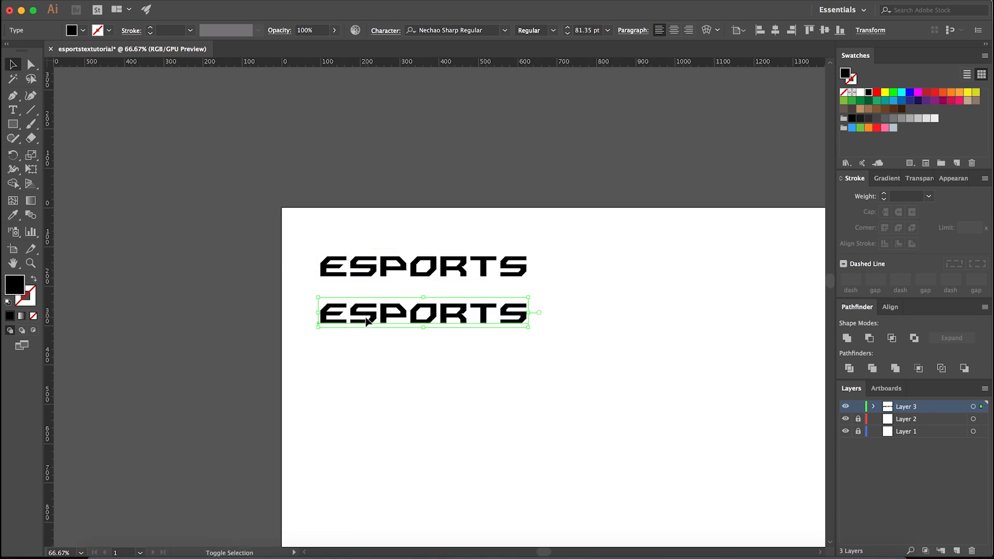
{"action": "scroll", "coordinate": [362, 326], "scroll_direction": "up", "scroll_amount": 1}
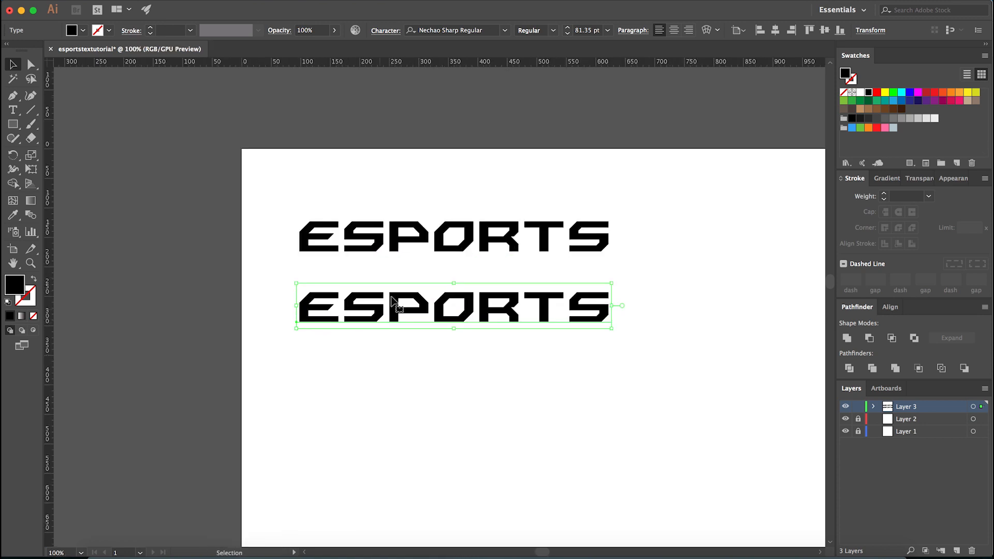
- Set the lower ESPORTS copy in the ISL_FADE TO BLAK font and enlarge it to about 119 pt
{"action": "left_click", "coordinate": [479, 30]}
{"action": "key", "text": "BackSpace"}
{"action": "type", "text": "isl"}
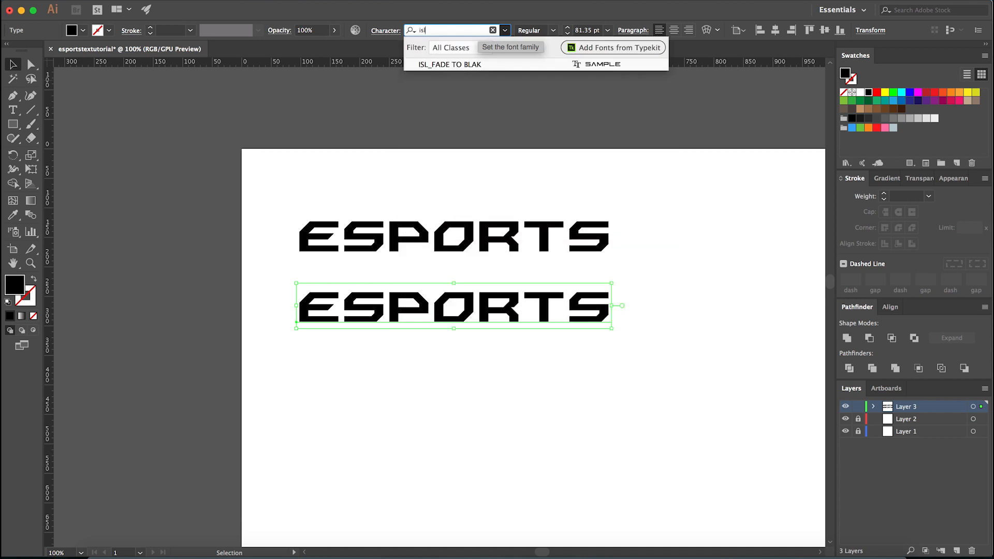
{"action": "left_click", "coordinate": [476, 64]}
{"action": "left_click_drag", "start_coordinate": [528, 335], "coordinate": [636, 409]}
{"action": "left_click", "coordinate": [545, 412]}
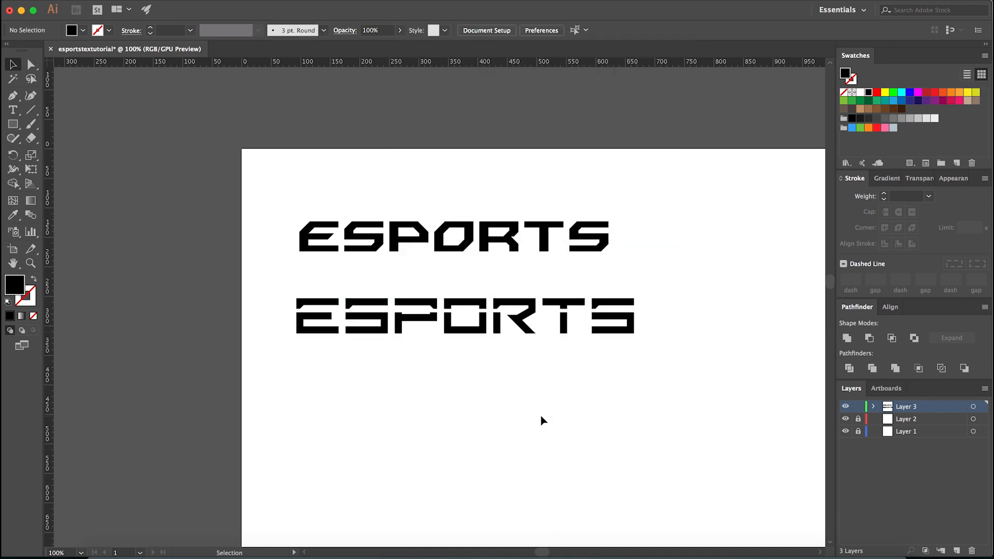
{"action": "left_click_drag", "start_coordinate": [458, 393], "coordinate": [319, 362]}
{"action": "left_click", "coordinate": [285, 417]}
{"action": "left_click", "coordinate": [394, 402]}
{"action": "scroll", "coordinate": [395, 401], "scroll_direction": "up", "scroll_amount": 1}
{"action": "left_click", "coordinate": [417, 332]}
{"action": "left_click", "coordinate": [388, 389]}
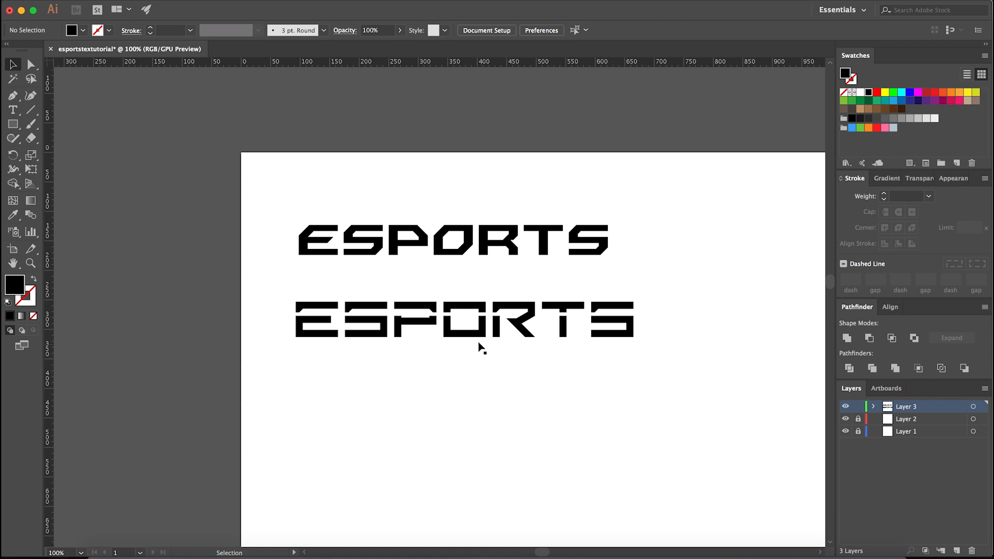
{"action": "scroll", "coordinate": [484, 350], "scroll_direction": "up", "scroll_amount": 1}
{"action": "scroll", "coordinate": [450, 383], "scroll_direction": "down", "scroll_amount": 1}
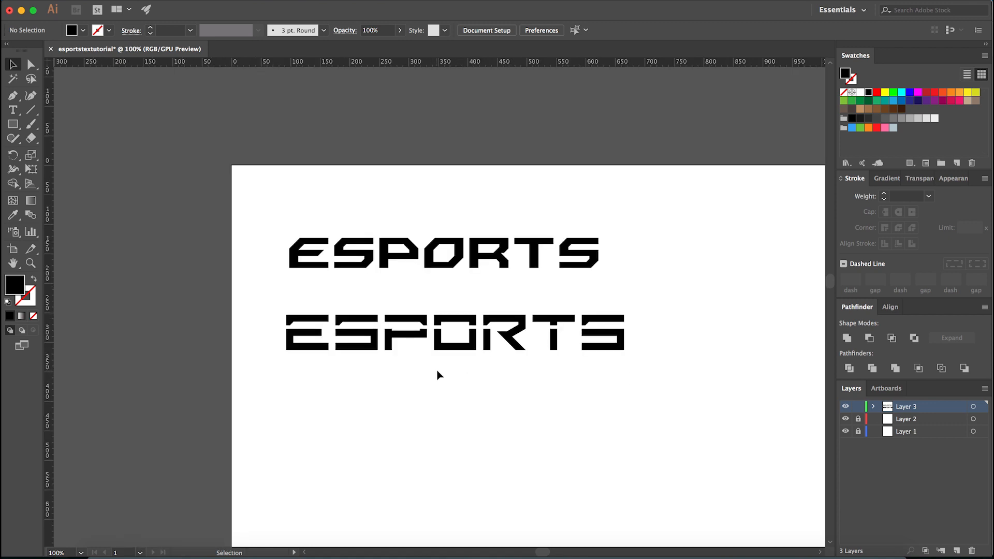
- View the ISL Fade to Blak font page on dafont in Chrome and return to Illustrator
{"action": "left_click", "coordinate": [440, 361]}
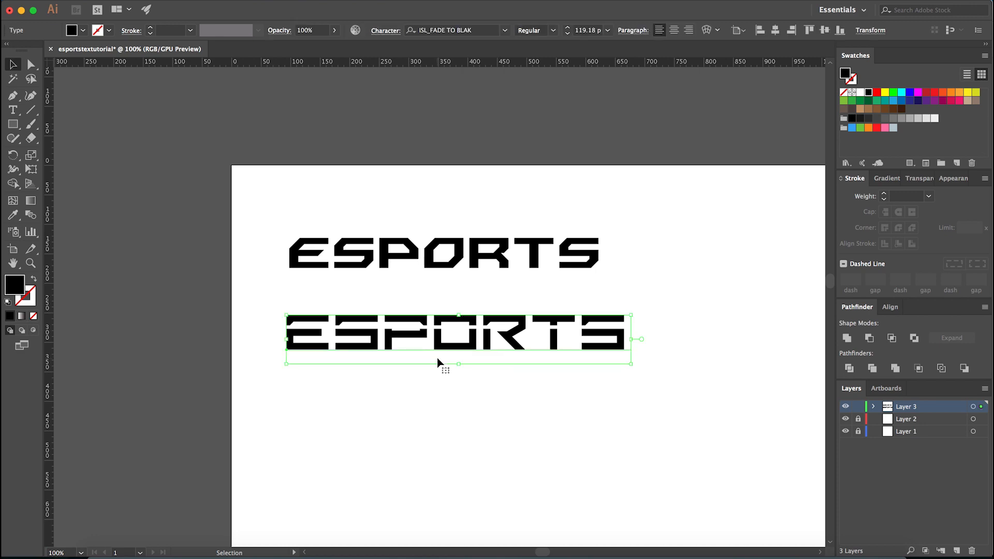
{"action": "left_click", "coordinate": [332, 556]}
{"action": "left_click", "coordinate": [244, 13]}
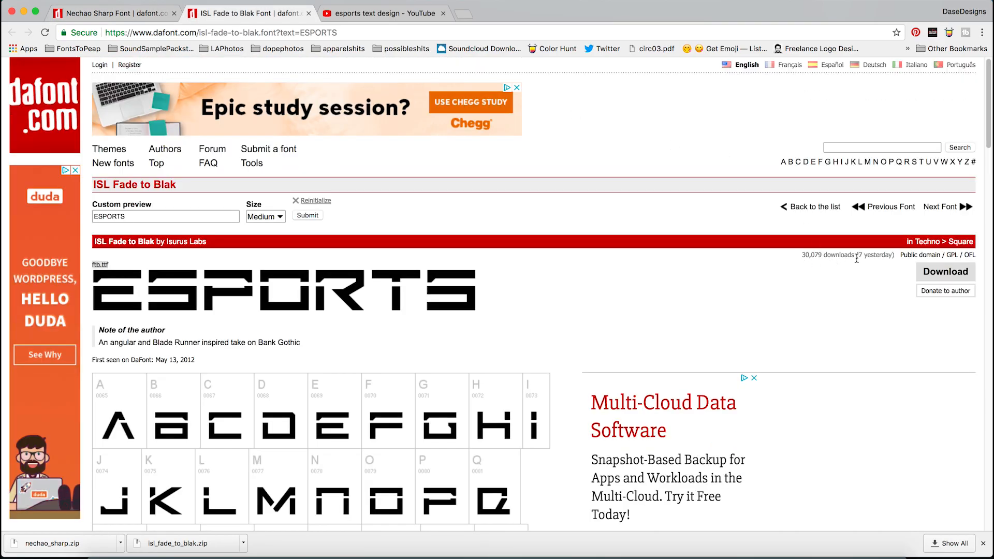
{"action": "left_click", "coordinate": [404, 556]}
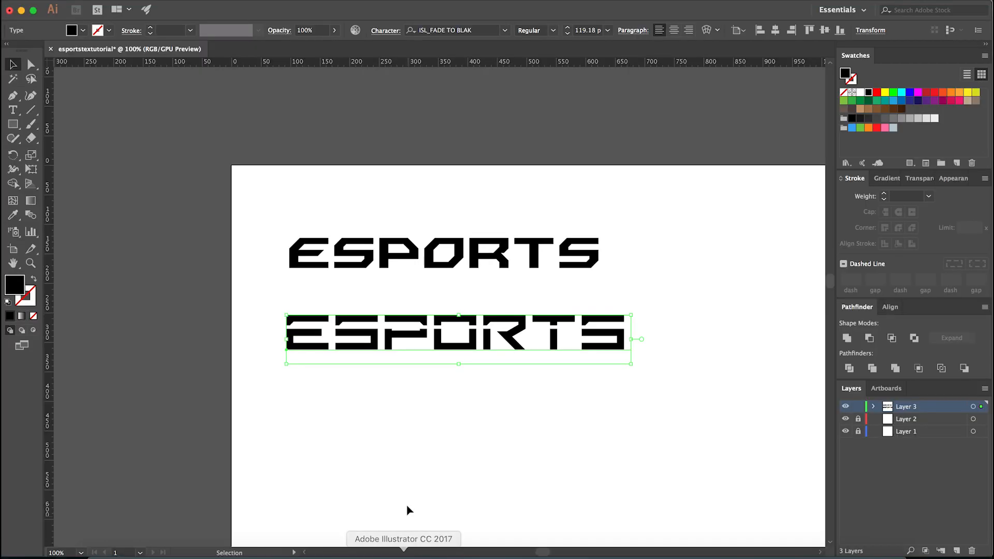
{"action": "left_click", "coordinate": [443, 402]}
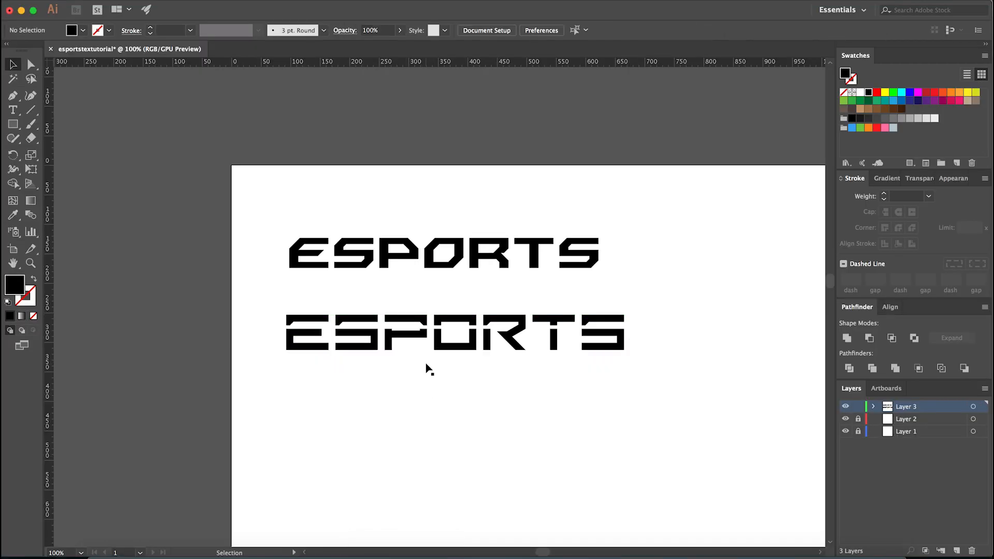
- Move the ISL_FADE TO BLAK text above the artboard and the Nechao Sharp text further down the artboard
{"action": "left_click", "coordinate": [428, 342]}
{"action": "left_click", "coordinate": [398, 270]}
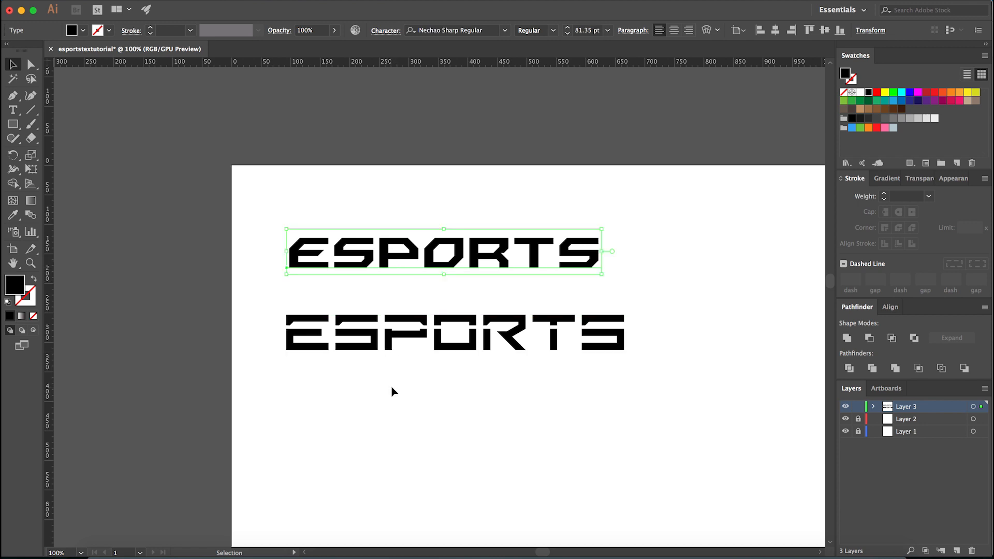
{"action": "left_click", "coordinate": [399, 347]}
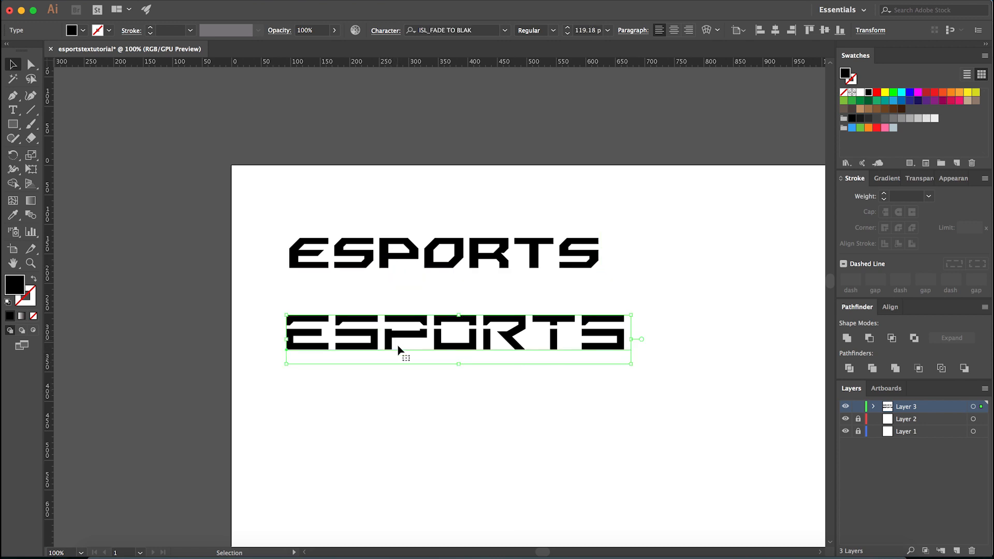
{"action": "left_click", "coordinate": [403, 409]}
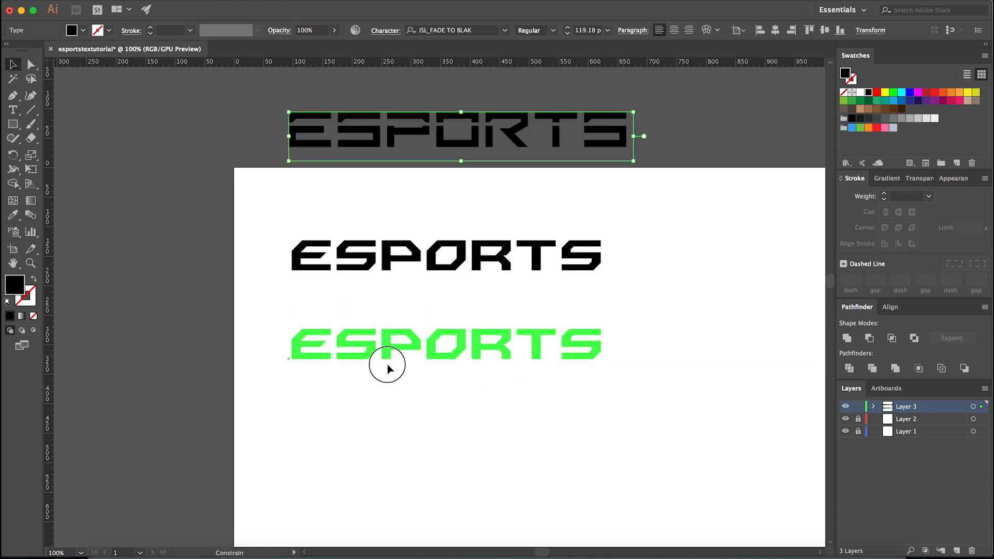
{"action": "left_click", "coordinate": [387, 366]}
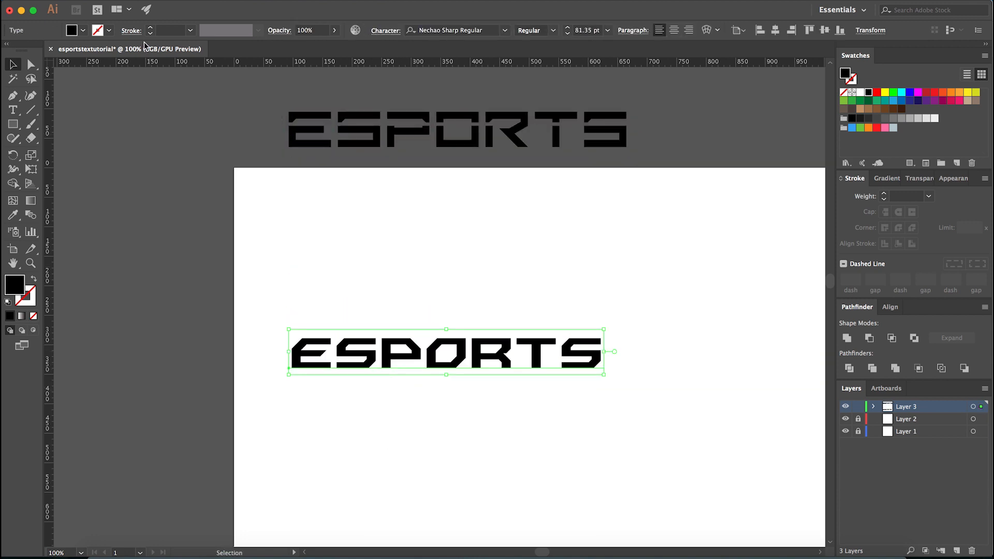
- Convert the Nechao Sharp ESPORTS text to outlines and delete all of its letters from the artboard
{"action": "left_click", "coordinate": [168, 1]}
{"action": "left_click", "coordinate": [197, 107]}
{"action": "left_click", "coordinate": [526, 349]}
{"action": "scroll", "coordinate": [490, 397], "scroll_direction": "up", "scroll_amount": 1}
{"action": "key", "text": "Delete"}
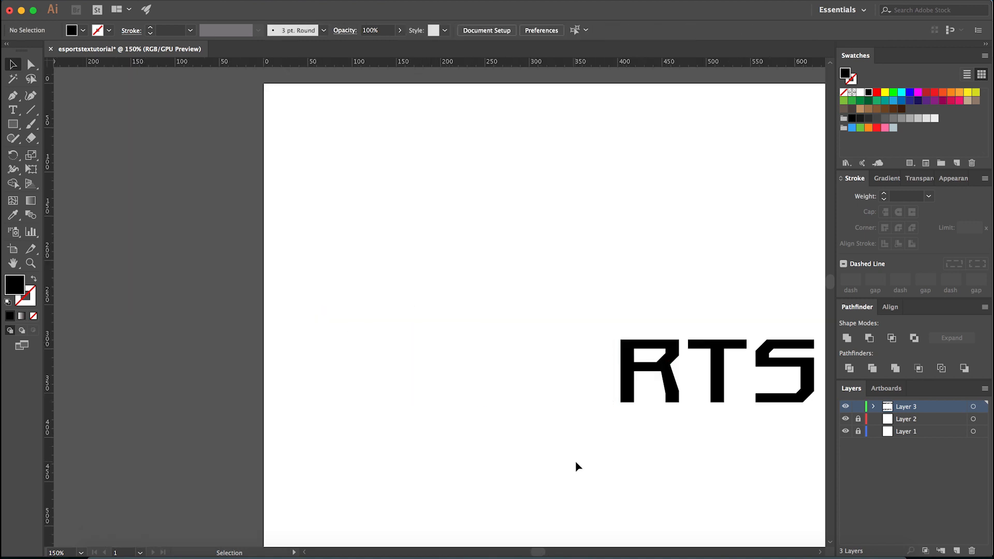
{"action": "scroll", "coordinate": [508, 420], "scroll_direction": "down", "scroll_amount": 1}
{"action": "scroll", "coordinate": [508, 424], "scroll_direction": "down", "scroll_amount": 2}
{"action": "left_click_drag", "start_coordinate": [480, 362], "coordinate": [696, 464]}
{"action": "key", "text": "Delete"}
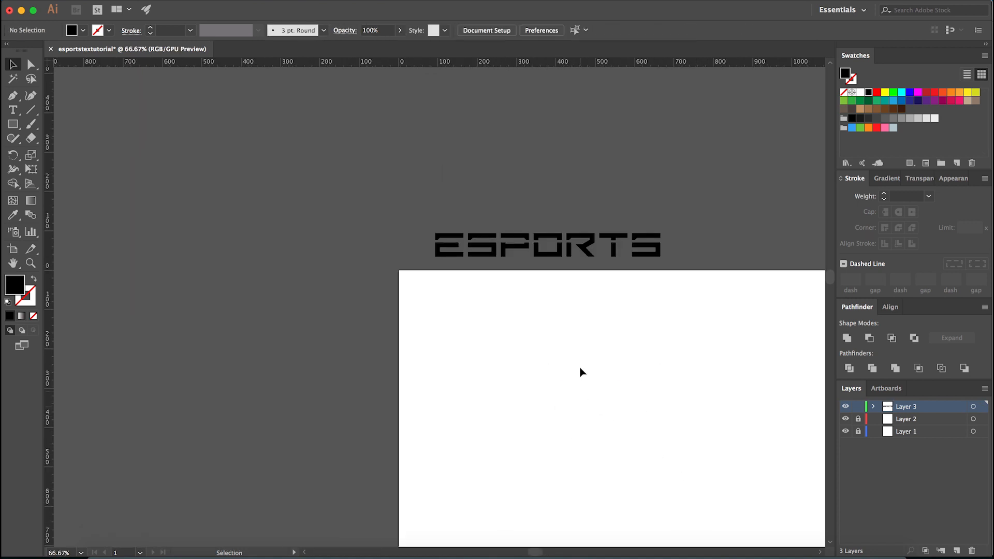
- Duplicate the ISL_FADE TO BLAK text onto the artboard and change the copy's font to Reality Hyper Regular
{"action": "left_click_drag", "start_coordinate": [549, 257], "coordinate": [550, 357]}
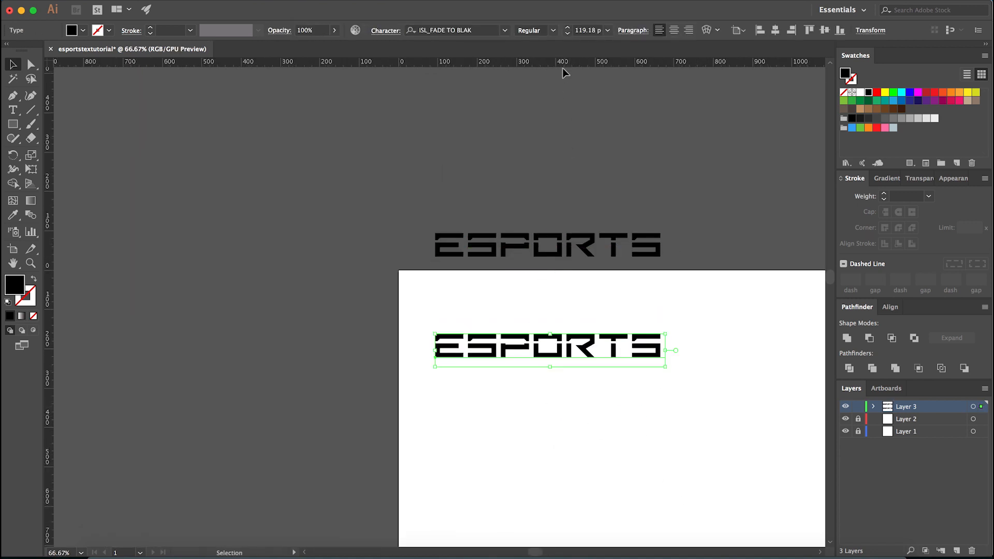
{"action": "left_click", "coordinate": [504, 31]}
{"action": "scroll", "coordinate": [574, 183], "scroll_direction": "up", "scroll_amount": 1}
{"action": "left_click", "coordinate": [589, 115]}
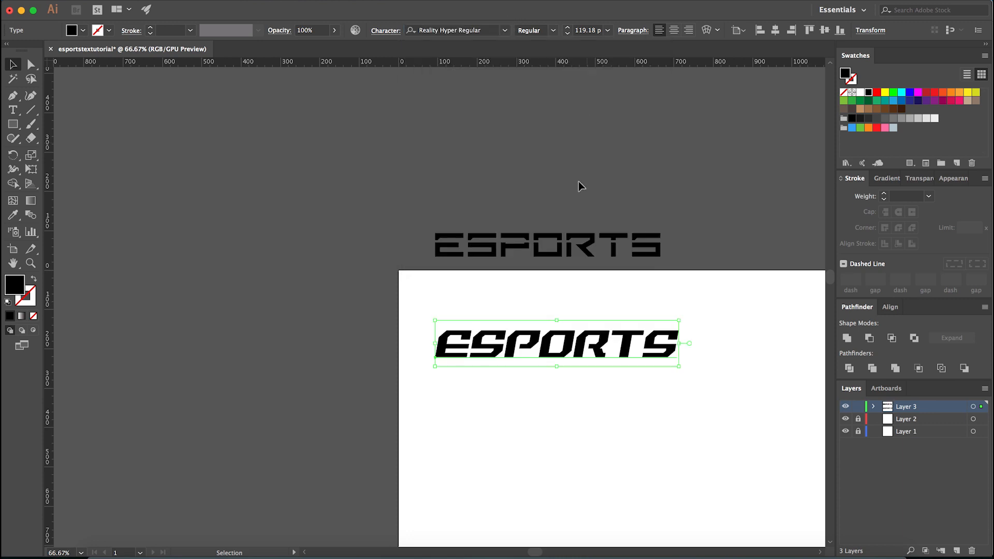
{"action": "scroll", "coordinate": [569, 354], "scroll_direction": "up", "scroll_amount": 1}
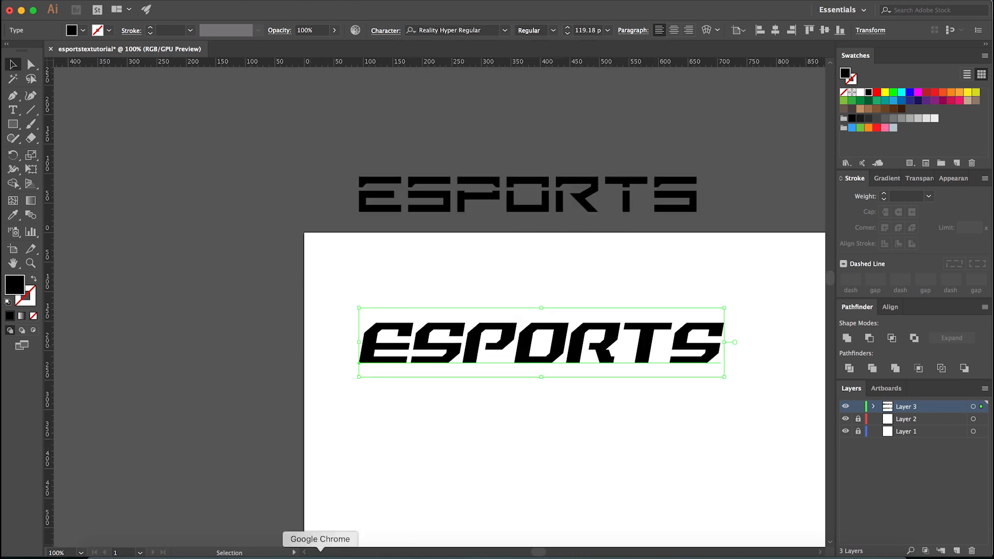
{"action": "left_click", "coordinate": [321, 550]}
{"action": "left_click", "coordinate": [403, 550]}
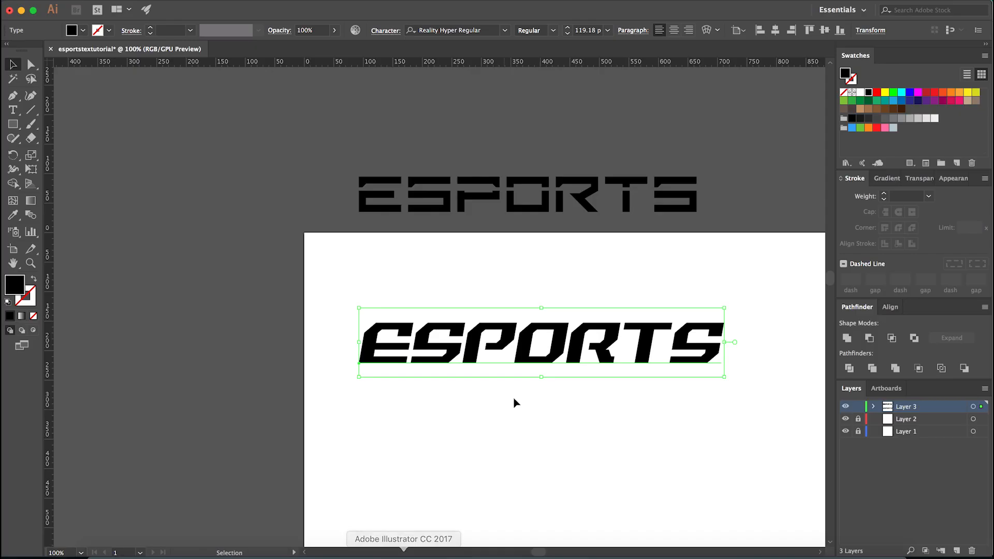
{"action": "left_click", "coordinate": [510, 418]}
- Convert the Reality Hyper ESPORTS text on the artboard to outlines
{"action": "left_click", "coordinate": [466, 338]}
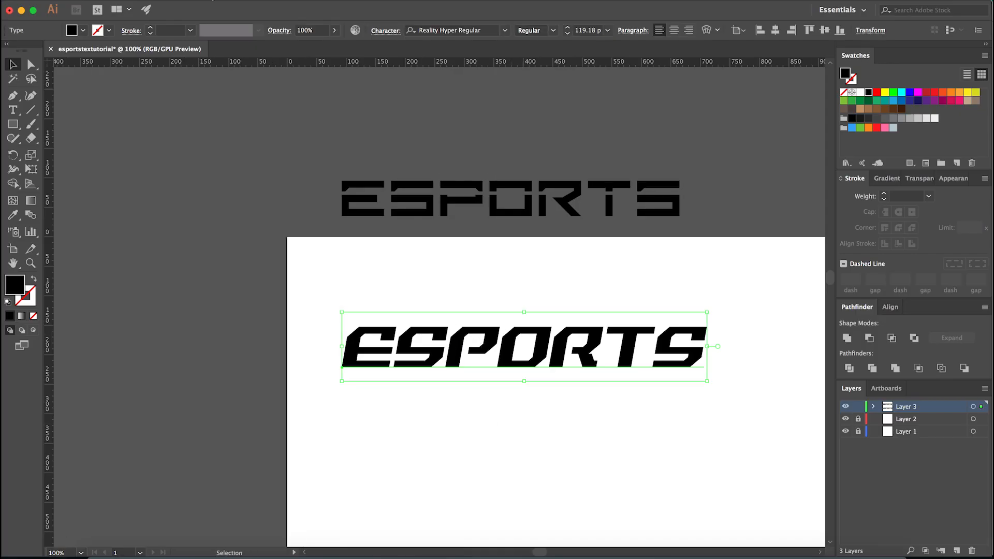
{"action": "left_click", "coordinate": [156, 1]}
{"action": "left_click", "coordinate": [167, 104]}
{"action": "left_click", "coordinate": [531, 351]}
{"action": "left_click", "coordinate": [569, 375]}
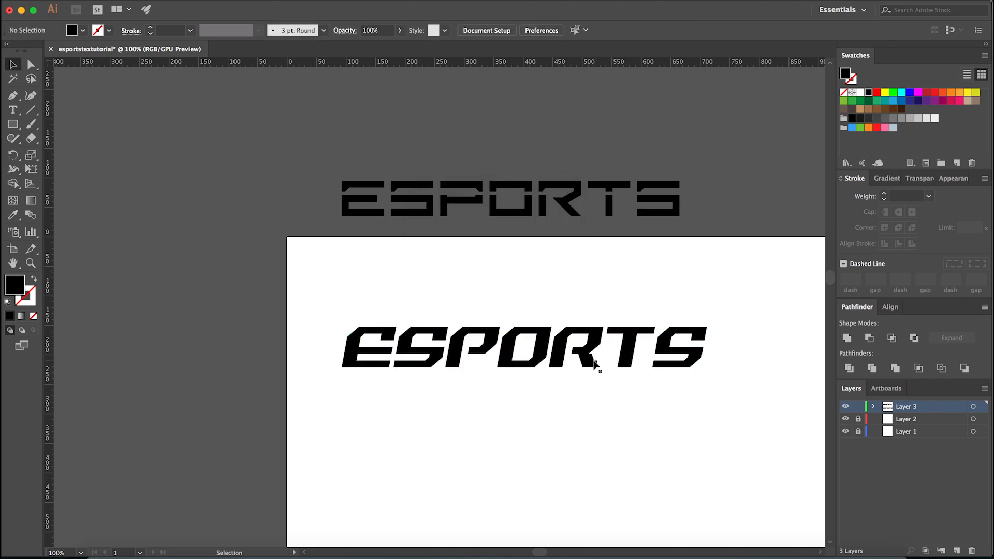
{"action": "scroll", "coordinate": [570, 378], "scroll_direction": "down", "scroll_amount": 1}
{"action": "left_click", "coordinate": [486, 357]}
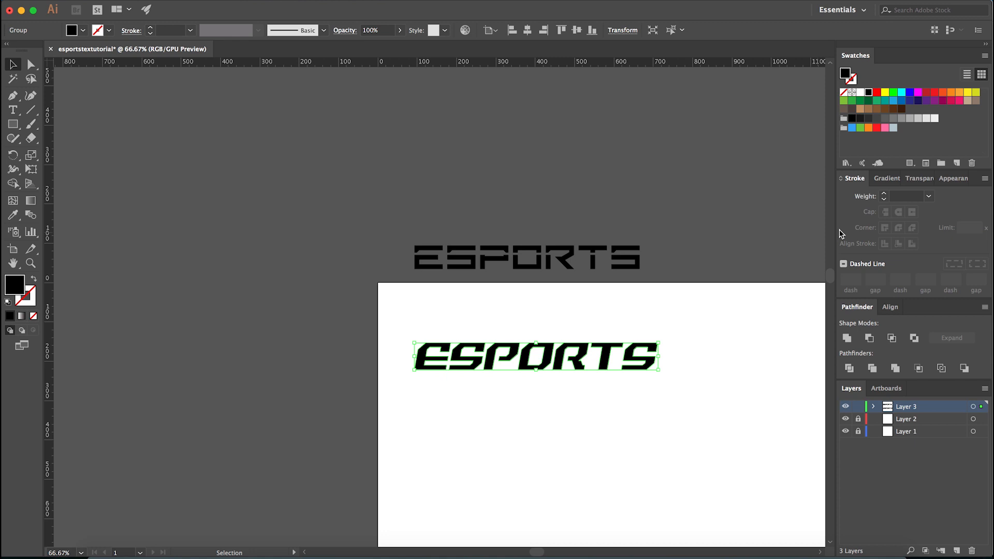
{"action": "left_click", "coordinate": [692, 428]}
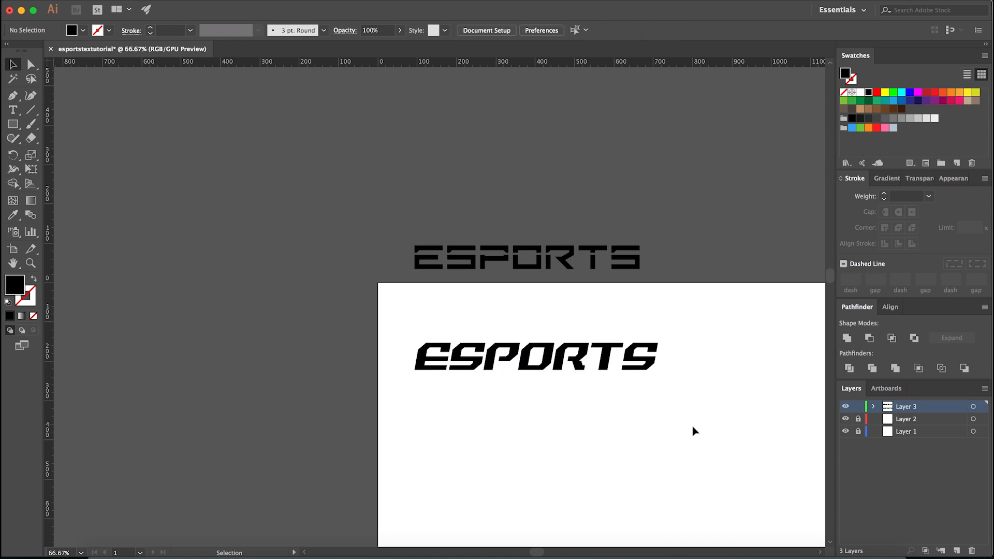
- Place a vertical guide at about 185 px between the letters E and S, and toggle the guides' visibility
{"action": "scroll", "coordinate": [673, 415], "scroll_direction": "up", "scroll_amount": 2}
{"action": "left_click_drag", "start_coordinate": [51, 241], "coordinate": [250, 313]}
{"action": "key", "text": "super+semicolon"}
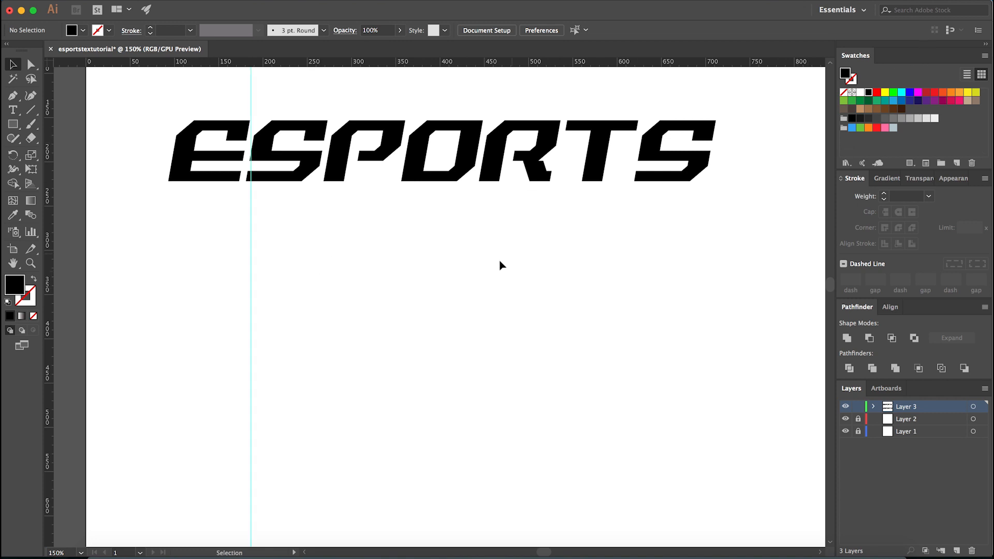
{"action": "left_click_drag", "start_coordinate": [413, 286], "coordinate": [462, 359]}
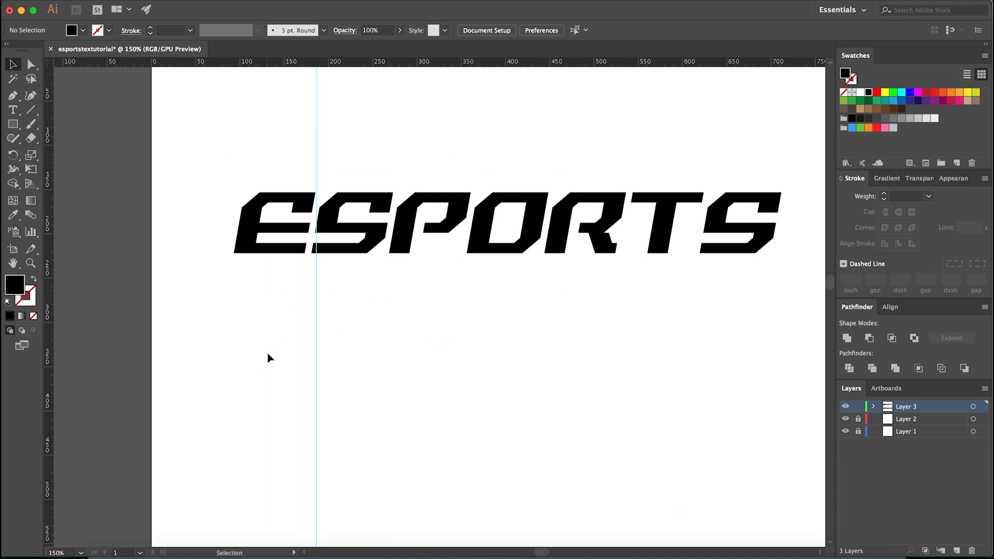
{"action": "key", "text": "super+semicolon"}
{"action": "key", "text": "super+semicolon"}
{"action": "left_click_drag", "start_coordinate": [469, 346], "coordinate": [506, 383]}
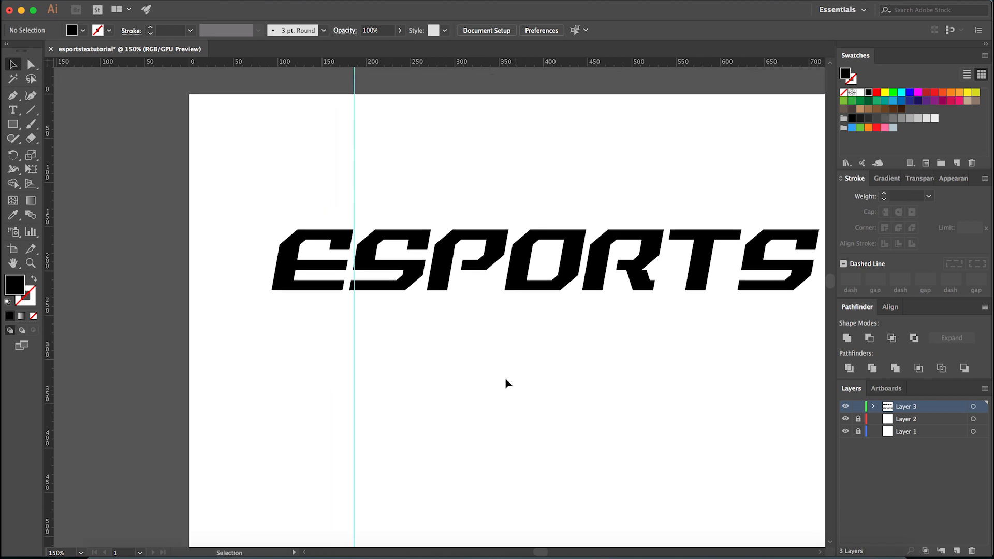
- Move the outlined ESPORTS text so the lower-left corner of the E sits exactly on the vertical guide
{"action": "left_click", "coordinate": [358, 285]}
{"action": "scroll", "coordinate": [327, 244], "scroll_direction": "up", "scroll_amount": 1}
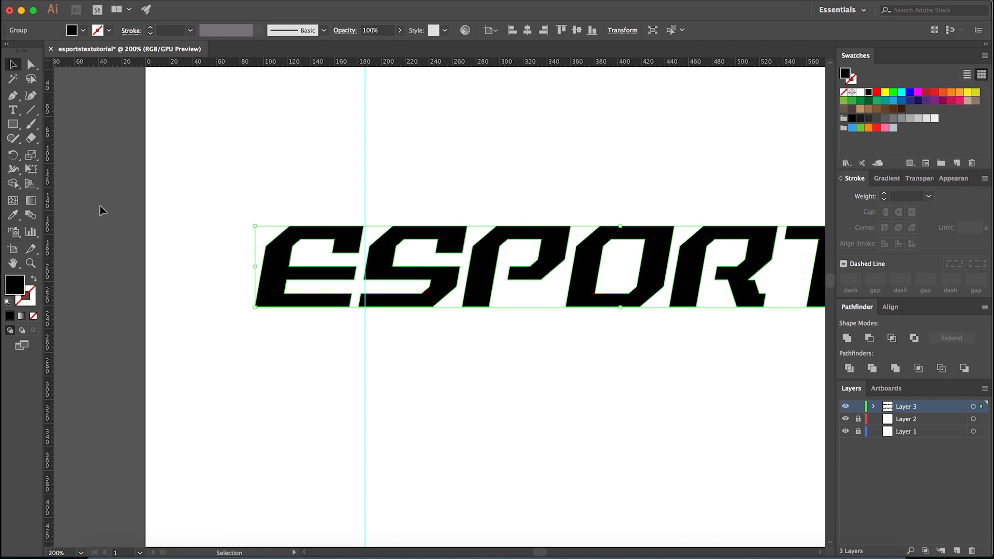
{"action": "left_click_drag", "start_coordinate": [36, 159], "coordinate": [82, 168]}
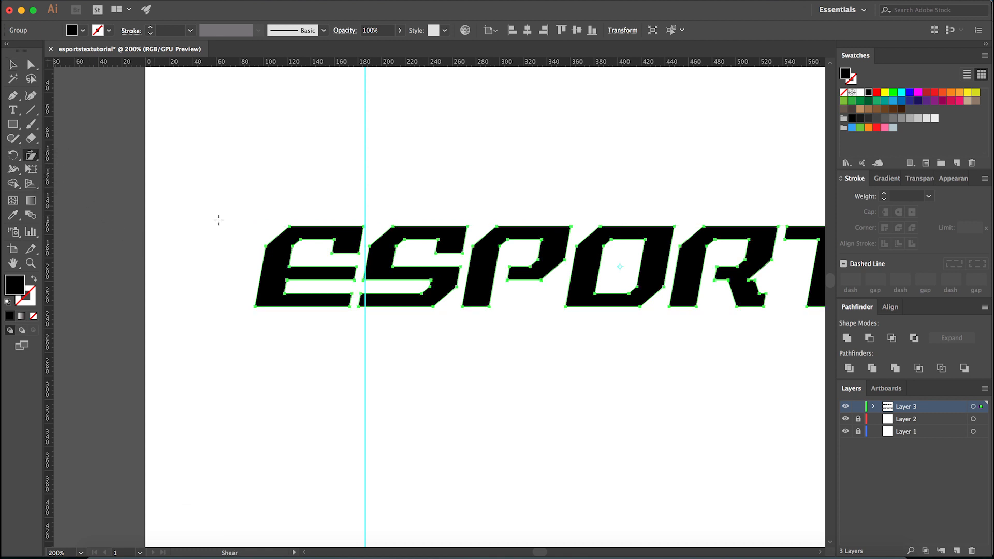
{"action": "key", "text": "v"}
{"action": "left_click", "coordinate": [248, 280]}
{"action": "scroll", "coordinate": [269, 283], "scroll_direction": "up", "scroll_amount": 2}
{"action": "left_click_drag", "start_coordinate": [265, 312], "coordinate": [388, 333]}
{"action": "scroll", "coordinate": [479, 325], "scroll_direction": "up", "scroll_amount": 6}
{"action": "scroll", "coordinate": [337, 404], "scroll_direction": "up", "scroll_amount": 5}
{"action": "left_click_drag", "start_coordinate": [325, 414], "coordinate": [362, 413]}
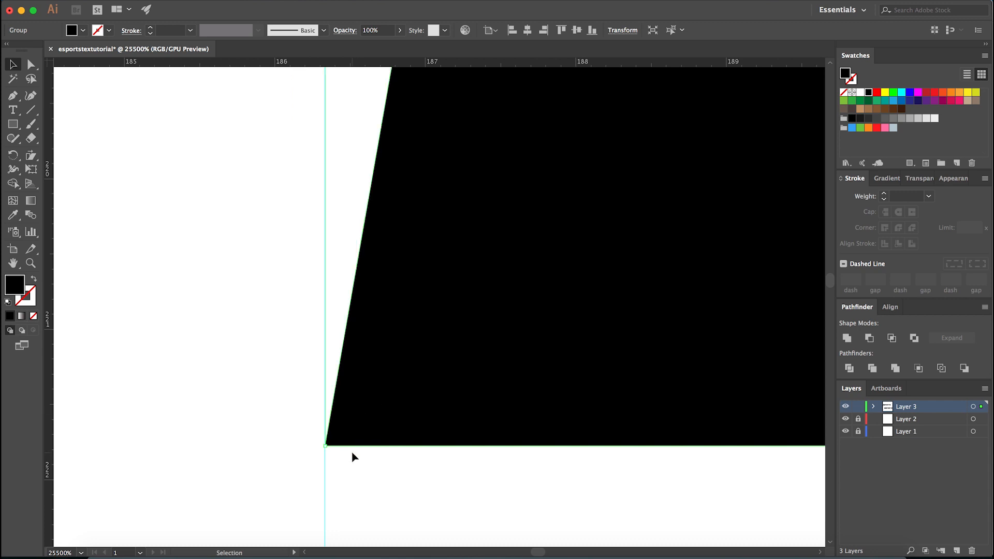
- Shear the ESPORTS text upright from the E's lower-left corner until the letter's slanted side aligns with the vertical guide
{"action": "scroll", "coordinate": [353, 457], "scroll_direction": "down", "scroll_amount": 3}
{"action": "left_click_drag", "start_coordinate": [31, 155], "coordinate": [77, 169]}
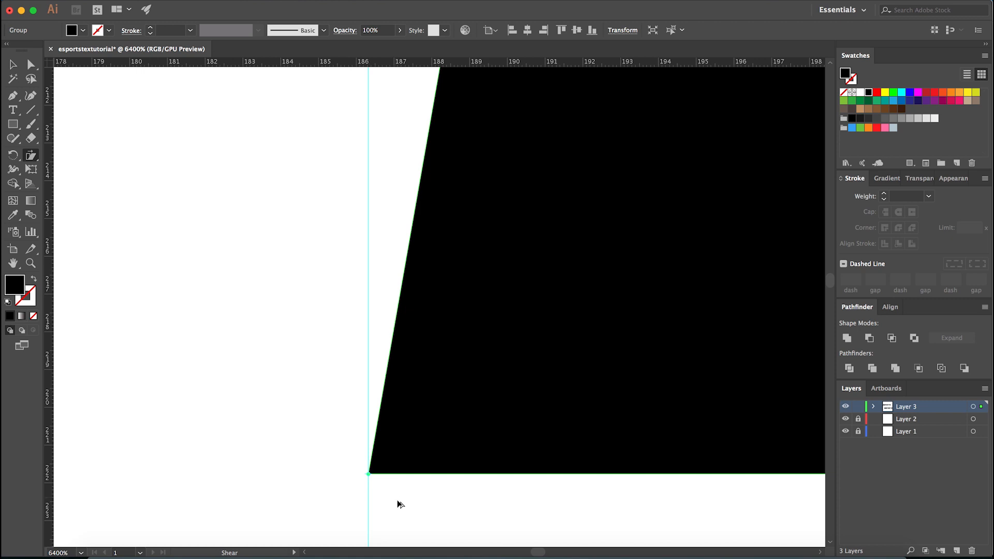
{"action": "scroll", "coordinate": [400, 504], "scroll_direction": "down", "scroll_amount": 8}
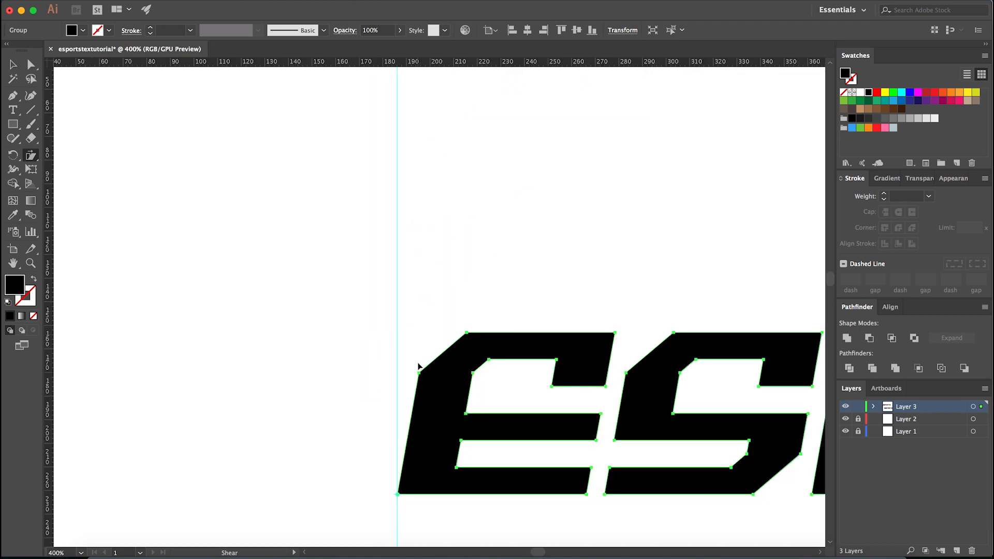
{"action": "left_click_drag", "start_coordinate": [420, 376], "coordinate": [398, 372]}
{"action": "key", "text": "v"}
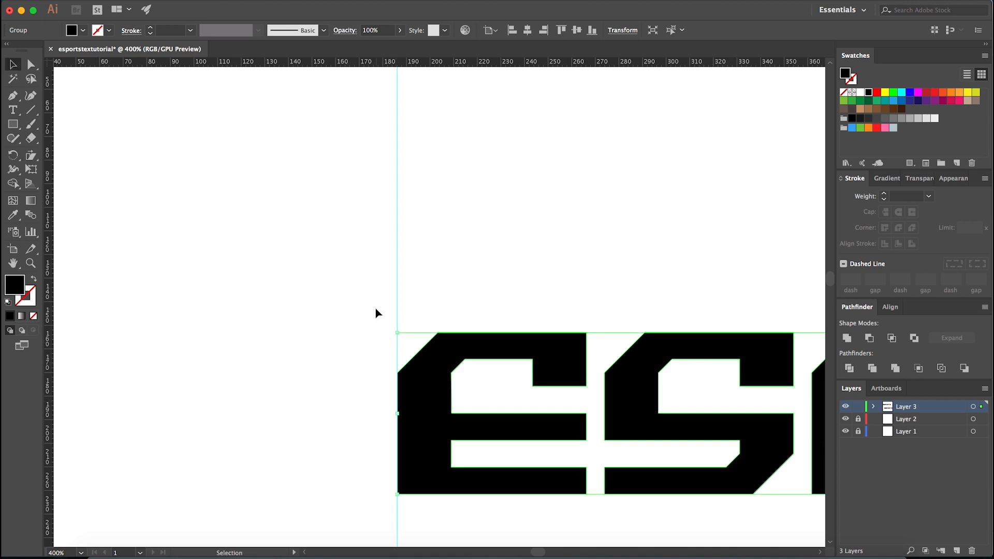
{"action": "left_click", "coordinate": [352, 285]}
- Ungroup the outlined ESPORTS letters on the artboard
{"action": "scroll", "coordinate": [351, 286], "scroll_direction": "down", "scroll_amount": 2}
{"action": "left_click_drag", "start_coordinate": [433, 438], "coordinate": [397, 439]}
{"action": "scroll", "coordinate": [403, 437], "scroll_direction": "down", "scroll_amount": 1}
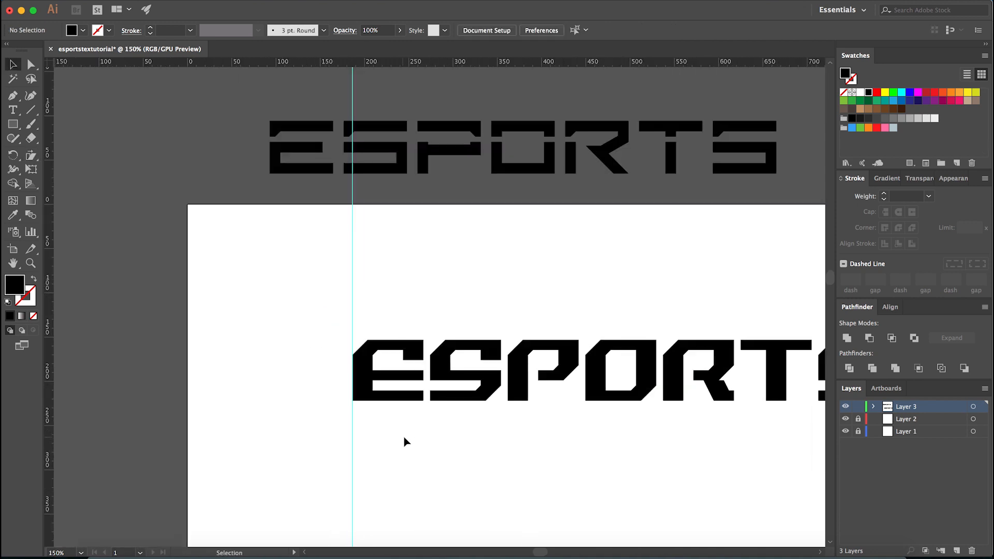
{"action": "left_click_drag", "start_coordinate": [538, 414], "coordinate": [405, 398]}
{"action": "scroll", "coordinate": [413, 406], "scroll_direction": "down", "scroll_amount": 1}
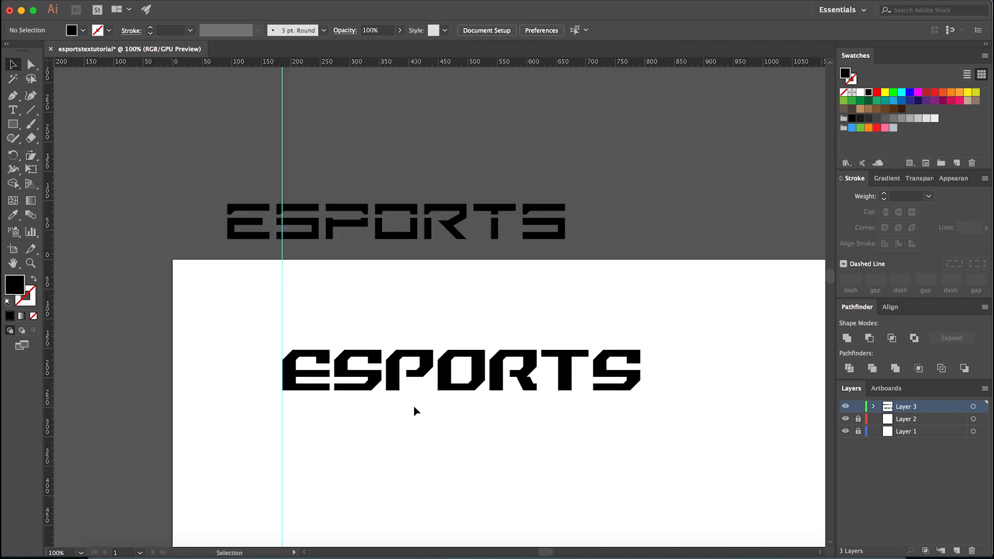
{"action": "scroll", "coordinate": [376, 390], "scroll_direction": "up", "scroll_amount": 1}
{"action": "right_click", "coordinate": [370, 346]}
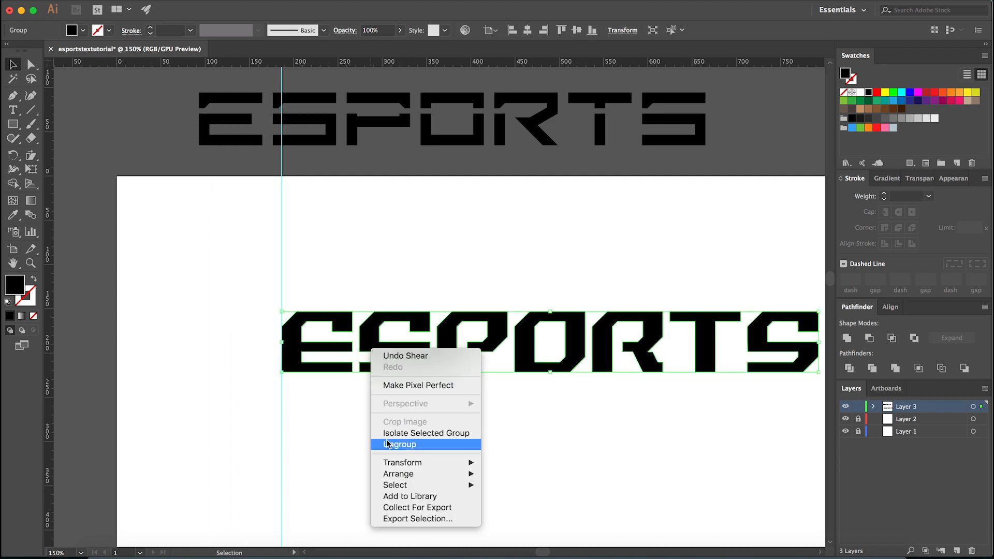
{"action": "left_click", "coordinate": [406, 445]}
{"action": "left_click", "coordinate": [313, 453]}
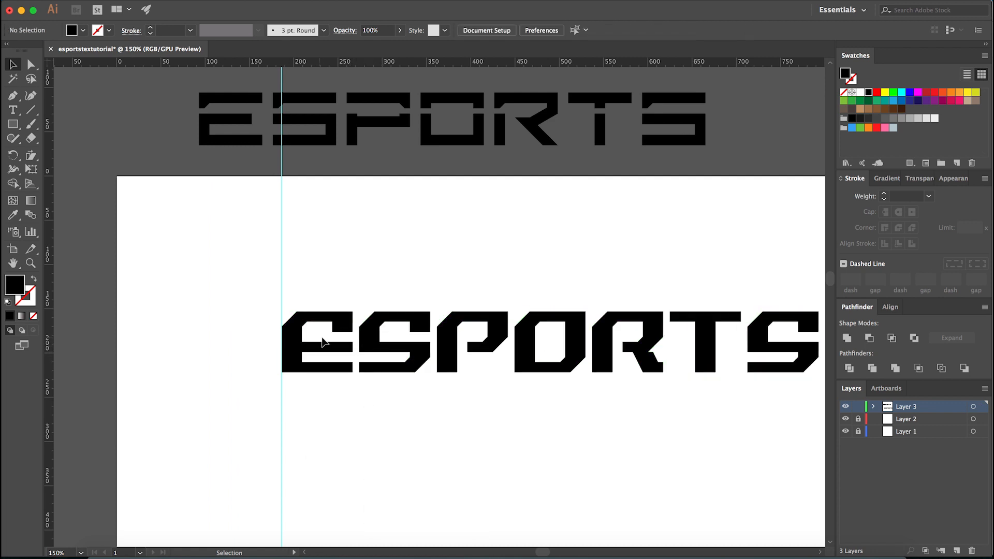
{"action": "left_click_drag", "start_coordinate": [443, 417], "coordinate": [399, 418]}
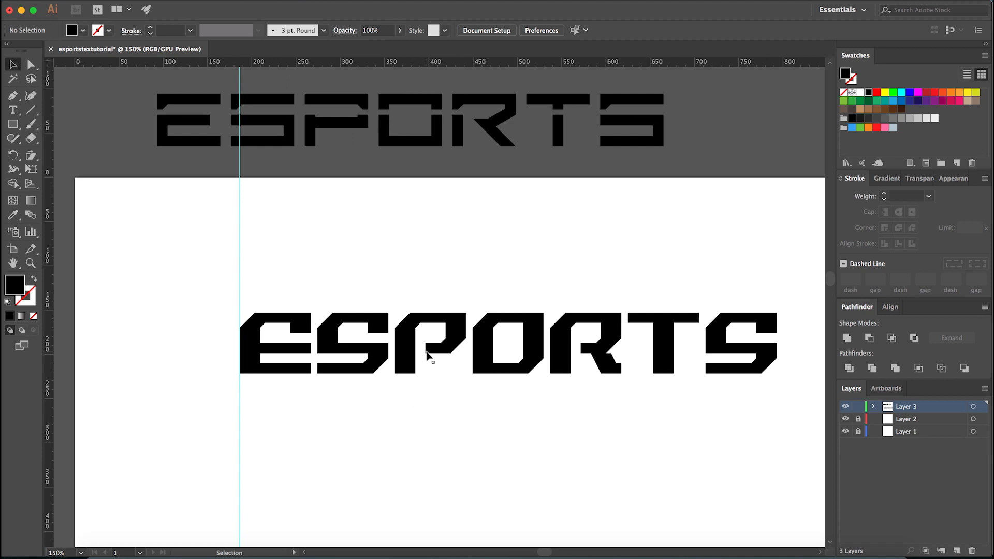
- Thicken the top bars of all ESPORTS letters by moving the anchor points along their lower edges down about 4 px
{"action": "scroll", "coordinate": [434, 328], "scroll_direction": "up", "scroll_amount": 6}
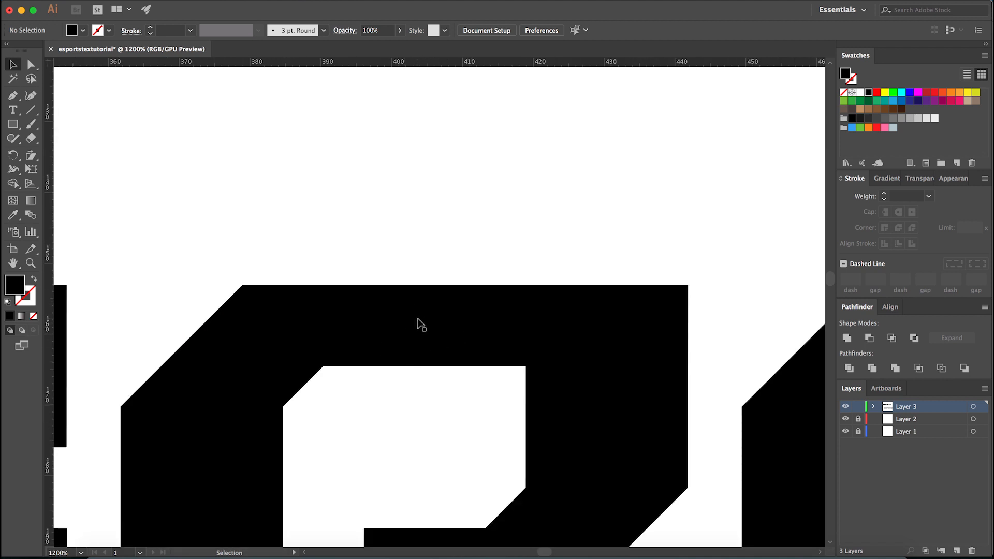
{"action": "scroll", "coordinate": [421, 324], "scroll_direction": "down", "scroll_amount": 1}
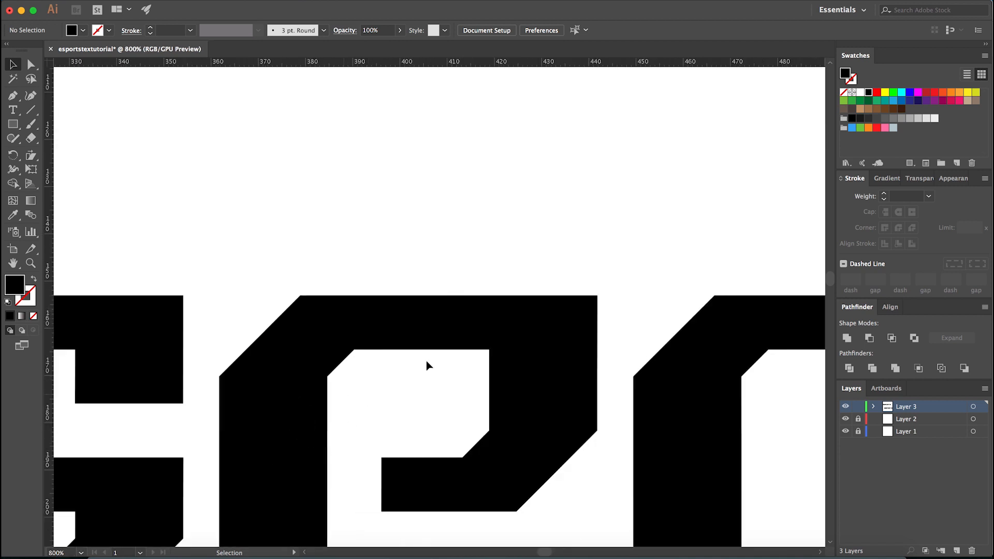
{"action": "scroll", "coordinate": [346, 402], "scroll_direction": "down", "scroll_amount": 3}
{"action": "scroll", "coordinate": [195, 384], "scroll_direction": "up", "scroll_amount": 3}
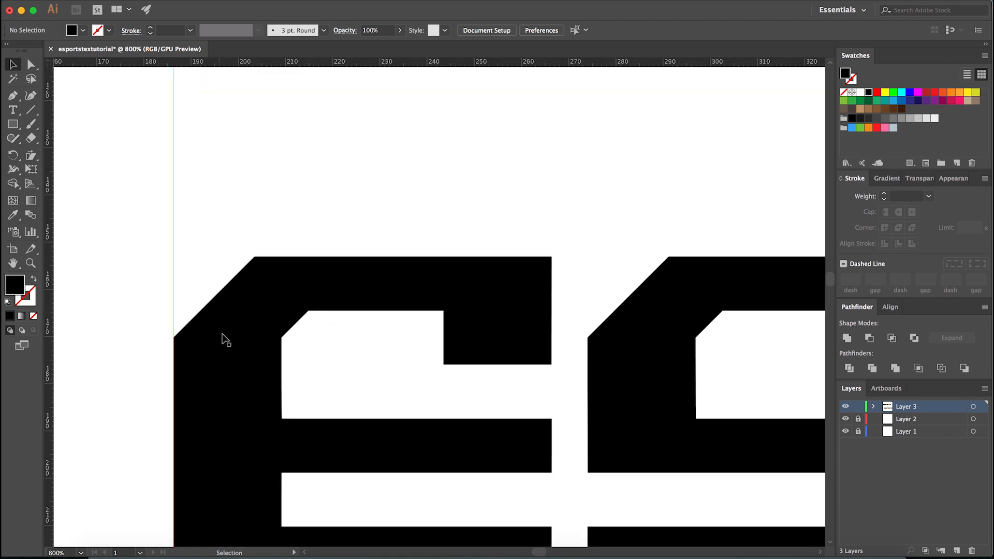
{"action": "scroll", "coordinate": [251, 354], "scroll_direction": "down", "scroll_amount": 1}
{"action": "key", "text": "a"}
{"action": "left_click_drag", "start_coordinate": [485, 316], "coordinate": [262, 378]}
{"action": "scroll", "coordinate": [344, 355], "scroll_direction": "down", "scroll_amount": 1}
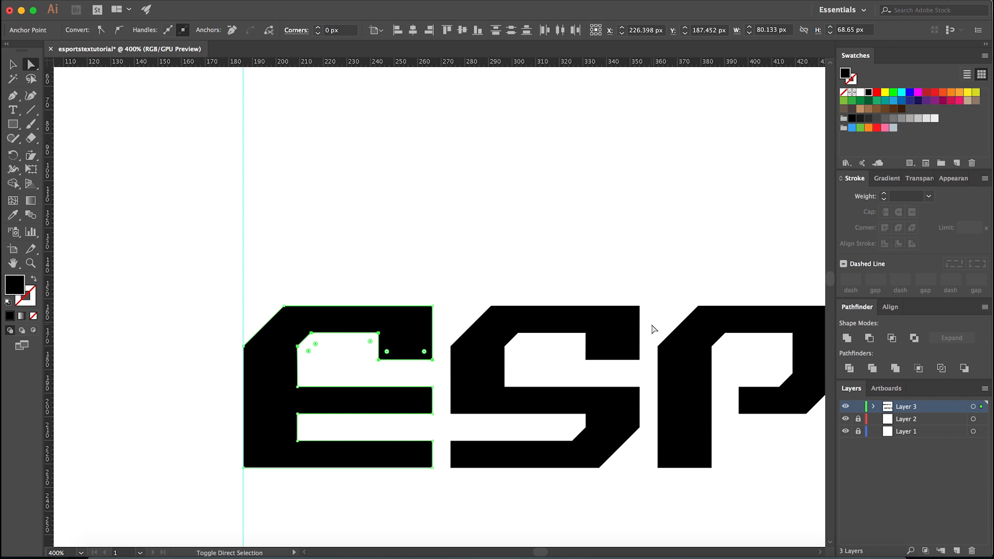
{"action": "left_click", "coordinate": [522, 377], "text": "shift"}
{"action": "scroll", "coordinate": [466, 370], "scroll_direction": "down", "scroll_amount": 1}
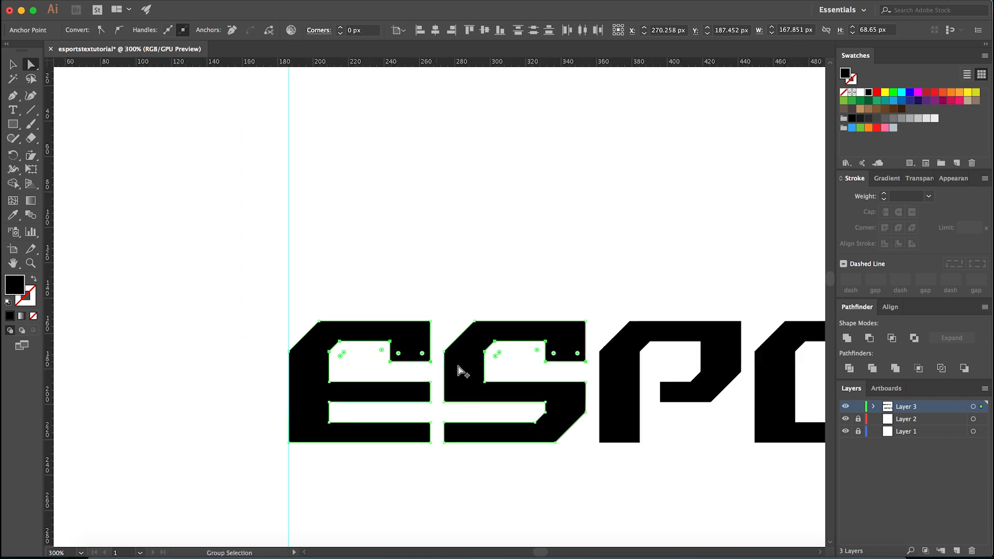
{"action": "scroll", "coordinate": [720, 365], "scroll_direction": "up", "scroll_amount": 2}
{"action": "left_click", "coordinate": [684, 344], "text": "shift"}
{"action": "left_click_drag", "start_coordinate": [627, 362], "coordinate": [568, 319]}
{"action": "scroll", "coordinate": [413, 377], "scroll_direction": "down", "scroll_amount": 2}
{"action": "scroll", "coordinate": [728, 382], "scroll_direction": "up", "scroll_amount": 2}
{"action": "left_click_drag", "start_coordinate": [617, 365], "coordinate": [549, 313]}
{"action": "scroll", "coordinate": [526, 318], "scroll_direction": "down", "scroll_amount": 2}
{"action": "scroll", "coordinate": [499, 389], "scroll_direction": "up", "scroll_amount": 2}
{"action": "left_click_drag", "start_coordinate": [641, 382], "coordinate": [569, 316]}
{"action": "left_click_drag", "start_coordinate": [667, 348], "coordinate": [404, 367]}
{"action": "scroll", "coordinate": [526, 366], "scroll_direction": "down", "scroll_amount": 4}
{"action": "scroll", "coordinate": [660, 360], "scroll_direction": "up", "scroll_amount": 4}
{"action": "scroll", "coordinate": [404, 367], "scroll_direction": "down", "scroll_amount": 2}
{"action": "left_click_drag", "start_coordinate": [735, 347], "coordinate": [587, 381]}
{"action": "key", "text": "Down"}
{"action": "key", "text": "Down"}
{"action": "key", "text": "Down"}
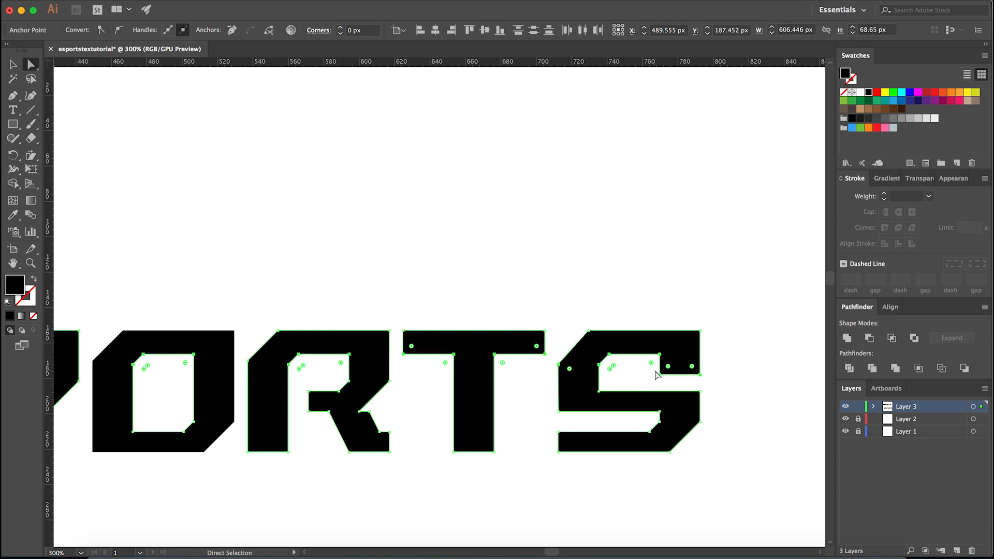
{"action": "key", "text": "Down"}
{"action": "left_click", "coordinate": [665, 304]}
{"action": "scroll", "coordinate": [667, 302], "scroll_direction": "down", "scroll_amount": 2}
- Stretch all ESPORTS letters to a height of 88.65 px by moving their lower anchor points down
{"action": "left_click_drag", "start_coordinate": [466, 435], "coordinate": [608, 461]}
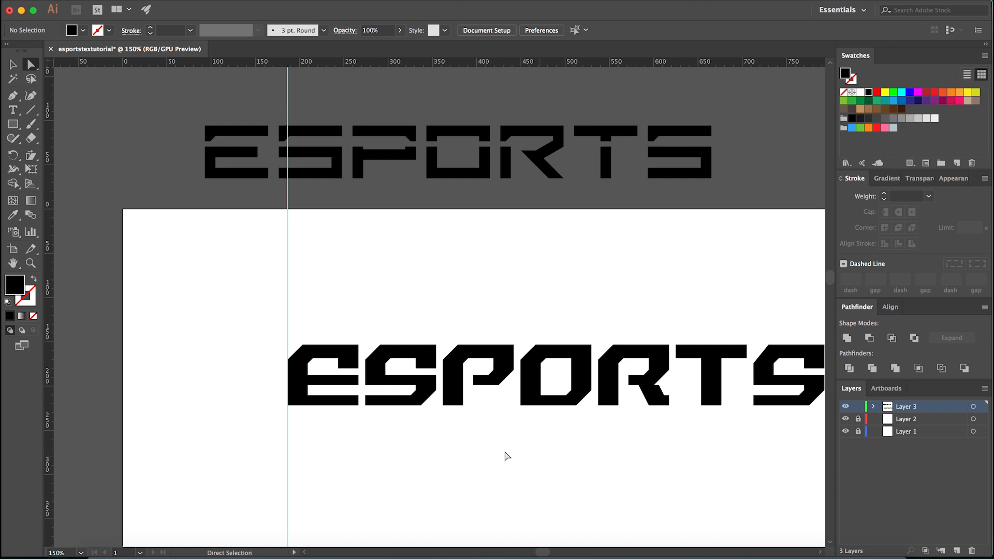
{"action": "scroll", "coordinate": [259, 412], "scroll_direction": "up", "scroll_amount": 2}
{"action": "scroll", "coordinate": [296, 408], "scroll_direction": "down", "scroll_amount": 2}
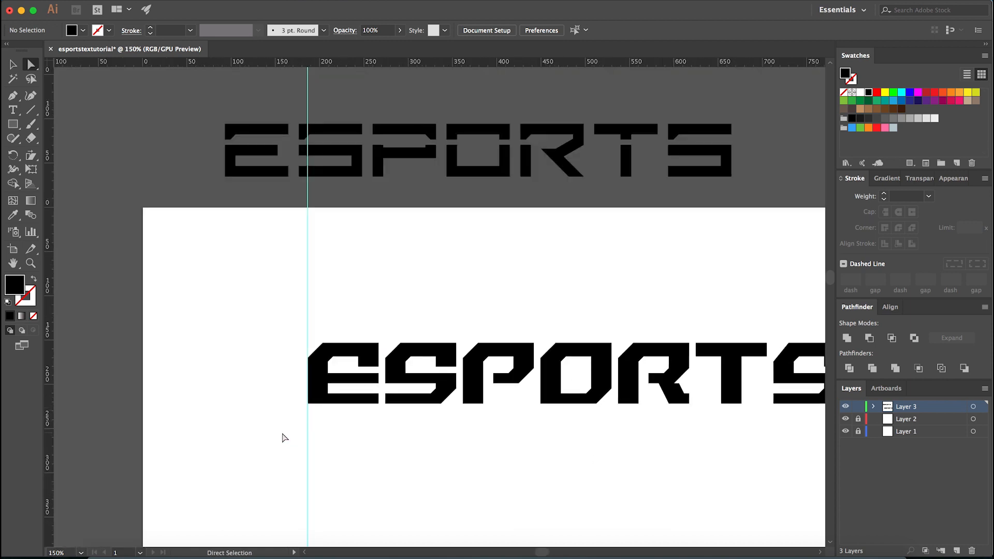
{"action": "scroll", "coordinate": [316, 435], "scroll_direction": "up", "scroll_amount": 2}
{"action": "left_click_drag", "start_coordinate": [224, 431], "coordinate": [665, 341]}
{"action": "left_click_drag", "start_coordinate": [670, 422], "coordinate": [818, 457]}
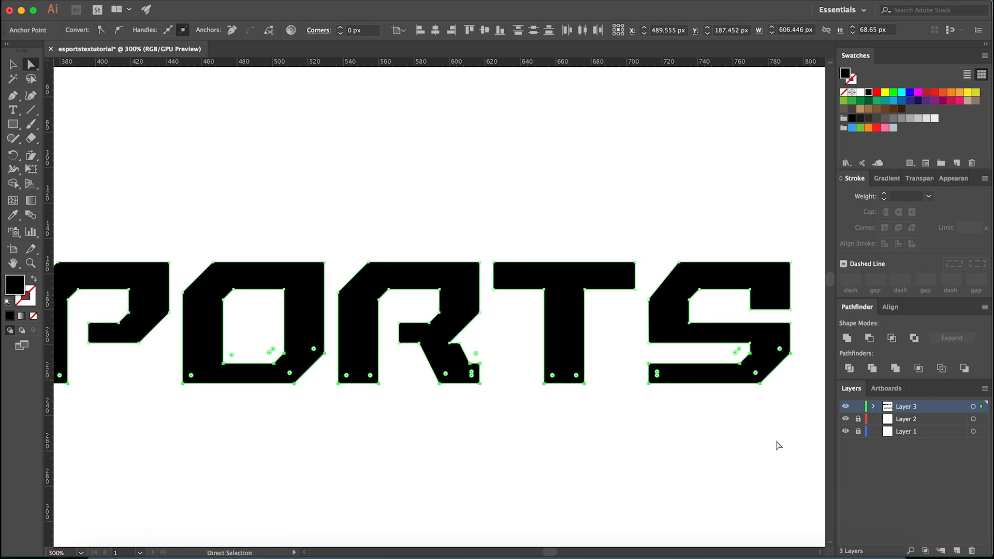
{"action": "key", "text": "shift+Down"}
{"action": "scroll", "coordinate": [701, 403], "scroll_direction": "down", "scroll_amount": 2}
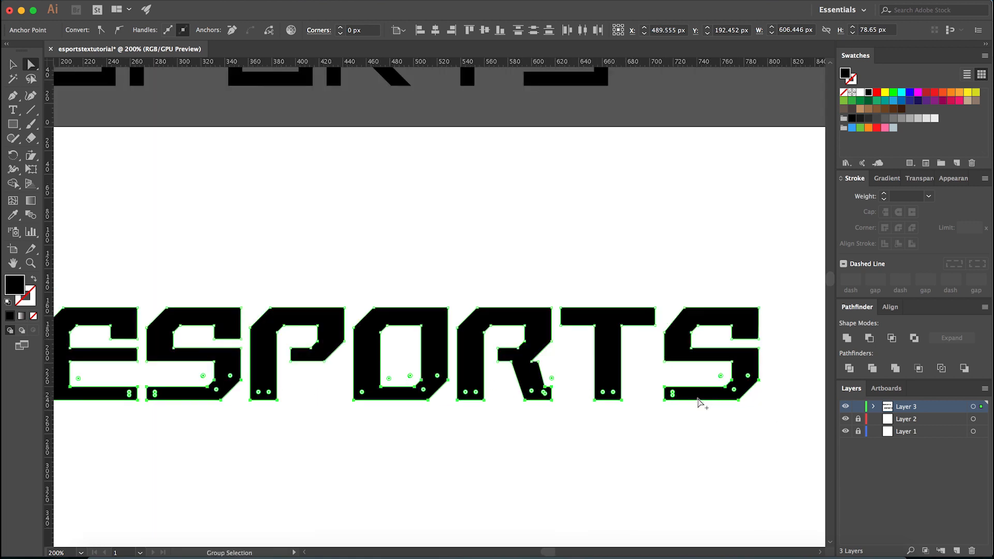
{"action": "scroll", "coordinate": [333, 409], "scroll_direction": "up", "scroll_amount": 1}
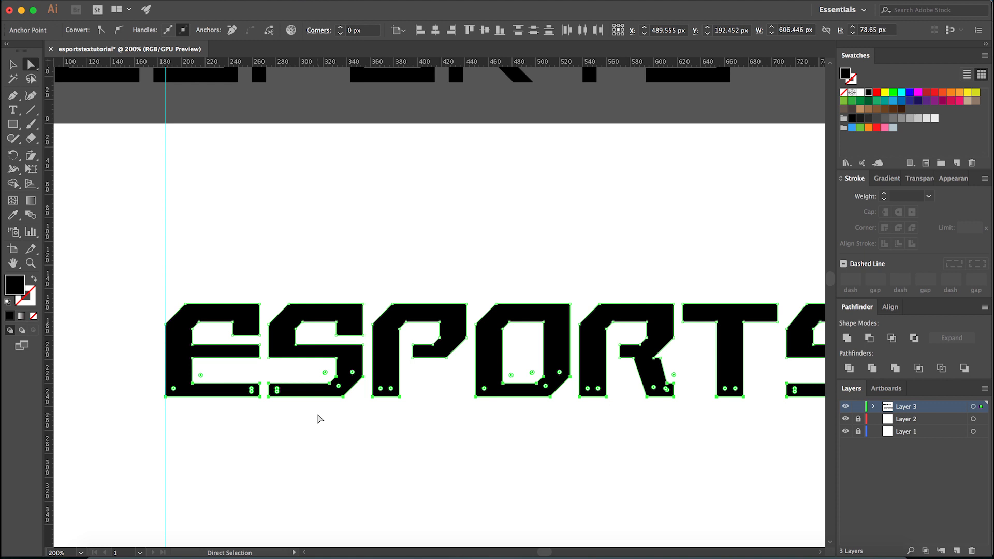
{"action": "key", "text": "shift+Down"}
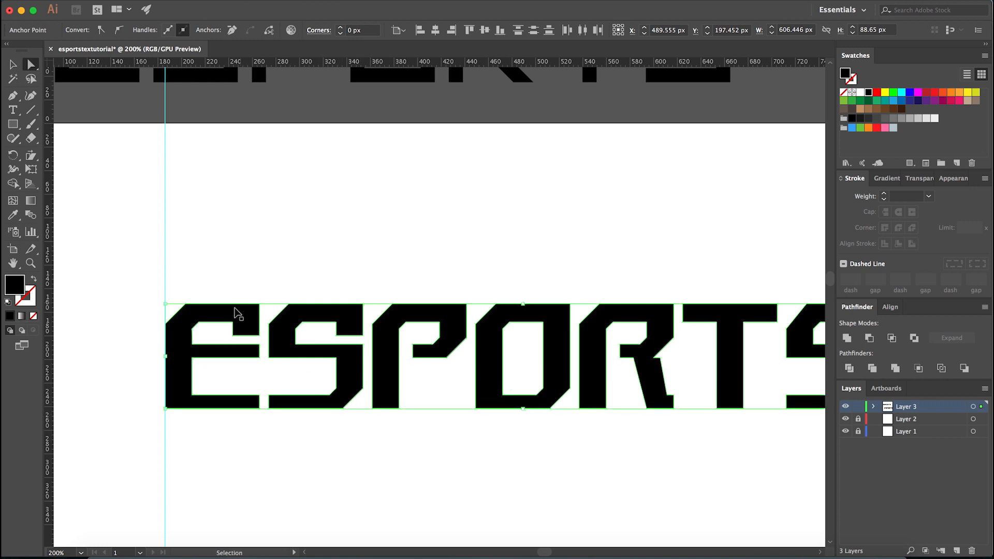
- Undo the letter stretching and bar thickening, and redo both to compare the shapes
{"action": "key", "text": "super+z"}
{"action": "key", "text": "super+z"}
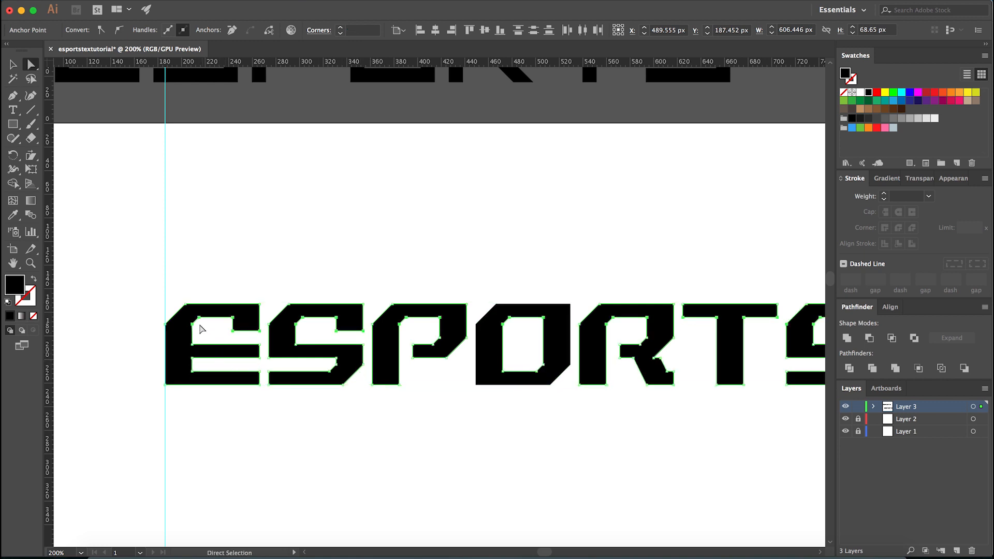
{"action": "scroll", "coordinate": [195, 328], "scroll_direction": "up", "scroll_amount": 2}
{"action": "key", "text": "super+shift+z"}
{"action": "key", "text": "super+shift+z"}
{"action": "key", "text": "super+shift+z"}
{"action": "key", "text": "super+shift+z"}
{"action": "key", "text": "super+shift+z"}
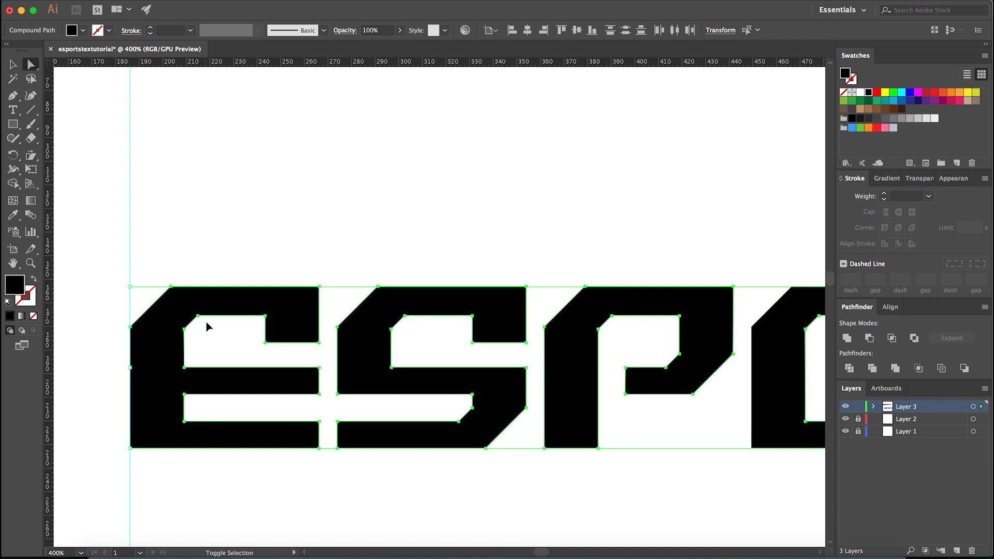
{"action": "key", "text": "super+shift+z"}
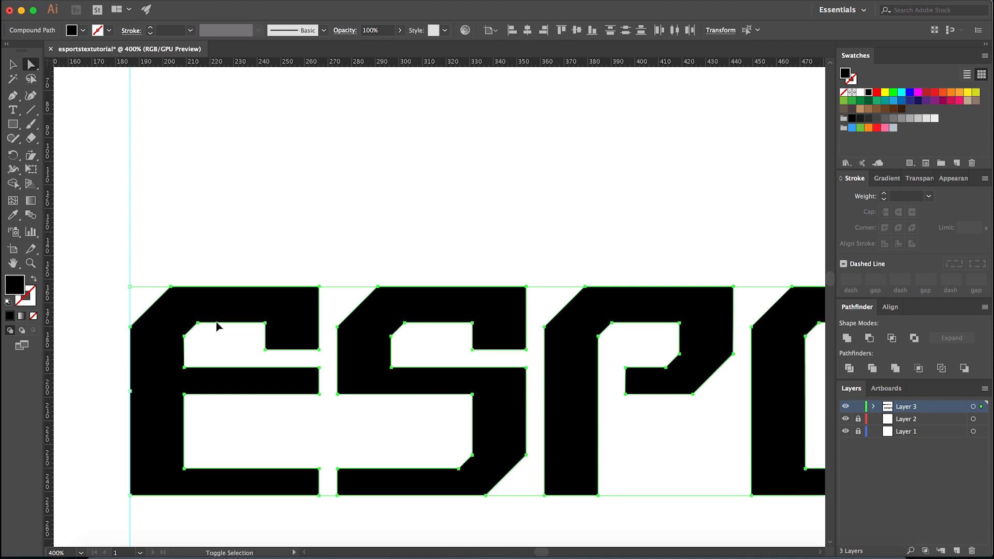
- Thicken the bottom bars of the E, both S letters and the O by moving their inner lower anchor points up about 4 px
{"action": "scroll", "coordinate": [212, 337], "scroll_direction": "down", "scroll_amount": 2}
{"action": "left_click", "coordinate": [255, 394]}
{"action": "left_click_drag", "start_coordinate": [251, 386], "coordinate": [362, 414]}
{"action": "left_click_drag", "start_coordinate": [537, 391], "coordinate": [505, 410]}
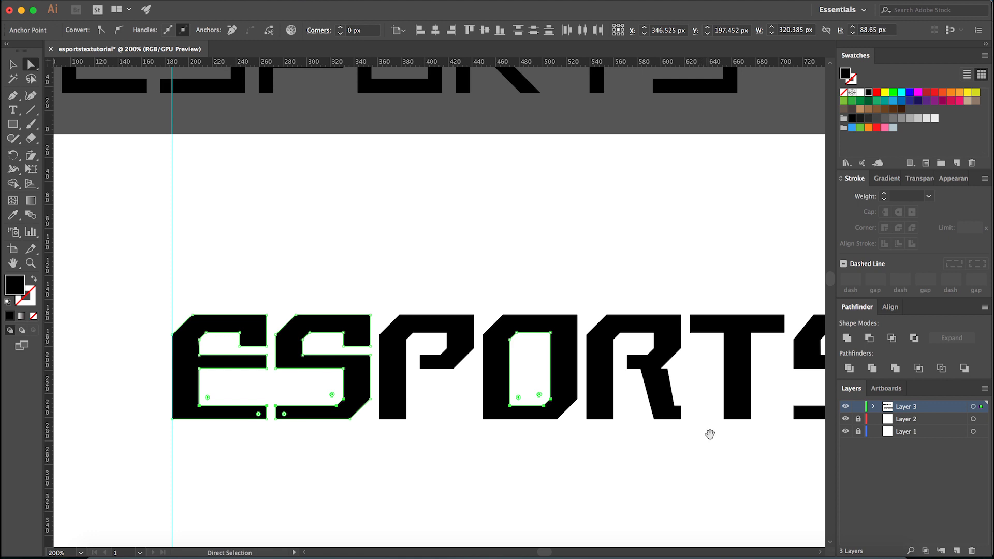
{"action": "scroll", "coordinate": [706, 433], "scroll_direction": "right", "scroll_amount": 5}
{"action": "left_click_drag", "start_coordinate": [632, 414], "coordinate": [724, 445]}
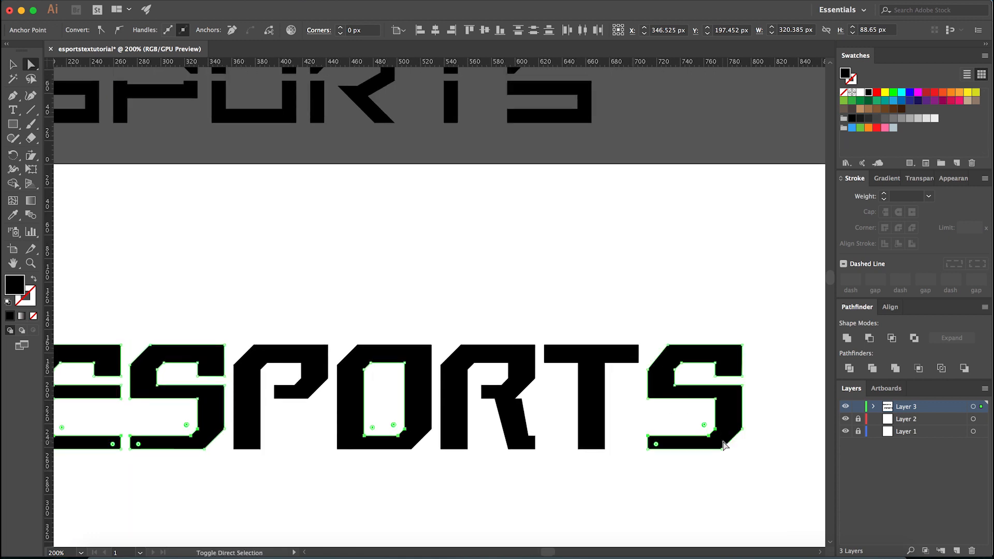
{"action": "key", "text": "Up"}
{"action": "key", "text": "Up"}
{"action": "key", "text": "Up"}
{"action": "key", "text": "Up"}
{"action": "key", "text": "Up"}
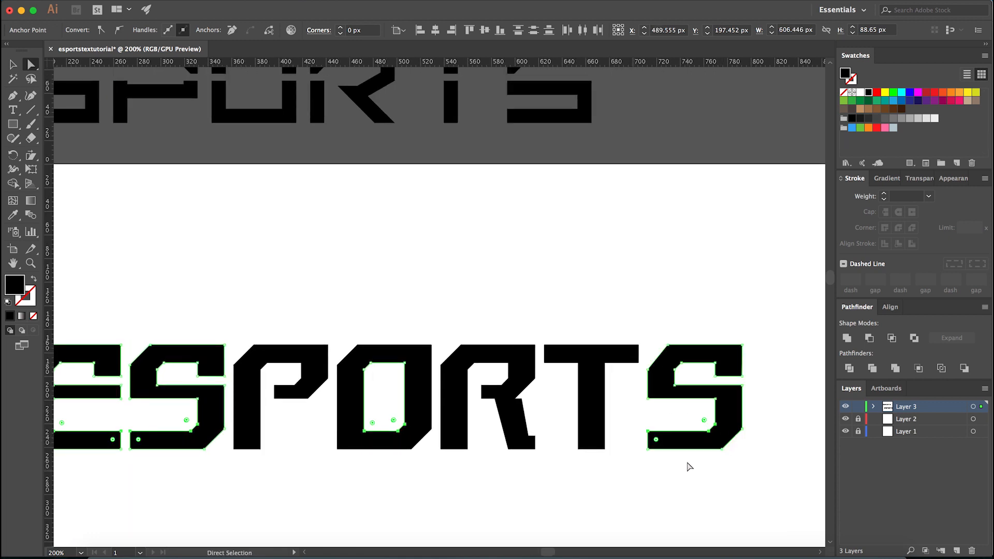
{"action": "left_click", "coordinate": [688, 462]}
{"action": "scroll", "coordinate": [647, 474], "scroll_direction": "left", "scroll_amount": 4}
{"action": "scroll", "coordinate": [606, 468], "scroll_direction": "down", "scroll_amount": 1}
{"action": "scroll", "coordinate": [240, 435], "scroll_direction": "up", "scroll_amount": 2}
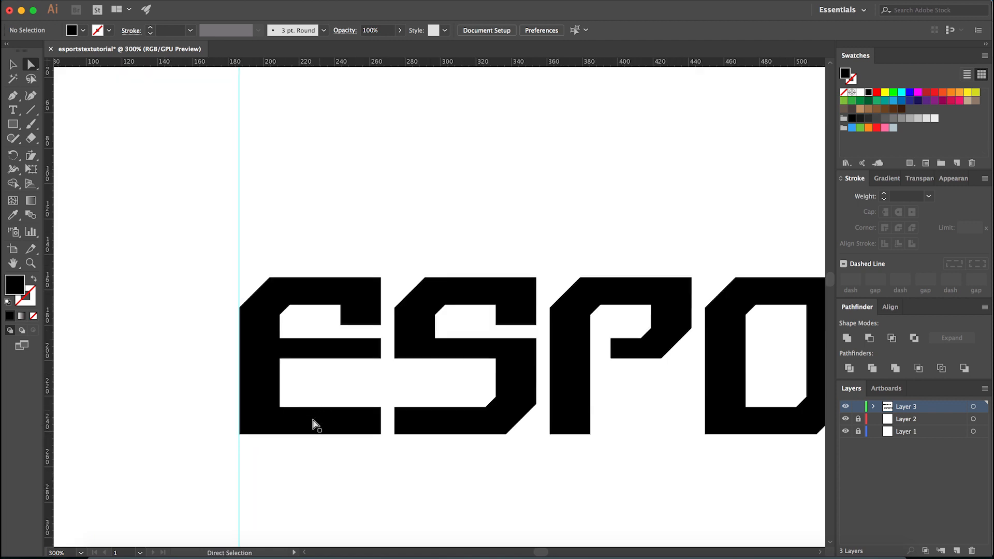
- Make a blue copy of the letter E over the original and rotate it 90° clockwise
{"action": "left_click_drag", "start_coordinate": [305, 423], "coordinate": [311, 291]}
{"action": "key", "text": "super+z"}
{"action": "key", "text": "v"}
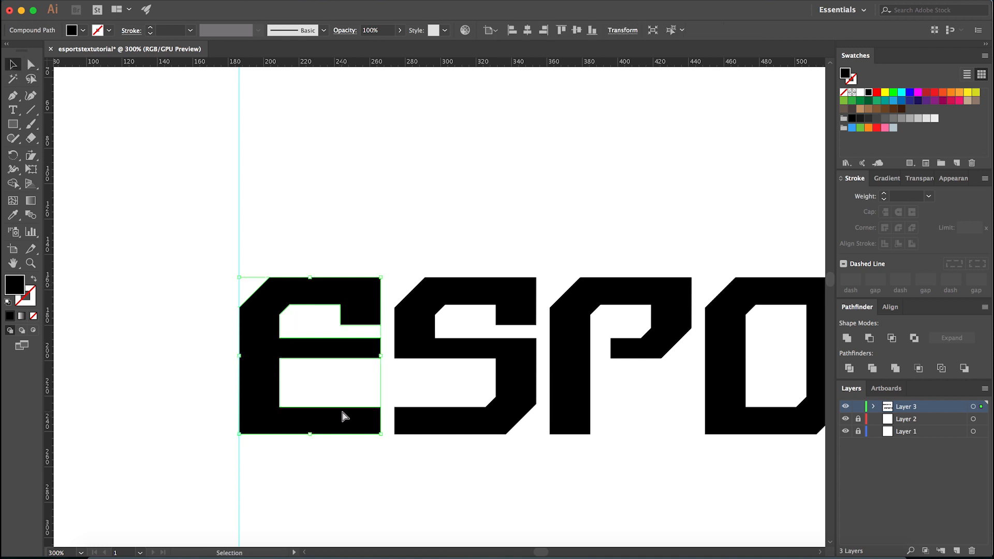
{"action": "left_click", "coordinate": [852, 127]}
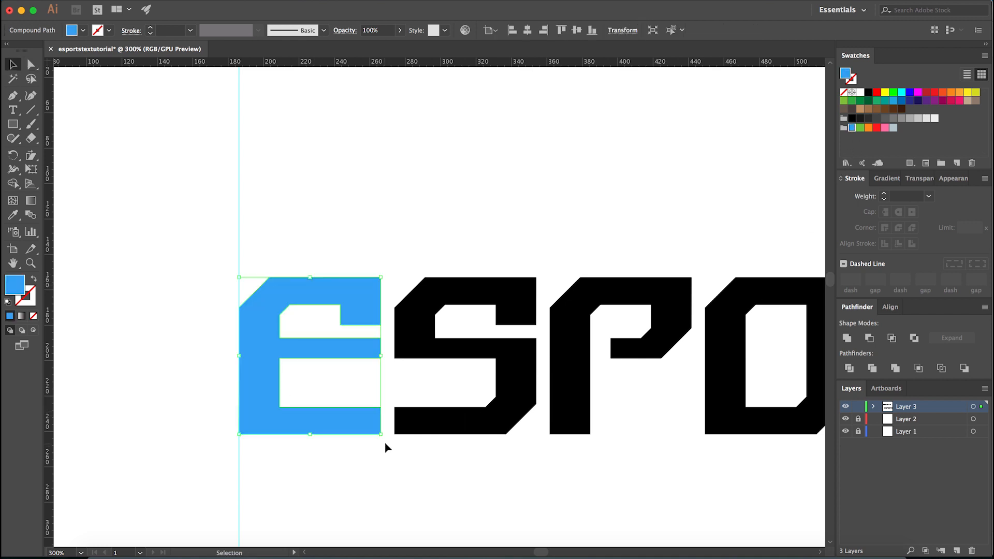
{"action": "left_click_drag", "start_coordinate": [384, 440], "coordinate": [239, 460]}
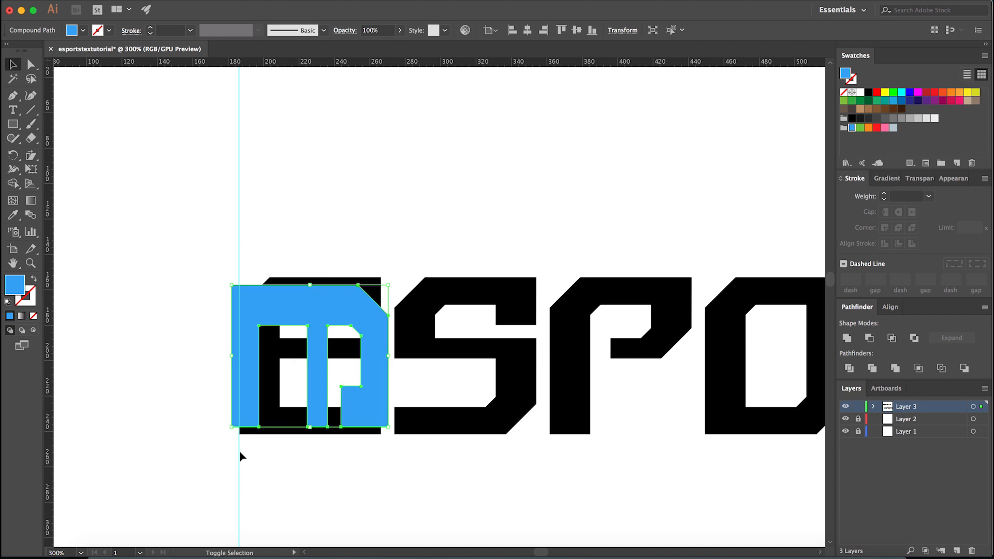
- Align the rotated blue E with the original's stem to compare bar thicknesses, and undo the rotated copy
{"action": "scroll", "coordinate": [232, 414], "scroll_direction": "up", "scroll_amount": 2}
{"action": "left_click_drag", "start_coordinate": [241, 413], "coordinate": [282, 410]}
{"action": "left_click", "coordinate": [334, 386]}
{"action": "key", "text": "super+z"}
{"action": "key", "text": "super+z"}
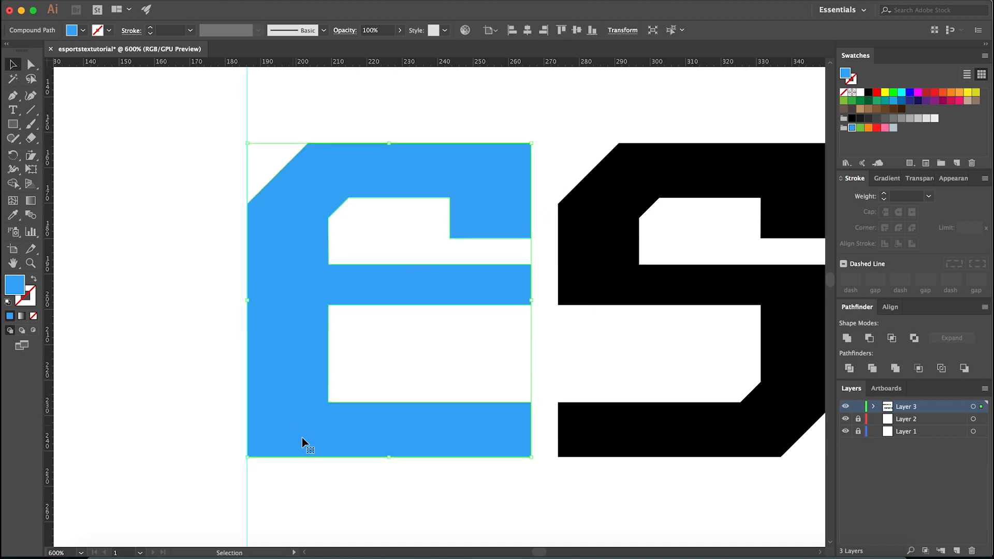
{"action": "key", "text": "super+z"}
{"action": "scroll", "coordinate": [307, 456], "scroll_direction": "down", "scroll_amount": 4}
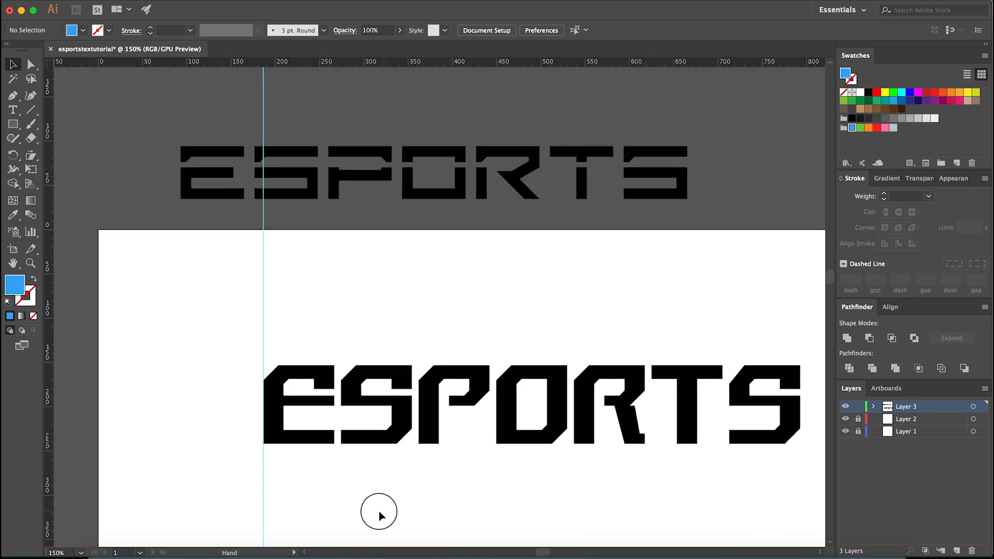
- Shorten the middle bar of the E by 20 px and move its lower end point another 10 px left to angle the tip
{"action": "scroll", "coordinate": [286, 423], "scroll_direction": "up", "scroll_amount": 4}
{"action": "key", "text": "a"}
{"action": "left_click_drag", "start_coordinate": [484, 350], "coordinate": [415, 407]}
{"action": "key", "text": "shift+Left"}
{"action": "key", "text": "shift+Left"}
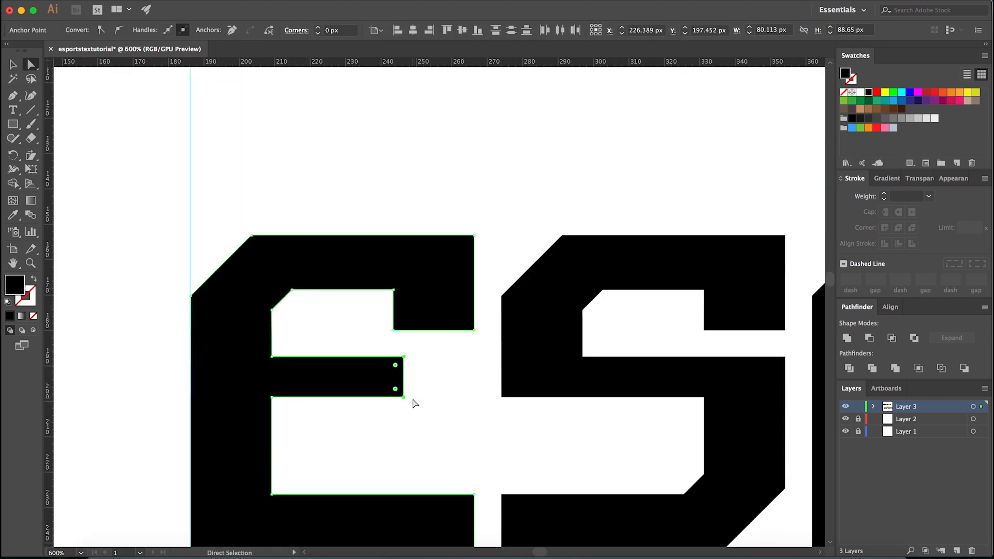
{"action": "left_click_drag", "start_coordinate": [436, 384], "coordinate": [378, 431]}
{"action": "key", "text": "shift+Left"}
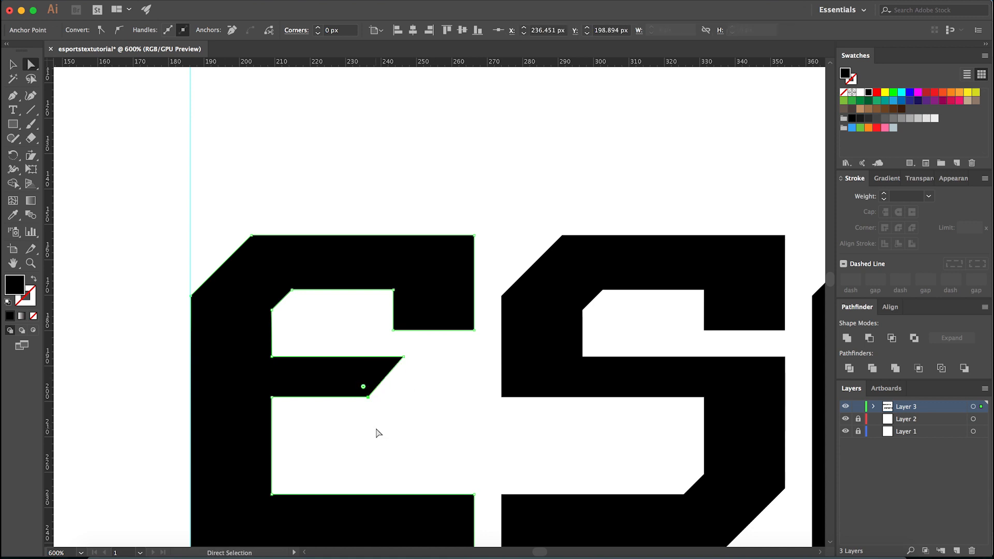
{"action": "scroll", "coordinate": [428, 390], "scroll_direction": "down", "scroll_amount": 2}
{"action": "left_click", "coordinate": [428, 391]}
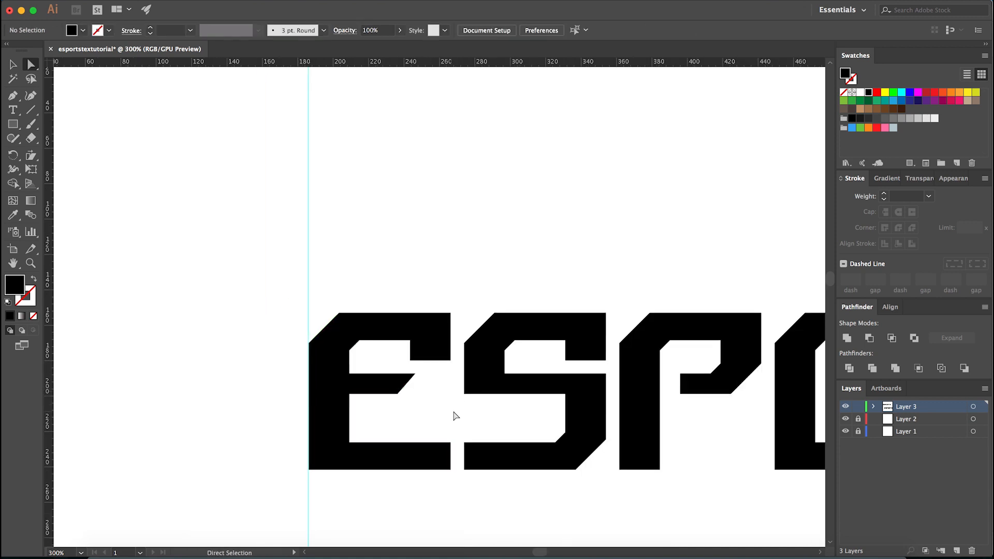
- Shorten the upper hooks of the E and both S letters by moving their bottom anchor points up about 4 px
{"action": "left_click_drag", "start_coordinate": [395, 366], "coordinate": [460, 351]}
{"action": "left_click_drag", "start_coordinate": [555, 362], "coordinate": [615, 353]}
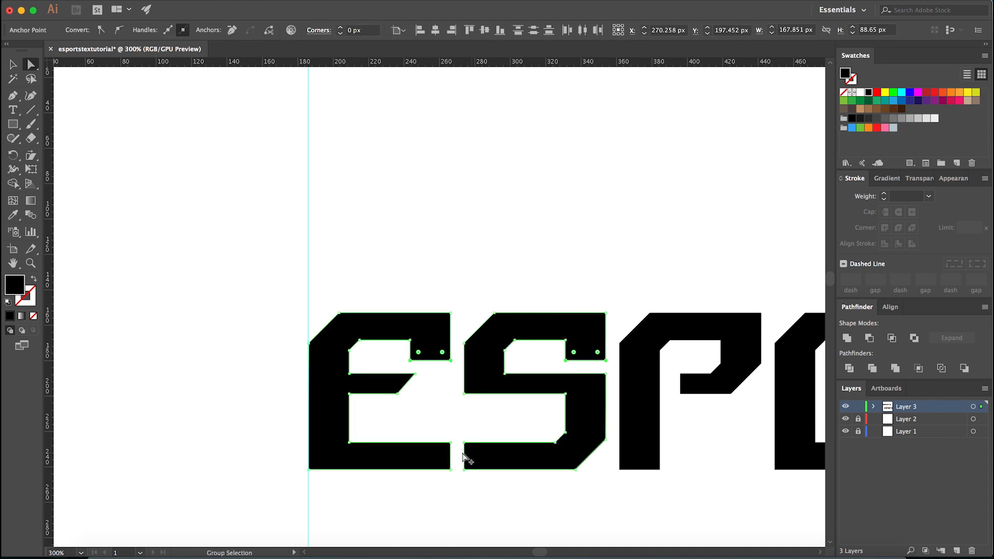
{"action": "scroll", "coordinate": [461, 455], "scroll_direction": "down", "scroll_amount": 2}
{"action": "left_click_drag", "start_coordinate": [572, 505], "coordinate": [351, 504]}
{"action": "scroll", "coordinate": [697, 406], "scroll_direction": "up", "scroll_amount": 2}
{"action": "left_click_drag", "start_coordinate": [713, 400], "coordinate": [637, 409]}
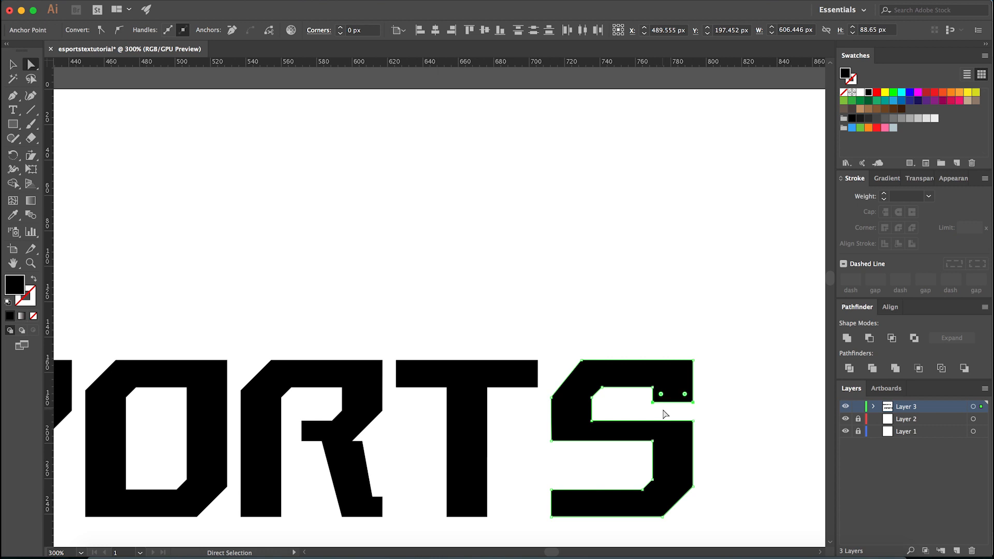
{"action": "left_click", "coordinate": [710, 404]}
- Thicken the middle bars of the E and both S letters by moving their lower anchor points down 4 px
{"action": "scroll", "coordinate": [730, 403], "scroll_direction": "down", "scroll_amount": 1}
{"action": "scroll", "coordinate": [383, 417], "scroll_direction": "up", "scroll_amount": 4}
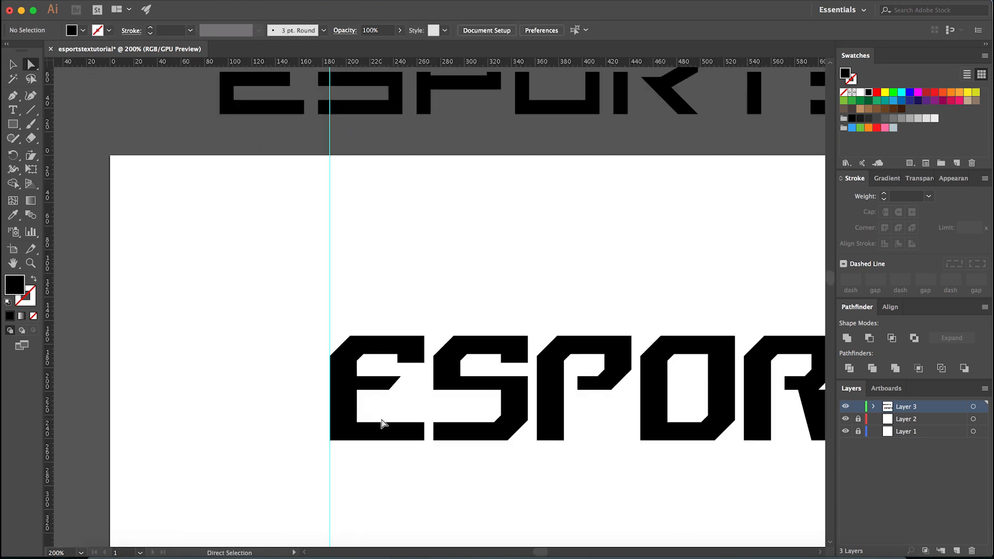
{"action": "left_click", "coordinate": [399, 384]}
{"action": "left_click_drag", "start_coordinate": [451, 399], "coordinate": [611, 390]}
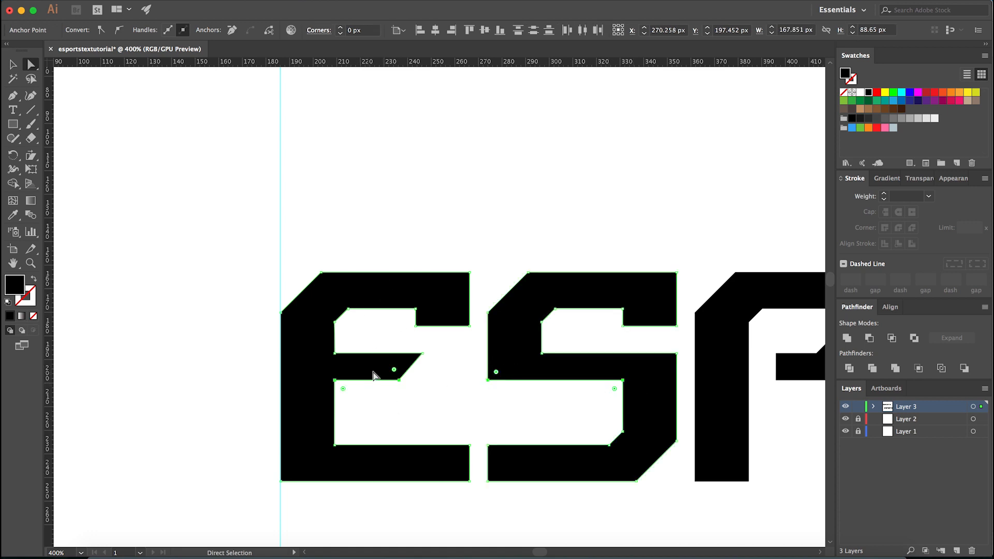
{"action": "scroll", "coordinate": [309, 385], "scroll_direction": "down", "scroll_amount": 2}
{"action": "left_click_drag", "start_coordinate": [644, 470], "coordinate": [387, 465]}
{"action": "scroll", "coordinate": [684, 395], "scroll_direction": "up", "scroll_amount": 1}
{"action": "left_click_drag", "start_coordinate": [630, 386], "coordinate": [758, 361]}
{"action": "key", "text": "Down"}
{"action": "key", "text": "Down"}
{"action": "key", "text": "Down"}
{"action": "key", "text": "Down"}
{"action": "left_click", "coordinate": [711, 389]}
{"action": "scroll", "coordinate": [713, 389], "scroll_direction": "down", "scroll_amount": 2}
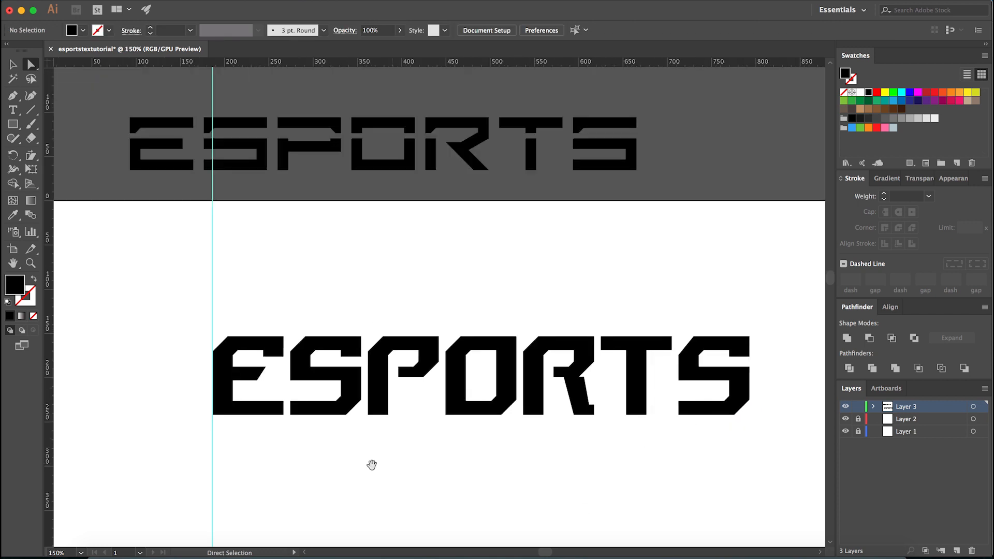
- Examine the reshaped wordmark from E to S, comparing bar thicknesses and gaps close up and as a whole
{"action": "left_click_drag", "start_coordinate": [371, 464], "coordinate": [448, 479]}
{"action": "scroll", "coordinate": [291, 401], "scroll_direction": "up", "scroll_amount": 2}
{"action": "scroll", "coordinate": [313, 406], "scroll_direction": "down", "scroll_amount": 2}
{"action": "scroll", "coordinate": [329, 437], "scroll_direction": "down", "scroll_amount": 1}
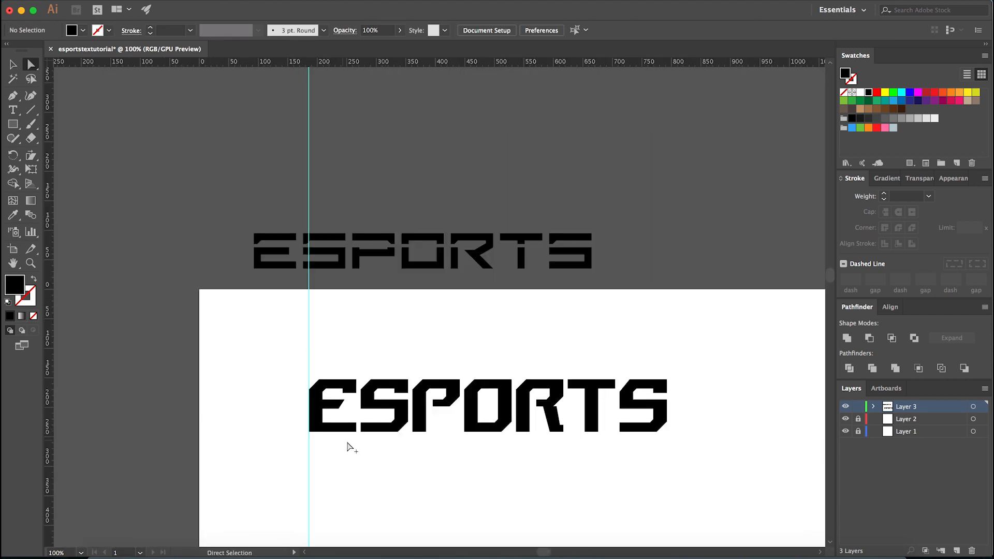
{"action": "scroll", "coordinate": [349, 449], "scroll_direction": "up", "scroll_amount": 2}
{"action": "scroll", "coordinate": [303, 393], "scroll_direction": "down", "scroll_amount": 1}
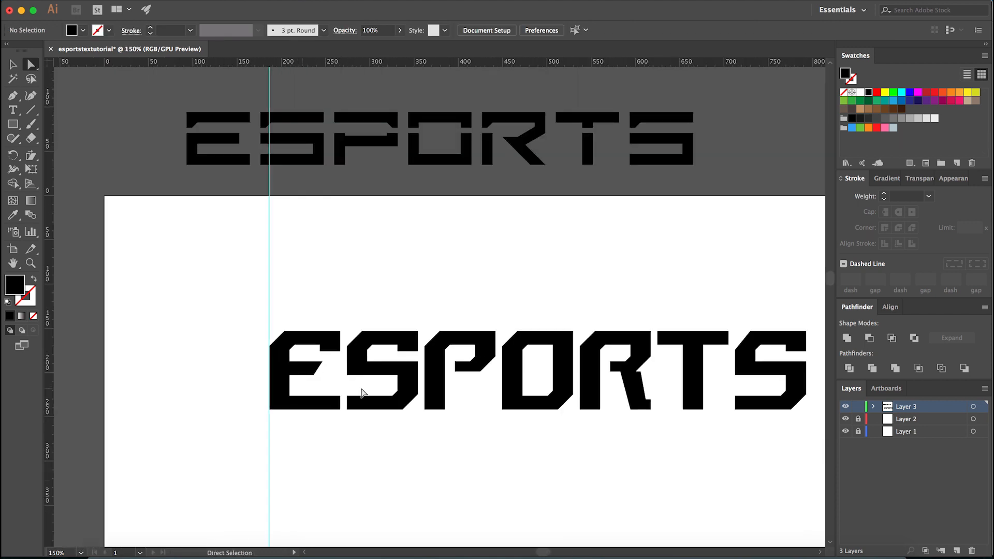
{"action": "scroll", "coordinate": [288, 383], "scroll_direction": "up", "scroll_amount": 2}
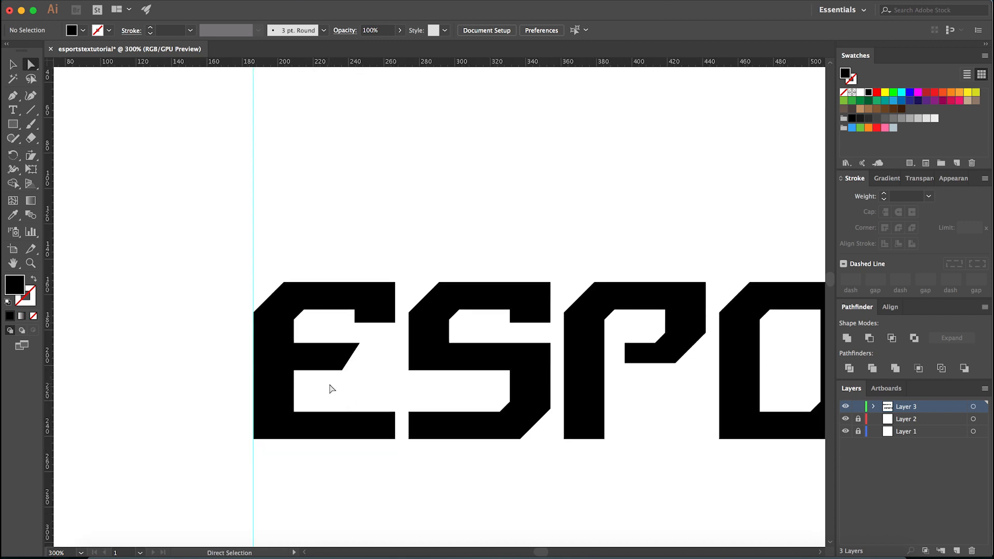
{"action": "scroll", "coordinate": [323, 397], "scroll_direction": "up", "scroll_amount": 1}
{"action": "scroll", "coordinate": [322, 398], "scroll_direction": "down", "scroll_amount": 1}
{"action": "scroll", "coordinate": [342, 398], "scroll_direction": "down", "scroll_amount": 2}
{"action": "scroll", "coordinate": [714, 383], "scroll_direction": "up", "scroll_amount": 2}
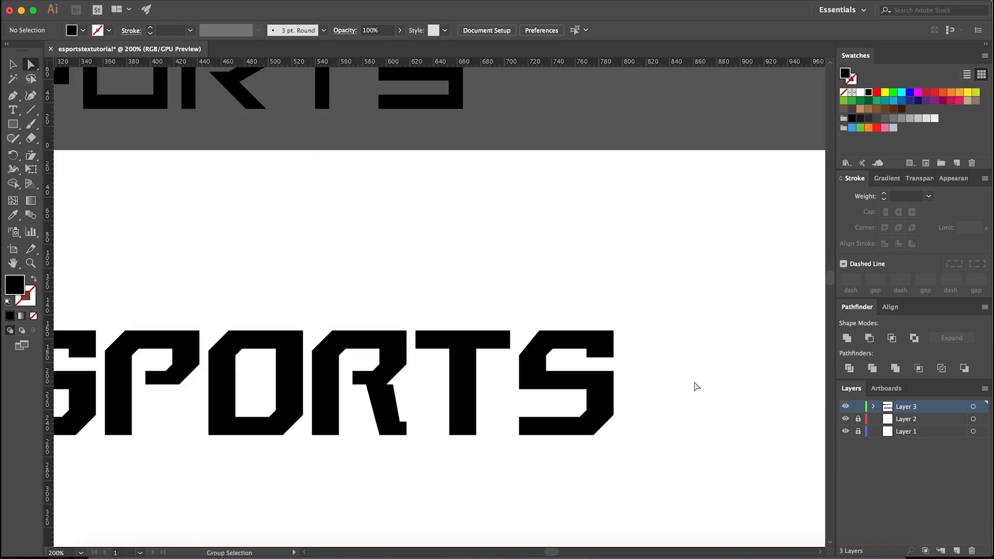
{"action": "scroll", "coordinate": [606, 396], "scroll_direction": "up", "scroll_amount": 1}
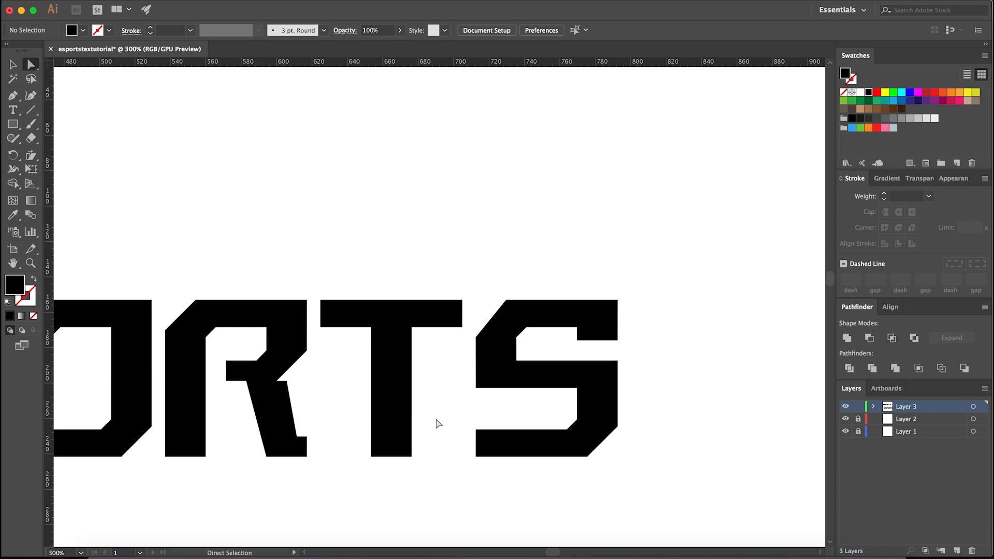
{"action": "scroll", "coordinate": [761, 421], "scroll_direction": "down", "scroll_amount": 2}
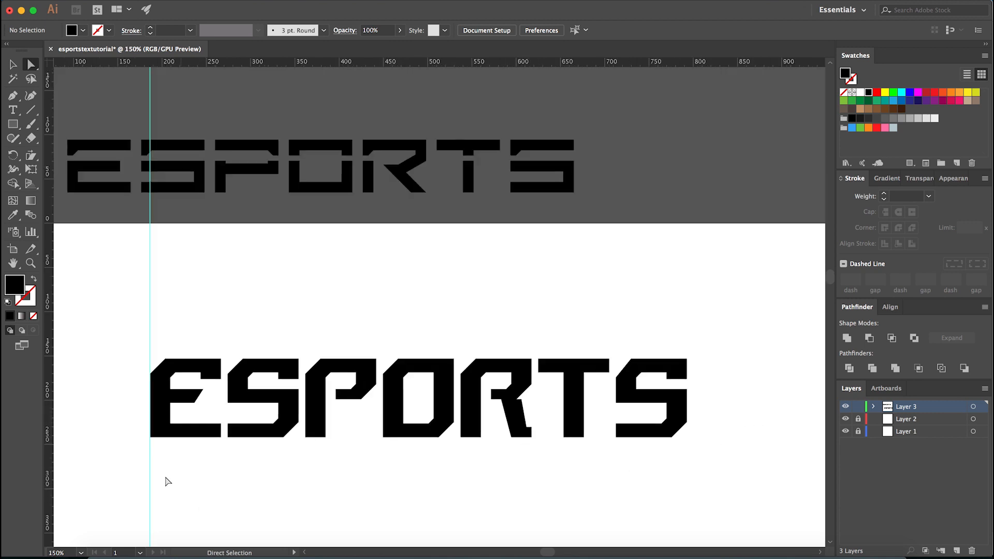
{"action": "scroll", "coordinate": [121, 440], "scroll_direction": "up", "scroll_amount": 1}
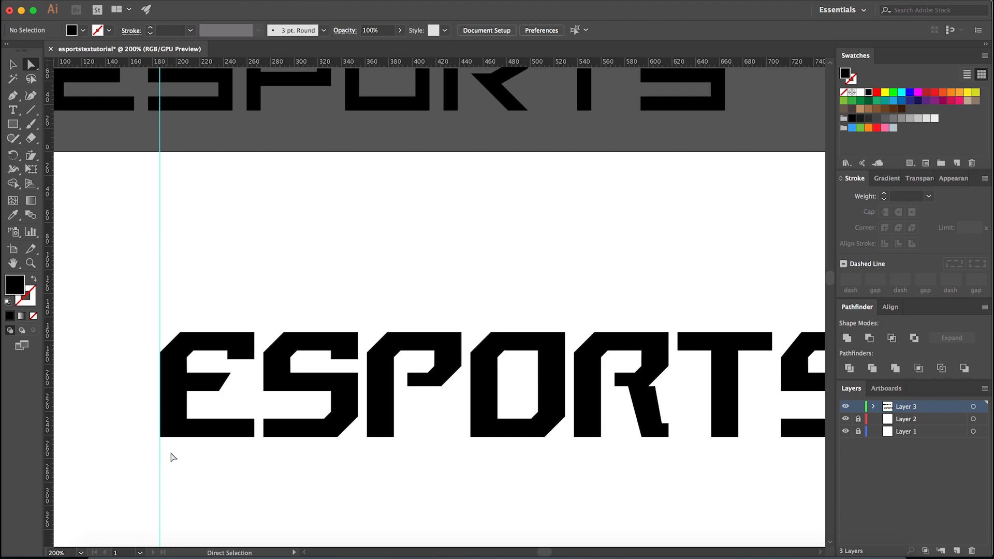
{"action": "left_click_drag", "start_coordinate": [177, 477], "coordinate": [304, 473]}
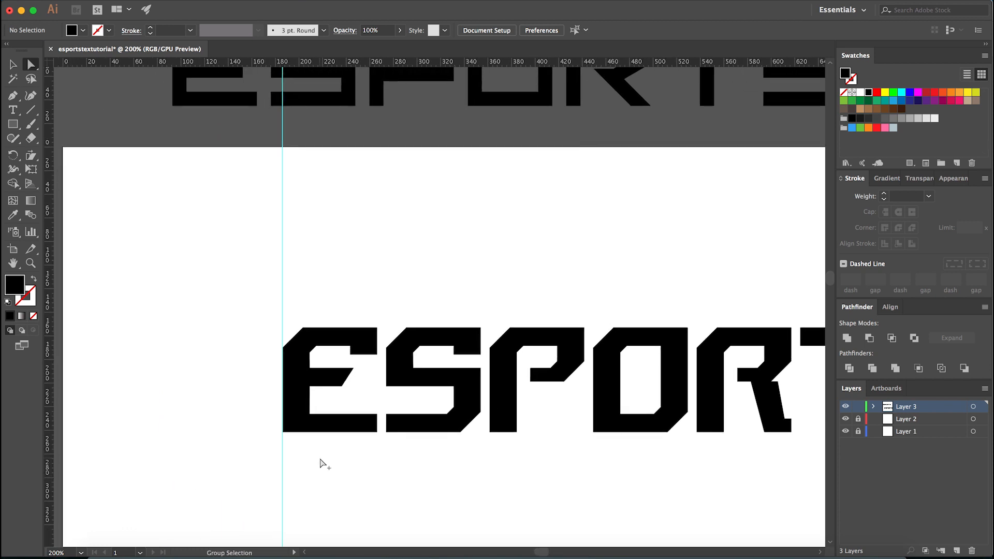
{"action": "scroll", "coordinate": [320, 462], "scroll_direction": "up", "scroll_amount": 1}
{"action": "scroll", "coordinate": [270, 452], "scroll_direction": "down", "scroll_amount": 1}
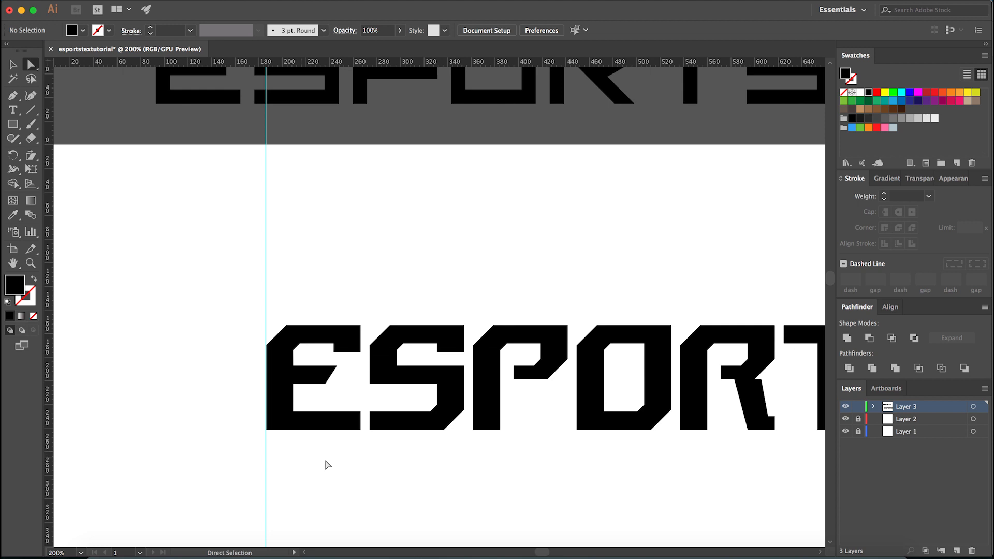
{"action": "left_click_drag", "start_coordinate": [463, 474], "coordinate": [441, 473]}
{"action": "scroll", "coordinate": [496, 384], "scroll_direction": "up", "scroll_amount": 2}
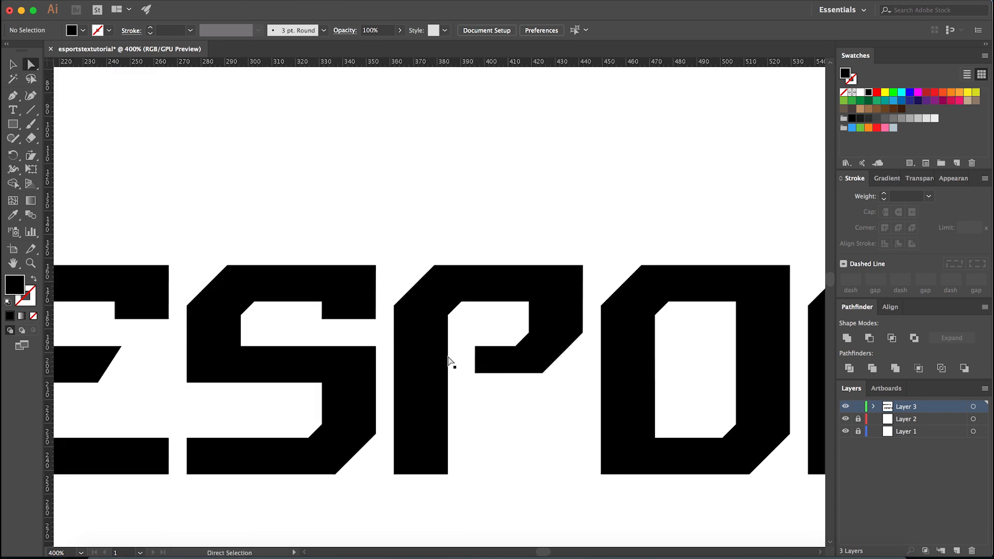
- Thicken the lower bar of the P's bowl by moving its bottom and outer corner anchor points down about 4 px
{"action": "left_click", "coordinate": [304, 375]}
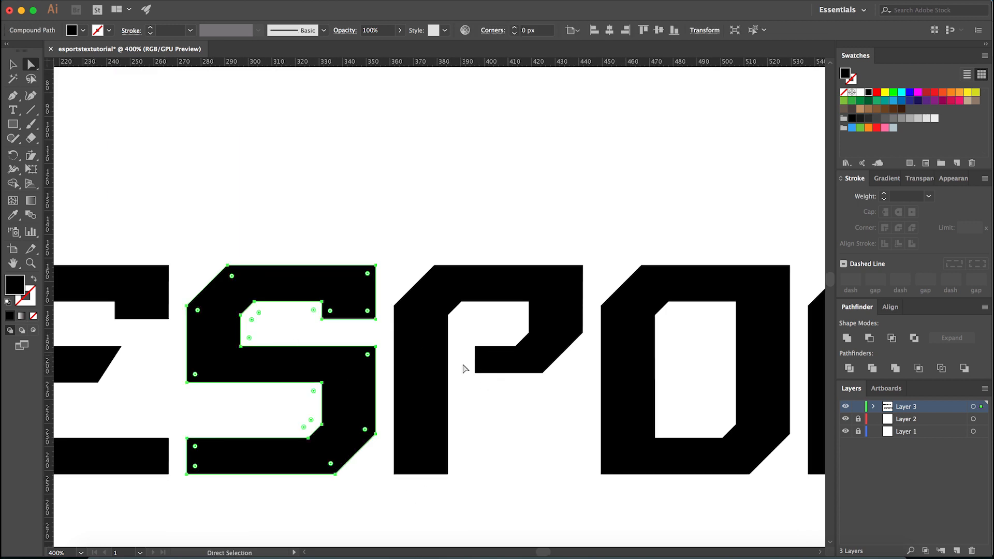
{"action": "left_click_drag", "start_coordinate": [459, 361], "coordinate": [551, 397]}
{"action": "left_click", "coordinate": [570, 346], "text": "shift"}
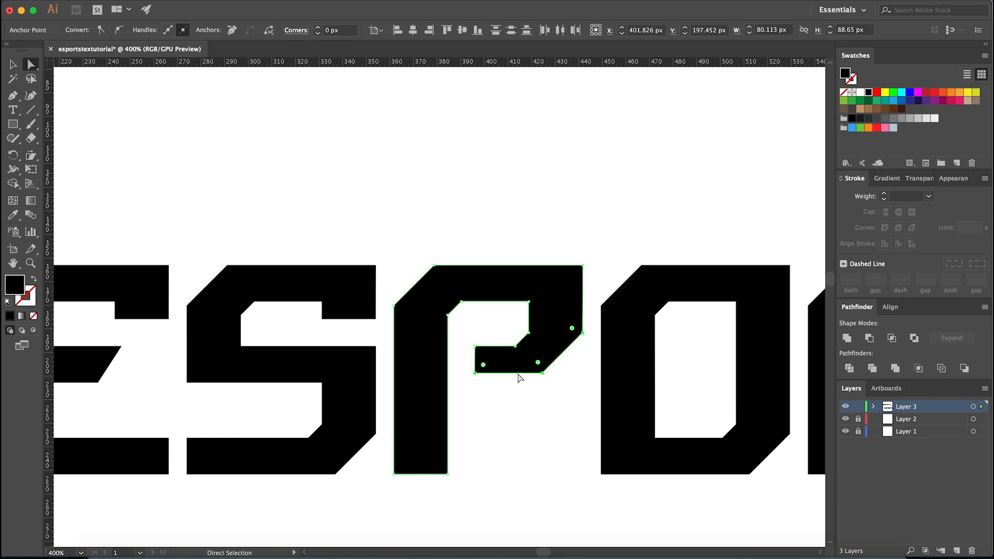
{"action": "key", "text": "Down"}
{"action": "key", "text": "Down"}
{"action": "key", "text": "Down"}
{"action": "key", "text": "Down"}
{"action": "left_click", "coordinate": [491, 421]}
- Thicken the R's middle bar by moving its lower anchor points and the bowl's outer corner down about 4 px
{"action": "key", "text": "super+minus"}
{"action": "key", "text": "super+minus"}
{"action": "left_click_drag", "start_coordinate": [500, 422], "coordinate": [312, 462]}
{"action": "key", "text": "super+plus"}
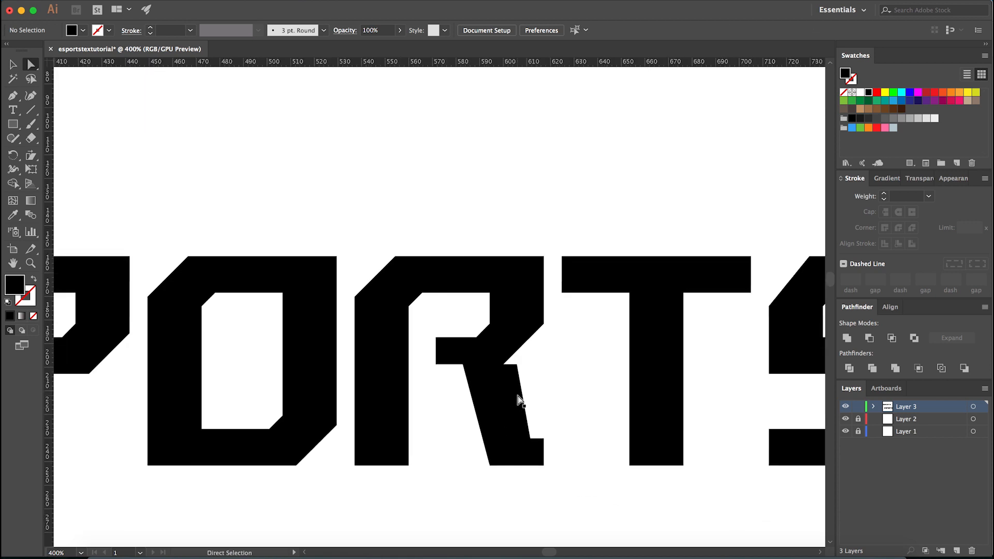
{"action": "key", "text": "super+plus"}
{"action": "left_click_drag", "start_coordinate": [598, 240], "coordinate": [484, 352]}
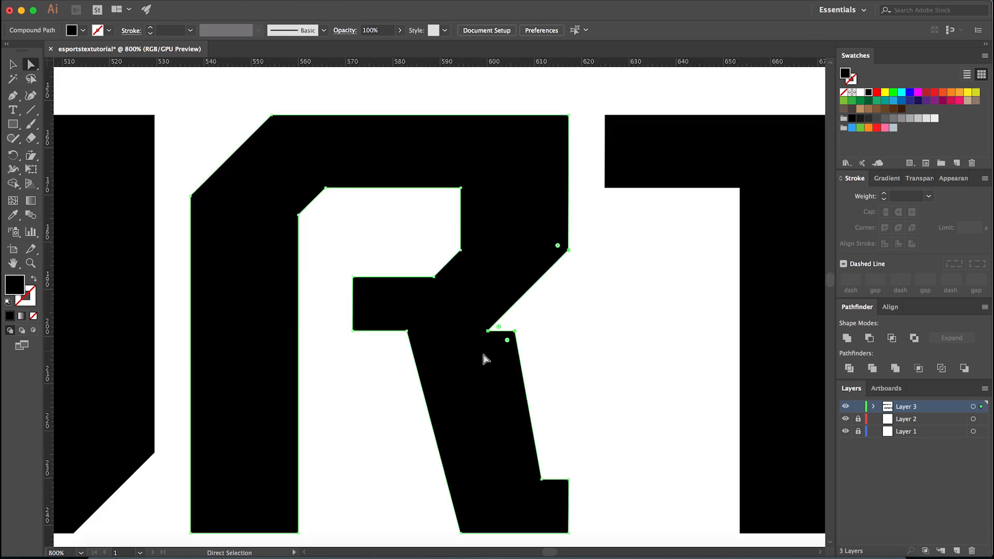
{"action": "left_click_drag", "start_coordinate": [348, 359], "coordinate": [428, 321], "text": "shift"}
{"action": "key", "text": "Down"}
{"action": "key", "text": "Down"}
{"action": "key", "text": "Down"}
{"action": "key", "text": "Down"}
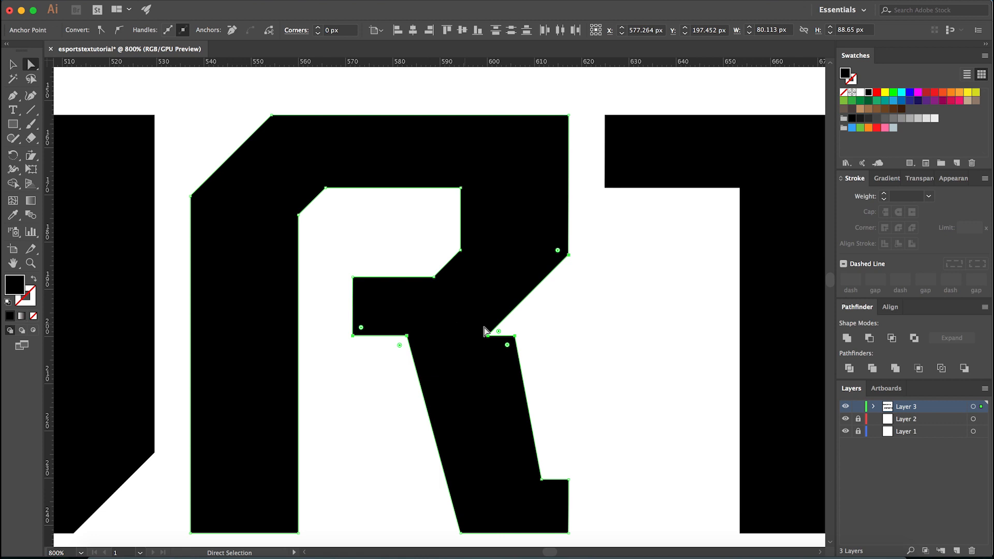
{"action": "left_click", "coordinate": [575, 332]}
{"action": "scroll", "coordinate": [575, 332], "scroll_direction": "down", "scroll_amount": 6}
{"action": "scroll", "coordinate": [579, 336], "scroll_direction": "up", "scroll_amount": 2}
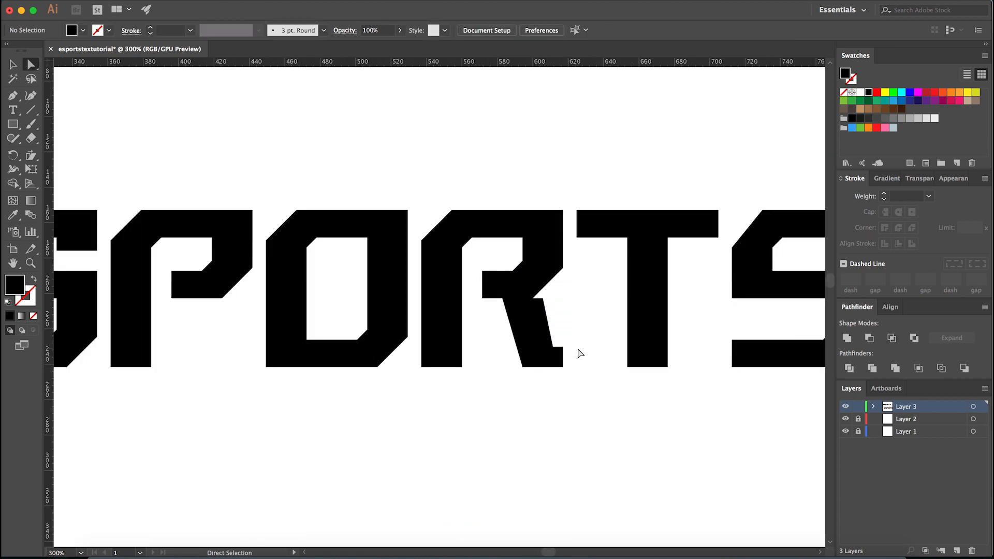
- Overlay the R on the P to compare their lower bars, and undo the moves
{"action": "scroll", "coordinate": [570, 318], "scroll_direction": "up", "scroll_amount": 1}
{"action": "left_click_drag", "start_coordinate": [515, 356], "coordinate": [216, 326]}
{"action": "key", "text": "super+z"}
{"action": "left_click_drag", "start_coordinate": [216, 424], "coordinate": [526, 420]}
{"action": "mouse_move", "coordinate": [512, 300]}
{"action": "left_mouse_down"}
{"action": "mouse_move", "coordinate": [207, 296]}
{"action": "mouse_move", "coordinate": [512, 301]}
{"action": "left_mouse_up"}
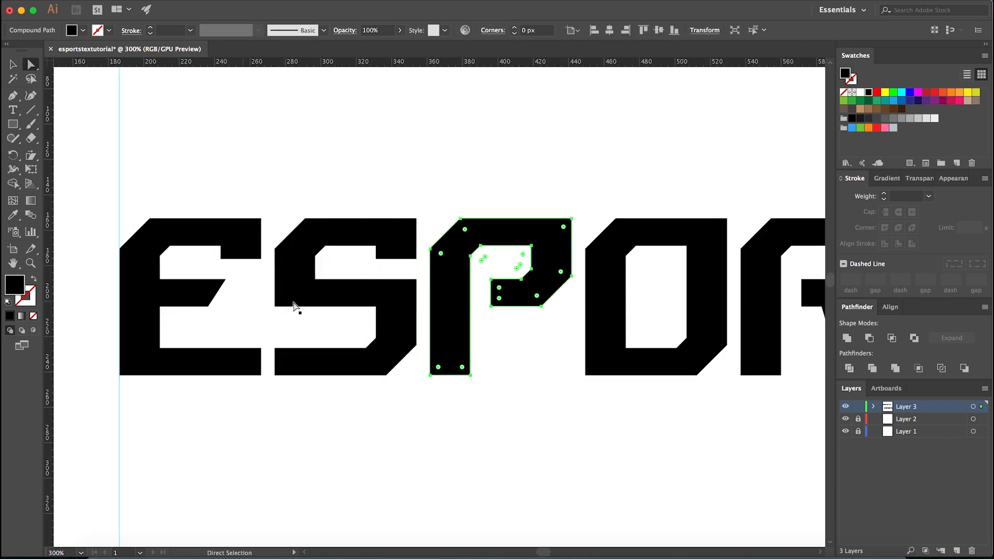
{"action": "left_click_drag", "start_coordinate": [507, 427], "coordinate": [191, 428]}
{"action": "left_click_drag", "start_coordinate": [497, 284], "coordinate": [173, 284]}
{"action": "key", "text": "super+z"}
{"action": "left_click", "coordinate": [255, 414]}
- Delete the protruding anchor point at the upper right of the R's leg so its outer edge meets the bowl directly
{"action": "scroll", "coordinate": [532, 387], "scroll_direction": "down", "scroll_amount": 2}
{"action": "scroll", "coordinate": [532, 384], "scroll_direction": "up", "scroll_amount": 2}
{"action": "scroll", "coordinate": [531, 385], "scroll_direction": "down", "scroll_amount": 1}
{"action": "left_click_drag", "start_coordinate": [502, 410], "coordinate": [593, 399]}
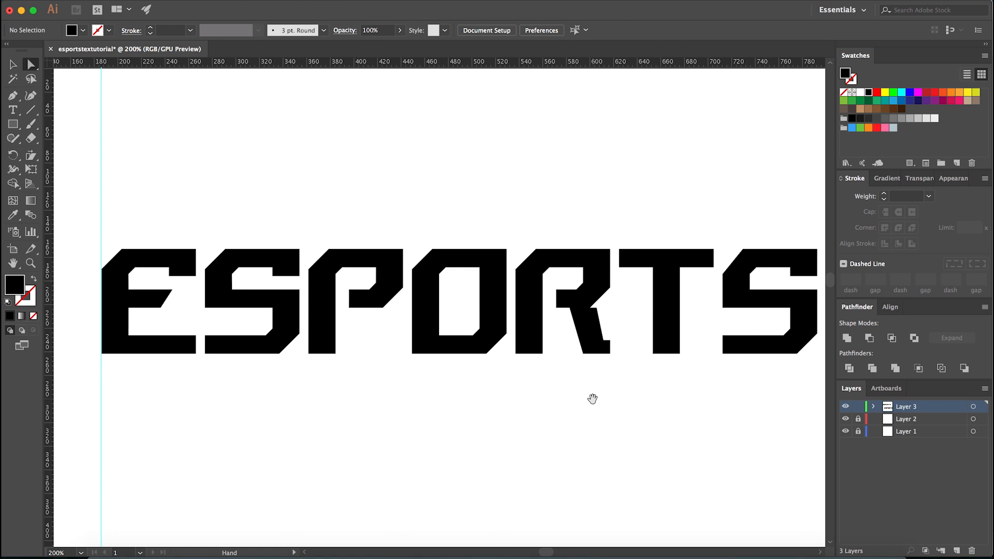
{"action": "scroll", "coordinate": [477, 430], "scroll_direction": "down", "scroll_amount": 1}
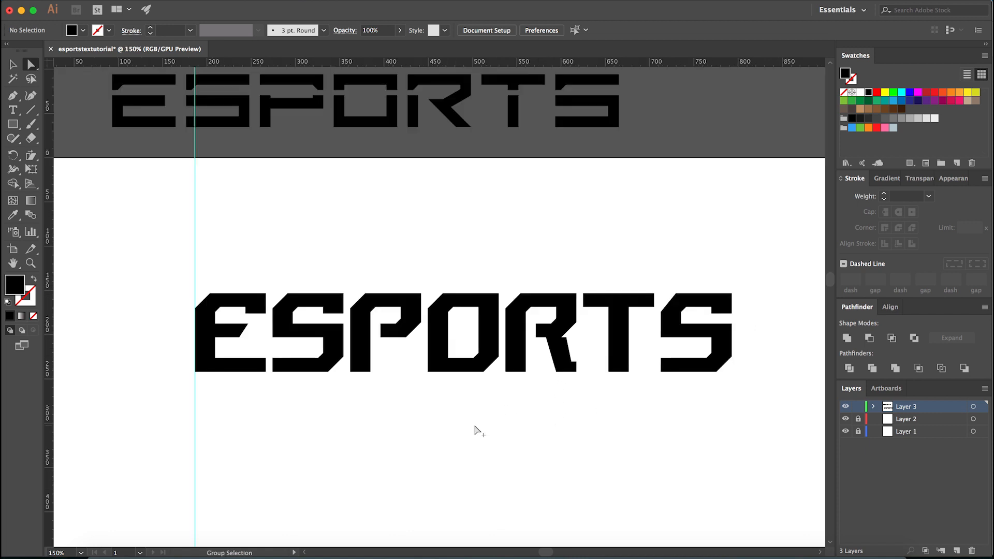
{"action": "scroll", "coordinate": [568, 334], "scroll_direction": "up", "scroll_amount": 4}
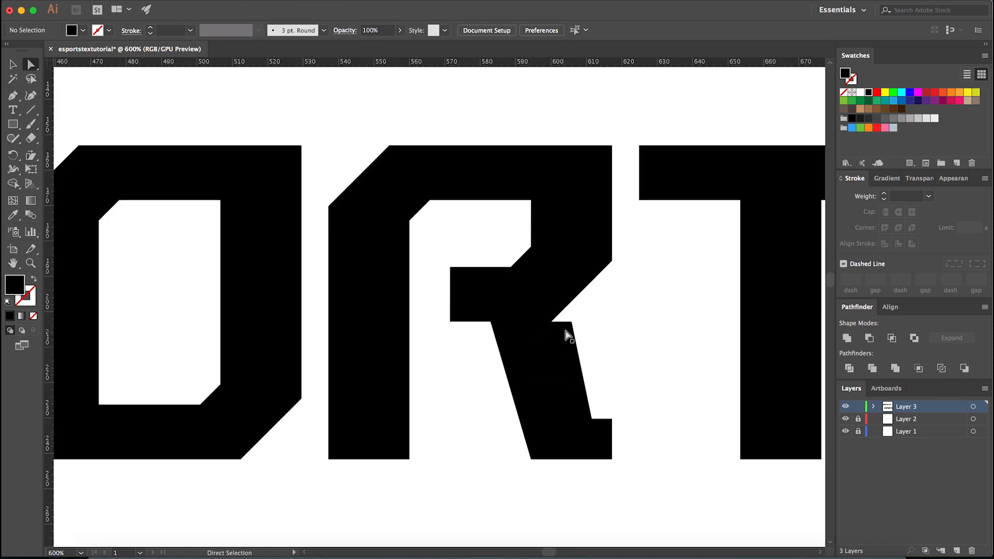
{"action": "key", "text": "minus"}
{"action": "left_click", "coordinate": [571, 322]}
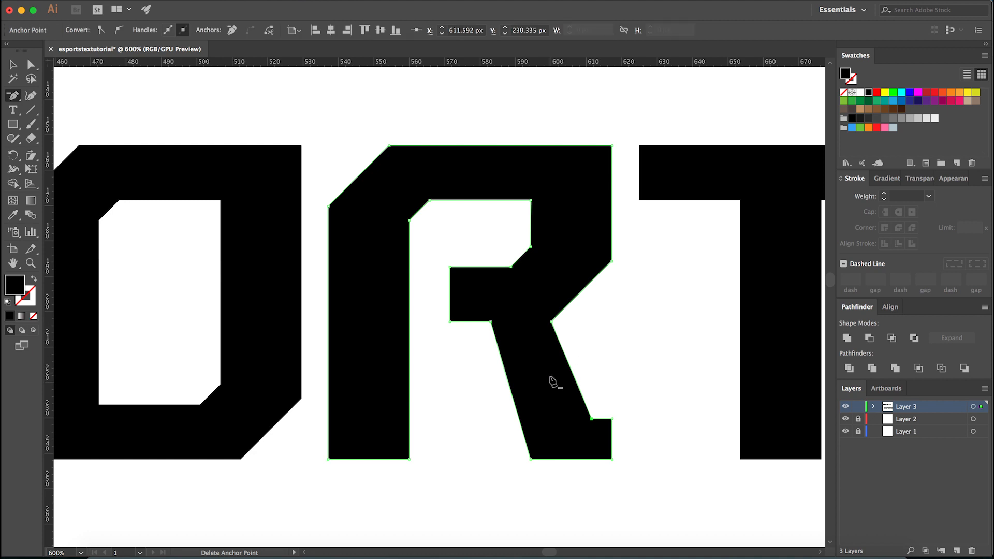
{"action": "scroll", "coordinate": [570, 330], "scroll_direction": "up", "scroll_amount": 1}
{"action": "key", "text": "v"}
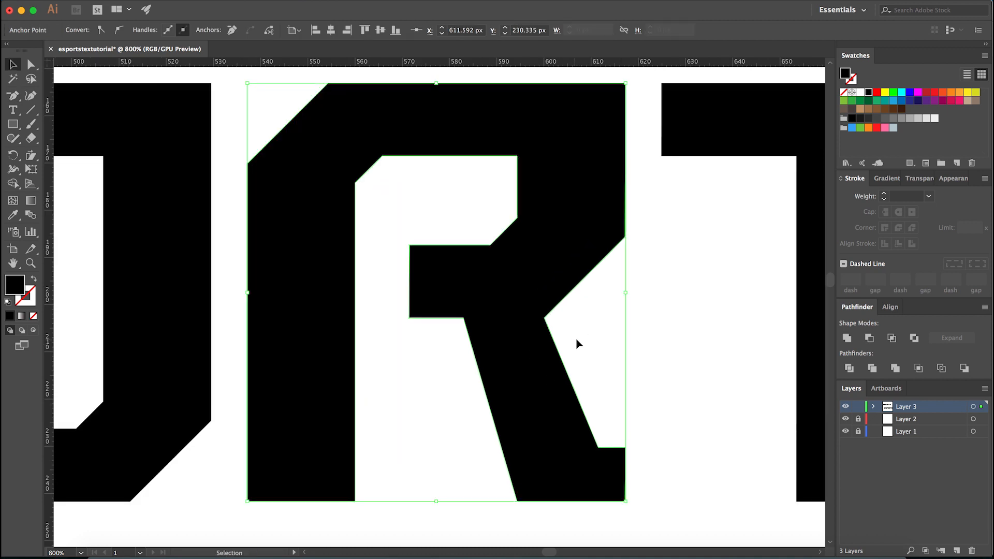
{"action": "left_click", "coordinate": [576, 342]}
{"action": "scroll", "coordinate": [576, 342], "scroll_direction": "down", "scroll_amount": 2}
{"action": "scroll", "coordinate": [565, 368], "scroll_direction": "up", "scroll_amount": 1}
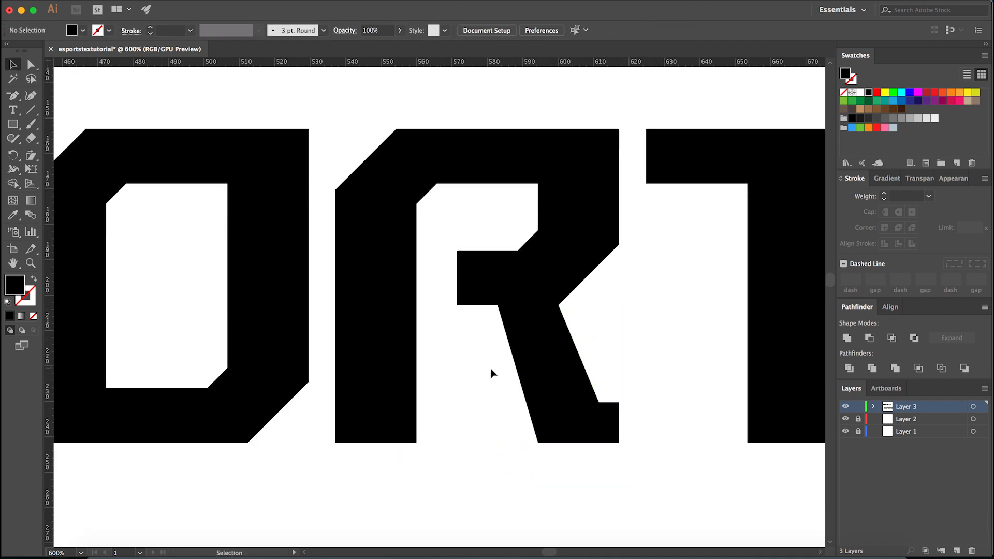
- Place a vertical guide at the lower left corner of the R's leg to check its alignment with the bowl
{"action": "left_click_drag", "start_coordinate": [48, 490], "coordinate": [539, 444]}
{"action": "key", "text": "a"}
{"action": "left_click", "coordinate": [538, 446]}
{"action": "left_click", "coordinate": [547, 461]}
{"action": "key", "text": "alt"}
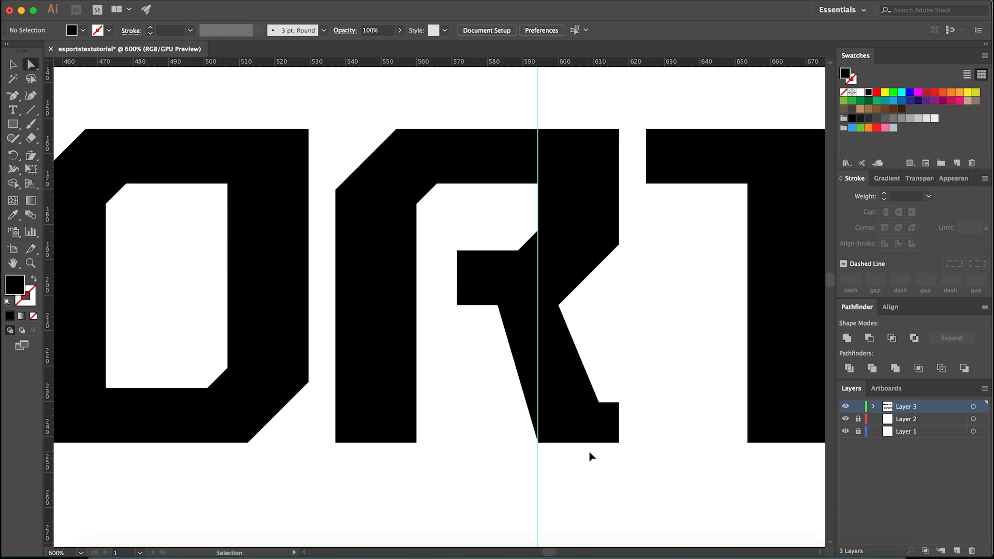
- Rotate the vertical guide about the lower left corner of the R's leg until it follows the leg's slanted inner edge
{"action": "scroll", "coordinate": [583, 414], "scroll_direction": "down", "scroll_amount": 4}
{"action": "key", "text": "v"}
{"action": "left_click_drag", "start_coordinate": [584, 458], "coordinate": [466, 528]}
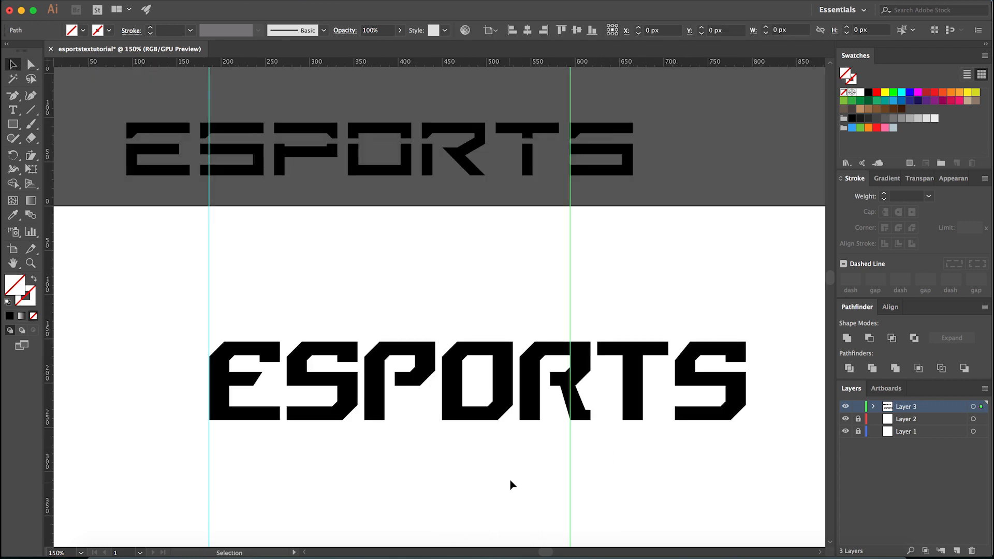
{"action": "left_click", "coordinate": [521, 479]}
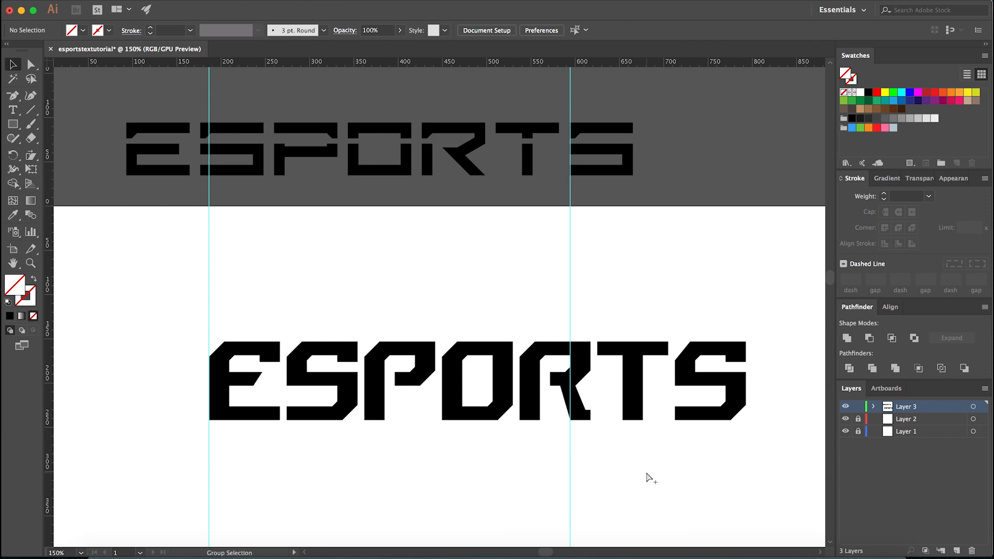
{"action": "left_click_drag", "start_coordinate": [640, 463], "coordinate": [482, 513]}
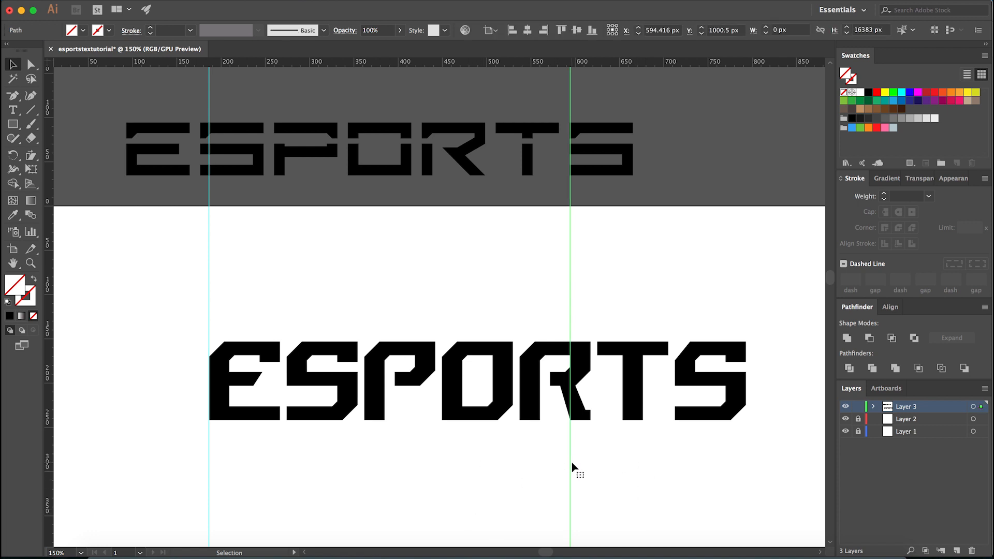
{"action": "key", "text": "r"}
{"action": "scroll", "coordinate": [570, 422], "scroll_direction": "up", "scroll_amount": 3}
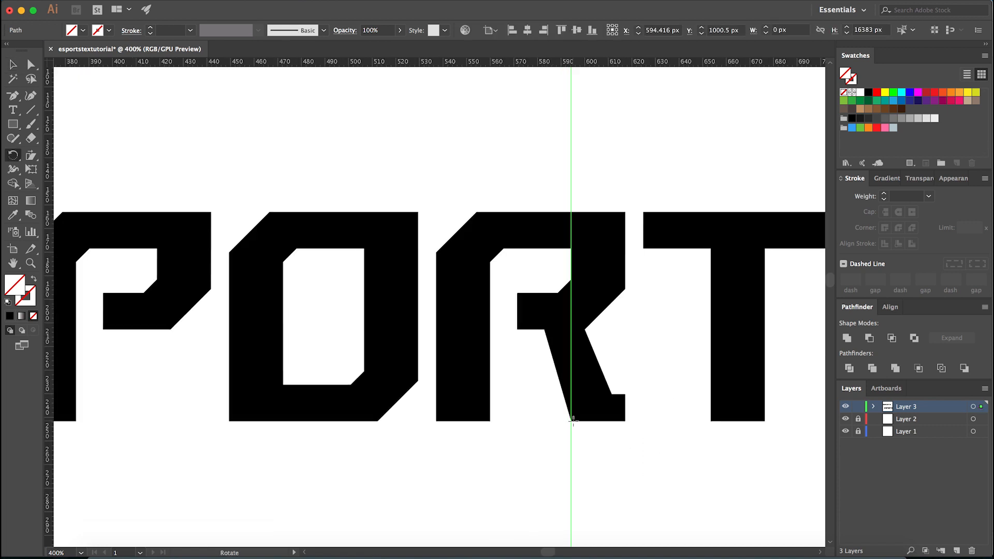
{"action": "left_click_drag", "start_coordinate": [573, 278], "coordinate": [549, 337]}
{"action": "key", "text": "v"}
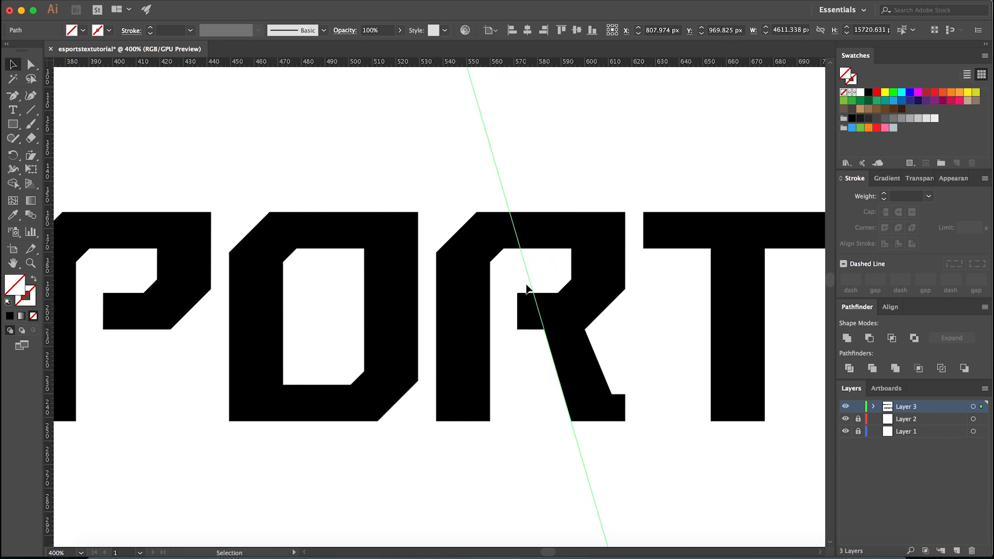
- Duplicate the slanted guide and place the copy through the inner corner of the R's foot
{"action": "scroll", "coordinate": [513, 386], "scroll_direction": "down", "scroll_amount": 2}
{"action": "left_click", "coordinate": [518, 407]}
{"action": "scroll", "coordinate": [545, 415], "scroll_direction": "up", "scroll_amount": 1}
{"action": "left_click_drag", "start_coordinate": [542, 420], "coordinate": [561, 377]}
{"action": "scroll", "coordinate": [567, 377], "scroll_direction": "up", "scroll_amount": 2}
{"action": "scroll", "coordinate": [567, 380], "scroll_direction": "down", "scroll_amount": 1}
{"action": "key", "text": "super+z"}
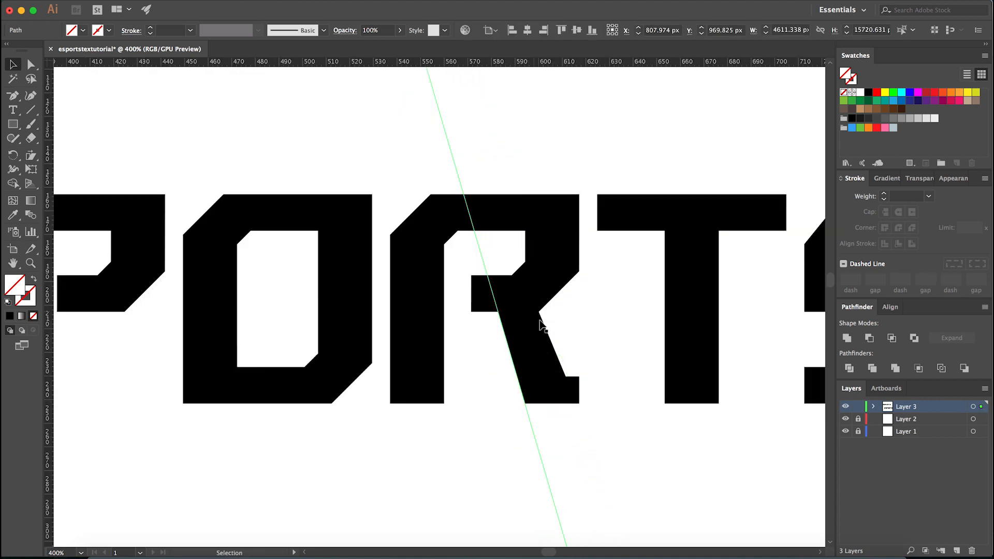
{"action": "left_click_drag", "start_coordinate": [539, 448], "coordinate": [572, 370]}
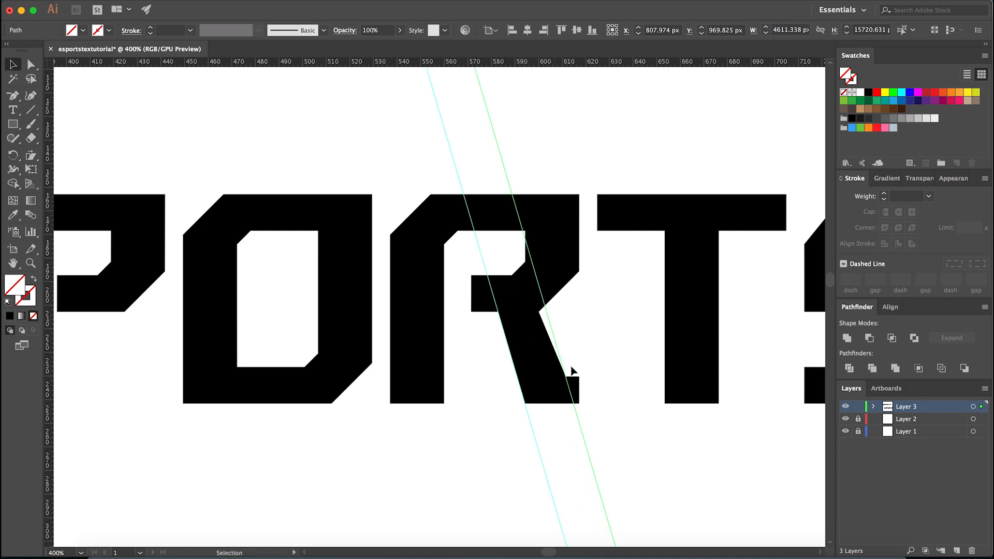
- Move the anchor joining the R's bowl and leg onto the second slanted guide so the leg's edges run parallel, and hide the guides
{"action": "scroll", "coordinate": [571, 373], "scroll_direction": "up", "scroll_amount": 2}
{"action": "key", "text": "a"}
{"action": "left_click", "coordinate": [559, 300]}
{"action": "scroll", "coordinate": [516, 260], "scroll_direction": "up", "scroll_amount": 4}
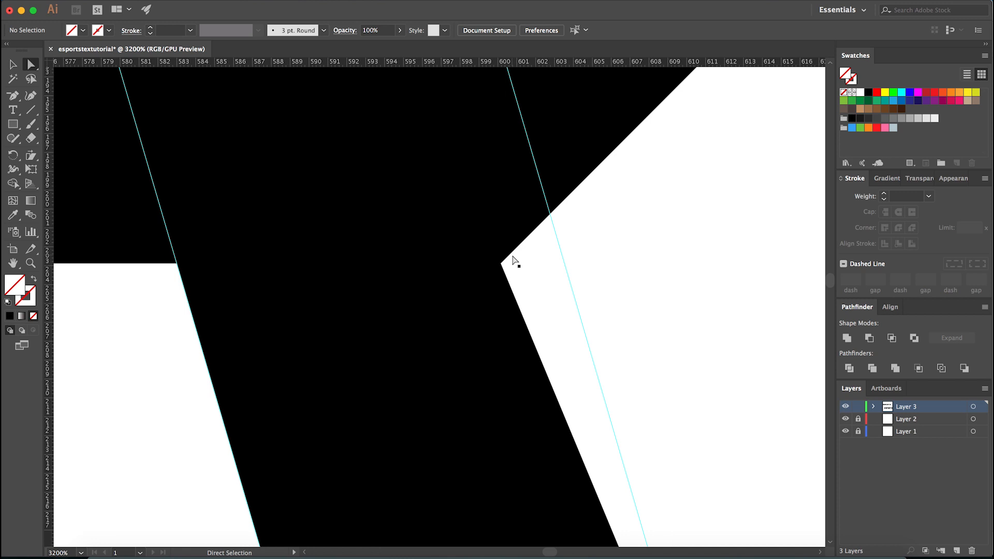
{"action": "left_click_drag", "start_coordinate": [502, 260], "coordinate": [543, 223]}
{"action": "scroll", "coordinate": [562, 243], "scroll_direction": "down", "scroll_amount": 2}
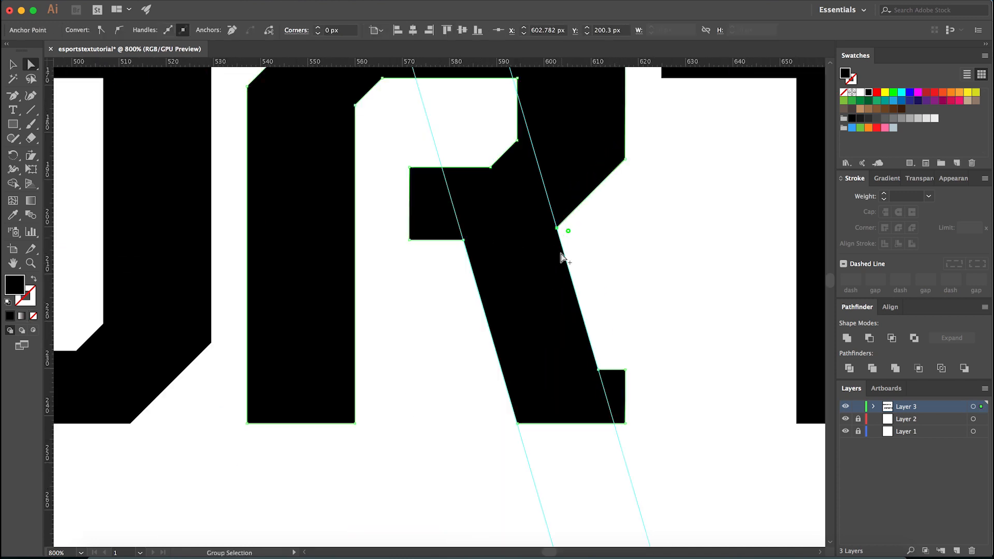
{"action": "scroll", "coordinate": [563, 250], "scroll_direction": "down", "scroll_amount": 4}
{"action": "left_click", "coordinate": [605, 274]}
{"action": "key", "text": "super+semicolon"}
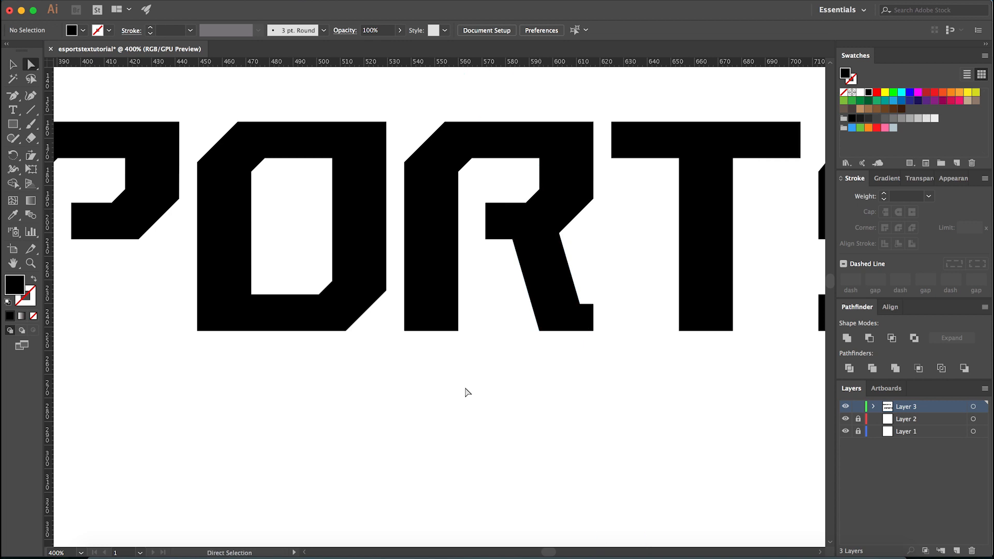
- Place a horizontal guide along the upper edge of the letters' bottom bars and show the guides again
{"action": "scroll", "coordinate": [594, 294], "scroll_direction": "down", "scroll_amount": 6}
{"action": "scroll", "coordinate": [461, 449], "scroll_direction": "up", "scroll_amount": 3}
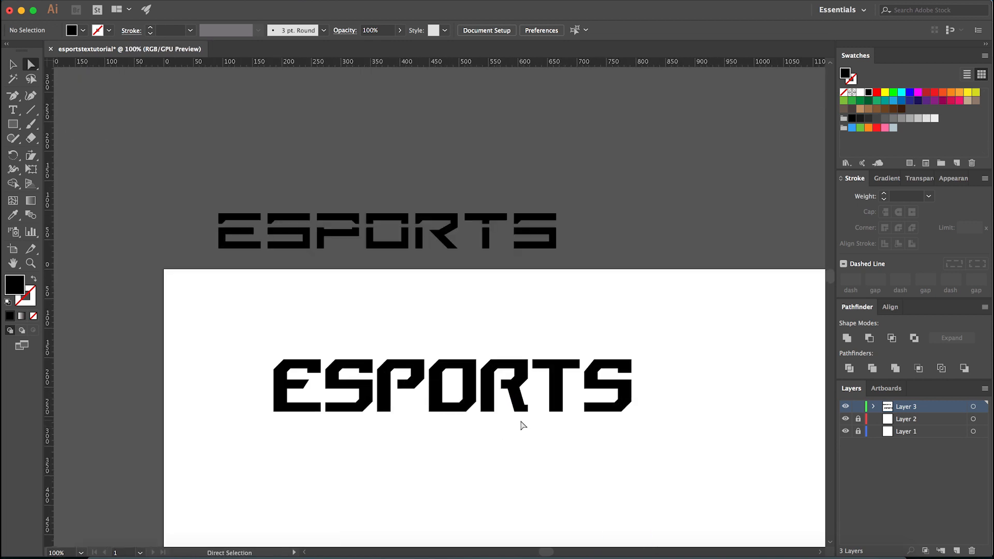
{"action": "scroll", "coordinate": [523, 426], "scroll_direction": "up", "scroll_amount": 3}
{"action": "left_click_drag", "start_coordinate": [314, 63], "coordinate": [259, 358]}
{"action": "key", "text": "super+semicolon"}
{"action": "scroll", "coordinate": [526, 375], "scroll_direction": "up", "scroll_amount": 4}
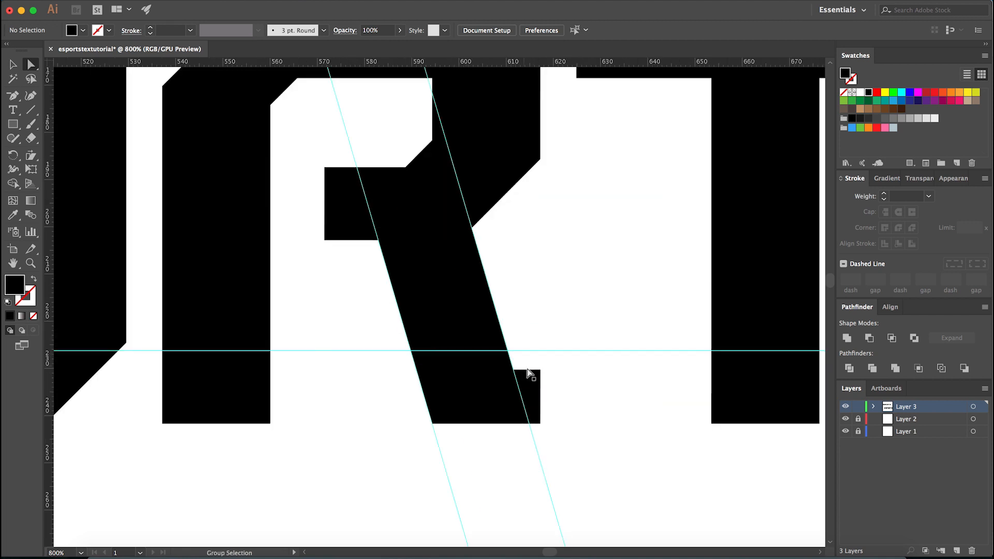
- Raise the top edge of the R's foot to the horizontal guide, keeping its inner corner on the slanted guide, and hide the guides
{"action": "left_click", "coordinate": [519, 379]}
{"action": "left_click_drag", "start_coordinate": [527, 371], "coordinate": [526, 332]}
{"action": "left_click_drag", "start_coordinate": [472, 371], "coordinate": [462, 332]}
{"action": "left_click", "coordinate": [506, 313]}
{"action": "scroll", "coordinate": [519, 383], "scroll_direction": "down", "scroll_amount": 4}
{"action": "key", "text": "super+semicolon"}
{"action": "key", "text": "v"}
{"action": "scroll", "coordinate": [515, 383], "scroll_direction": "down", "scroll_amount": 4}
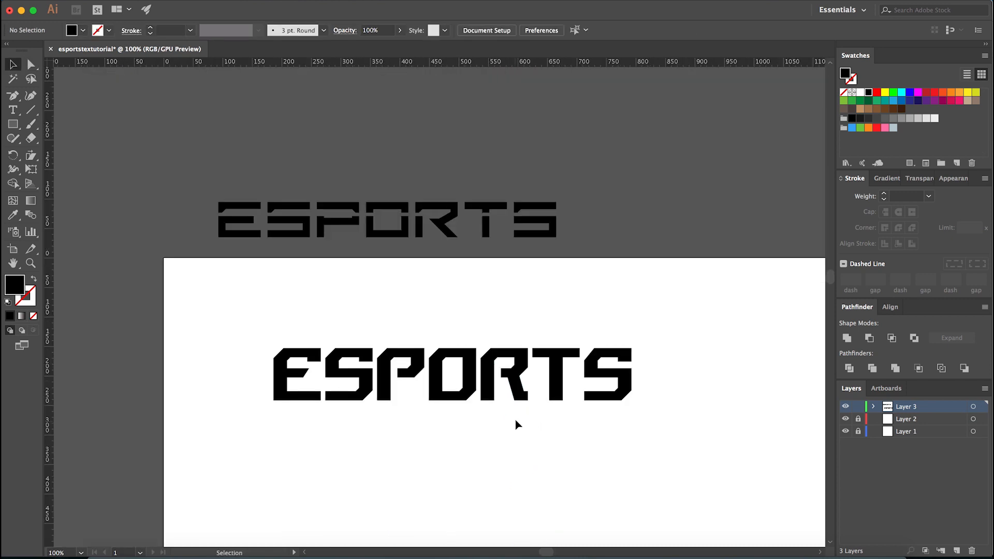
- Widen the R's leg by shifting the two anchor points of its left edge about 2 px to the left
{"action": "scroll", "coordinate": [516, 427], "scroll_direction": "up", "scroll_amount": 2}
{"action": "scroll", "coordinate": [526, 403], "scroll_direction": "up", "scroll_amount": 2}
{"action": "key", "text": "a"}
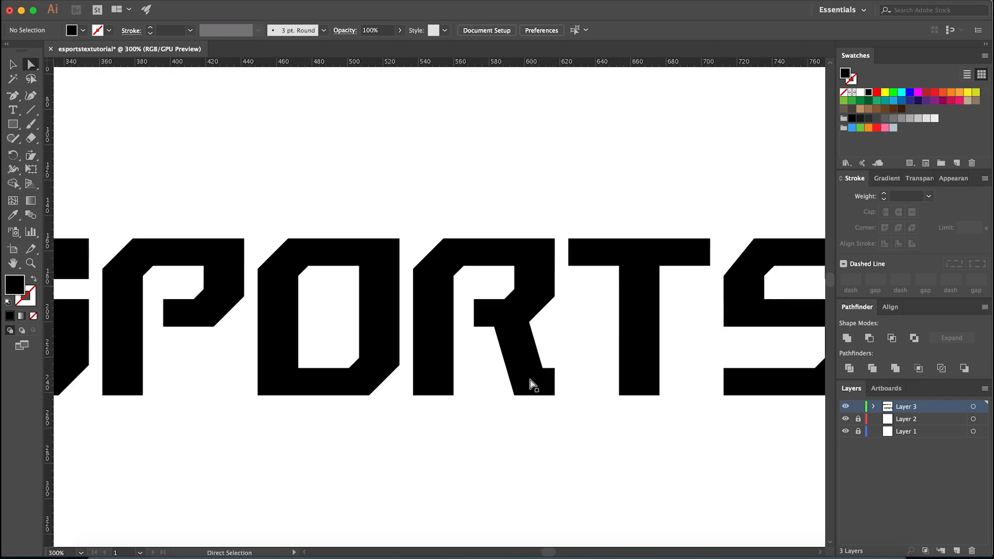
{"action": "scroll", "coordinate": [528, 383], "scroll_direction": "up", "scroll_amount": 2}
{"action": "left_click", "coordinate": [514, 387]}
{"action": "left_click_drag", "start_coordinate": [472, 321], "coordinate": [497, 272]}
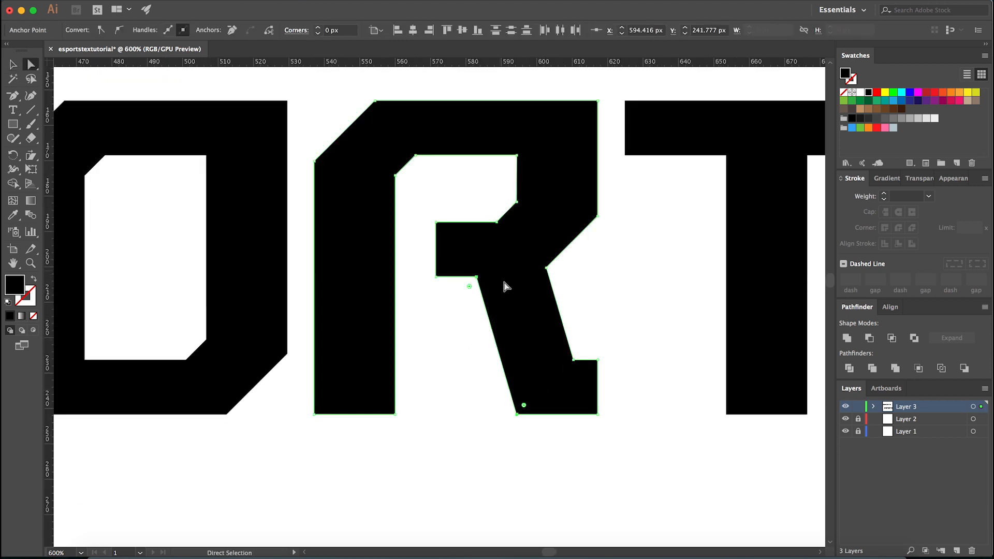
{"action": "key", "text": "Left"}
{"action": "left_click", "coordinate": [465, 468]}
{"action": "mouse_move", "coordinate": [525, 395]}
{"action": "left_mouse_down"}
{"action": "mouse_move", "coordinate": [315, 386]}
{"action": "mouse_move", "coordinate": [525, 395]}
{"action": "left_mouse_up"}
{"action": "left_click_drag", "start_coordinate": [474, 462], "coordinate": [529, 389]}
{"action": "left_click_drag", "start_coordinate": [465, 343], "coordinate": [487, 267]}
{"action": "key", "text": "Left"}
{"action": "left_click", "coordinate": [514, 428]}
{"action": "scroll", "coordinate": [513, 443], "scroll_direction": "down", "scroll_amount": 6}
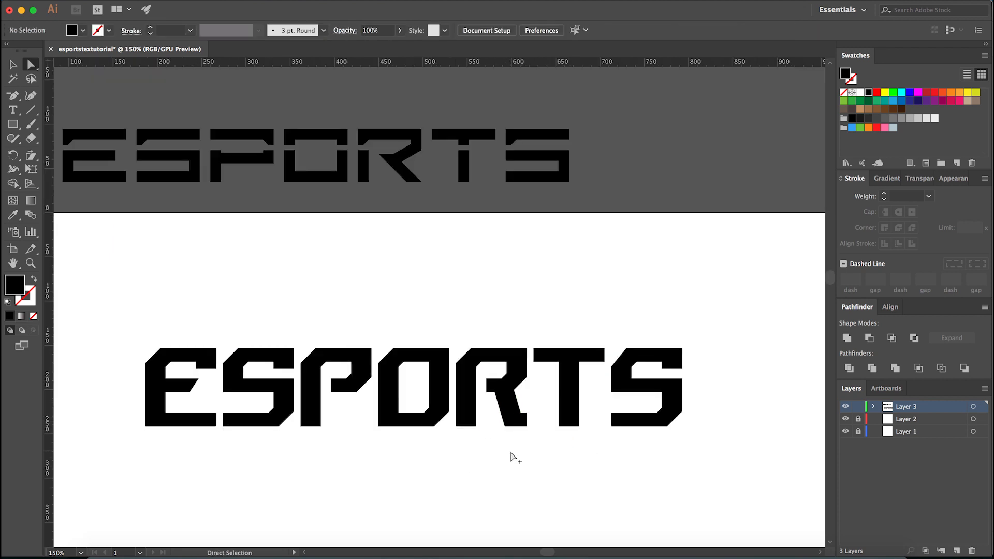
- Enlarge the E's upper inner chamfer by moving its lower anchor about 2 px down and its upper anchor about 2 px right
{"action": "scroll", "coordinate": [490, 445], "scroll_direction": "up", "scroll_amount": 1}
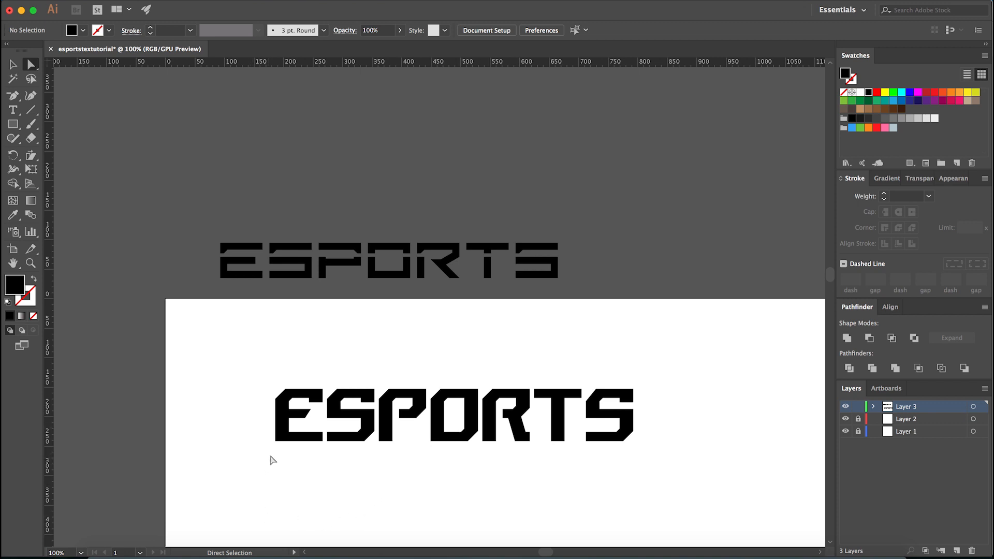
{"action": "scroll", "coordinate": [273, 460], "scroll_direction": "up", "scroll_amount": 5}
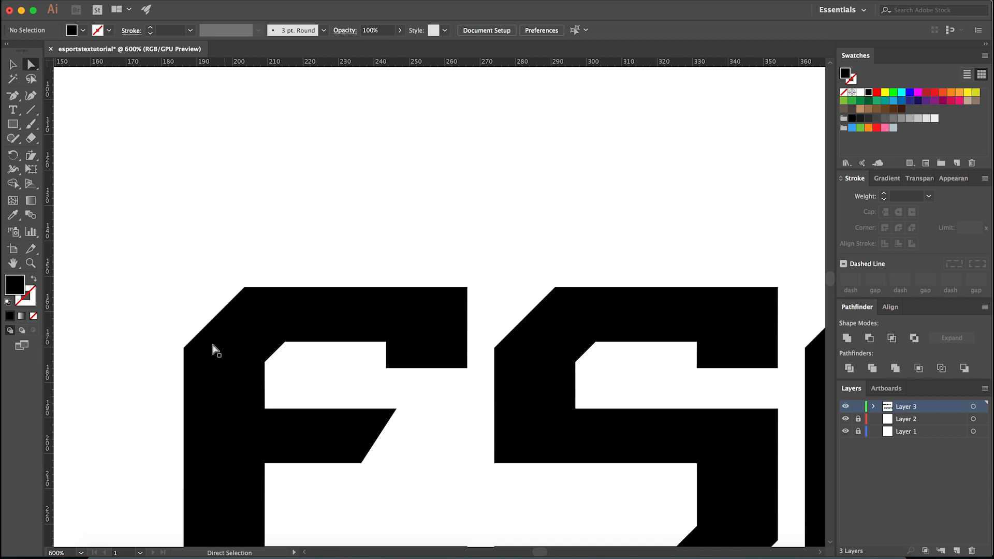
{"action": "left_click", "coordinate": [274, 351]}
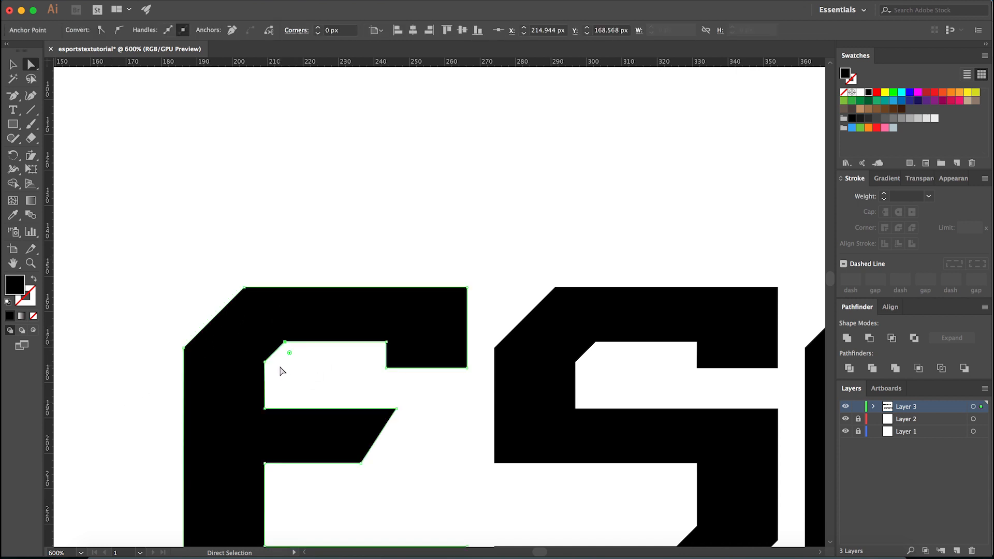
{"action": "left_click", "coordinate": [280, 363]}
{"action": "left_click", "coordinate": [241, 378]}
{"action": "left_click", "coordinate": [285, 342]}
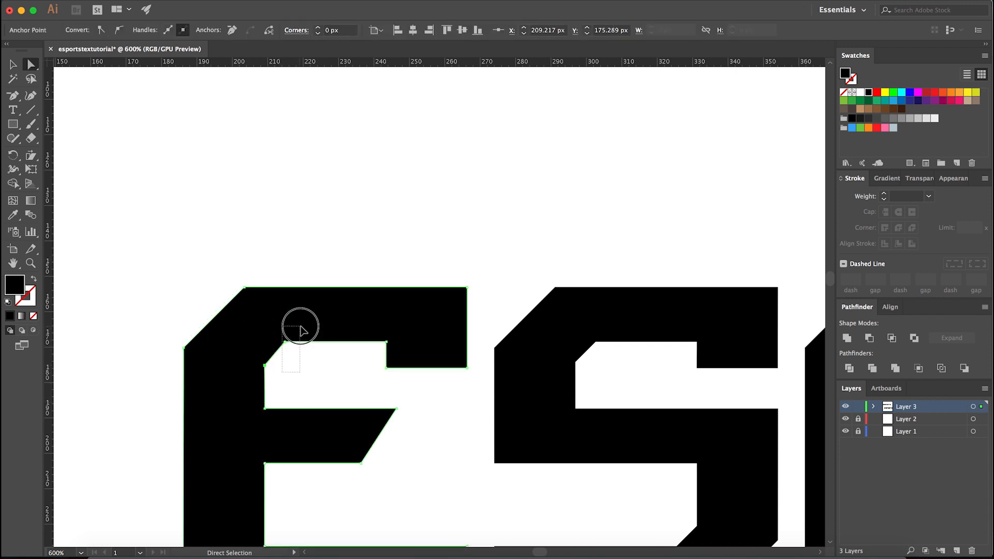
{"action": "key", "text": "Right"}
{"action": "left_click", "coordinate": [342, 375]}
{"action": "scroll", "coordinate": [344, 378], "scroll_direction": "down", "scroll_amount": 4}
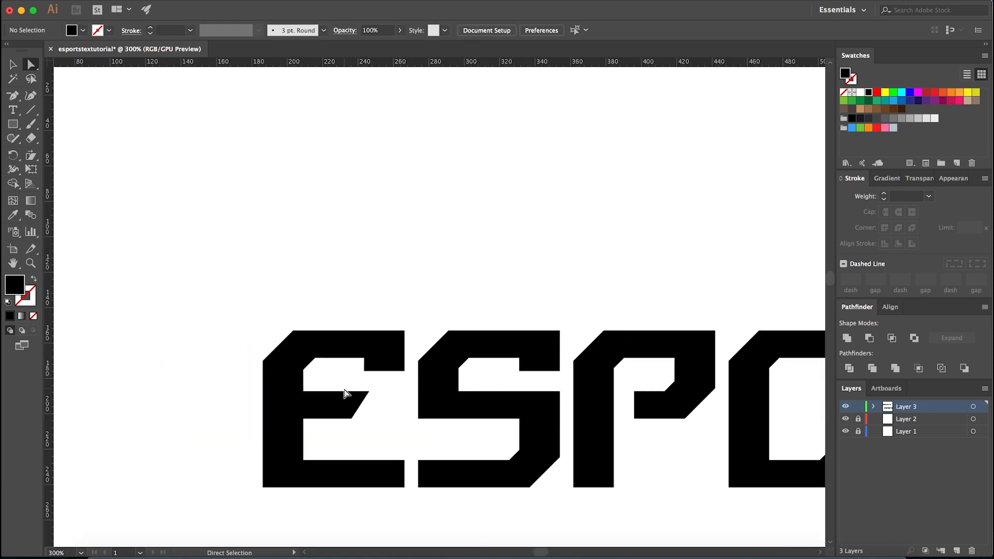
{"action": "scroll", "coordinate": [356, 397], "scroll_direction": "up", "scroll_amount": 4}
{"action": "left_click", "coordinate": [357, 335]}
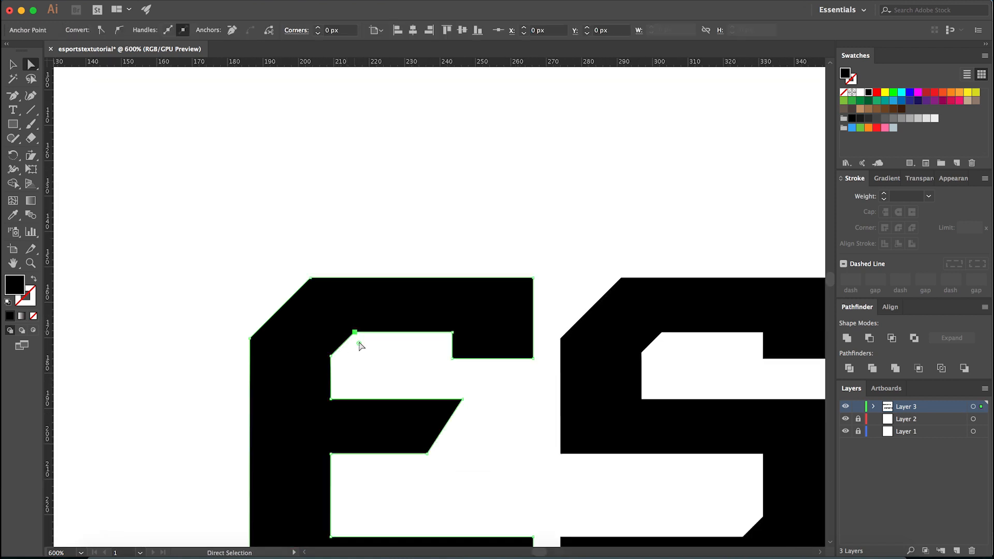
{"action": "left_click", "coordinate": [380, 375]}
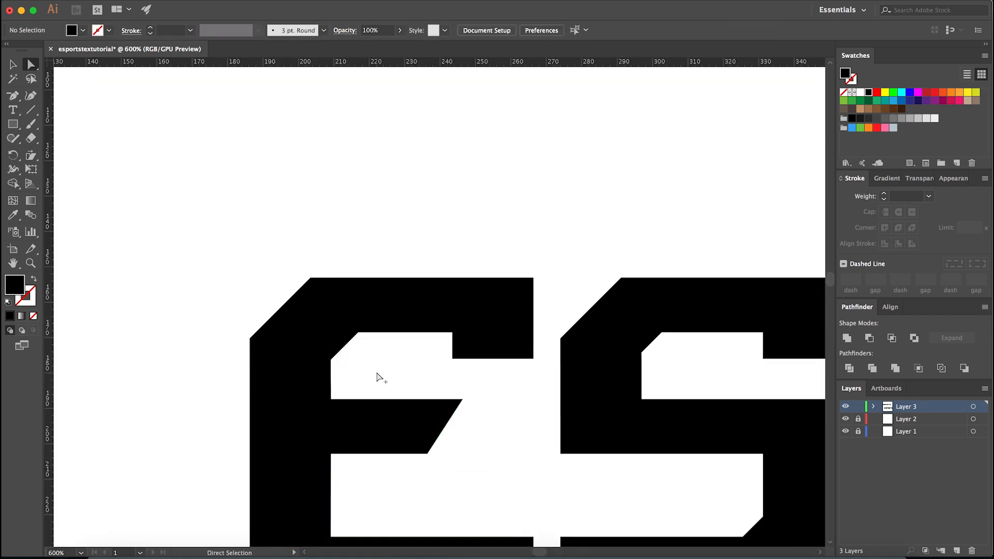
{"action": "scroll", "coordinate": [378, 378], "scroll_direction": "down", "scroll_amount": 4}
- Enlarge the upper left inner chamfers of the first S and the P by about 2 px to match the E
{"action": "scroll", "coordinate": [453, 342], "scroll_direction": "up", "scroll_amount": 2}
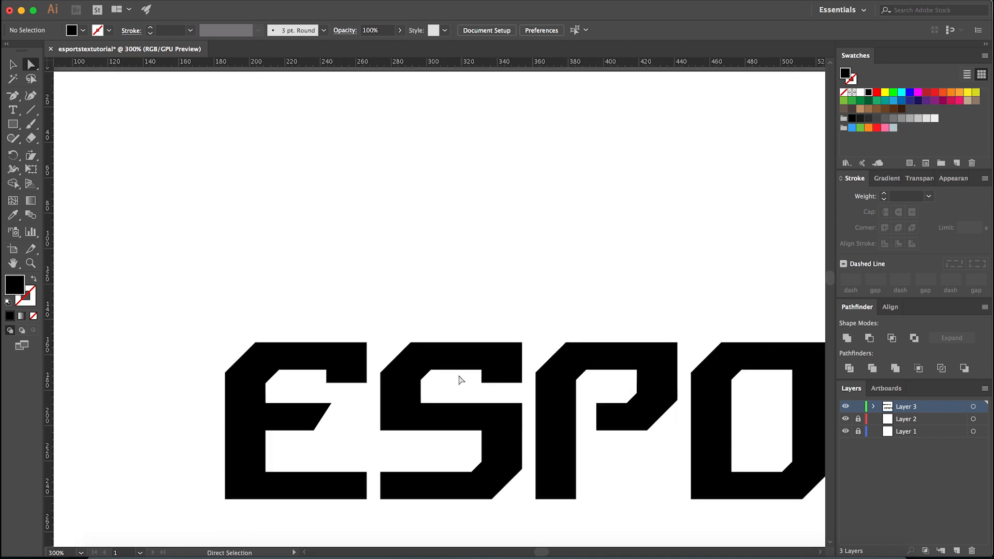
{"action": "left_click", "coordinate": [431, 370]}
{"action": "left_click_drag", "start_coordinate": [421, 379], "coordinate": [420, 383]}
{"action": "left_click", "coordinate": [453, 395]}
{"action": "left_click_drag", "start_coordinate": [603, 386], "coordinate": [560, 389]}
{"action": "left_click", "coordinate": [568, 294]}
{"action": "scroll", "coordinate": [348, 360], "scroll_direction": "down", "scroll_amount": 2}
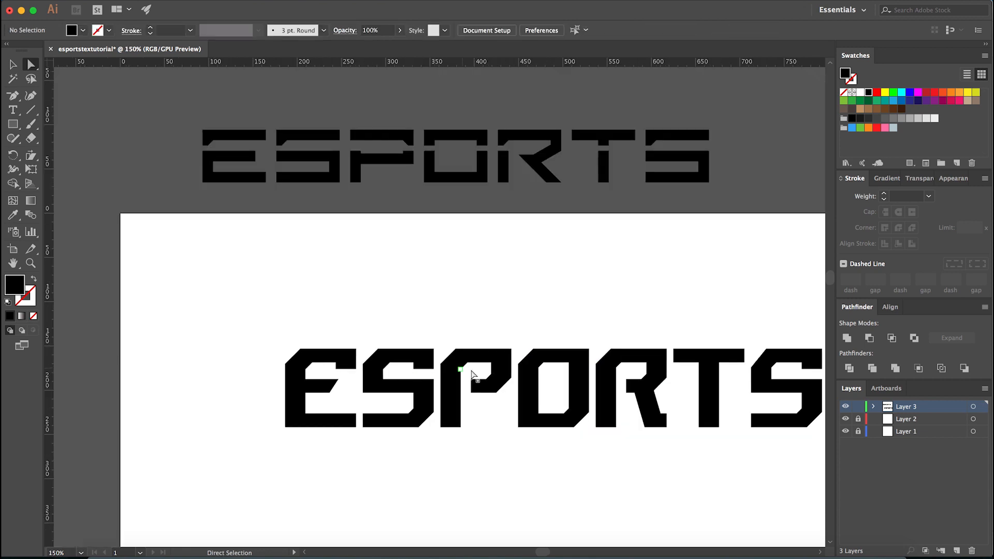
- Enlarge the upper left inner chamfer of the O by about 2 px to match the P
{"action": "scroll", "coordinate": [533, 371], "scroll_direction": "up", "scroll_amount": 4}
{"action": "left_click_drag", "start_coordinate": [617, 363], "coordinate": [496, 383]}
{"action": "key", "text": "Down"}
{"action": "key", "text": "Down"}
{"action": "left_click", "coordinate": [571, 394]}
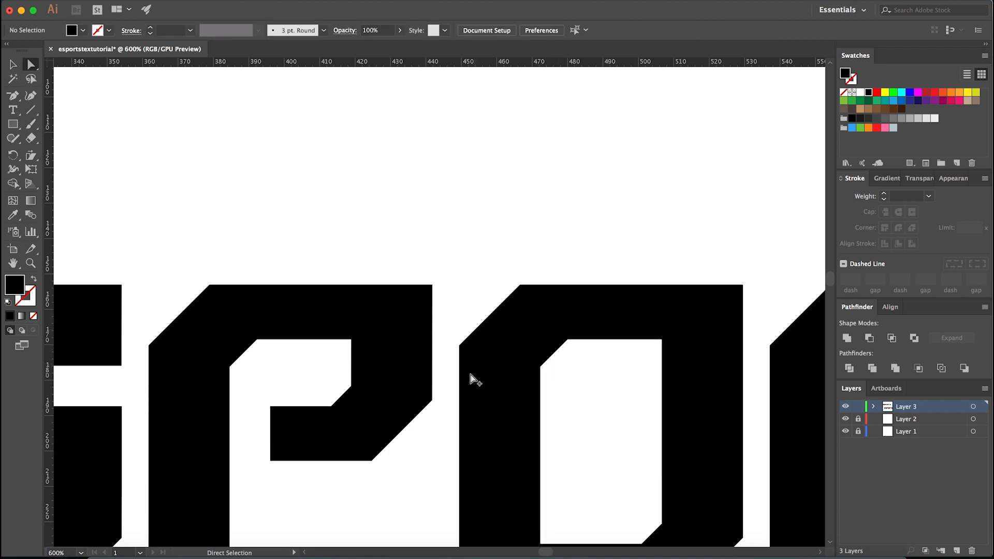
- Enlarge the upper left inner chamfer of the R by about 2 px to match the O
{"action": "scroll", "coordinate": [469, 376], "scroll_direction": "down", "scroll_amount": 2}
{"action": "scroll", "coordinate": [682, 370], "scroll_direction": "up", "scroll_amount": 2}
{"action": "left_click_drag", "start_coordinate": [688, 360], "coordinate": [594, 386]}
{"action": "key", "text": "Right"}
{"action": "key", "text": "Right"}
{"action": "left_click", "coordinate": [683, 383]}
{"action": "scroll", "coordinate": [622, 378], "scroll_direction": "down", "scroll_amount": 5}
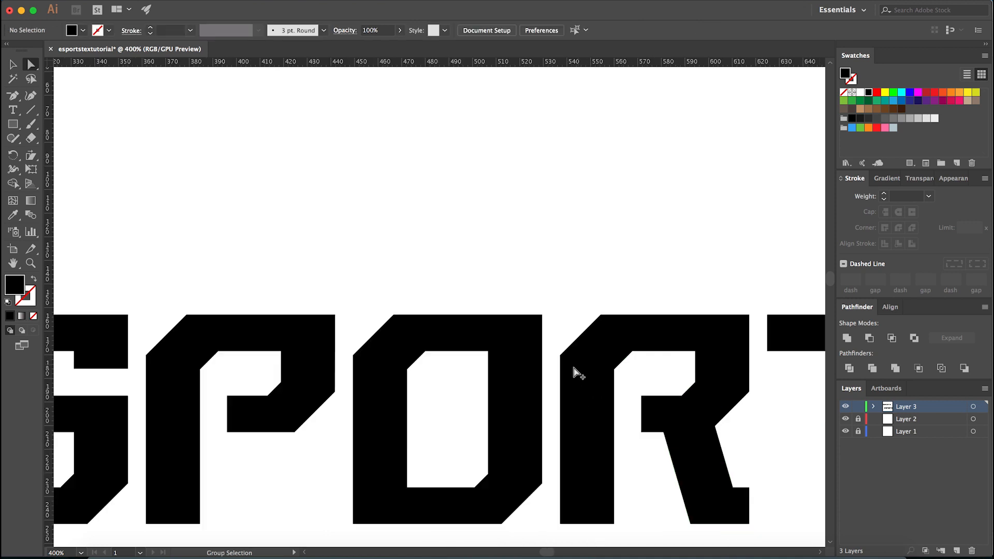
- Enlarge the upper left inner chamfer of the last S by about 2 px to match the other letters
{"action": "scroll", "coordinate": [572, 464], "scroll_direction": "up", "scroll_amount": 2}
{"action": "scroll", "coordinate": [682, 370], "scroll_direction": "up", "scroll_amount": 4}
{"action": "left_click_drag", "start_coordinate": [666, 362], "coordinate": [577, 298]}
{"action": "left_click_drag", "start_coordinate": [616, 352], "coordinate": [542, 375]}
{"action": "key", "text": "Down"}
{"action": "key", "text": "Down"}
{"action": "left_click", "coordinate": [620, 375]}
{"action": "scroll", "coordinate": [624, 374], "scroll_direction": "down", "scroll_amount": 4}
{"action": "scroll", "coordinate": [626, 379], "scroll_direction": "left", "scroll_amount": 5}
- Duplicate the original ESPORTS text above itself and set the copy's font to Nechao Sharp Regular
{"action": "key", "text": "v"}
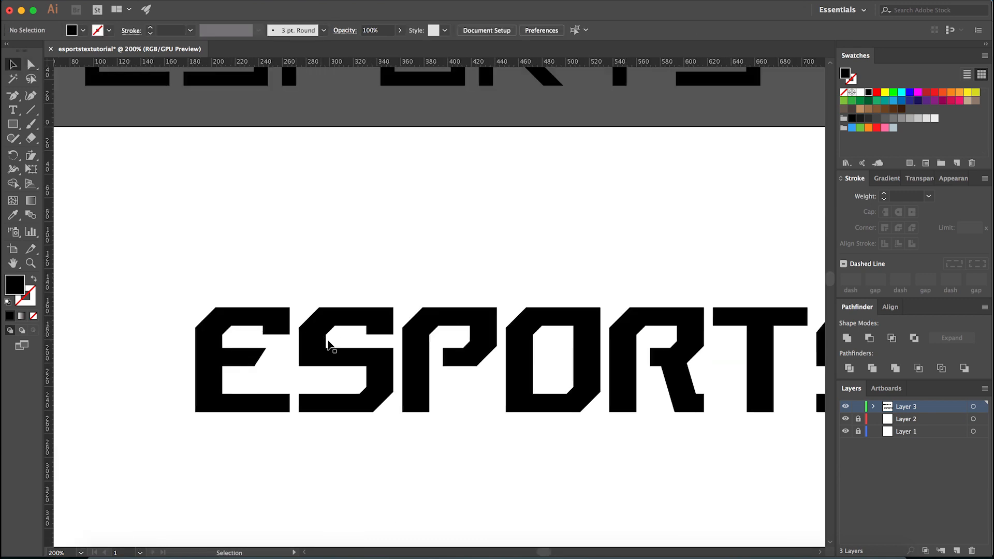
{"action": "scroll", "coordinate": [321, 339], "scroll_direction": "down", "scroll_amount": 2}
{"action": "left_click_drag", "start_coordinate": [421, 233], "coordinate": [470, 183], "text": "alt"}
{"action": "left_click", "coordinate": [506, 30]}
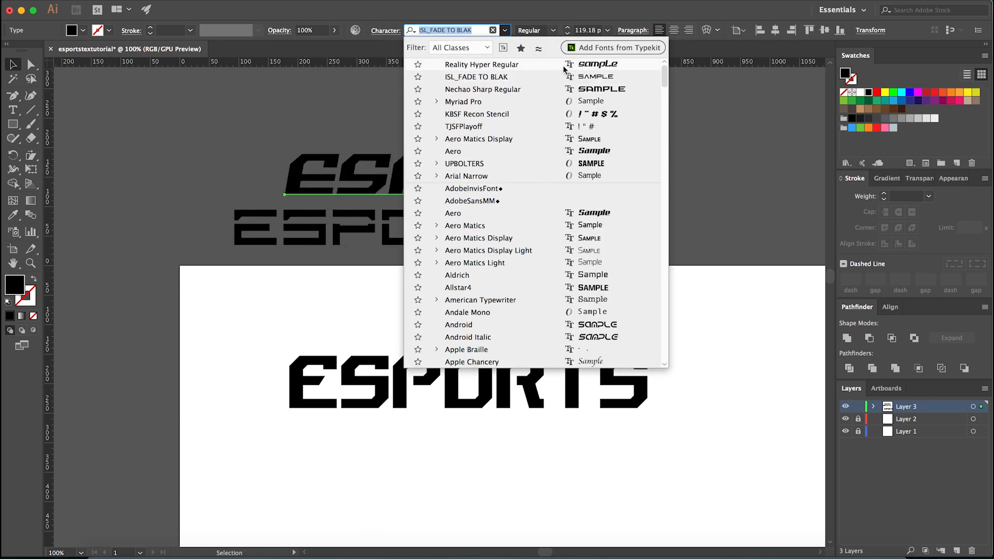
{"action": "left_click", "coordinate": [562, 89]}
- Move the slanted ESPORTS text onto the artboard just above the reshaped lettering for comparison
{"action": "left_click", "coordinate": [636, 140]}
{"action": "left_click_drag", "start_coordinate": [553, 161], "coordinate": [549, 302]}
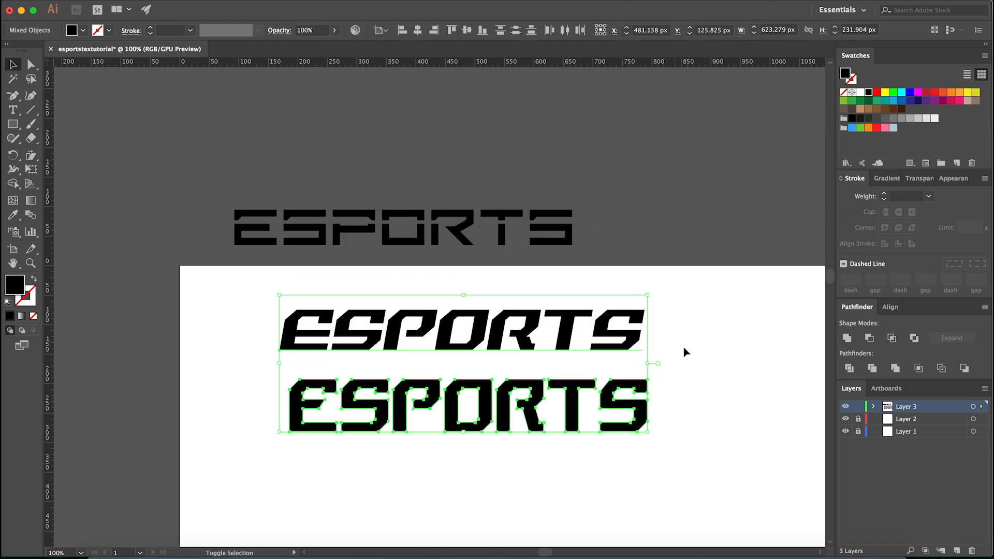
{"action": "scroll", "coordinate": [666, 337], "scroll_direction": "down", "scroll_amount": 1}
{"action": "left_click", "coordinate": [695, 384]}
{"action": "scroll", "coordinate": [409, 419], "scroll_direction": "up", "scroll_amount": 1}
{"action": "left_click_drag", "start_coordinate": [429, 469], "coordinate": [401, 472]}
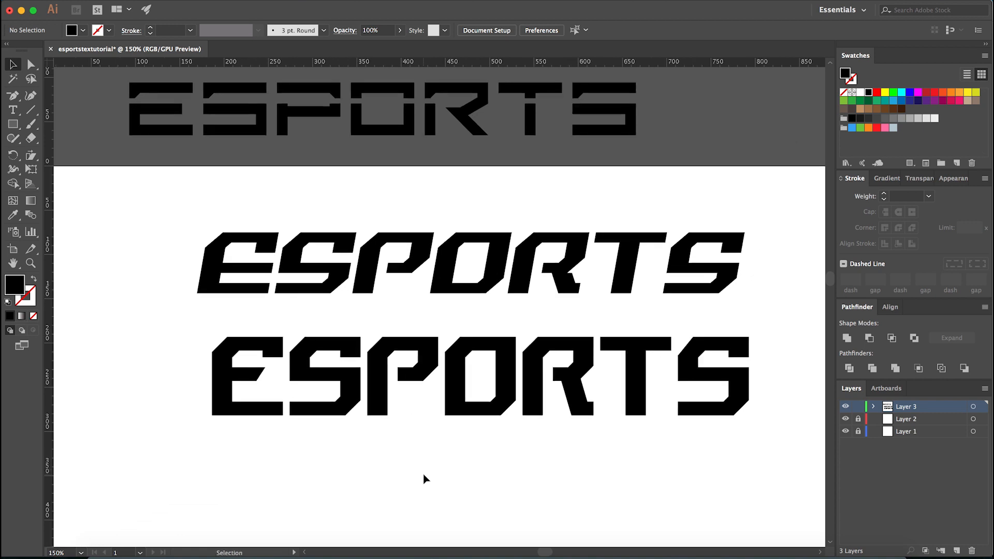
{"action": "scroll", "coordinate": [419, 478], "scroll_direction": "down", "scroll_amount": 1}
{"action": "scroll", "coordinate": [422, 485], "scroll_direction": "up", "scroll_amount": 1}
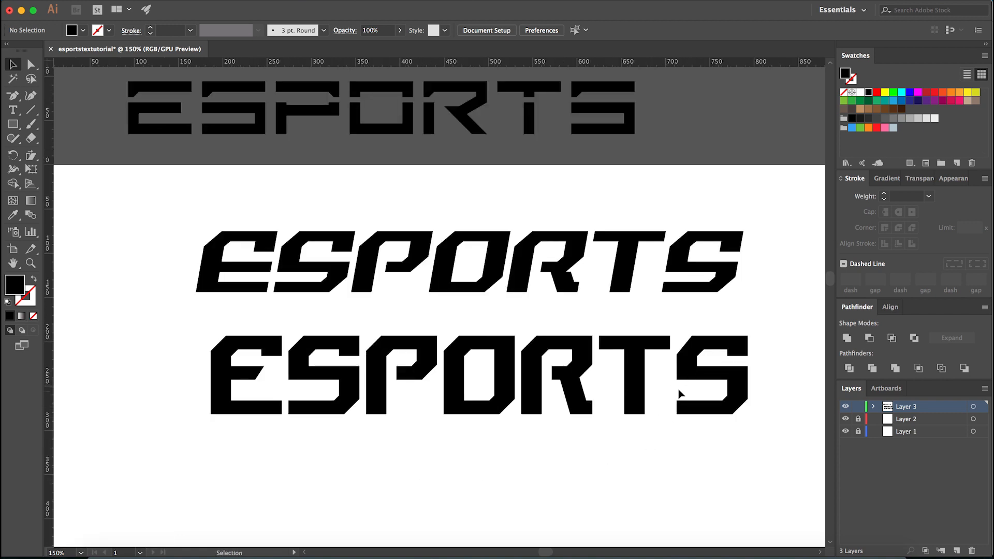
- Duplicate the first S over the last S and fill the copy with blue to compare their shapes
{"action": "key", "text": "a"}
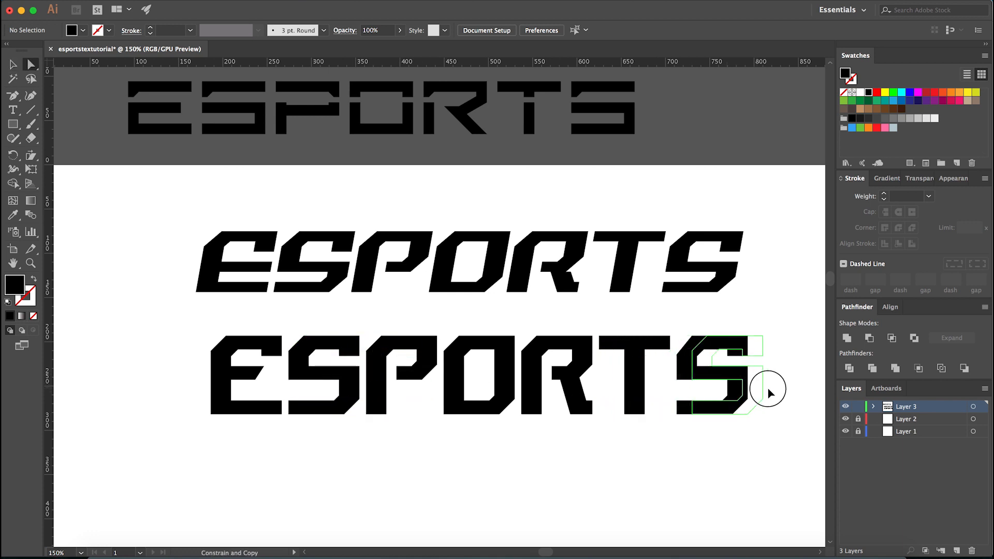
{"action": "left_click", "coordinate": [729, 394]}
{"action": "scroll", "coordinate": [676, 348], "scroll_direction": "up", "scroll_amount": 2}
{"action": "scroll", "coordinate": [707, 366], "scroll_direction": "up", "scroll_amount": 2}
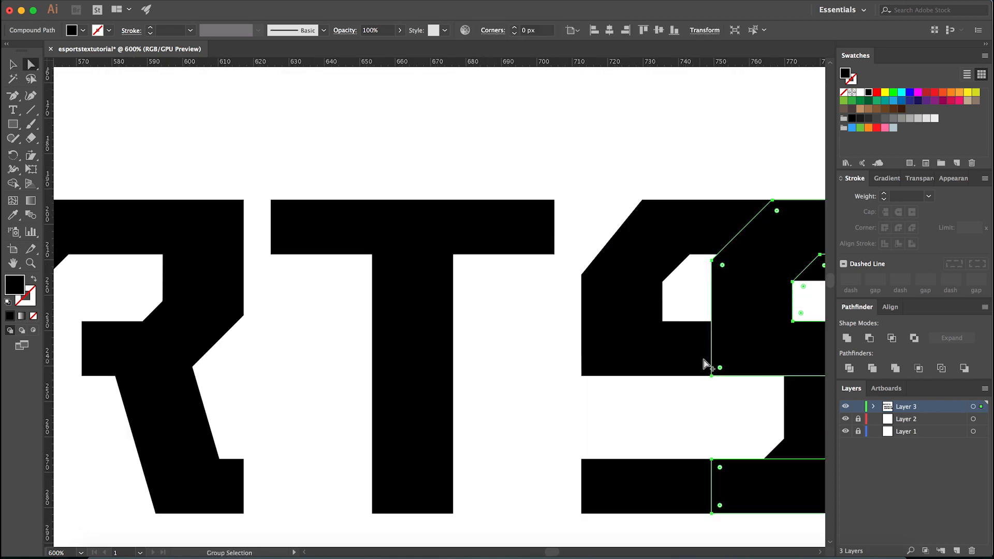
{"action": "left_click", "coordinate": [851, 127]}
{"action": "left_click", "coordinate": [755, 197]}
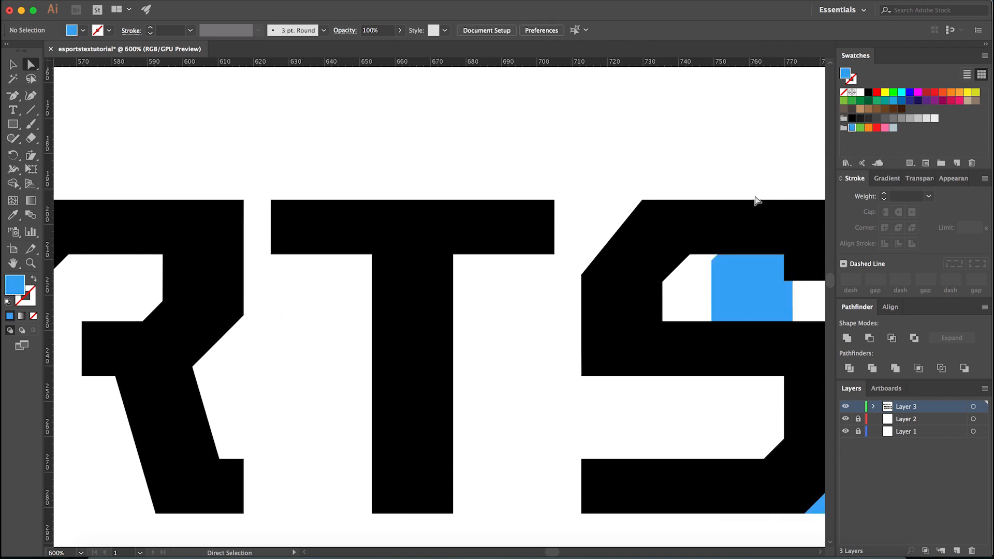
- Align the blue S copy to the last S by horizontal centre, using the last S as the key object
{"action": "key", "text": "v"}
{"action": "left_click", "coordinate": [597, 331]}
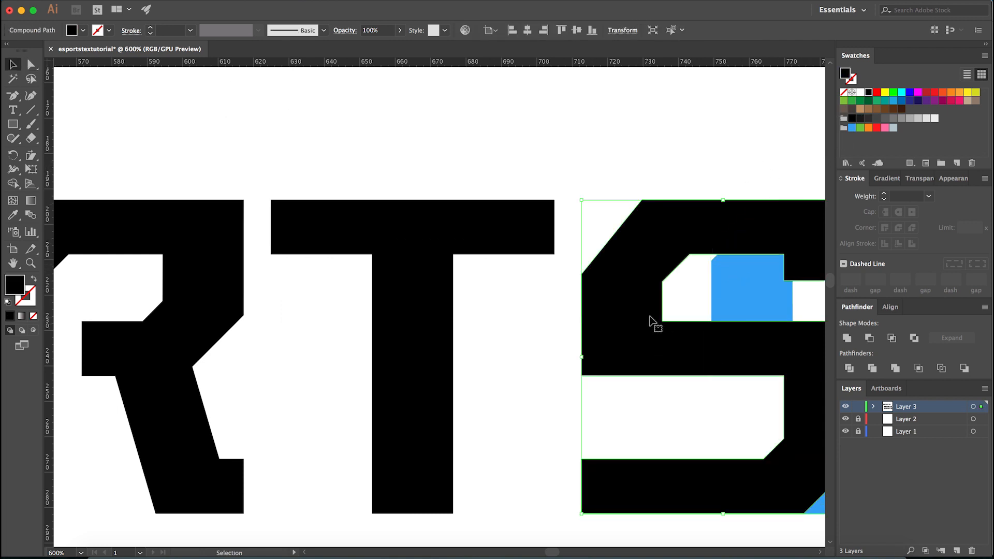
{"action": "left_click_drag", "start_coordinate": [632, 155], "coordinate": [723, 285]}
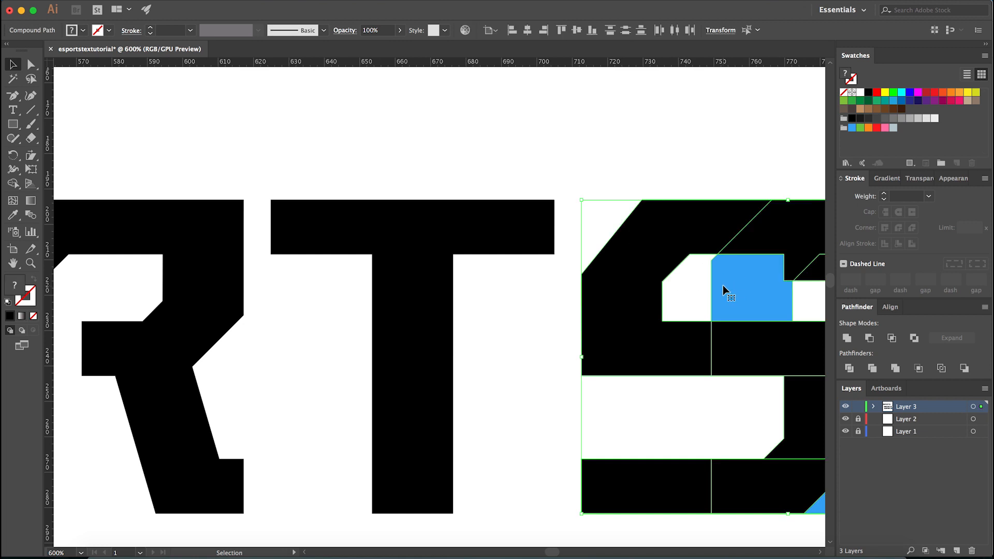
{"action": "left_click", "coordinate": [889, 306]}
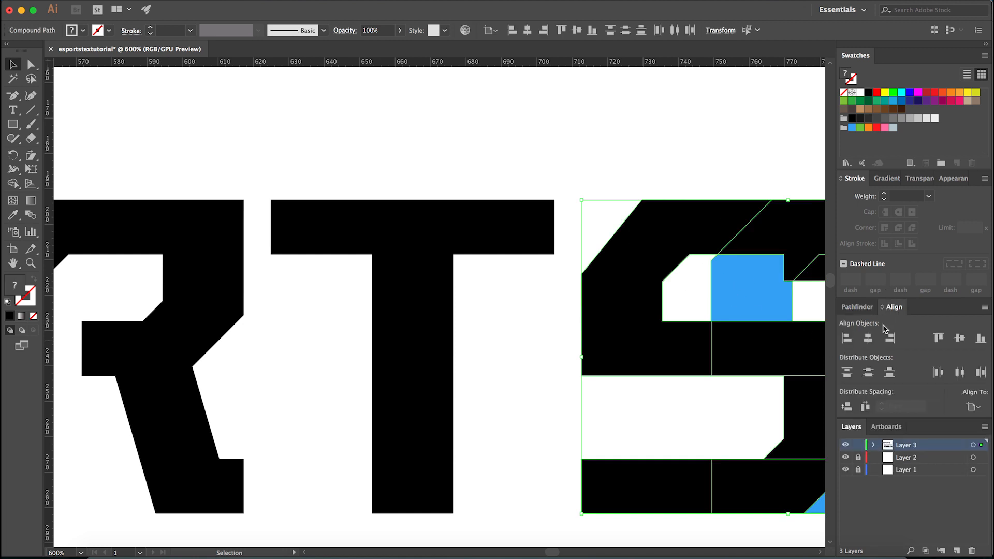
{"action": "left_click", "coordinate": [869, 339]}
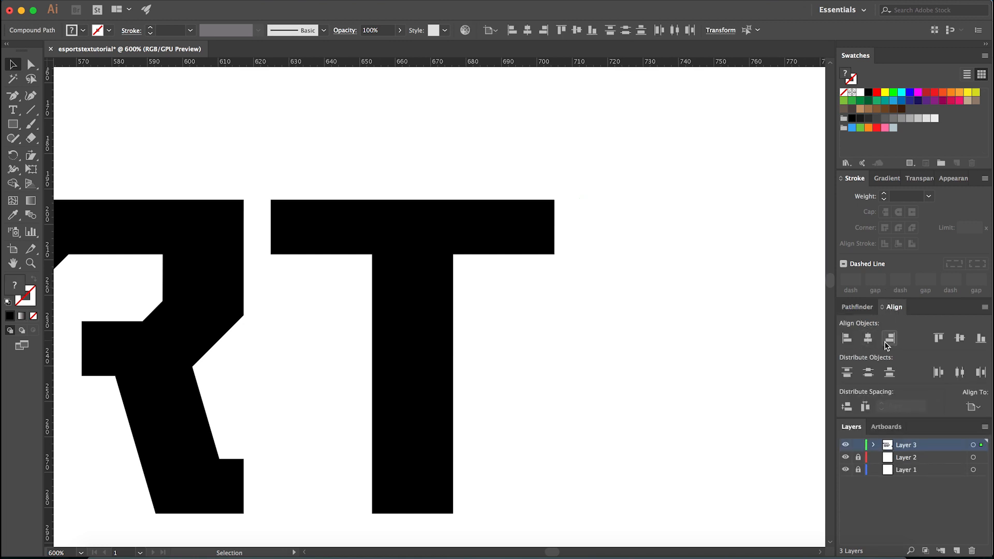
{"action": "left_click", "coordinate": [885, 341]}
{"action": "left_click", "coordinate": [973, 407]}
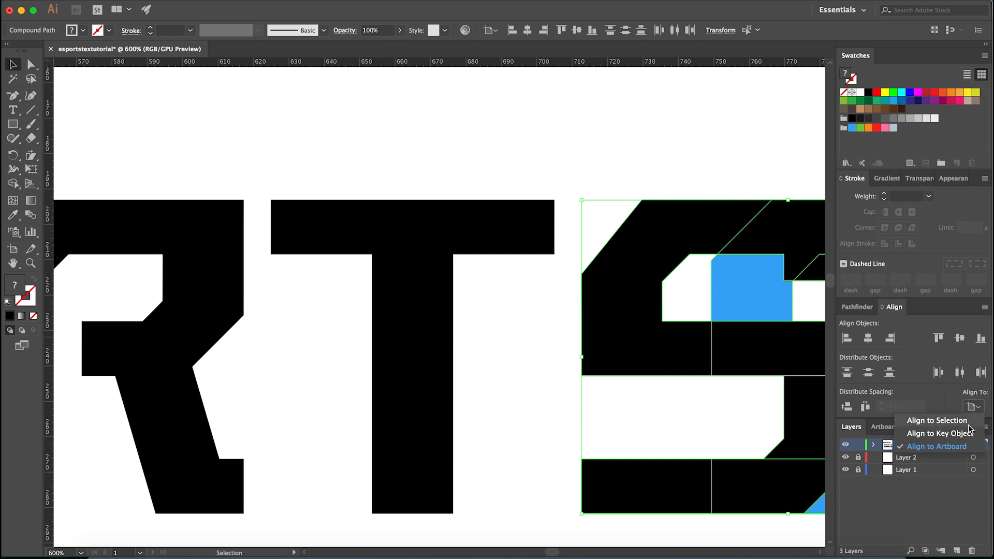
{"action": "left_click", "coordinate": [964, 418]}
{"action": "left_click", "coordinate": [643, 286]}
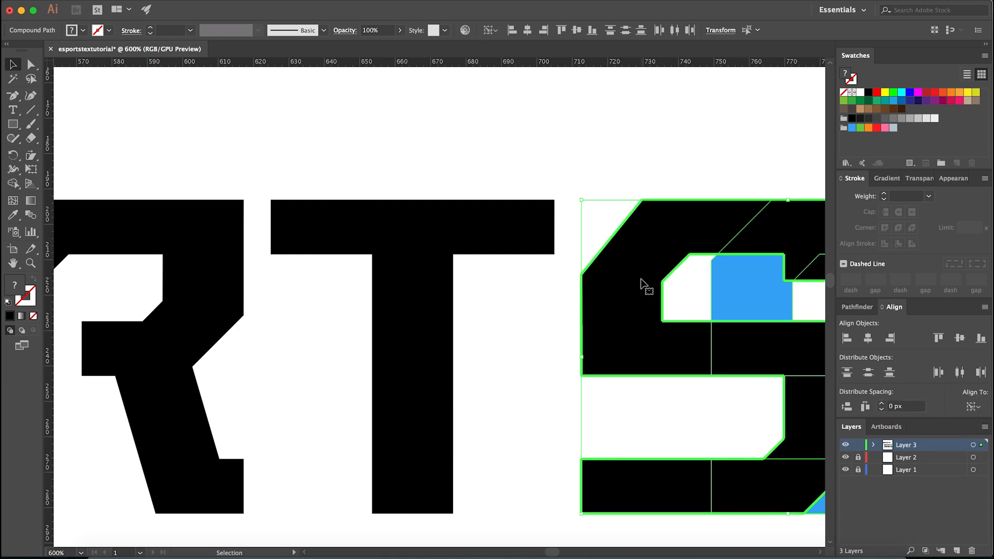
{"action": "left_click", "coordinate": [870, 338]}
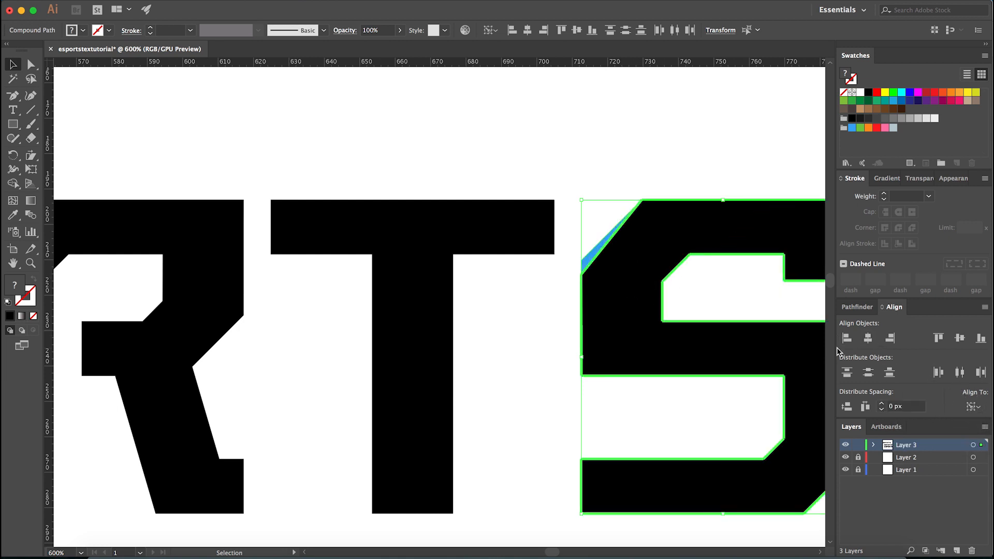
- Delete the old last S and fill the blue copy in its place with the black of the T
{"action": "left_click", "coordinate": [742, 301]}
{"action": "key", "text": "a"}
{"action": "left_click", "coordinate": [638, 298]}
{"action": "key", "text": "Delete"}
{"action": "left_click", "coordinate": [639, 301]}
{"action": "key", "text": "i"}
{"action": "left_click", "coordinate": [435, 299]}
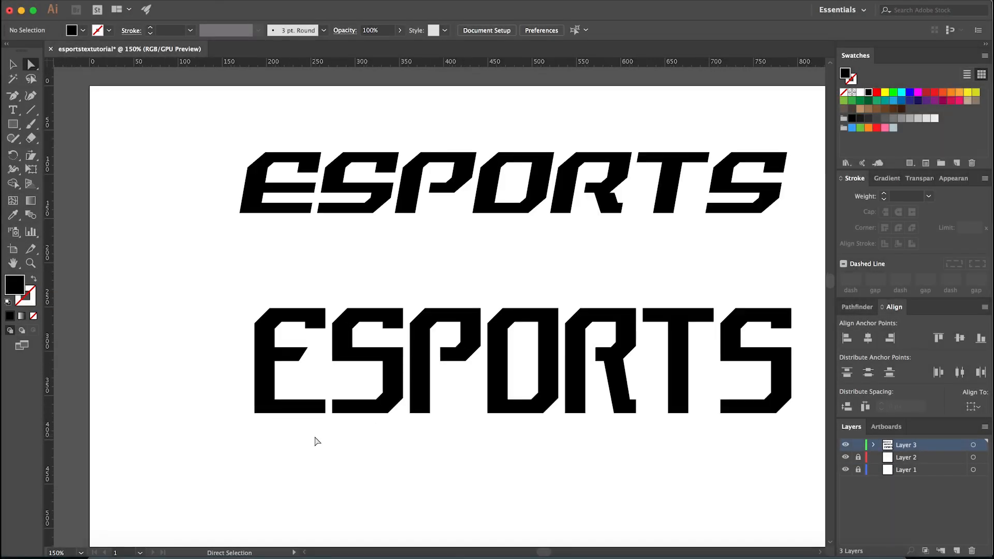
- Compare the overall shape of the reshaped ESPORTS lettering with the slanted reference text above it
{"action": "left_click_drag", "start_coordinate": [436, 497], "coordinate": [321, 489]}
{"action": "key", "text": "v"}
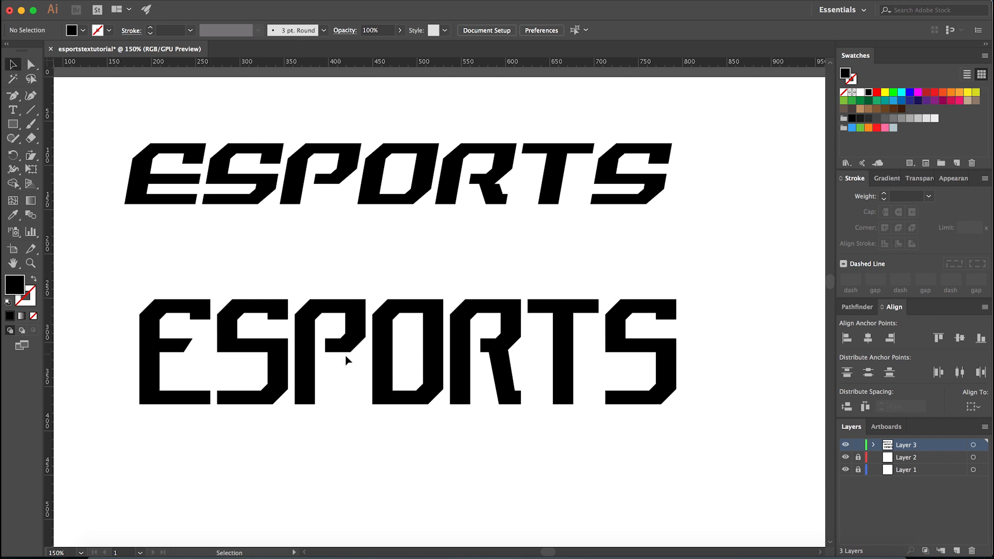
{"action": "scroll", "coordinate": [428, 420], "scroll_direction": "down", "scroll_amount": 2}
{"action": "left_click", "coordinate": [364, 312]}
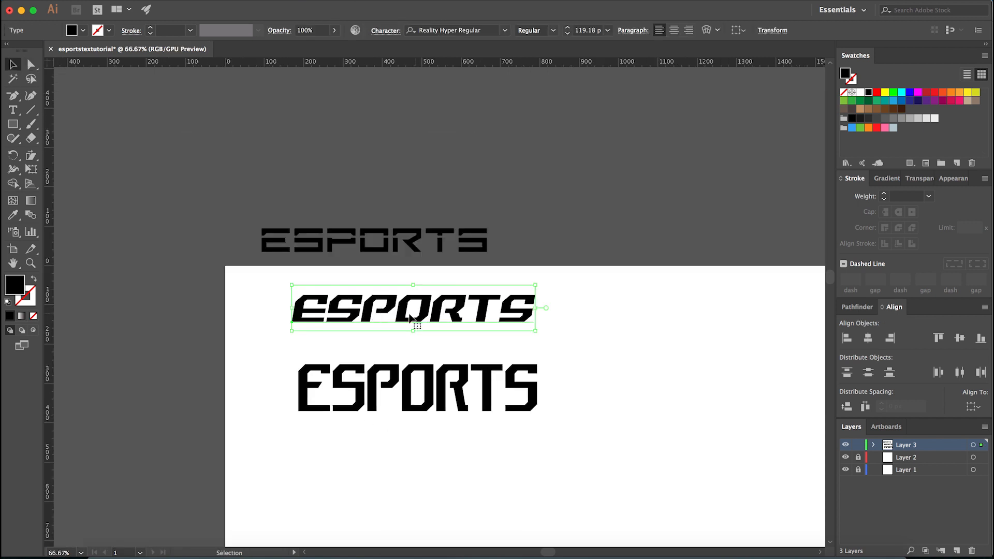
{"action": "scroll", "coordinate": [422, 338], "scroll_direction": "up", "scroll_amount": 1}
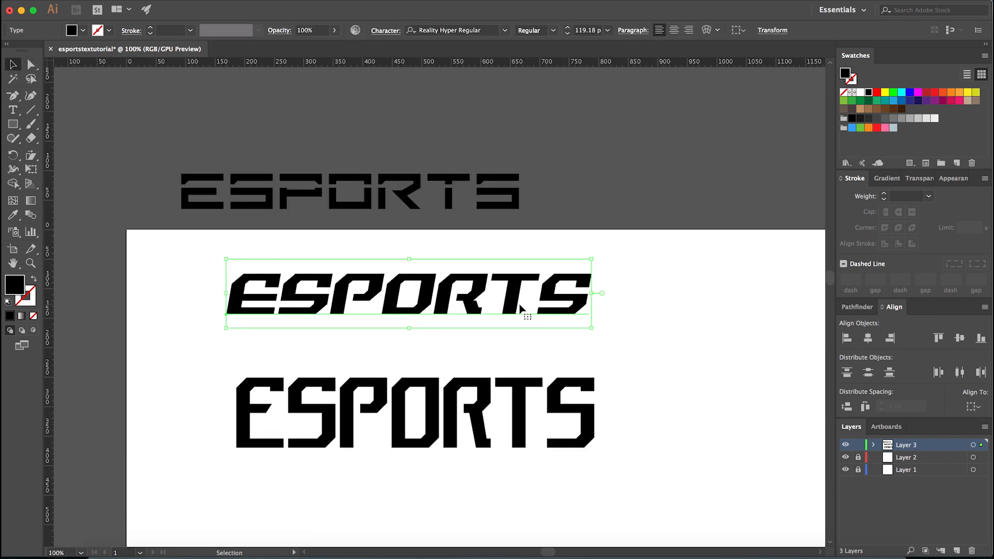
{"action": "scroll", "coordinate": [666, 326], "scroll_direction": "left", "scroll_amount": 3}
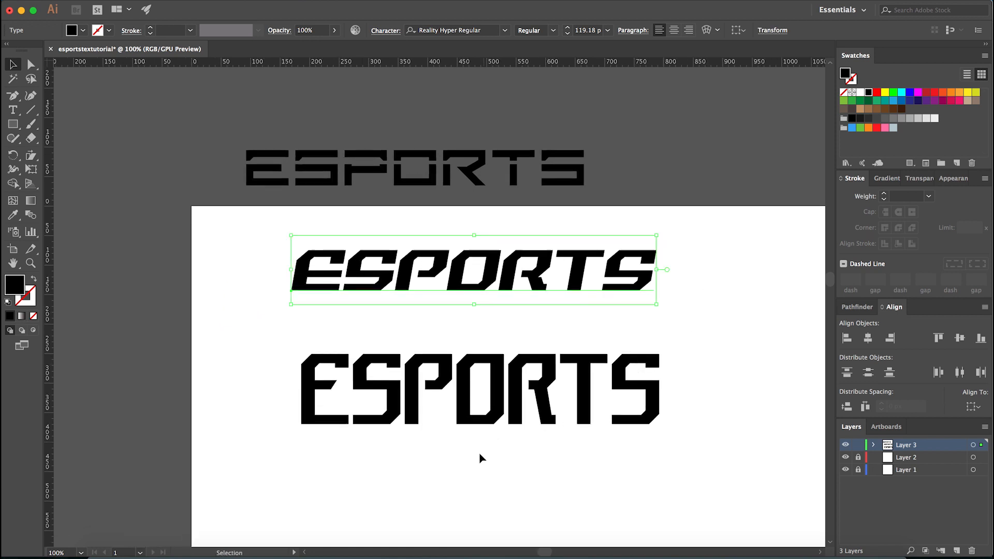
{"action": "scroll", "coordinate": [454, 385], "scroll_direction": "down", "scroll_amount": 1}
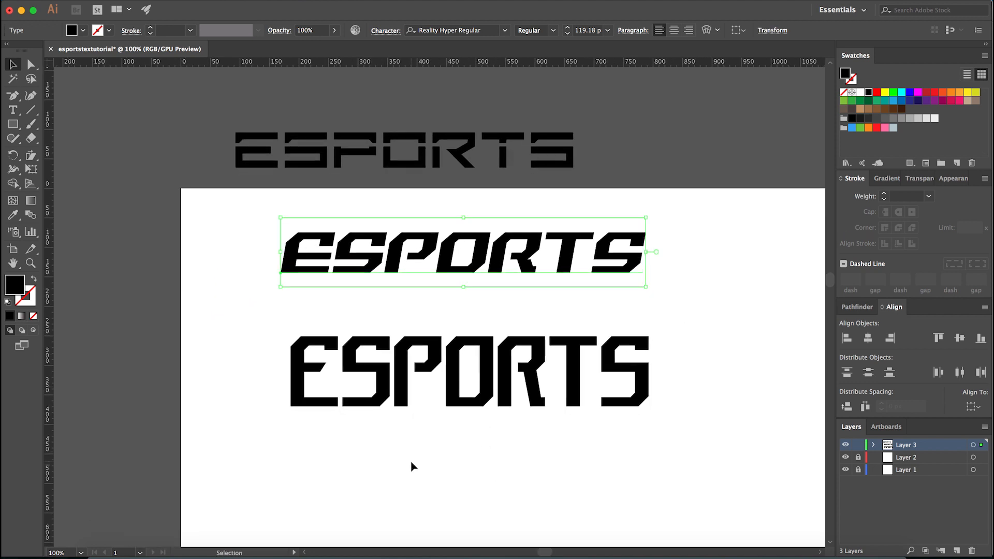
{"action": "scroll", "coordinate": [412, 467], "scroll_direction": "up", "scroll_amount": 1}
{"action": "scroll", "coordinate": [406, 448], "scroll_direction": "right", "scroll_amount": 1}
- Try lengthening all the reshaped letters by moving their lower anchor points down 20 px, and move them back up
{"action": "key", "text": "a"}
{"action": "left_click", "coordinate": [252, 209]}
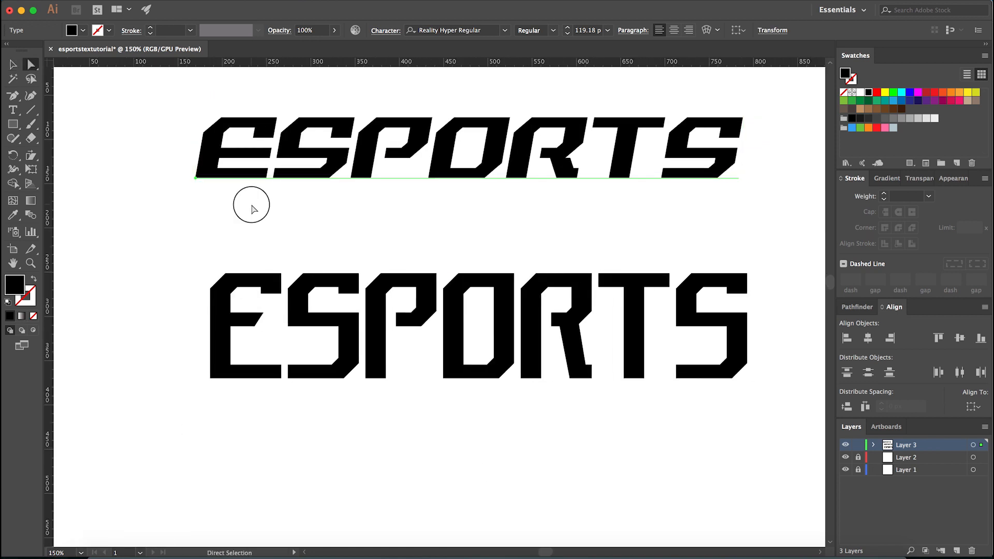
{"action": "scroll", "coordinate": [314, 259], "scroll_direction": "down", "scroll_amount": 2}
{"action": "scroll", "coordinate": [314, 259], "scroll_direction": "left", "scroll_amount": 1}
{"action": "left_click_drag", "start_coordinate": [174, 399], "coordinate": [806, 289]}
{"action": "key", "text": "shift+Down"}
{"action": "key", "text": "shift+Down"}
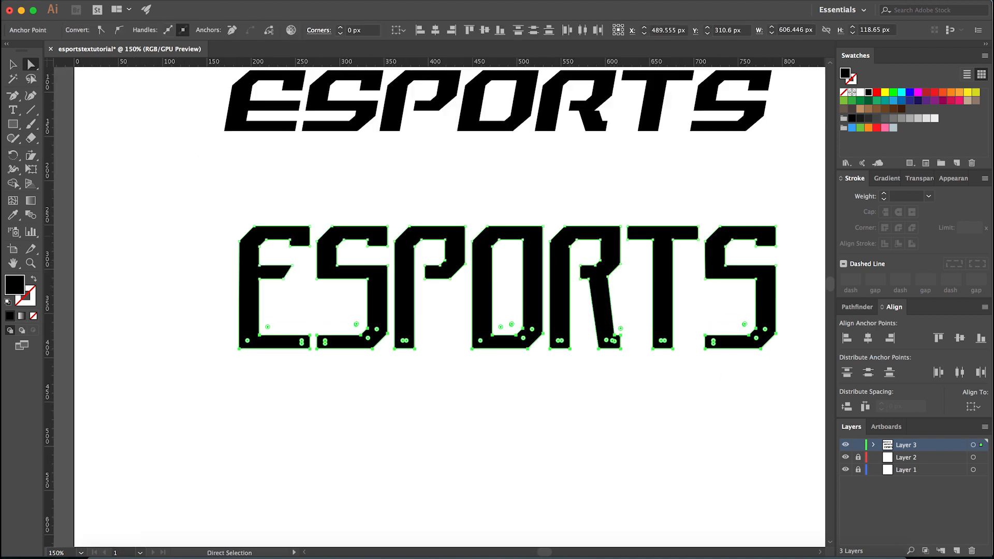
{"action": "key", "text": "shift+Up"}
{"action": "key", "text": "shift+Up"}
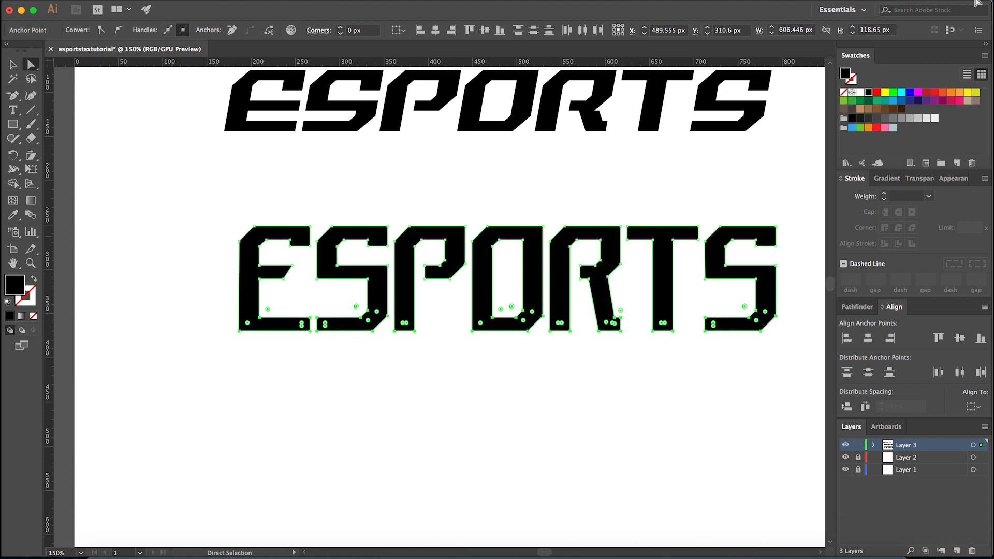
- Try shortening all the reshaped letters by raising their lower anchor points 20 px and lowering their upper ones
{"action": "left_click_drag", "start_coordinate": [798, 294], "coordinate": [212, 387]}
{"action": "key", "text": "shift+Up"}
{"action": "key", "text": "shift+Up"}
{"action": "left_click_drag", "start_coordinate": [808, 198], "coordinate": [148, 259]}
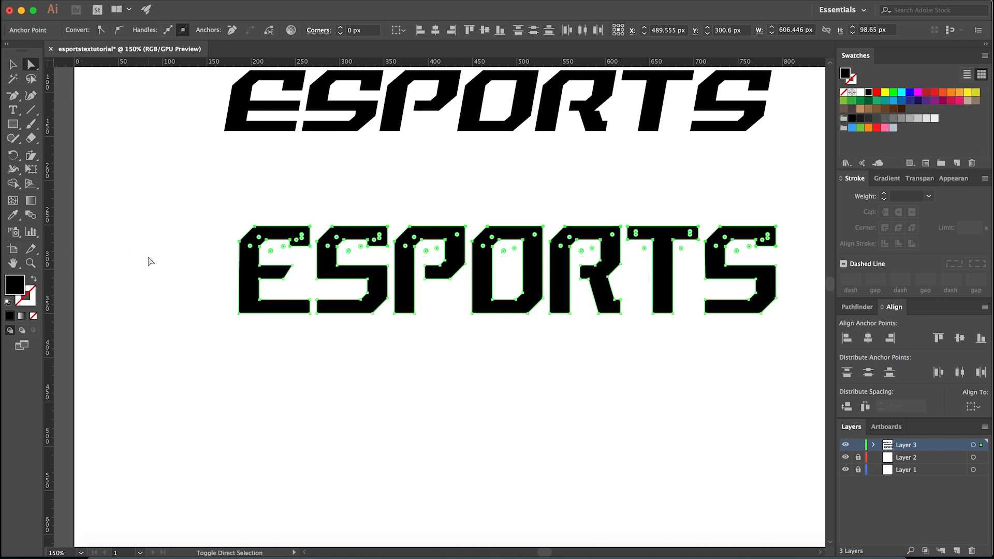
{"action": "key", "text": "shift+Down"}
- Undo the shortening of the reshaped letters
{"action": "left_click", "coordinate": [255, 399]}
{"action": "key", "text": "super+z"}
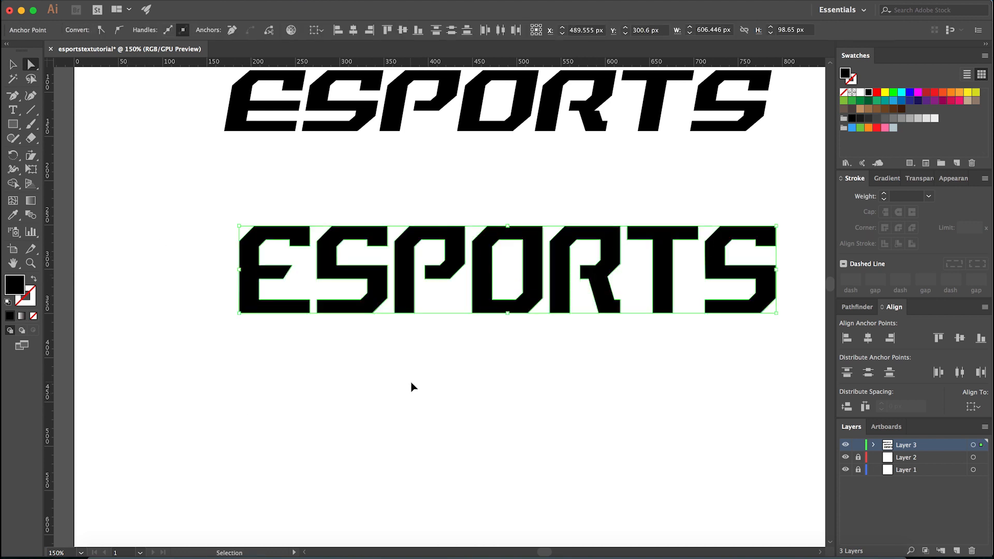
{"action": "key", "text": "super+z"}
{"action": "key", "text": "super+z"}
{"action": "left_click", "coordinate": [467, 400]}
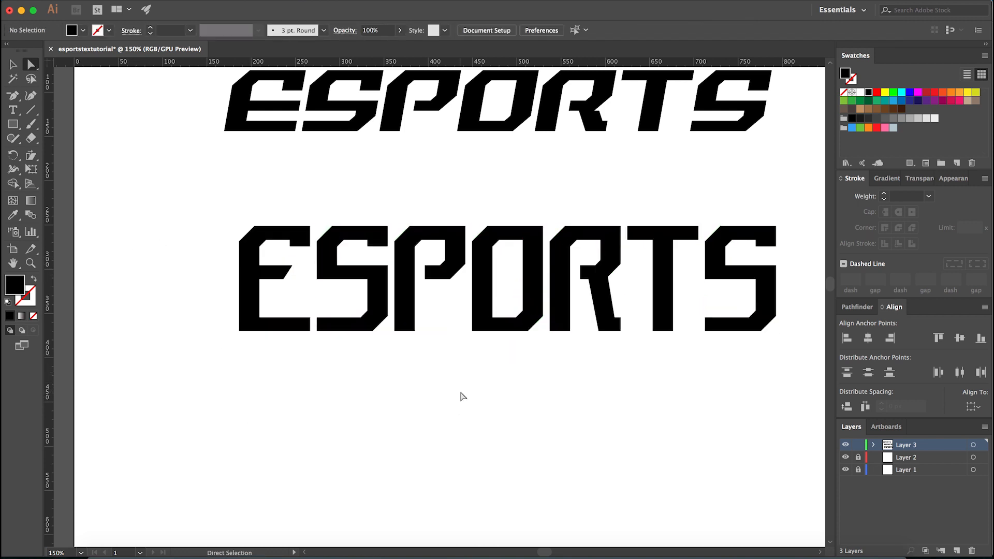
{"action": "key", "text": "super+z"}
{"action": "key", "text": "super+shift+z"}
{"action": "key", "text": "super+z"}
{"action": "left_click", "coordinate": [499, 401]}
- Widen the gaps between the reshaped ESPORTS letters by 2 px each, shifting the preceding letters left
{"action": "scroll", "coordinate": [467, 401], "scroll_direction": "down", "scroll_amount": 1}
{"action": "key", "text": "v"}
{"action": "scroll", "coordinate": [479, 393], "scroll_direction": "down", "scroll_amount": 2}
{"action": "scroll", "coordinate": [480, 392], "scroll_direction": "up", "scroll_amount": 2}
{"action": "scroll", "coordinate": [383, 345], "scroll_direction": "up", "scroll_amount": 1}
{"action": "left_click", "coordinate": [339, 352]}
{"action": "left_click", "coordinate": [435, 352], "text": "shift"}
{"action": "left_click", "coordinate": [515, 341], "text": "shift"}
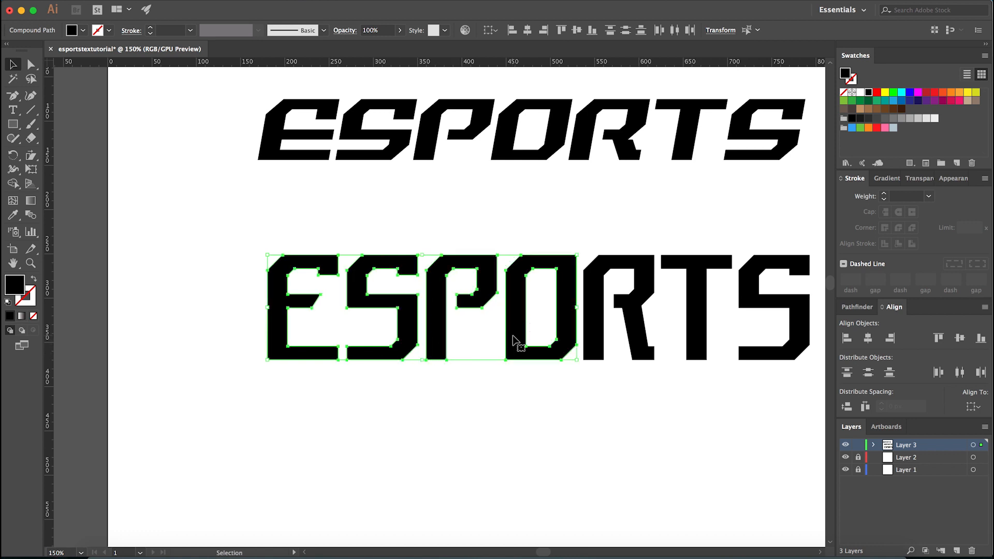
{"action": "left_click", "coordinate": [584, 337], "text": "shift"}
{"action": "key", "text": "Left"}
{"action": "key", "text": "Left"}
{"action": "left_click", "coordinate": [694, 346], "text": "shift"}
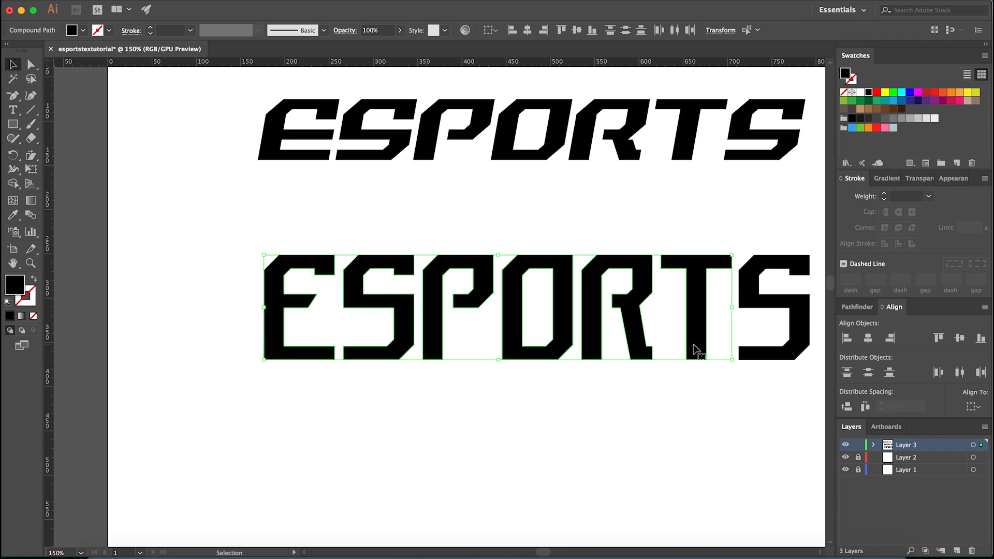
{"action": "key", "text": "Left"}
{"action": "key", "text": "Left"}
{"action": "left_click", "coordinate": [690, 377]}
- Examine the letter spacing and proportions of the reshaped ESPORTS lettering at different magnifications
{"action": "scroll", "coordinate": [666, 411], "scroll_direction": "right", "scroll_amount": 2}
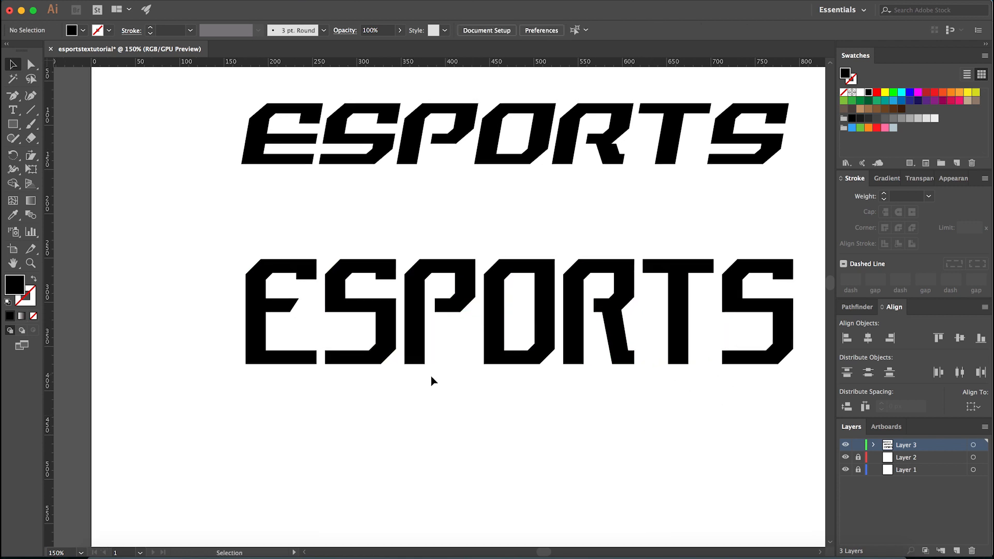
{"action": "scroll", "coordinate": [412, 360], "scroll_direction": "down", "scroll_amount": 1}
{"action": "scroll", "coordinate": [329, 357], "scroll_direction": "up", "scroll_amount": 2}
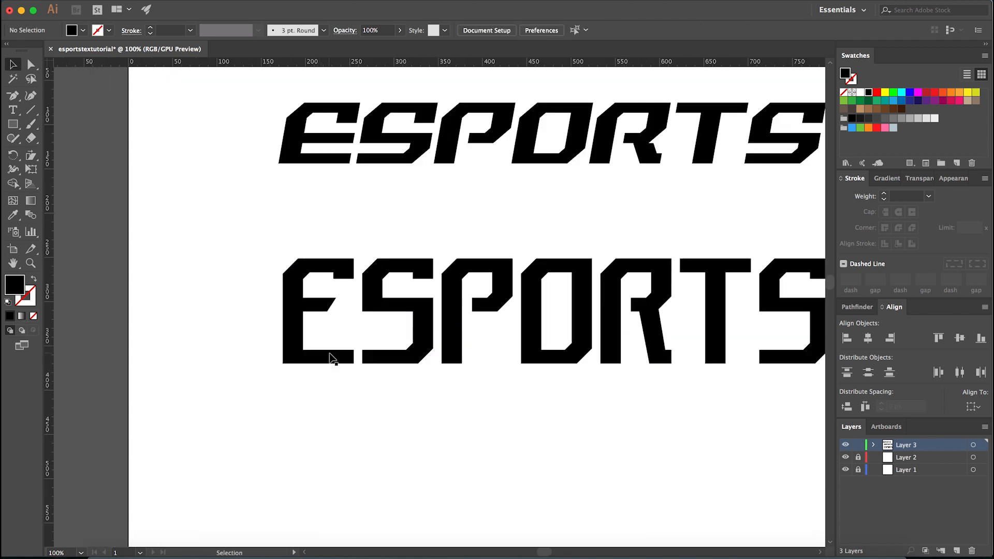
{"action": "left_click", "coordinate": [322, 361]}
{"action": "scroll", "coordinate": [293, 378], "scroll_direction": "down", "scroll_amount": 1}
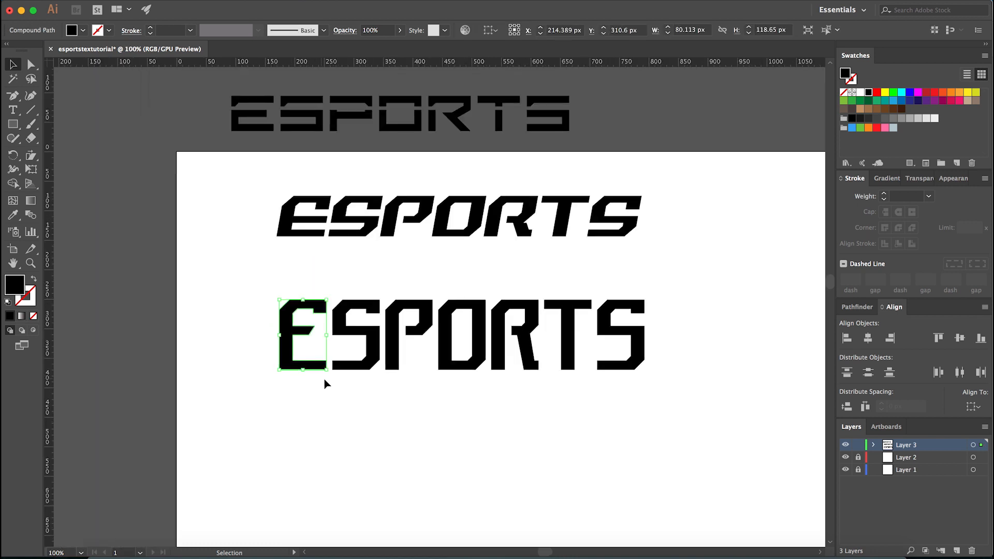
{"action": "scroll", "coordinate": [320, 396], "scroll_direction": "up", "scroll_amount": 1}
{"action": "scroll", "coordinate": [427, 383], "scroll_direction": "down", "scroll_amount": 2}
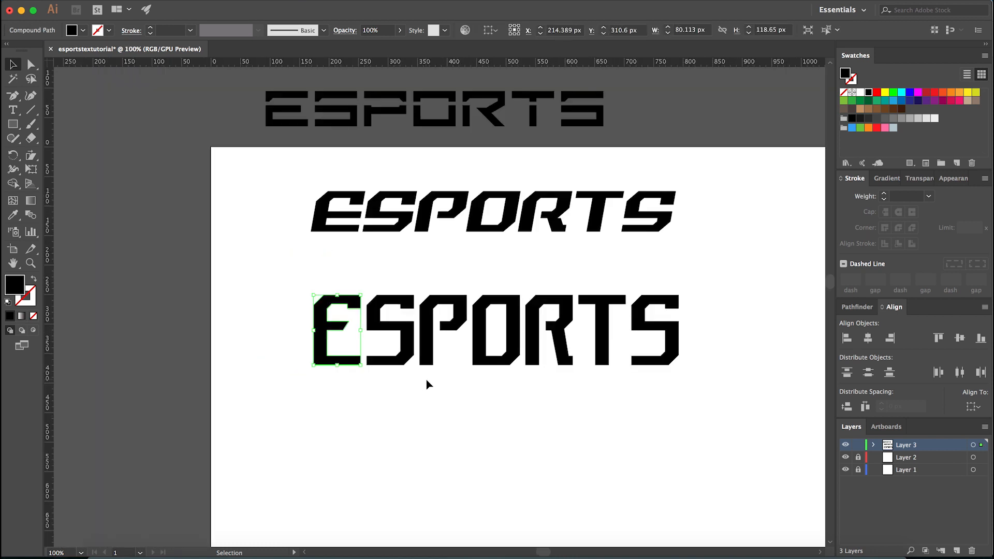
{"action": "left_click", "coordinate": [438, 391]}
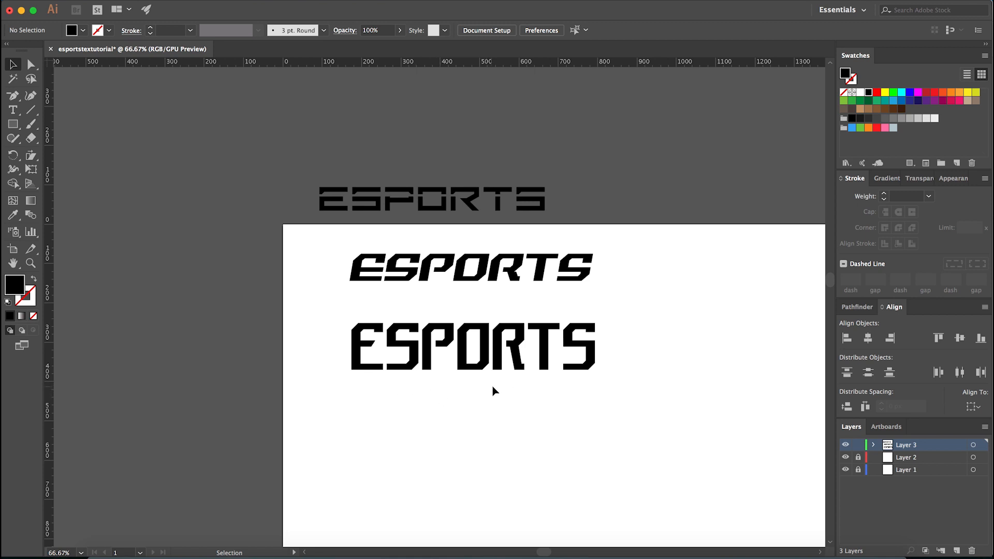
{"action": "scroll", "coordinate": [492, 390], "scroll_direction": "up", "scroll_amount": 2}
{"action": "left_click_drag", "start_coordinate": [142, 215], "coordinate": [800, 393]}
{"action": "scroll", "coordinate": [537, 372], "scroll_direction": "down", "scroll_amount": 2}
{"action": "left_click", "coordinate": [511, 442]}
- Draw a black rectangle about 858 by 493 px on the artboard below the reshaped lettering
{"action": "left_click_drag", "start_coordinate": [510, 446], "coordinate": [484, 324]}
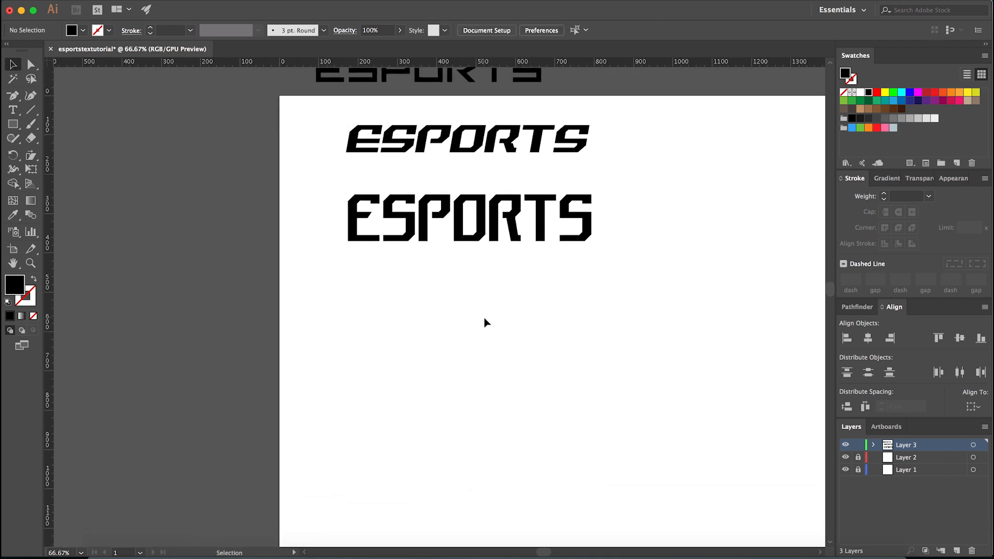
{"action": "key", "text": "m"}
{"action": "left_click_drag", "start_coordinate": [316, 307], "coordinate": [652, 414]}
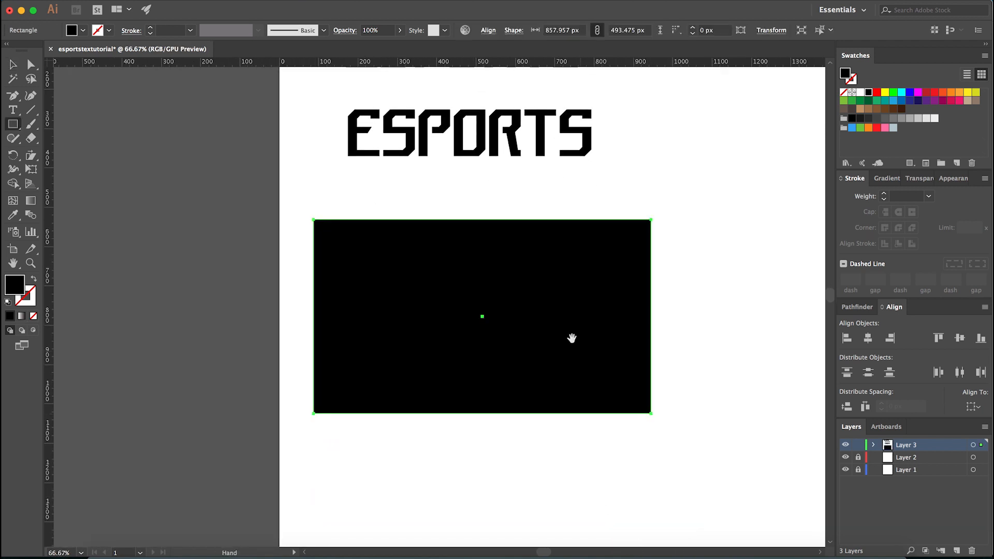
{"action": "left_click_drag", "start_coordinate": [582, 351], "coordinate": [584, 378]}
- Duplicate the reshaped ESPORTS lettering onto the black rectangle and fill the copy with white
{"action": "key", "text": "v"}
{"action": "left_click_drag", "start_coordinate": [617, 155], "coordinate": [343, 185]}
{"action": "left_click_drag", "start_coordinate": [413, 176], "coordinate": [413, 345]}
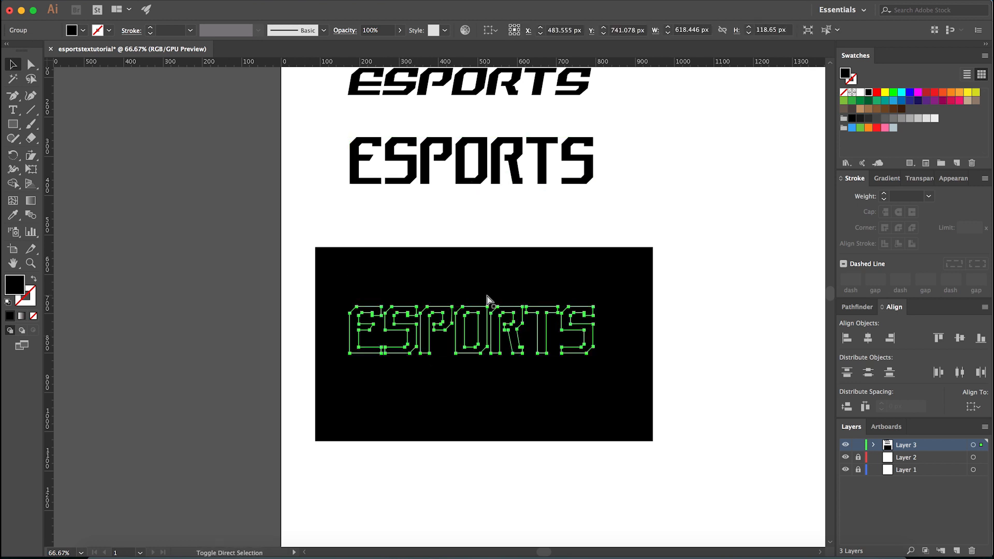
{"action": "key", "text": "i"}
{"action": "left_click", "coordinate": [714, 272]}
{"action": "key", "text": "super+shift+a"}
{"action": "key", "text": "v"}
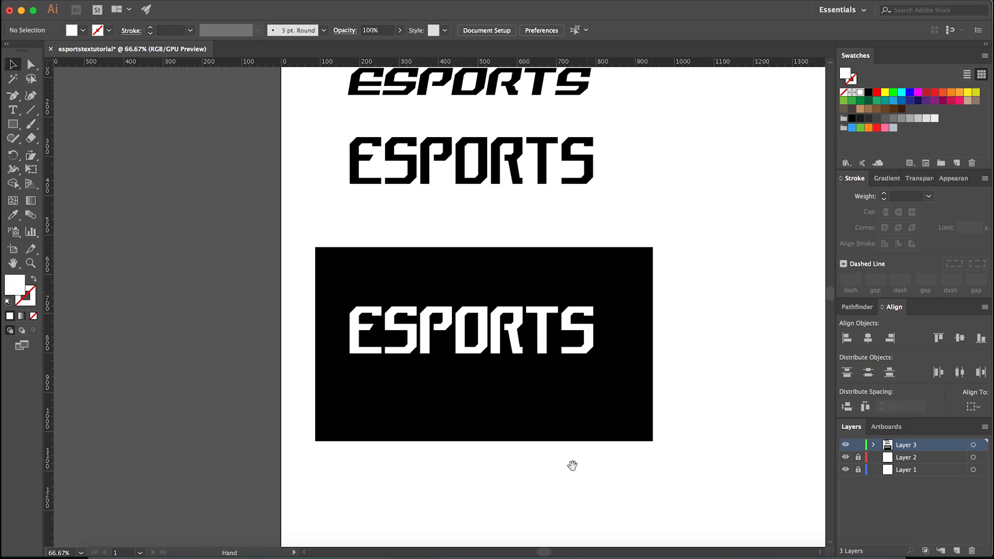
- Delete the white ESPORTS copy and the black rectangle behind it
{"action": "scroll", "coordinate": [595, 468], "scroll_direction": "up", "scroll_amount": 2}
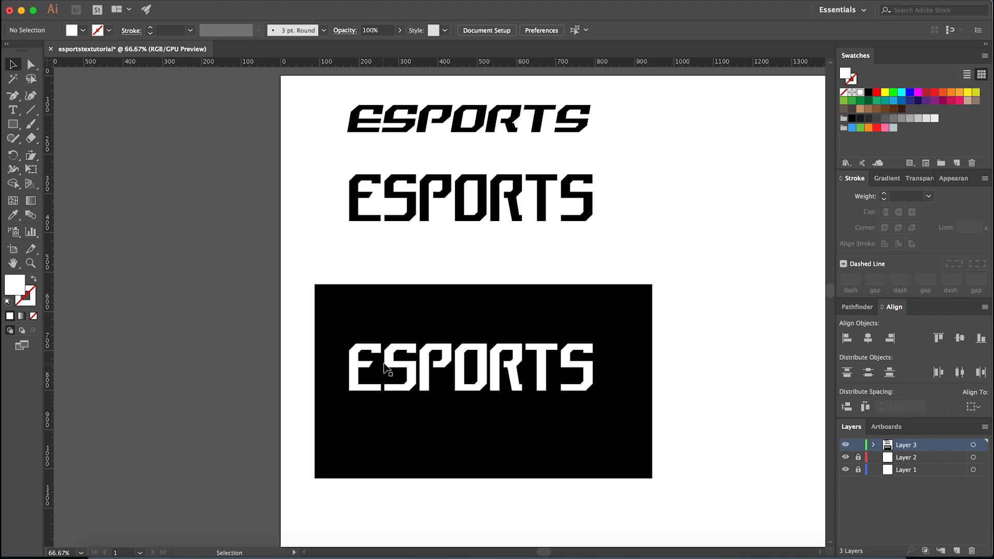
{"action": "scroll", "coordinate": [377, 373], "scroll_direction": "up", "scroll_amount": 1}
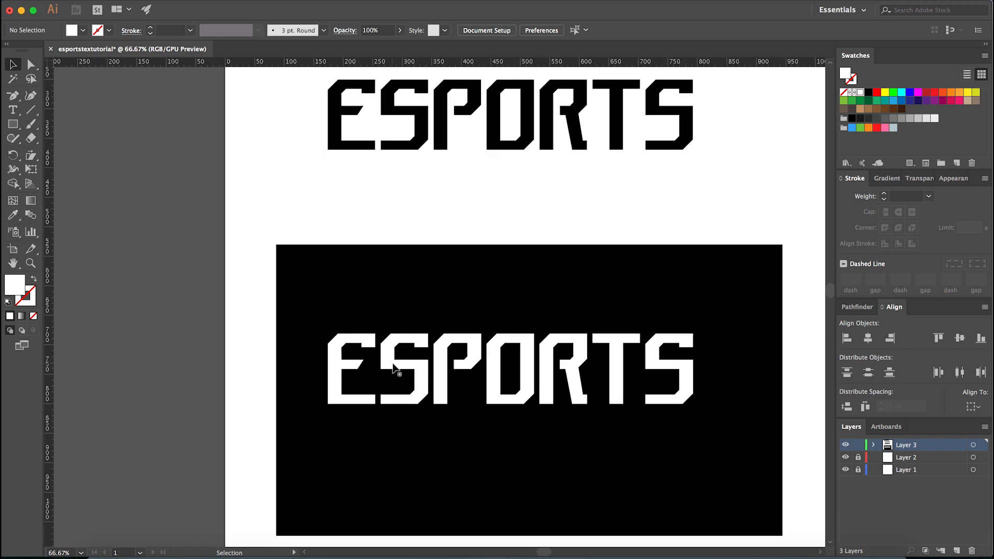
{"action": "left_click", "coordinate": [388, 364]}
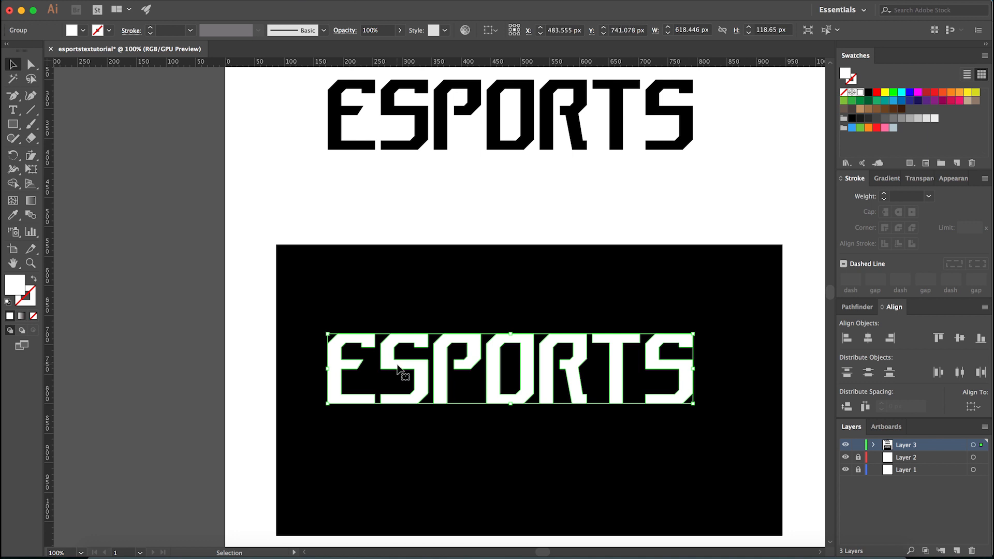
{"action": "key", "text": "Delete"}
{"action": "left_click", "coordinate": [415, 362]}
{"action": "key", "text": "Delete"}
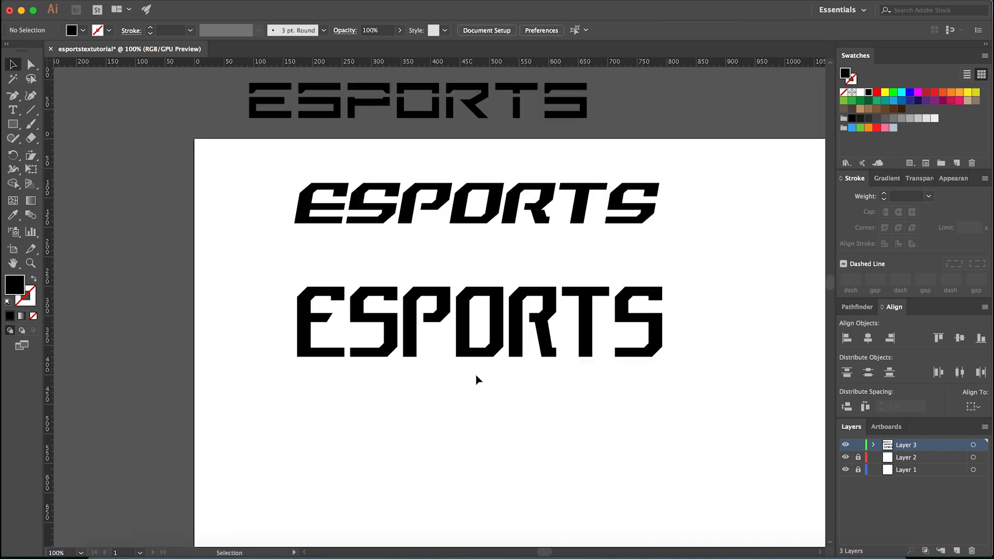
- Widen the gaps between the reshaped ESPORTS letters evenly by shifting the letters before the final S slightly to the left
{"action": "scroll", "coordinate": [477, 378], "scroll_direction": "up", "scroll_amount": 1}
{"action": "scroll", "coordinate": [470, 388], "scroll_direction": "down", "scroll_amount": 1}
{"action": "left_click", "coordinate": [323, 341]}
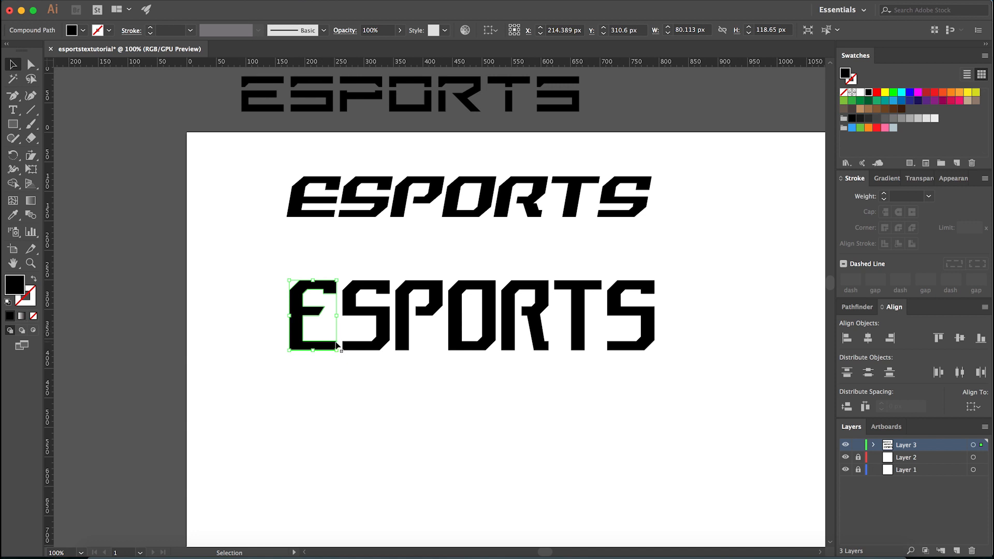
{"action": "left_click", "coordinate": [352, 347], "text": "shift"}
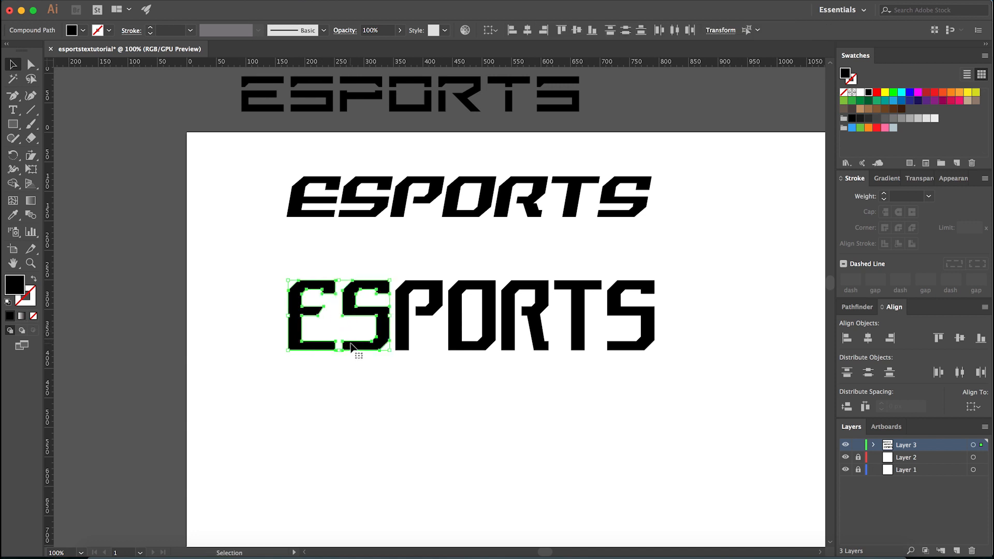
{"action": "left_click", "coordinate": [404, 345], "text": "shift"}
{"action": "left_click", "coordinate": [466, 342], "text": "shift"}
{"action": "left_click", "coordinate": [512, 347], "text": "shift"}
{"action": "left_click", "coordinate": [573, 344], "text": "shift"}
{"action": "left_click", "coordinate": [627, 346], "text": "shift"}
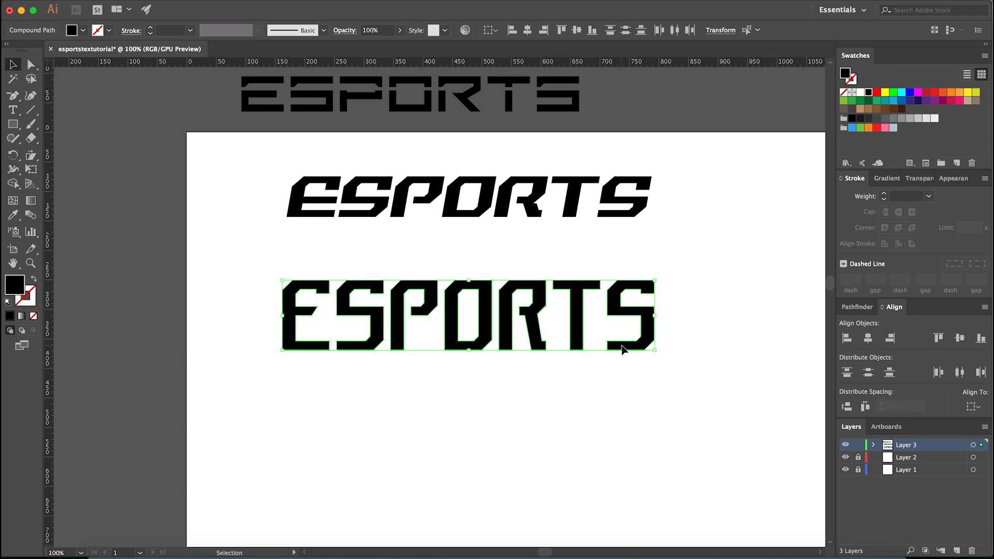
- Group all the letters of the reshaped ESPORTS lettering
{"action": "key", "text": "super+g"}
{"action": "left_click", "coordinate": [596, 378]}
{"action": "left_click", "coordinate": [583, 330]}
{"action": "left_click", "coordinate": [490, 430]}
- Examine the spacing and proportions of the reshaped lettering at several magnifications against the two reference ESPORTS fonts
{"action": "scroll", "coordinate": [486, 405], "scroll_direction": "down", "scroll_amount": 4, "text": "alt"}
{"action": "scroll", "coordinate": [480, 413], "scroll_direction": "up", "scroll_amount": 3, "text": "alt"}
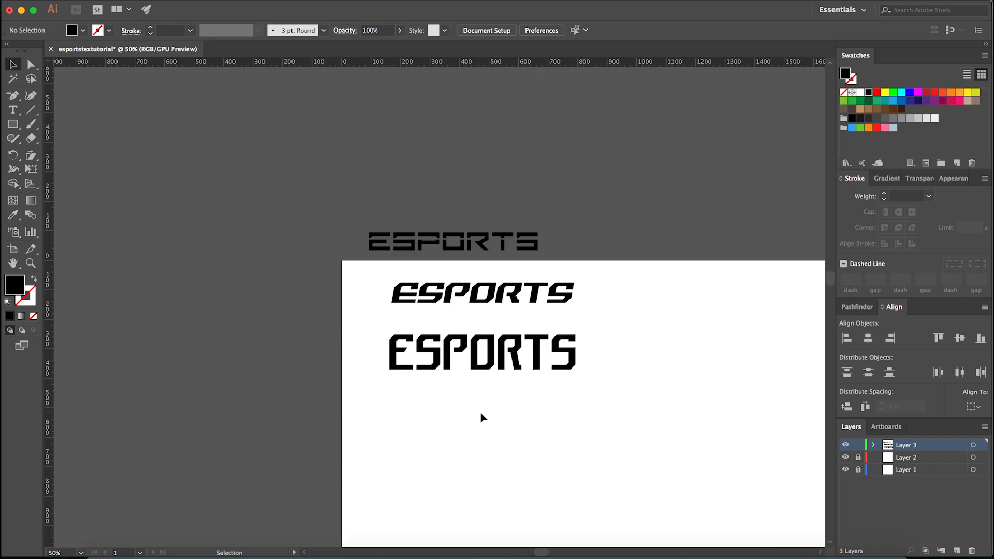
{"action": "scroll", "coordinate": [499, 389], "scroll_direction": "up", "scroll_amount": 1, "text": "alt"}
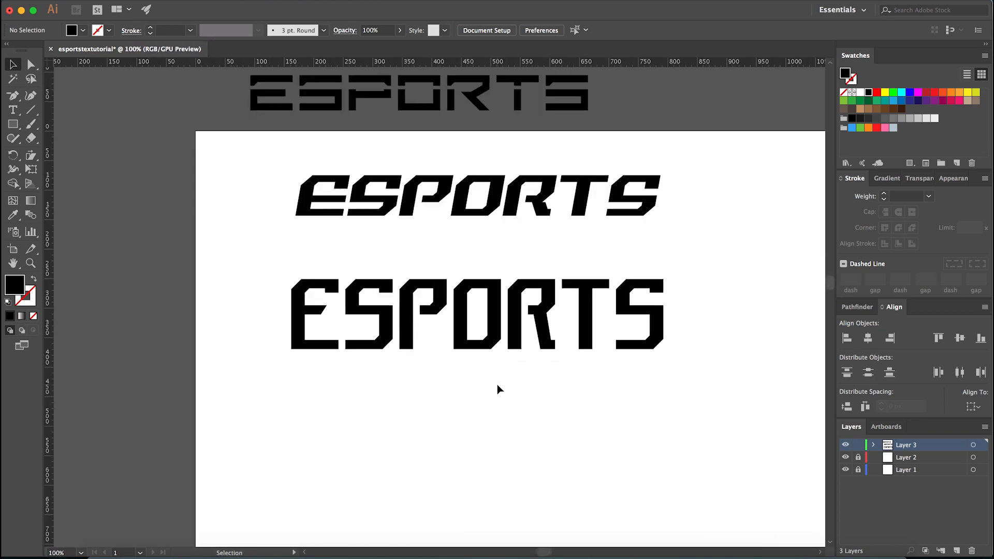
{"action": "left_click", "coordinate": [455, 357]}
{"action": "left_click", "coordinate": [417, 395]}
{"action": "scroll", "coordinate": [434, 404], "scroll_direction": "down", "scroll_amount": 2, "text": "alt"}
{"action": "scroll", "coordinate": [414, 396], "scroll_direction": "up", "scroll_amount": 1, "text": "alt"}
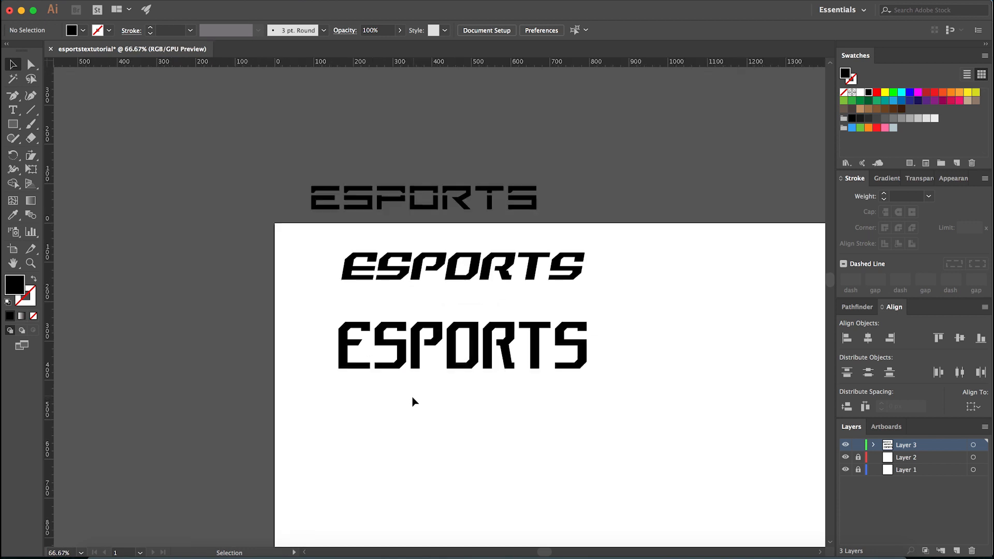
{"action": "scroll", "coordinate": [444, 391], "scroll_direction": "up", "scroll_amount": 1, "text": "alt"}
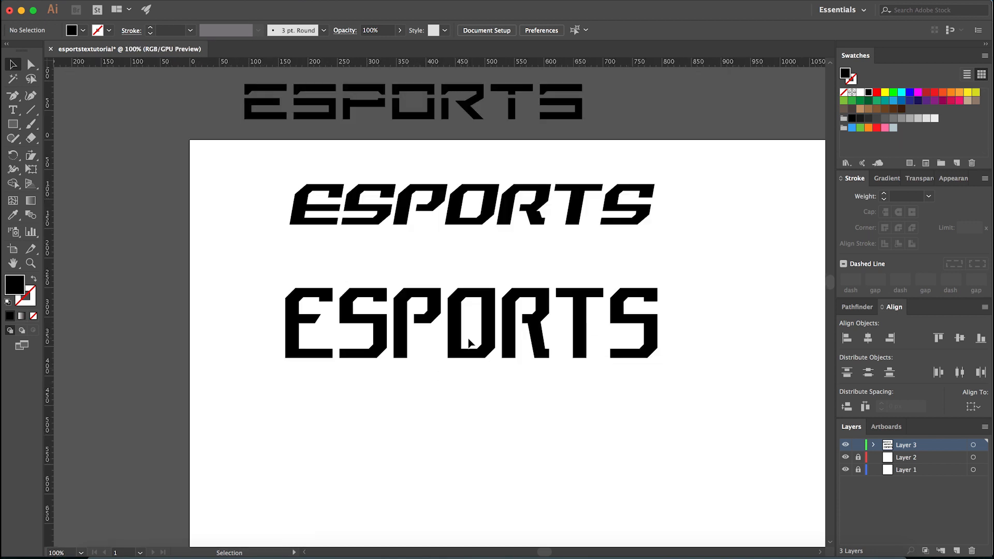
{"action": "scroll", "coordinate": [468, 343], "scroll_direction": "up", "scroll_amount": 1, "text": "alt"}
{"action": "scroll", "coordinate": [448, 392], "scroll_direction": "left", "scroll_amount": 3}
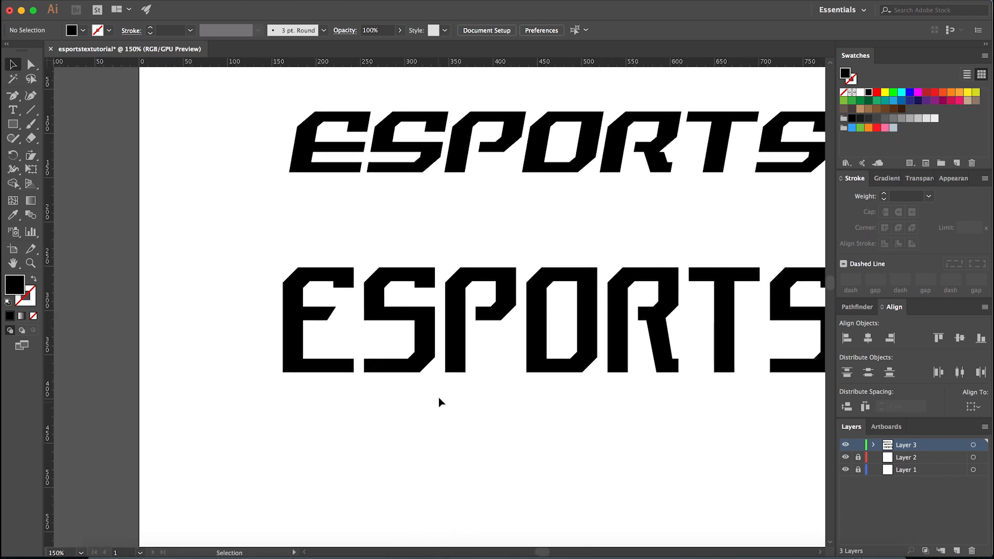
{"action": "scroll", "coordinate": [417, 381], "scroll_direction": "down", "scroll_amount": 1, "text": "alt"}
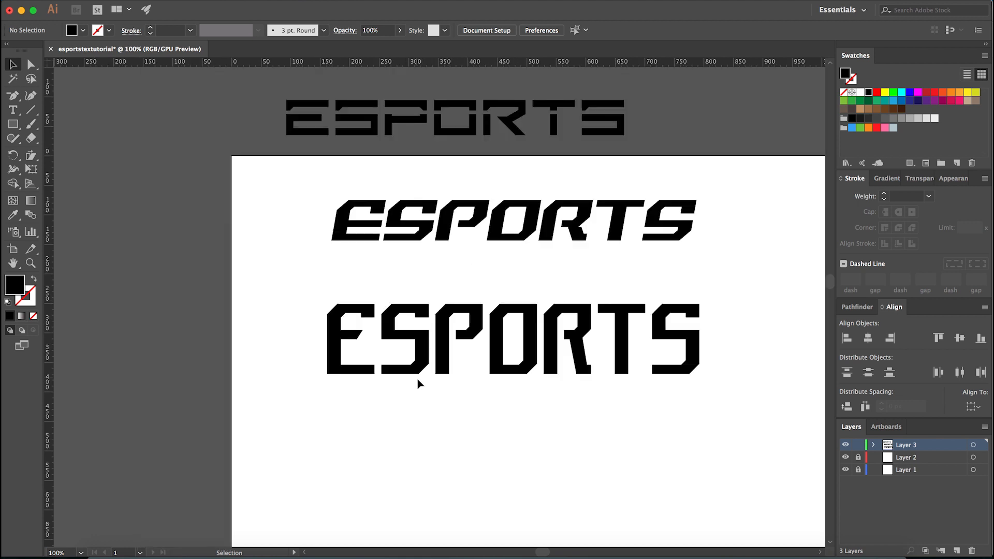
{"action": "scroll", "coordinate": [579, 357], "scroll_direction": "right", "scroll_amount": 3}
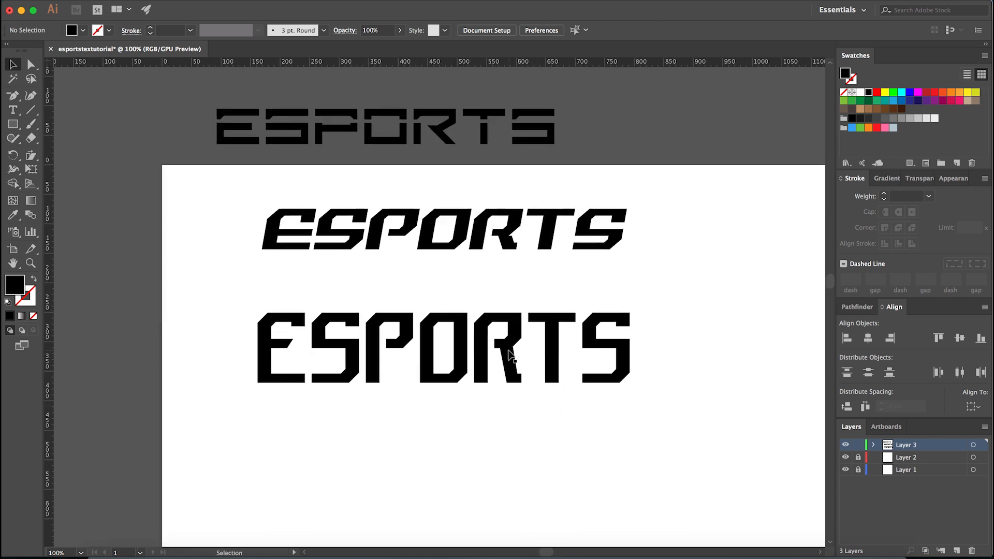
{"action": "key", "text": "super+equal"}
{"action": "key", "text": "a"}
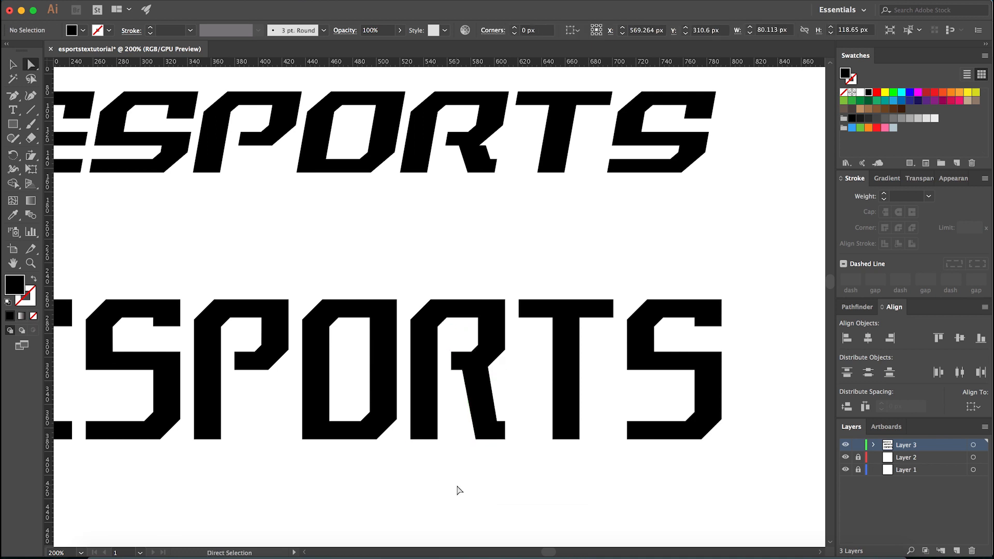
{"action": "key", "text": "v"}
{"action": "scroll", "coordinate": [459, 491], "scroll_direction": "down", "scroll_amount": 2, "text": "alt"}
{"action": "scroll", "coordinate": [266, 412], "scroll_direction": "up", "scroll_amount": 2, "text": "alt"}
{"action": "left_click_drag", "start_coordinate": [517, 502], "coordinate": [375, 468]}
{"action": "scroll", "coordinate": [382, 466], "scroll_direction": "down", "scroll_amount": 2, "text": "alt"}
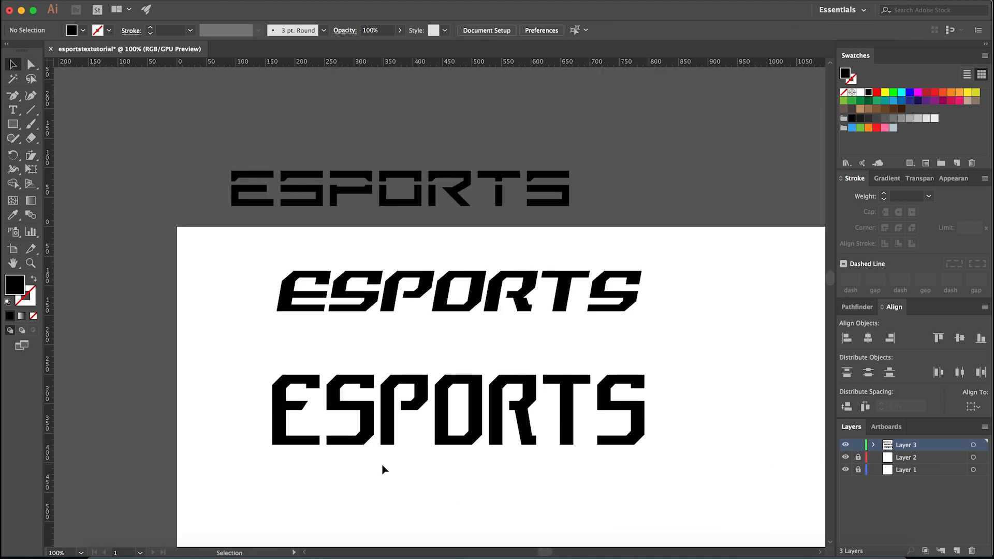
- Trace the short downward serif on the final S's upper arm as a closed Pen path and fill it blue
{"action": "key", "text": "m"}
{"action": "scroll", "coordinate": [644, 381], "scroll_direction": "up", "scroll_amount": 8, "text": "alt"}
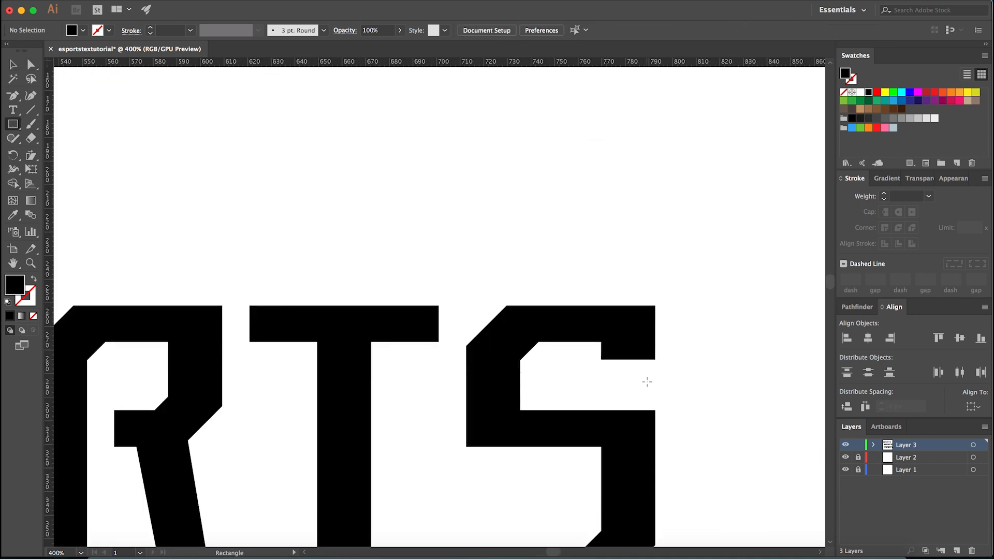
{"action": "key", "text": "p"}
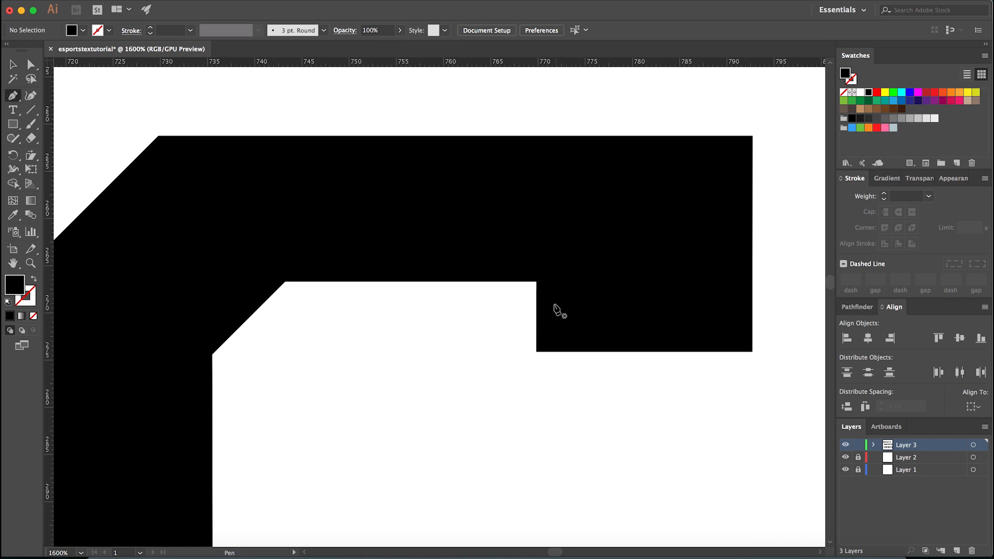
{"action": "left_click", "coordinate": [536, 282]}
{"action": "left_click", "coordinate": [537, 352]}
{"action": "left_click", "coordinate": [752, 353]}
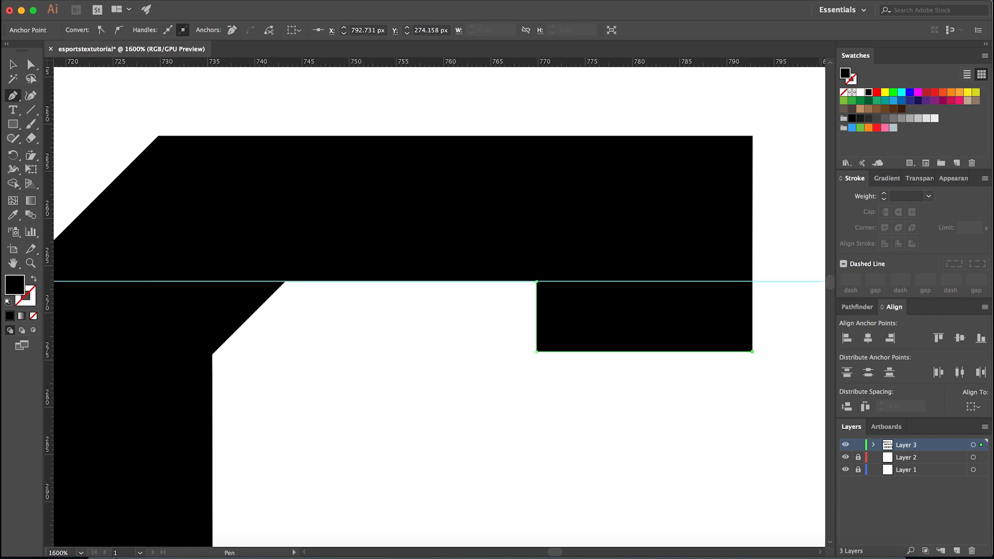
{"action": "left_click", "coordinate": [752, 281]}
{"action": "left_click", "coordinate": [536, 282]}
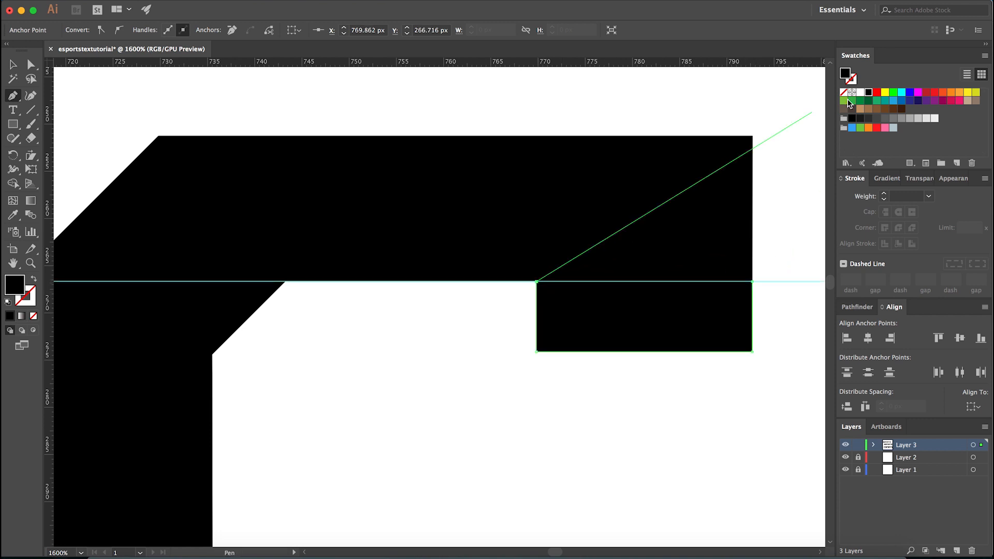
{"action": "left_click", "coordinate": [851, 127]}
{"action": "left_click", "coordinate": [852, 310]}
{"action": "left_click", "coordinate": [848, 339]}
{"action": "key", "text": "v"}
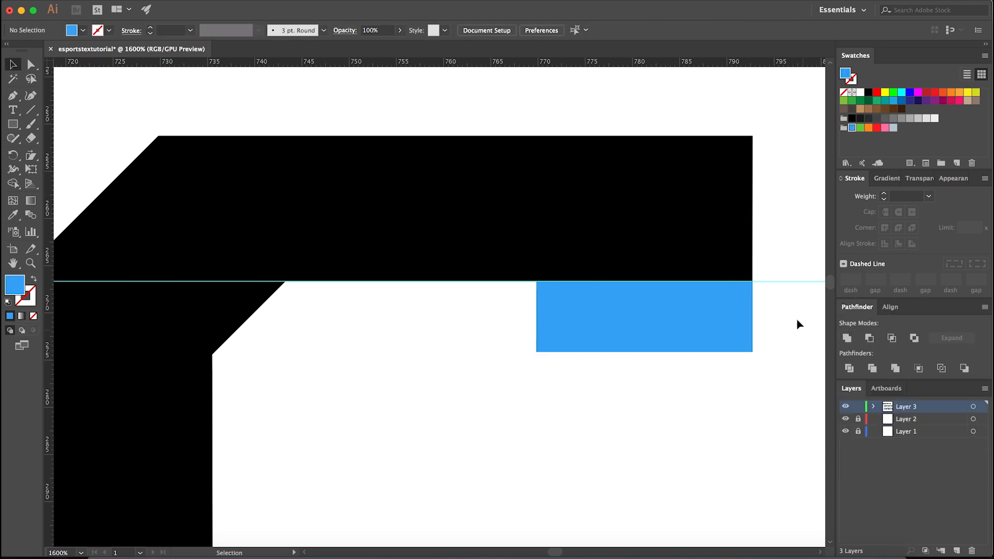
{"action": "left_click", "coordinate": [802, 330]}
- Ungroup the reshaped ESPORTS lettering
{"action": "scroll", "coordinate": [785, 310], "scroll_direction": "down", "scroll_amount": 4}
{"action": "left_click_drag", "start_coordinate": [766, 426], "coordinate": [735, 338]}
{"action": "mouse_move", "coordinate": [709, 228]}
{"action": "left_mouse_down"}
{"action": "mouse_move", "coordinate": [683, 284]}
{"action": "mouse_move", "coordinate": [587, 416]}
{"action": "left_mouse_up"}
{"action": "left_click", "coordinate": [527, 469]}
{"action": "left_click", "coordinate": [601, 303]}
{"action": "right_click", "coordinate": [532, 293]}
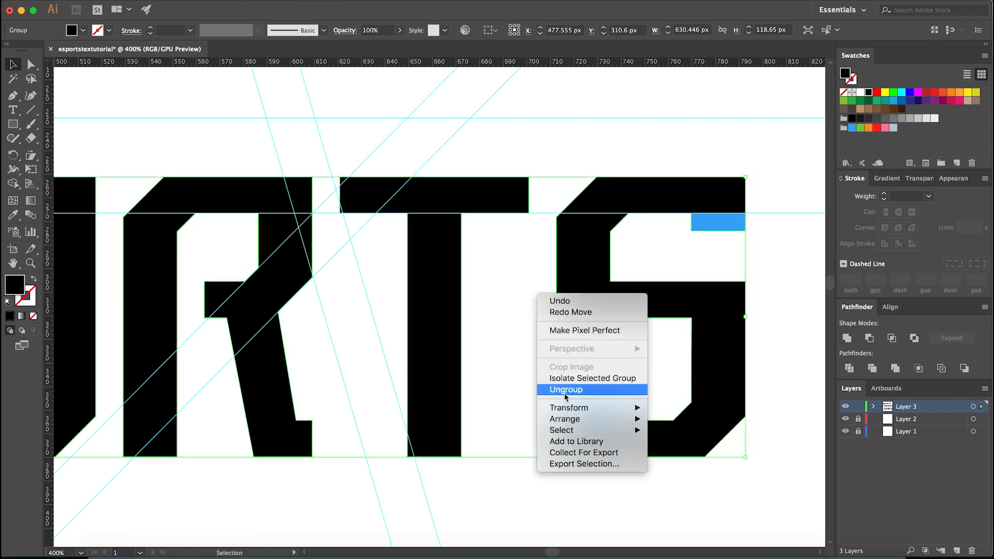
{"action": "left_click", "coordinate": [588, 386]}
{"action": "left_click", "coordinate": [527, 362]}
- Duplicate the blue block above the final S's lower bar and align its left edge with the S
{"action": "left_click_drag", "start_coordinate": [534, 302], "coordinate": [594, 429]}
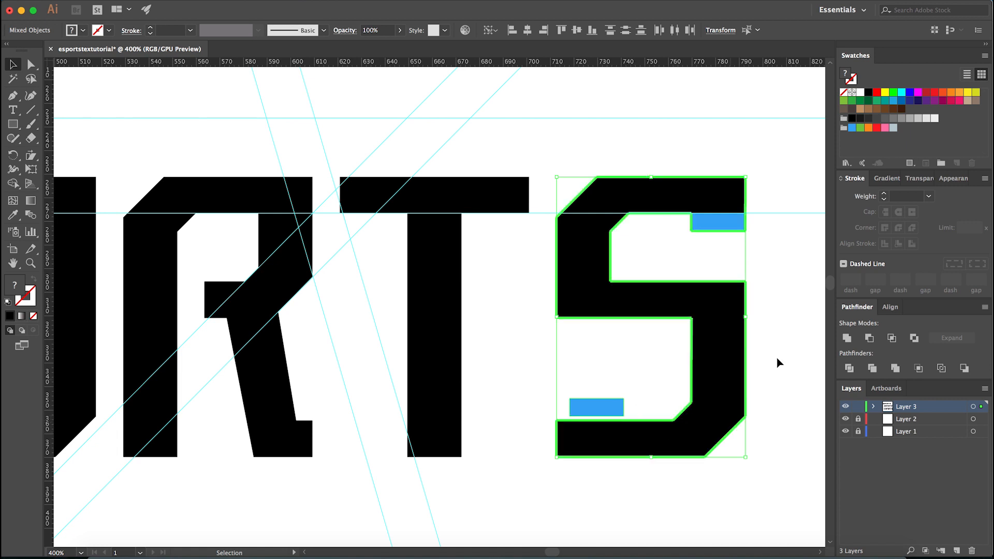
{"action": "left_click", "coordinate": [892, 307]}
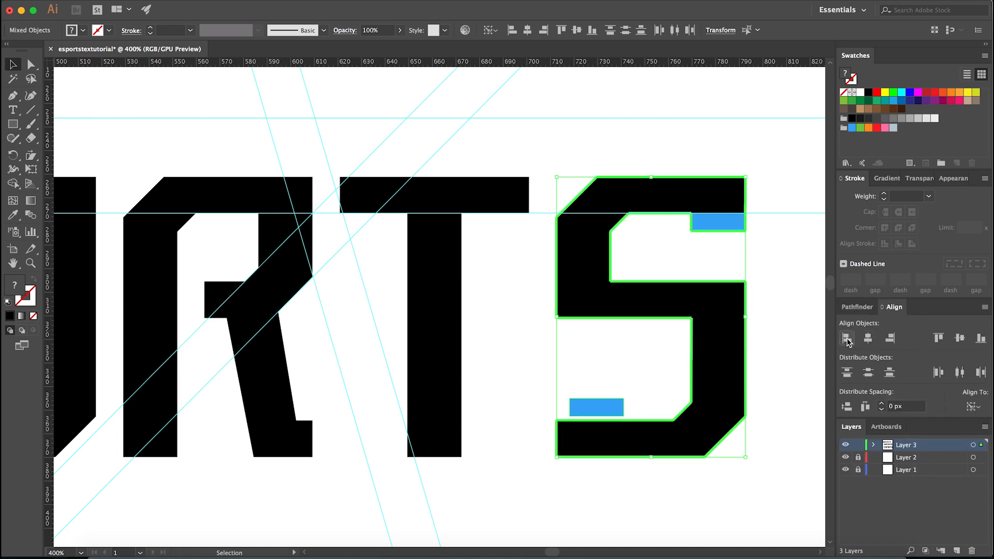
{"action": "left_click", "coordinate": [846, 338]}
{"action": "left_click", "coordinate": [623, 366]}
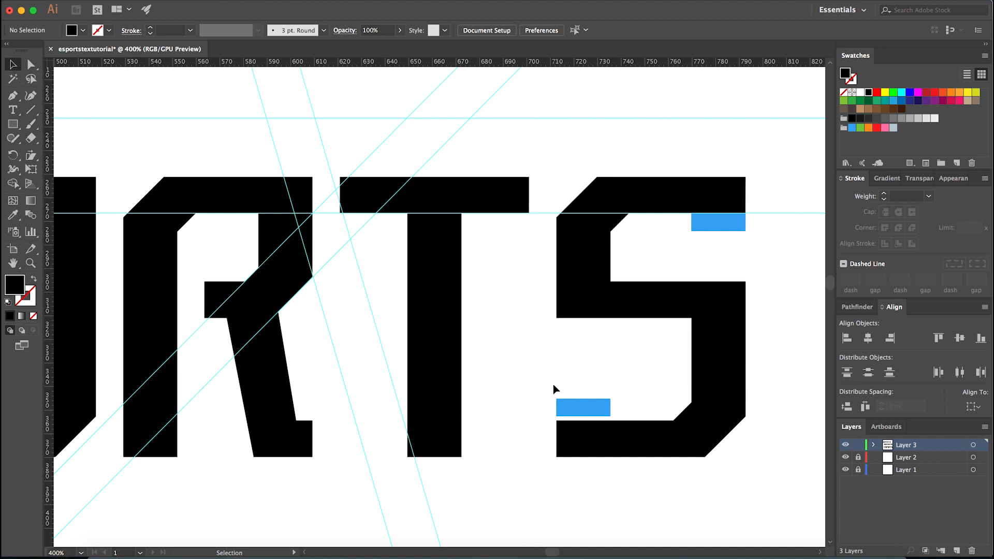
- Fit the blue block flush onto the upper edge of the final S's lower bar
{"action": "left_click", "coordinate": [577, 412]}
{"action": "scroll", "coordinate": [577, 414], "scroll_direction": "up", "scroll_amount": 5}
{"action": "left_click_drag", "start_coordinate": [564, 337], "coordinate": [511, 392]}
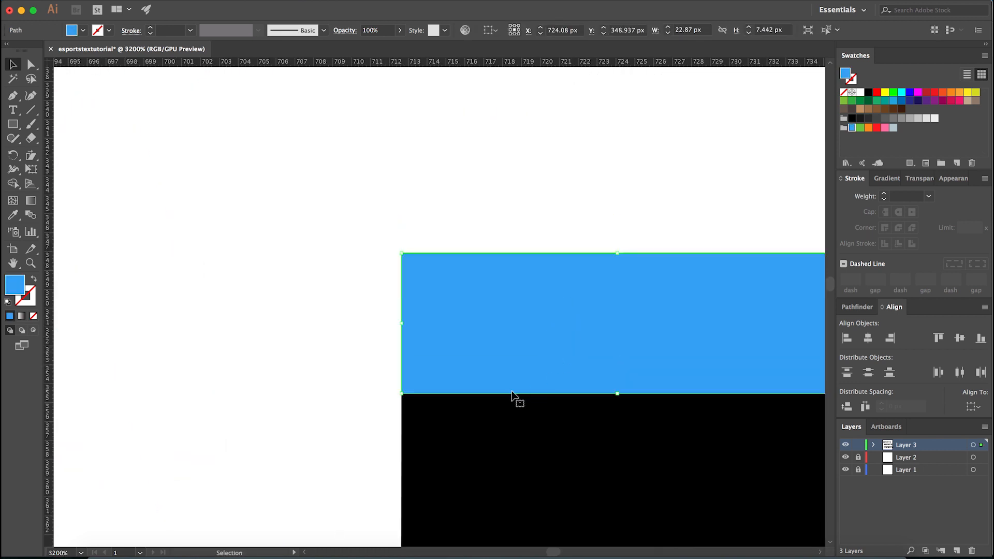
{"action": "scroll", "coordinate": [412, 398], "scroll_direction": "down", "scroll_amount": 4}
{"action": "left_click", "coordinate": [388, 406]}
- Delete the original blue block on the final S's upper serif
{"action": "scroll", "coordinate": [396, 390], "scroll_direction": "down", "scroll_amount": 4}
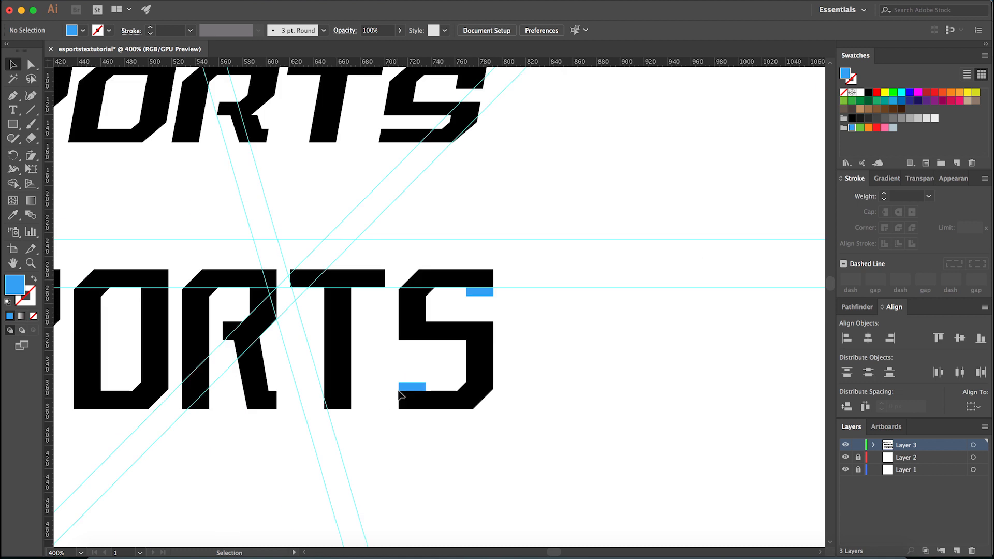
{"action": "left_click", "coordinate": [479, 292]}
{"action": "scroll", "coordinate": [483, 290], "scroll_direction": "up", "scroll_amount": 2}
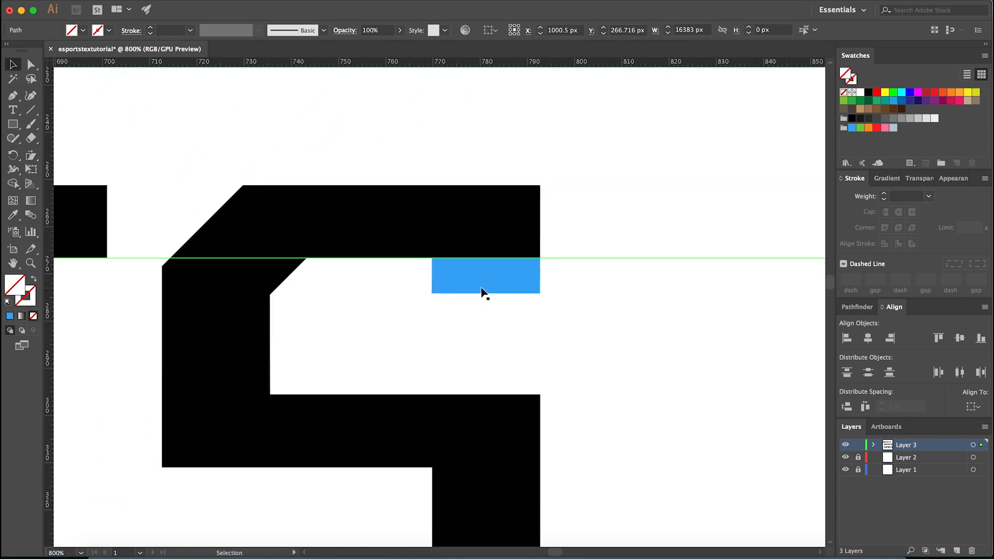
{"action": "key", "text": "Delete"}
- Duplicate the remaining blue block into the gap between the T and the final S, keeping a single spare copy
{"action": "left_click_drag", "start_coordinate": [366, 469], "coordinate": [295, 470]}
{"action": "left_click_drag", "start_coordinate": [346, 438], "coordinate": [369, 481]}
{"action": "left_click", "coordinate": [400, 432]}
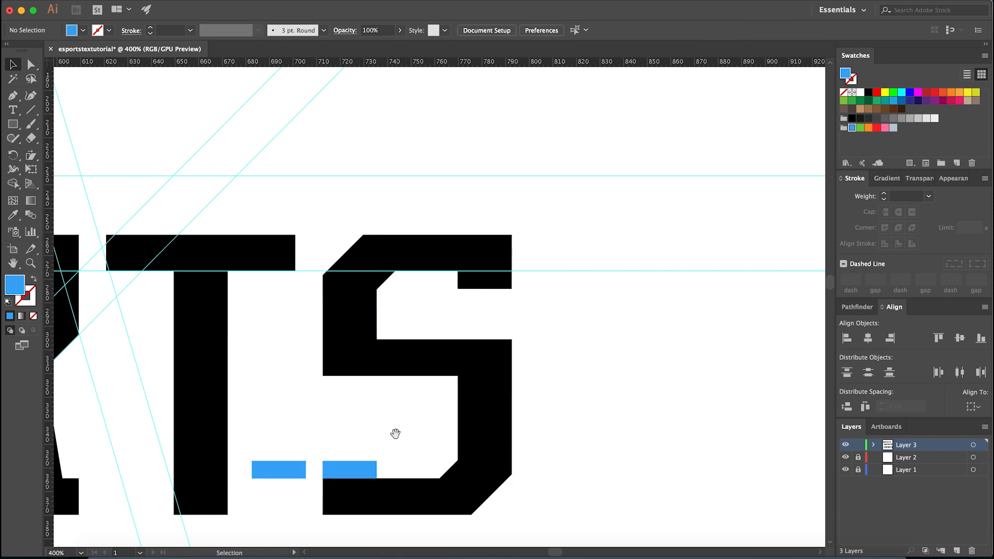
{"action": "left_click_drag", "start_coordinate": [401, 433], "coordinate": [501, 407]}
{"action": "left_click_drag", "start_coordinate": [458, 446], "coordinate": [380, 378]}
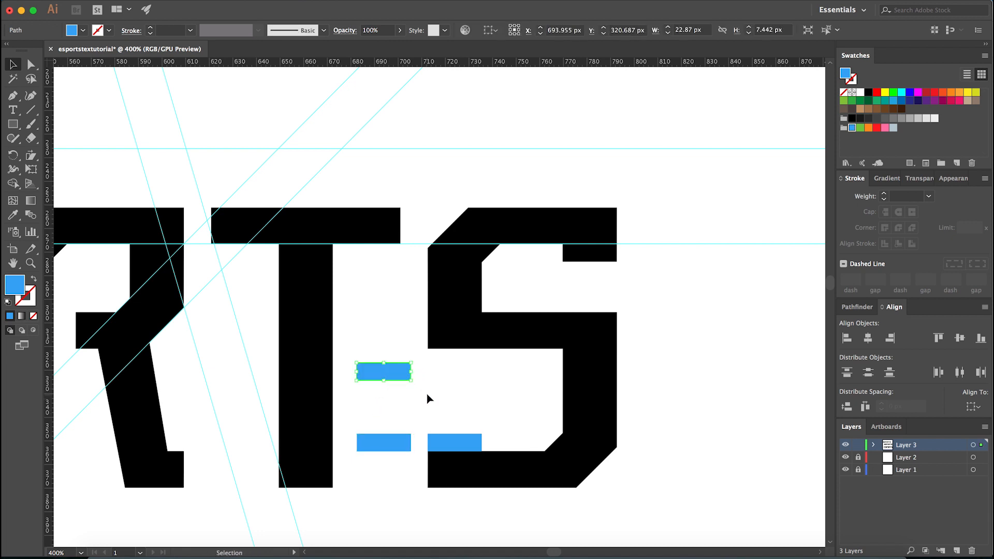
{"action": "key", "text": "Delete"}
- Unite the blue block with the final S as its lower serif and recolour the letter black
{"action": "left_click_drag", "start_coordinate": [449, 404], "coordinate": [505, 466]}
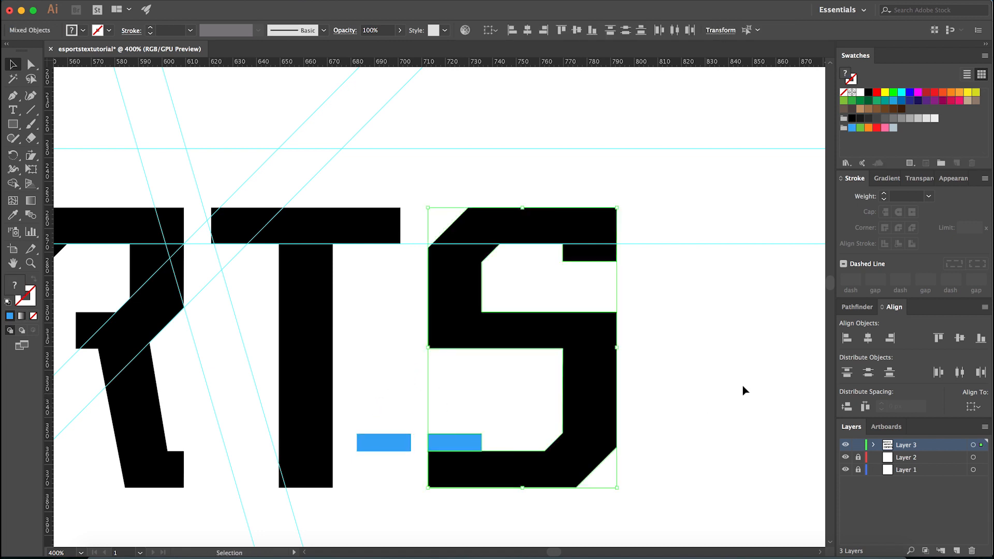
{"action": "left_click", "coordinate": [853, 310]}
{"action": "left_click", "coordinate": [847, 337]}
{"action": "key", "text": "i"}
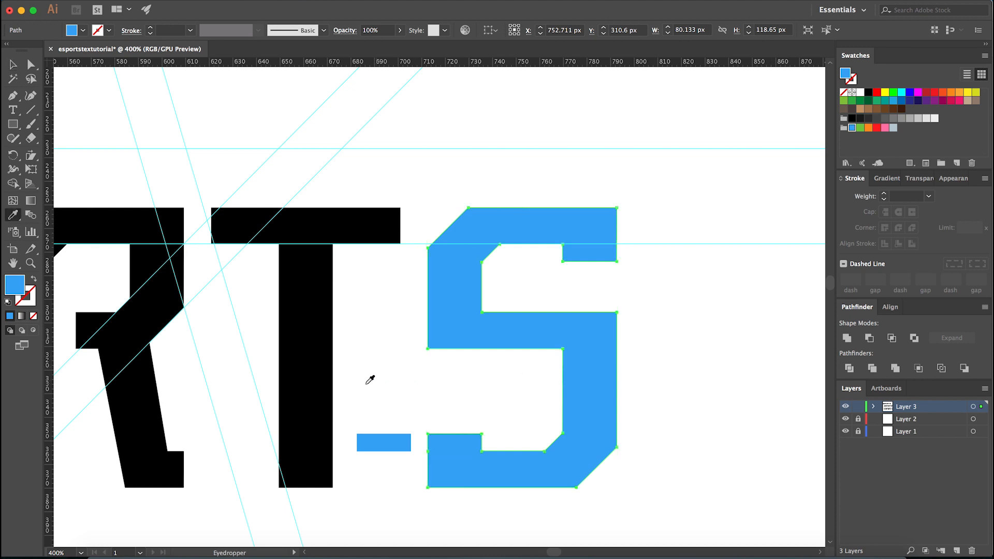
{"action": "left_click", "coordinate": [325, 386]}
{"action": "key", "text": "v"}
{"action": "left_click", "coordinate": [528, 400]}
- Move the spare blue block onto the end of the E's lower bar and align its right edge with the E
{"action": "key", "text": "super+minus"}
{"action": "key", "text": "super+minus"}
{"action": "key", "text": "space"}
{"action": "left_click_drag", "start_coordinate": [477, 351], "coordinate": [666, 382]}
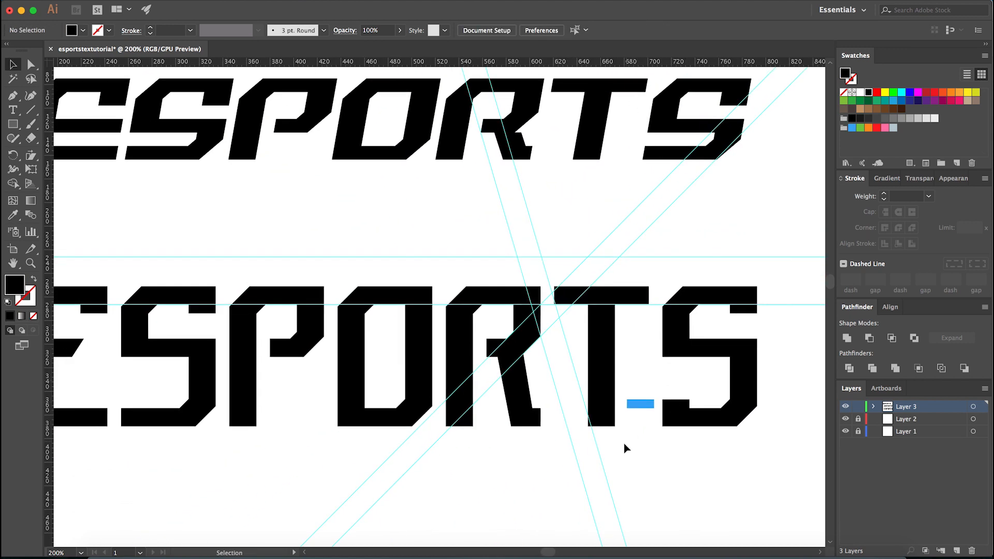
{"action": "left_click_drag", "start_coordinate": [738, 401], "coordinate": [195, 407]}
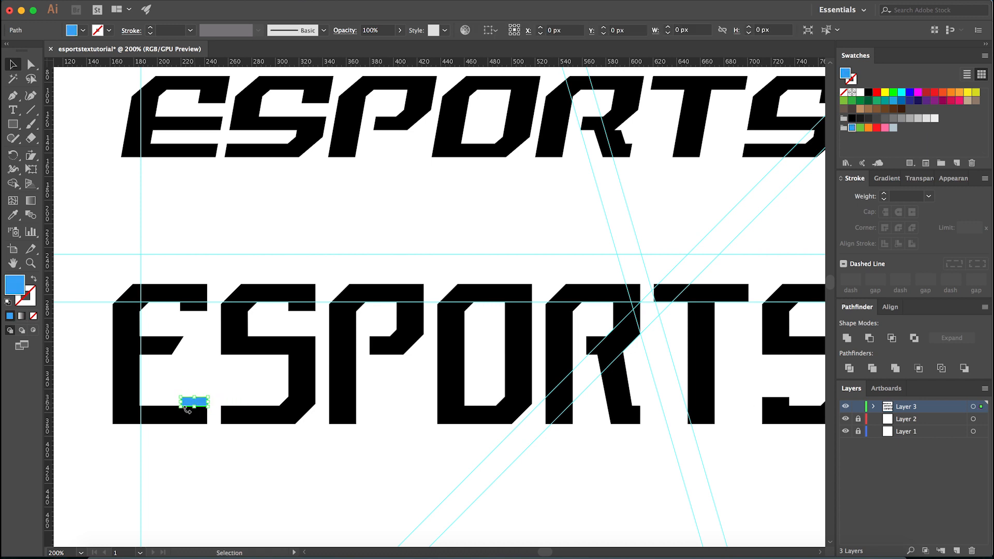
{"action": "key", "text": "super+equal"}
{"action": "left_click_drag", "start_coordinate": [162, 373], "coordinate": [210, 422]}
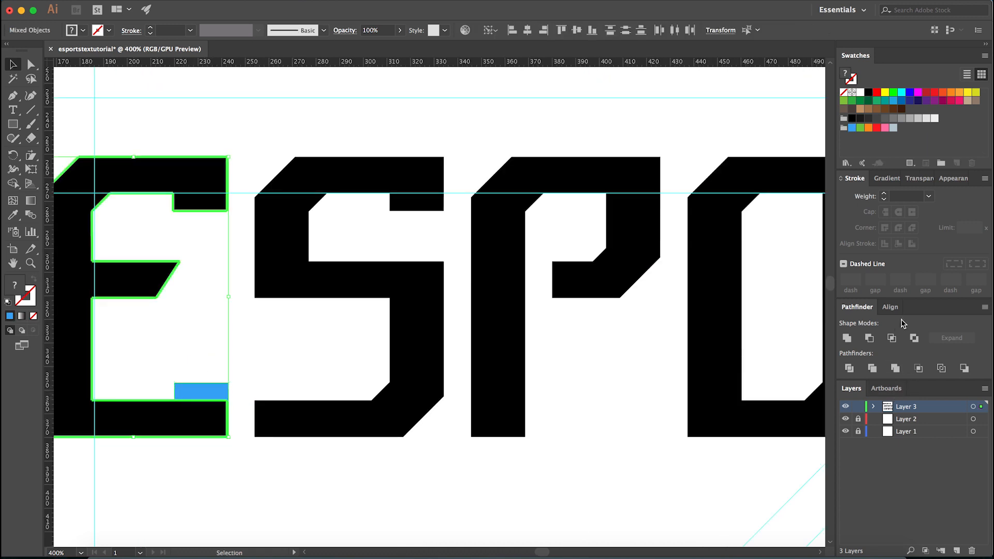
{"action": "left_click", "coordinate": [891, 307]}
{"action": "left_click", "coordinate": [888, 343]}
{"action": "left_click", "coordinate": [398, 455]}
- Unite the blue block with the E as its lower serif and recolour the letter black
{"action": "left_click_drag", "start_coordinate": [191, 353], "coordinate": [212, 416]}
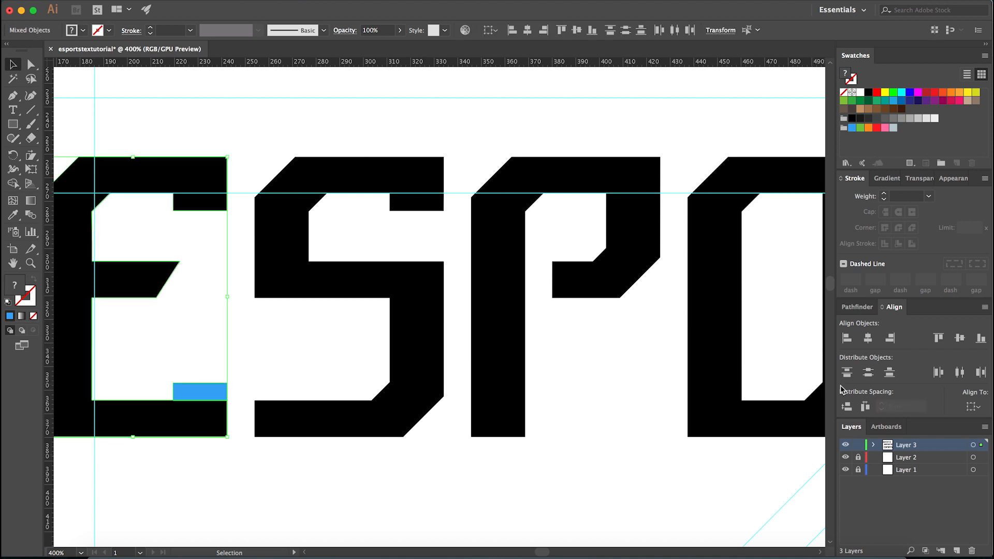
{"action": "left_click", "coordinate": [857, 307]}
{"action": "left_click", "coordinate": [848, 338]}
{"action": "key", "text": "o"}
{"action": "key", "text": "i"}
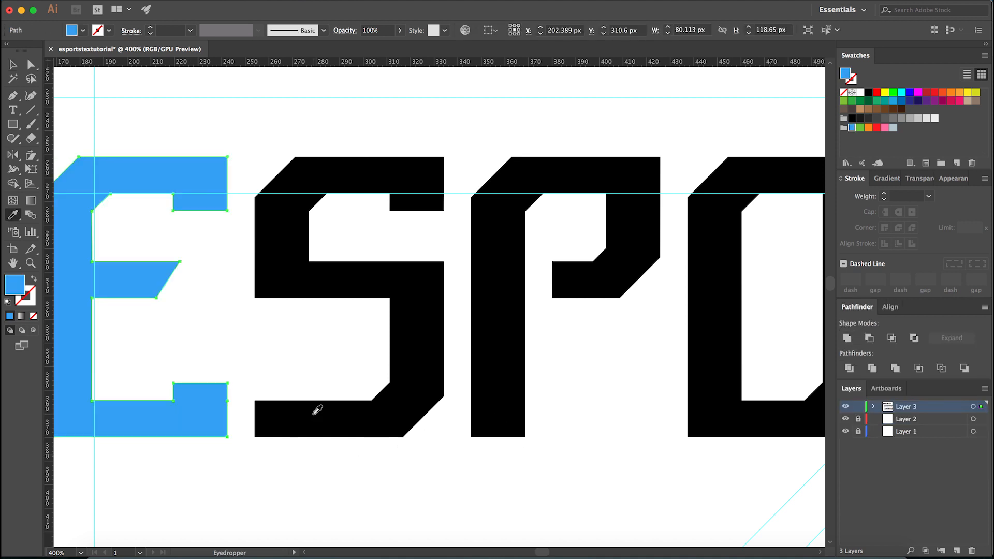
{"action": "left_click", "coordinate": [309, 416]}
{"action": "scroll", "coordinate": [310, 417], "scroll_direction": "down", "scroll_amount": 2}
{"action": "key", "text": "v"}
{"action": "left_click", "coordinate": [380, 456]}
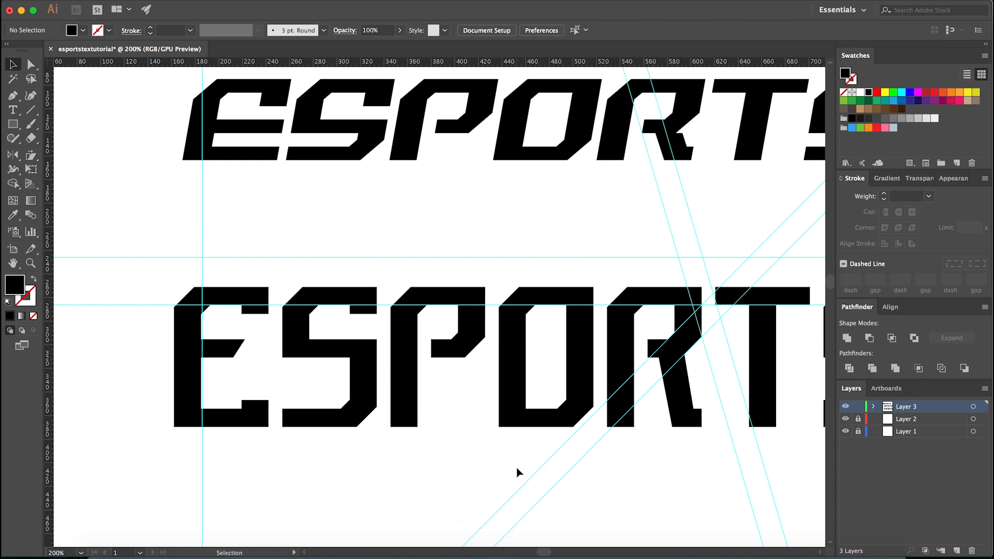
- Place a copy of the reshaped final S over the first S and recolour the copy orange
{"action": "scroll", "coordinate": [517, 473], "scroll_direction": "down", "scroll_amount": 2}
{"action": "left_click", "coordinate": [701, 451]}
{"action": "left_click_drag", "start_coordinate": [701, 450], "coordinate": [422, 455]}
{"action": "scroll", "coordinate": [421, 455], "scroll_direction": "up", "scroll_amount": 3}
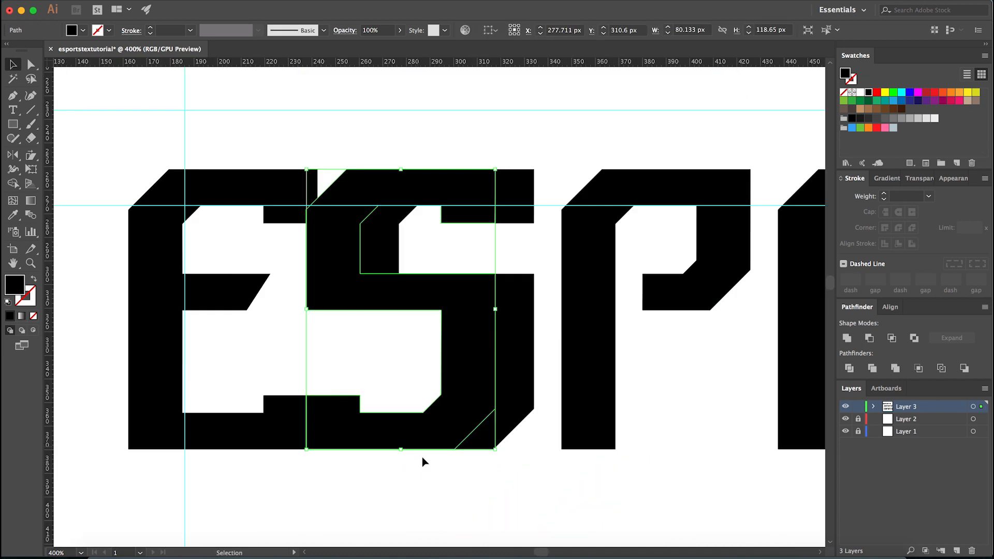
{"action": "left_click", "coordinate": [867, 129]}
- Align the orange S horizontally to the centre of the black S beneath it, using the black S as the key object
{"action": "left_click_drag", "start_coordinate": [406, 490], "coordinate": [511, 399]}
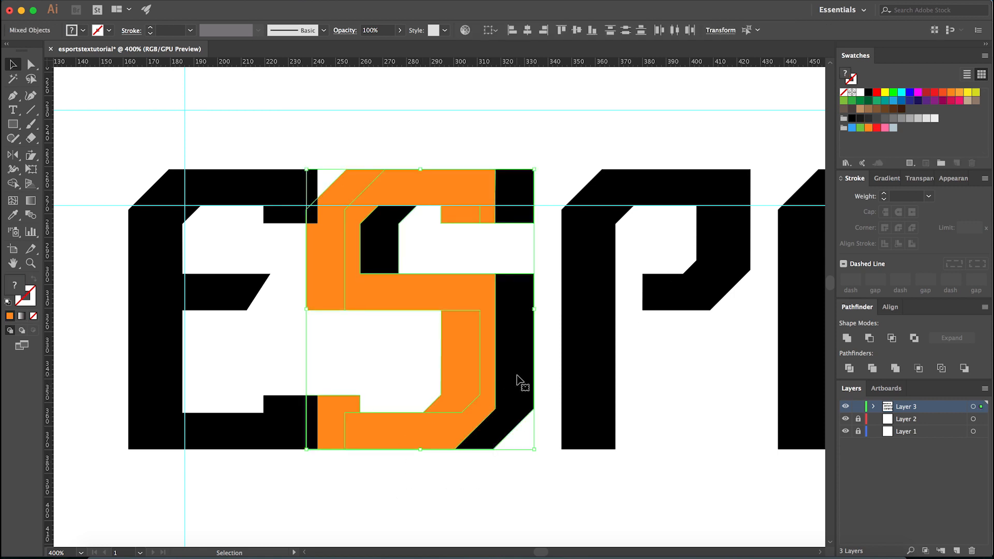
{"action": "left_click", "coordinate": [473, 477]}
{"action": "left_click_drag", "start_coordinate": [447, 481], "coordinate": [528, 363]}
{"action": "left_click", "coordinate": [890, 307]}
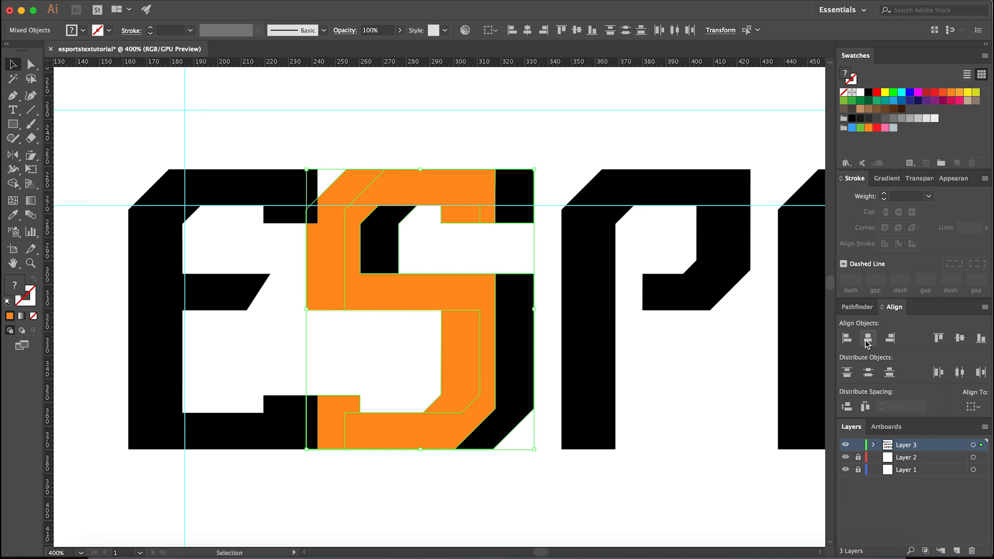
{"action": "left_click", "coordinate": [869, 338]}
{"action": "left_click", "coordinate": [472, 473]}
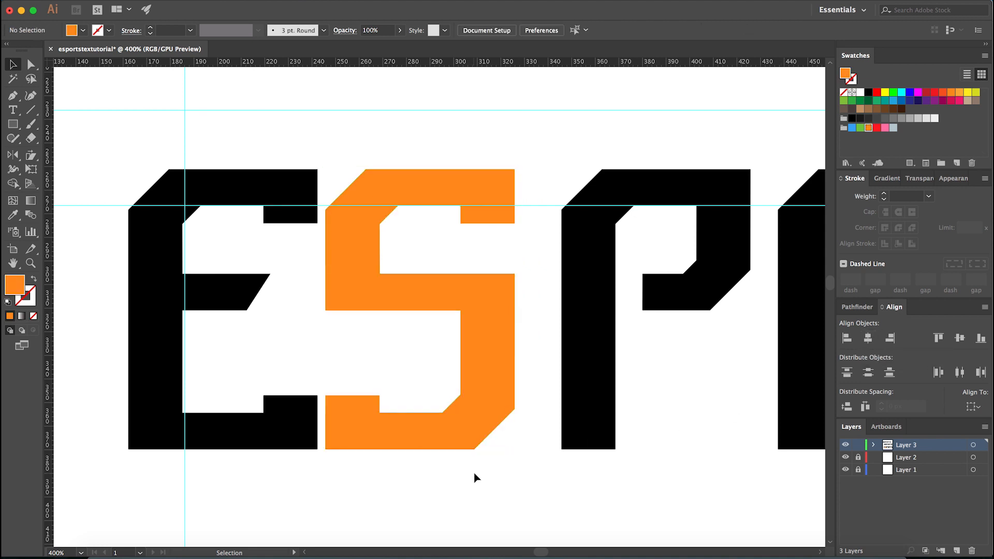
{"action": "key", "text": "super+z"}
{"action": "left_click", "coordinate": [526, 383]}
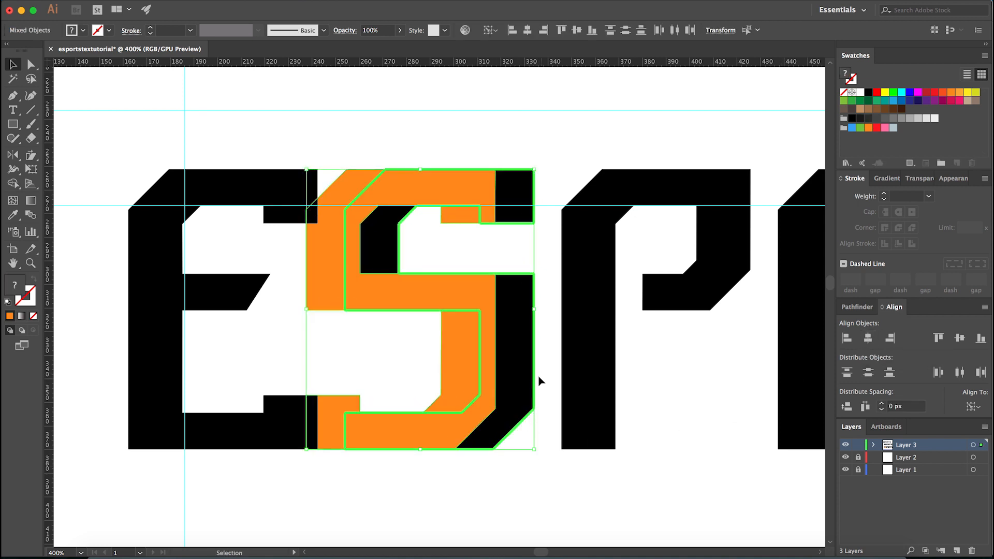
{"action": "left_click", "coordinate": [869, 339]}
{"action": "left_click", "coordinate": [479, 454]}
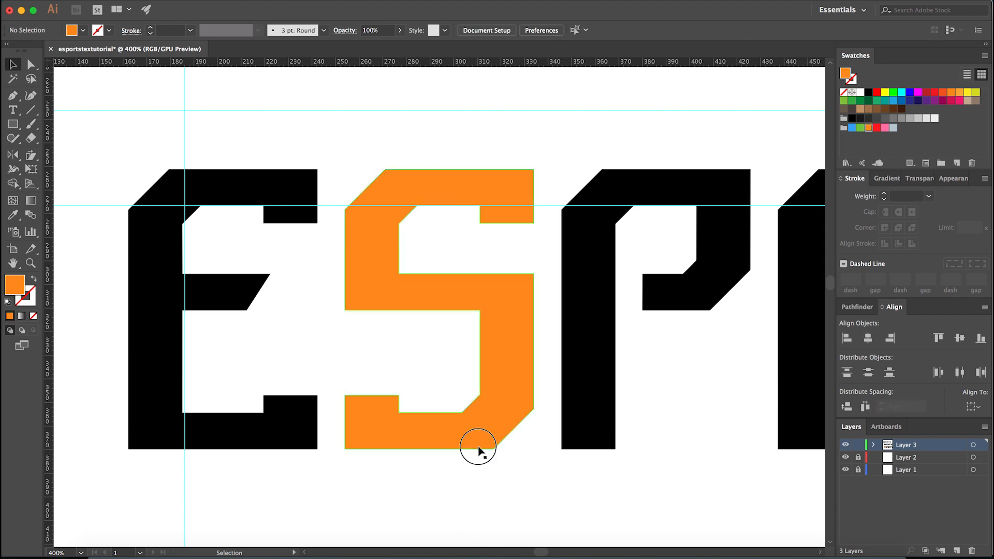
- Recolour the orange S black by sampling the fill of the neighbouring P
{"action": "left_click", "coordinate": [487, 430]}
{"action": "left_click", "coordinate": [472, 458]}
{"action": "left_click", "coordinate": [474, 443]}
{"action": "left_click", "coordinate": [467, 471]}
{"action": "left_click", "coordinate": [491, 432]}
{"action": "key", "text": "i"}
{"action": "left_click", "coordinate": [564, 424]}
{"action": "key", "text": "v"}
{"action": "left_click", "coordinate": [512, 485]}
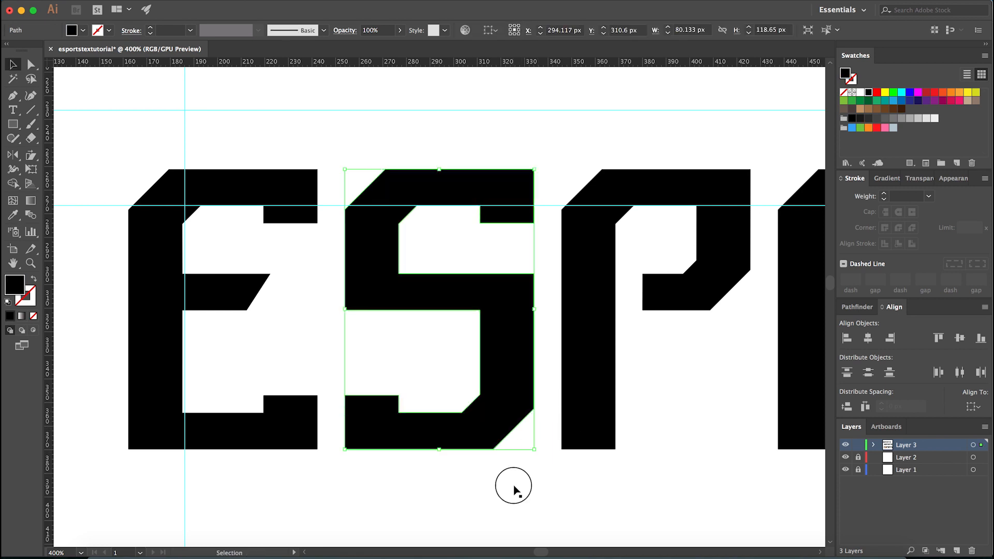
- Hide the guides and review the whole reshaped ESPORTS lettering beside the two reference versions above it
{"action": "scroll", "coordinate": [454, 494], "scroll_direction": "down", "scroll_amount": 4}
{"action": "left_click_drag", "start_coordinate": [455, 496], "coordinate": [439, 483]}
{"action": "key", "text": "super+semicolon"}
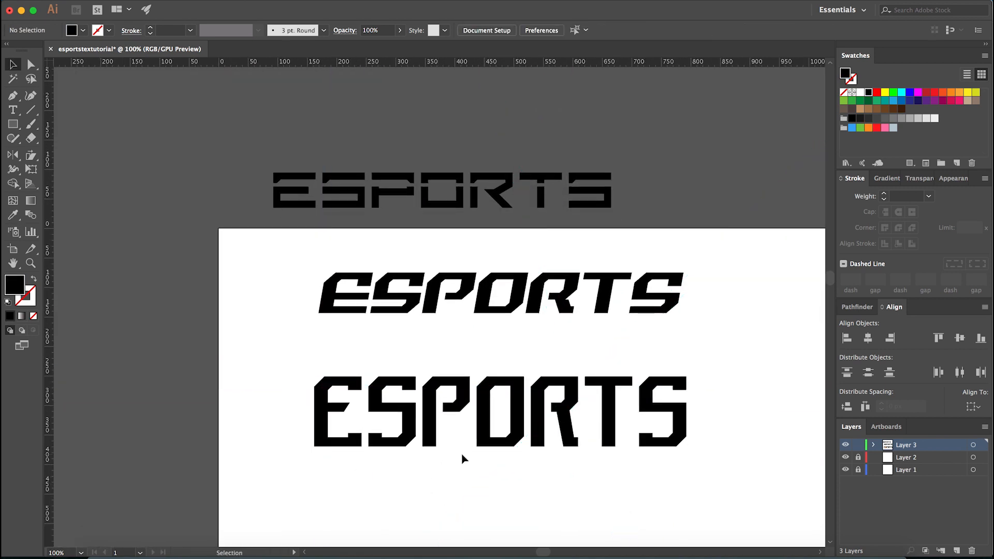
{"action": "scroll", "coordinate": [446, 469], "scroll_direction": "down", "scroll_amount": 2}
{"action": "scroll", "coordinate": [484, 491], "scroll_direction": "up", "scroll_amount": 2}
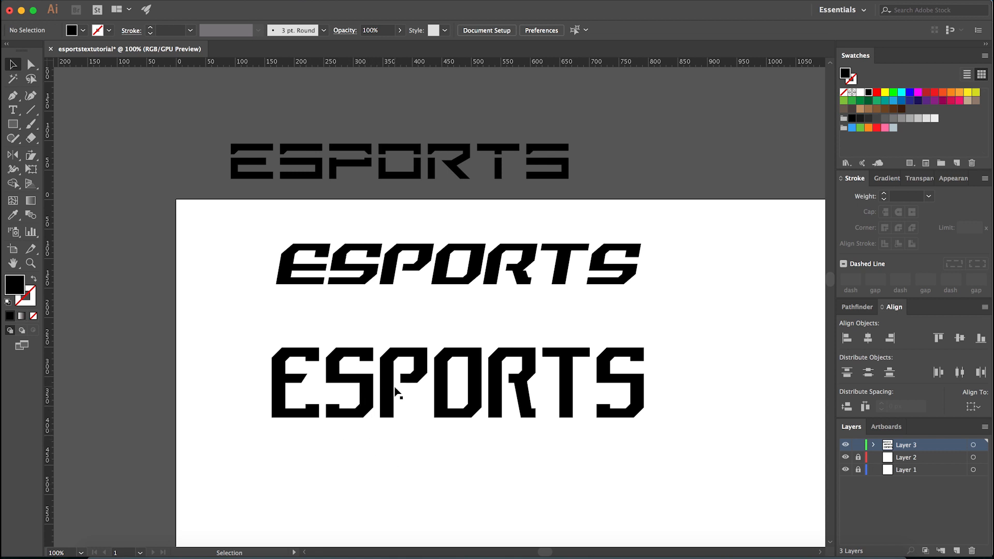
- Show the guides and draw a black circle about 10.9 px wide in the gap between the P's stem and bowl
{"action": "scroll", "coordinate": [395, 392], "scroll_direction": "up", "scroll_amount": 5}
{"action": "key", "text": "l"}
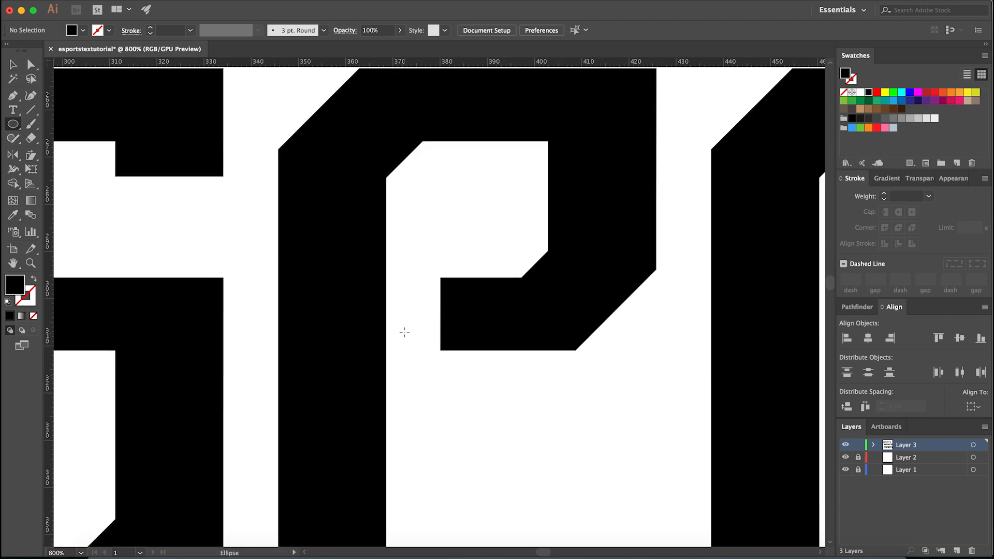
{"action": "scroll", "coordinate": [400, 322], "scroll_direction": "up", "scroll_amount": 2}
{"action": "scroll", "coordinate": [174, 311], "scroll_direction": "down", "scroll_amount": 2}
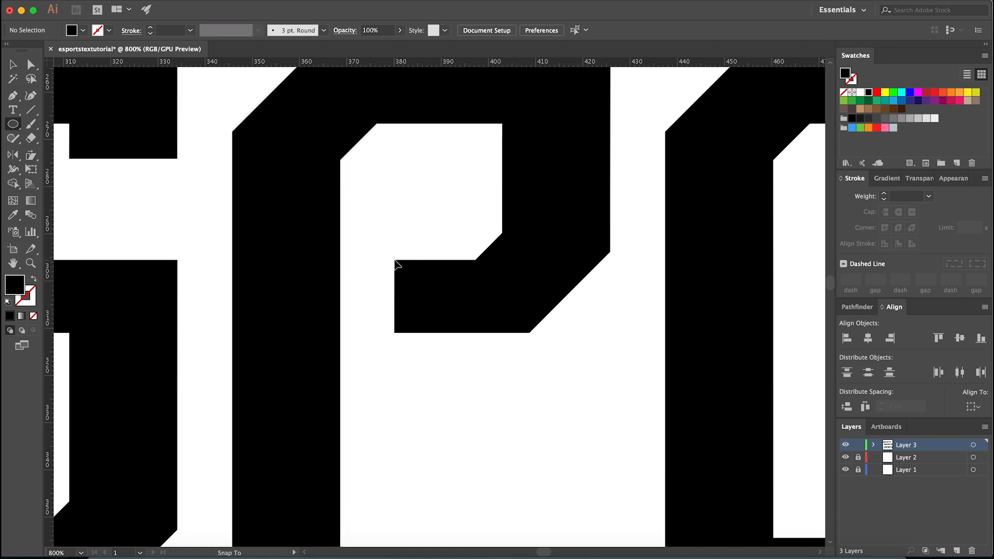
{"action": "key", "text": "super+semicolon"}
{"action": "key", "text": "v"}
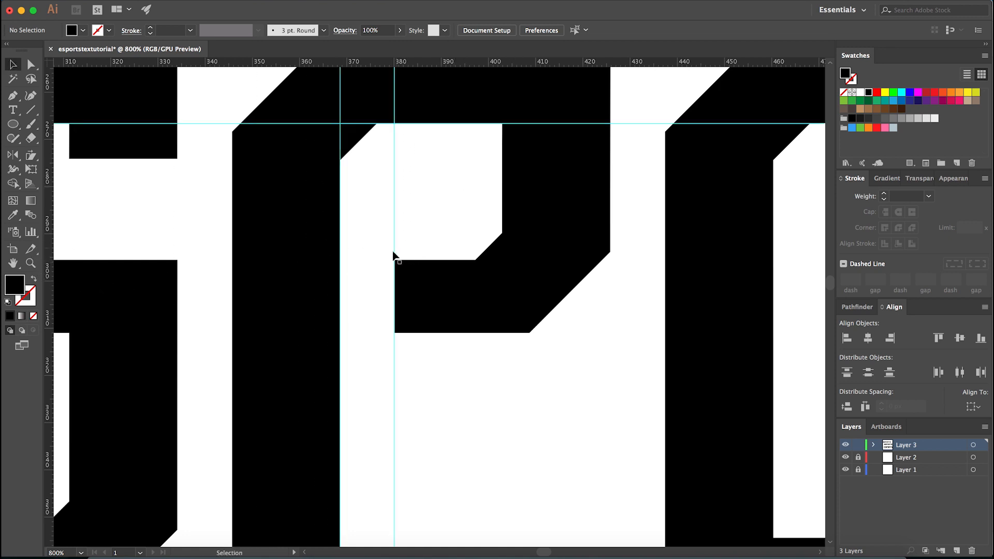
{"action": "key", "text": "l"}
{"action": "scroll", "coordinate": [368, 215], "scroll_direction": "up", "scroll_amount": 2}
{"action": "mouse_move", "coordinate": [432, 220]}
{"action": "left_mouse_down"}
{"action": "mouse_move", "coordinate": [329, 302]}
{"action": "mouse_move", "coordinate": [331, 322]}
{"action": "left_mouse_up"}
- Enlarge the circle to about 11.5 px so it spans the P's gap from guide to guide
{"action": "key", "text": "v"}
{"action": "scroll", "coordinate": [335, 271], "scroll_direction": "up", "scroll_amount": 1}
{"action": "scroll", "coordinate": [335, 271], "scroll_direction": "up", "scroll_amount": 2}
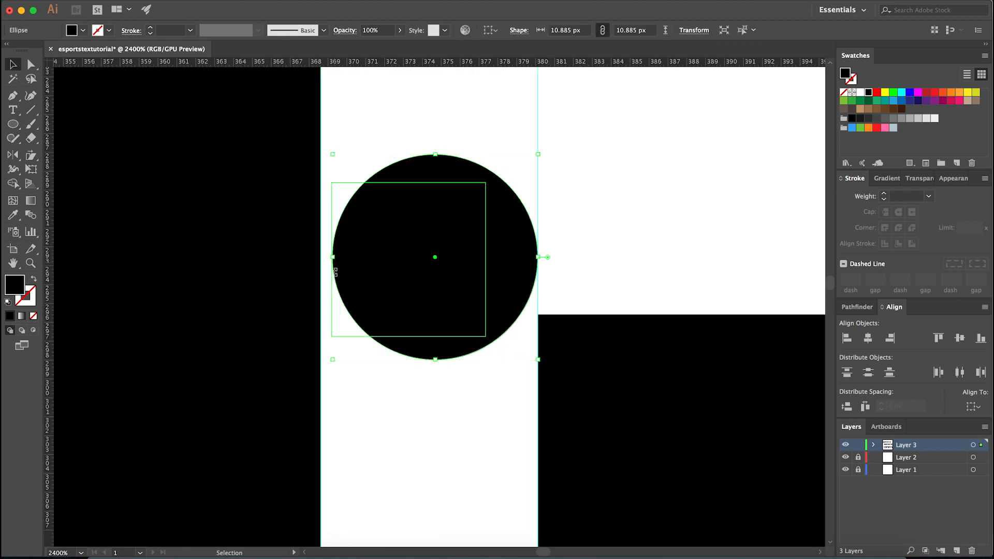
{"action": "left_click_drag", "start_coordinate": [337, 268], "coordinate": [317, 271]}
{"action": "scroll", "coordinate": [351, 281], "scroll_direction": "down", "scroll_amount": 3}
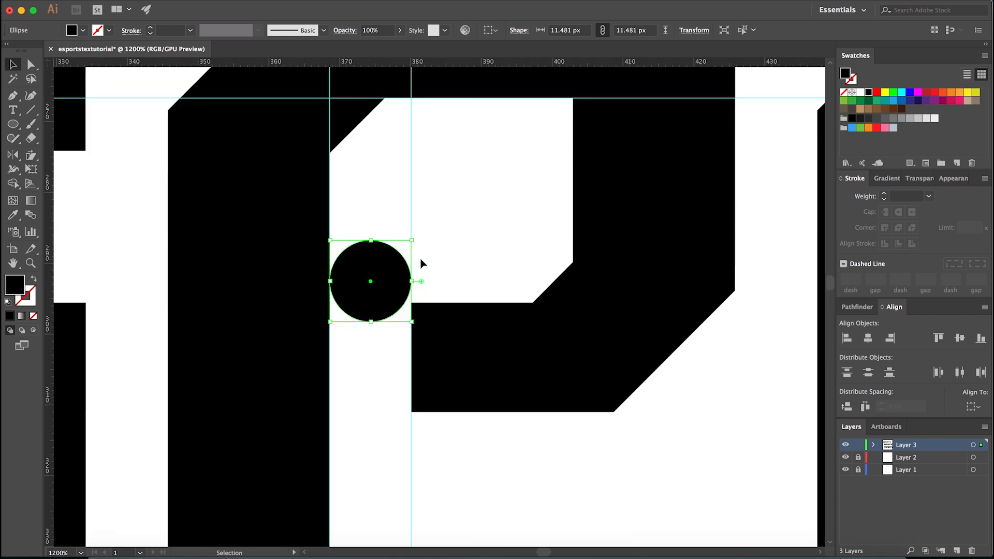
{"action": "key", "text": "m"}
{"action": "left_click_drag", "start_coordinate": [459, 178], "coordinate": [518, 258]}
{"action": "scroll", "coordinate": [538, 242], "scroll_direction": "up", "scroll_amount": 1}
{"action": "key", "text": "a"}
{"action": "left_click", "coordinate": [553, 240]}
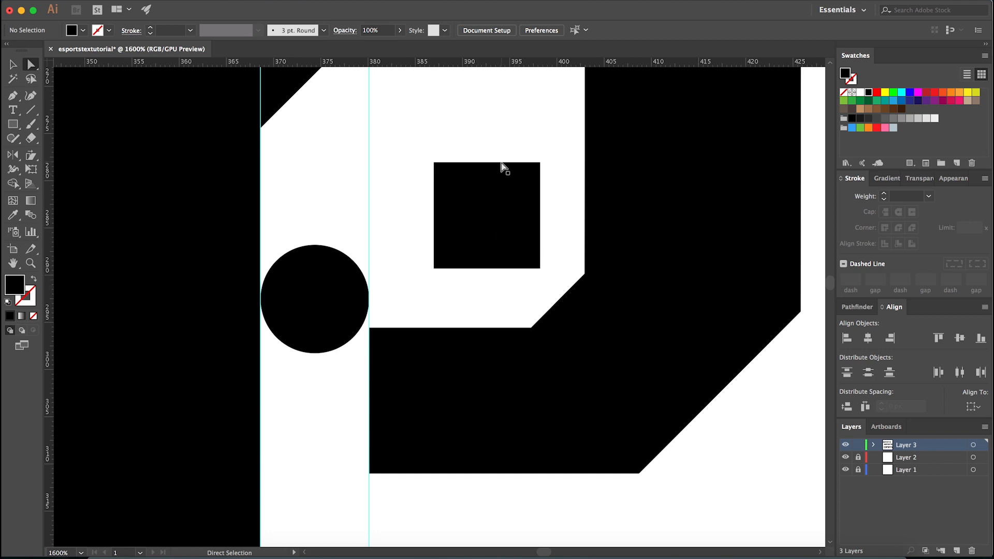
{"action": "left_click", "coordinate": [492, 220]}
{"action": "key", "text": "Delete"}
- Examine closely how the circle fits between the P's stem and the end of its bowl
{"action": "left_click", "coordinate": [329, 302]}
{"action": "scroll", "coordinate": [319, 300], "scroll_direction": "up", "scroll_amount": 1}
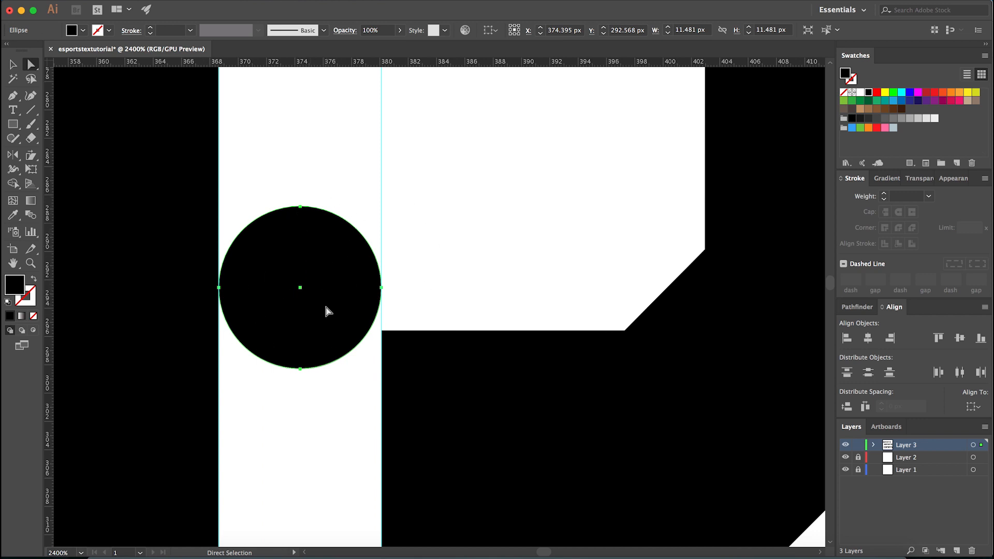
{"action": "left_click", "coordinate": [407, 283]}
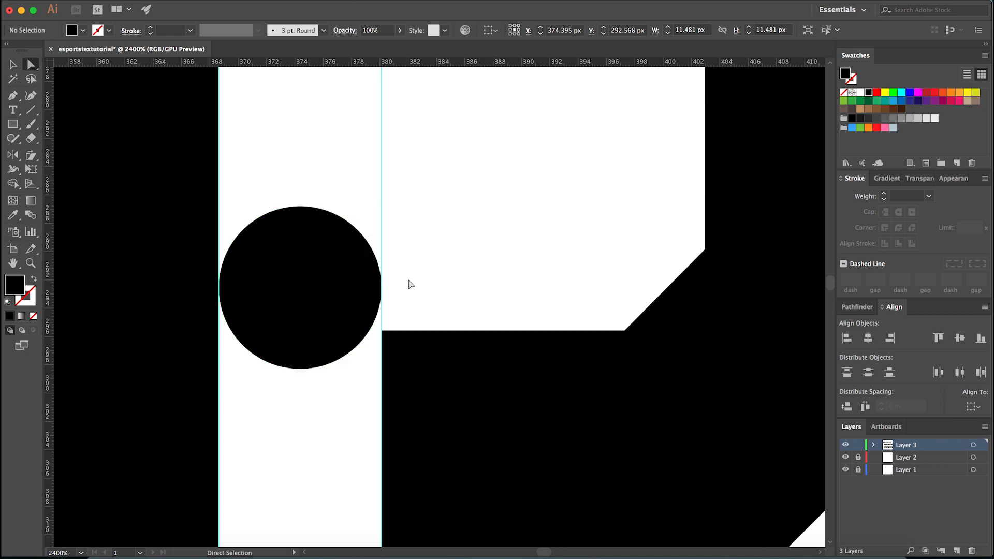
{"action": "scroll", "coordinate": [450, 273], "scroll_direction": "down", "scroll_amount": 2}
{"action": "key", "text": "v"}
{"action": "left_click", "coordinate": [384, 273]}
{"action": "scroll", "coordinate": [385, 272], "scroll_direction": "up", "scroll_amount": 4}
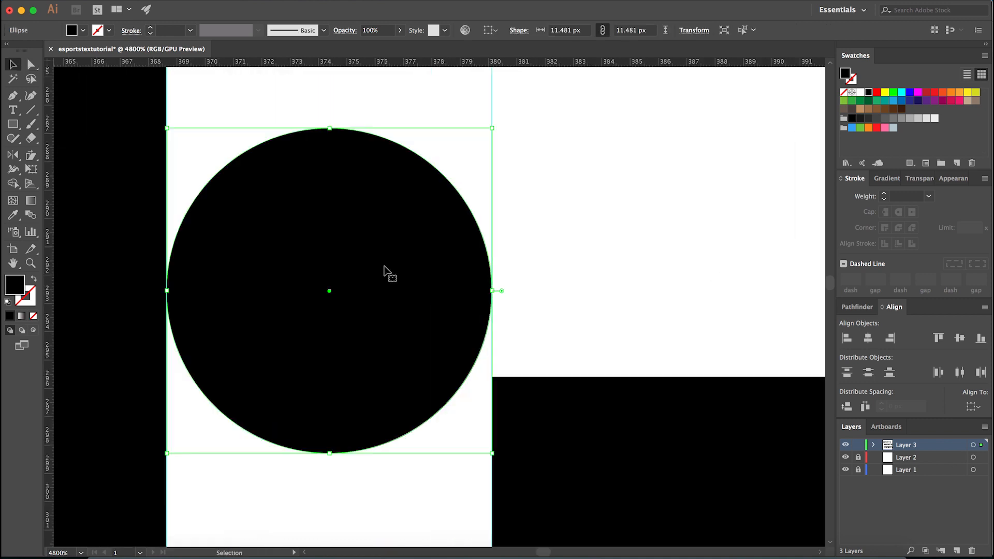
{"action": "left_click", "coordinate": [597, 257]}
- Copy the spacer circle onto the E's middle bar and place a vertical guide at the inner edge of the E's stem
{"action": "scroll", "coordinate": [597, 257], "scroll_direction": "down", "scroll_amount": 5}
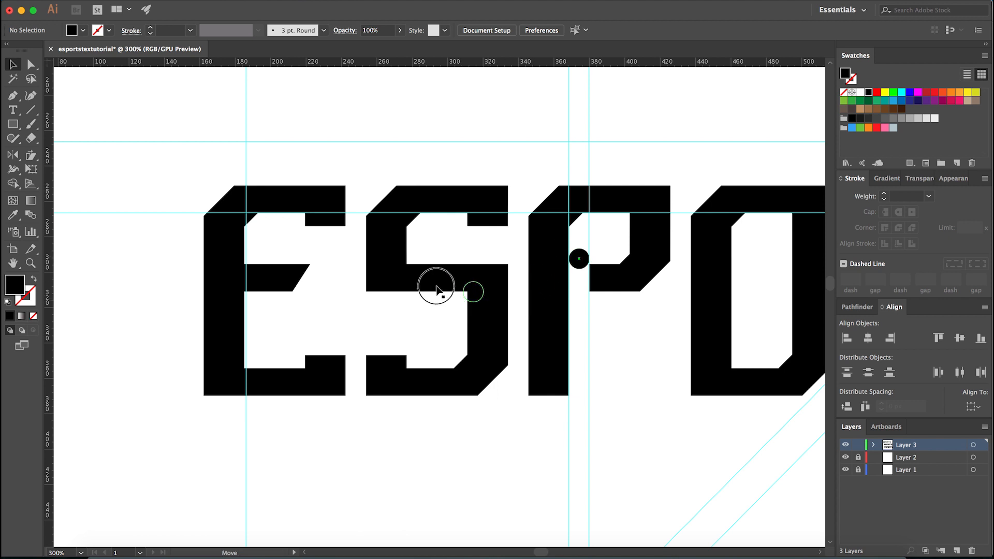
{"action": "left_click", "coordinate": [254, 281]}
{"action": "scroll", "coordinate": [249, 290], "scroll_direction": "up", "scroll_amount": 6}
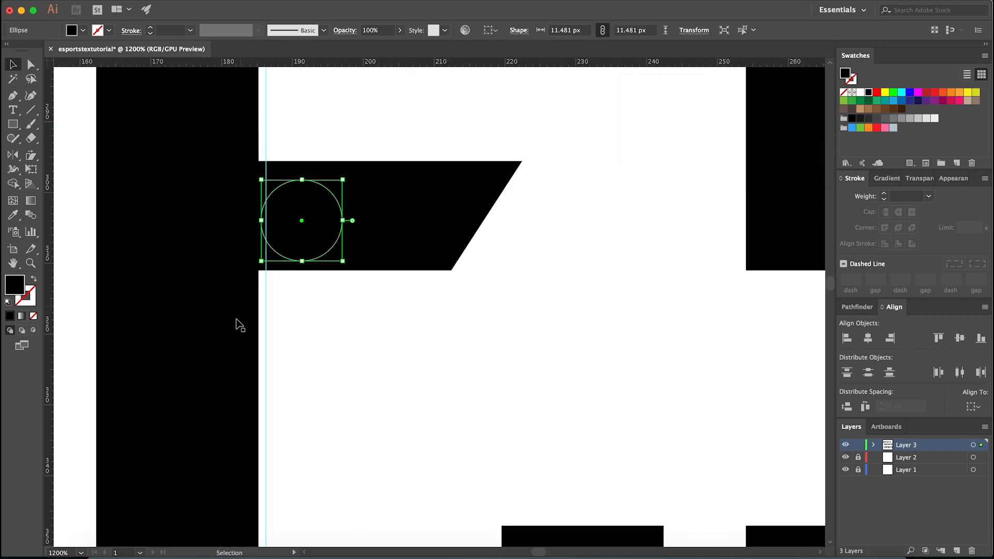
{"action": "left_click_drag", "start_coordinate": [49, 400], "coordinate": [284, 206]}
{"action": "scroll", "coordinate": [352, 249], "scroll_direction": "up", "scroll_amount": 2}
- Recolour the copied circle pink and move it flush against the guide at the E's stem
{"action": "left_click", "coordinate": [355, 222]}
{"action": "scroll", "coordinate": [338, 295], "scroll_direction": "down", "scroll_amount": 6}
{"action": "left_click", "coordinate": [877, 129]}
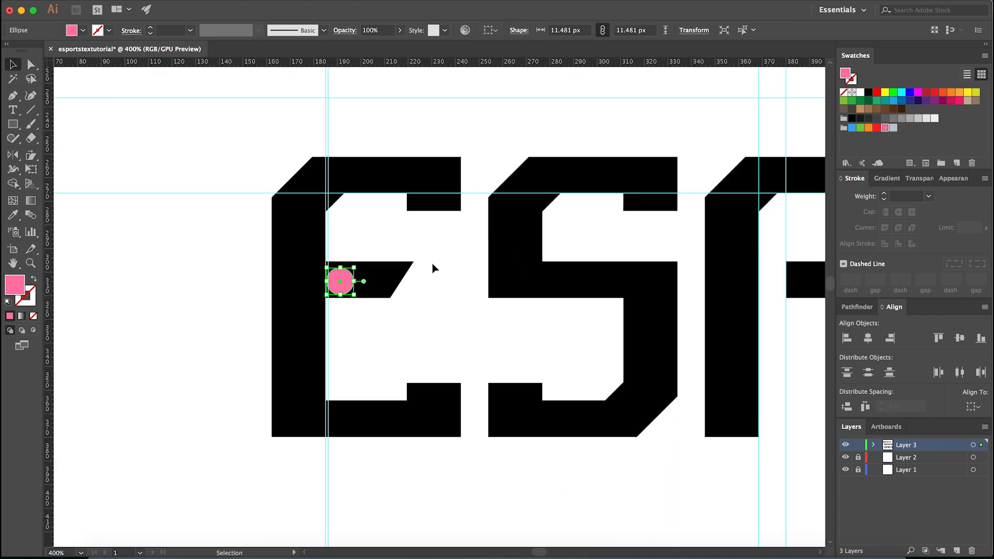
{"action": "scroll", "coordinate": [334, 270], "scroll_direction": "up", "scroll_amount": 8}
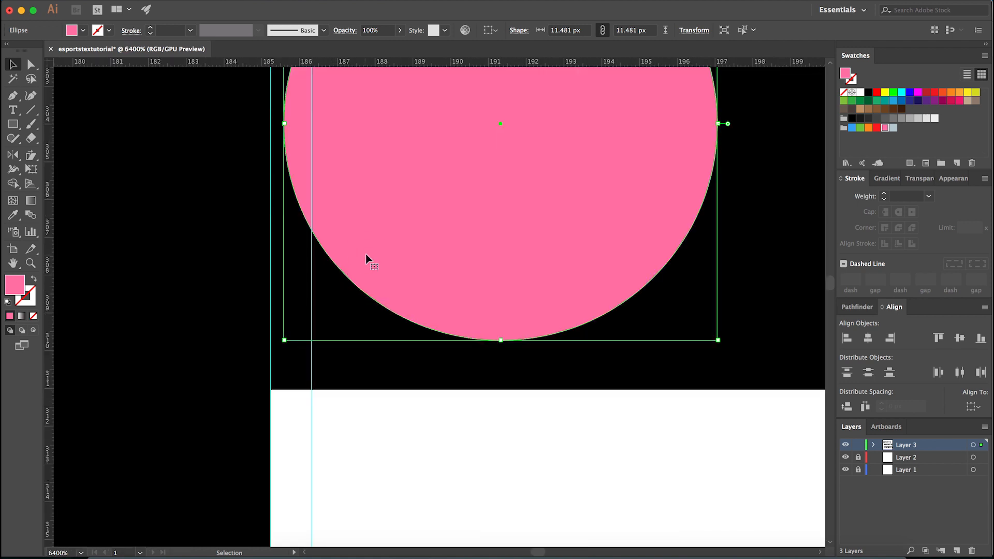
{"action": "left_click_drag", "start_coordinate": [365, 253], "coordinate": [355, 249]}
{"action": "scroll", "coordinate": [344, 306], "scroll_direction": "down", "scroll_amount": 2}
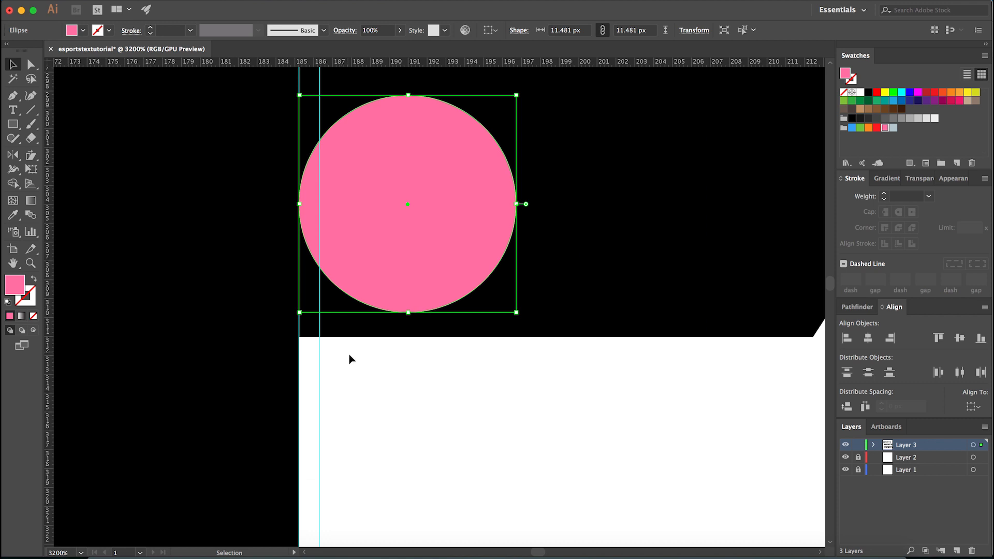
{"action": "scroll", "coordinate": [352, 363], "scroll_direction": "down", "scroll_amount": 1}
{"action": "left_click", "coordinate": [381, 377]}
{"action": "scroll", "coordinate": [381, 377], "scroll_direction": "down", "scroll_amount": 1}
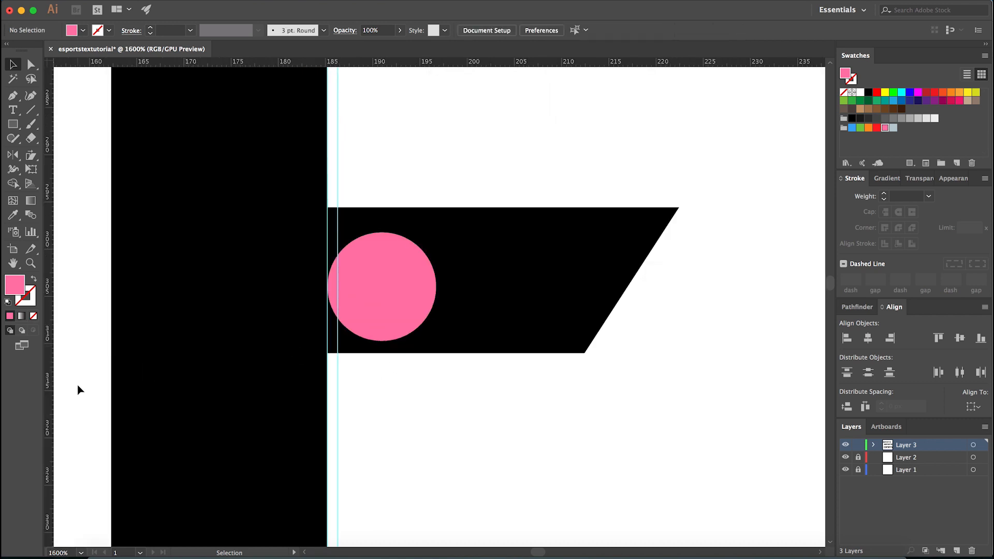
- Place a vertical guide at the pink circle's far edge and trace a Pen shape across the E's middle bar between the guides
{"action": "left_click_drag", "start_coordinate": [49, 393], "coordinate": [436, 312]}
{"action": "key", "text": "p"}
{"action": "left_click", "coordinate": [436, 398]}
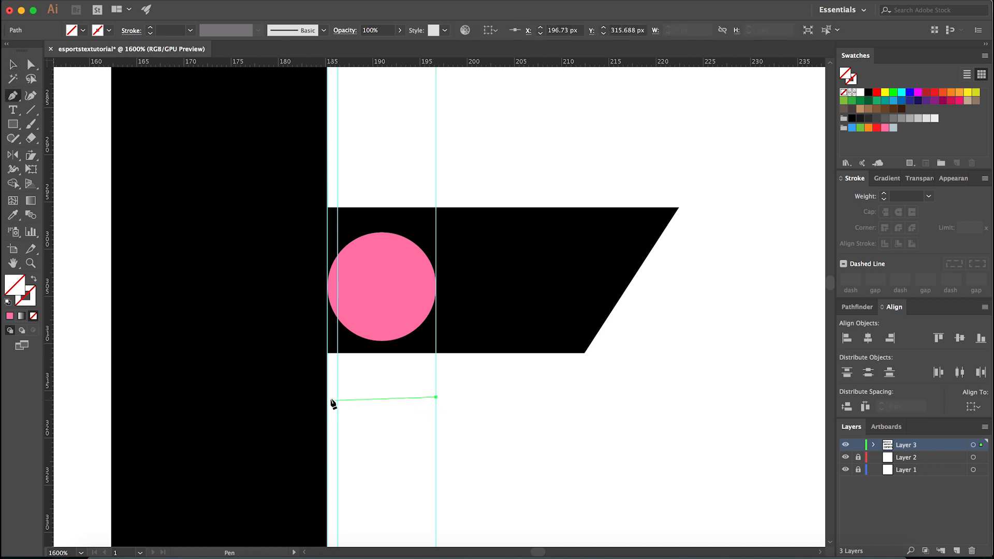
{"action": "left_click", "coordinate": [327, 353]}
{"action": "left_click", "coordinate": [328, 153]}
{"action": "left_click", "coordinate": [436, 147]}
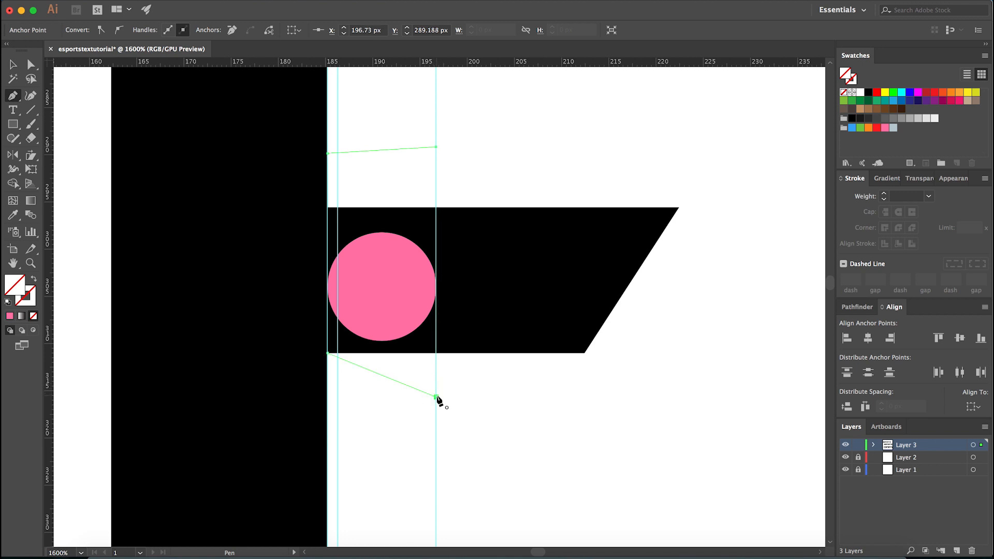
- Fill the traced shape white by sampling the artboard and review the resulting gap in the E at full-word scale
{"action": "key", "text": "i"}
{"action": "left_click", "coordinate": [460, 400]}
{"action": "key", "text": "v"}
{"action": "left_click", "coordinate": [471, 386]}
{"action": "scroll", "coordinate": [471, 385], "scroll_direction": "down", "scroll_amount": 6}
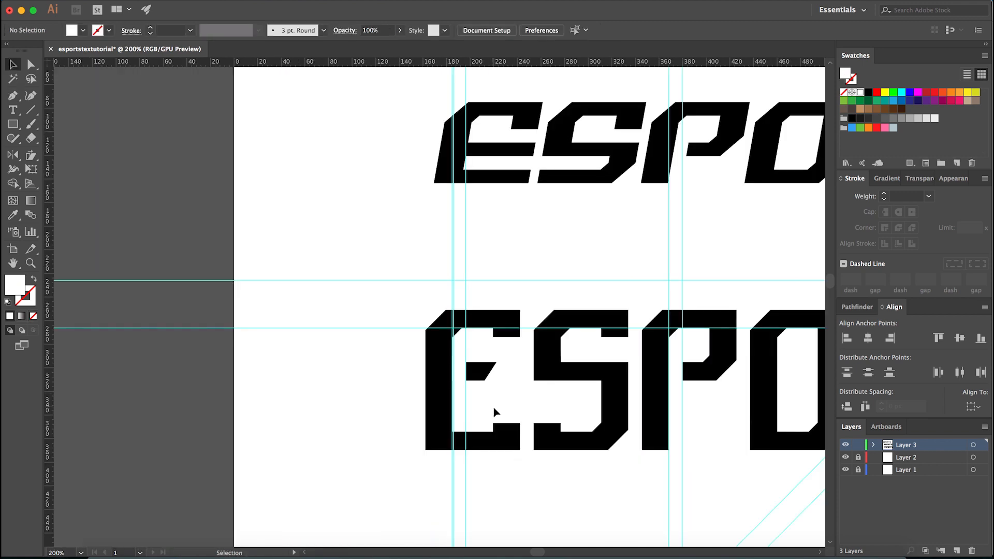
{"action": "scroll", "coordinate": [541, 392], "scroll_direction": "down", "scroll_amount": 4}
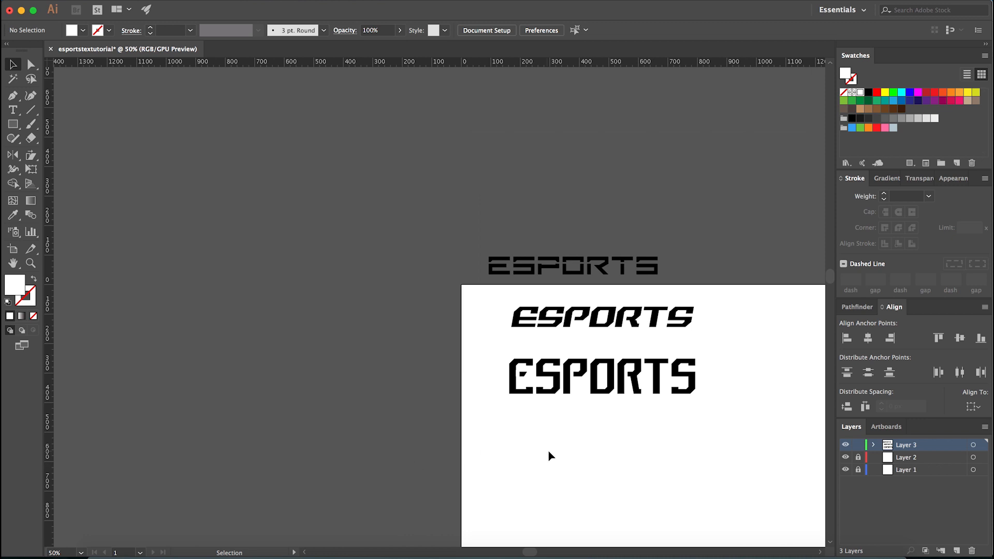
{"action": "scroll", "coordinate": [545, 452], "scroll_direction": "down", "scroll_amount": 1}
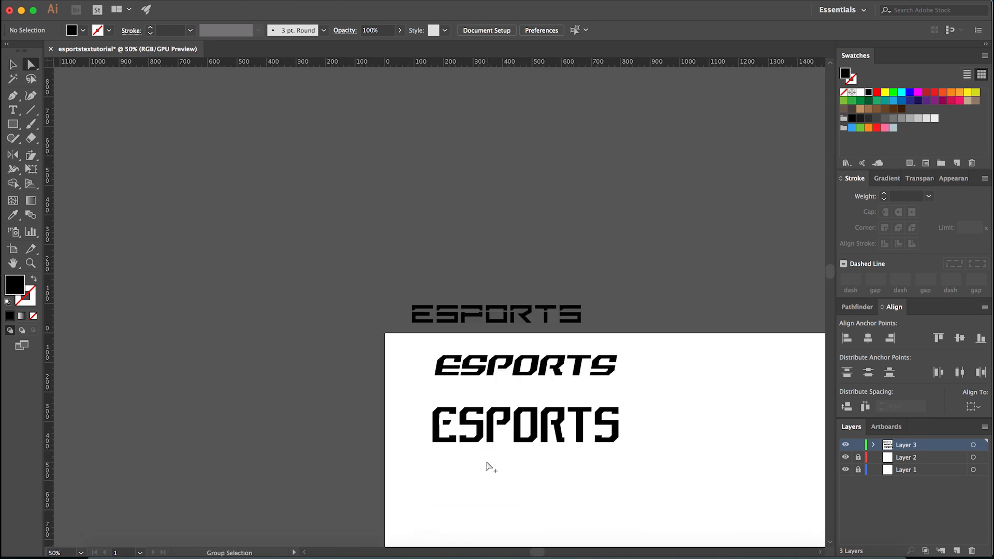
{"action": "scroll", "coordinate": [433, 439], "scroll_direction": "up", "scroll_amount": 5}
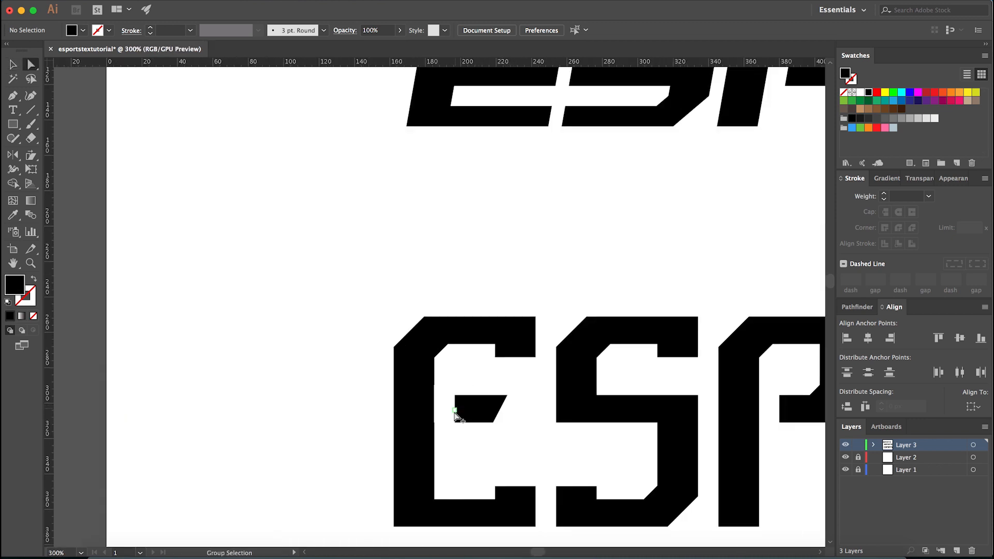
- Undo the white cut-out and the edits made to the E's middle bar
{"action": "left_click", "coordinate": [455, 411]}
{"action": "key", "text": "super+z"}
{"action": "key", "text": "super+z"}
{"action": "key", "text": "super+z"}
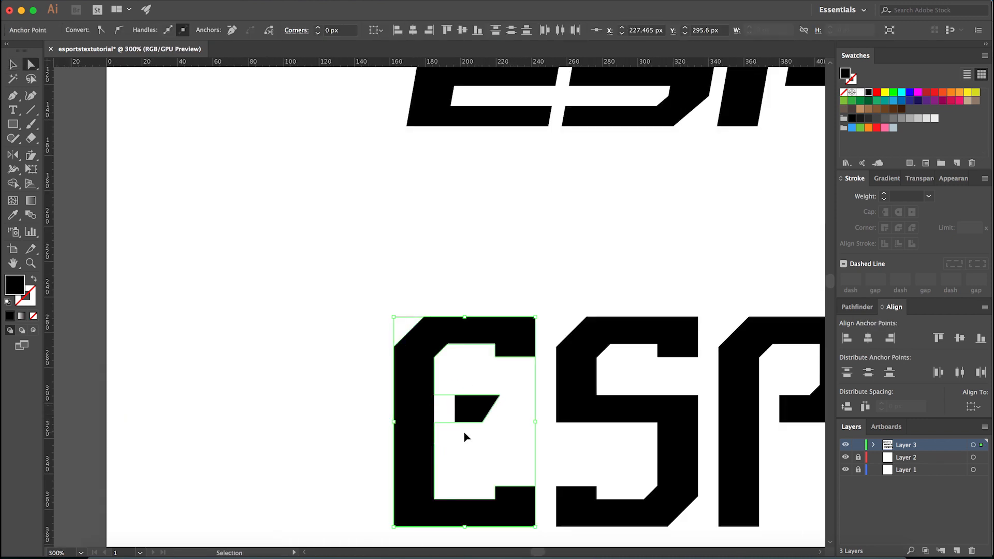
{"action": "key", "text": "super+z"}
{"action": "key", "text": "super+z"}
{"action": "key", "text": "super+z"}
{"action": "key", "text": "super+z"}
{"action": "key", "text": "super+z"}
{"action": "scroll", "coordinate": [455, 433], "scroll_direction": "up", "scroll_amount": 2}
{"action": "key", "text": "super+shift+z"}
{"action": "key", "text": "super+shift+z"}
{"action": "key", "text": "super+shift+z"}
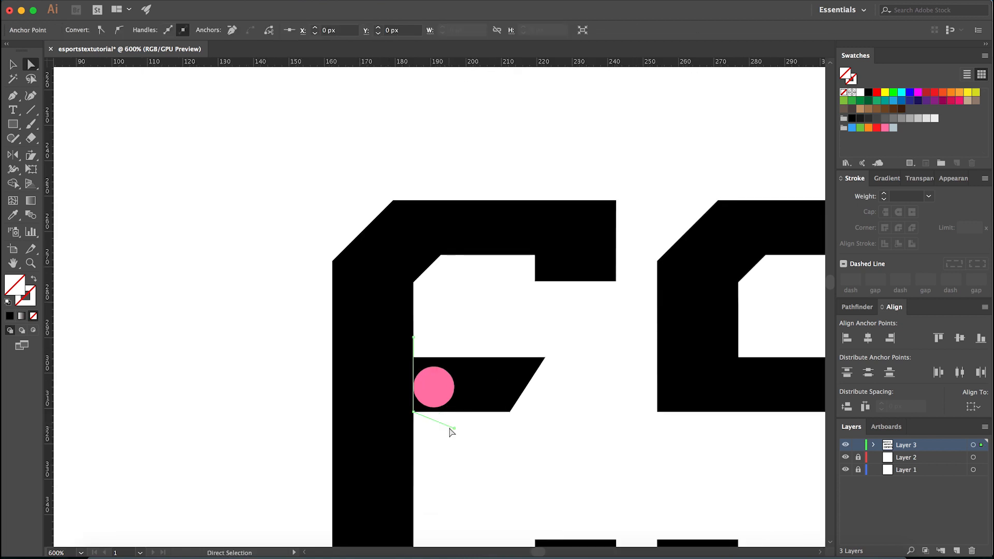
- Delete the leftover Pen path and the pink spacer circle from the E's middle bar
{"action": "key", "text": "Delete"}
{"action": "key", "text": "Delete"}
{"action": "left_click", "coordinate": [441, 396]}
{"action": "key", "text": "Delete"}
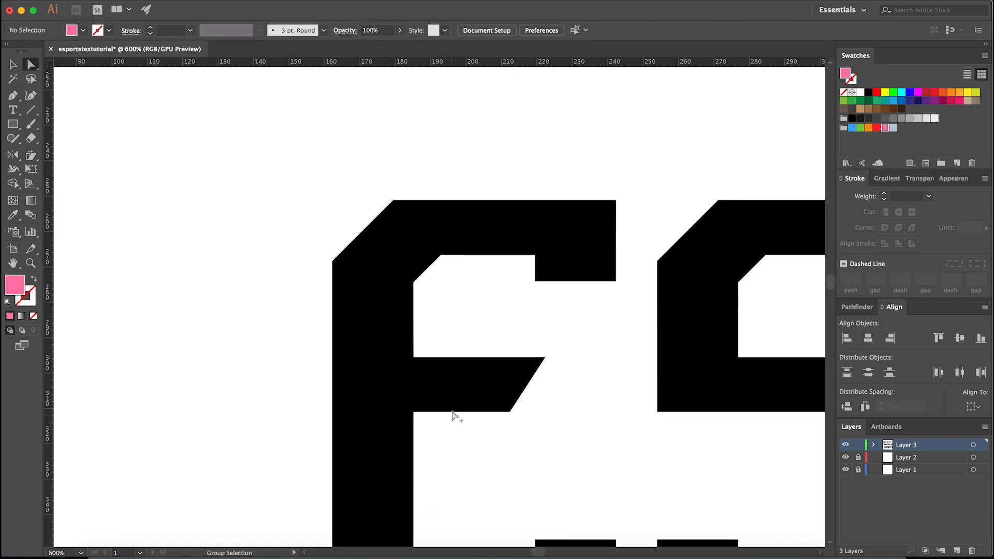
- Try extending the upper tip of the E's middle bar to X 224.465 px
{"action": "scroll", "coordinate": [458, 422], "scroll_direction": "down", "scroll_amount": 4}
{"action": "scroll", "coordinate": [448, 394], "scroll_direction": "up", "scroll_amount": 4}
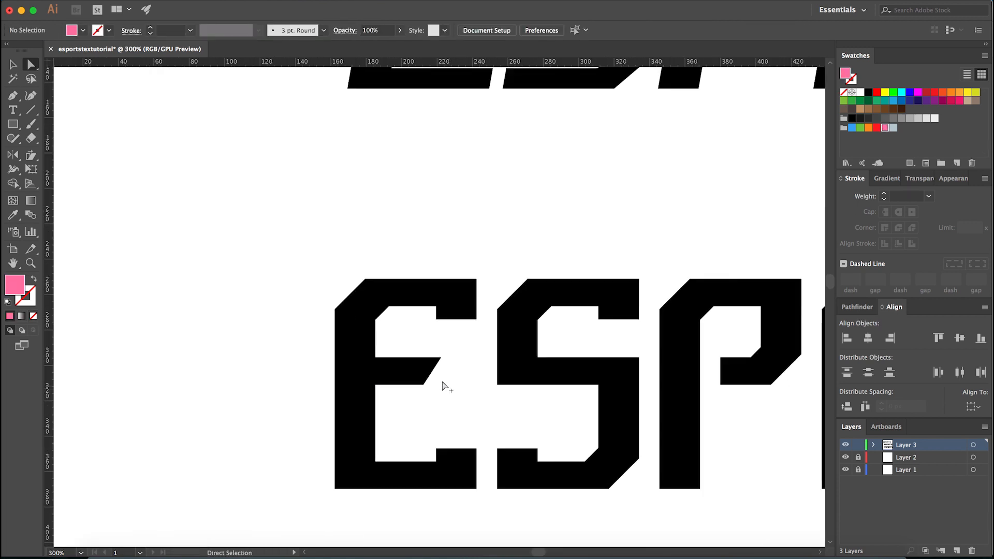
{"action": "left_click_drag", "start_coordinate": [440, 320], "coordinate": [469, 357]}
{"action": "left_click", "coordinate": [470, 372]}
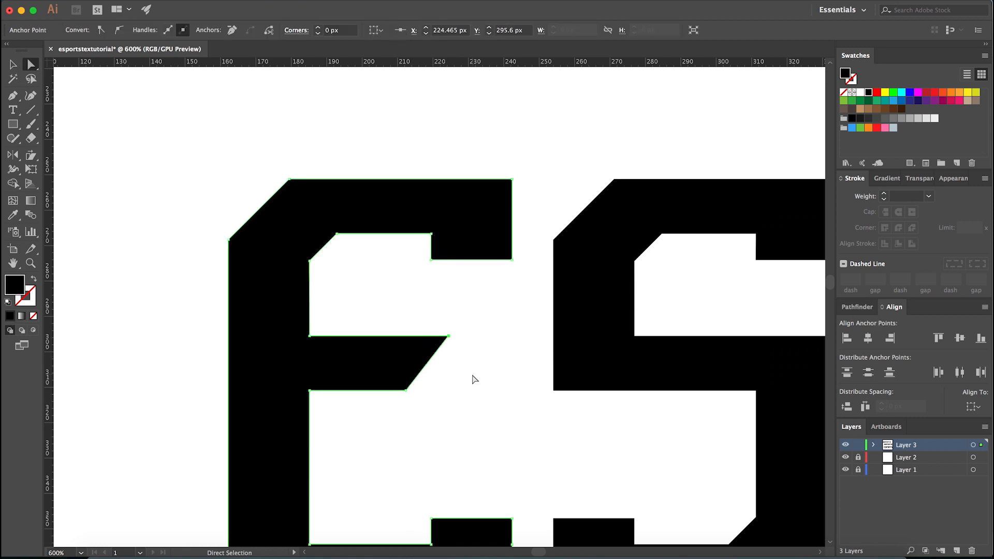
- Try several anchor adjustments on the slanted end of the E's middle bar and compare the word with the references
{"action": "left_click_drag", "start_coordinate": [399, 362], "coordinate": [566, 206]}
{"action": "key", "text": "ctrl+z"}
{"action": "mouse_move", "coordinate": [444, 337]}
{"action": "left_mouse_down"}
{"action": "mouse_move", "coordinate": [451, 344]}
{"action": "mouse_move", "coordinate": [524, 209]}
{"action": "left_mouse_up"}
{"action": "key", "text": "ctrl+z"}
{"action": "mouse_move", "coordinate": [496, 310]}
{"action": "left_mouse_down"}
{"action": "mouse_move", "coordinate": [447, 349]}
{"action": "mouse_move", "coordinate": [497, 251]}
{"action": "mouse_move", "coordinate": [550, 209]}
{"action": "left_mouse_up"}
{"action": "key", "text": "ctrl+z"}
{"action": "left_click_drag", "start_coordinate": [478, 326], "coordinate": [555, 198]}
{"action": "key", "text": "Left"}
{"action": "left_click", "coordinate": [480, 351]}
{"action": "key", "text": "ctrl+z"}
{"action": "left_click", "coordinate": [555, 198]}
{"action": "scroll", "coordinate": [479, 356], "scroll_direction": "down", "scroll_amount": 10}
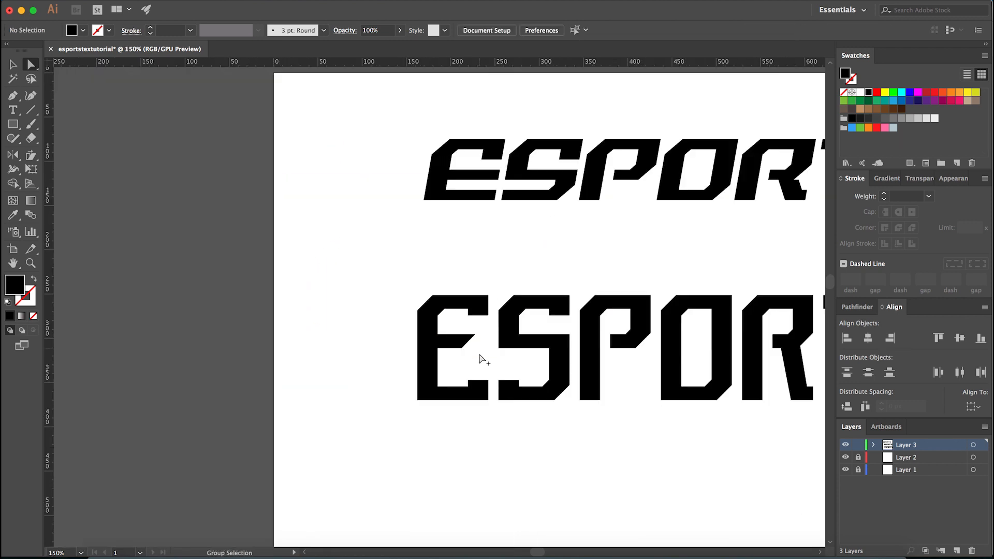
{"action": "scroll", "coordinate": [551, 431], "scroll_direction": "down", "scroll_amount": 1}
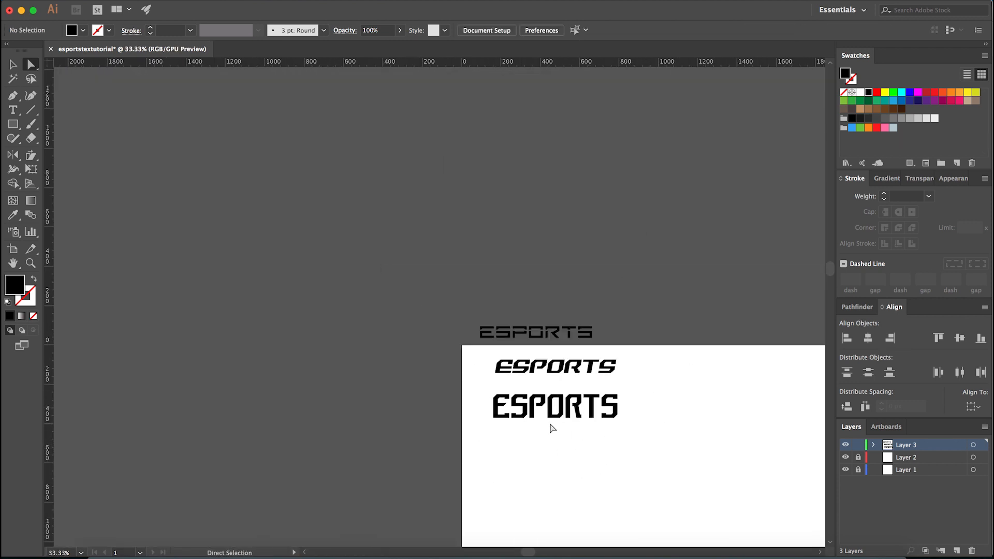
- Undo the reshaping of the E's middle bar end and view the whole lettering again
{"action": "scroll", "coordinate": [557, 430], "scroll_direction": "up", "scroll_amount": 3}
{"action": "key", "text": "ctrl+z"}
{"action": "key", "text": "ctrl+z"}
{"action": "key", "text": "ctrl+z"}
{"action": "scroll", "coordinate": [401, 373], "scroll_direction": "up", "scroll_amount": 6}
{"action": "key", "text": "ctrl+z"}
{"action": "key", "text": "ctrl+z"}
{"action": "key", "text": "ctrl+z"}
{"action": "key", "text": "ctrl+z"}
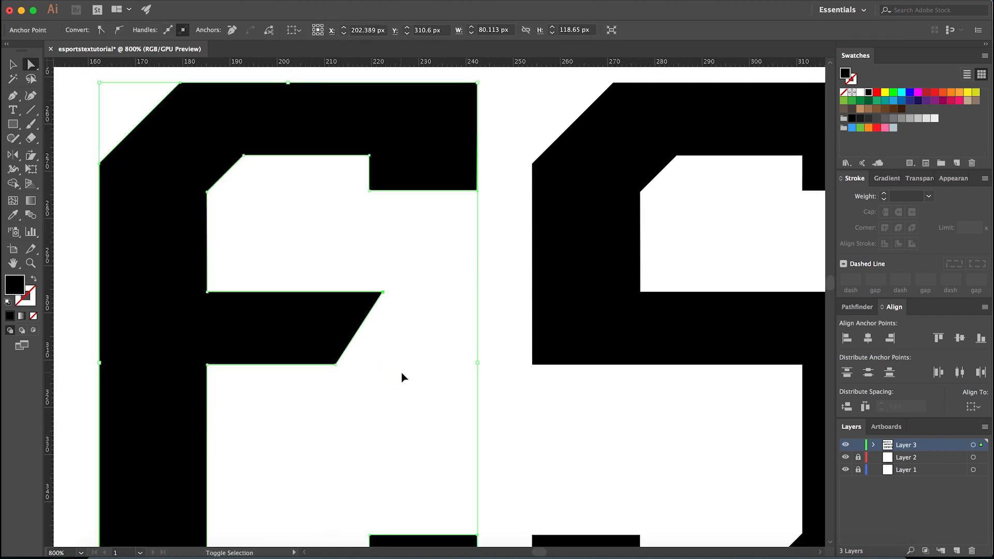
{"action": "key", "text": "ctrl+z"}
{"action": "scroll", "coordinate": [402, 376], "scroll_direction": "down", "scroll_amount": 8}
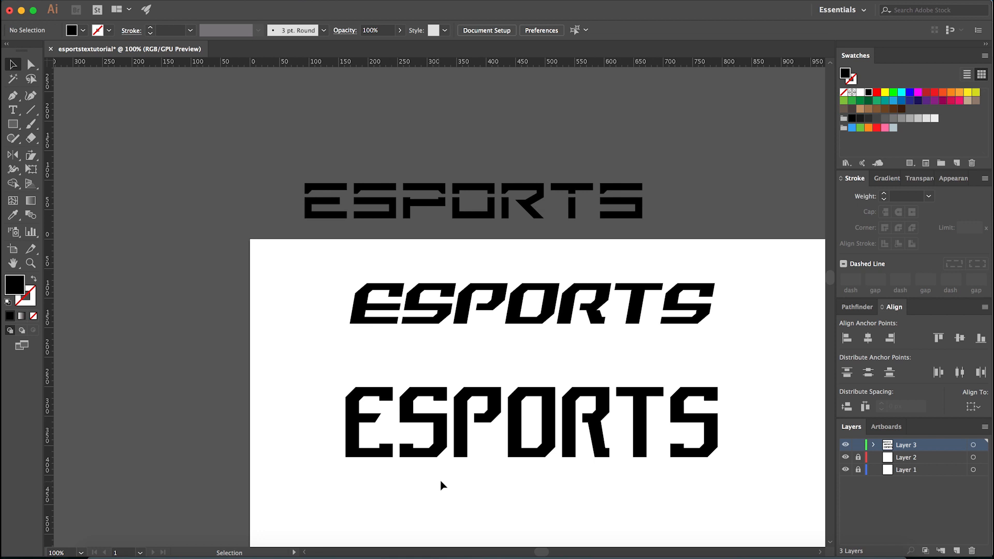
- Group the reshaped ESPORTS letters and place a copy of the group above the artboard, over the reference fonts
{"action": "scroll", "coordinate": [440, 482], "scroll_direction": "down", "scroll_amount": 1}
{"action": "left_click_drag", "start_coordinate": [337, 439], "coordinate": [634, 416]}
{"action": "key", "text": "ctrl+g"}
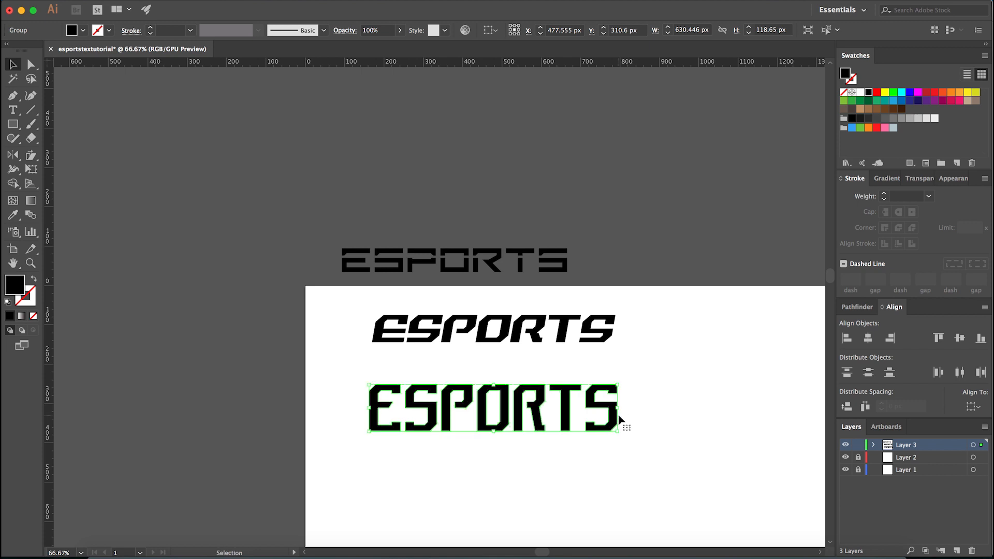
{"action": "left_click_drag", "start_coordinate": [613, 421], "coordinate": [588, 202]}
{"action": "left_click", "coordinate": [626, 221]}
{"action": "scroll", "coordinate": [513, 451], "scroll_direction": "up", "scroll_amount": 1}
{"action": "left_click", "coordinate": [469, 409]}
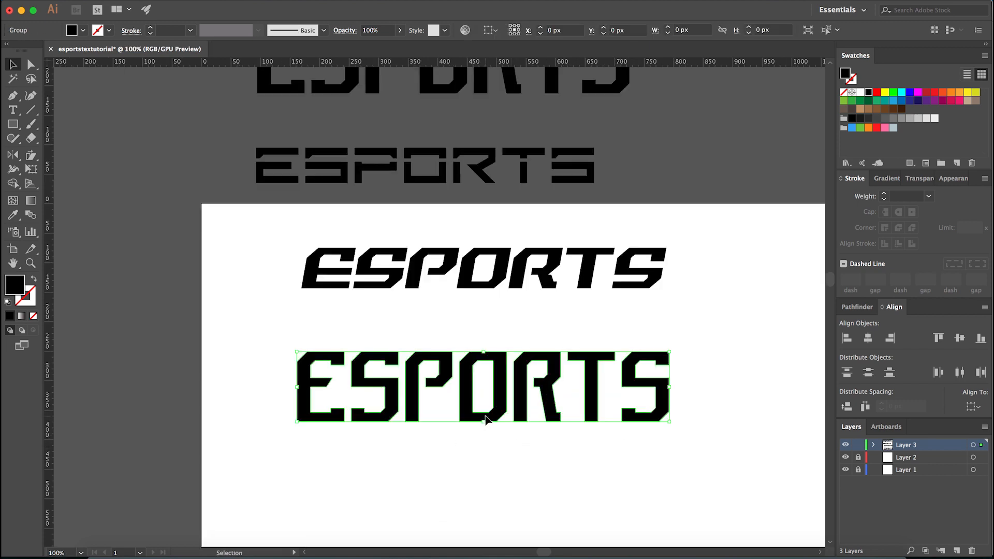
{"action": "scroll", "coordinate": [413, 449], "scroll_direction": "up", "scroll_amount": 1}
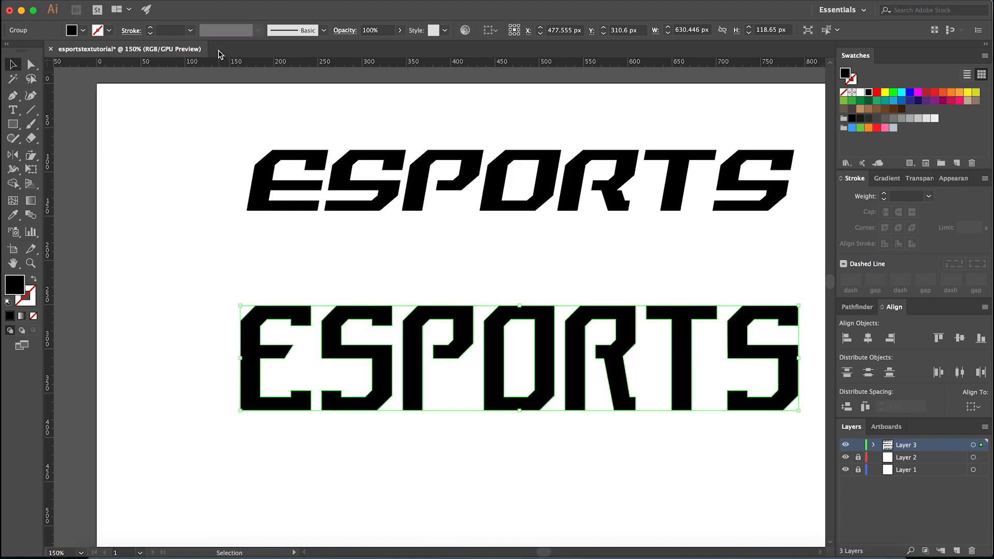
{"action": "left_click", "coordinate": [169, 2]}
{"action": "mouse_move", "coordinate": [217, 244]}
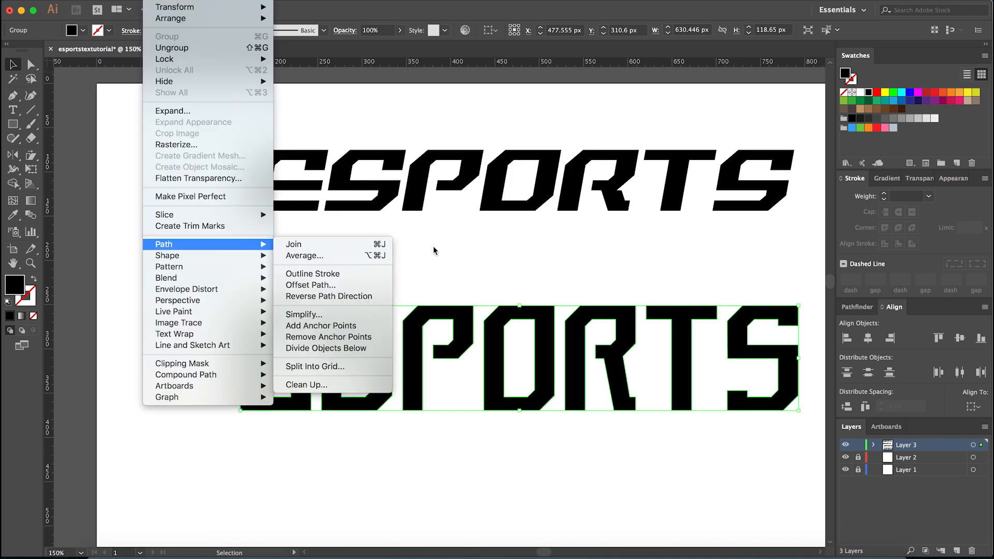
{"action": "left_click", "coordinate": [391, 245]}
{"action": "scroll", "coordinate": [451, 459], "scroll_direction": "down", "scroll_amount": 4}
{"action": "left_click", "coordinate": [442, 425]}
{"action": "scroll", "coordinate": [437, 376], "scroll_direction": "up", "scroll_amount": 1}
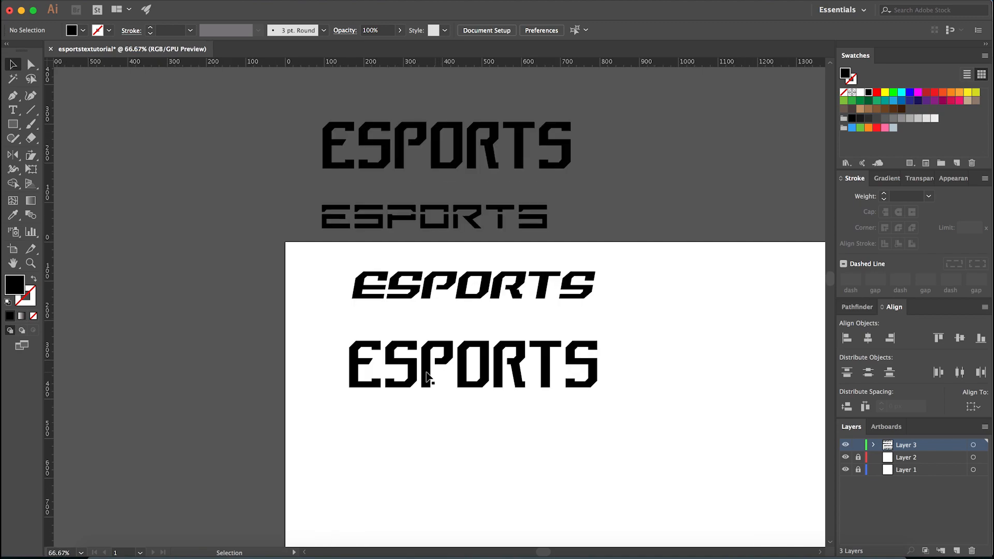
- Switch to Chrome and open the designer's Behance profile in a new tab
{"action": "left_click", "coordinate": [322, 552]}
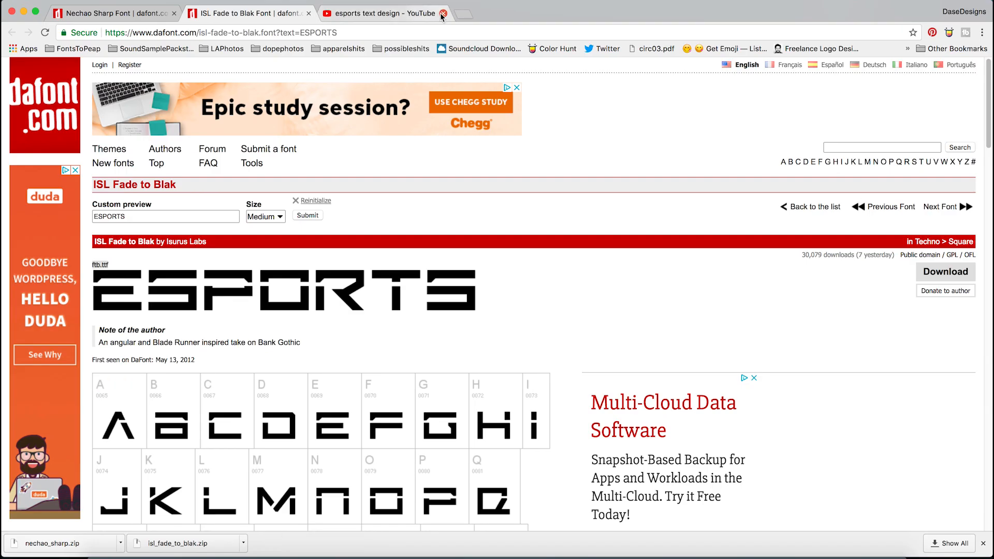
{"action": "left_click", "coordinate": [467, 14]}
{"action": "type", "text": "beha"}
{"action": "key", "text": "Return"}
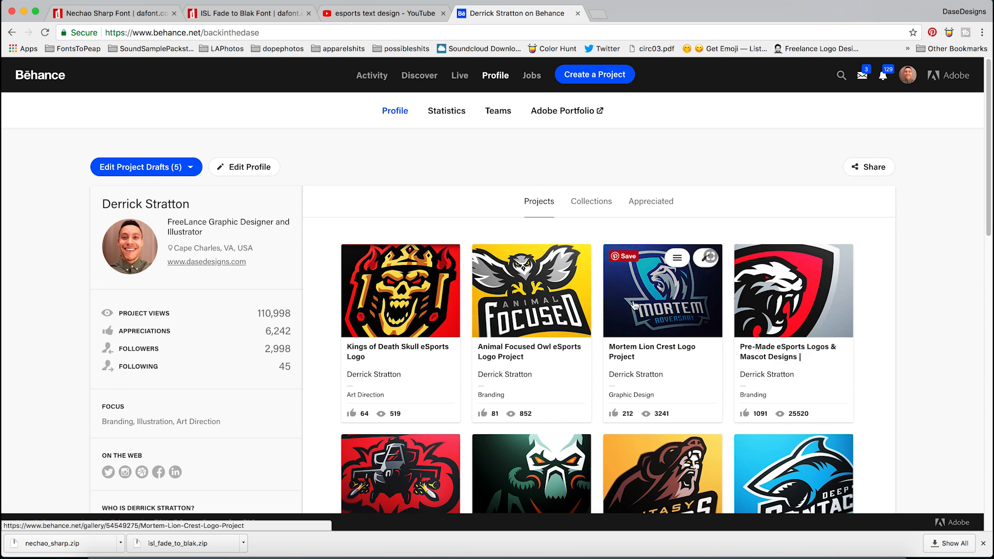
- Open the Attack Chopper Logo Project on Behance to study its primary logo lettering, and return to Illustrator
{"action": "scroll", "coordinate": [554, 346], "scroll_direction": "down", "scroll_amount": 2}
{"action": "left_click", "coordinate": [396, 373]}
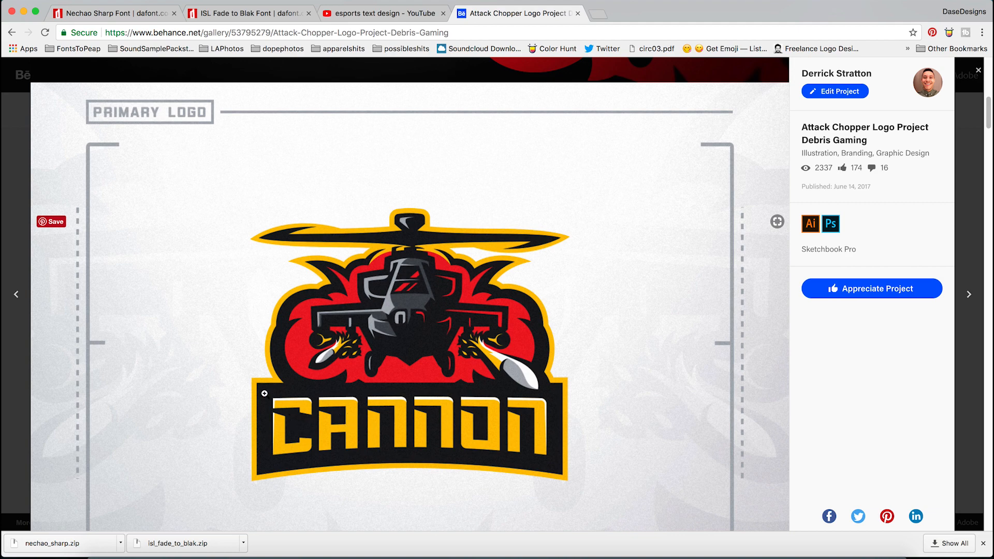
{"action": "left_click", "coordinate": [404, 550]}
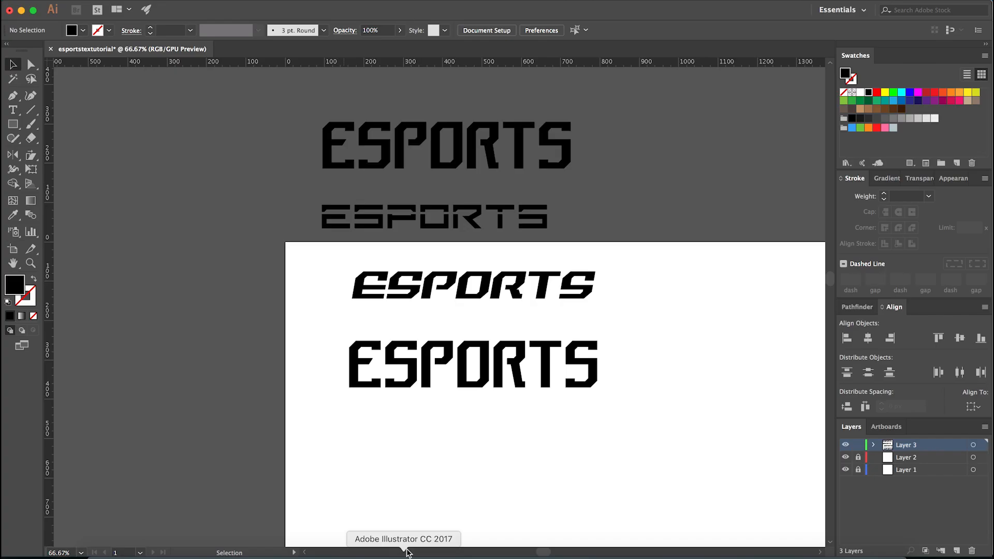
- Apply Offset Path to the lower ESPORTS group with a 25 px offset and miter joins
{"action": "left_click", "coordinate": [461, 368]}
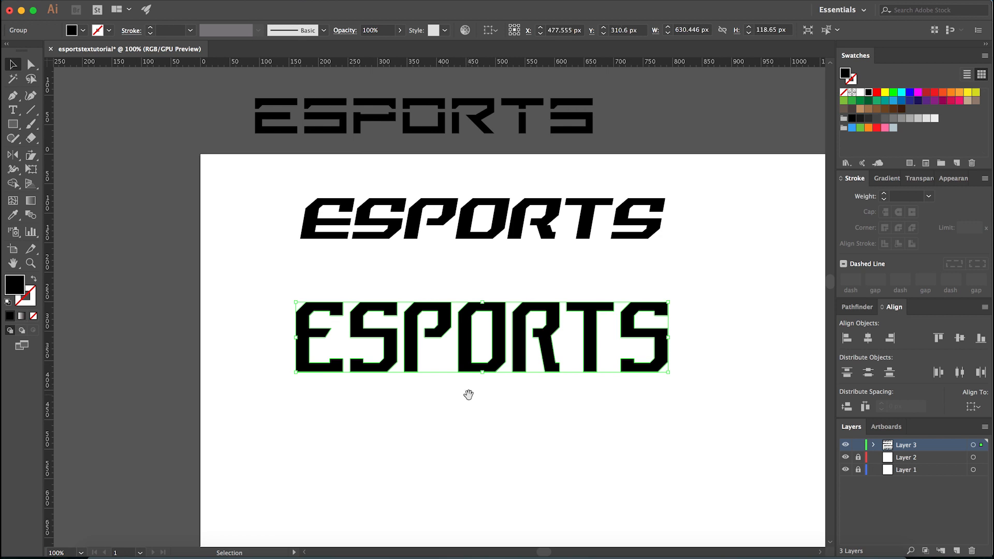
{"action": "scroll", "coordinate": [466, 398], "scroll_direction": "up", "scroll_amount": 1}
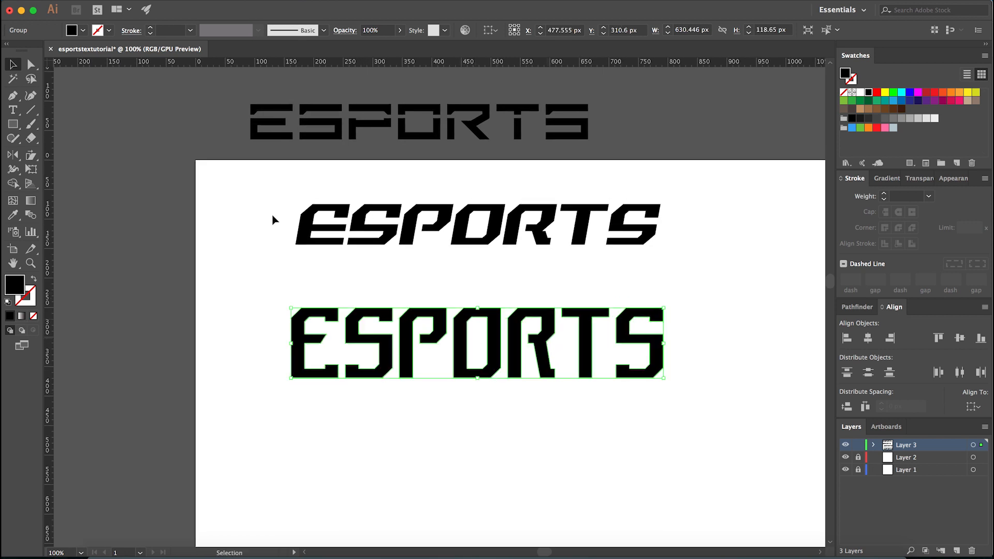
{"action": "left_click", "coordinate": [160, 1]}
{"action": "mouse_move", "coordinate": [252, 245]}
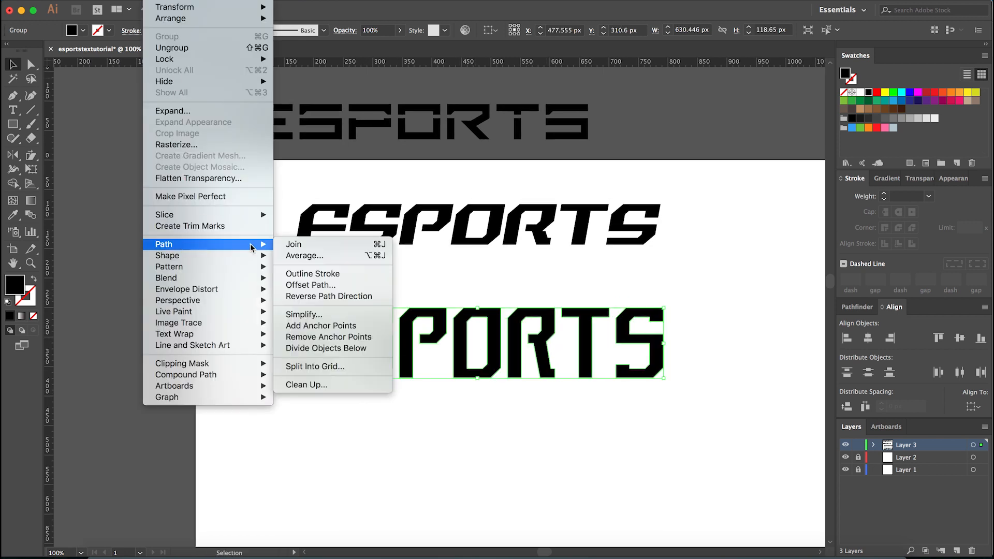
{"action": "left_click", "coordinate": [328, 286]}
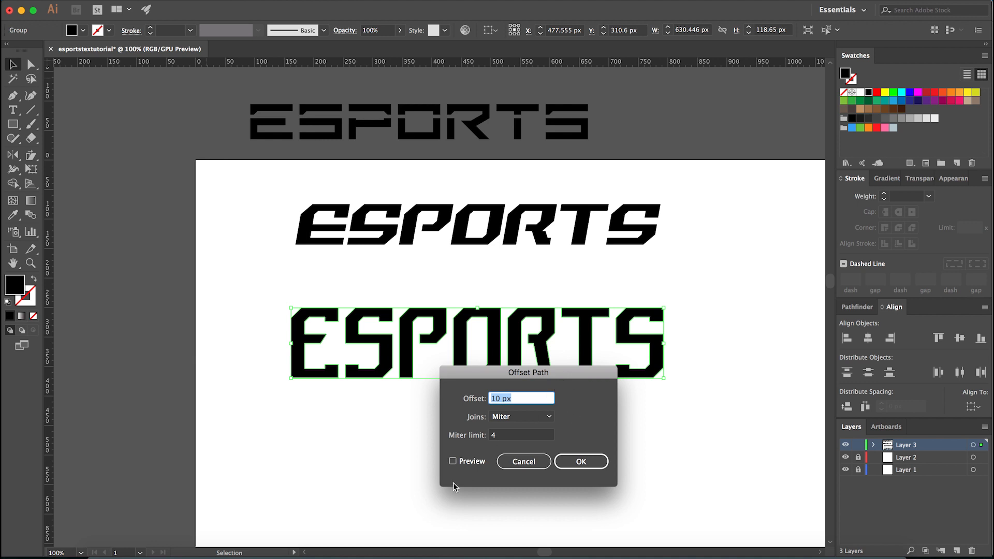
{"action": "left_click", "coordinate": [466, 462]}
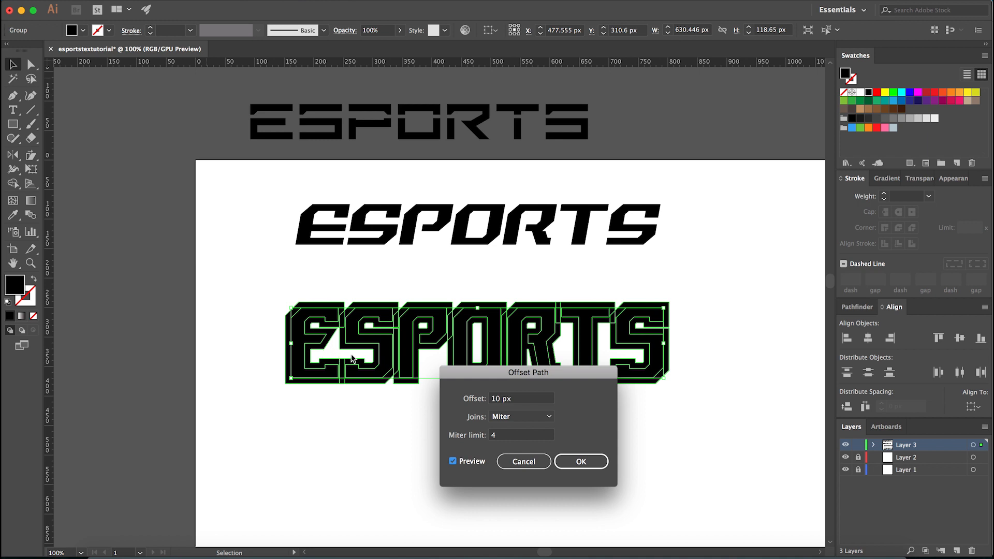
{"action": "double_click", "coordinate": [546, 403]}
{"action": "type", "text": "25"}
{"action": "key", "text": "Tab"}
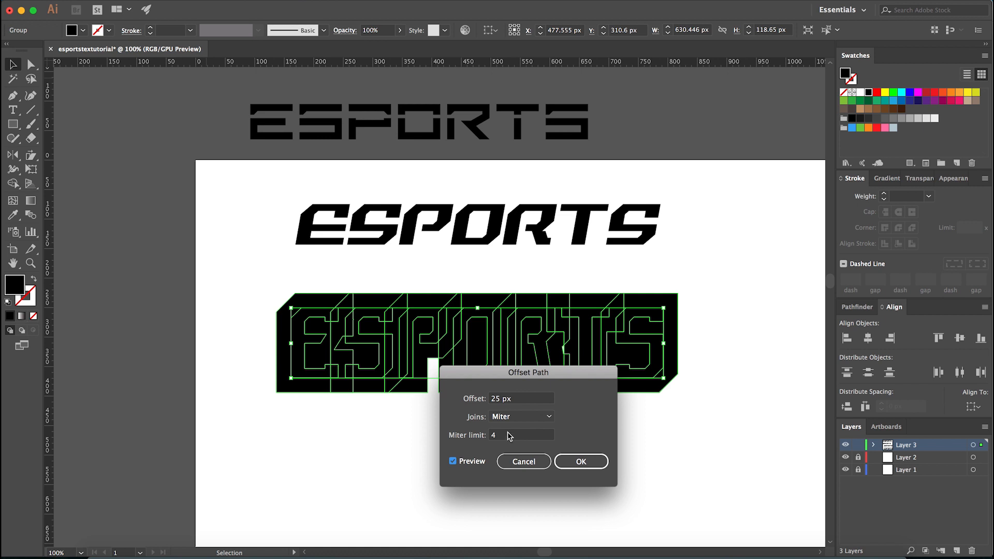
{"action": "left_click", "coordinate": [574, 462]}
- Unite the offset outlines into one backing shape and ungroup it from the ESPORTS letters
{"action": "left_click", "coordinate": [857, 307]}
{"action": "left_click", "coordinate": [848, 338]}
{"action": "left_click", "coordinate": [725, 324]}
{"action": "left_click", "coordinate": [674, 321]}
{"action": "right_click", "coordinate": [713, 295]}
{"action": "left_click", "coordinate": [684, 393]}
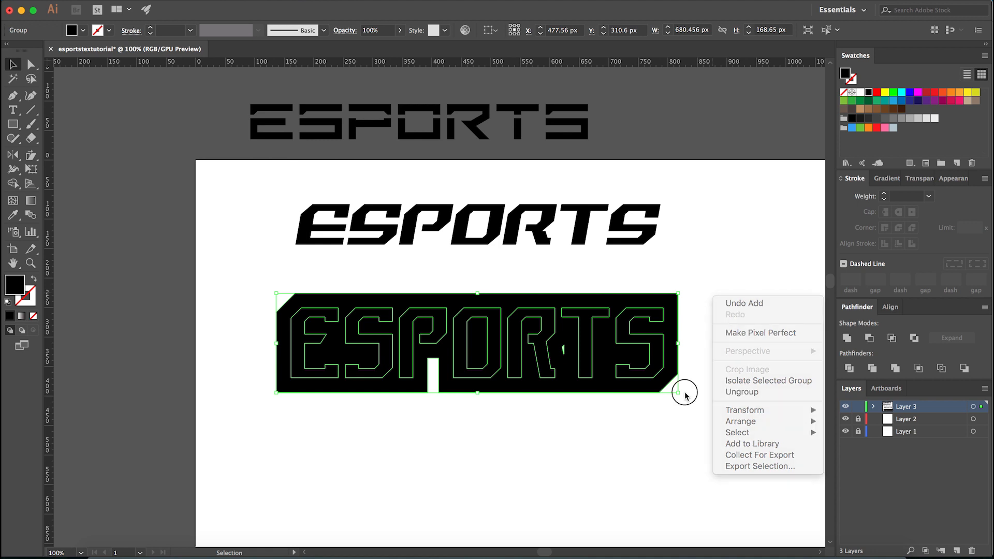
{"action": "left_click", "coordinate": [693, 368]}
{"action": "left_click", "coordinate": [675, 360]}
{"action": "scroll", "coordinate": [674, 359], "scroll_direction": "up", "scroll_amount": 1}
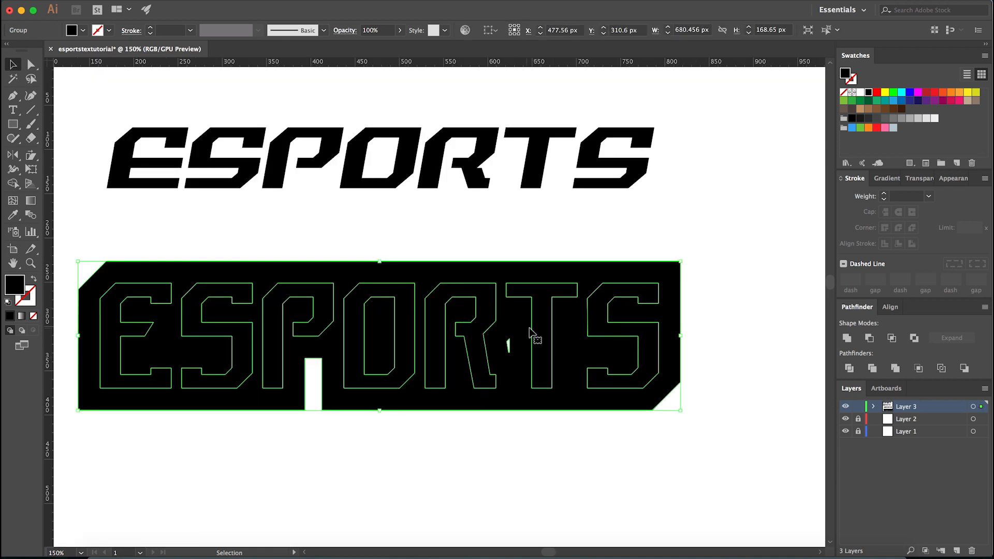
{"action": "right_click", "coordinate": [667, 311]}
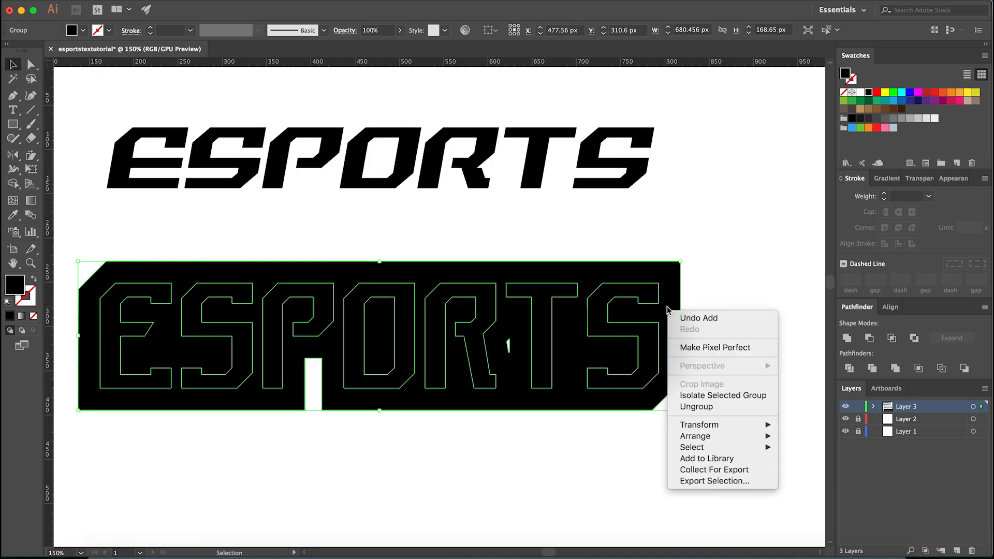
{"action": "left_click", "coordinate": [692, 407]}
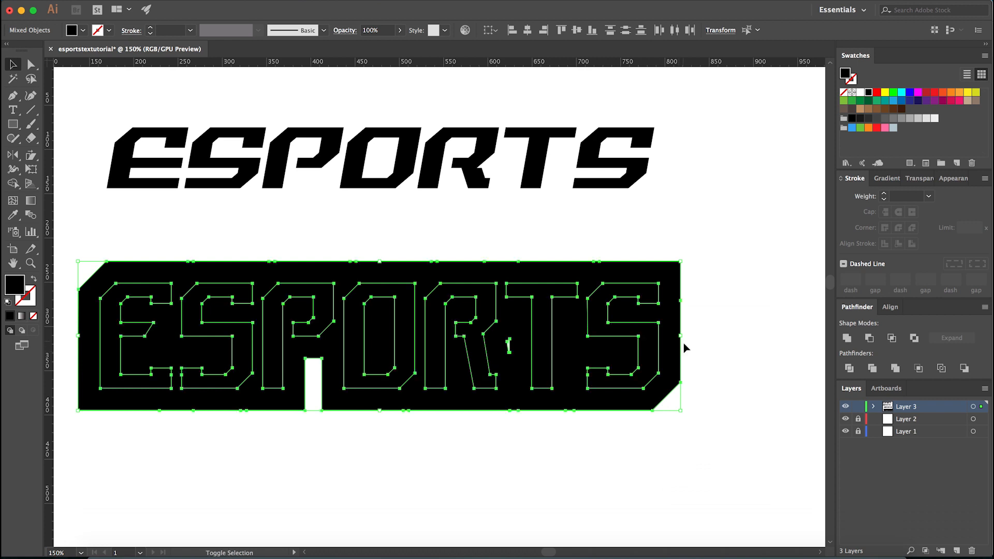
- Recolour only the ESPORTS letters white by sampling the artboard with the Eyedropper, keeping them in place on the black backing
{"action": "left_click", "coordinate": [669, 318], "text": "shift"}
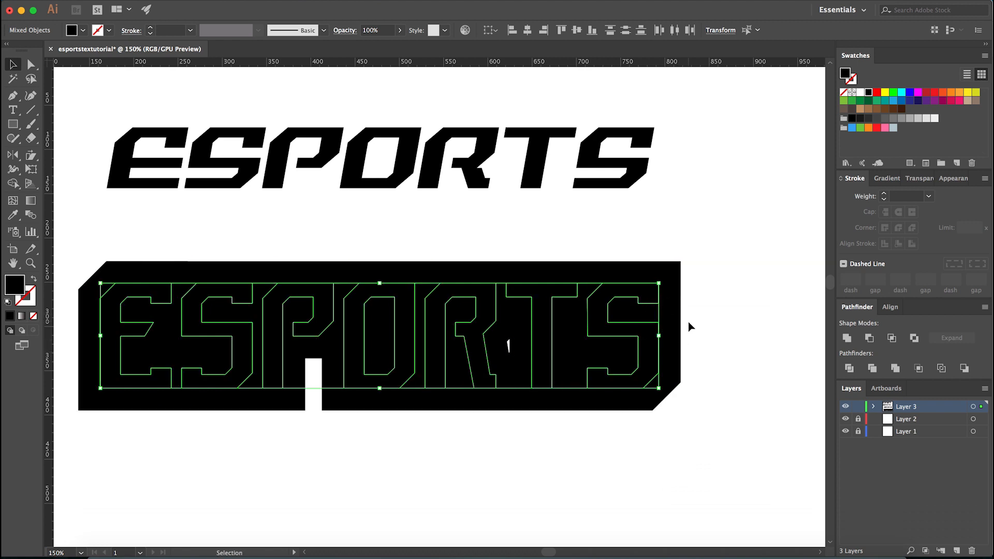
{"action": "key", "text": "super+minus"}
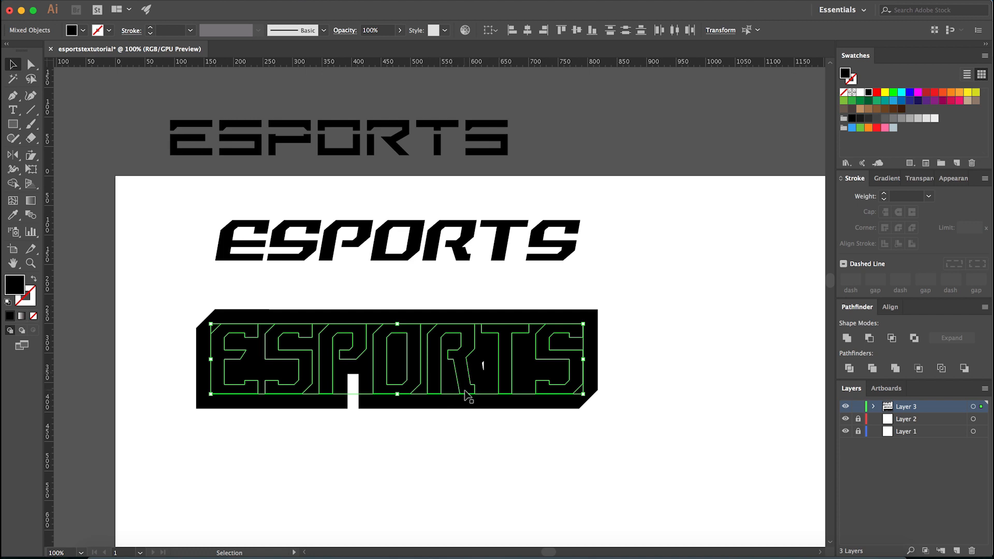
{"action": "key", "text": "a"}
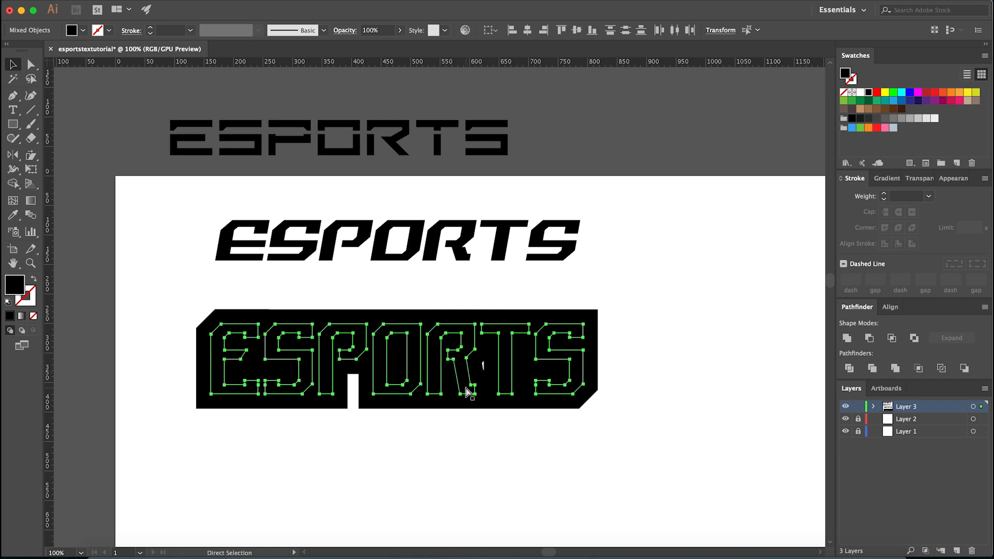
{"action": "key", "text": "v"}
{"action": "key", "text": "i"}
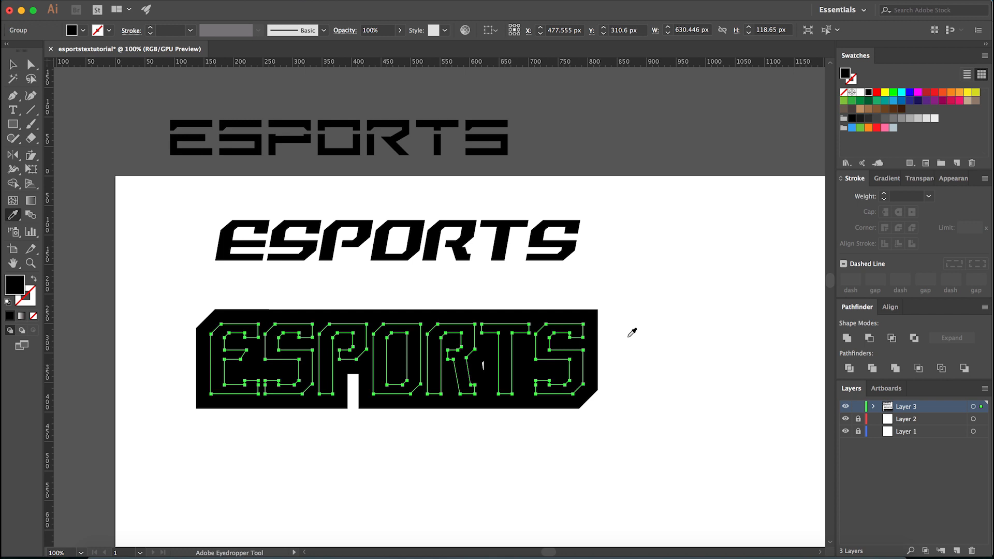
{"action": "left_click", "coordinate": [651, 300]}
{"action": "key", "text": "v"}
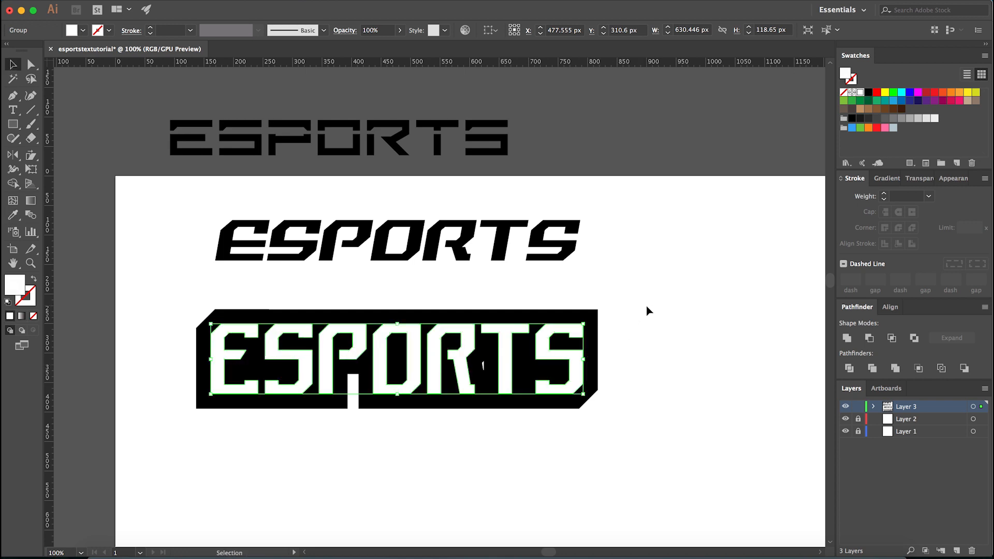
{"action": "left_click_drag", "start_coordinate": [558, 392], "coordinate": [544, 462]}
{"action": "key", "text": "super+z"}
{"action": "left_click", "coordinate": [544, 449]}
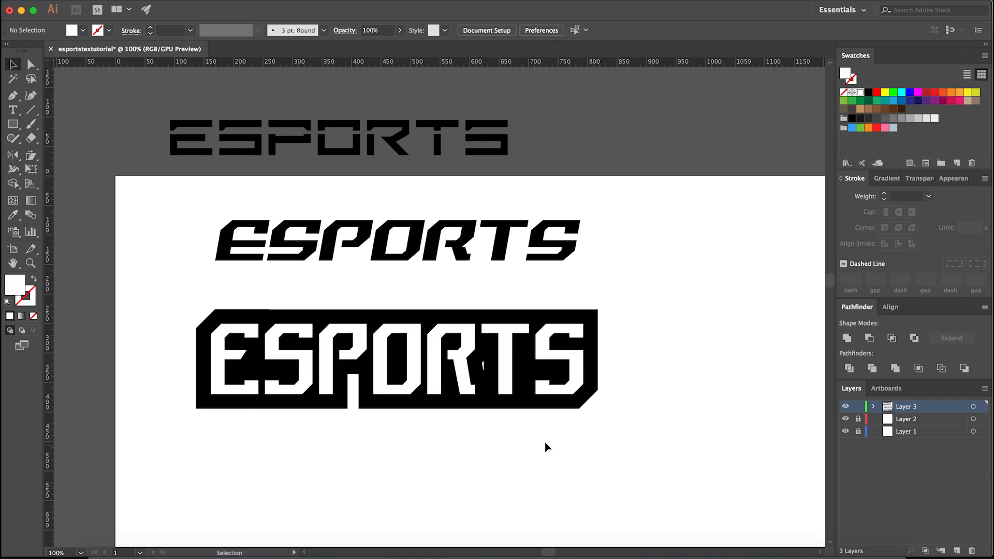
- Delete the backing shape's anchors that form the notch below the P and the small hole between R and T
{"action": "left_click", "coordinate": [374, 408]}
{"action": "key", "text": "minus"}
{"action": "left_click", "coordinate": [348, 374]}
{"action": "left_click", "coordinate": [359, 374]}
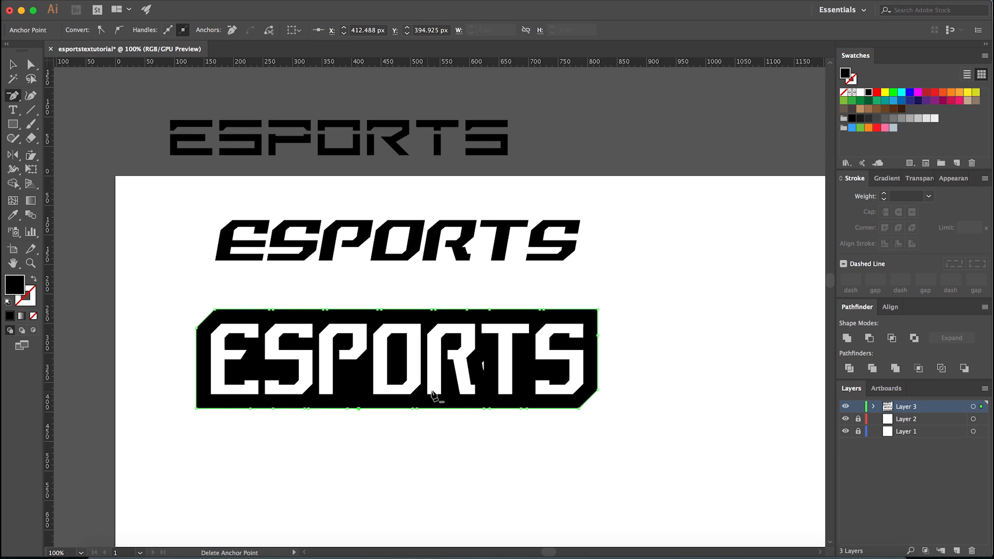
{"action": "scroll", "coordinate": [481, 368], "scroll_direction": "up", "scroll_amount": 3}
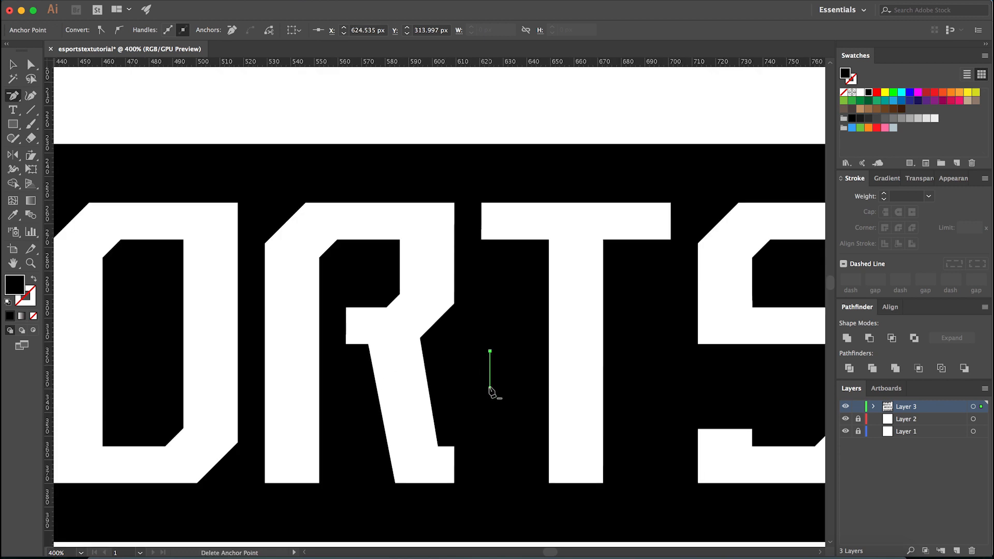
{"action": "key", "text": "ctrl+shift+a"}
{"action": "scroll", "coordinate": [496, 419], "scroll_direction": "down", "scroll_amount": 3}
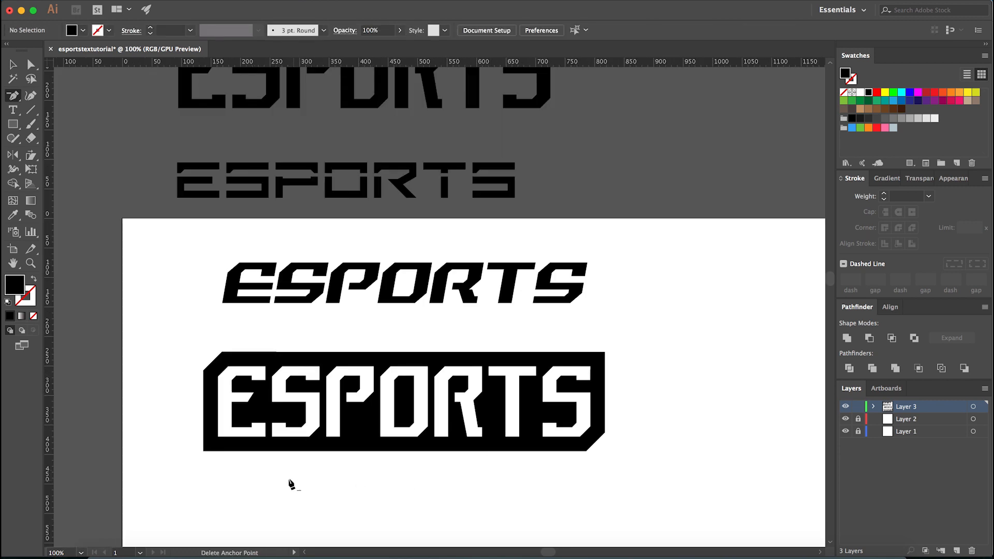
- Simplify the upper and lower edges of the black backing shape with the Smooth tool
{"action": "key", "text": "a"}
{"action": "left_click", "coordinate": [285, 358]}
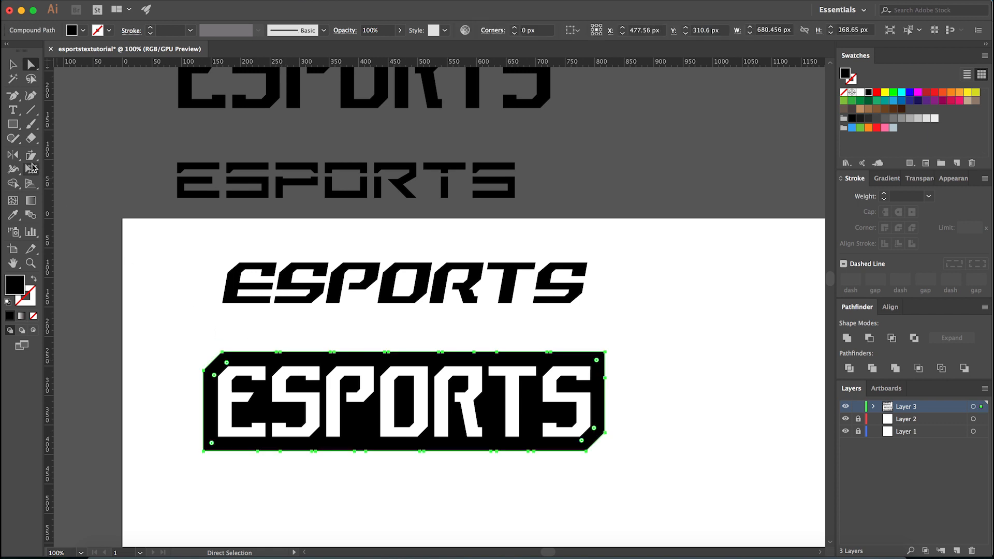
{"action": "left_click", "coordinate": [19, 147]}
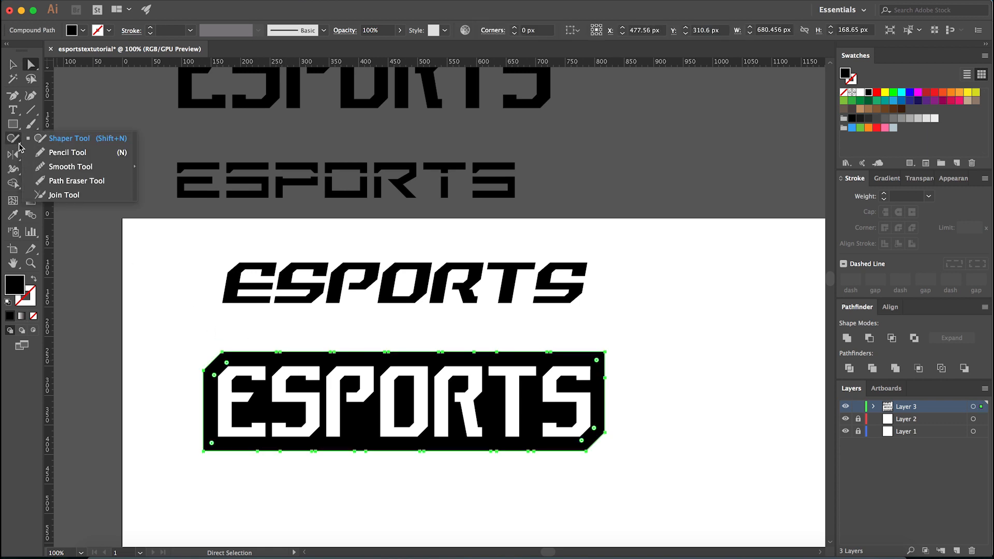
{"action": "left_click", "coordinate": [72, 167]}
{"action": "scroll", "coordinate": [299, 380], "scroll_direction": "up", "scroll_amount": 1}
{"action": "left_click_drag", "start_coordinate": [252, 337], "coordinate": [670, 337]}
{"action": "scroll", "coordinate": [671, 336], "scroll_direction": "down", "scroll_amount": 1}
{"action": "mouse_move", "coordinate": [641, 430]}
{"action": "left_mouse_down"}
{"action": "mouse_move", "coordinate": [612, 437]}
{"action": "mouse_move", "coordinate": [357, 439]}
{"action": "left_mouse_up"}
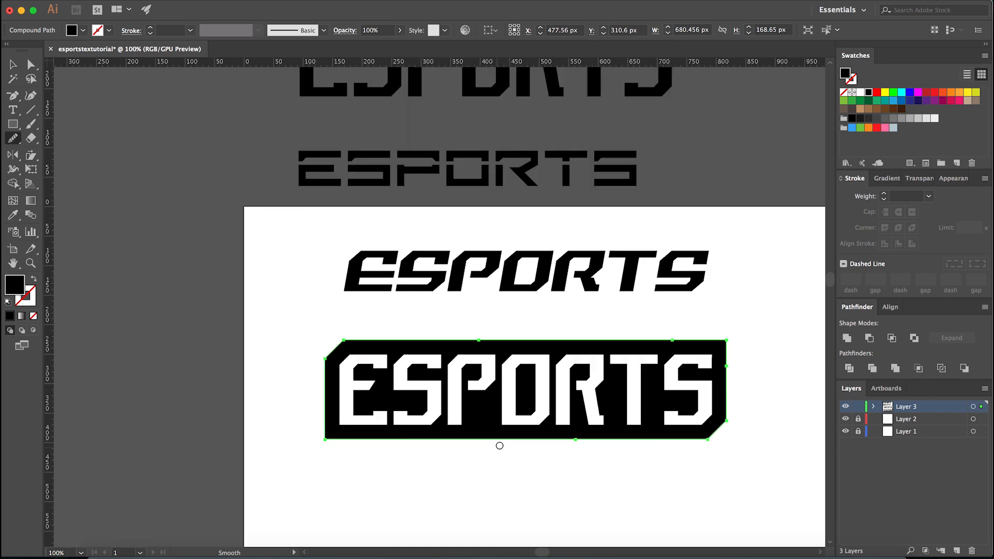
- Delete the leftover mid-edge anchor points on the backing shape's upper, lower and right edges
{"action": "key", "text": "p"}
{"action": "left_click", "coordinate": [575, 440]}
{"action": "left_click", "coordinate": [480, 341]}
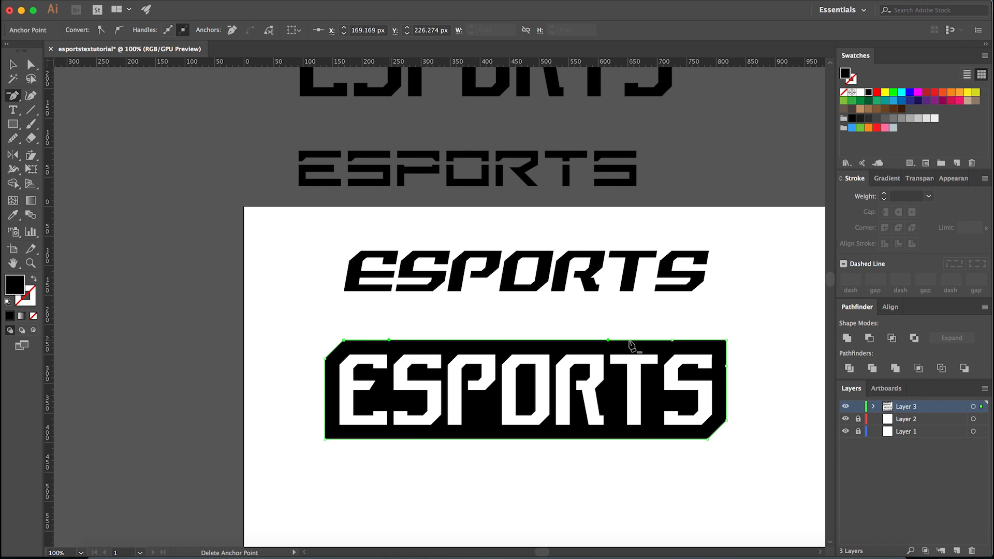
{"action": "left_click", "coordinate": [672, 341]}
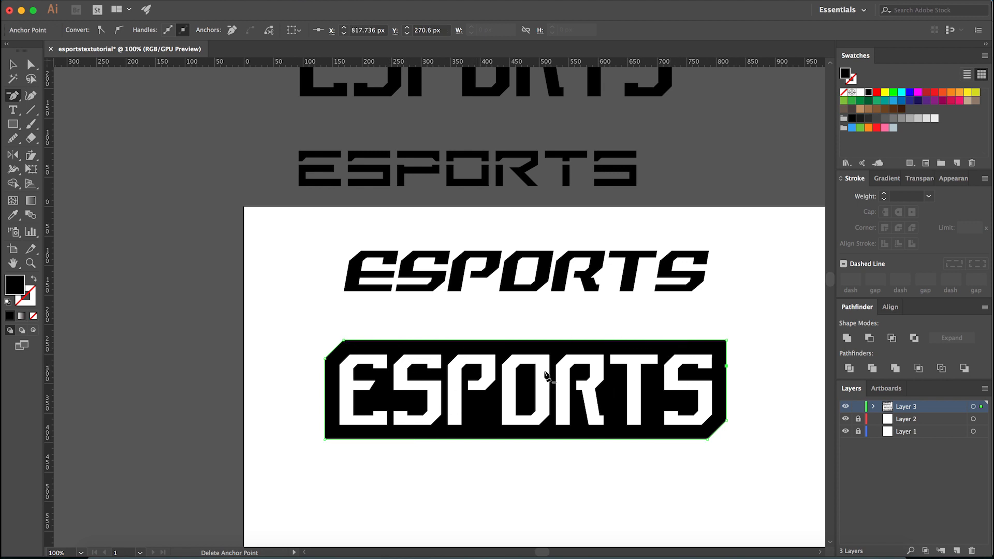
{"action": "left_click", "coordinate": [726, 367]}
{"action": "key", "text": "a"}
{"action": "left_click", "coordinate": [740, 373]}
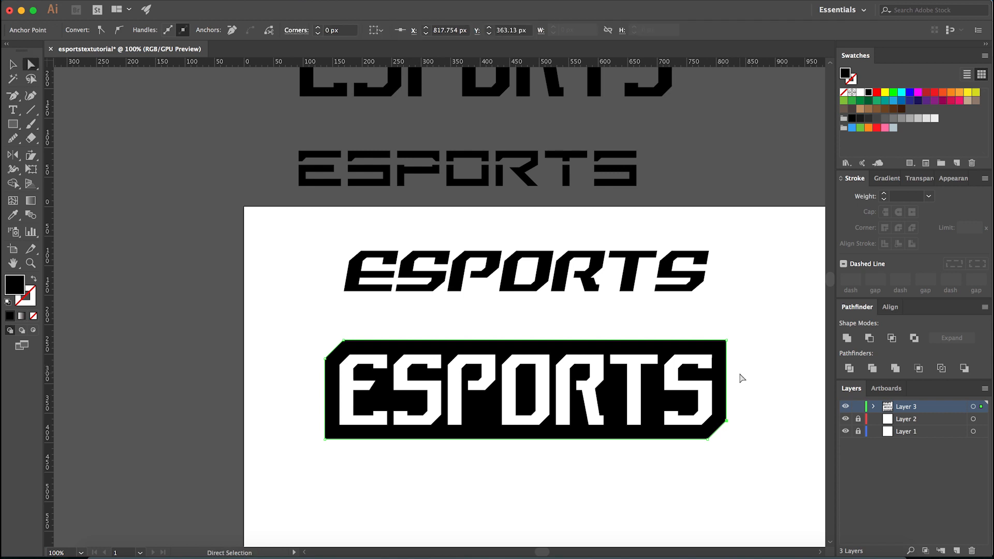
{"action": "scroll", "coordinate": [386, 440], "scroll_direction": "down", "scroll_amount": 2}
{"action": "key", "text": "v"}
{"action": "scroll", "coordinate": [432, 466], "scroll_direction": "down", "scroll_amount": 2}
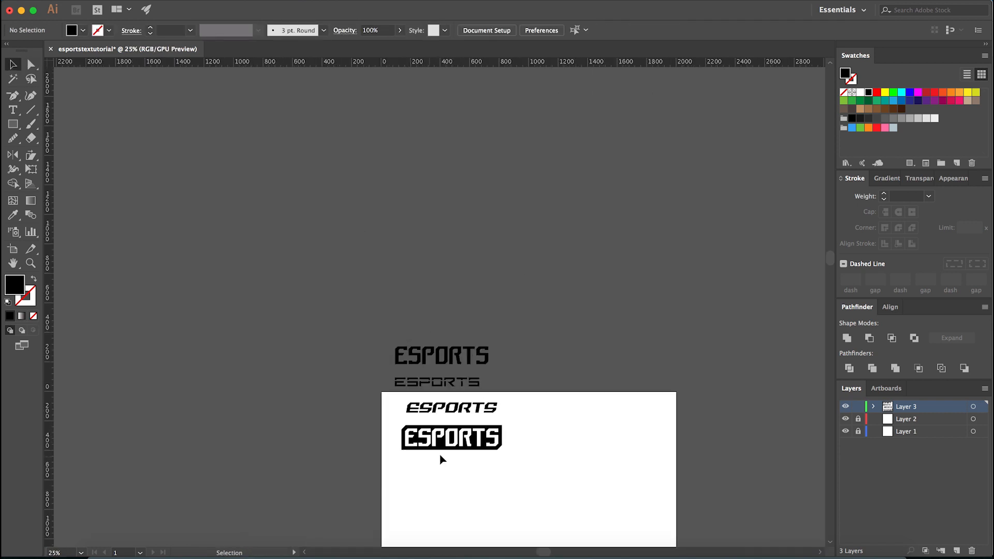
{"action": "scroll", "coordinate": [428, 462], "scroll_direction": "up", "scroll_amount": 4}
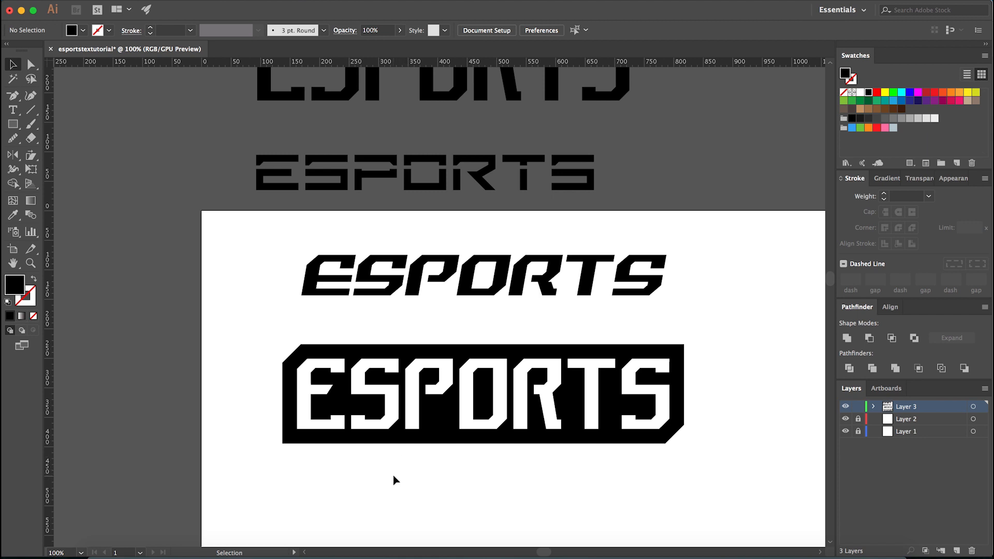
{"action": "scroll", "coordinate": [432, 472], "scroll_direction": "down", "scroll_amount": 2}
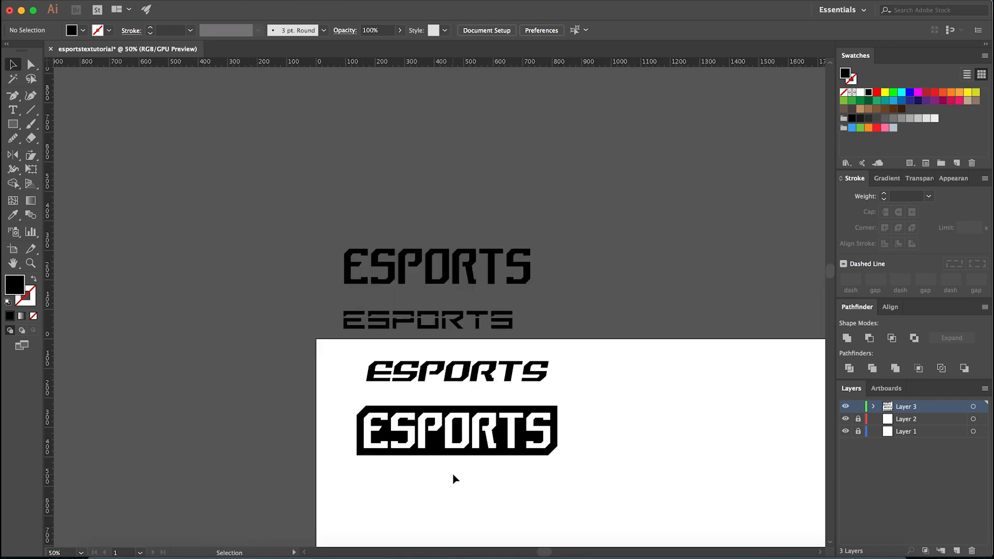
- Make the letters and backing taller by moving their lower anchors down 20 px and their upper anchors up 10 px
{"action": "scroll", "coordinate": [453, 477], "scroll_direction": "up", "scroll_amount": 2}
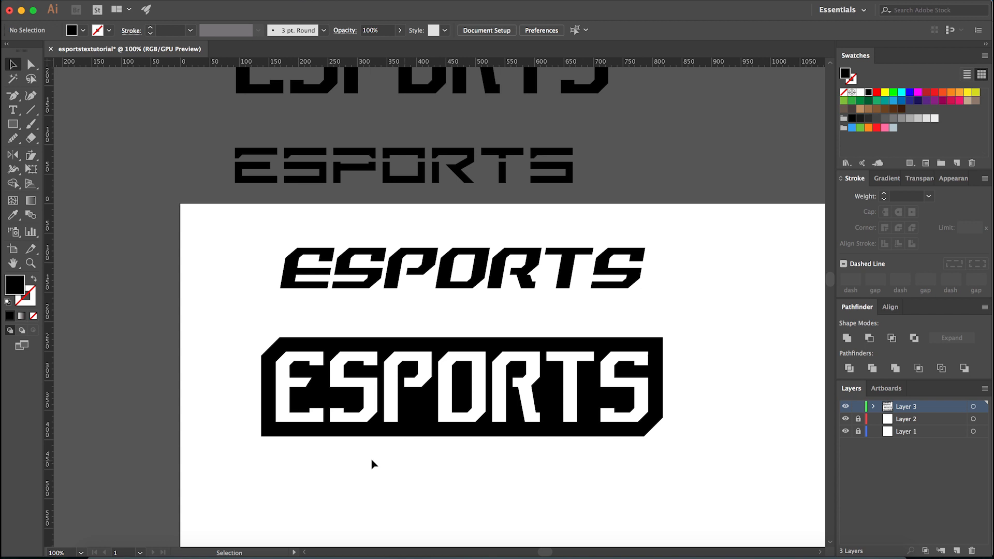
{"action": "key", "text": "a"}
{"action": "left_click_drag", "start_coordinate": [214, 460], "coordinate": [724, 400]}
{"action": "key", "text": "shift+Down"}
{"action": "key", "text": "shift+Down"}
{"action": "left_click_drag", "start_coordinate": [737, 308], "coordinate": [200, 371]}
{"action": "key", "text": "shift+Up"}
{"action": "left_click", "coordinate": [367, 308]}
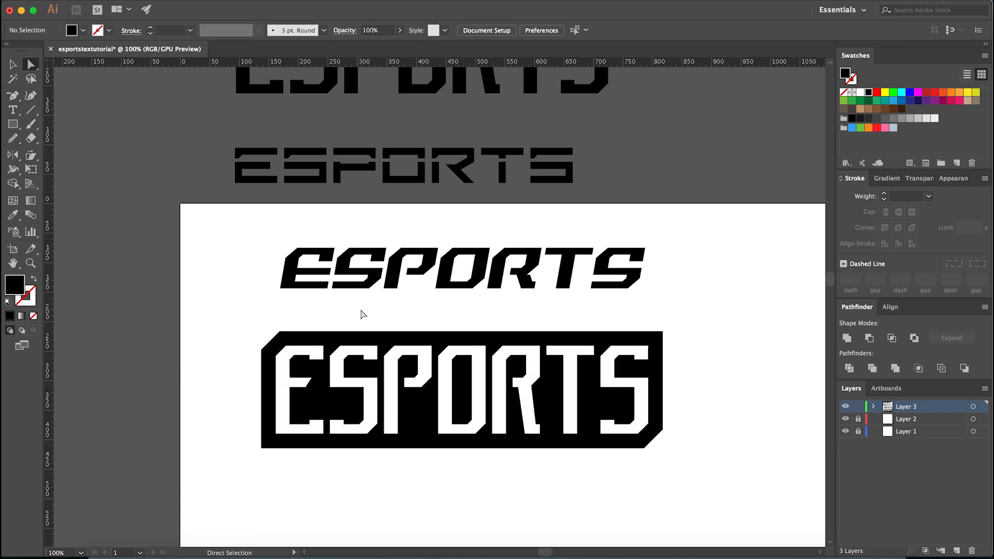
- Ungroup the white ESPORTS letters on the black backing and deselect them
{"action": "key", "text": "v"}
{"action": "scroll", "coordinate": [517, 445], "scroll_direction": "down", "scroll_amount": 3}
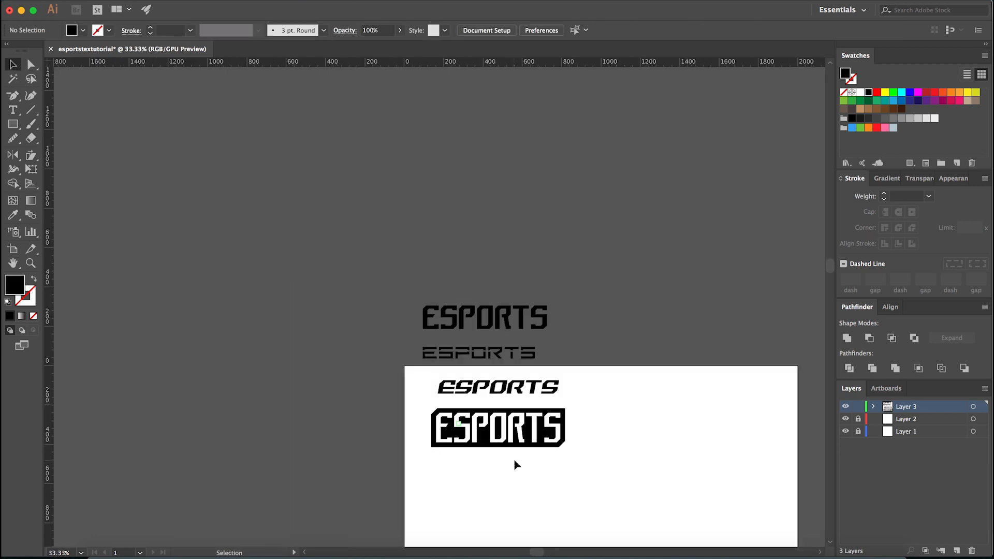
{"action": "scroll", "coordinate": [515, 450], "scroll_direction": "up", "scroll_amount": 2}
{"action": "left_click", "coordinate": [500, 429]}
{"action": "scroll", "coordinate": [509, 428], "scroll_direction": "up", "scroll_amount": 1}
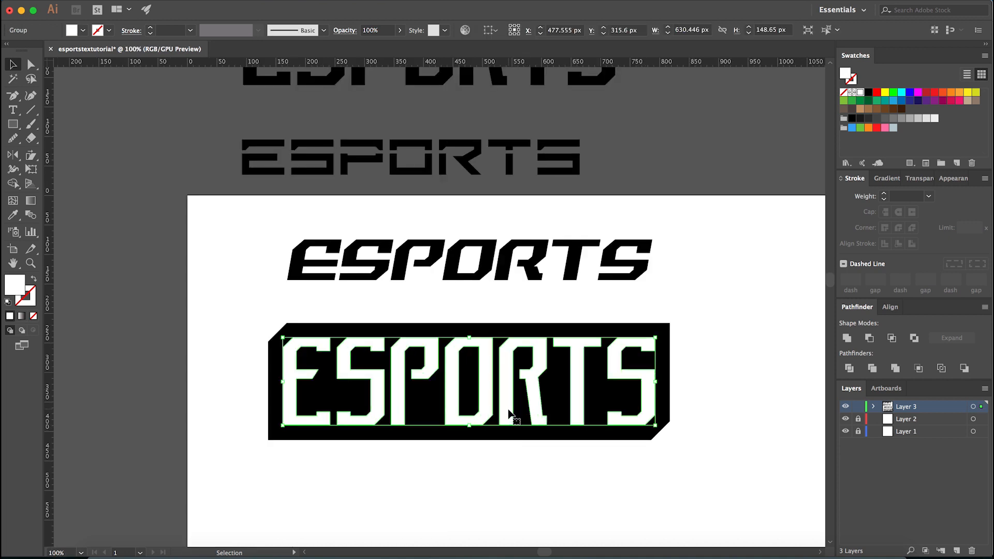
{"action": "right_click", "coordinate": [510, 414]}
{"action": "left_click", "coordinate": [561, 469]}
{"action": "left_click", "coordinate": [526, 475]}
- Select the anchors of the last S and of the backing shape's right end with the Direct Selection tool
{"action": "key", "text": "a"}
{"action": "left_click_drag", "start_coordinate": [605, 449], "coordinate": [712, 318]}
{"action": "scroll", "coordinate": [709, 437], "scroll_direction": "up", "scroll_amount": 1}
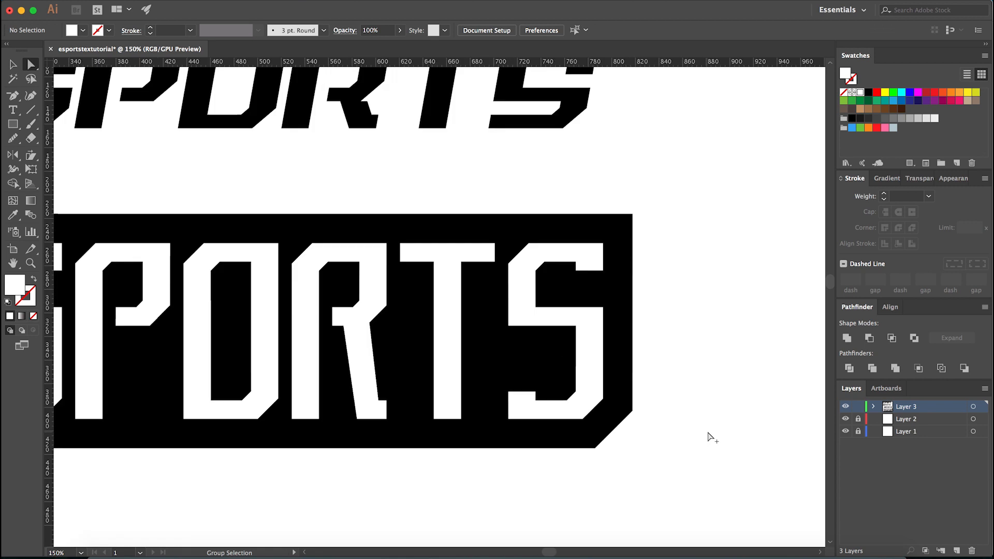
{"action": "left_click_drag", "start_coordinate": [736, 177], "coordinate": [506, 512]}
{"action": "scroll", "coordinate": [523, 465], "scroll_direction": "down", "scroll_amount": 1}
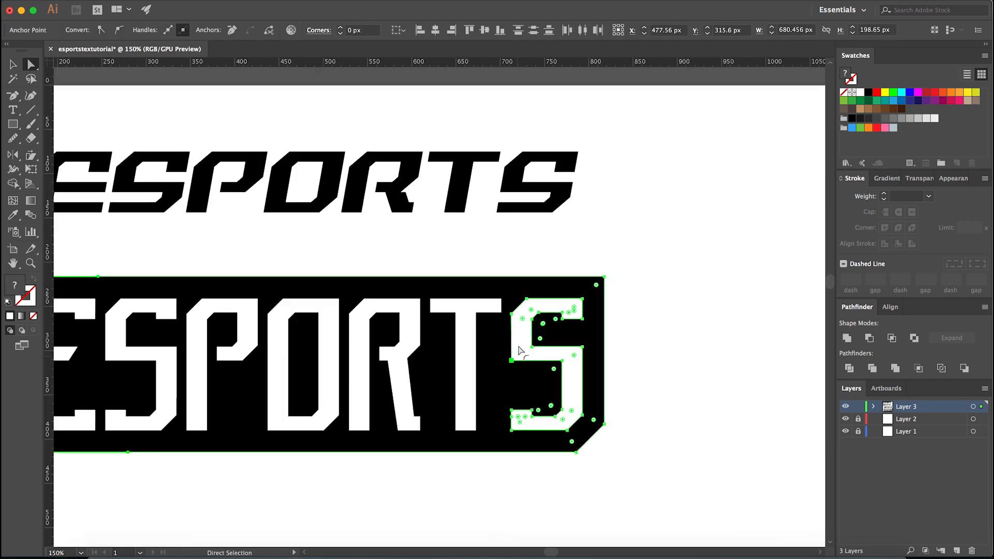
{"action": "scroll", "coordinate": [518, 318], "scroll_direction": "up", "scroll_amount": 4}
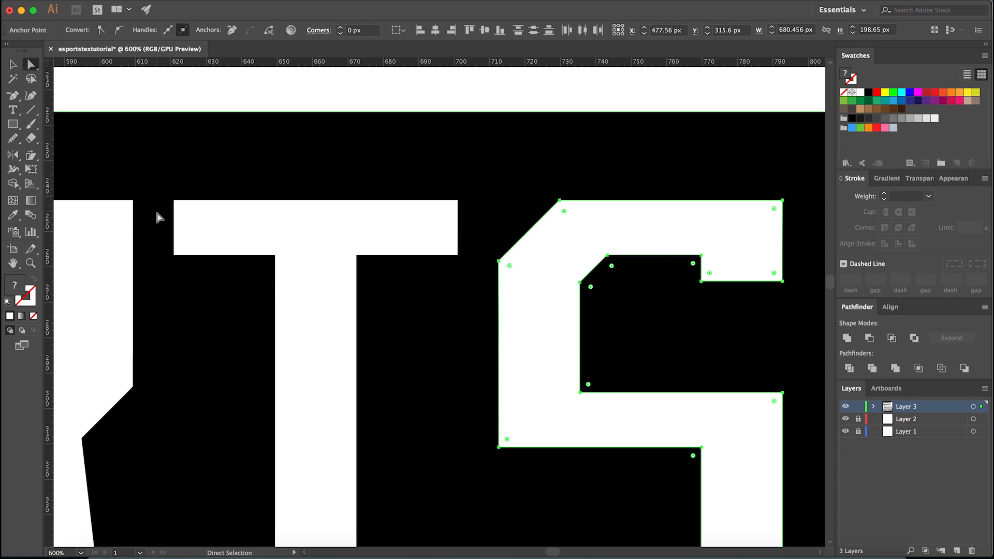
{"action": "scroll", "coordinate": [497, 290], "scroll_direction": "down", "scroll_amount": 4}
{"action": "key", "text": "Right"}
{"action": "key", "text": "Right"}
{"action": "key", "text": "Right"}
{"action": "key", "text": "Right"}
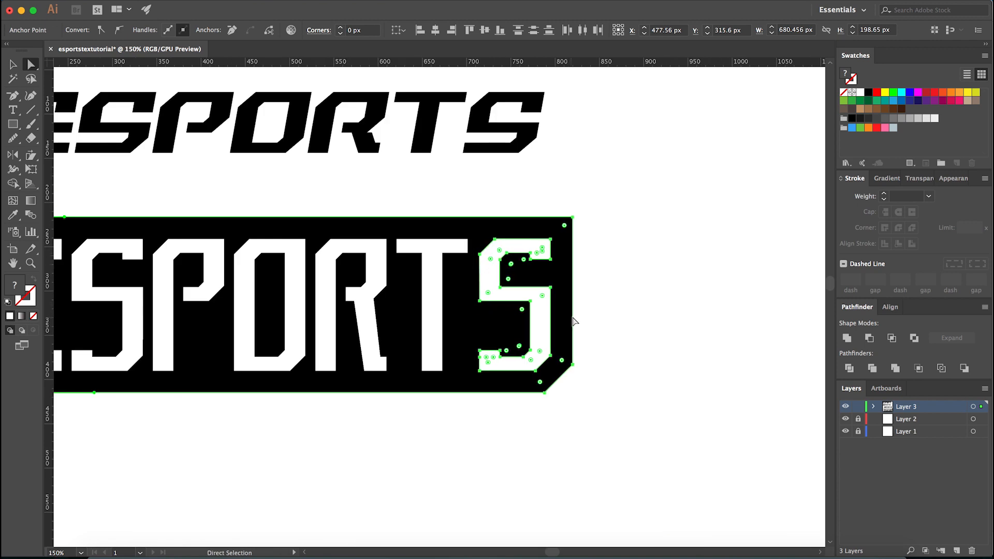
{"action": "key", "text": "super+z"}
{"action": "key", "text": "super+z"}
{"action": "key", "text": "super+z"}
{"action": "key", "text": "super+z"}
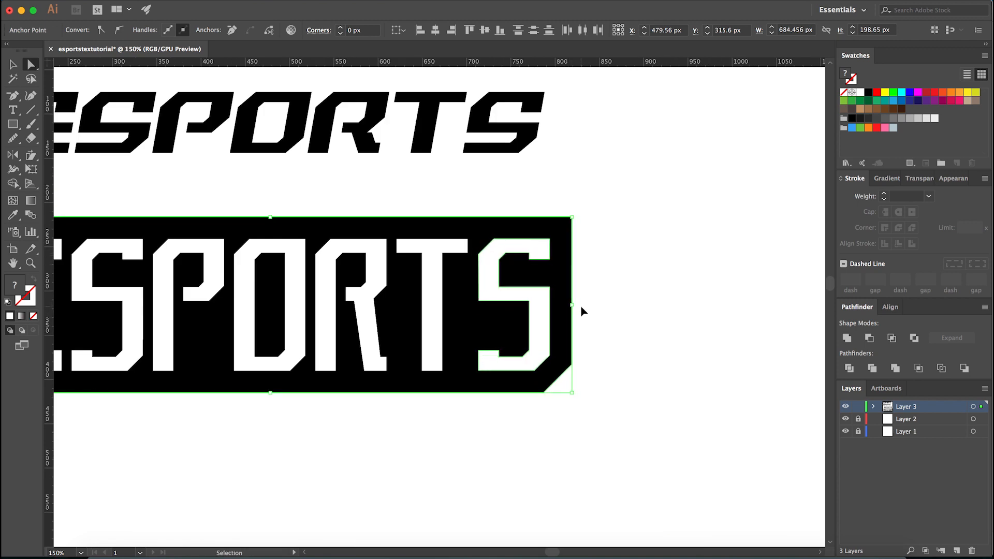
- Widen the spacing before the last S, T and R by 10 px each, shifting everything to their right and the backing's end along
{"action": "key", "text": "shift+Right"}
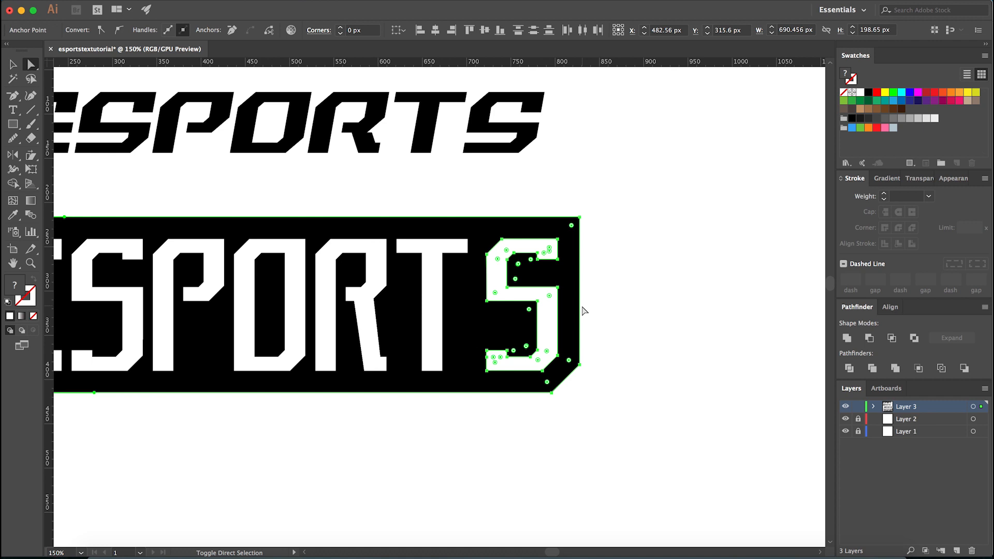
{"action": "left_click_drag", "start_coordinate": [637, 189], "coordinate": [395, 437]}
{"action": "key", "text": "shift+Right"}
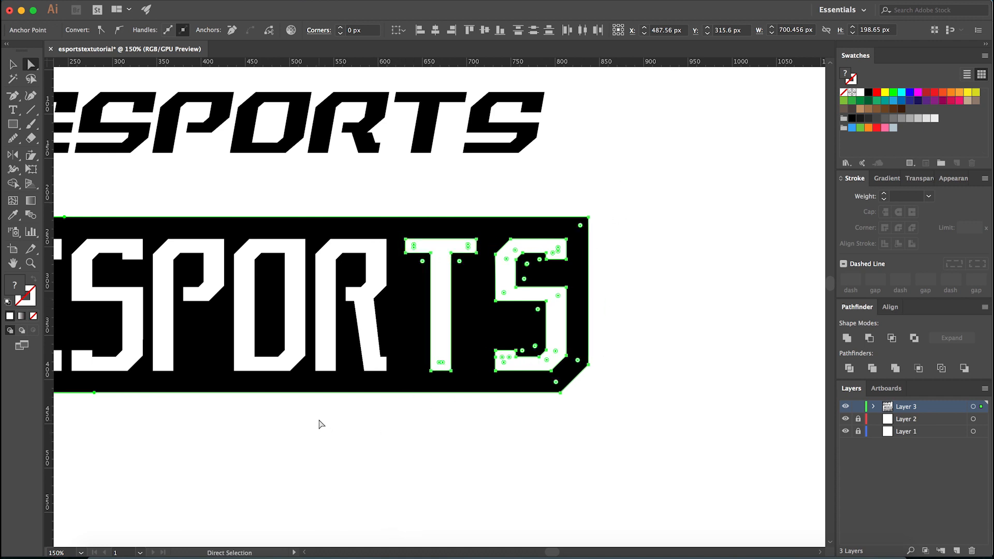
{"action": "left_click_drag", "start_coordinate": [309, 415], "coordinate": [697, 197]}
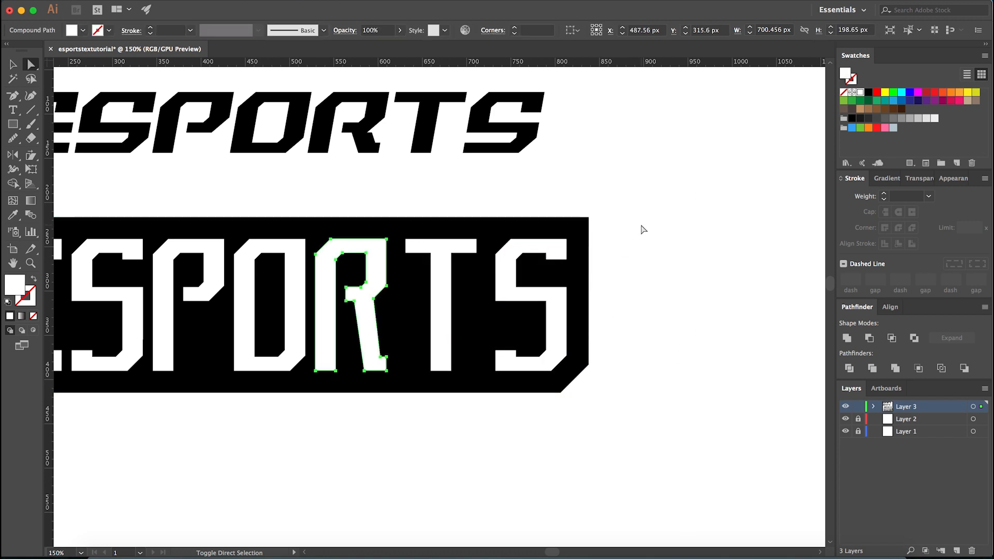
{"action": "left_click", "coordinate": [582, 317]}
{"action": "left_click_drag", "start_coordinate": [582, 317], "coordinate": [310, 439]}
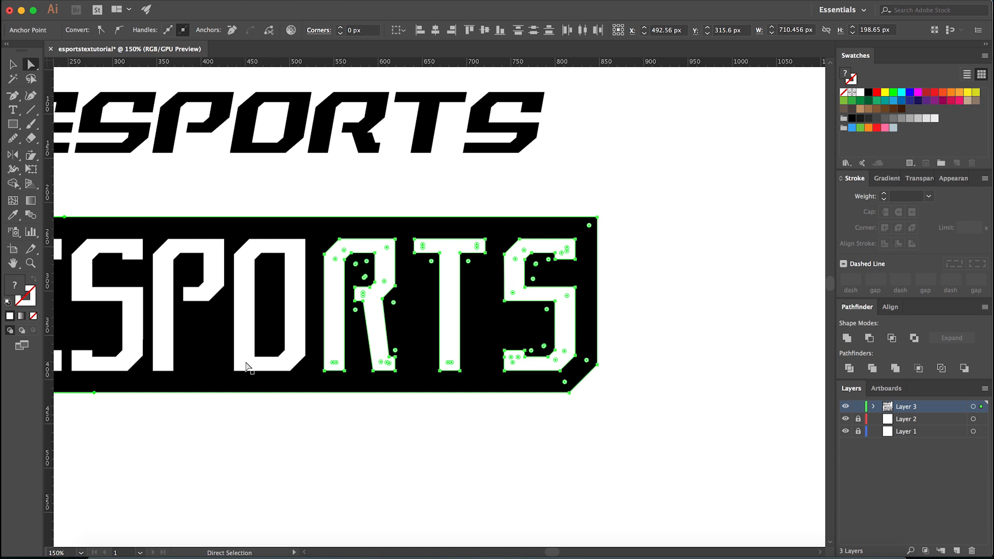
- Widen the spacing before the O, P and first S by 10 px each, shifting the following letters and the backing's right end along
{"action": "left_click_drag", "start_coordinate": [227, 211], "coordinate": [617, 439]}
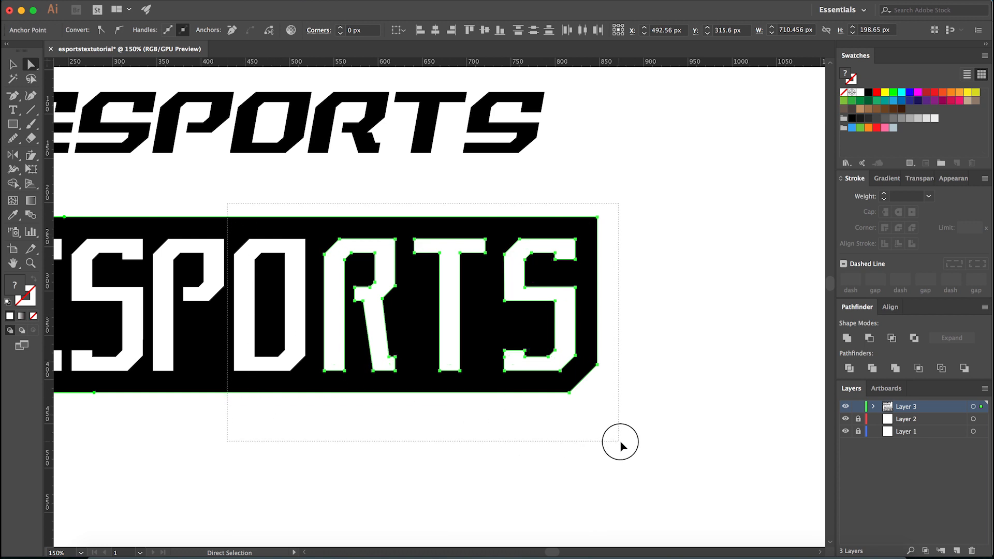
{"action": "key", "text": "shift+Right"}
{"action": "scroll", "coordinate": [380, 463], "scroll_direction": "down", "scroll_amount": 1}
{"action": "left_click_drag", "start_coordinate": [226, 293], "coordinate": [570, 482]}
{"action": "key", "text": "shift+Right"}
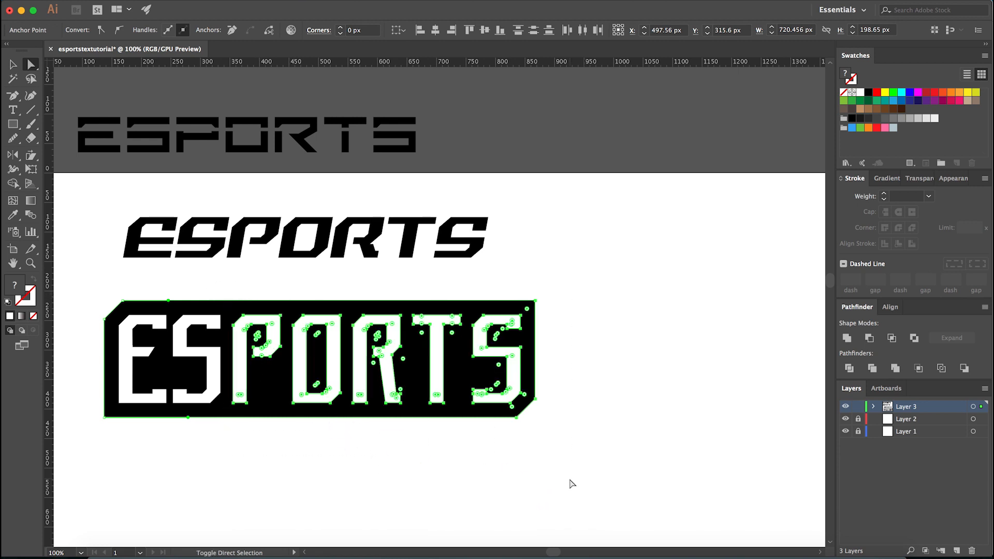
{"action": "left_click_drag", "start_coordinate": [597, 273], "coordinate": [171, 463]}
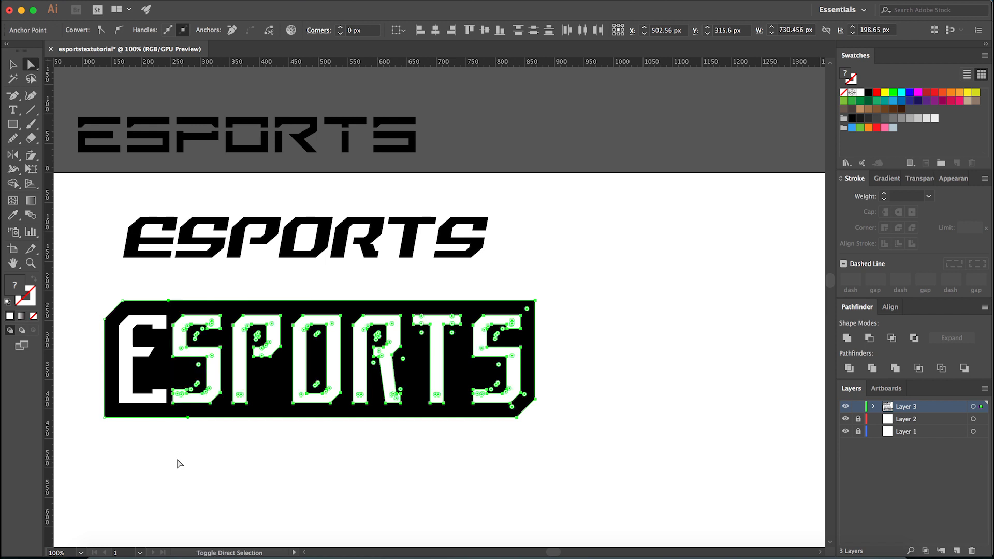
{"action": "key", "text": "shift+Right"}
{"action": "key", "text": "v"}
{"action": "scroll", "coordinate": [407, 457], "scroll_direction": "down", "scroll_amount": 2}
{"action": "left_click", "coordinate": [405, 460]}
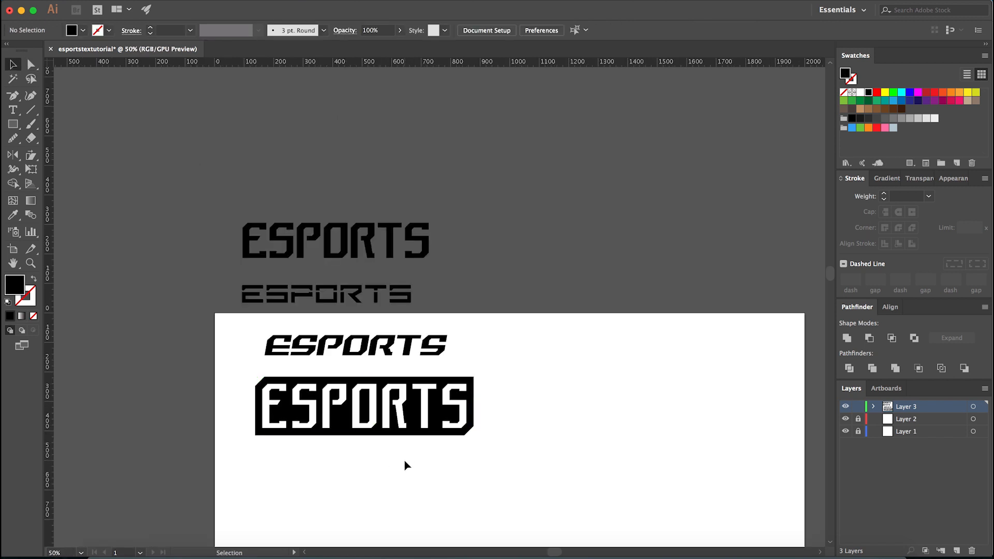
{"action": "scroll", "coordinate": [404, 471], "scroll_direction": "down", "scroll_amount": 2}
{"action": "scroll", "coordinate": [376, 482], "scroll_direction": "up", "scroll_amount": 4}
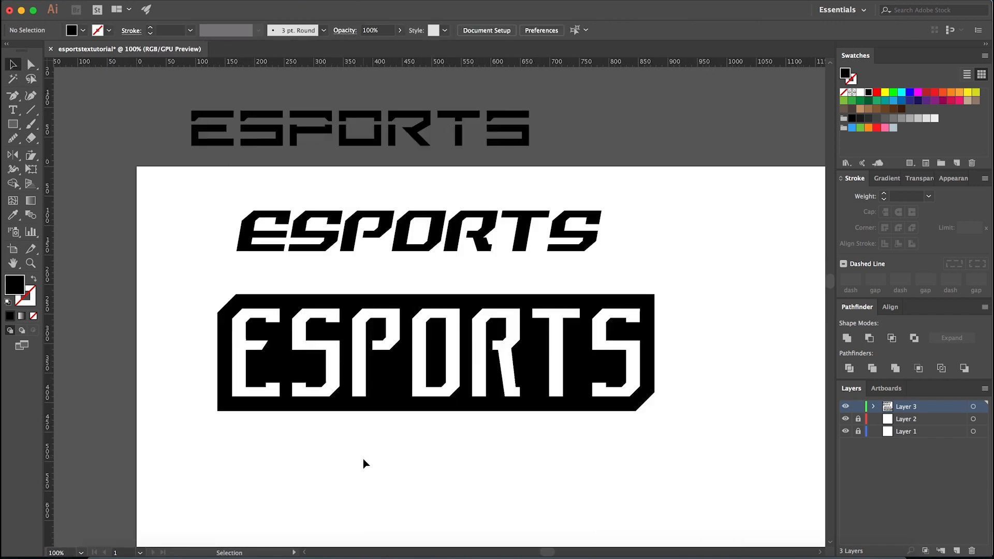
{"action": "scroll", "coordinate": [388, 469], "scroll_direction": "up", "scroll_amount": 1}
{"action": "left_click", "coordinate": [408, 408]}
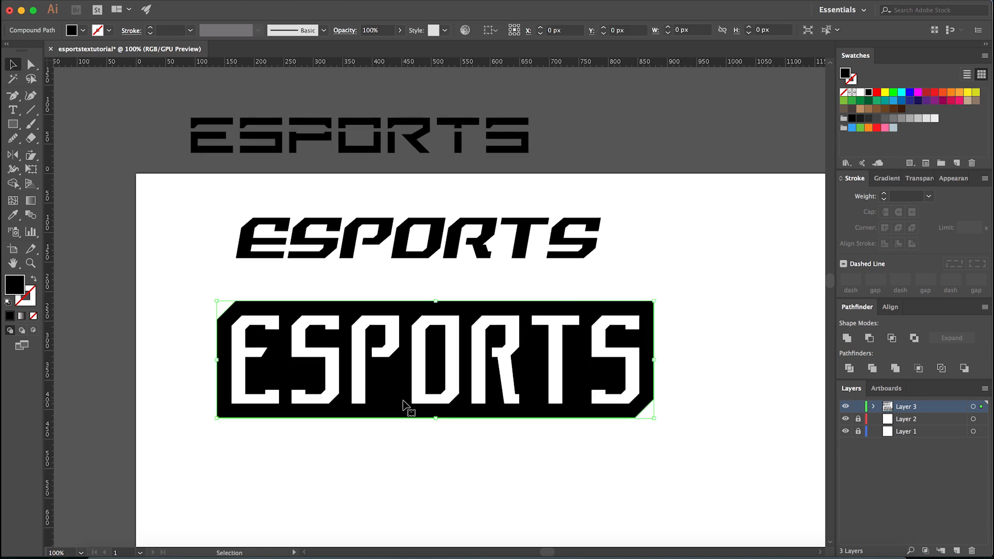
{"action": "right_click", "coordinate": [403, 403]}
{"action": "left_click", "coordinate": [371, 445]}
{"action": "left_click", "coordinate": [393, 401]}
{"action": "scroll", "coordinate": [397, 447], "scroll_direction": "up", "scroll_amount": 2}
{"action": "scroll", "coordinate": [403, 458], "scroll_direction": "down", "scroll_amount": 3}
{"action": "left_click", "coordinate": [401, 478]}
{"action": "scroll", "coordinate": [402, 481], "scroll_direction": "up", "scroll_amount": 5}
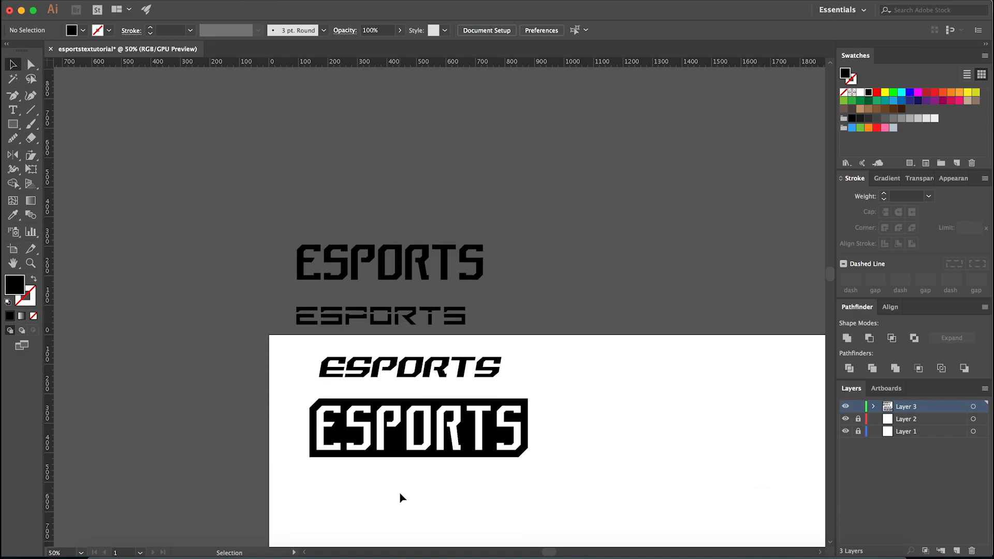
- Switch to the browser, examine the lettering and banner in Behance's Mortem Lion Crest Logo Project, and return to Illustrator
{"action": "left_click", "coordinate": [322, 549]}
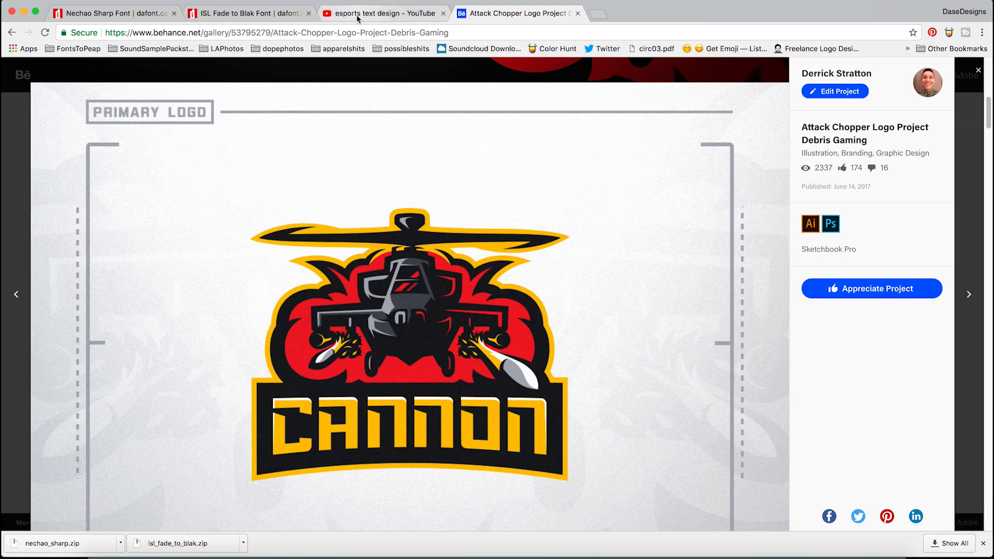
{"action": "left_click", "coordinate": [4, 161]}
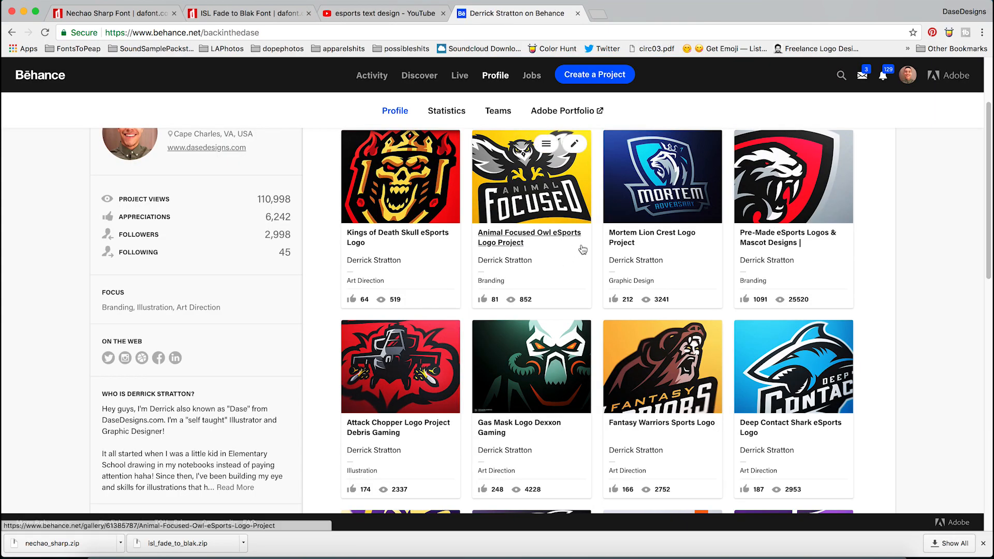
{"action": "left_click", "coordinate": [656, 208]}
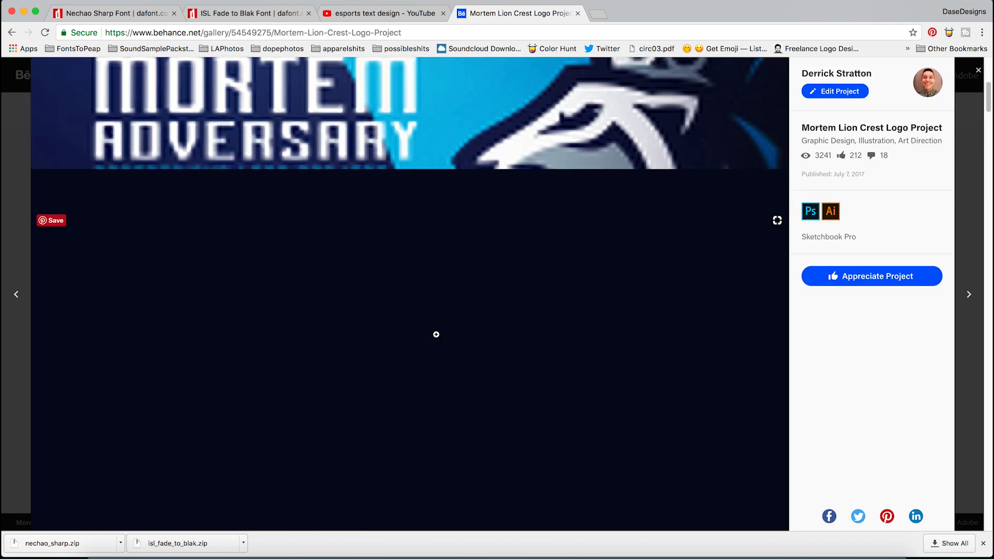
{"action": "scroll", "coordinate": [426, 267], "scroll_direction": "down", "scroll_amount": 10}
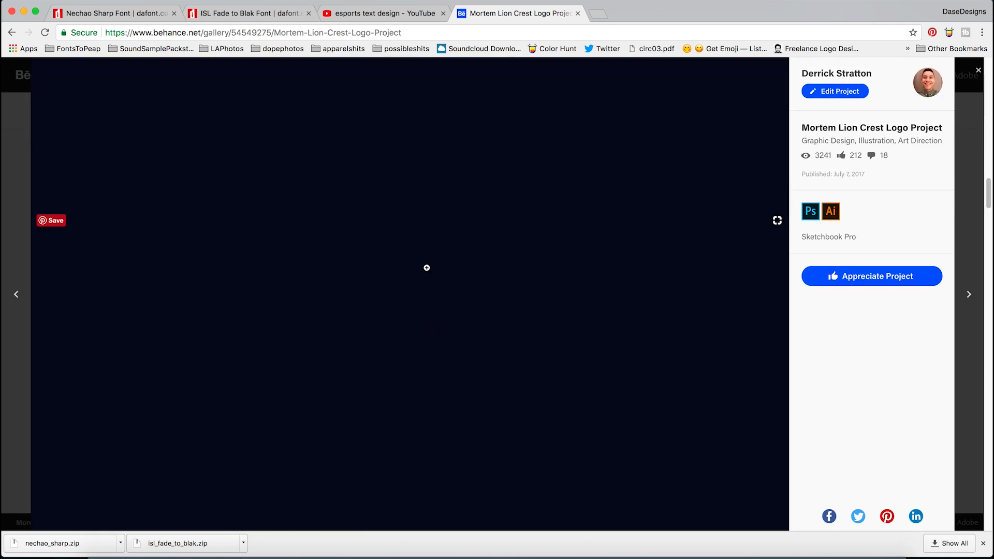
{"action": "scroll", "coordinate": [210, 244], "scroll_direction": "down", "scroll_amount": 3}
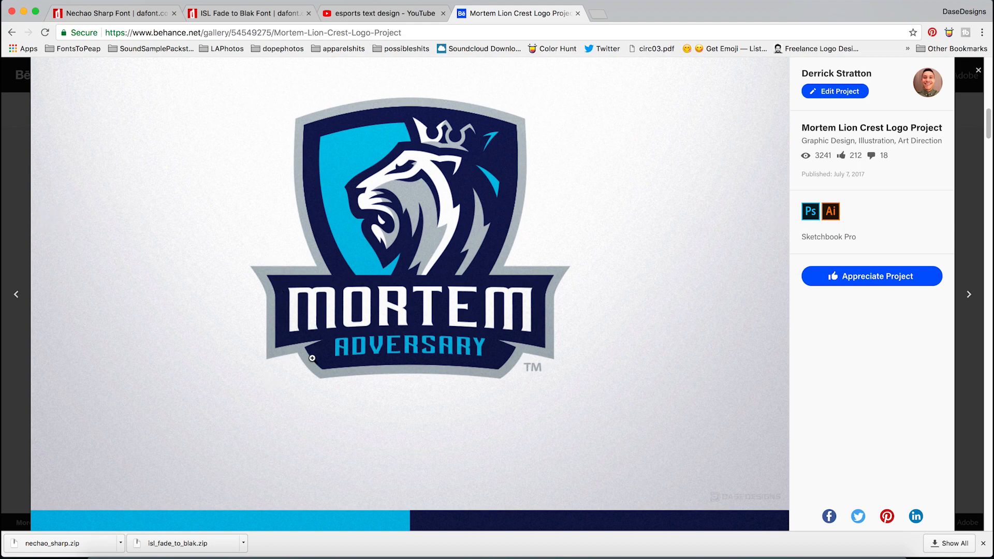
{"action": "left_click", "coordinate": [428, 549]}
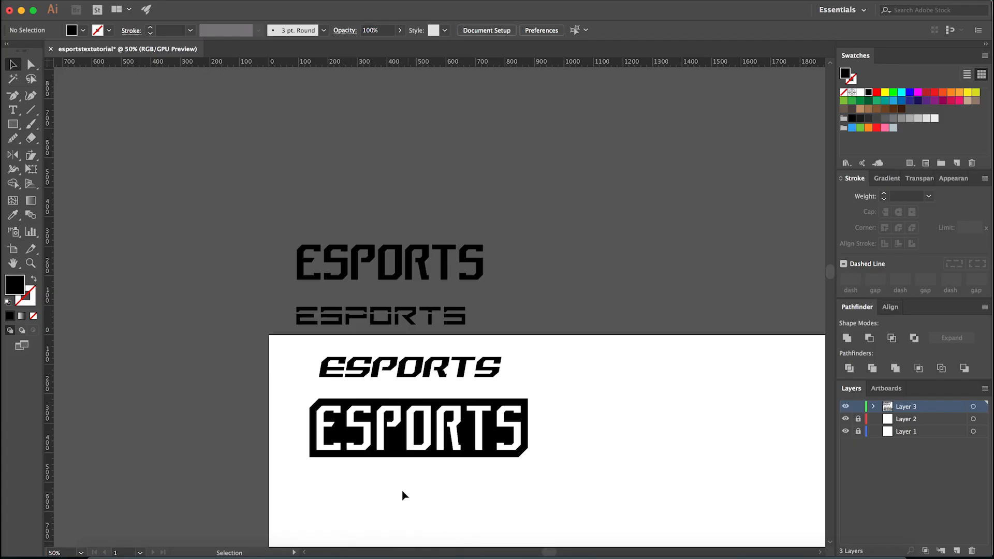
- Duplicate the white ESPORTS letters and black backing straight up, above the other wordmarks outside the artboard
{"action": "left_click", "coordinate": [444, 440]}
{"action": "left_click_drag", "start_coordinate": [310, 480], "coordinate": [567, 430]}
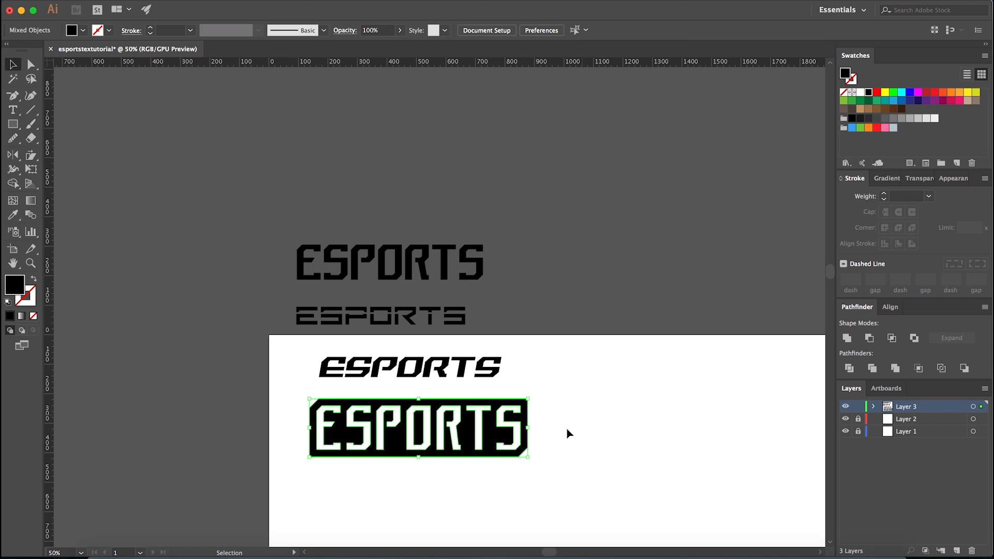
{"action": "scroll", "coordinate": [502, 456], "scroll_direction": "up", "scroll_amount": 4}
{"action": "left_click", "coordinate": [502, 455], "text": "shift"}
{"action": "scroll", "coordinate": [629, 432], "scroll_direction": "down", "scroll_amount": 4}
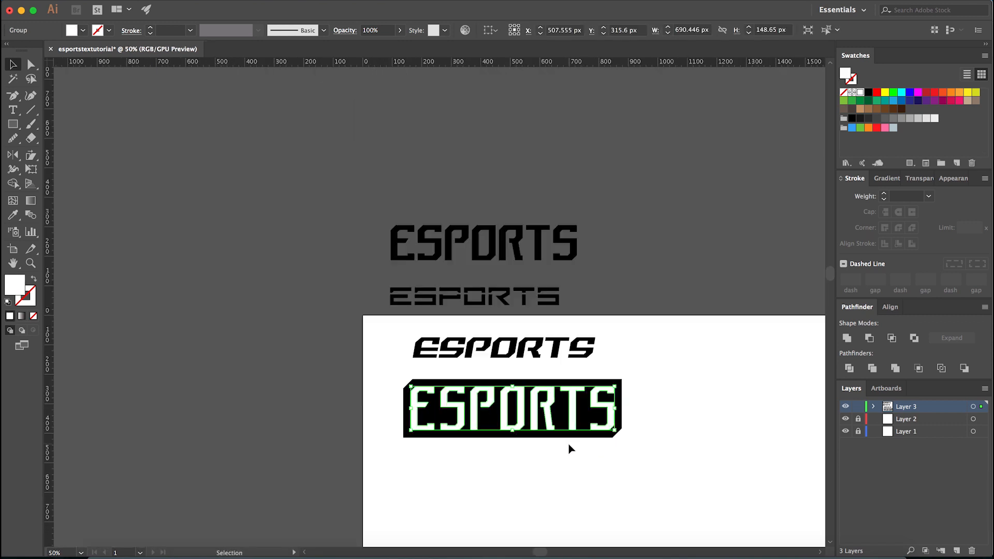
{"action": "left_click", "coordinate": [573, 439]}
{"action": "left_click_drag", "start_coordinate": [562, 455], "coordinate": [572, 191]}
{"action": "left_click", "coordinate": [666, 284]}
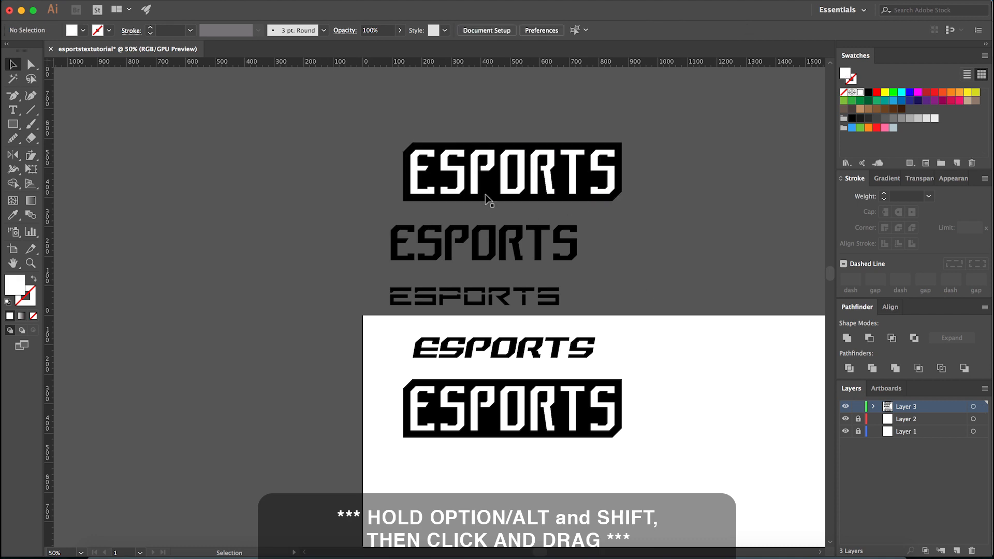
- Group the white ESPORTS letters with their black backing shape on the artboard
{"action": "scroll", "coordinate": [573, 494], "scroll_direction": "up", "scroll_amount": 1}
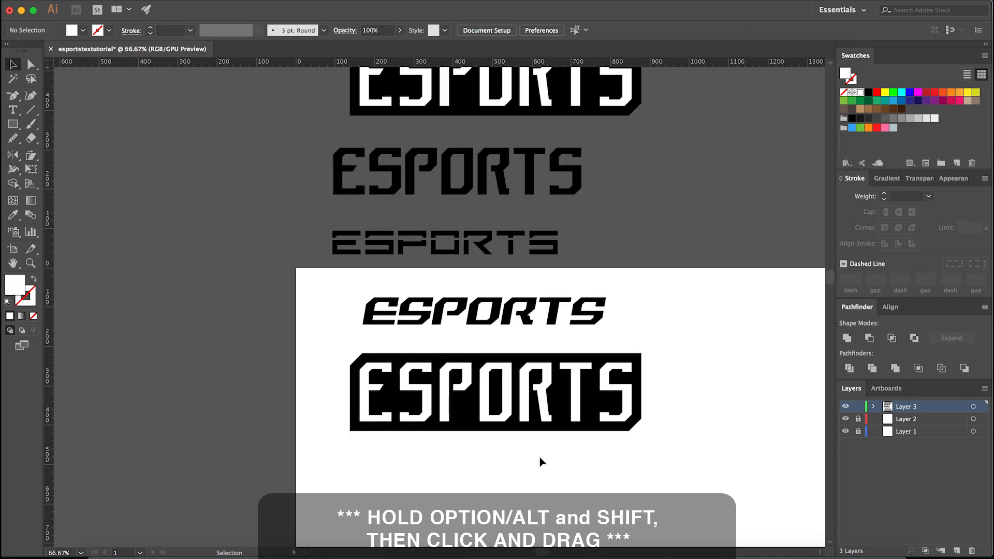
{"action": "left_click", "coordinate": [528, 419]}
{"action": "left_click", "coordinate": [475, 458]}
{"action": "scroll", "coordinate": [460, 455], "scroll_direction": "up", "scroll_amount": 2}
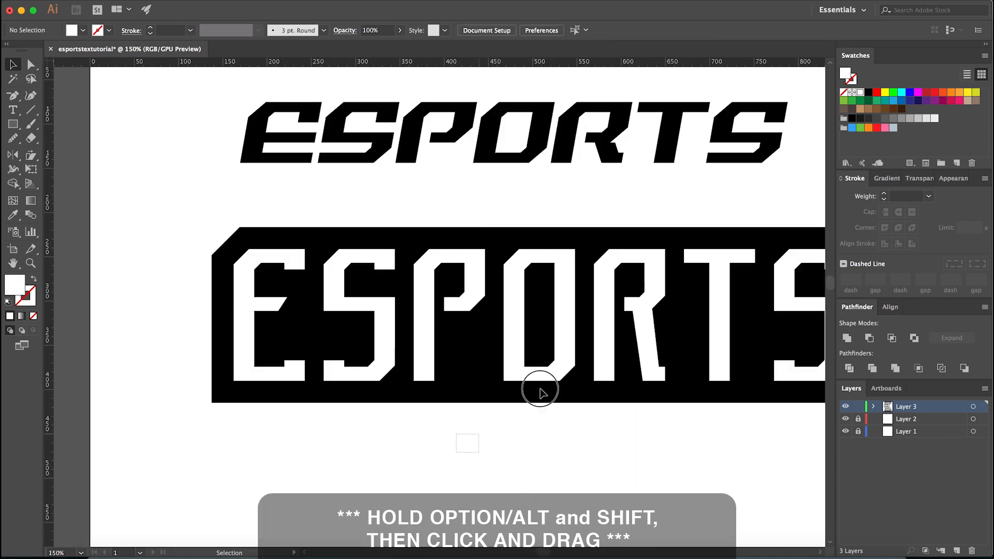
{"action": "left_click_drag", "start_coordinate": [497, 422], "coordinate": [539, 374]}
{"action": "key", "text": "ctrl+g"}
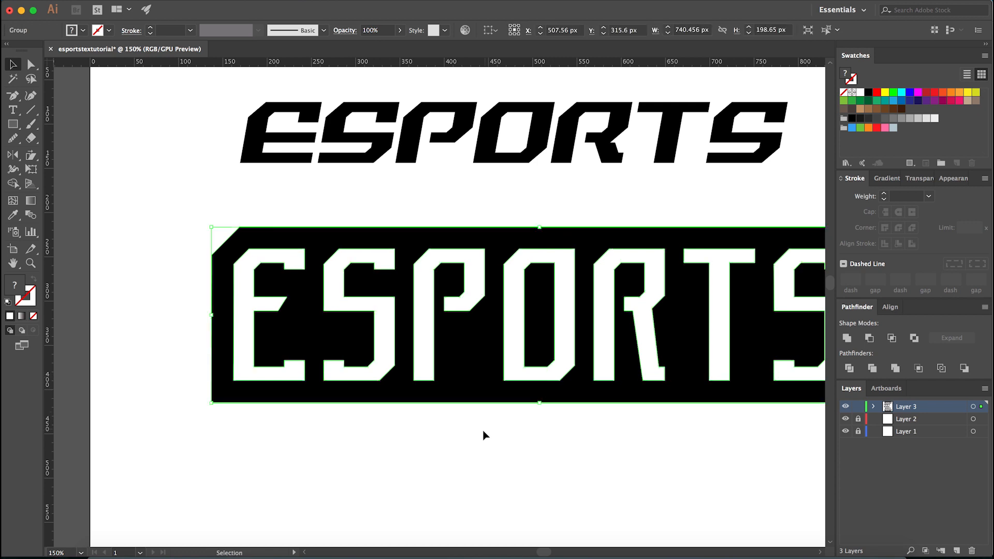
{"action": "scroll", "coordinate": [486, 433], "scroll_direction": "down", "scroll_amount": 2}
{"action": "left_click", "coordinate": [484, 449]}
{"action": "left_click_drag", "start_coordinate": [505, 409], "coordinate": [527, 402]}
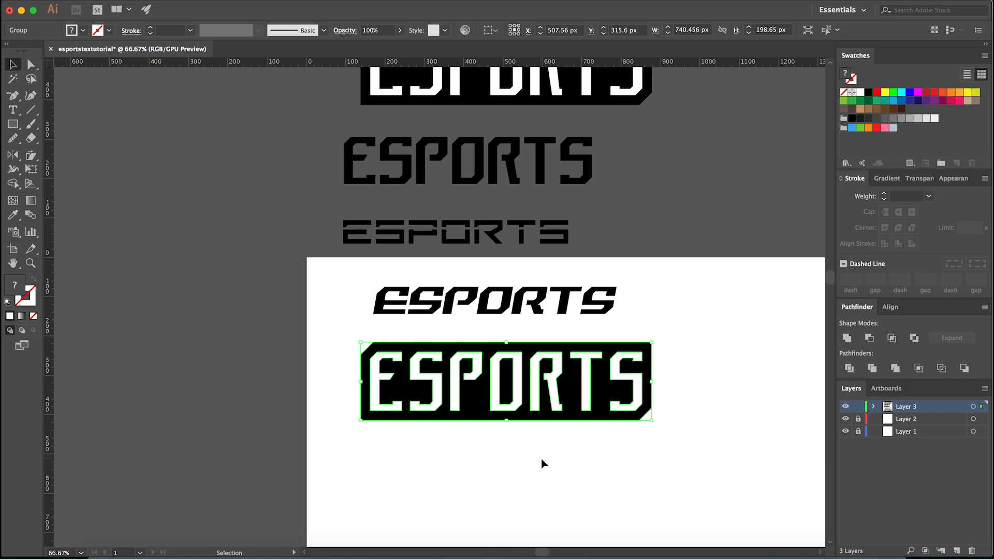
- Apply a horizontal Arc Lower warp with a slight negative bend to the grouped ESPORTS logo, so its lower edge arches upward
{"action": "left_click", "coordinate": [264, 0]}
{"action": "mouse_move", "coordinate": [303, 168]}
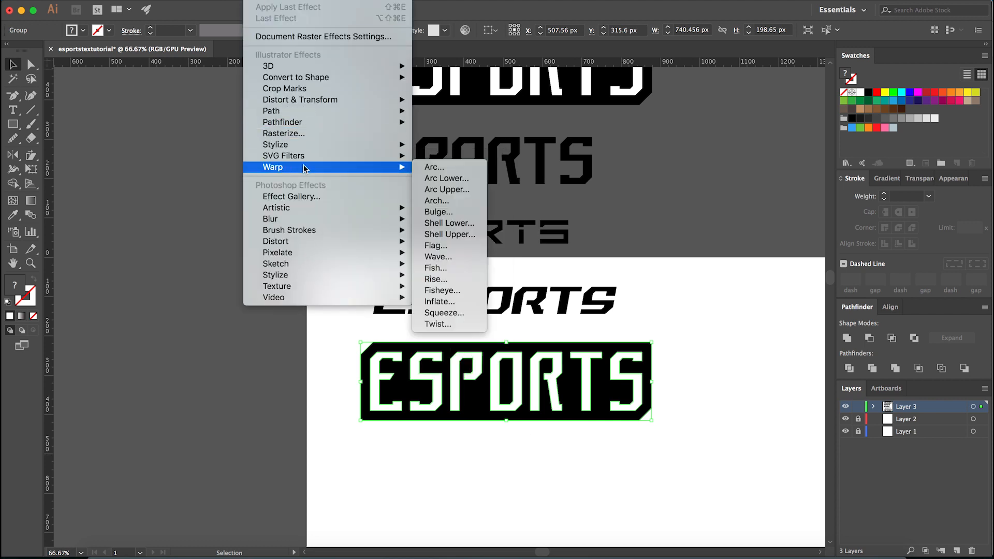
{"action": "left_click", "coordinate": [463, 178]}
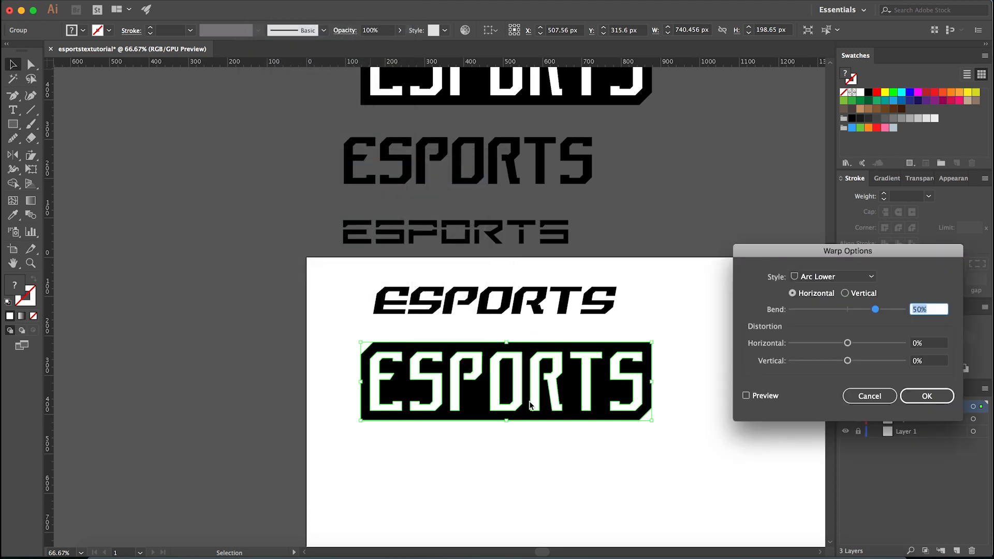
{"action": "type", "text": "-15"}
{"action": "left_click", "coordinate": [776, 397]}
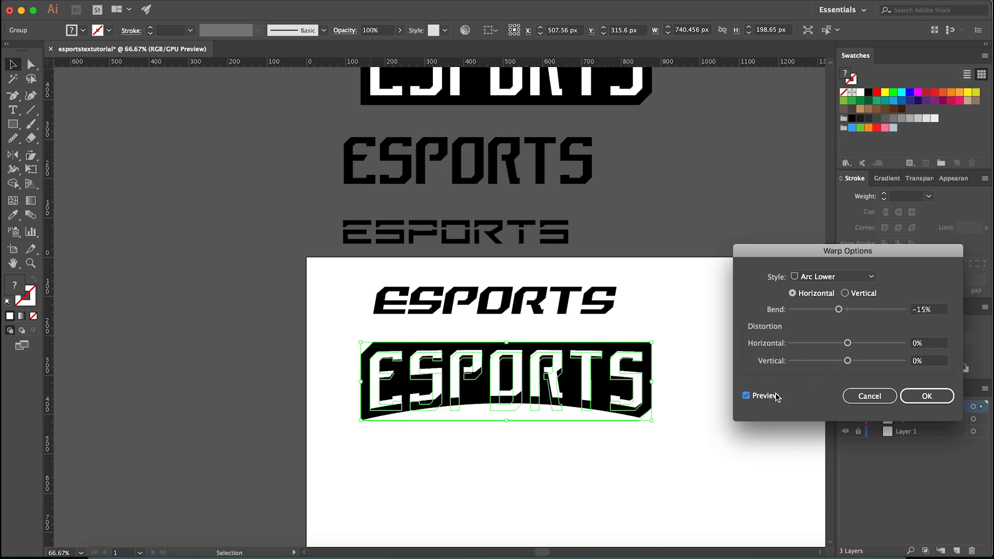
{"action": "left_click_drag", "start_coordinate": [939, 313], "coordinate": [889, 314]}
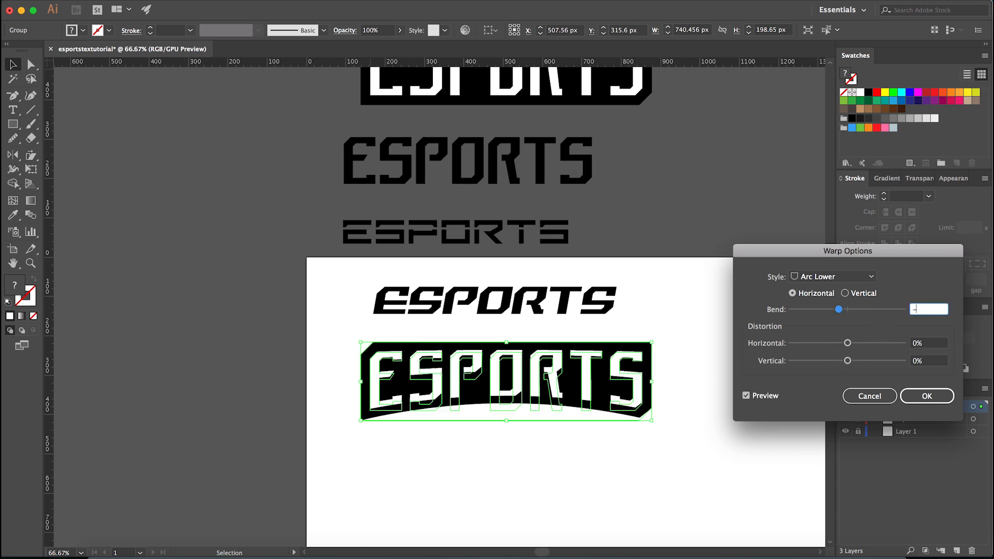
{"action": "left_click", "coordinate": [777, 397]}
{"action": "left_click_drag", "start_coordinate": [921, 313], "coordinate": [832, 306]}
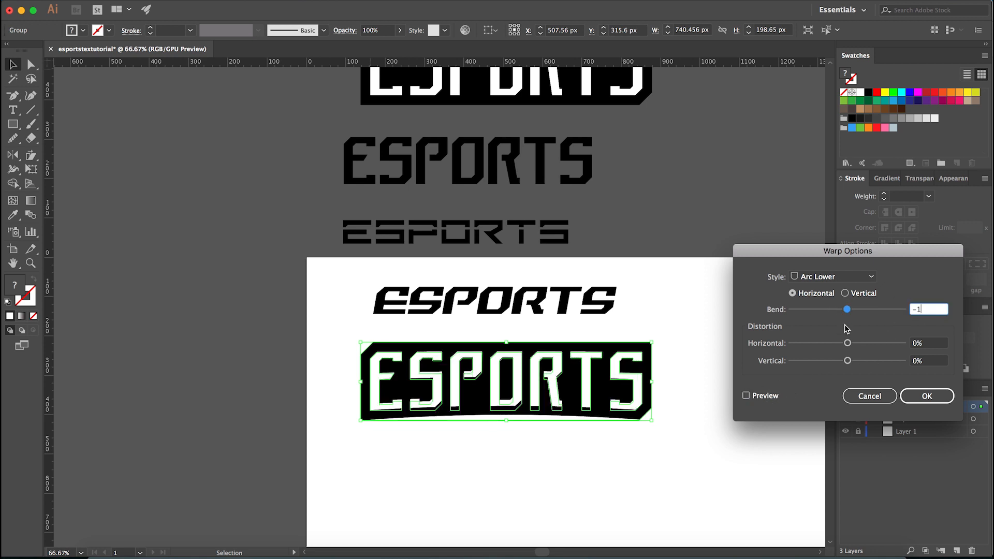
{"action": "left_click", "coordinate": [776, 401]}
{"action": "left_click", "coordinate": [927, 396]}
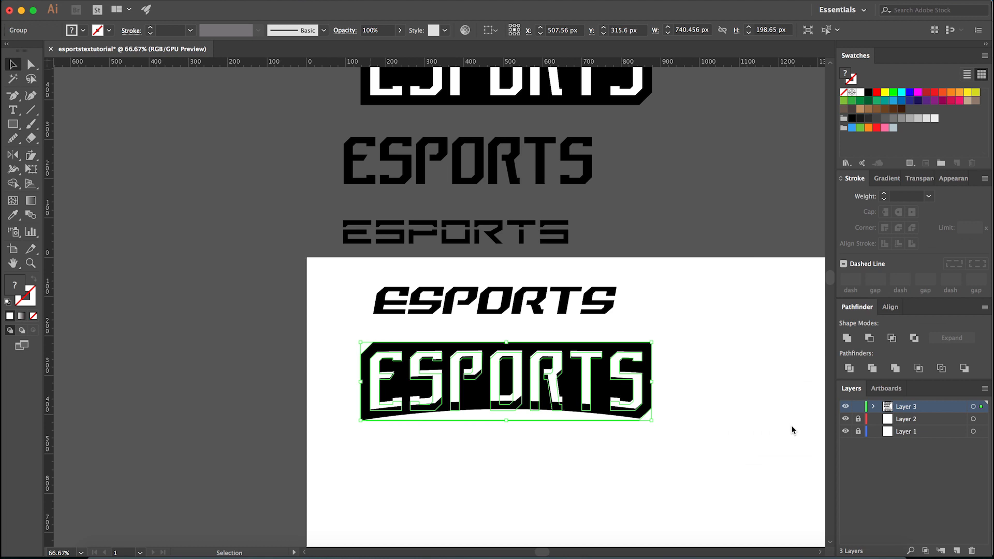
- Duplicate the warped ESPORTS banner straight down, leaving a second copy beneath it on the artboard
{"action": "left_click", "coordinate": [492, 450]}
{"action": "scroll", "coordinate": [492, 451], "scroll_direction": "down", "scroll_amount": 3}
{"action": "scroll", "coordinate": [509, 463], "scroll_direction": "up", "scroll_amount": 4}
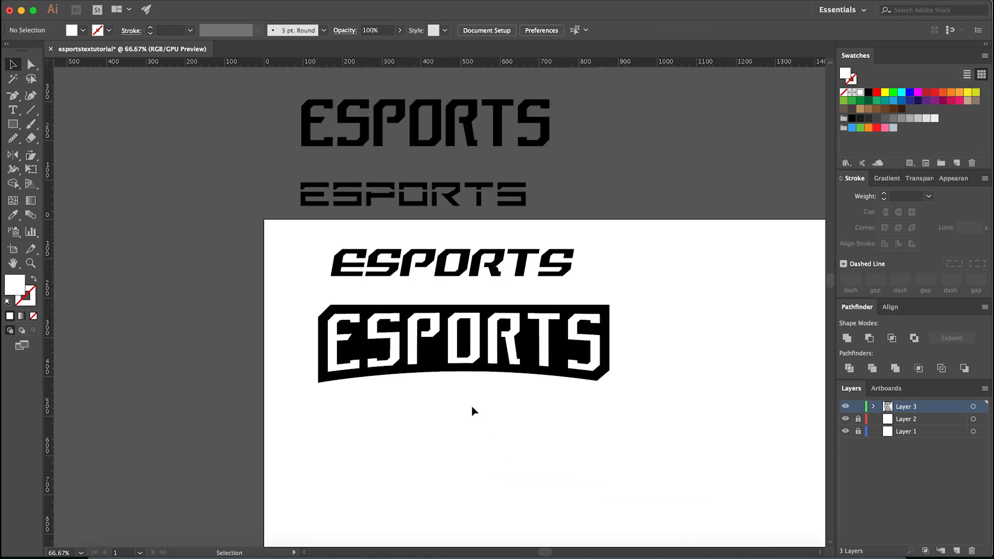
{"action": "scroll", "coordinate": [472, 412], "scroll_direction": "up", "scroll_amount": 1}
{"action": "scroll", "coordinate": [460, 395], "scroll_direction": "down", "scroll_amount": 5}
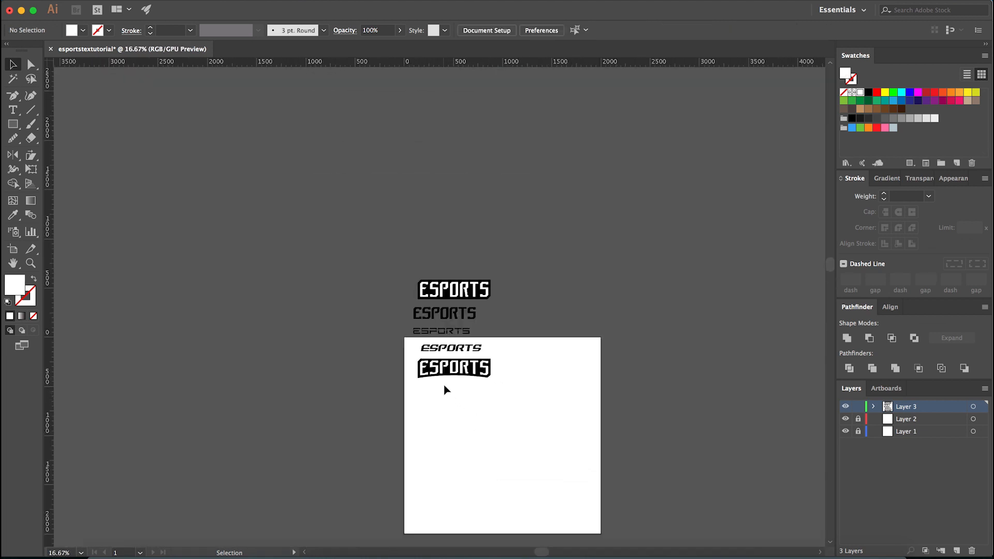
{"action": "scroll", "coordinate": [444, 385], "scroll_direction": "up", "scroll_amount": 2}
{"action": "left_click_drag", "start_coordinate": [434, 313], "coordinate": [434, 371]}
{"action": "left_click", "coordinate": [434, 378]}
{"action": "scroll", "coordinate": [433, 377], "scroll_direction": "up", "scroll_amount": 2}
{"action": "scroll", "coordinate": [431, 422], "scroll_direction": "up", "scroll_amount": 2}
{"action": "left_click", "coordinate": [432, 412]}
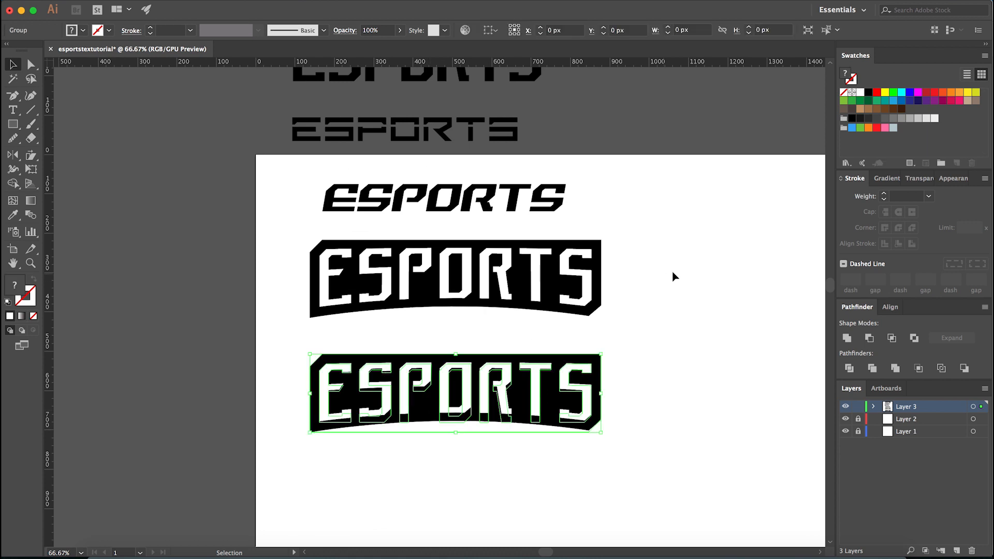
- Open the Arc Lower warp options of the lower ESPORTS banner, glance at the Behance logo projects in the browser, and return to Illustrator
{"action": "left_click", "coordinate": [947, 181]}
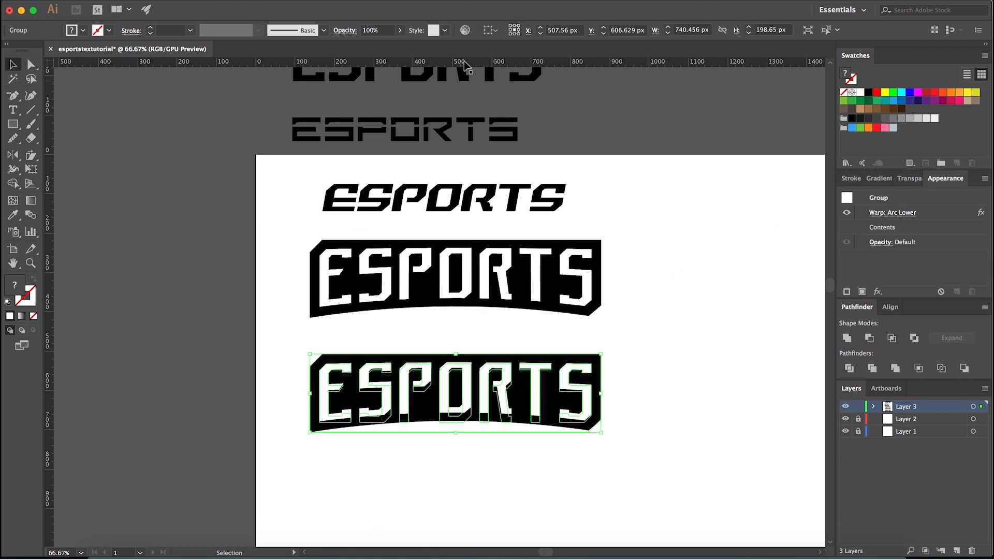
{"action": "left_click", "coordinate": [347, 1]}
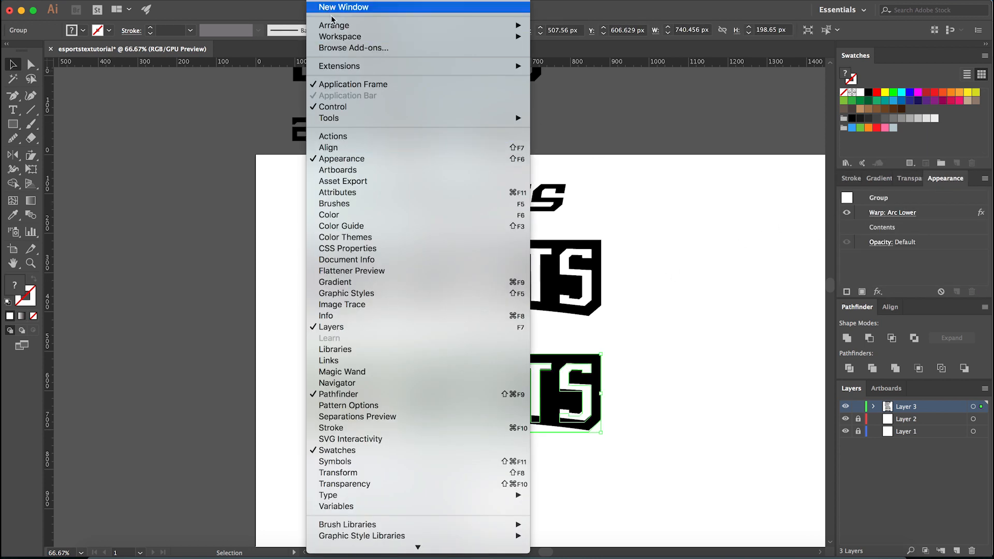
{"action": "left_click", "coordinate": [649, 177]}
{"action": "left_click", "coordinate": [880, 214]}
{"action": "left_click_drag", "start_coordinate": [886, 251], "coordinate": [737, 223]}
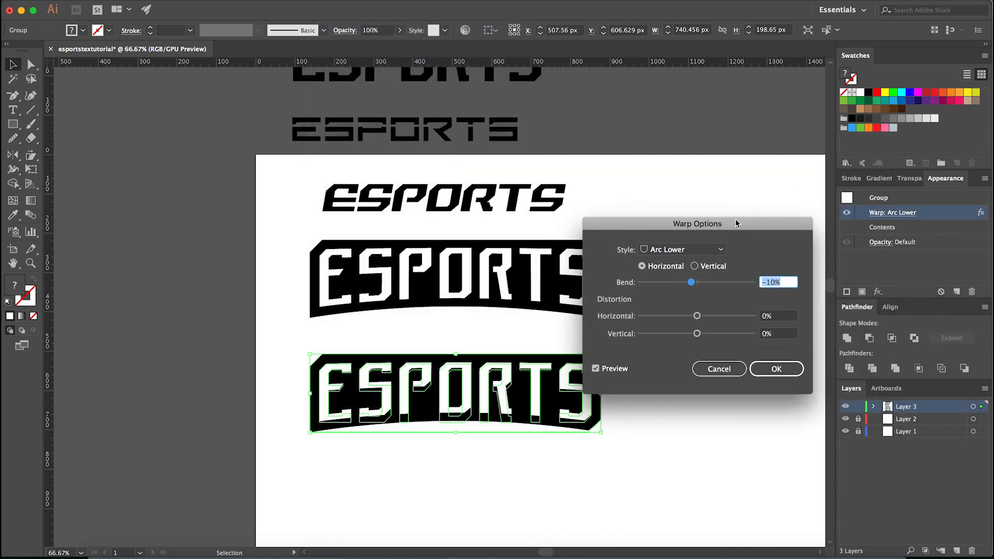
{"action": "left_click", "coordinate": [784, 334]}
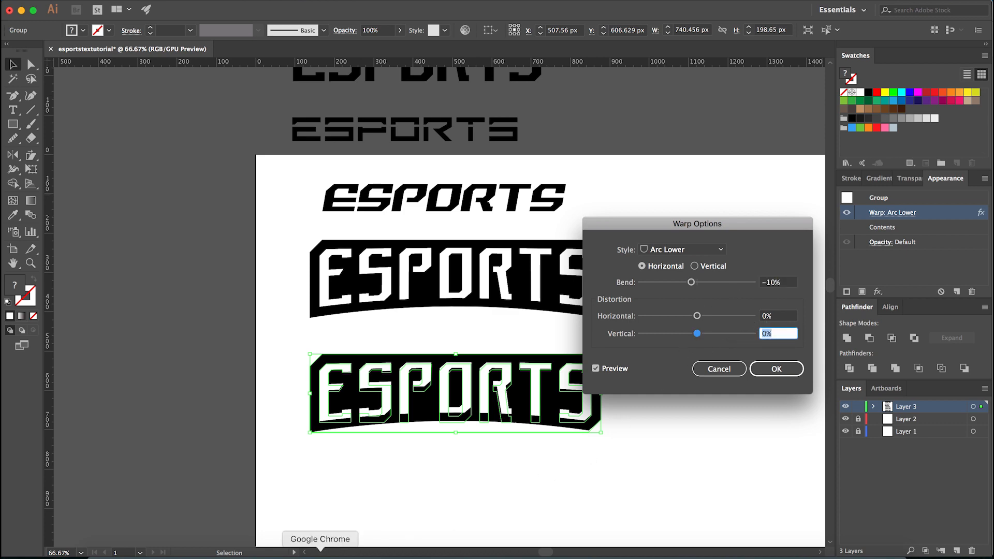
{"action": "left_click", "coordinate": [327, 552]}
{"action": "left_click", "coordinate": [4, 271]}
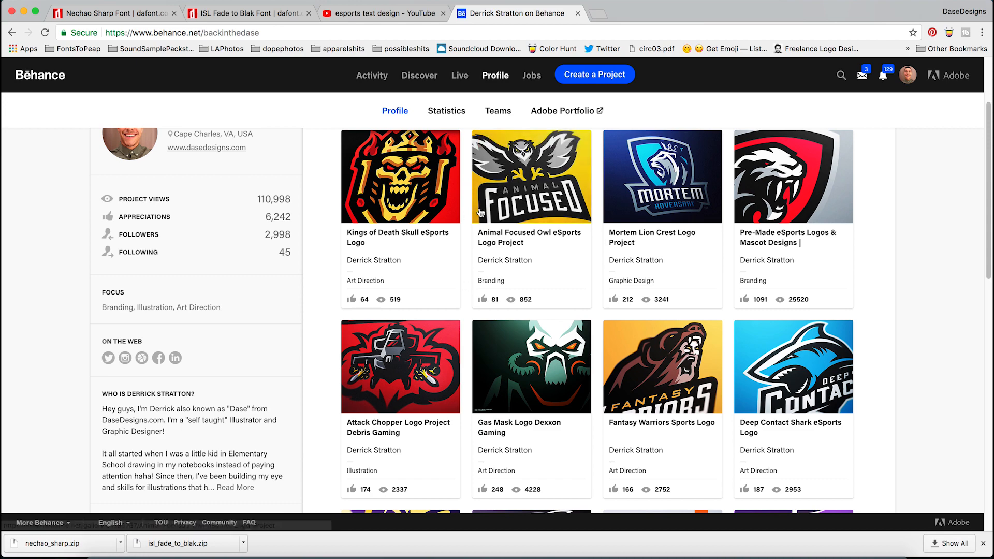
{"action": "left_click", "coordinate": [403, 553]}
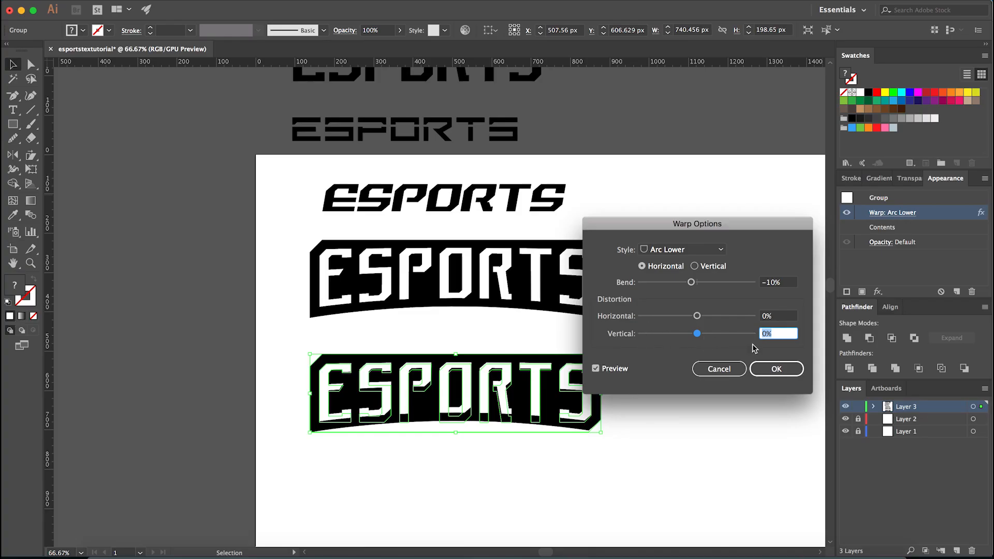
- Set the lower banner's Arc Lower warp to a vertical distortion of 2% and apply it
{"action": "type", "text": "3"}
{"action": "key", "text": "Tab"}
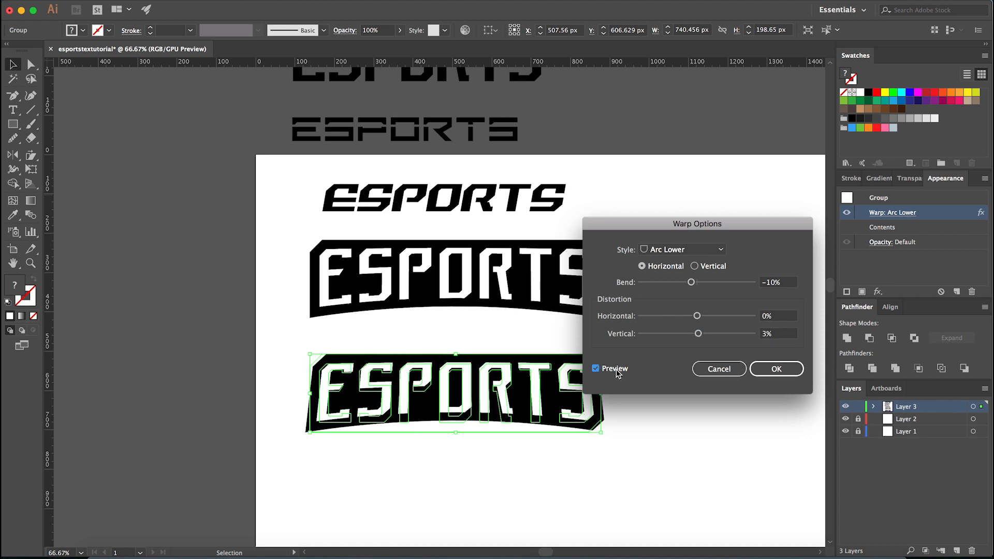
{"action": "left_click", "coordinate": [780, 335]}
{"action": "type", "text": "2"}
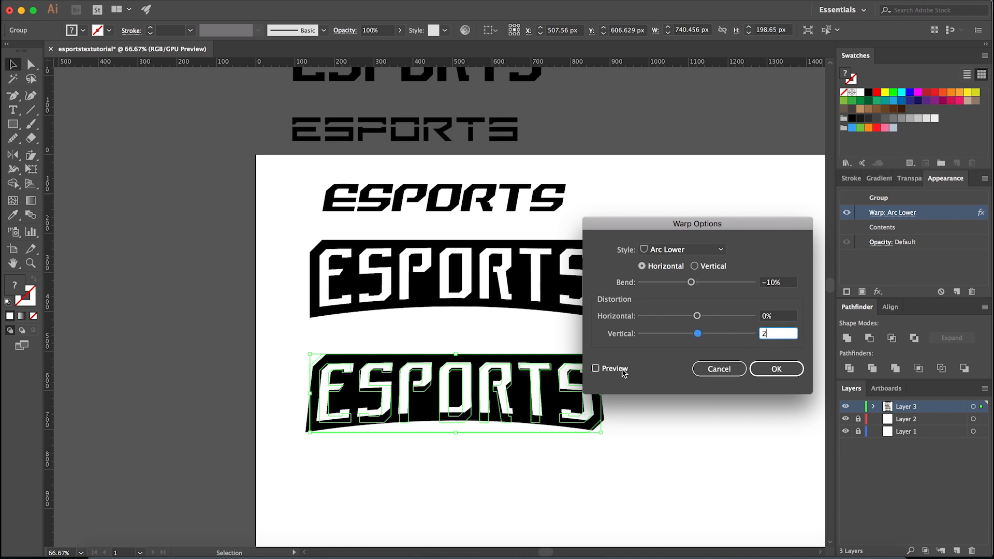
{"action": "key", "text": "Tab"}
{"action": "left_click", "coordinate": [776, 369]}
{"action": "left_click", "coordinate": [539, 462]}
{"action": "scroll", "coordinate": [456, 460], "scroll_direction": "down", "scroll_amount": 1}
{"action": "scroll", "coordinate": [451, 466], "scroll_direction": "up", "scroll_amount": 2}
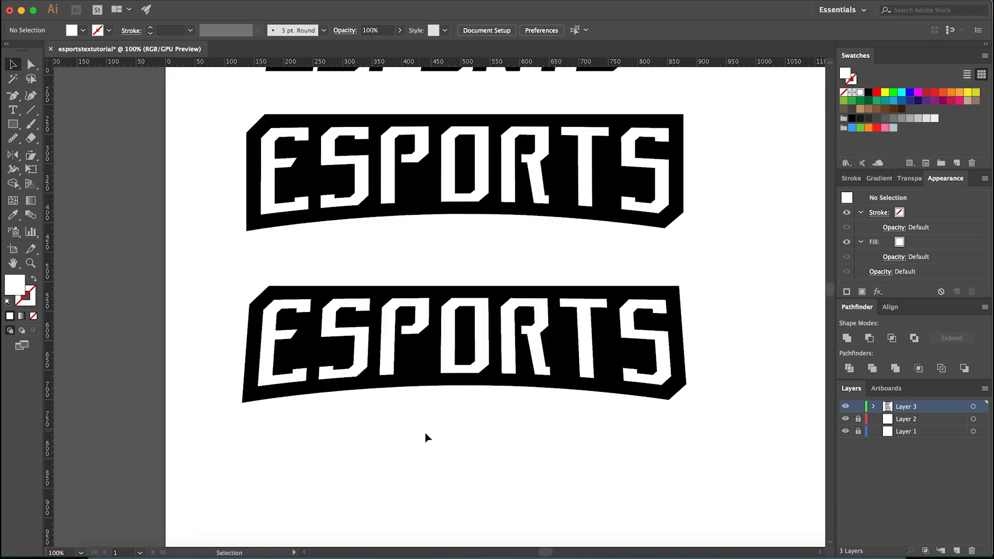
{"action": "scroll", "coordinate": [455, 472], "scroll_direction": "down", "scroll_amount": 1}
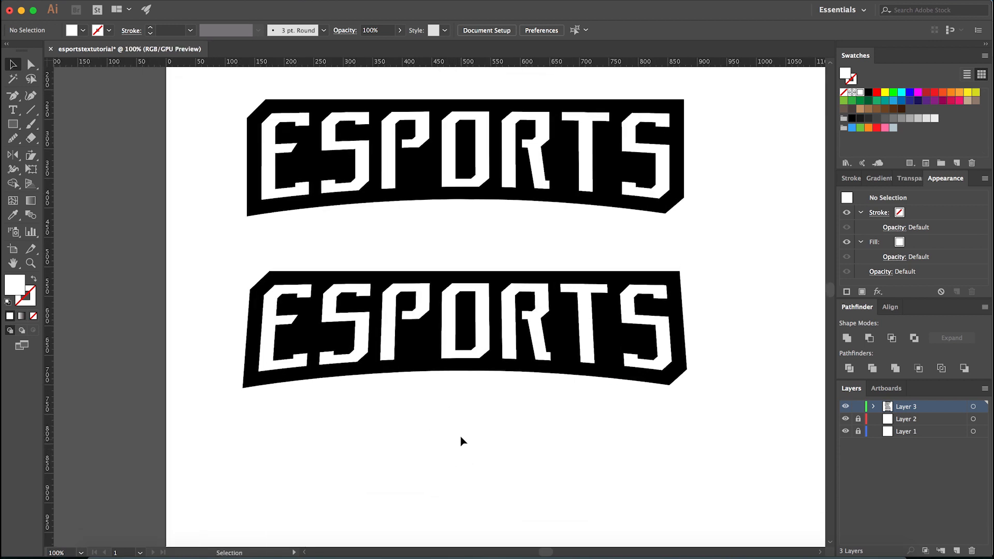
{"action": "scroll", "coordinate": [460, 412], "scroll_direction": "down", "scroll_amount": 1}
{"action": "left_click", "coordinate": [458, 381]}
{"action": "left_click_drag", "start_coordinate": [464, 396], "coordinate": [464, 435]}
{"action": "left_click", "coordinate": [450, 469]}
{"action": "scroll", "coordinate": [452, 475], "scroll_direction": "down", "scroll_amount": 3}
{"action": "scroll", "coordinate": [451, 477], "scroll_direction": "up", "scroll_amount": 2}
{"action": "key", "text": "super+z"}
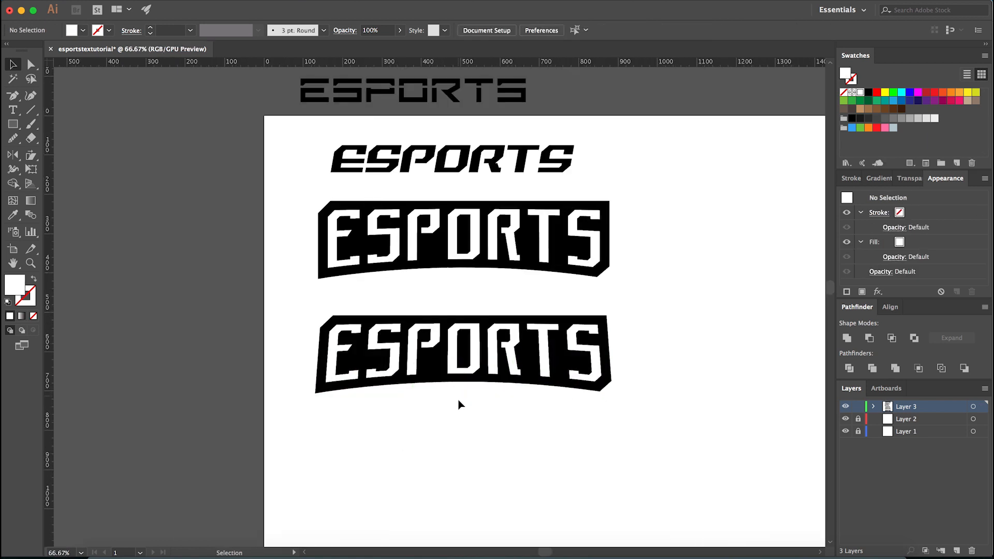
- Duplicate the tapered ESPORTS banner straight down, making a third banner on the artboard
{"action": "scroll", "coordinate": [458, 404], "scroll_direction": "down", "scroll_amount": 3}
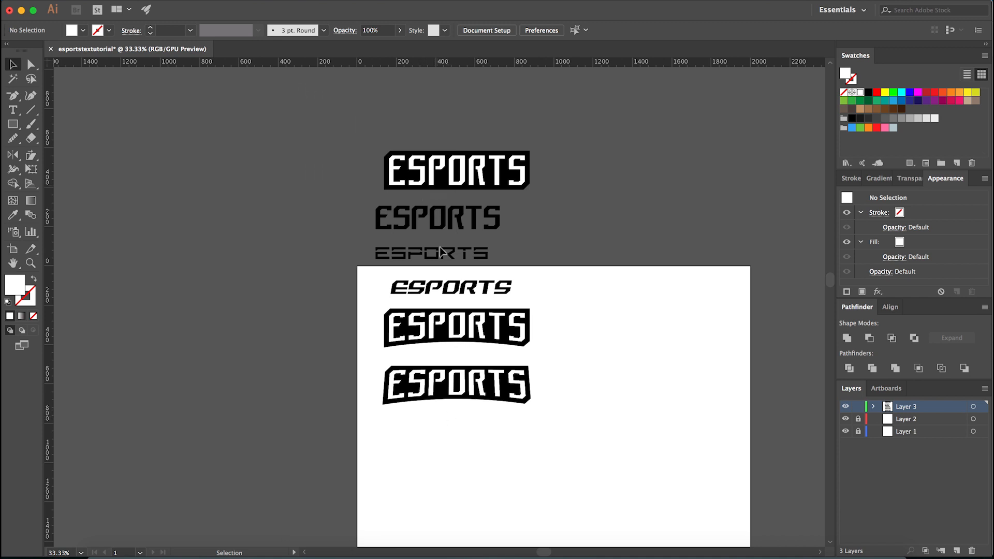
{"action": "scroll", "coordinate": [449, 440], "scroll_direction": "down", "scroll_amount": 2}
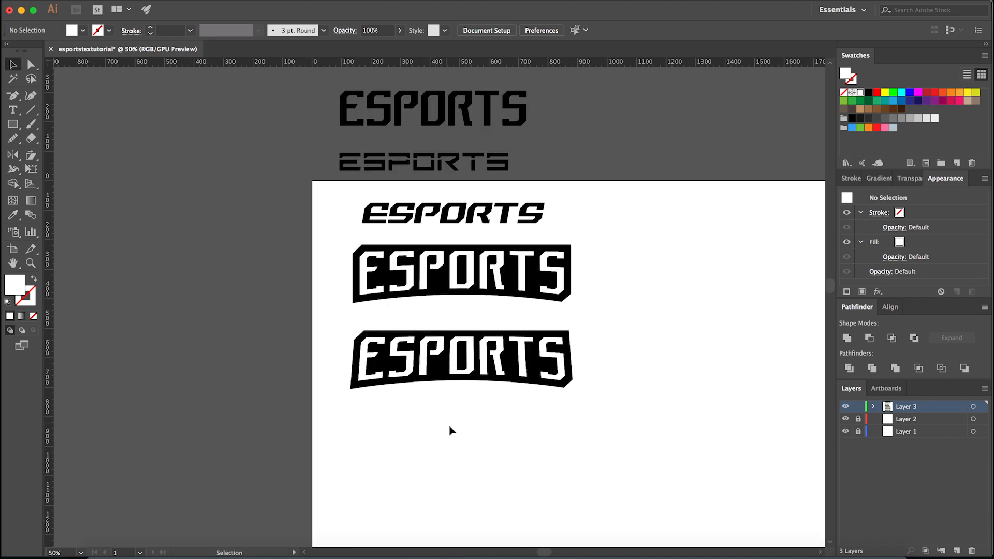
{"action": "scroll", "coordinate": [446, 434], "scroll_direction": "up", "scroll_amount": 2}
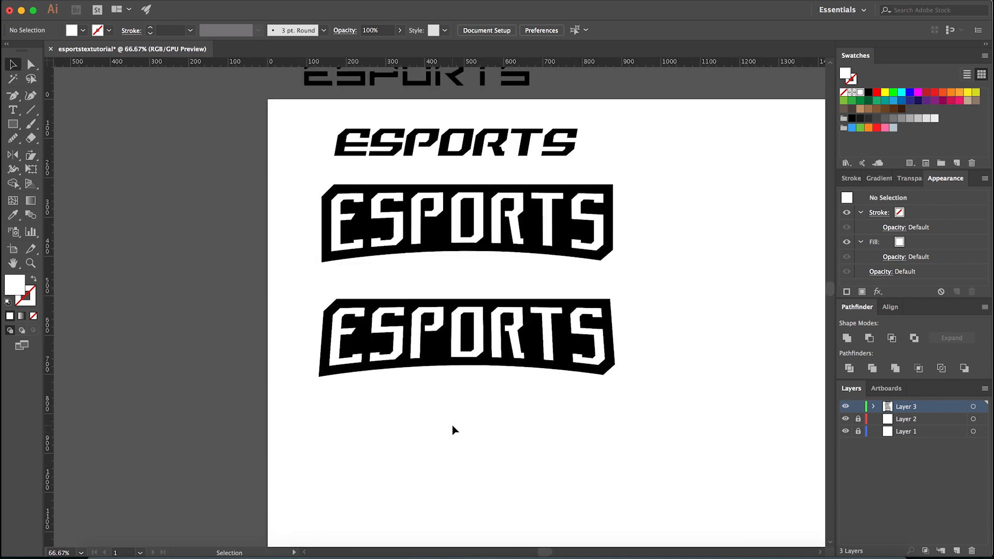
{"action": "scroll", "coordinate": [444, 383], "scroll_direction": "up", "scroll_amount": 2}
{"action": "left_click", "coordinate": [439, 350]}
{"action": "scroll", "coordinate": [436, 409], "scroll_direction": "down", "scroll_amount": 4}
{"action": "left_click_drag", "start_coordinate": [440, 390], "coordinate": [437, 454]}
{"action": "scroll", "coordinate": [437, 479], "scroll_direction": "down", "scroll_amount": 2}
{"action": "left_click", "coordinate": [438, 499]}
{"action": "scroll", "coordinate": [440, 455], "scroll_direction": "down", "scroll_amount": 2}
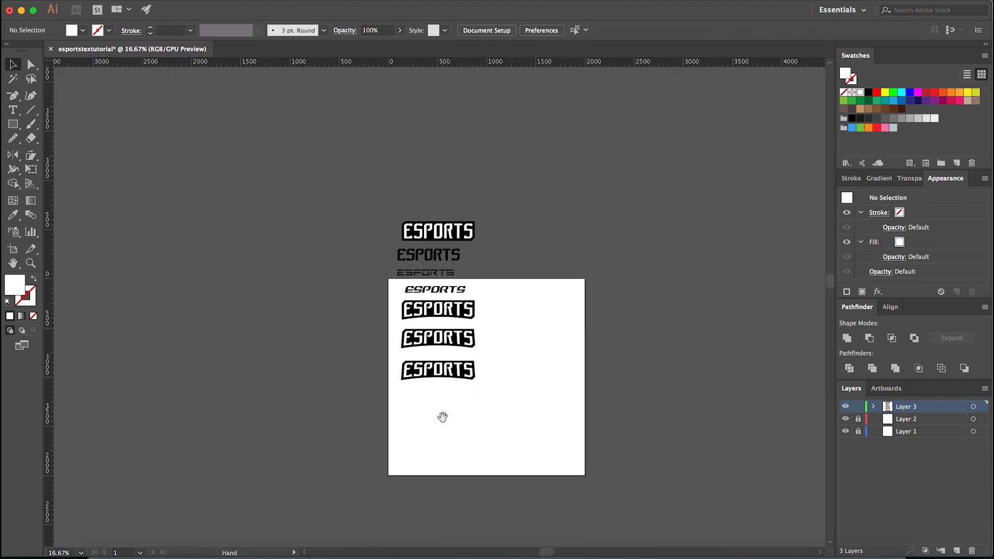
{"action": "scroll", "coordinate": [433, 378], "scroll_direction": "up", "scroll_amount": 5}
{"action": "scroll", "coordinate": [423, 439], "scroll_direction": "down", "scroll_amount": 2}
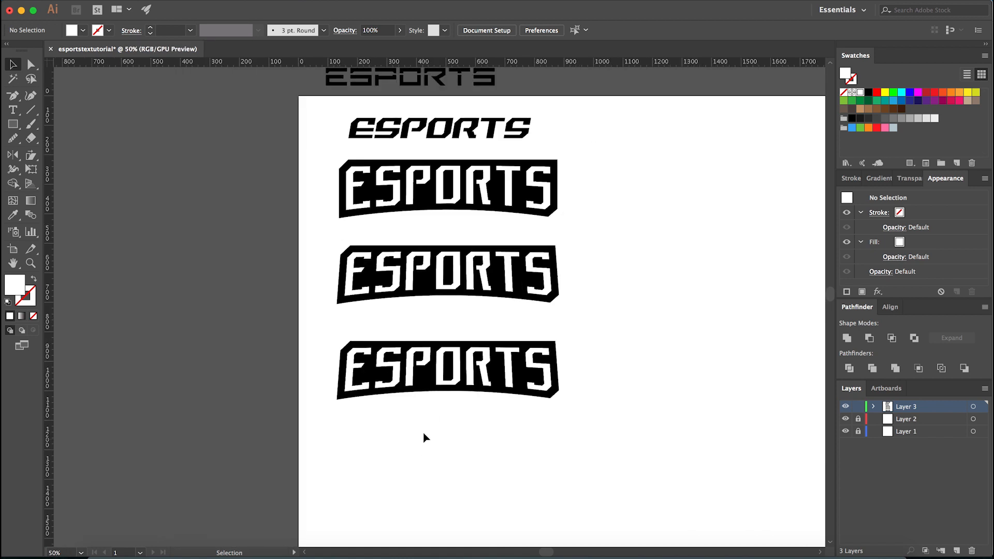
- Move the two upper ESPORTS banners off the artboard, above the other stored wordmarks
{"action": "left_click_drag", "start_coordinate": [598, 207], "coordinate": [513, 259]}
{"action": "scroll", "coordinate": [489, 288], "scroll_direction": "down", "scroll_amount": 4}
{"action": "left_click_drag", "start_coordinate": [482, 288], "coordinate": [489, 150]}
{"action": "scroll", "coordinate": [511, 317], "scroll_direction": "up", "scroll_amount": 2}
- Move the remaining tapered ESPORTS banner up, just below the italic ESPORTS wordmark on the artboard
{"action": "mouse_move", "coordinate": [464, 314]}
{"action": "left_mouse_down"}
{"action": "mouse_move", "coordinate": [465, 210]}
{"action": "mouse_move", "coordinate": [463, 334]}
{"action": "mouse_move", "coordinate": [463, 297]}
{"action": "left_mouse_up"}
{"action": "left_click", "coordinate": [464, 268]}
{"action": "scroll", "coordinate": [463, 303], "scroll_direction": "up", "scroll_amount": 2}
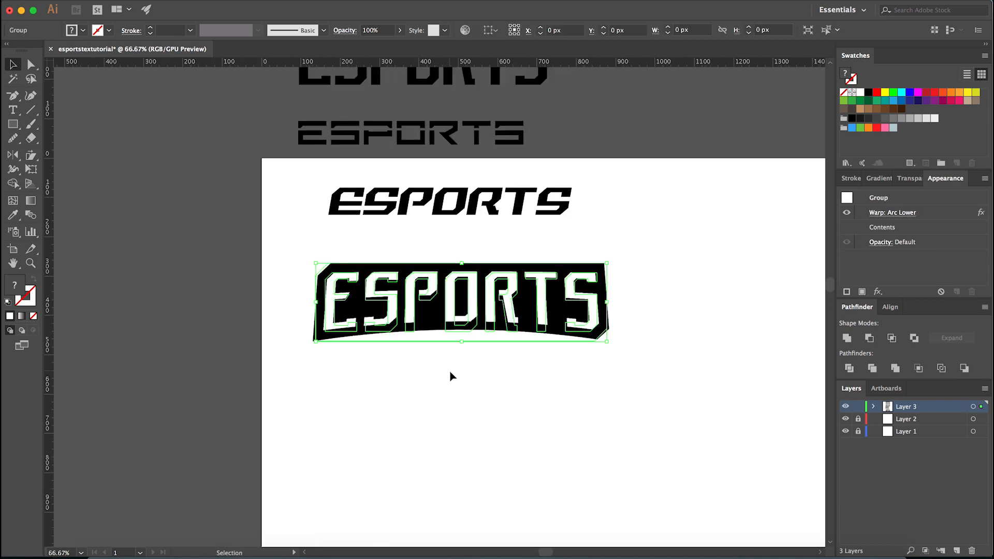
{"action": "left_click", "coordinate": [448, 370]}
{"action": "scroll", "coordinate": [438, 350], "scroll_direction": "up", "scroll_amount": 1}
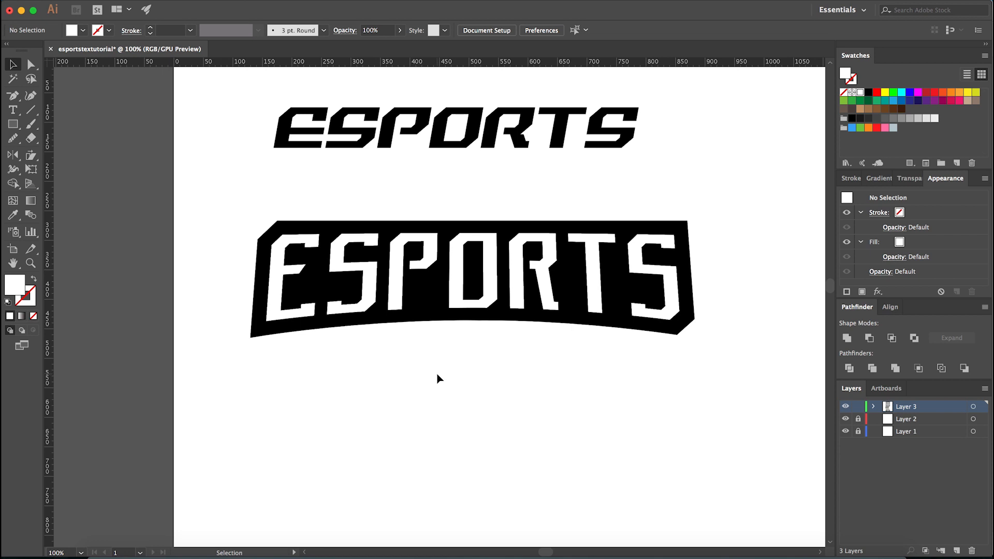
- Expand the appearance of the tapered ESPORTS banner so its warp becomes editable shapes
{"action": "left_click", "coordinate": [433, 305]}
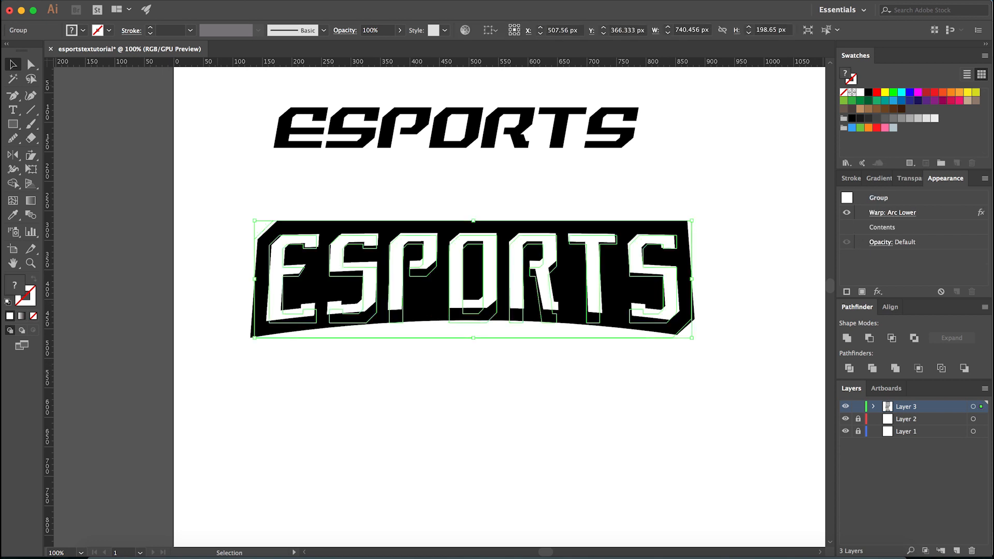
{"action": "left_click", "coordinate": [156, 0]}
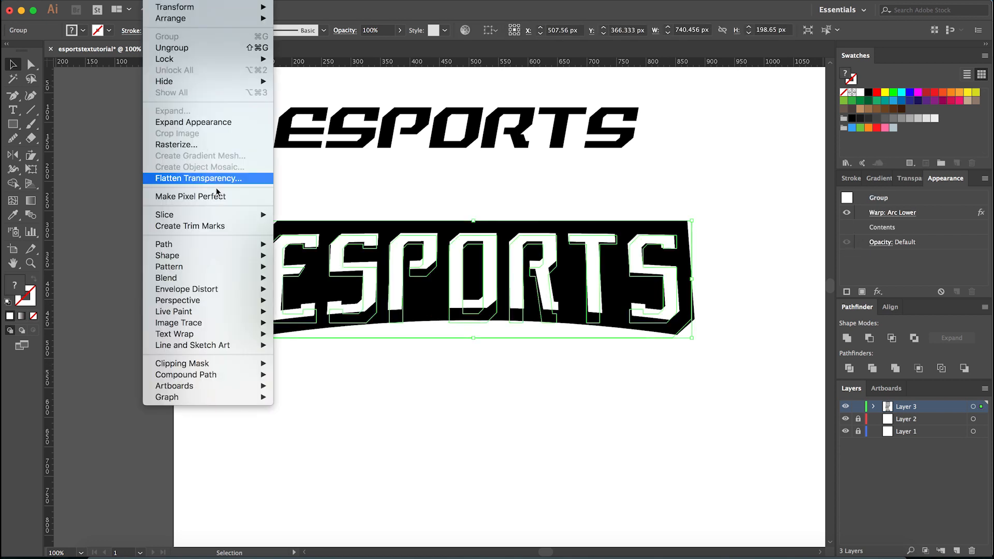
{"action": "left_click", "coordinate": [200, 118]}
{"action": "left_click", "coordinate": [744, 256]}
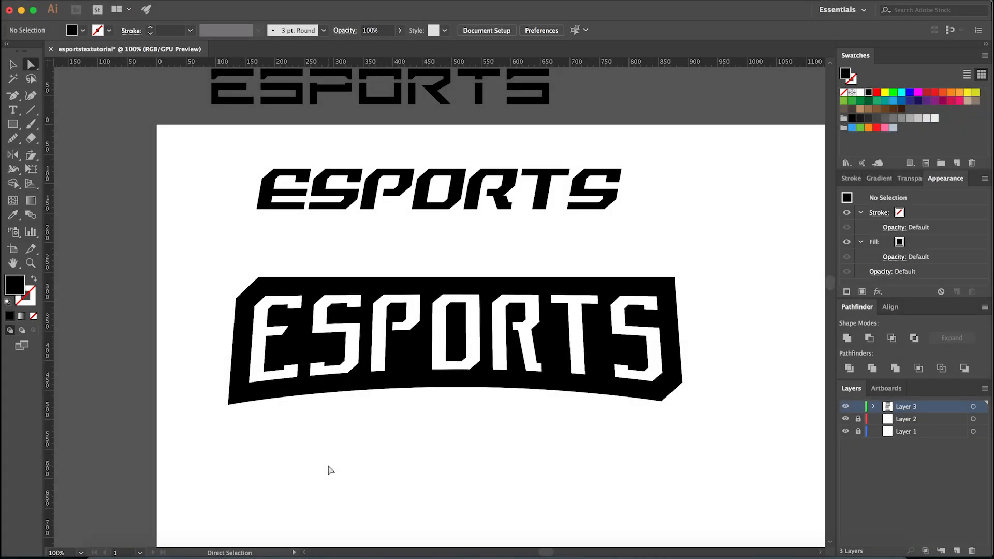
{"action": "left_click", "coordinate": [414, 375]}
{"action": "scroll", "coordinate": [305, 376], "scroll_direction": "up", "scroll_amount": 2}
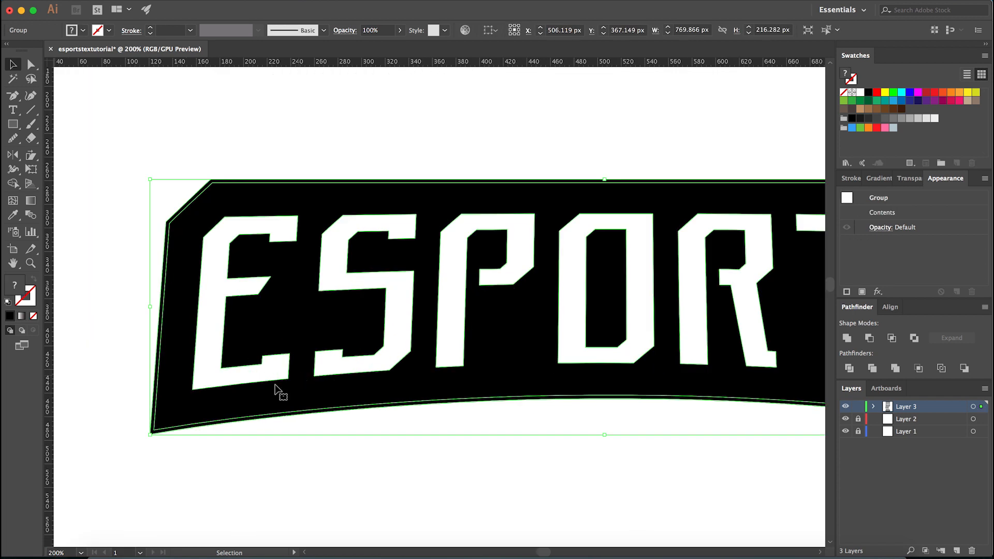
{"action": "scroll", "coordinate": [292, 422], "scroll_direction": "down", "scroll_amount": 2}
{"action": "left_click", "coordinate": [366, 467]}
{"action": "scroll", "coordinate": [366, 343], "scroll_direction": "down", "scroll_amount": 4}
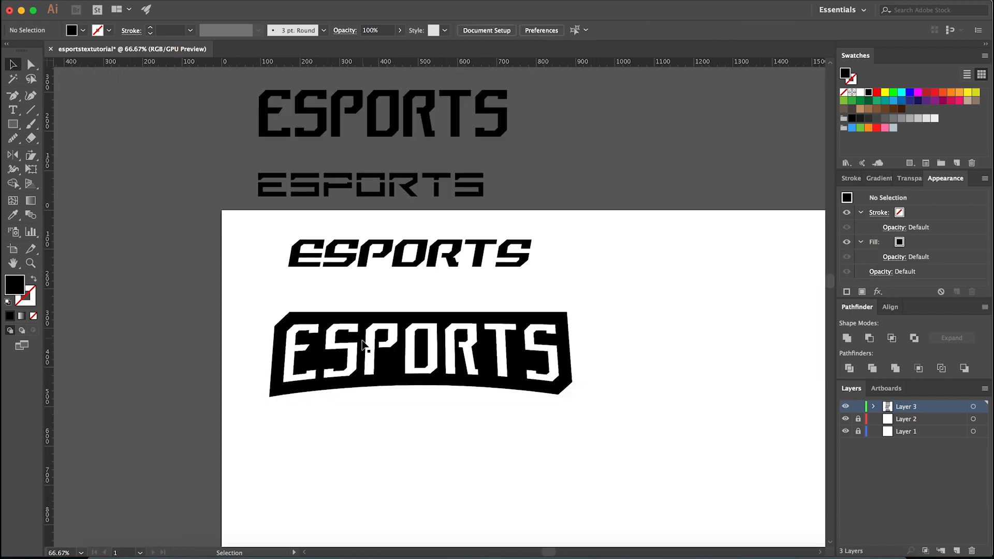
{"action": "left_click_drag", "start_coordinate": [394, 171], "coordinate": [393, 394]}
{"action": "scroll", "coordinate": [395, 404], "scroll_direction": "up", "scroll_amount": 2}
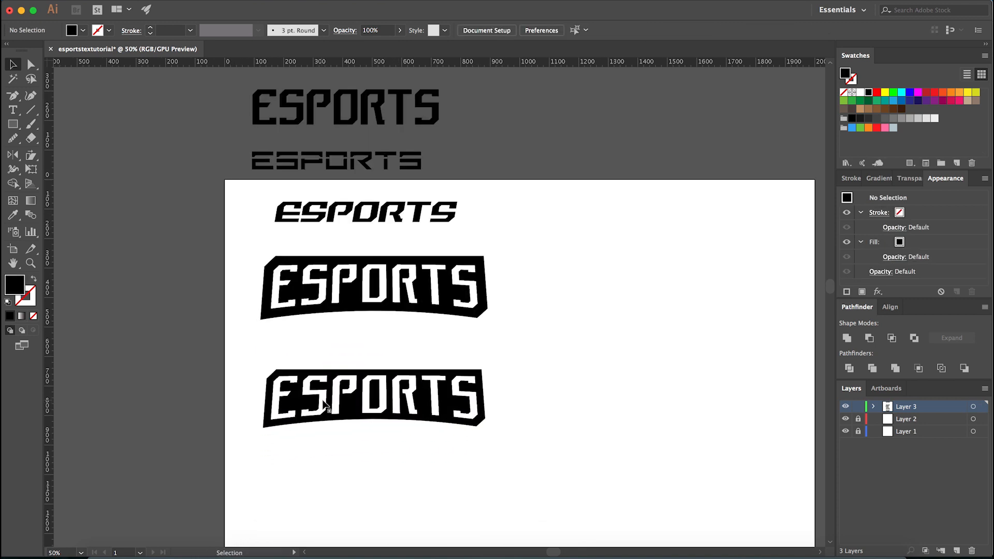
{"action": "key", "text": "cmd+z"}
{"action": "scroll", "coordinate": [370, 419], "scroll_direction": "down", "scroll_amount": 2}
{"action": "left_click", "coordinate": [357, 408]}
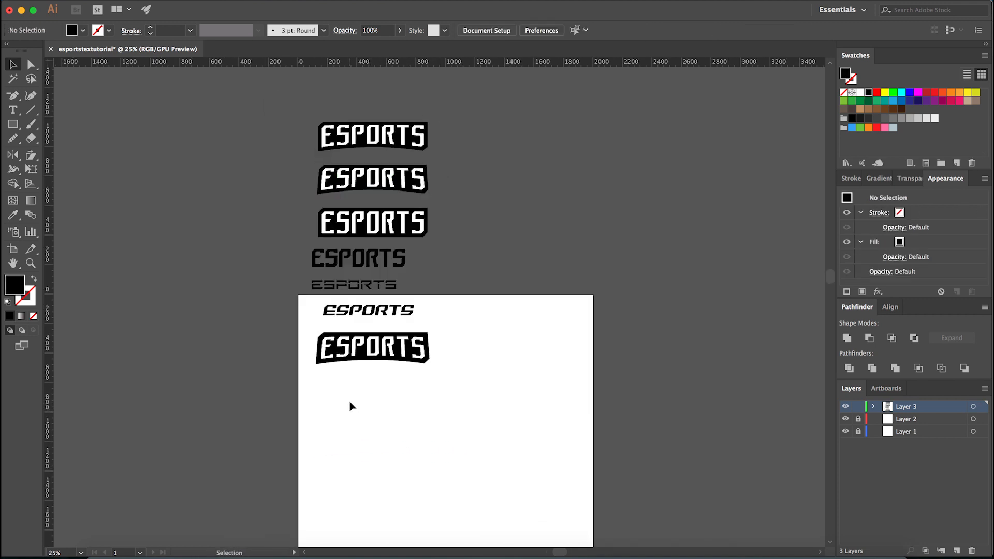
{"action": "scroll", "coordinate": [347, 400], "scroll_direction": "up", "scroll_amount": 2}
{"action": "scroll", "coordinate": [358, 414], "scroll_direction": "up", "scroll_amount": 2}
{"action": "scroll", "coordinate": [366, 433], "scroll_direction": "up", "scroll_amount": 2}
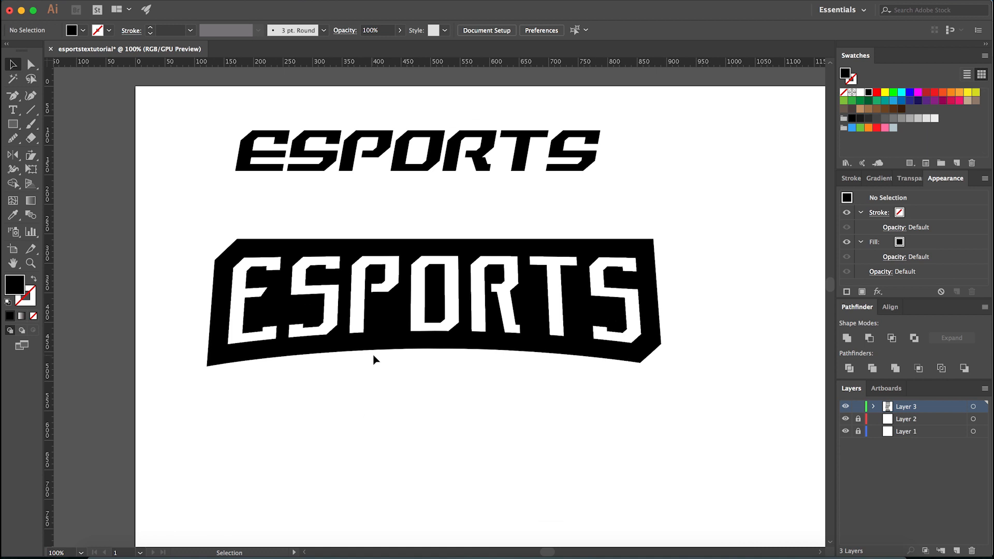
{"action": "left_click", "coordinate": [357, 332]}
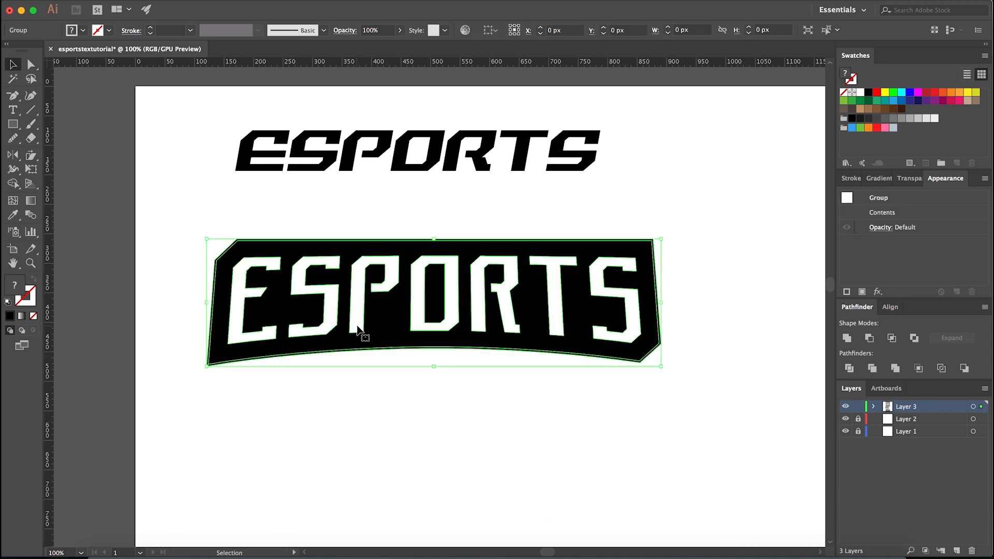
{"action": "left_click", "coordinate": [204, 184]}
{"action": "left_click", "coordinate": [168, 3]}
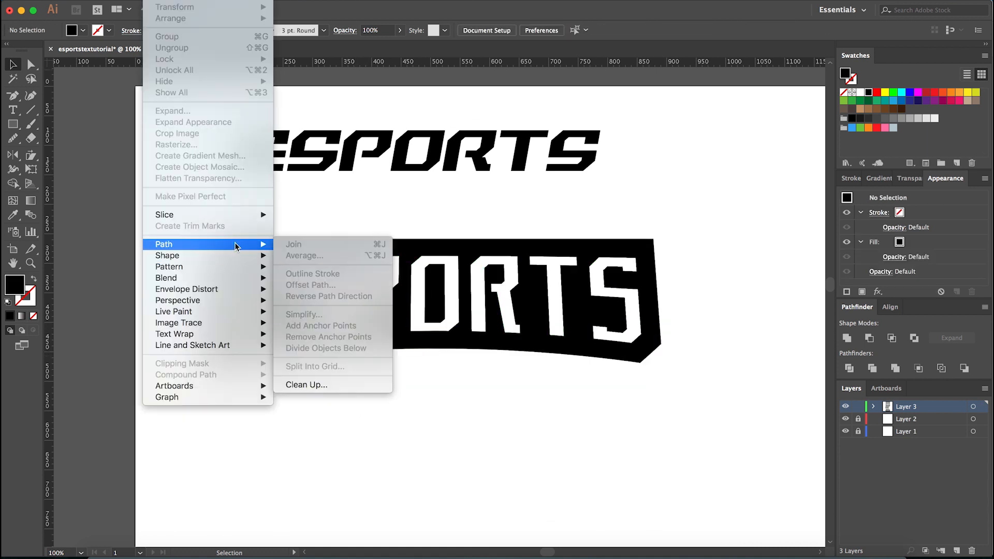
{"action": "left_click", "coordinate": [344, 229]}
{"action": "left_click", "coordinate": [375, 241]}
{"action": "left_click", "coordinate": [372, 213]}
{"action": "scroll", "coordinate": [350, 244], "scroll_direction": "up", "scroll_amount": 4}
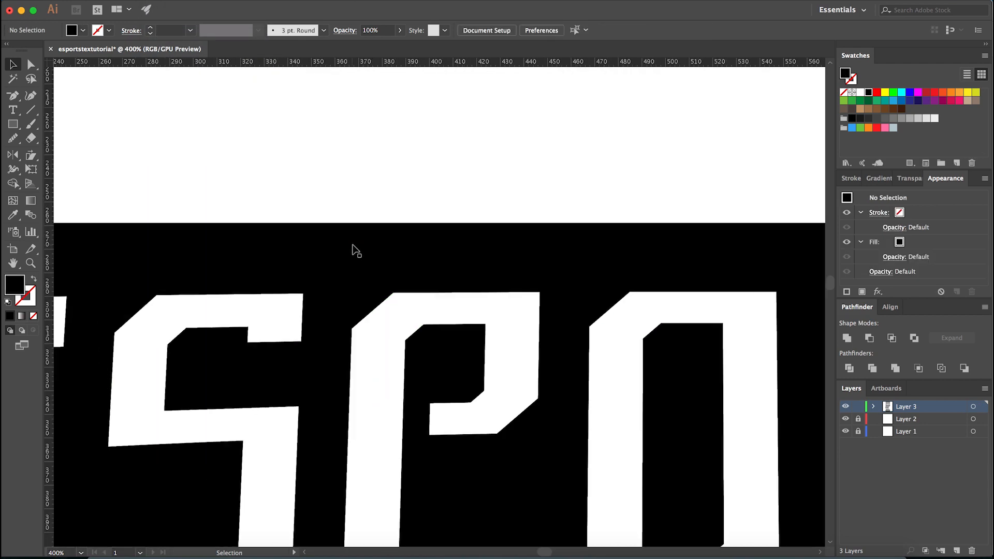
{"action": "key", "text": "a"}
{"action": "left_click", "coordinate": [351, 245]}
{"action": "scroll", "coordinate": [352, 253], "scroll_direction": "down", "scroll_amount": 4}
{"action": "scroll", "coordinate": [355, 257], "scroll_direction": "down", "scroll_amount": 1}
{"action": "scroll", "coordinate": [310, 243], "scroll_direction": "up", "scroll_amount": 3}
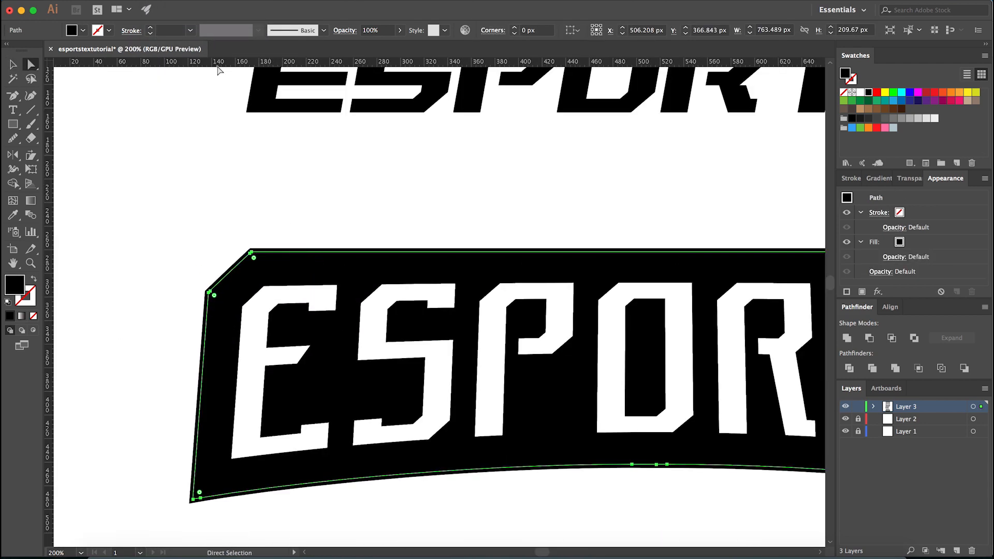
{"action": "left_click", "coordinate": [167, 2]}
{"action": "mouse_move", "coordinate": [196, 245]}
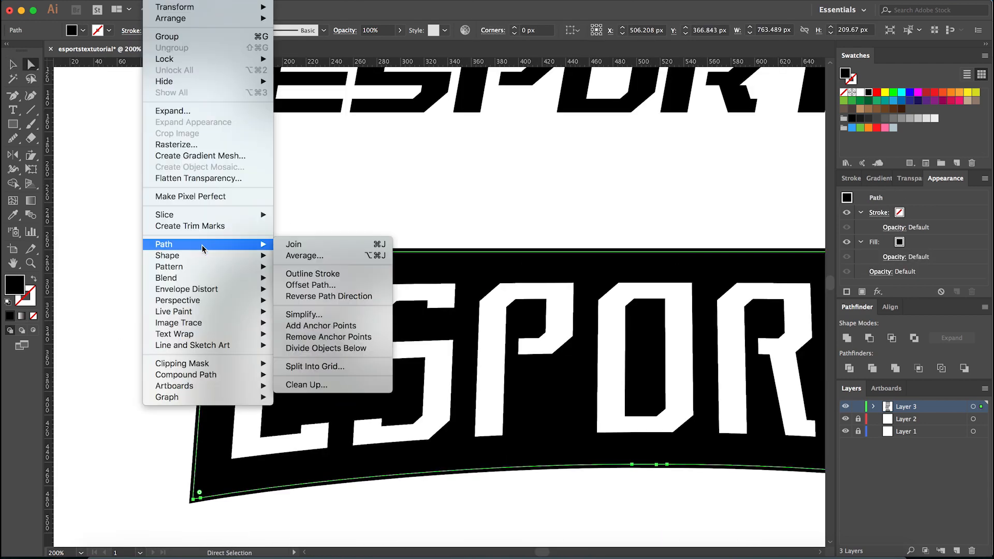
{"action": "left_click", "coordinate": [321, 294]}
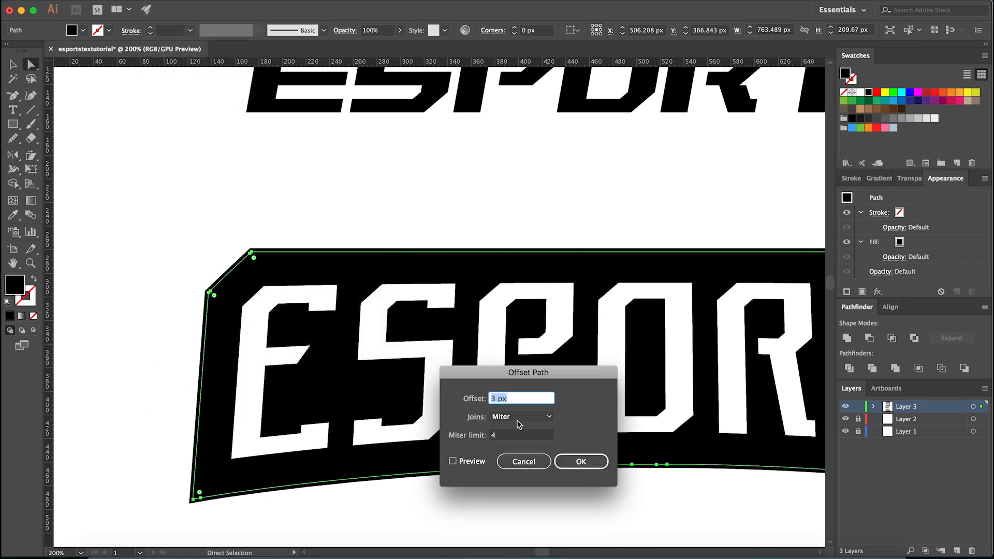
{"action": "left_click", "coordinate": [511, 458]}
- Delete the redundant, slightly smaller black outline path inside the expanded ESPORTS banner
{"action": "left_click", "coordinate": [370, 234]}
{"action": "left_click", "coordinate": [313, 258]}
{"action": "key", "text": "Delete"}
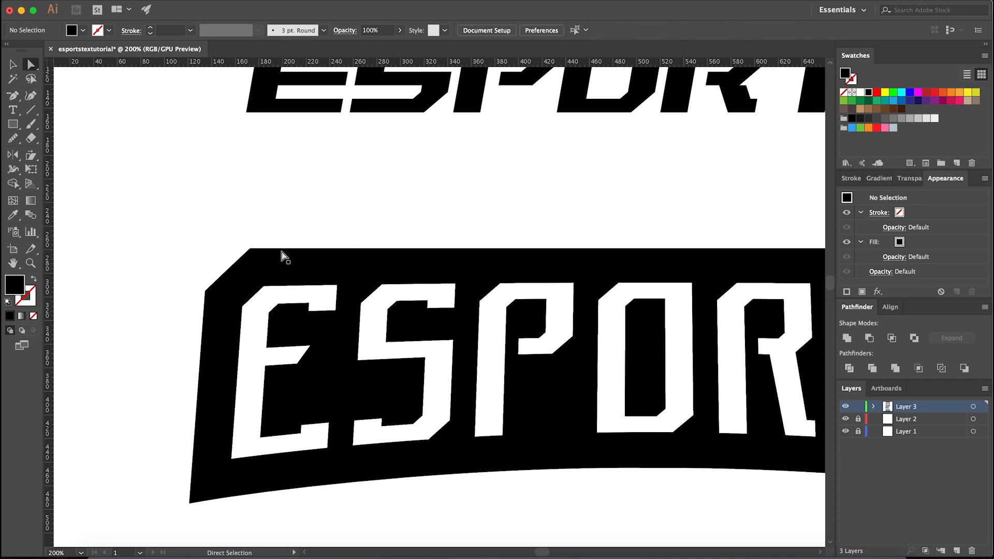
- Show the hidden construction guides and clear them from the document
{"action": "scroll", "coordinate": [284, 257], "scroll_direction": "down", "scroll_amount": 1}
{"action": "scroll", "coordinate": [279, 311], "scroll_direction": "down", "scroll_amount": 2}
{"action": "scroll", "coordinate": [411, 372], "scroll_direction": "up", "scroll_amount": 2}
{"action": "scroll", "coordinate": [464, 389], "scroll_direction": "down", "scroll_amount": 2}
{"action": "key", "text": "v"}
{"action": "scroll", "coordinate": [435, 388], "scroll_direction": "up", "scroll_amount": 1}
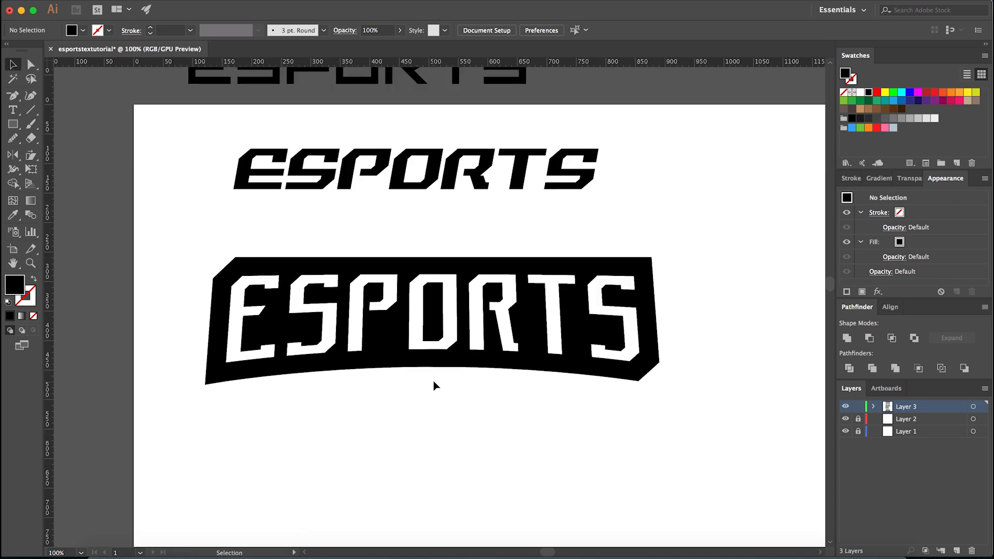
{"action": "left_click", "coordinate": [437, 369]}
{"action": "key", "text": "super+semicolon"}
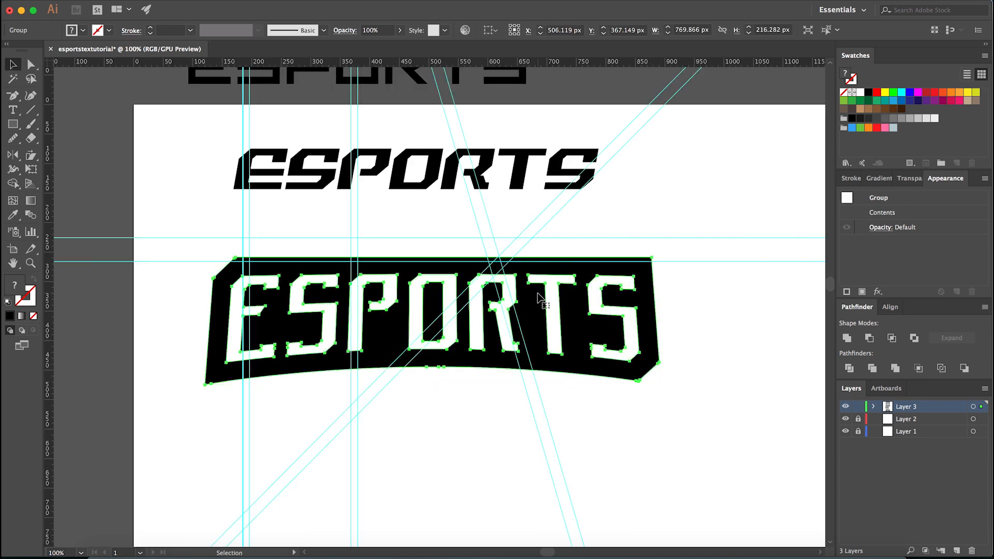
{"action": "scroll", "coordinate": [505, 332], "scroll_direction": "down", "scroll_amount": 2}
{"action": "scroll", "coordinate": [474, 373], "scroll_direction": "up", "scroll_amount": 2}
{"action": "left_click", "coordinate": [443, 373]}
{"action": "key", "text": "super+semicolon"}
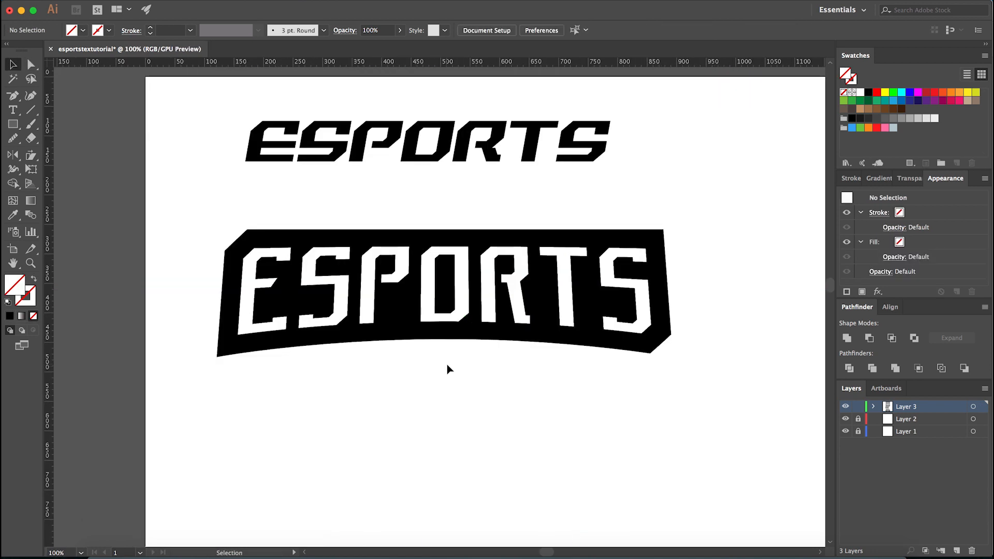
- Ungroup the expanded ESPORTS banner and select only its black background shape
{"action": "key", "text": "a"}
{"action": "left_click", "coordinate": [434, 333]}
{"action": "left_click", "coordinate": [444, 381]}
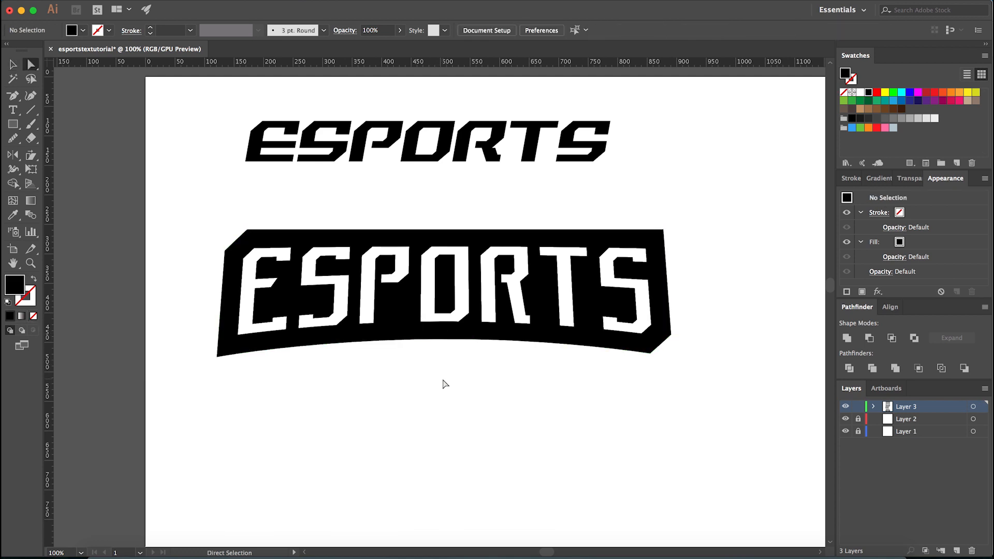
{"action": "scroll", "coordinate": [443, 386], "scroll_direction": "down", "scroll_amount": 2}
{"action": "scroll", "coordinate": [443, 386], "scroll_direction": "up", "scroll_amount": 2}
{"action": "key", "text": "v"}
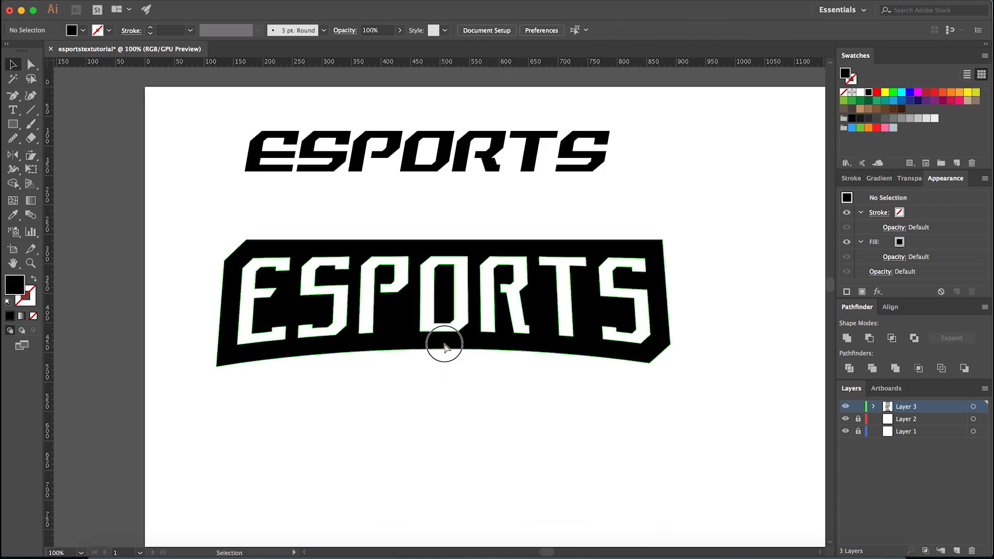
{"action": "left_click", "coordinate": [451, 343]}
{"action": "right_click", "coordinate": [457, 342]}
{"action": "left_click", "coordinate": [487, 438]}
{"action": "left_click", "coordinate": [428, 368]}
{"action": "left_click", "coordinate": [437, 348]}
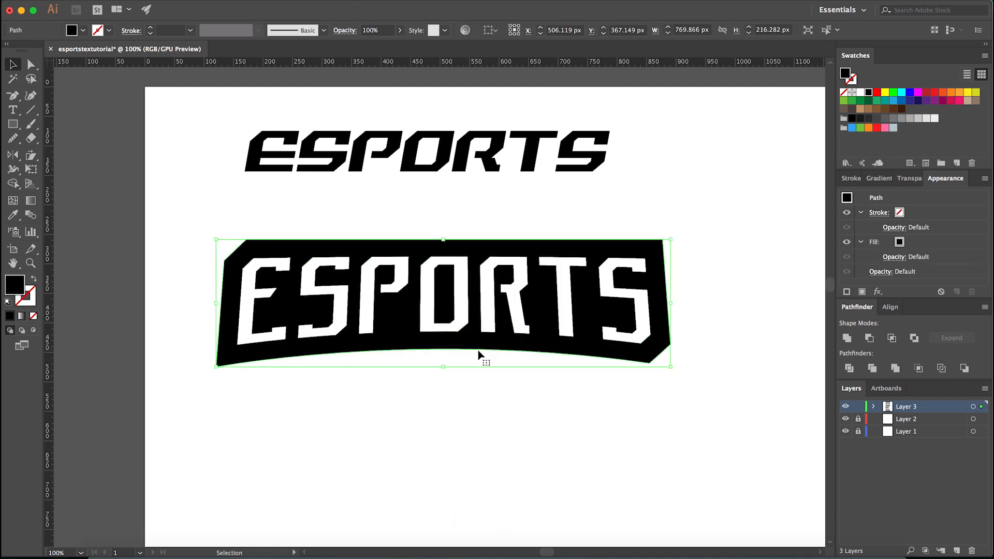
- Paste a copy of the banner's black background in back and reflect it across the vertical axis
{"action": "left_click", "coordinate": [484, 362]}
{"action": "key", "text": "a"}
{"action": "left_click_drag", "start_coordinate": [548, 312], "coordinate": [543, 340]}
{"action": "key", "text": "super+z"}
{"action": "key", "text": "v"}
{"action": "right_click", "coordinate": [473, 370]}
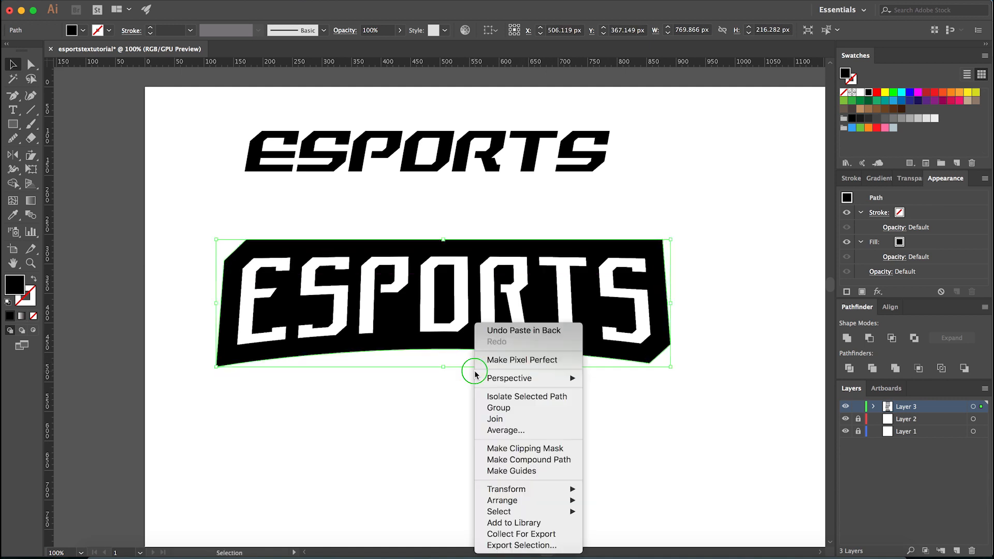
{"action": "mouse_move", "coordinate": [521, 489]}
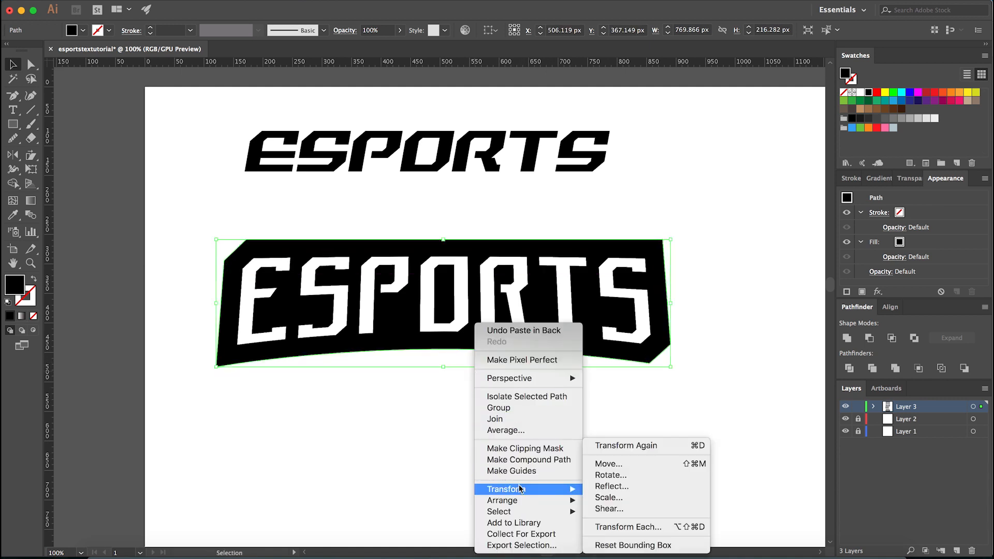
{"action": "left_click", "coordinate": [623, 488]}
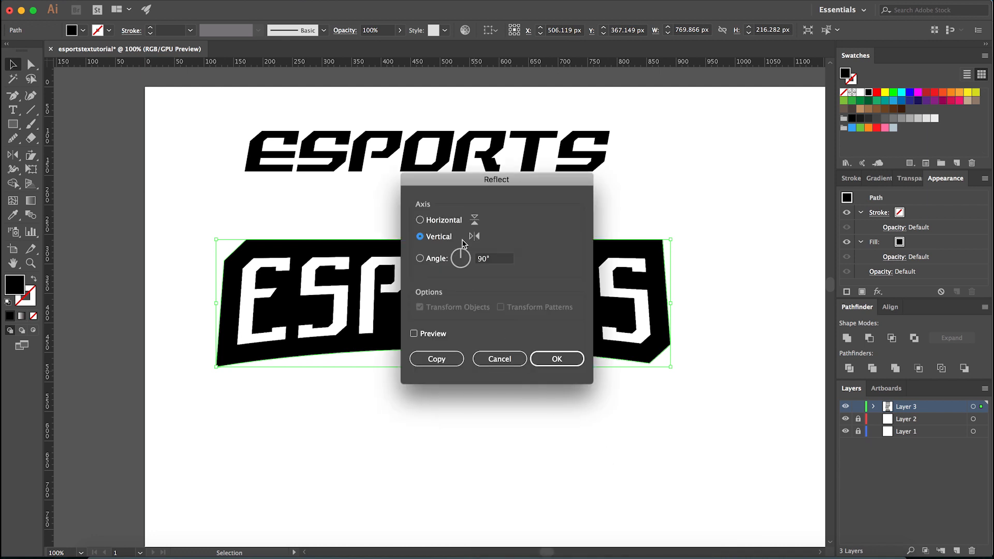
{"action": "left_click", "coordinate": [552, 357]}
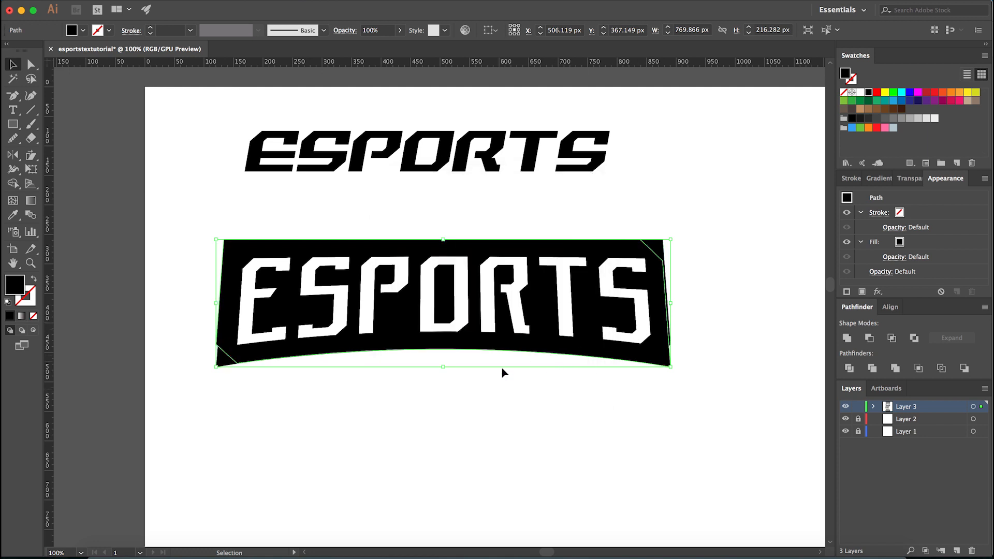
- Nudge the reflected banner copy 3 px to the right to line it up with the original background
{"action": "left_click", "coordinate": [683, 350]}
{"action": "scroll", "coordinate": [681, 352], "scroll_direction": "up", "scroll_amount": 4}
{"action": "key", "text": "shift+e"}
{"action": "left_click_drag", "start_coordinate": [633, 365], "coordinate": [632, 364]}
{"action": "scroll", "coordinate": [687, 362], "scroll_direction": "down", "scroll_amount": 4}
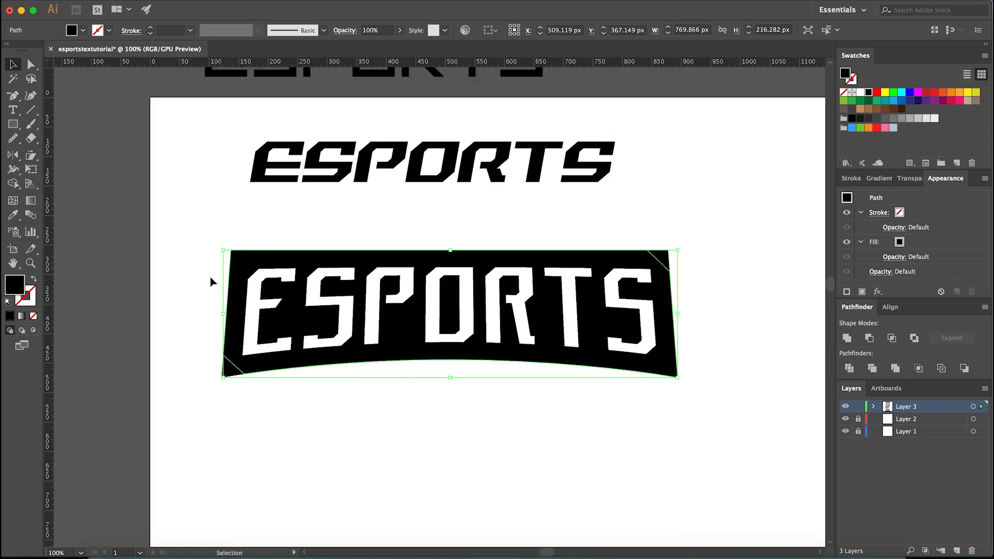
{"action": "scroll", "coordinate": [222, 352], "scroll_direction": "up", "scroll_amount": 3}
{"action": "left_click", "coordinate": [202, 377]}
{"action": "scroll", "coordinate": [220, 354], "scroll_direction": "up", "scroll_amount": 2}
{"action": "scroll", "coordinate": [219, 354], "scroll_direction": "down", "scroll_amount": 8}
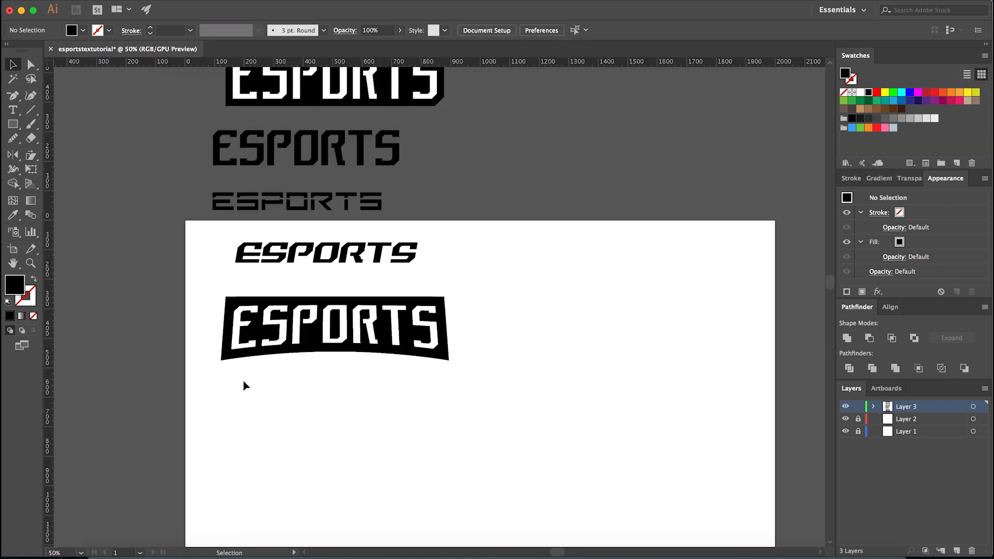
{"action": "scroll", "coordinate": [243, 388], "scroll_direction": "up", "scroll_amount": 2}
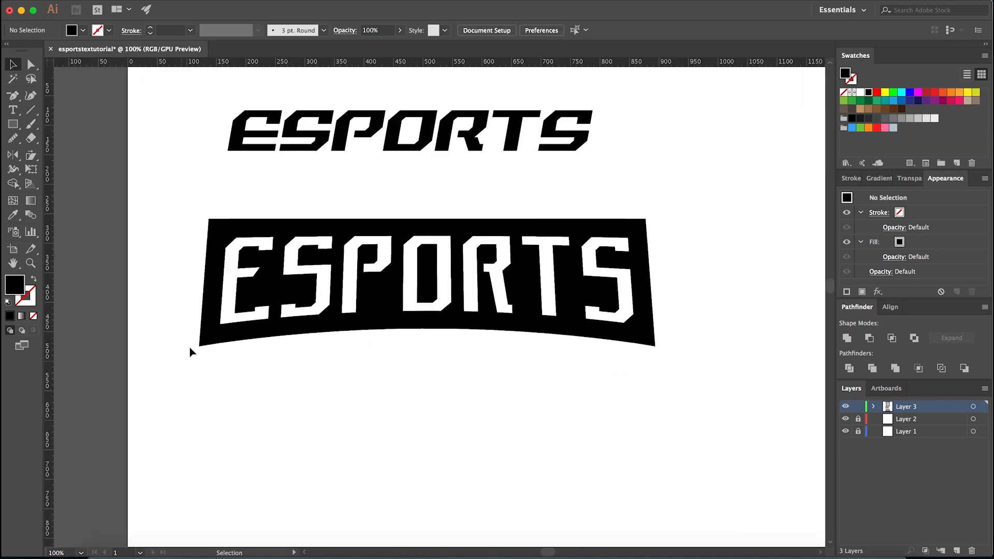
- Select both overlapping banner backgrounds and place a vertical guide through their shared centre, at about X 507.6 px
{"action": "left_click", "coordinate": [248, 329]}
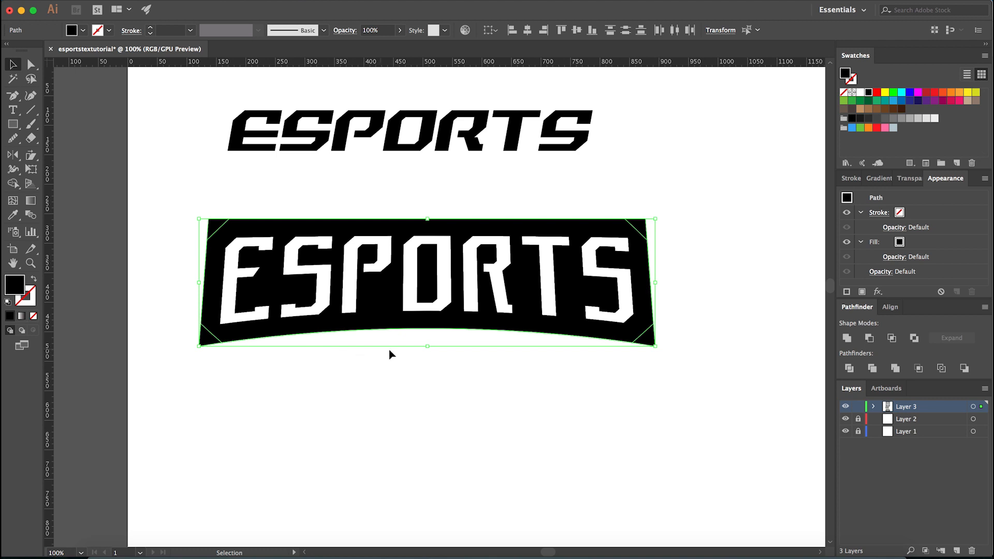
{"action": "scroll", "coordinate": [381, 351], "scroll_direction": "up", "scroll_amount": 2}
{"action": "scroll", "coordinate": [448, 344], "scroll_direction": "down", "scroll_amount": 2}
{"action": "scroll", "coordinate": [464, 344], "scroll_direction": "up", "scroll_amount": 6}
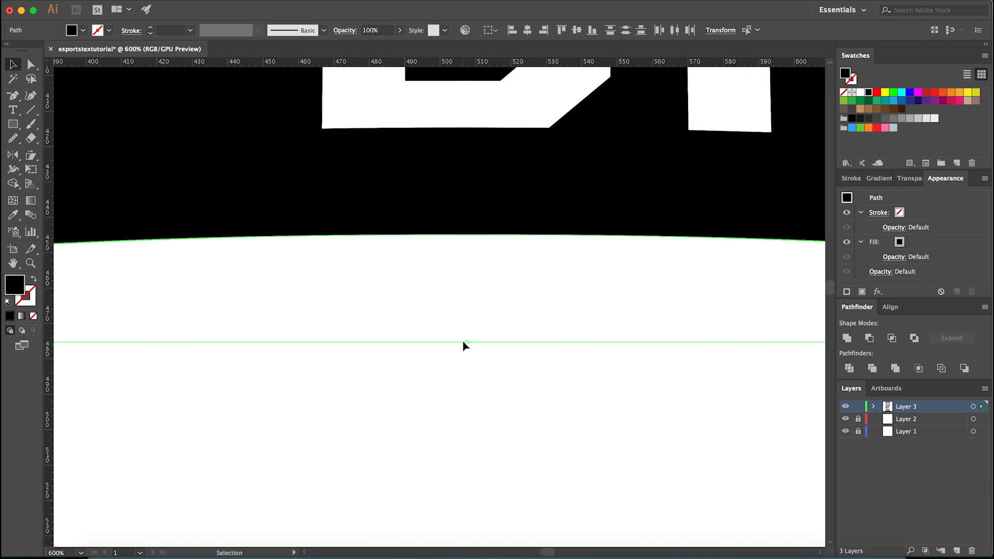
{"action": "left_click_drag", "start_coordinate": [53, 413], "coordinate": [468, 352]}
{"action": "scroll", "coordinate": [463, 384], "scroll_direction": "down", "scroll_amount": 10}
{"action": "left_click", "coordinate": [537, 395]}
- Delete the reflected copy behind the ESPORTS banner, keeping the original background with its cut corners
{"action": "scroll", "coordinate": [537, 395], "scroll_direction": "up", "scroll_amount": 2}
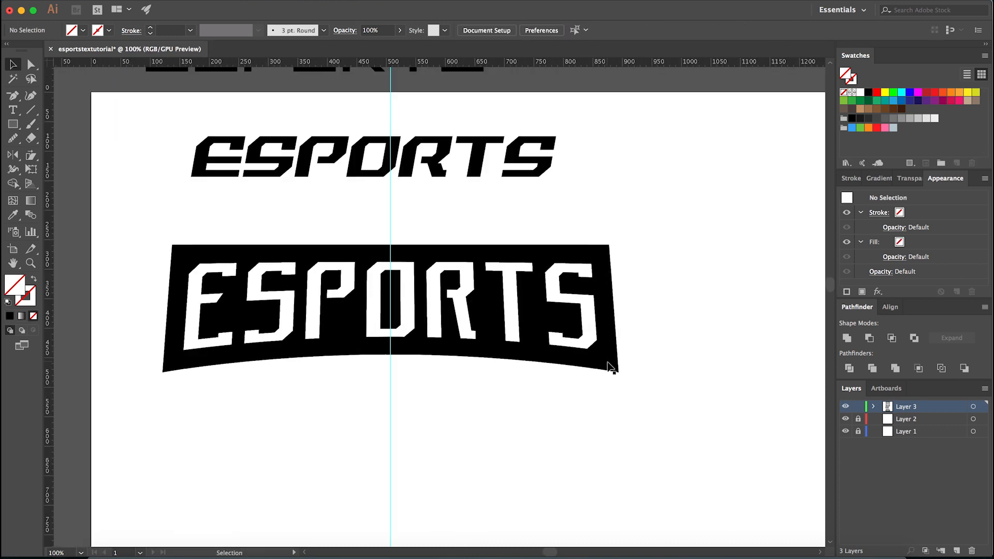
{"action": "left_click", "coordinate": [611, 365]}
{"action": "left_click", "coordinate": [563, 386]}
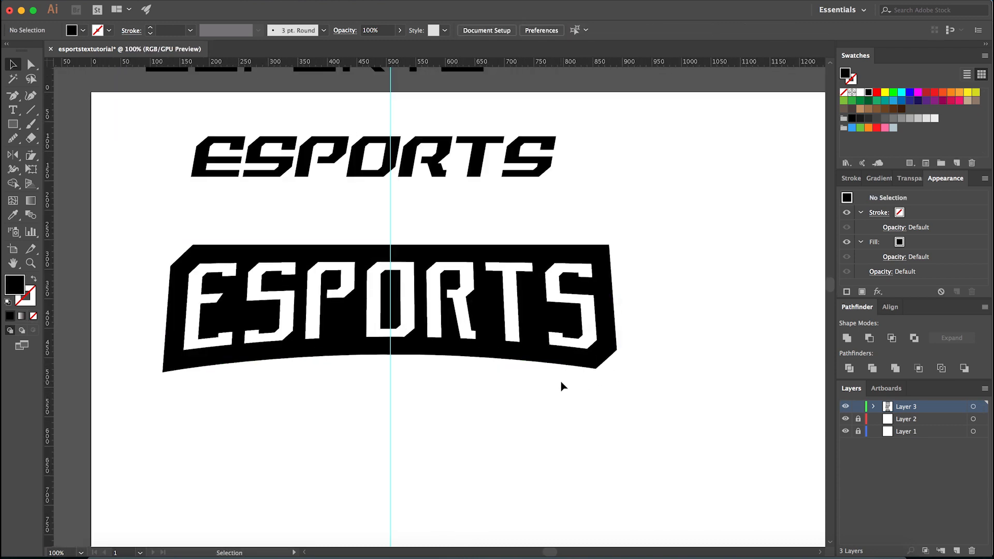
- Examine how the banner's lower curve and bounding-box centre line up with the vertical guide
{"action": "left_click", "coordinate": [491, 358]}
{"action": "scroll", "coordinate": [404, 364], "scroll_direction": "up", "scroll_amount": 8}
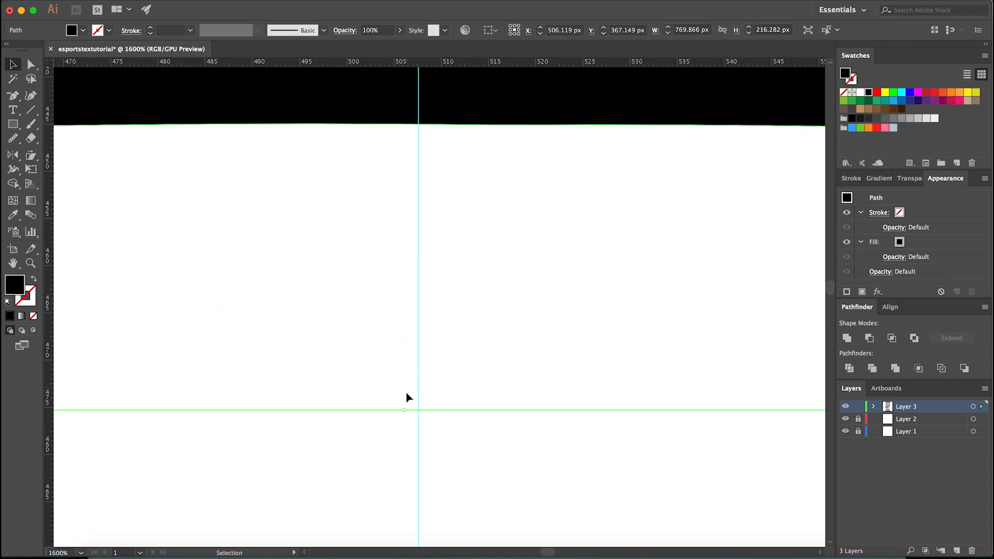
{"action": "scroll", "coordinate": [399, 412], "scroll_direction": "down", "scroll_amount": 8}
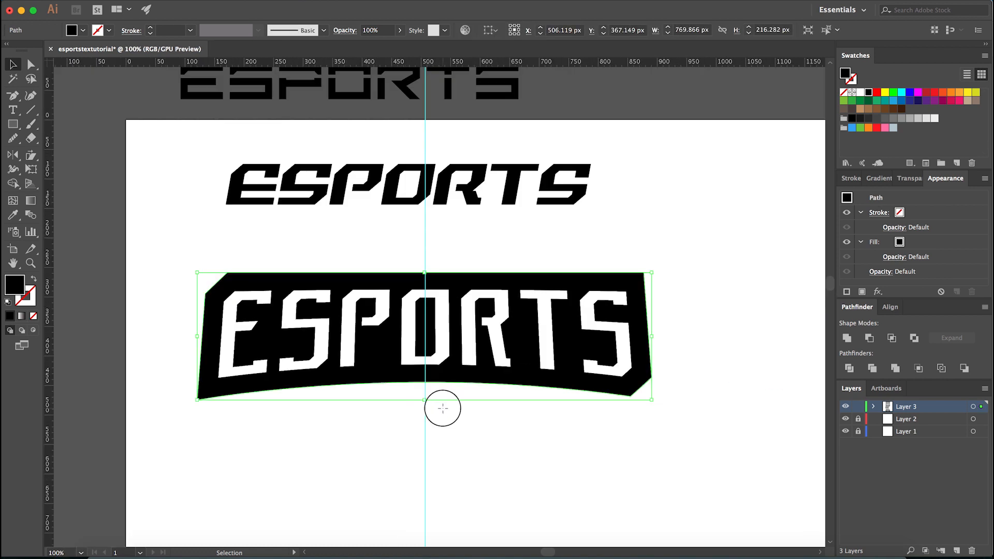
{"action": "left_click", "coordinate": [442, 408]}
{"action": "scroll", "coordinate": [539, 428], "scroll_direction": "right", "scroll_amount": 2}
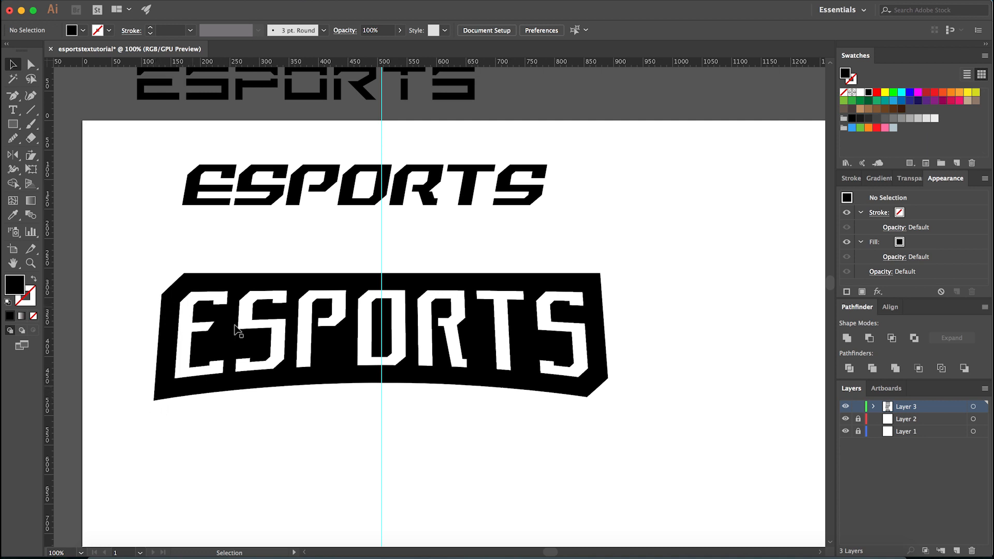
{"action": "scroll", "coordinate": [538, 369], "scroll_direction": "up", "scroll_amount": 1}
{"action": "scroll", "coordinate": [625, 417], "scroll_direction": "down", "scroll_amount": 1}
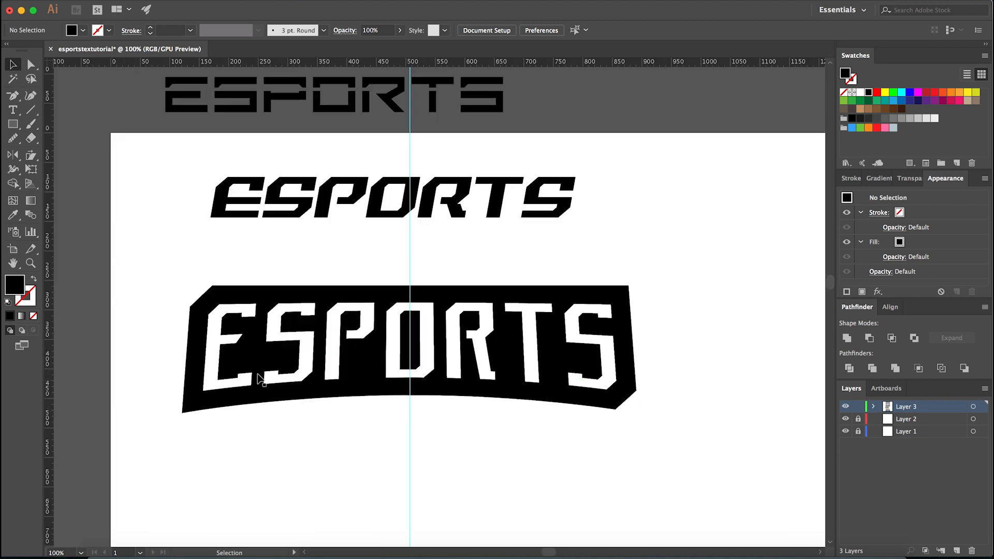
{"action": "scroll", "coordinate": [660, 414], "scroll_direction": "up", "scroll_amount": 2}
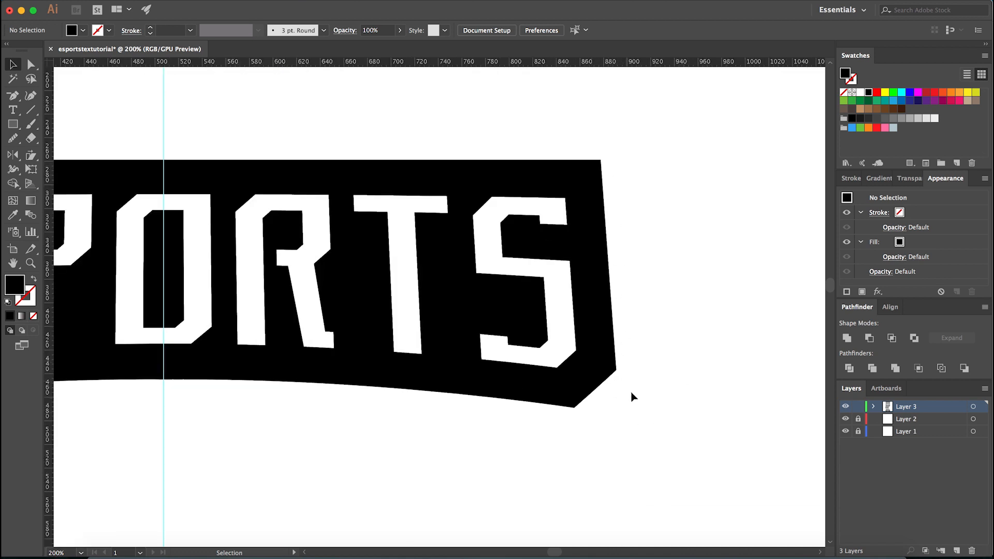
{"action": "scroll", "coordinate": [627, 409], "scroll_direction": "down", "scroll_amount": 2}
{"action": "scroll", "coordinate": [373, 399], "scroll_direction": "up", "scroll_amount": 2}
{"action": "left_click", "coordinate": [380, 393]}
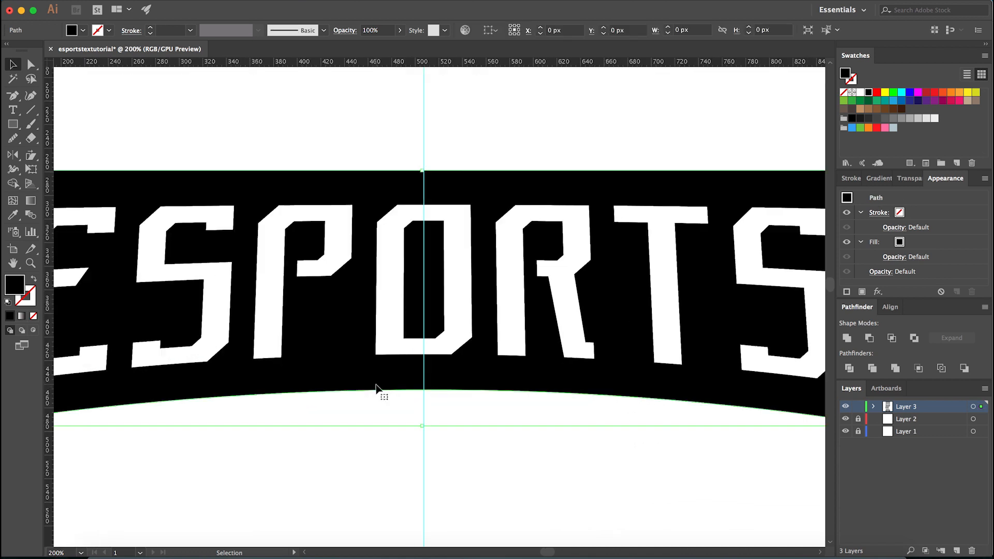
{"action": "scroll", "coordinate": [380, 393], "scroll_direction": "up", "scroll_amount": 1}
{"action": "scroll", "coordinate": [436, 459], "scroll_direction": "up", "scroll_amount": 4}
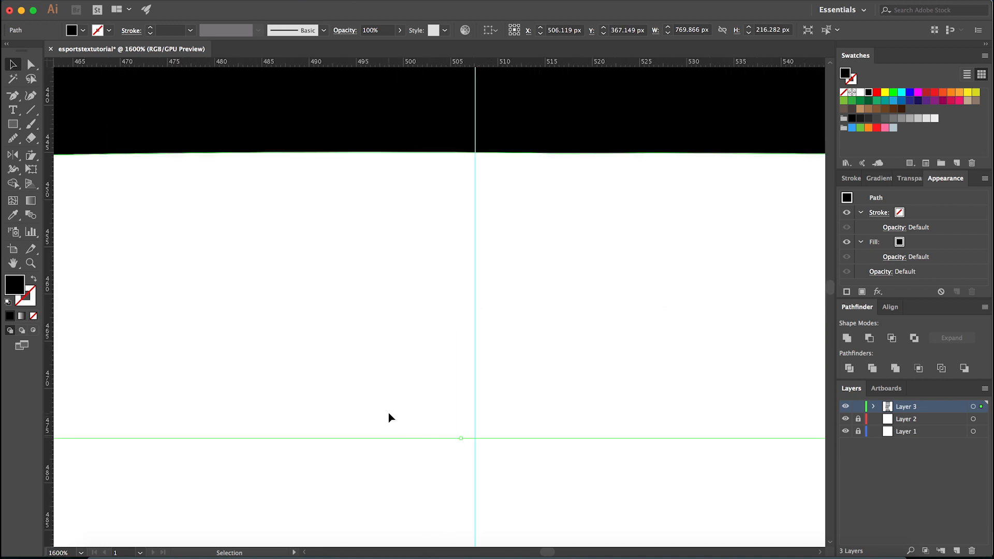
{"action": "scroll", "coordinate": [390, 414], "scroll_direction": "down", "scroll_amount": 3}
{"action": "scroll", "coordinate": [430, 393], "scroll_direction": "down", "scroll_amount": 1}
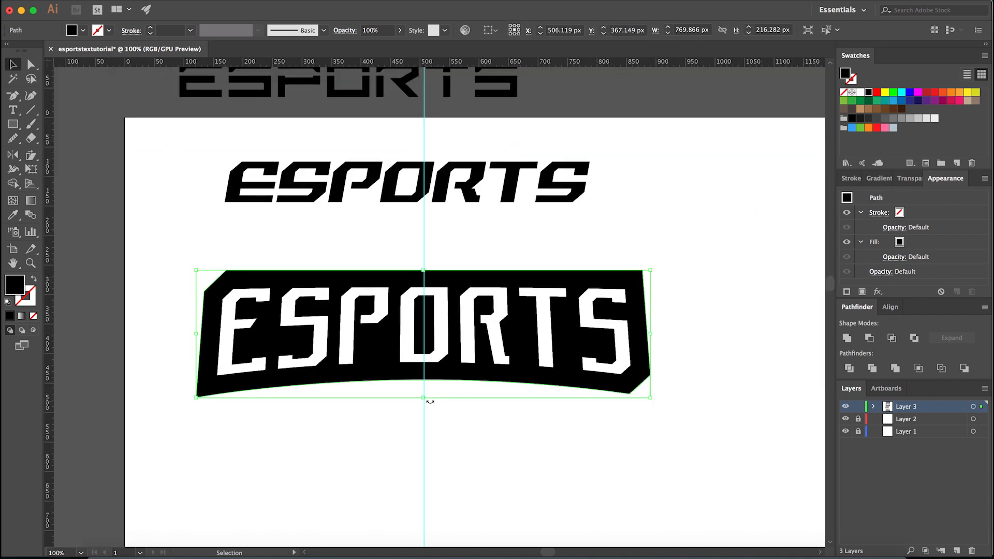
{"action": "scroll", "coordinate": [415, 426], "scroll_direction": "up", "scroll_amount": 3}
{"action": "scroll", "coordinate": [424, 406], "scroll_direction": "down", "scroll_amount": 4}
{"action": "left_click", "coordinate": [431, 420]}
{"action": "scroll", "coordinate": [431, 414], "scroll_direction": "up", "scroll_amount": 2}
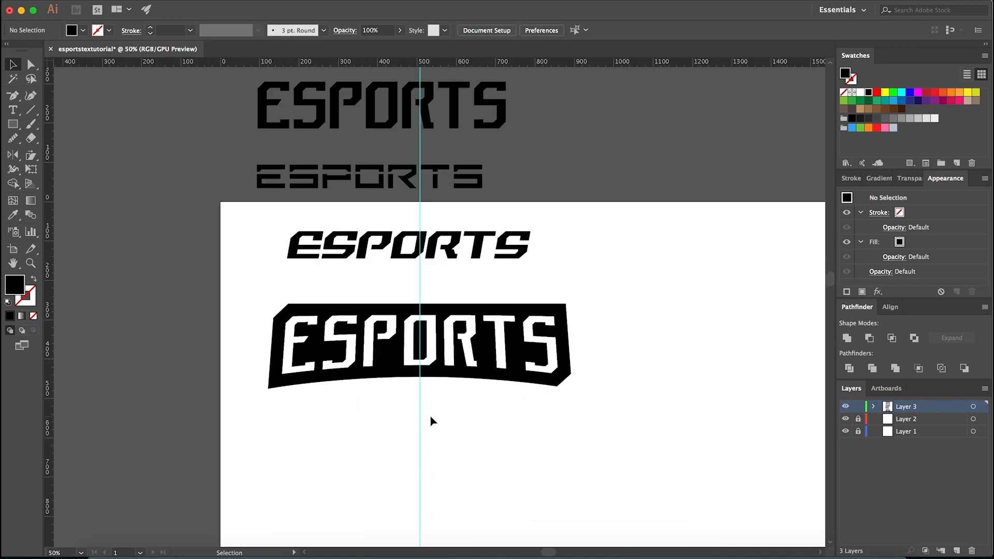
- Add an anchor point where the guide meets the banner's lower curve, and delete the extra anchor just right of it
{"action": "key", "text": "a"}
{"action": "left_click", "coordinate": [390, 358]}
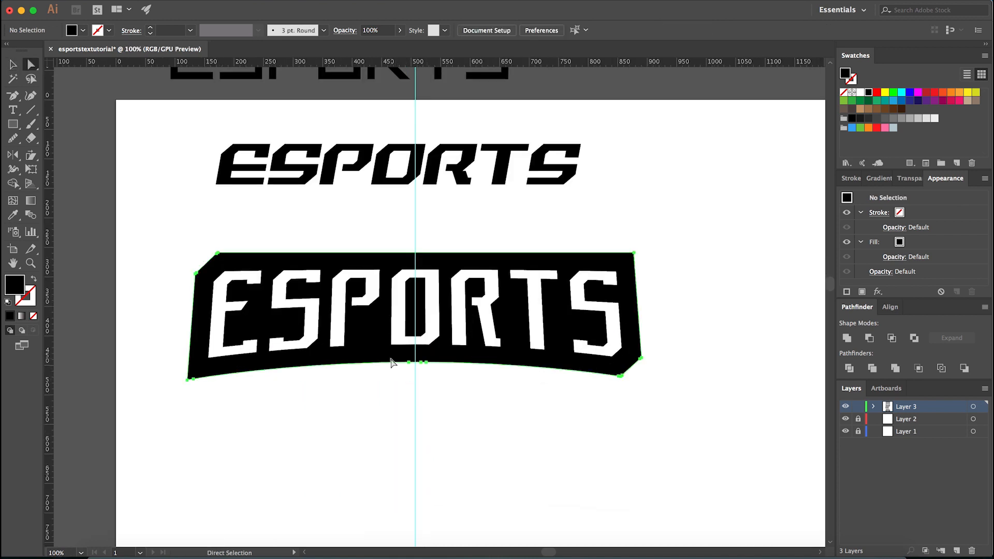
{"action": "scroll", "coordinate": [409, 378], "scroll_direction": "up", "scroll_amount": 1}
{"action": "key", "text": "plus"}
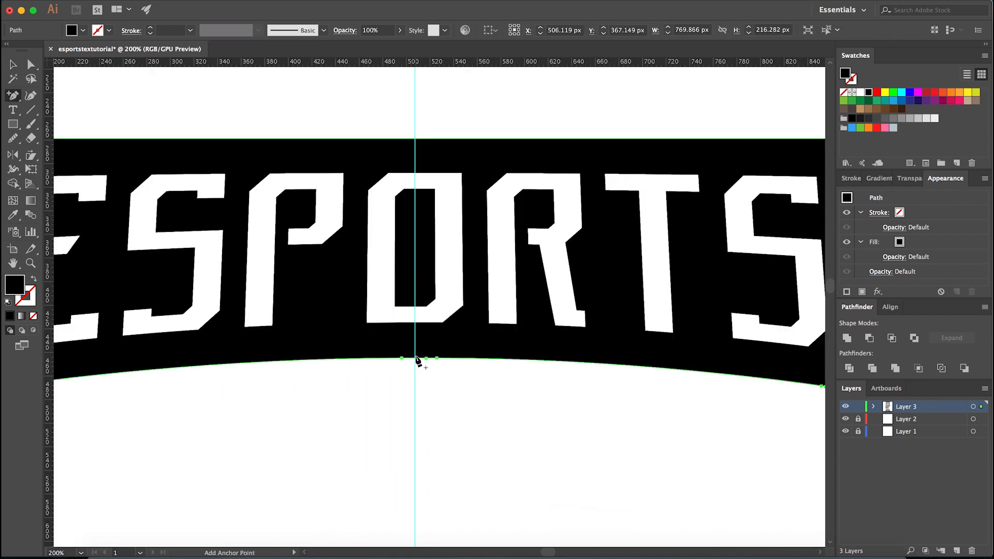
{"action": "left_click", "coordinate": [415, 358]}
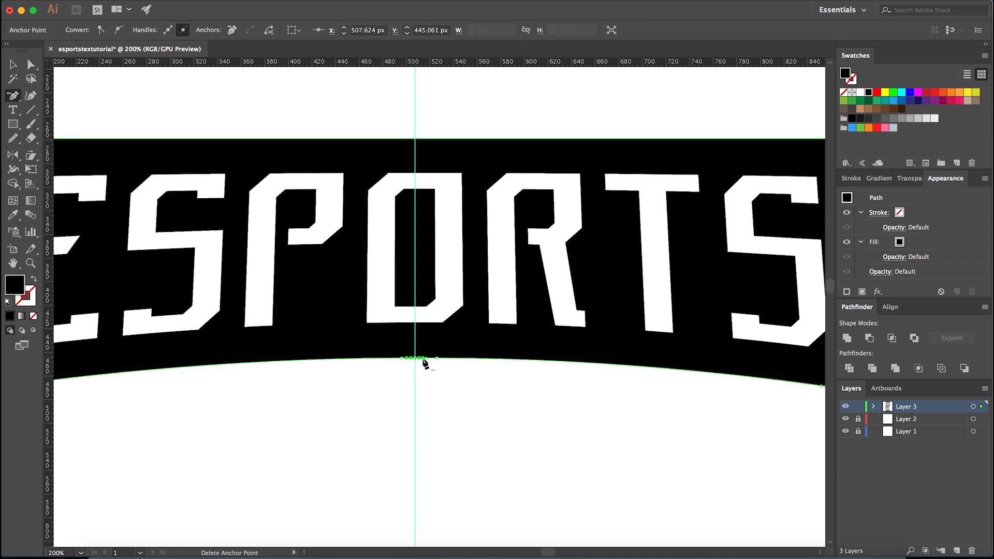
{"action": "left_click", "coordinate": [435, 358]}
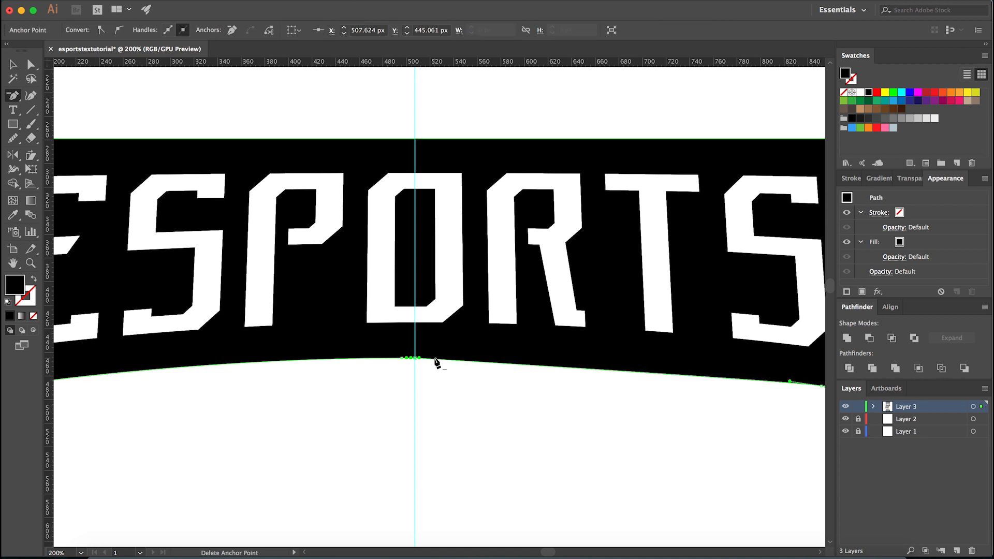
- Delete the surplus anchor points left of the guide on the banner's lower curve and beside its lower corners
{"action": "left_click", "coordinate": [403, 358]}
{"action": "scroll", "coordinate": [426, 370], "scroll_direction": "down", "scroll_amount": 4}
{"action": "scroll", "coordinate": [462, 379], "scroll_direction": "up", "scroll_amount": 2}
{"action": "scroll", "coordinate": [571, 381], "scroll_direction": "up", "scroll_amount": 6}
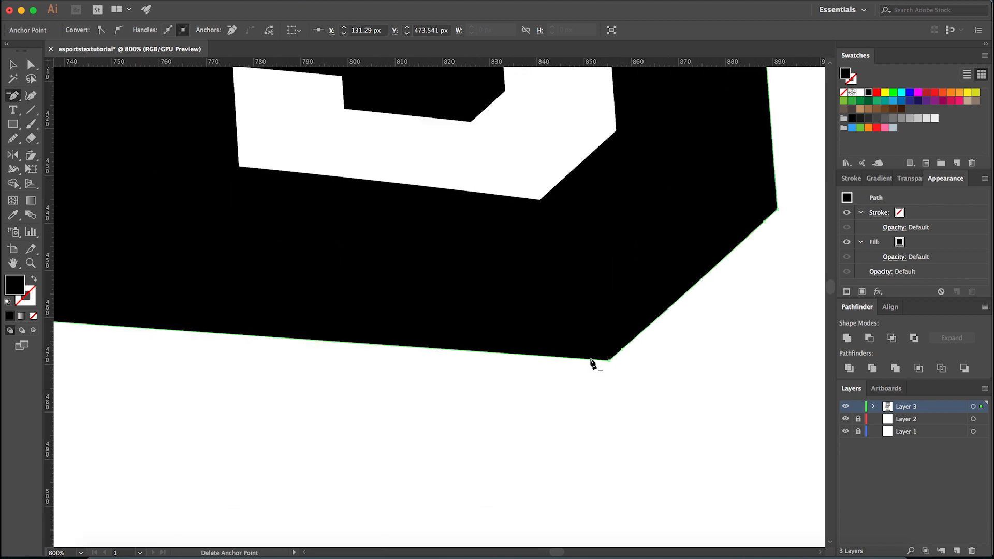
{"action": "left_click", "coordinate": [623, 353]}
{"action": "scroll", "coordinate": [623, 354], "scroll_direction": "down", "scroll_amount": 6}
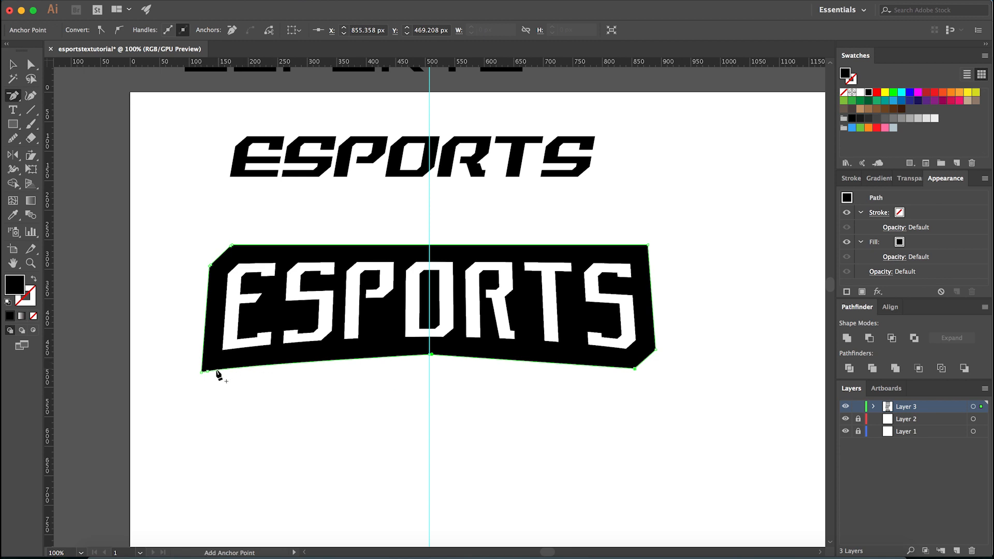
{"action": "scroll", "coordinate": [218, 370], "scroll_direction": "up", "scroll_amount": 2}
{"action": "scroll", "coordinate": [219, 388], "scroll_direction": "down", "scroll_amount": 2}
{"action": "scroll", "coordinate": [466, 371], "scroll_direction": "up", "scroll_amount": 1}
- Convert the lower edge's centre anchor to a smooth point with symmetrical horizontal handles about 200 px long on each side
{"action": "key", "text": "shift+c"}
{"action": "left_click_drag", "start_coordinate": [416, 362], "coordinate": [239, 360]}
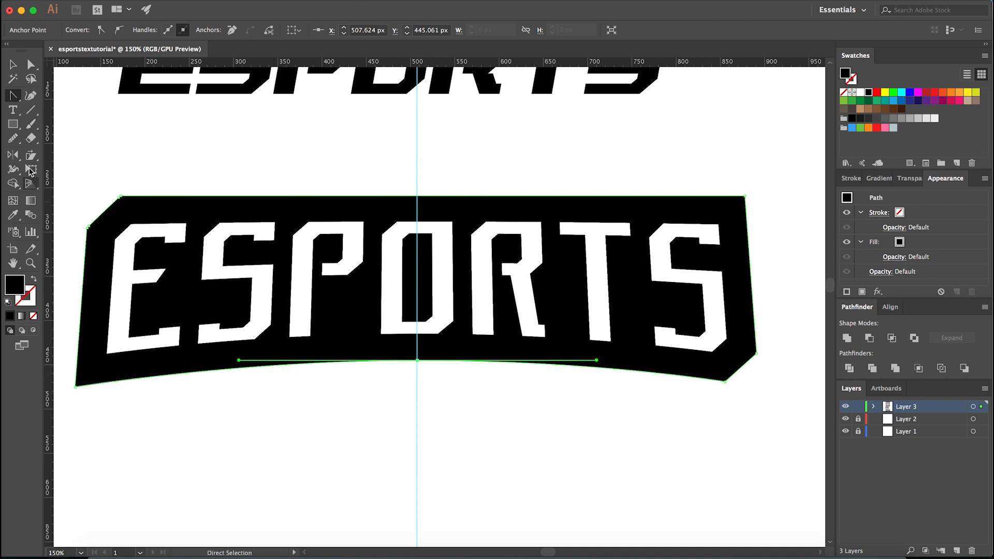
{"action": "left_click", "coordinate": [12, 95]}
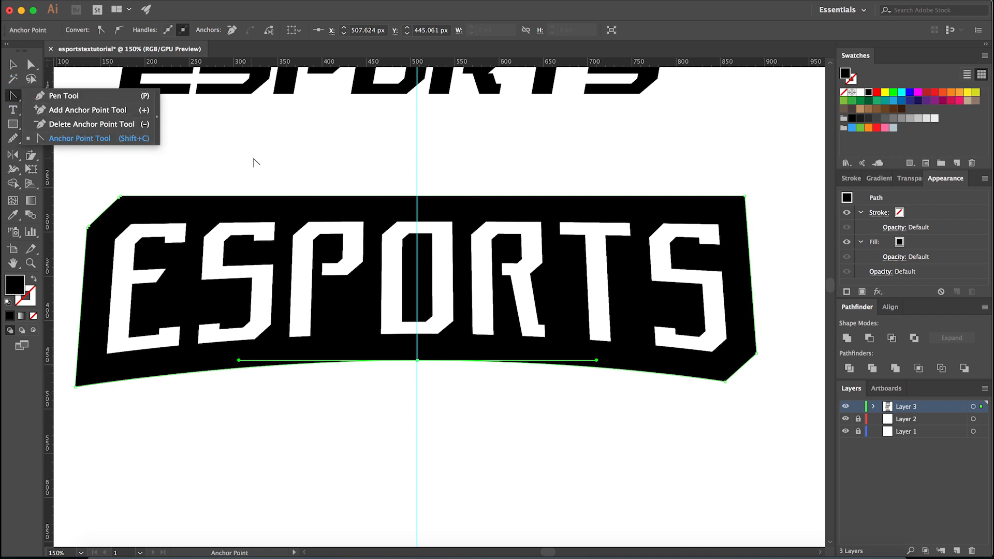
{"action": "left_click_drag", "start_coordinate": [417, 359], "coordinate": [243, 359]}
{"action": "key", "text": "a"}
{"action": "left_click", "coordinate": [382, 408]}
{"action": "key", "text": "super+minus"}
{"action": "key", "text": "super+minus"}
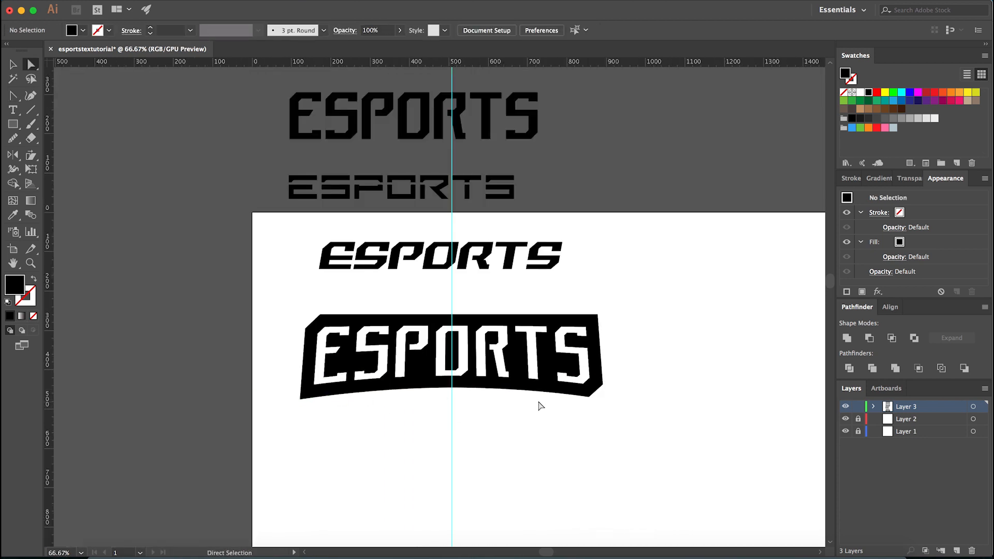
- Nudge the lower curve's centre anchor down 3 px to Y 448.061 px, and hide the guides
{"action": "key", "text": "super+plus"}
{"action": "key", "text": "super+plus"}
{"action": "key", "text": "super+plus"}
{"action": "key", "text": "super+plus"}
{"action": "left_click_drag", "start_coordinate": [437, 400], "coordinate": [550, 349]}
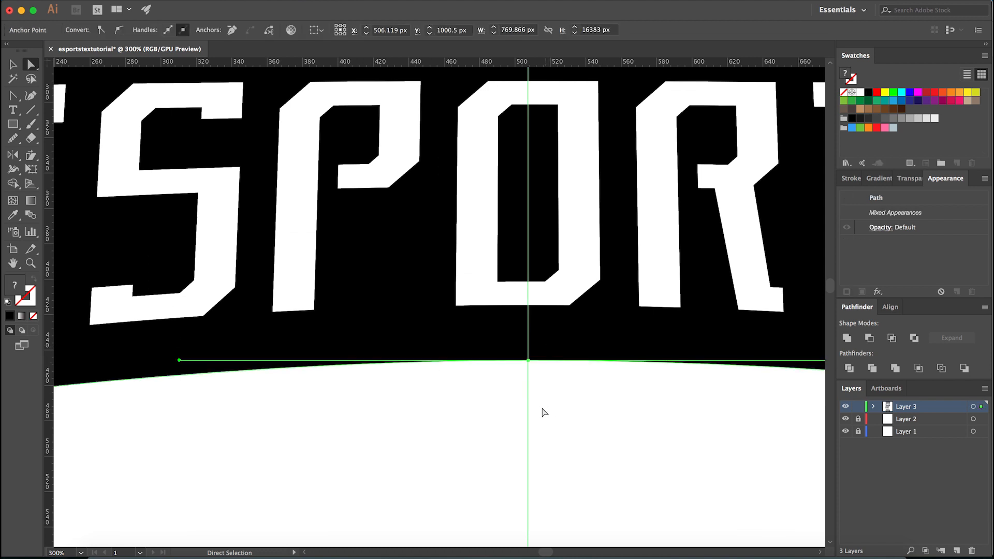
{"action": "left_click", "coordinate": [501, 408]}
{"action": "key", "text": "super+minus"}
{"action": "key", "text": "super+minus"}
{"action": "key", "text": "super+minus"}
{"action": "key", "text": "super+minus"}
{"action": "key", "text": "super+plus"}
{"action": "key", "text": "super+plus"}
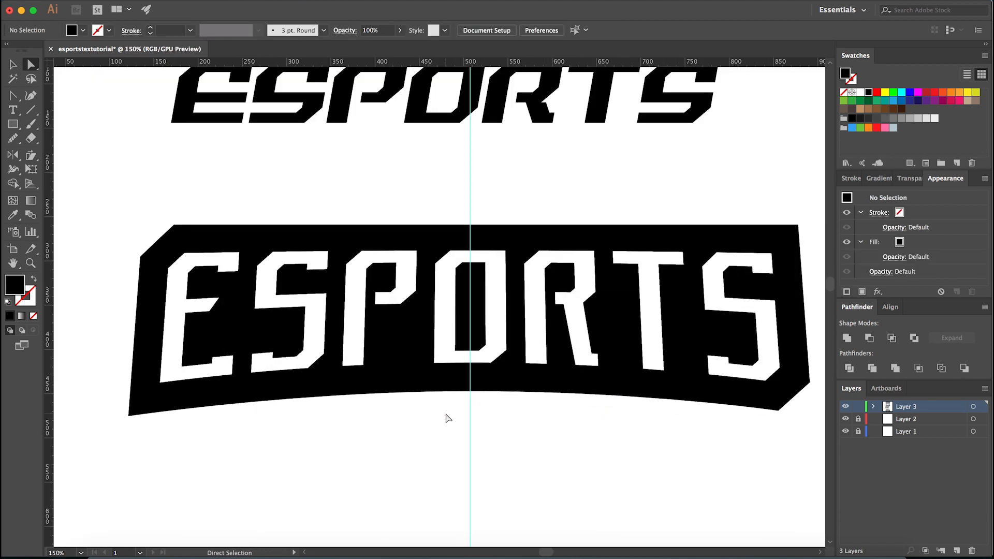
{"action": "left_click_drag", "start_coordinate": [446, 416], "coordinate": [510, 366]}
{"action": "left_click", "coordinate": [561, 417]}
{"action": "key", "text": "super+semicolon"}
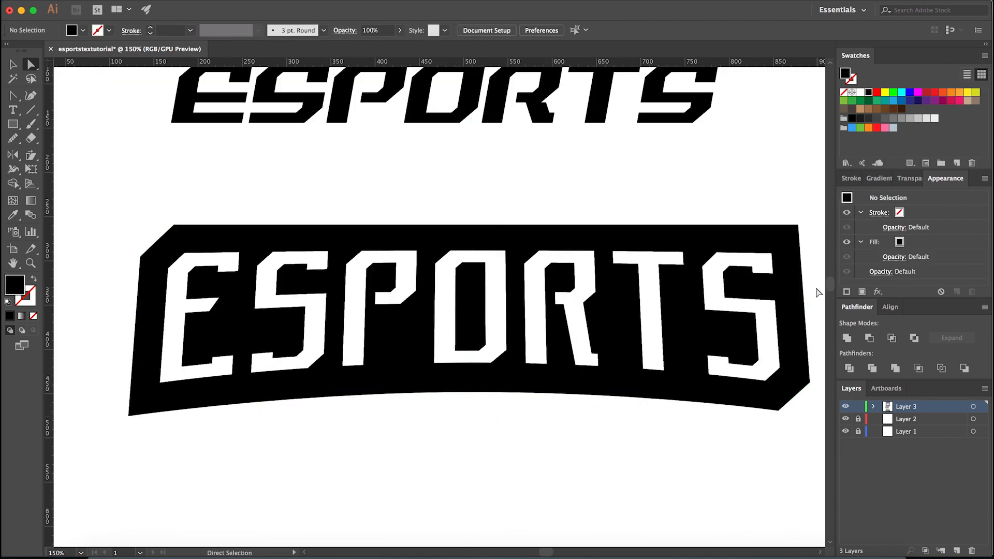
- Inspect the banner's lower curve zoomed out and up close, with its centre anchor and handles selected
{"action": "key", "text": "super+minus"}
{"action": "key", "text": "super+minus"}
{"action": "key", "text": "super+minus"}
{"action": "key", "text": "super+minus"}
{"action": "key", "text": "super+plus"}
{"action": "key", "text": "super+plus"}
{"action": "key", "text": "super+plus"}
{"action": "key", "text": "super+plus"}
{"action": "key", "text": "super+plus"}
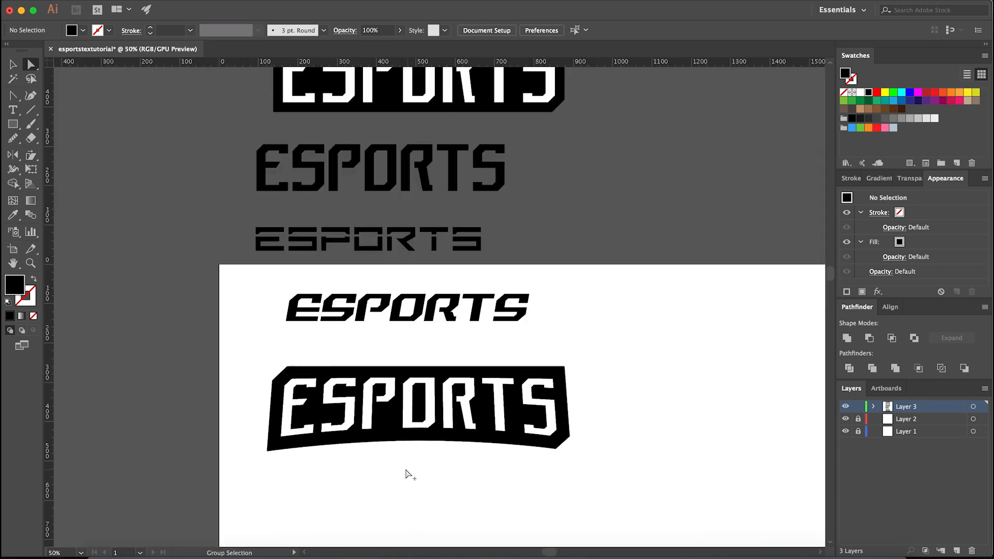
{"action": "left_click_drag", "start_coordinate": [415, 433], "coordinate": [474, 386]}
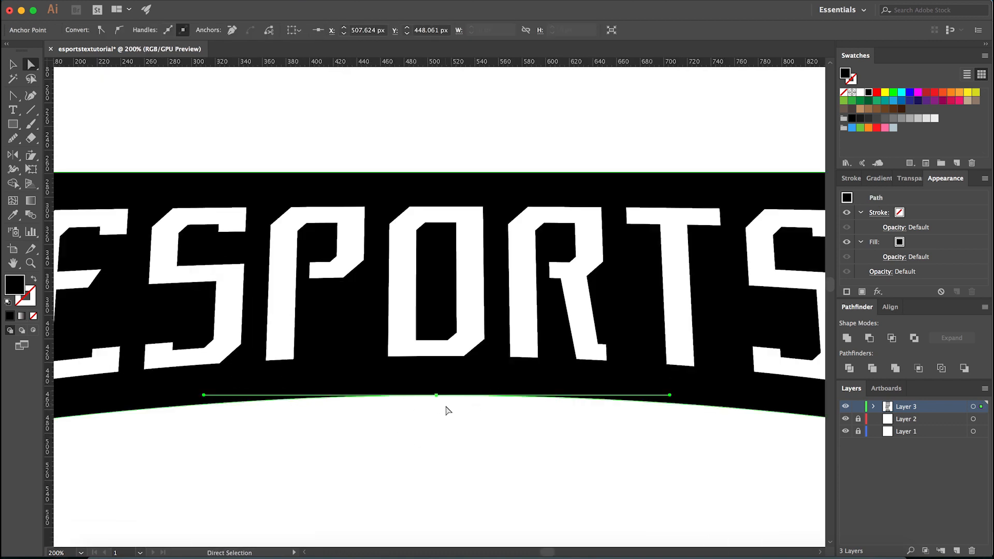
{"action": "left_click", "coordinate": [446, 426]}
- Try to move the curved banner's black background upwards from its white letters
{"action": "key", "text": "v"}
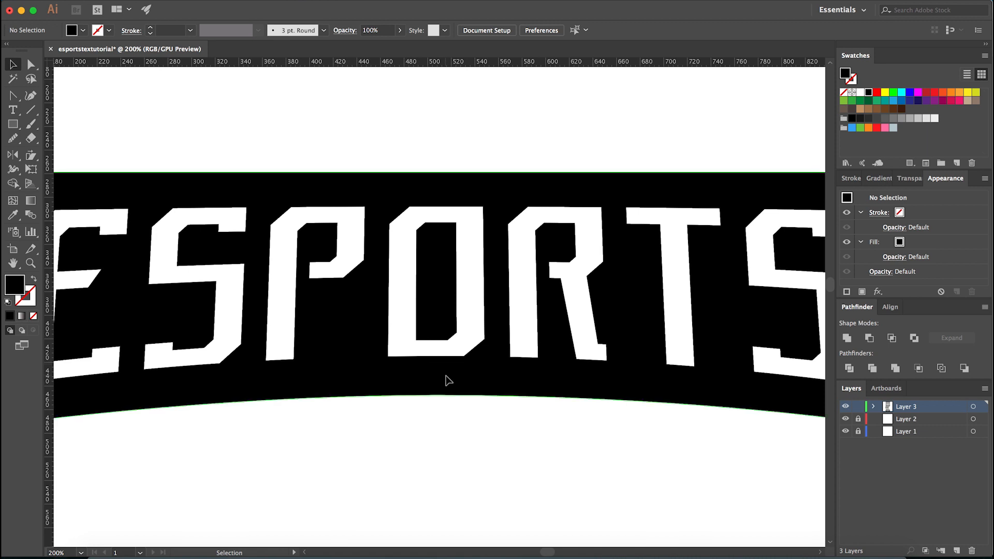
{"action": "left_click", "coordinate": [446, 377]}
{"action": "left_click", "coordinate": [462, 350], "text": "shift"}
{"action": "left_click_drag", "start_coordinate": [464, 378], "coordinate": [465, 195]}
{"action": "key", "text": "super+z"}
{"action": "left_click", "coordinate": [439, 460]}
{"action": "key", "text": "super+minus"}
{"action": "key", "text": "super+minus"}
{"action": "key", "text": "super+minus"}
{"action": "key", "text": "super+minus"}
{"action": "key", "text": "super+minus"}
{"action": "key", "text": "super+minus"}
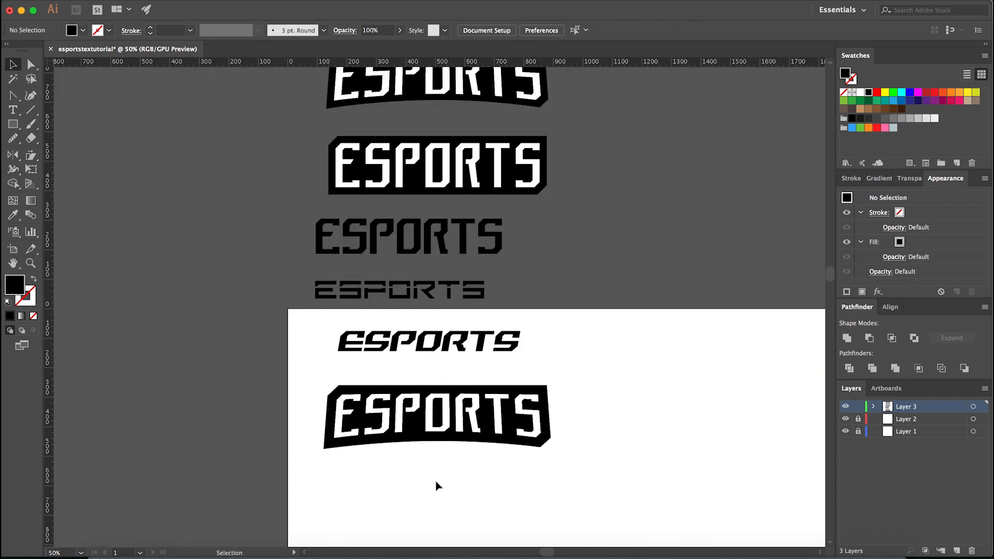
- Compare the curved ESPORTS banner on the artboard with the earlier versions above it
{"action": "scroll", "coordinate": [439, 494], "scroll_direction": "up", "scroll_amount": 3}
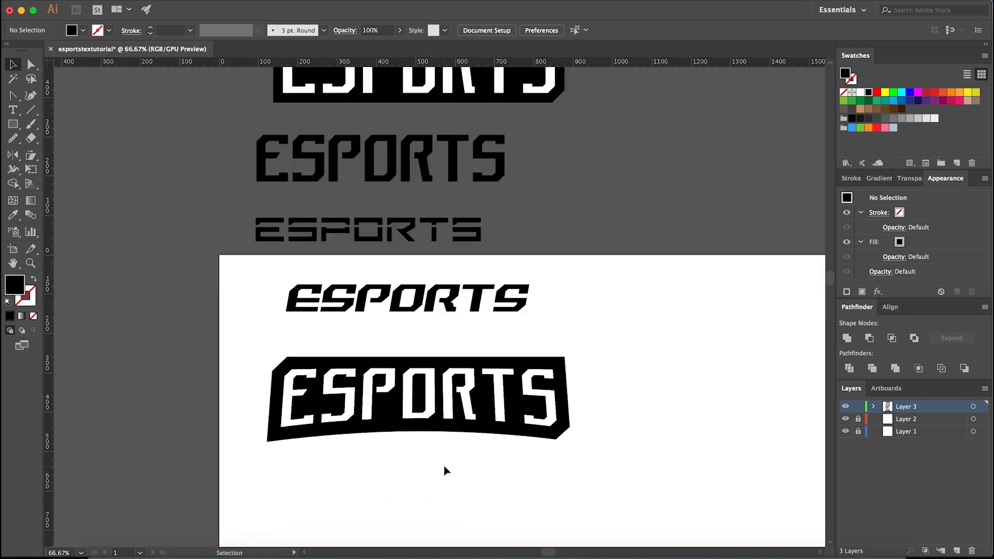
{"action": "scroll", "coordinate": [445, 469], "scroll_direction": "down", "scroll_amount": 2}
{"action": "scroll", "coordinate": [444, 464], "scroll_direction": "up", "scroll_amount": 2}
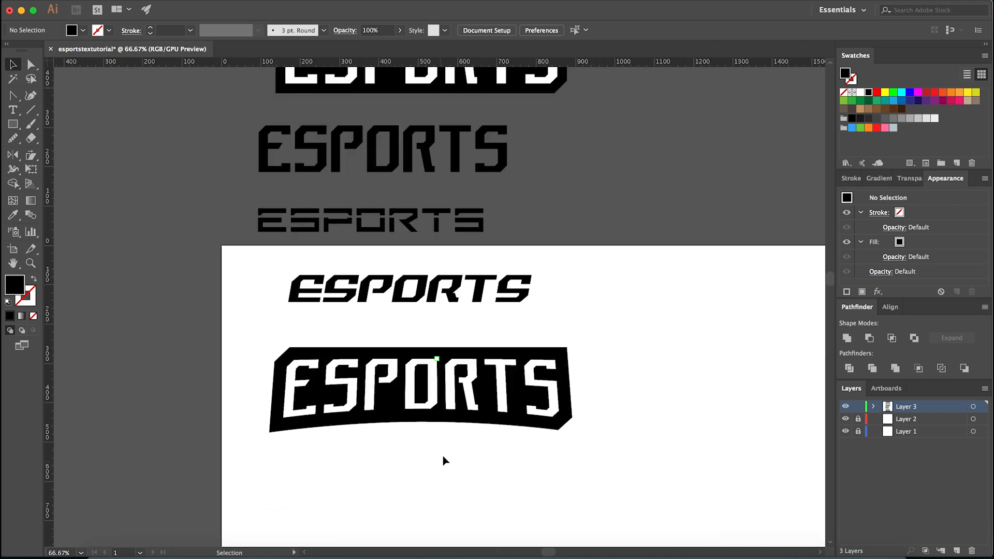
{"action": "scroll", "coordinate": [452, 453], "scroll_direction": "up", "scroll_amount": 1}
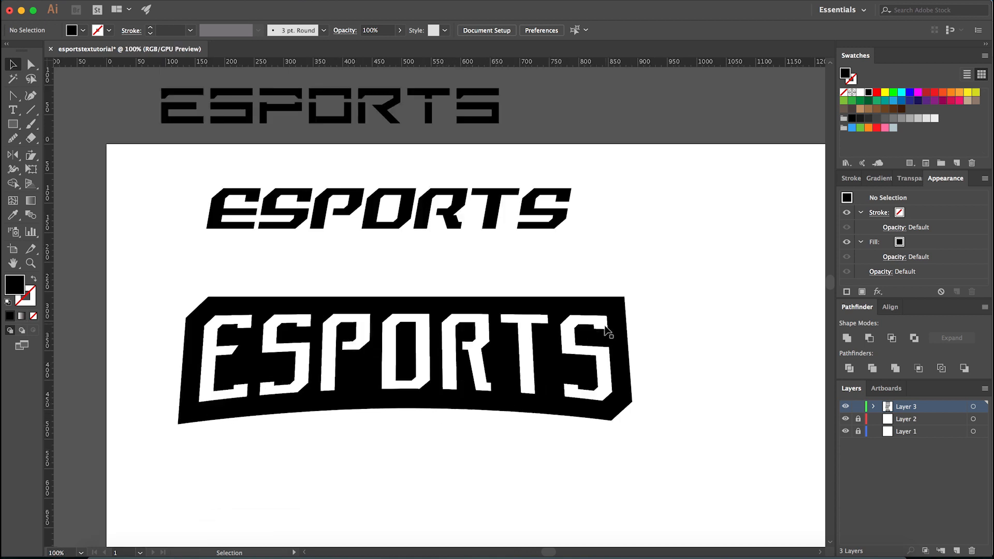
{"action": "scroll", "coordinate": [491, 419], "scroll_direction": "down", "scroll_amount": 2}
{"action": "scroll", "coordinate": [561, 291], "scroll_direction": "down", "scroll_amount": 1}
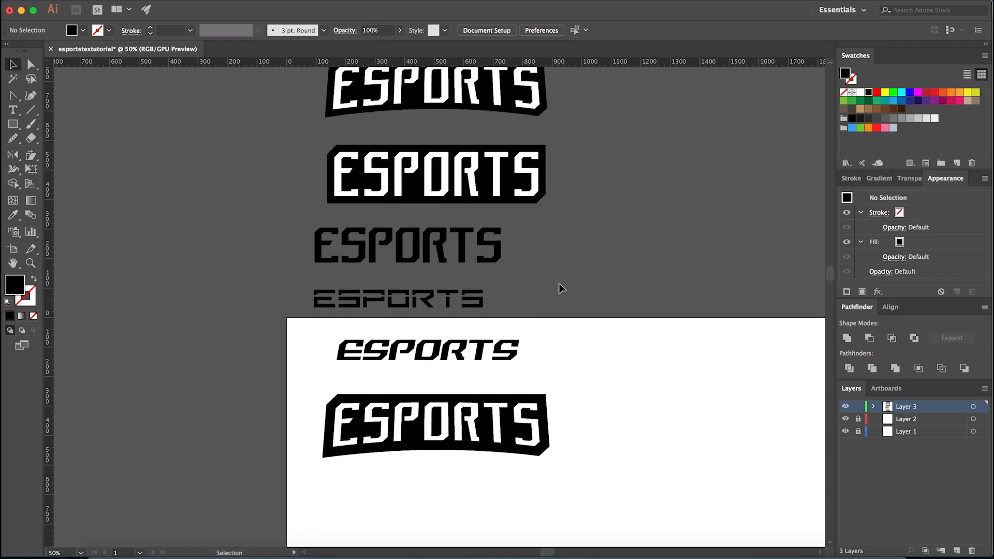
{"action": "scroll", "coordinate": [549, 204], "scroll_direction": "up", "scroll_amount": 2}
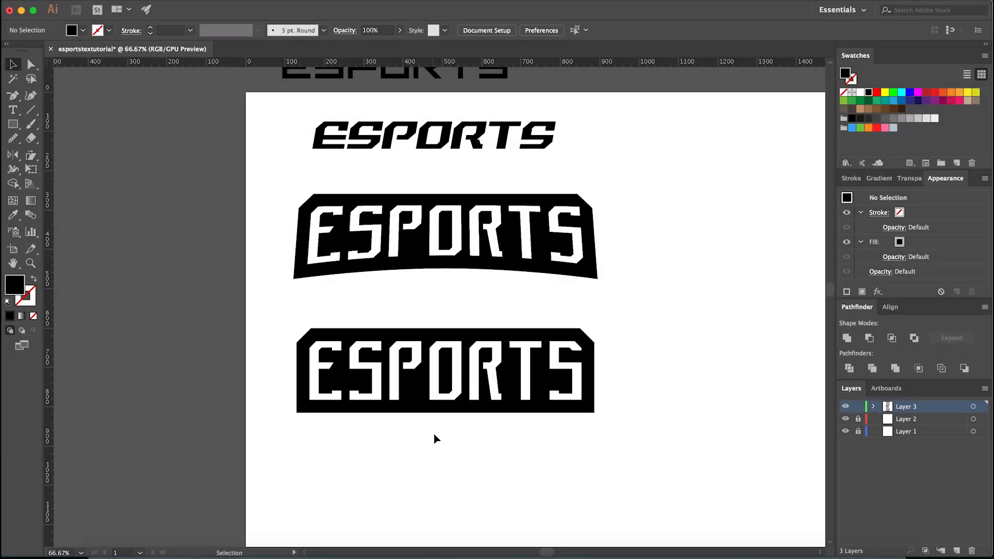
- Examine the curved and straight ESPORTS banners that have both upper corners cut, comparing their outlines and lettering
{"action": "scroll", "coordinate": [475, 422], "scroll_direction": "up", "scroll_amount": 1}
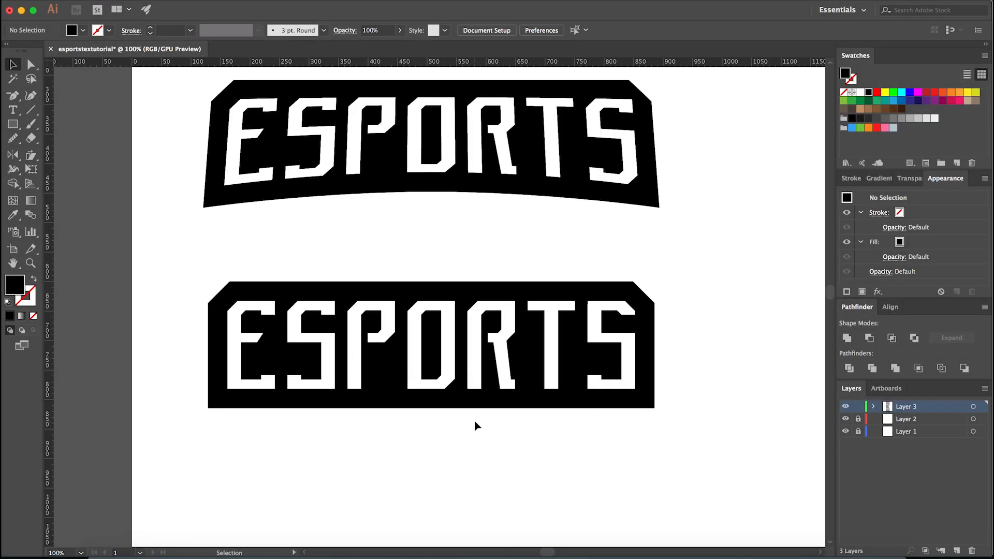
{"action": "scroll", "coordinate": [598, 331], "scroll_direction": "up", "scroll_amount": 1}
{"action": "scroll", "coordinate": [629, 331], "scroll_direction": "down", "scroll_amount": 1}
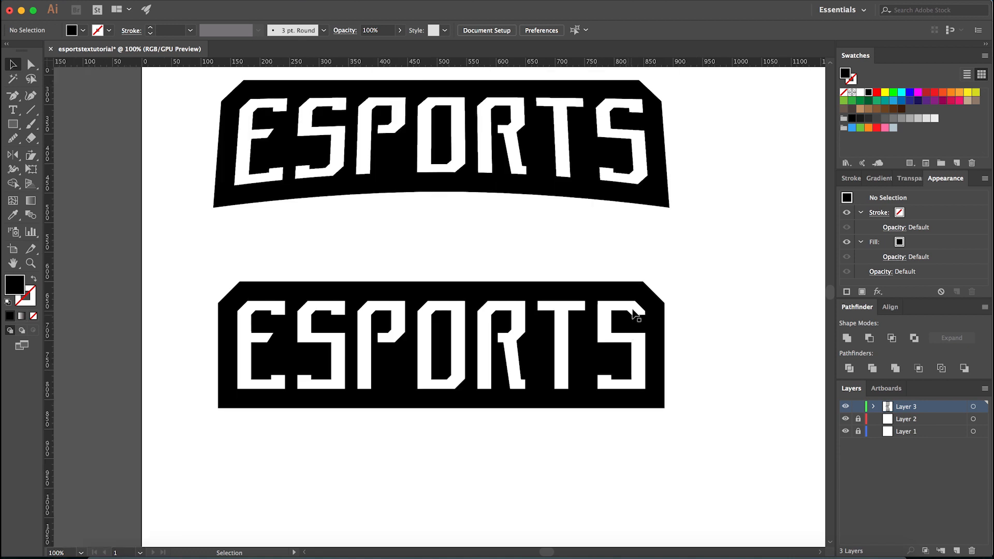
{"action": "scroll", "coordinate": [632, 309], "scroll_direction": "up", "scroll_amount": 1}
{"action": "scroll", "coordinate": [647, 295], "scroll_direction": "down", "scroll_amount": 1}
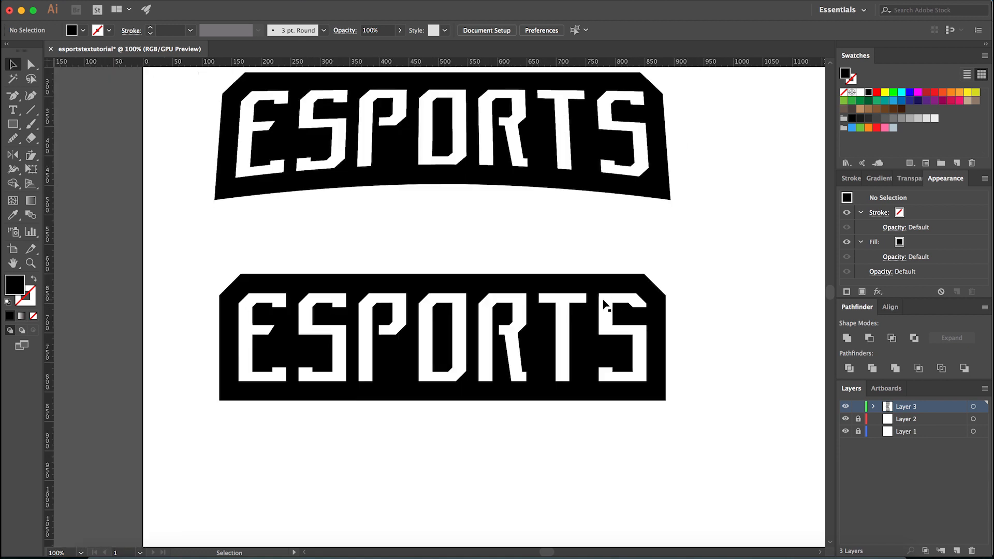
{"action": "scroll", "coordinate": [652, 285], "scroll_direction": "down", "scroll_amount": 1}
{"action": "scroll", "coordinate": [636, 290], "scroll_direction": "up", "scroll_amount": 2}
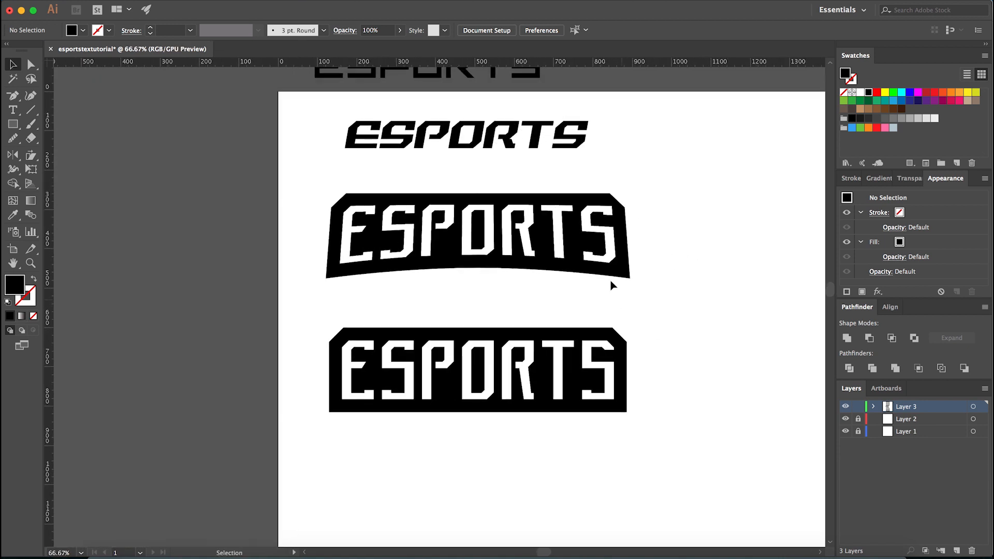
{"action": "scroll", "coordinate": [433, 514], "scroll_direction": "down", "scroll_amount": 1}
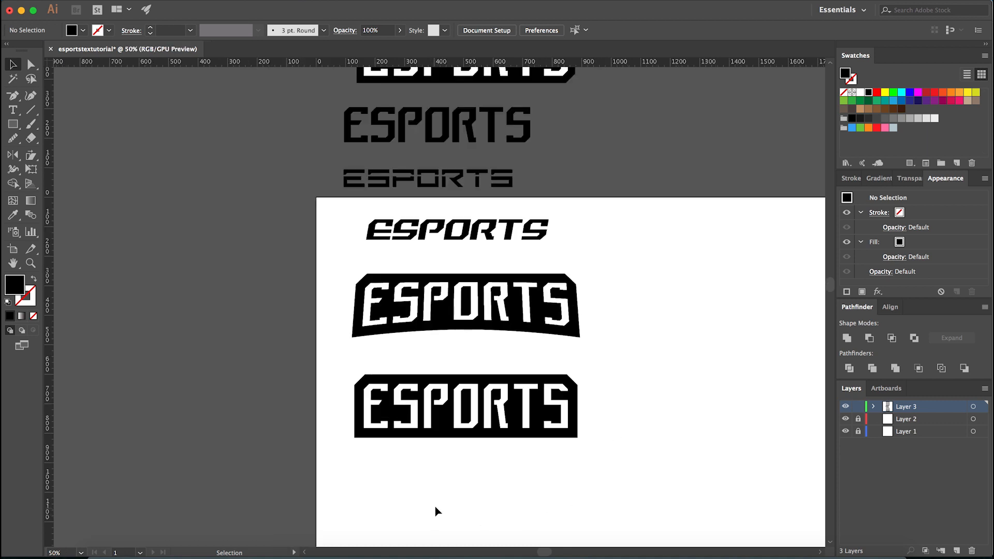
{"action": "scroll", "coordinate": [543, 345], "scroll_direction": "down", "scroll_amount": 1}
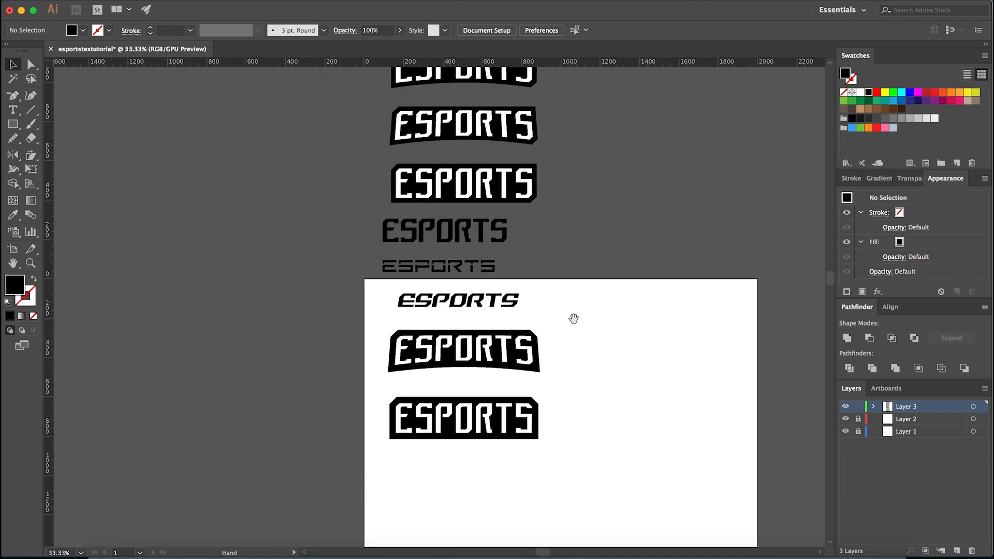
- Duplicate the straight ESPORTS banner with two diagonally opposite cut corners from above the artboard to below the other artboard banners
{"action": "left_click_drag", "start_coordinate": [582, 236], "coordinate": [569, 295]}
{"action": "left_click", "coordinate": [486, 233]}
{"action": "left_click", "coordinate": [439, 242], "text": "shift"}
{"action": "left_click_drag", "start_coordinate": [575, 297], "coordinate": [583, 205]}
{"action": "left_click_drag", "start_coordinate": [497, 135], "coordinate": [492, 441], "text": "alt+shift"}
{"action": "left_click_drag", "start_coordinate": [587, 355], "coordinate": [455, 423]}
{"action": "left_click", "coordinate": [491, 502]}
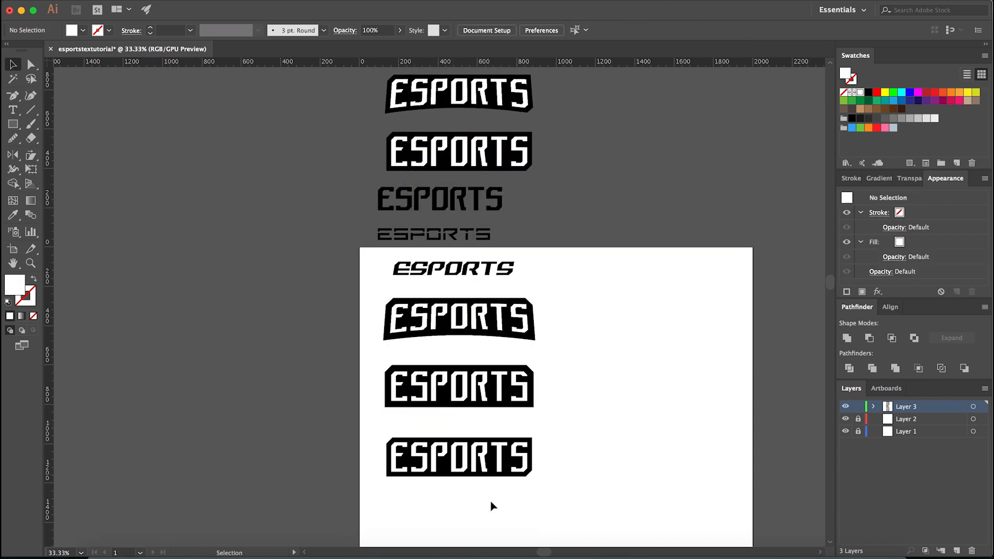
- Show the centre guide and group the duplicated banner's black background with its white letters
{"action": "scroll", "coordinate": [462, 487], "scroll_direction": "up", "scroll_amount": 3}
{"action": "left_click_drag", "start_coordinate": [445, 493], "coordinate": [444, 470]}
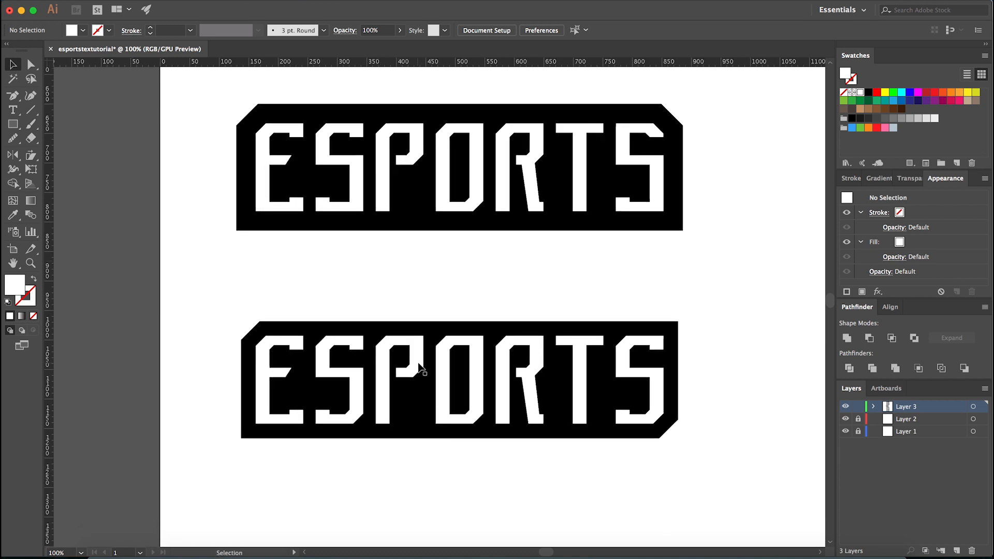
{"action": "left_click", "coordinate": [422, 196]}
{"action": "left_click", "coordinate": [428, 273]}
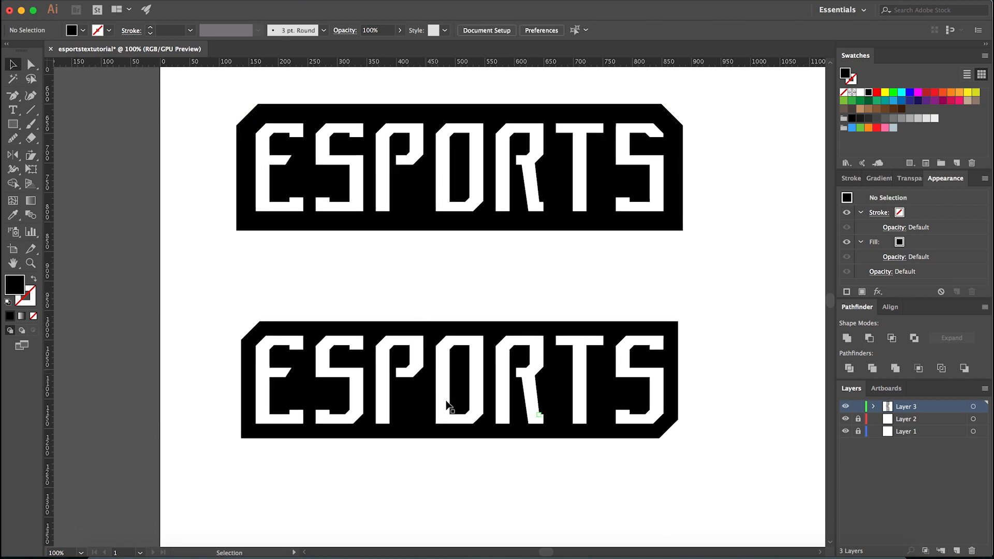
{"action": "left_click", "coordinate": [569, 433]}
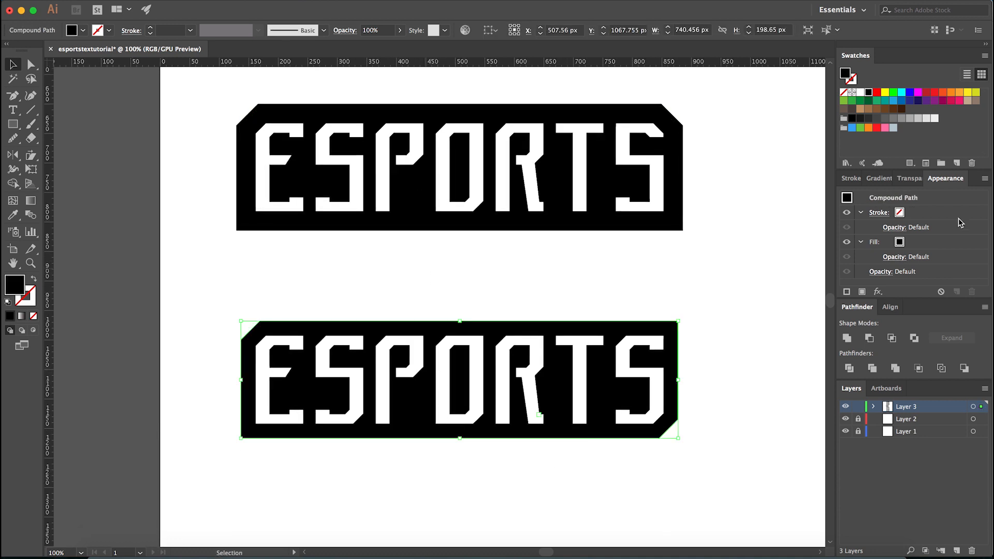
{"action": "left_click_drag", "start_coordinate": [583, 312], "coordinate": [295, 432]}
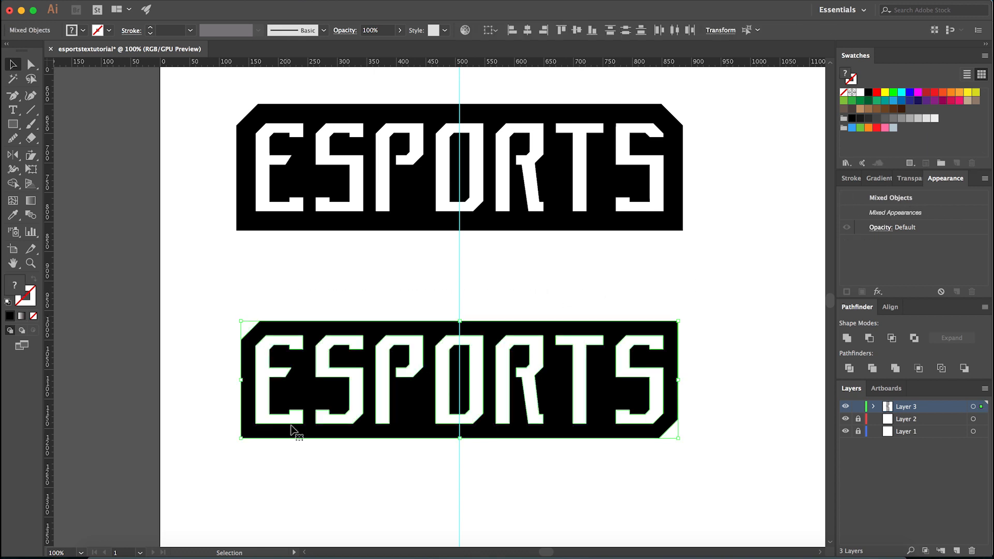
{"action": "key", "text": "ctrl+g"}
{"action": "scroll", "coordinate": [470, 446], "scroll_direction": "up", "scroll_amount": 4}
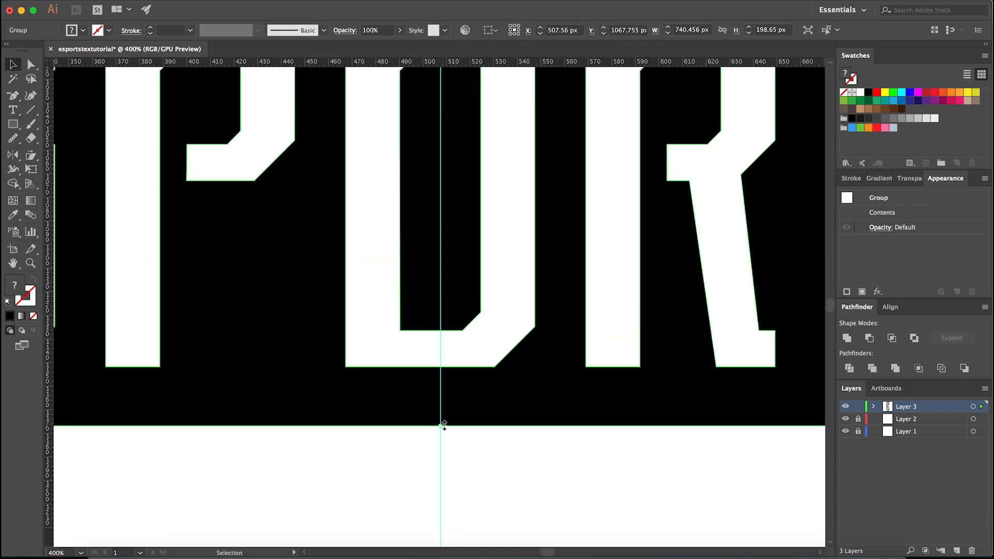
{"action": "scroll", "coordinate": [464, 456], "scroll_direction": "down", "scroll_amount": 8}
{"action": "left_click", "coordinate": [469, 461]}
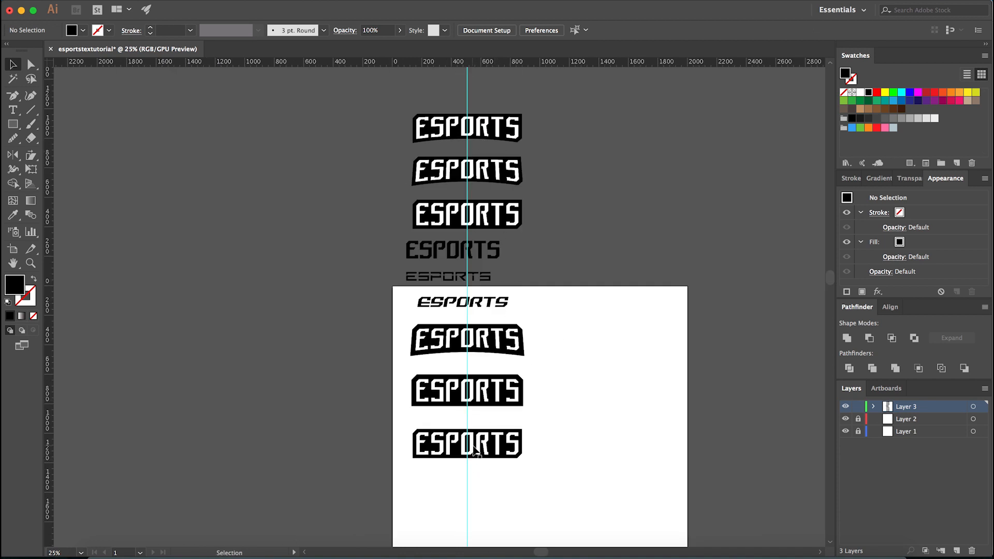
{"action": "mouse_move", "coordinate": [479, 209]}
{"action": "left_mouse_down"}
{"action": "mouse_move", "coordinate": [472, 416]}
{"action": "mouse_move", "coordinate": [475, 210]}
{"action": "left_mouse_up"}
{"action": "left_click", "coordinate": [566, 300]}
{"action": "scroll", "coordinate": [482, 453], "scroll_direction": "up", "scroll_amount": 2}
{"action": "scroll", "coordinate": [430, 301], "scroll_direction": "down", "scroll_amount": 2}
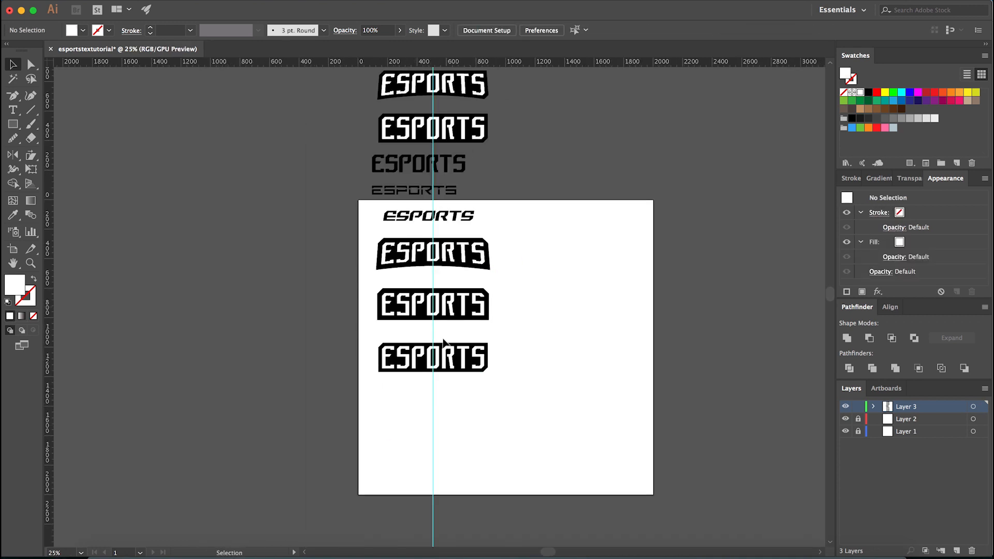
- Ungroup the duplicated banner and its lettering into separate letters, and select the letter E
{"action": "scroll", "coordinate": [435, 389], "scroll_direction": "up", "scroll_amount": 4}
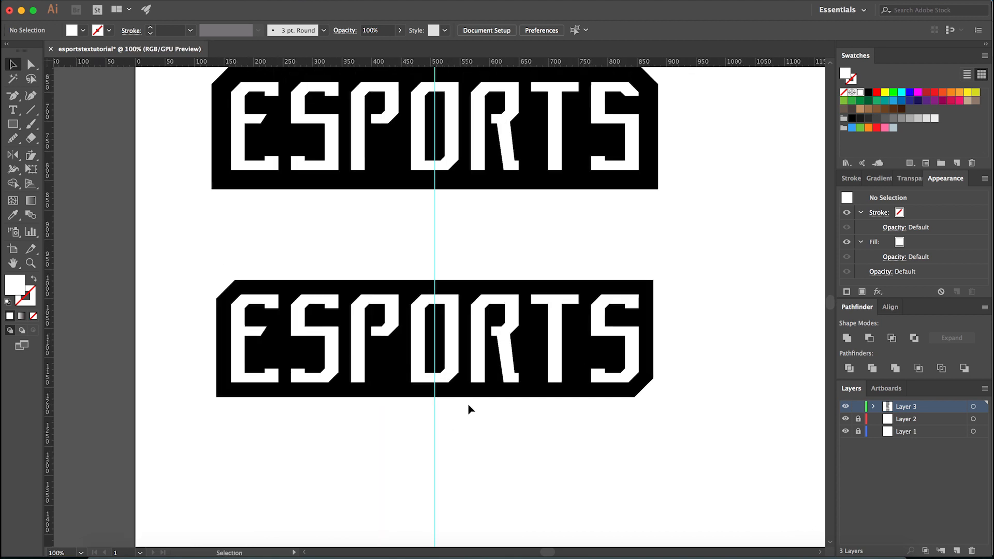
{"action": "left_click", "coordinate": [489, 387]}
{"action": "right_click", "coordinate": [498, 357]}
{"action": "left_click", "coordinate": [523, 454]}
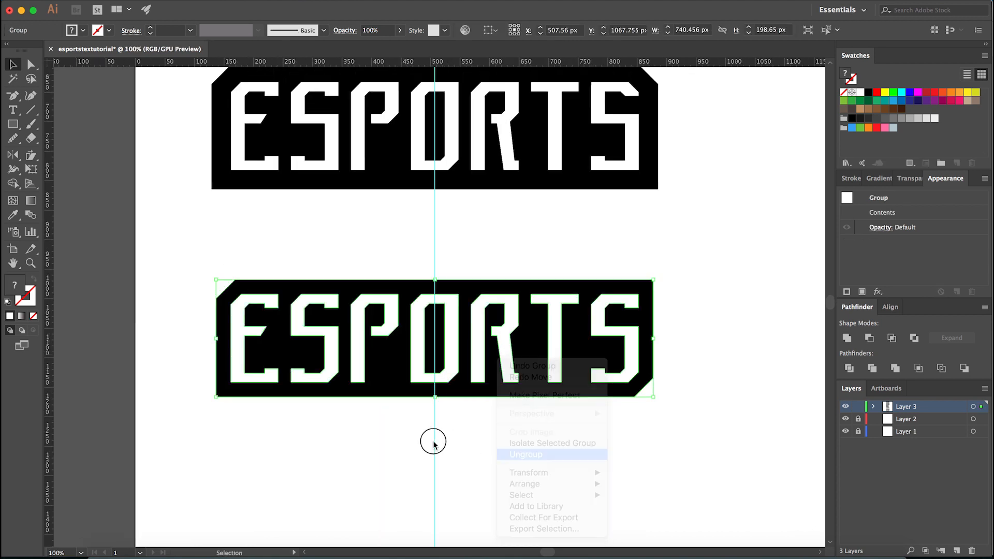
{"action": "left_click", "coordinate": [433, 442]}
{"action": "left_click", "coordinate": [447, 373]}
{"action": "right_click", "coordinate": [473, 367]}
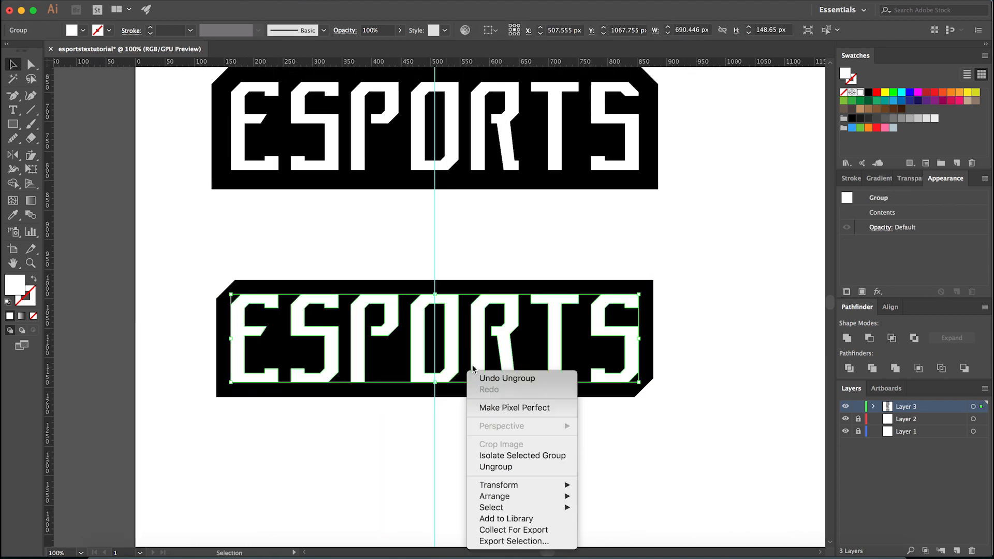
{"action": "left_click", "coordinate": [496, 467]}
{"action": "left_click", "coordinate": [299, 421]}
{"action": "left_click", "coordinate": [258, 375]}
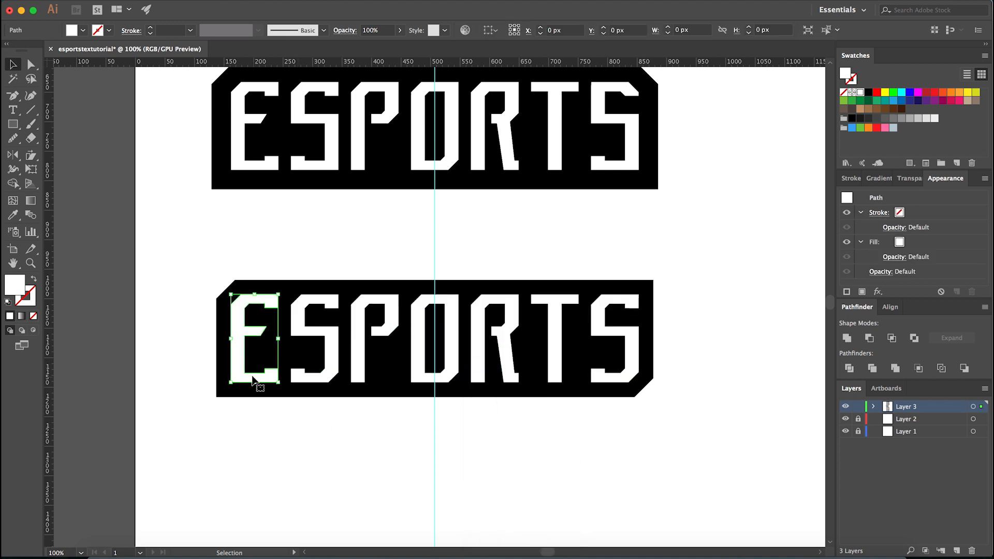
- Reflect a copy of the letter E across the centre guide on the vertical axis, onto the last S
{"action": "scroll", "coordinate": [391, 484], "scroll_direction": "down", "scroll_amount": 4}
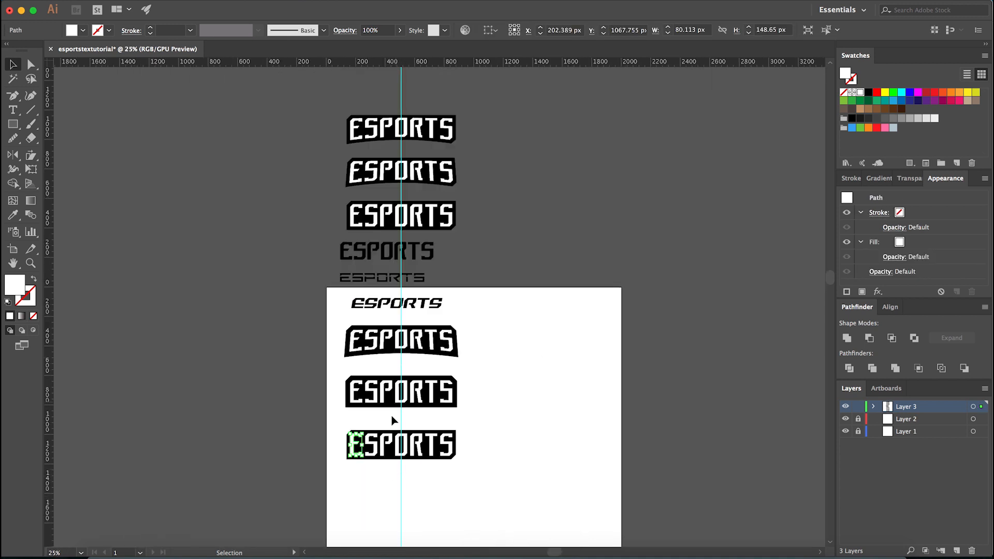
{"action": "scroll", "coordinate": [403, 484], "scroll_direction": "up", "scroll_amount": 4}
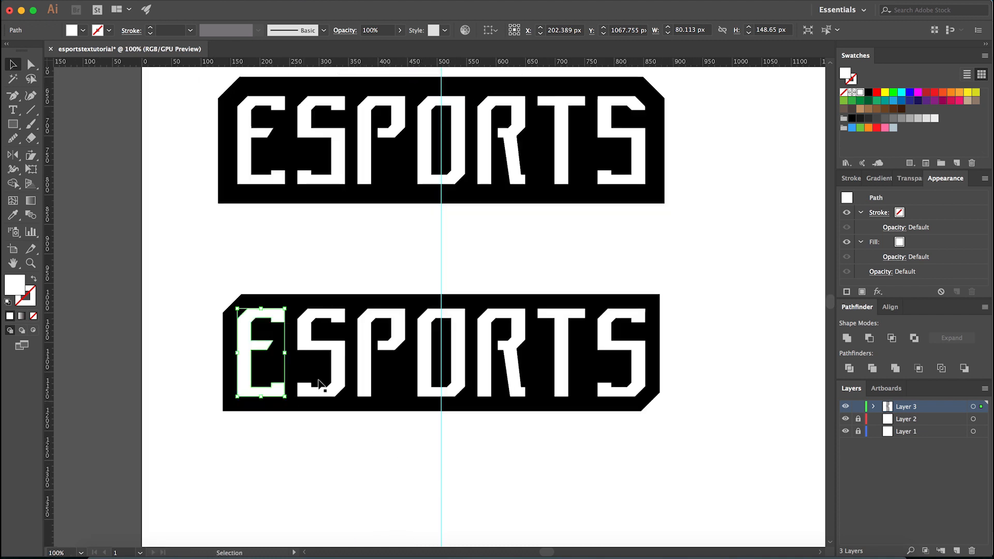
{"action": "key", "text": "o"}
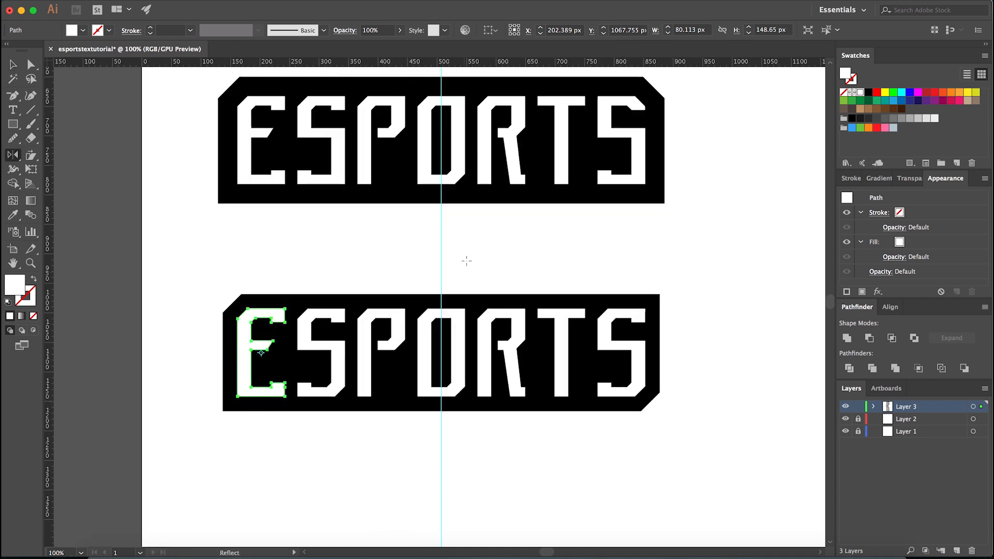
{"action": "left_click", "coordinate": [441, 239], "text": "alt"}
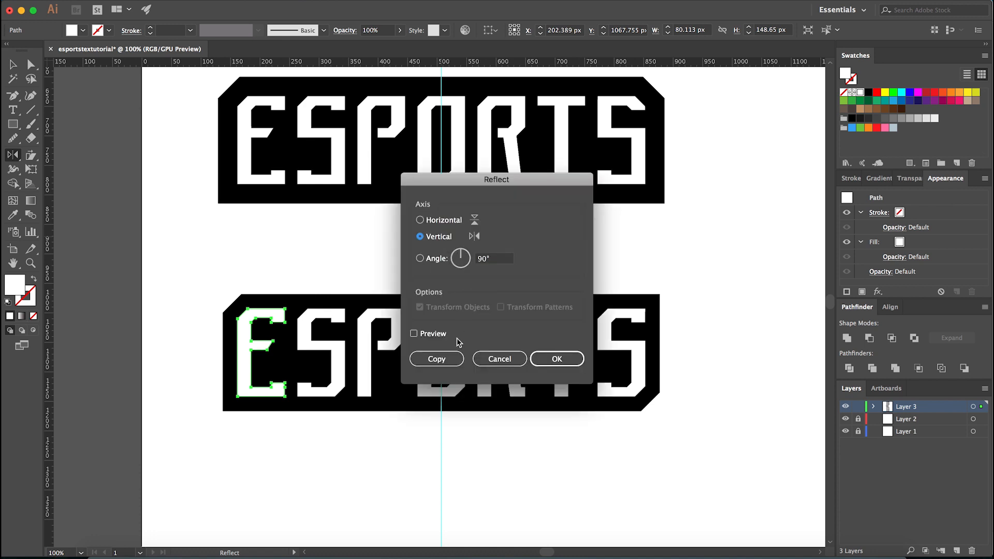
{"action": "left_click", "coordinate": [448, 359]}
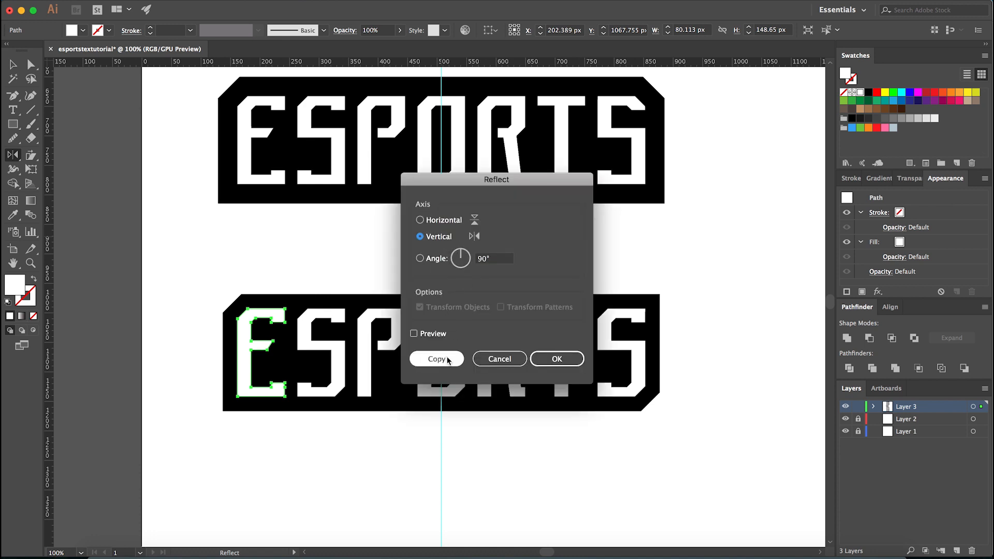
{"action": "key", "text": "v"}
- Recolour the mirrored E blue as a reference shape over the last S
{"action": "scroll", "coordinate": [674, 328], "scroll_direction": "up", "scroll_amount": 1}
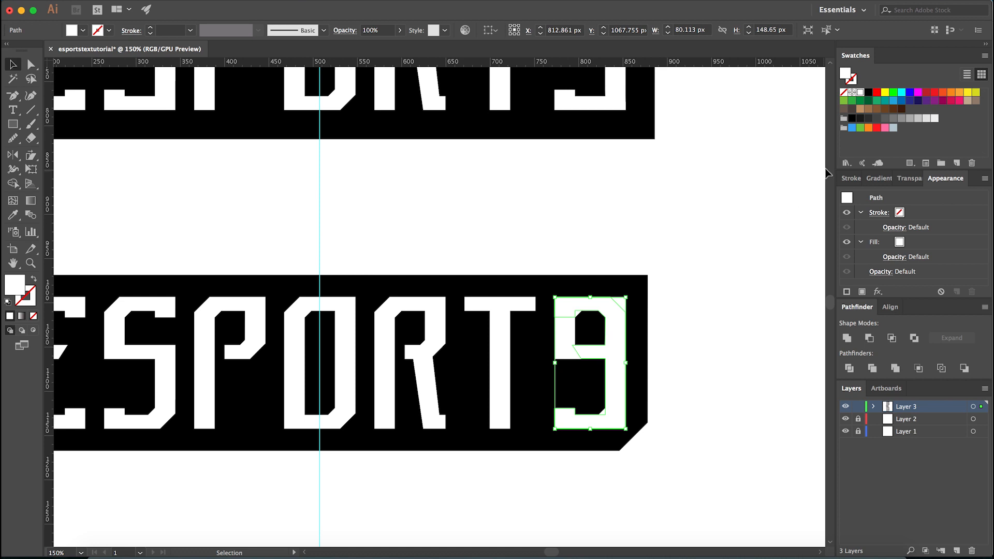
{"action": "left_click", "coordinate": [850, 128]}
{"action": "left_click", "coordinate": [659, 355]}
{"action": "scroll", "coordinate": [608, 346], "scroll_direction": "up", "scroll_amount": 2}
{"action": "key", "text": "a"}
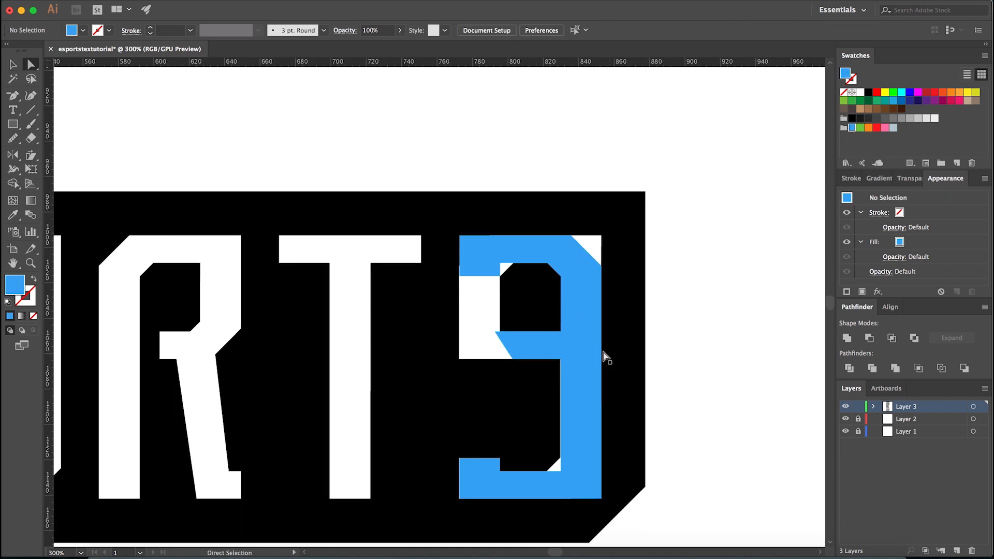
{"action": "left_click", "coordinate": [596, 357]}
{"action": "scroll", "coordinate": [585, 337], "scroll_direction": "up", "scroll_amount": 1}
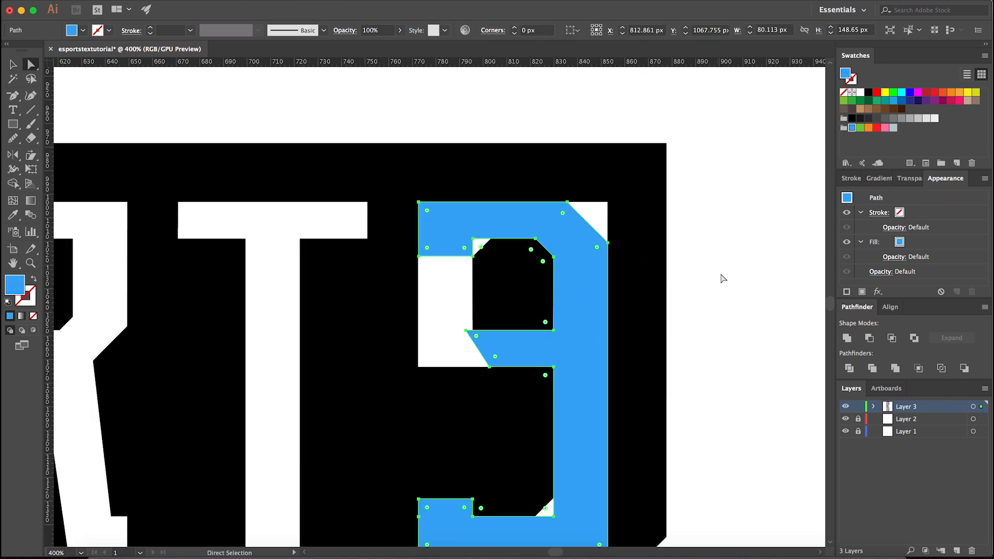
- Square off the outer and inner upper-left corners of the last S by moving their anchor points
{"action": "scroll", "coordinate": [719, 280], "scroll_direction": "down", "scroll_amount": 1}
{"action": "left_click", "coordinate": [465, 285]}
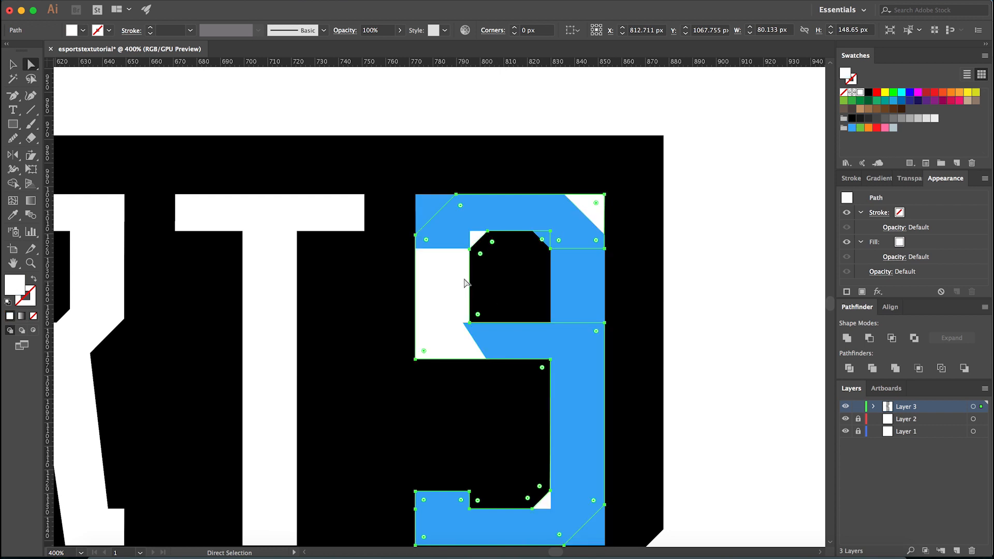
{"action": "scroll", "coordinate": [472, 280], "scroll_direction": "down", "scroll_amount": 5}
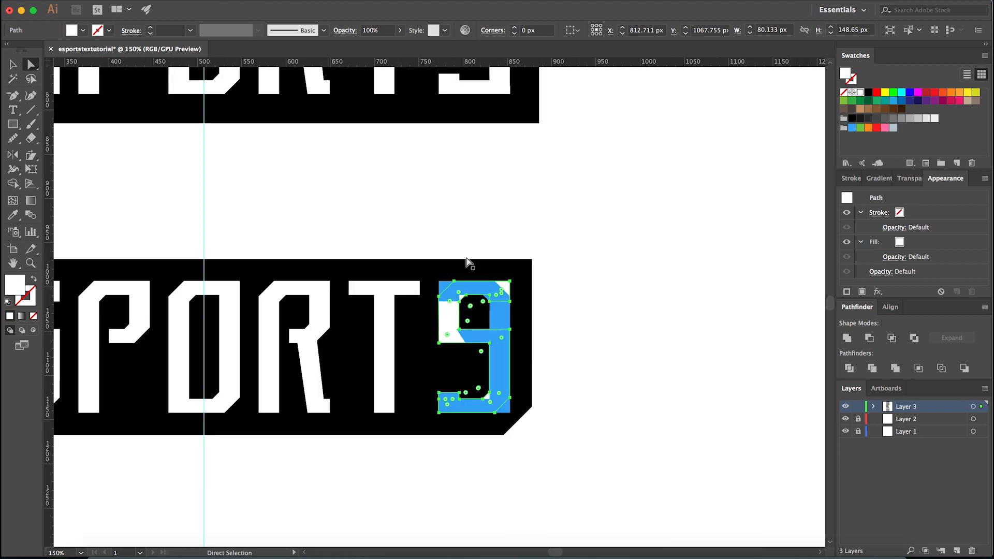
{"action": "scroll", "coordinate": [470, 270], "scroll_direction": "up", "scroll_amount": 6}
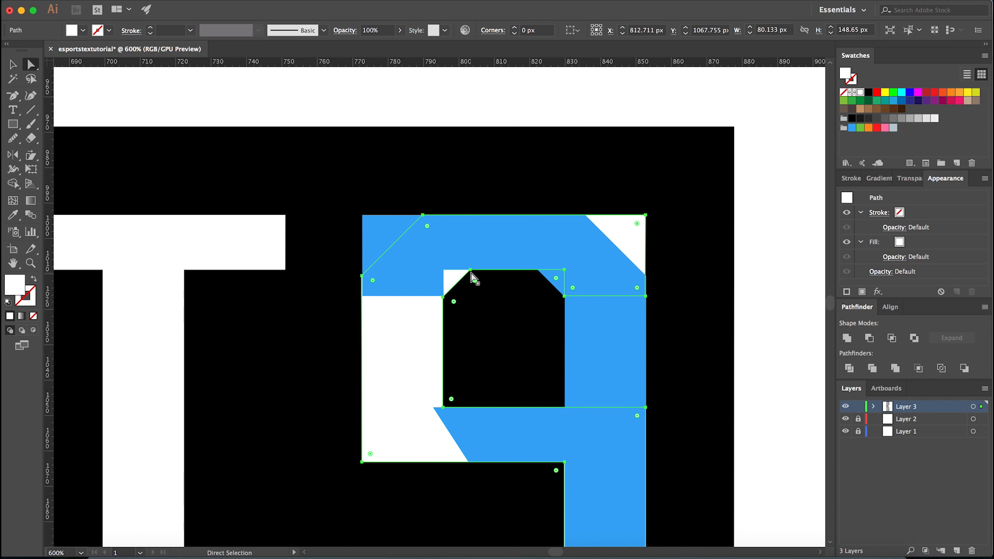
{"action": "left_click_drag", "start_coordinate": [471, 270], "coordinate": [360, 227]}
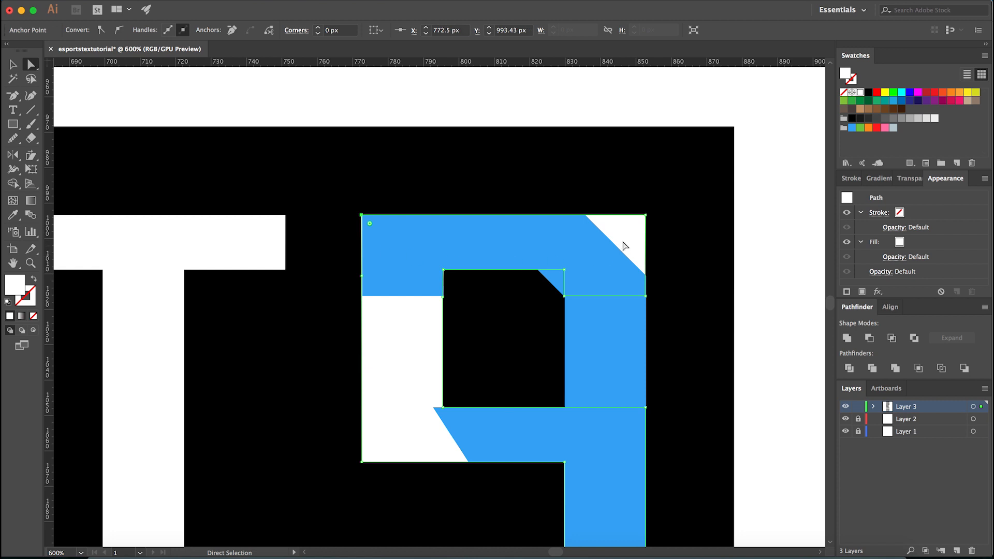
- Cut the outer and inner upper-right corners of the last S diagonally to match the blue mirrored E, adding an anchor point on the outer edge
{"action": "left_click_drag", "start_coordinate": [563, 269], "coordinate": [538, 270]}
{"action": "key", "text": "p"}
{"action": "scroll", "coordinate": [646, 283], "scroll_direction": "up", "scroll_amount": 2}
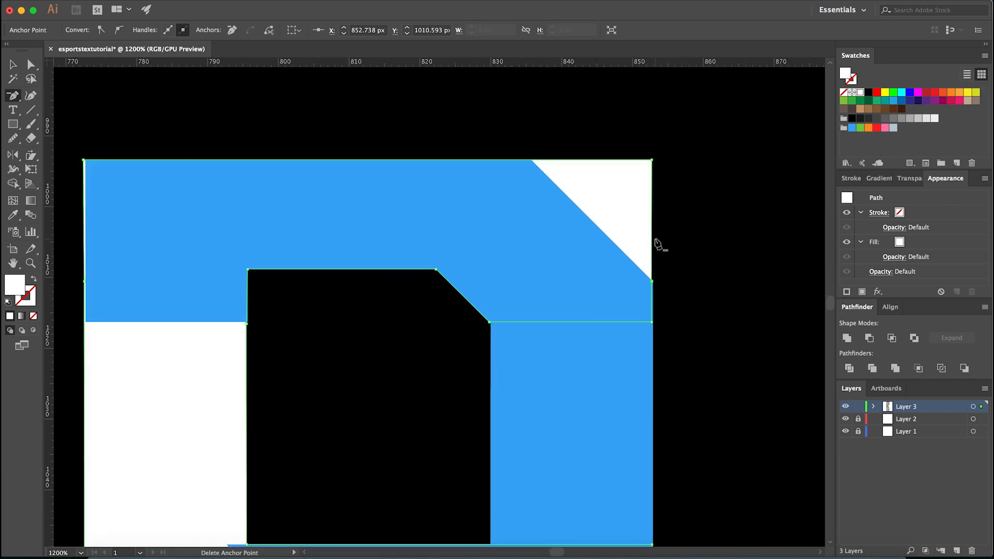
{"action": "key", "text": "a"}
{"action": "left_click_drag", "start_coordinate": [651, 160], "coordinate": [532, 166]}
{"action": "scroll", "coordinate": [532, 165], "scroll_direction": "down", "scroll_amount": 4}
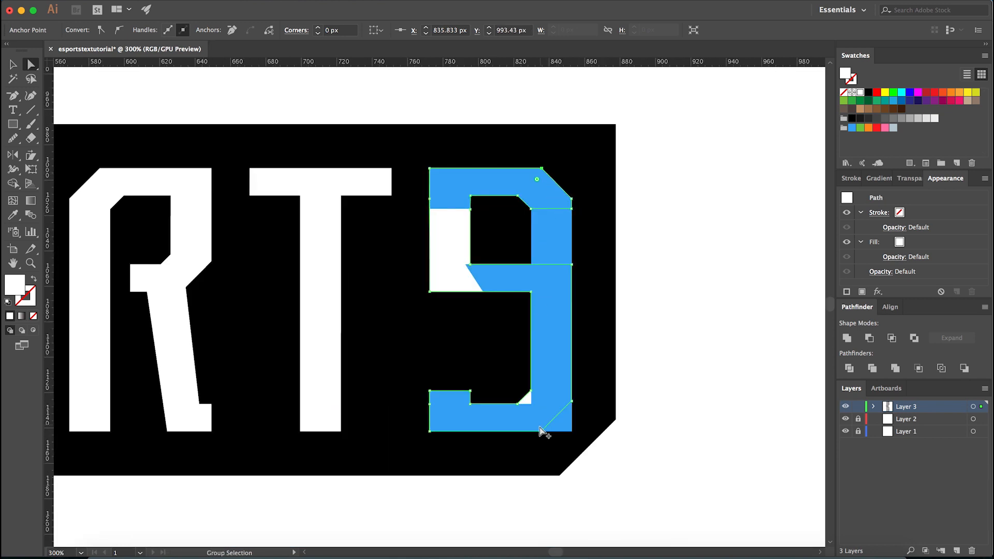
- Square off the outer and inner lower-right corners of the last S, and delete the blue mirrored E
{"action": "scroll", "coordinate": [540, 431], "scroll_direction": "up", "scroll_amount": 2}
{"action": "left_click_drag", "start_coordinate": [543, 436], "coordinate": [604, 437]}
{"action": "left_click_drag", "start_coordinate": [495, 382], "coordinate": [522, 382]}
{"action": "scroll", "coordinate": [513, 456], "scroll_direction": "down", "scroll_amount": 2}
{"action": "scroll", "coordinate": [413, 231], "scroll_direction": "up", "scroll_amount": 1}
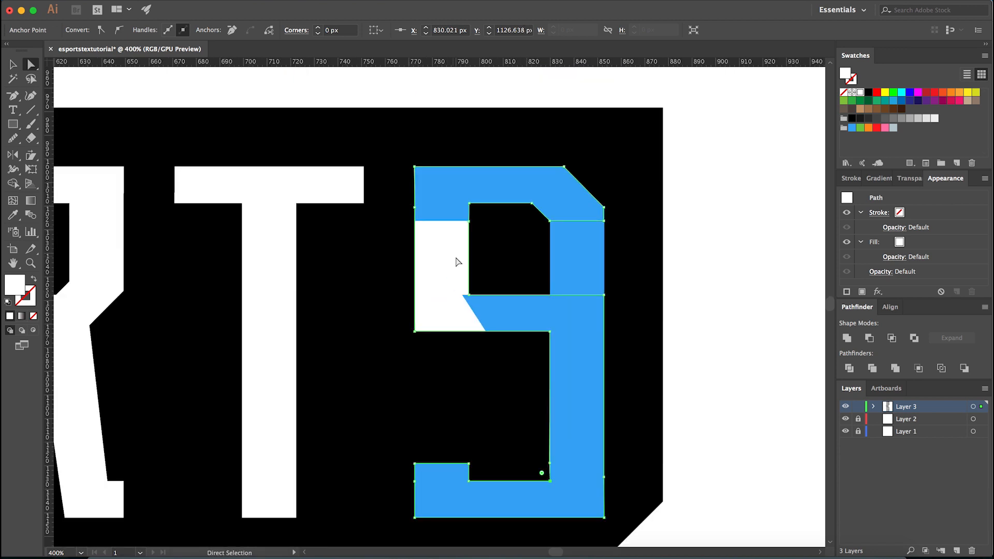
{"action": "left_click", "coordinate": [560, 255]}
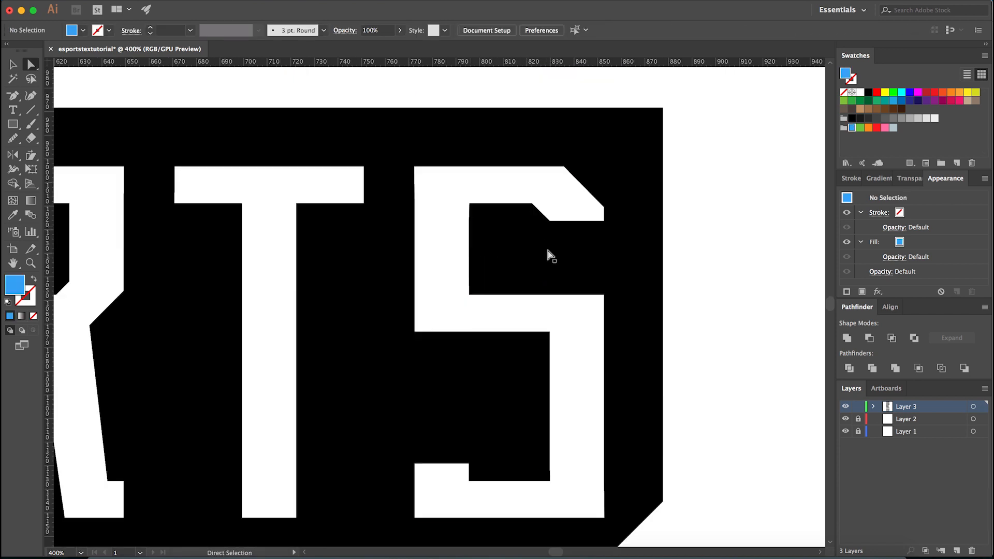
- Select the two upper anchor points on the outer left edge of the last S and show the alignment options
{"action": "left_click", "coordinate": [451, 210]}
{"action": "scroll", "coordinate": [410, 175], "scroll_direction": "up", "scroll_amount": 2}
{"action": "left_click", "coordinate": [415, 167]}
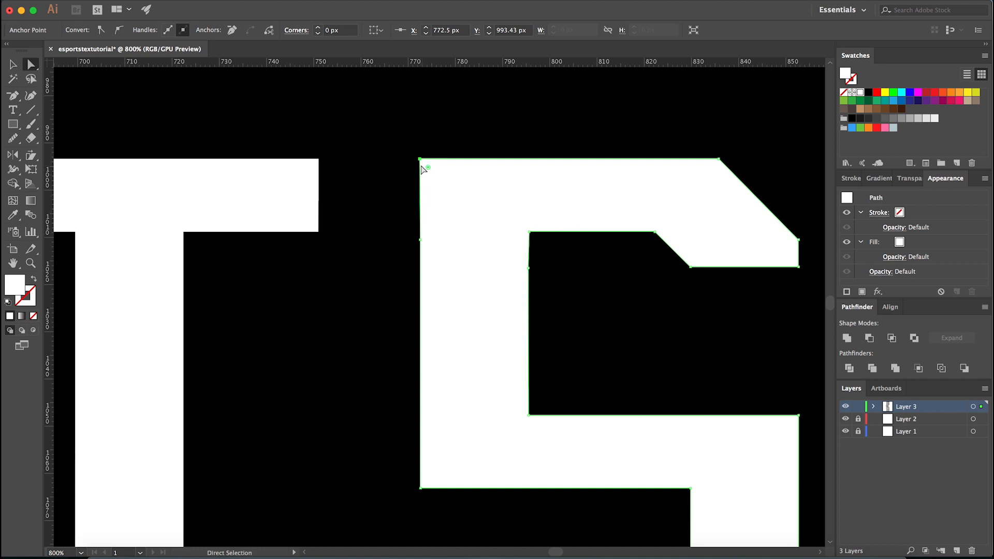
{"action": "left_click", "coordinate": [428, 250]}
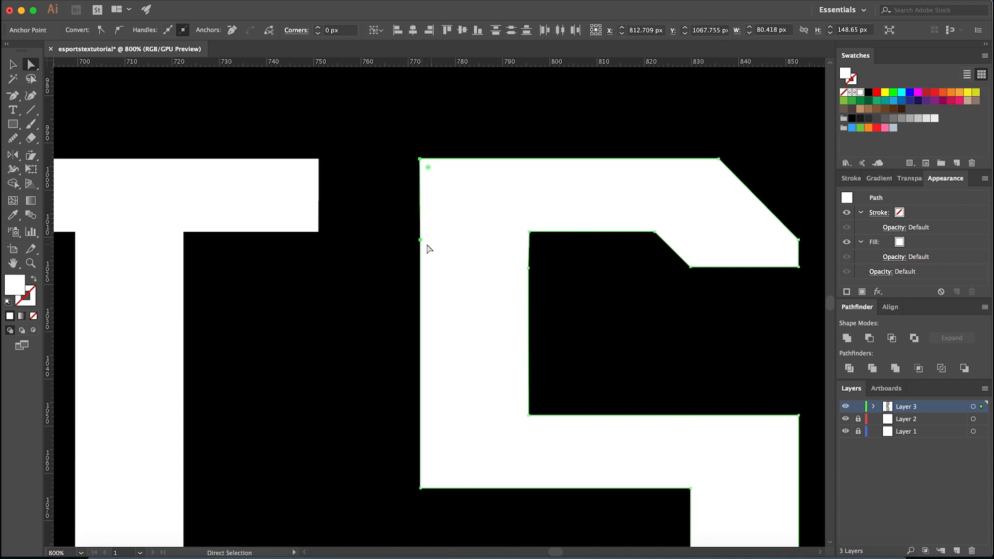
{"action": "left_click", "coordinate": [890, 307]}
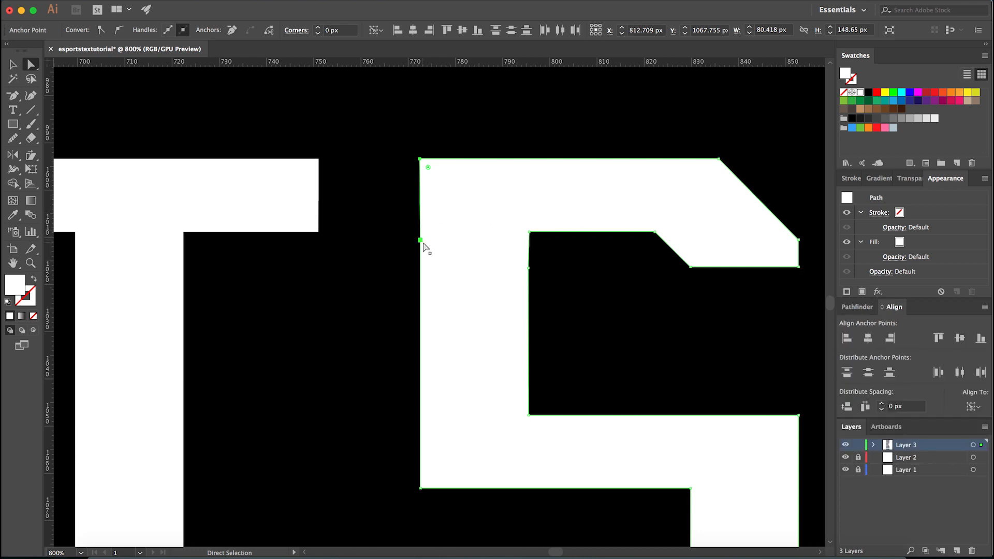
- Align the two upper anchor points on the outer left edge of the last S to their horizontal centre
{"action": "left_click", "coordinate": [396, 208]}
{"action": "scroll", "coordinate": [401, 269], "scroll_direction": "down", "scroll_amount": 6}
{"action": "left_click", "coordinate": [403, 199]}
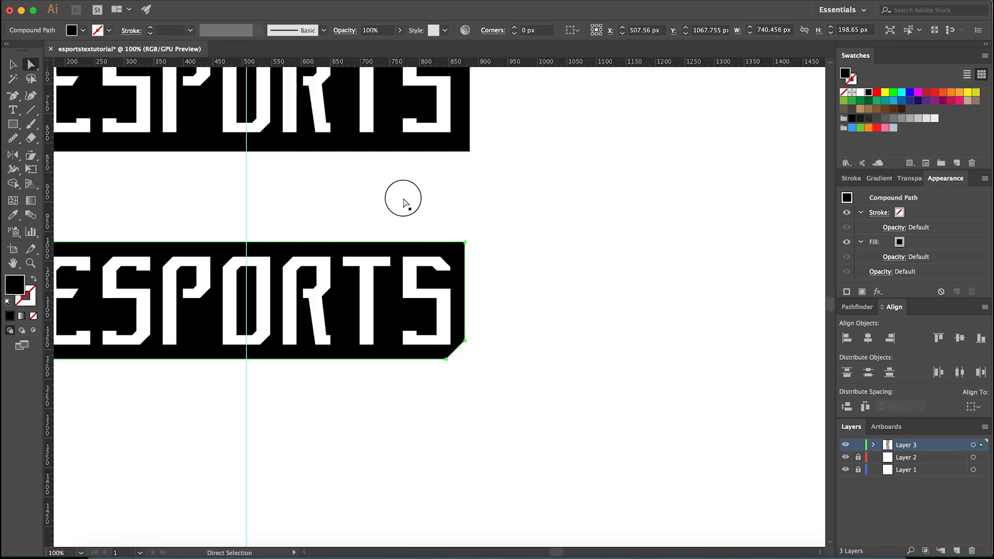
{"action": "scroll", "coordinate": [401, 259], "scroll_direction": "up", "scroll_amount": 2}
{"action": "scroll", "coordinate": [401, 262], "scroll_direction": "up", "scroll_amount": 6}
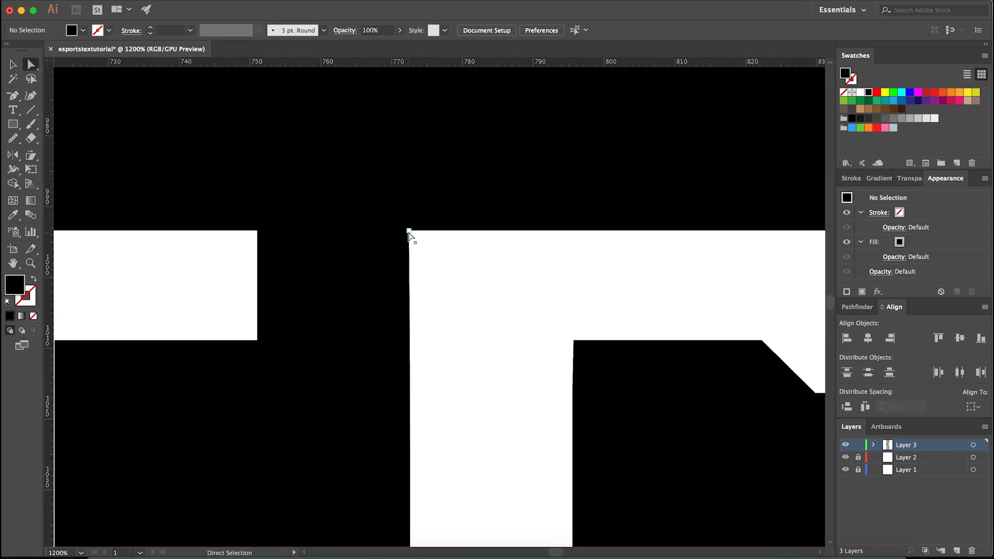
{"action": "left_click", "coordinate": [409, 230]}
{"action": "scroll", "coordinate": [433, 251], "scroll_direction": "down", "scroll_amount": 1}
{"action": "scroll", "coordinate": [426, 330], "scroll_direction": "up", "scroll_amount": 1}
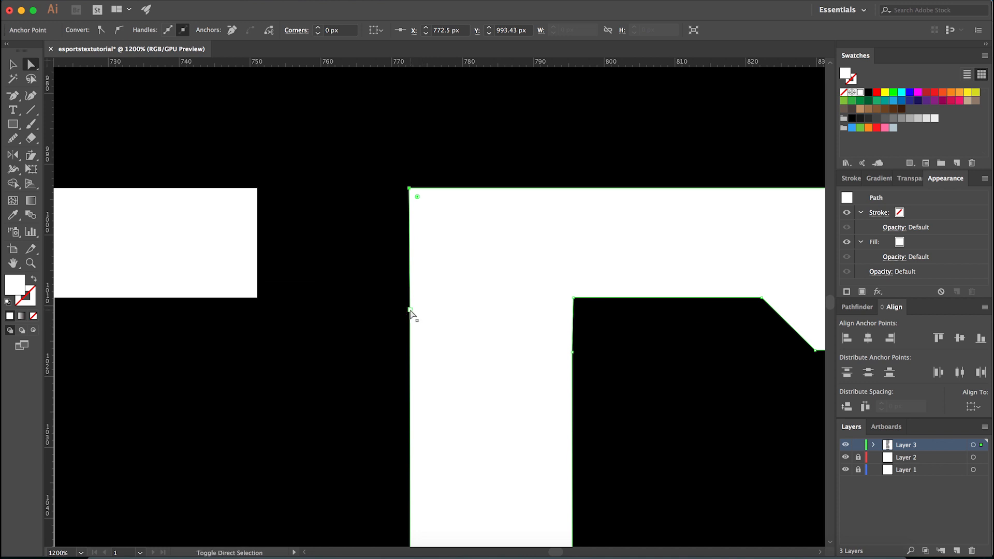
{"action": "left_click", "coordinate": [410, 310], "text": "shift"}
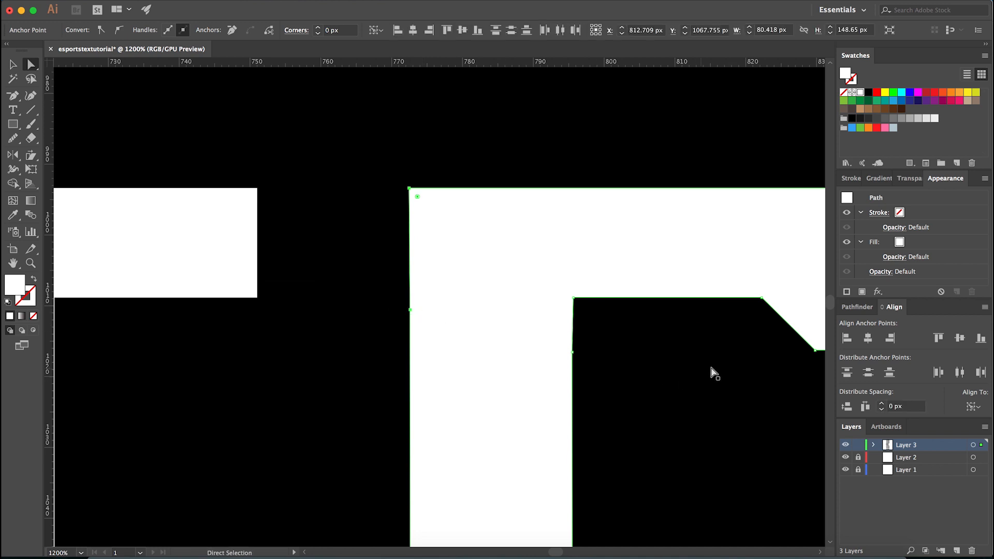
{"action": "left_click", "coordinate": [869, 338]}
- Align the two upper anchor points on the inner left edge of the last S horizontally
{"action": "left_click", "coordinate": [574, 298]}
{"action": "left_click", "coordinate": [572, 352], "text": "shift"}
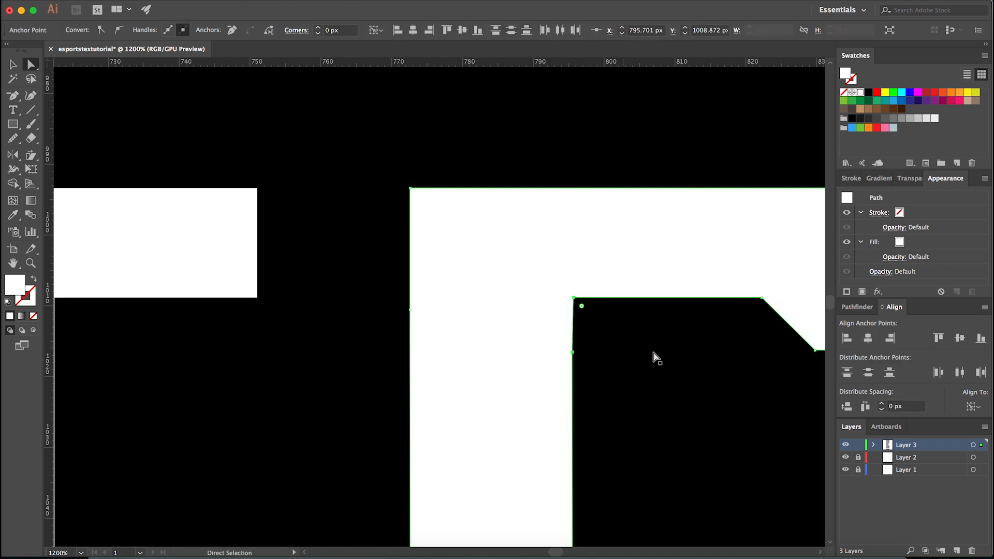
{"action": "left_click", "coordinate": [851, 342]}
{"action": "scroll", "coordinate": [507, 331], "scroll_direction": "down", "scroll_amount": 4}
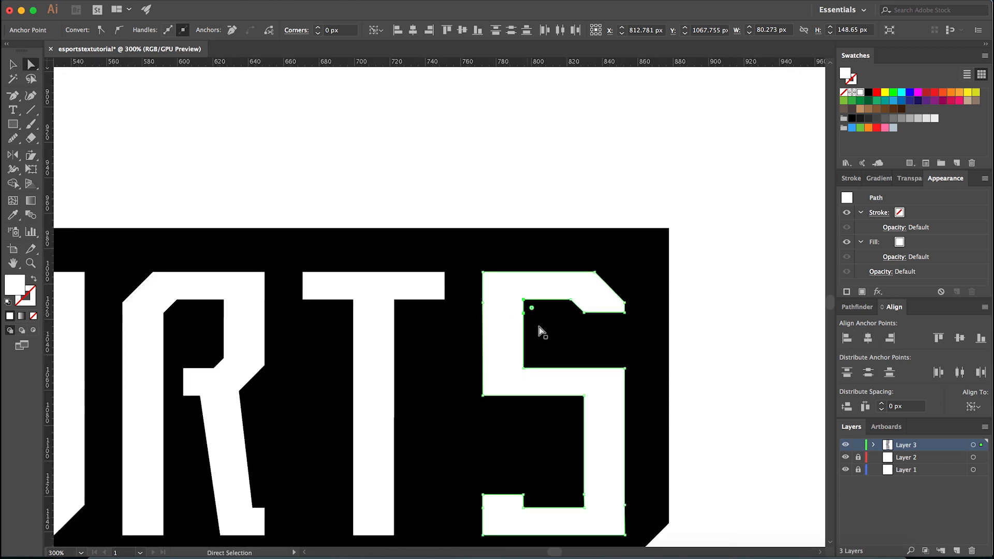
- Remove the extra anchor points on the lower right stem of the last S and align its inner edge to the horizontal centre
{"action": "scroll", "coordinate": [710, 448], "scroll_direction": "up", "scroll_amount": 3}
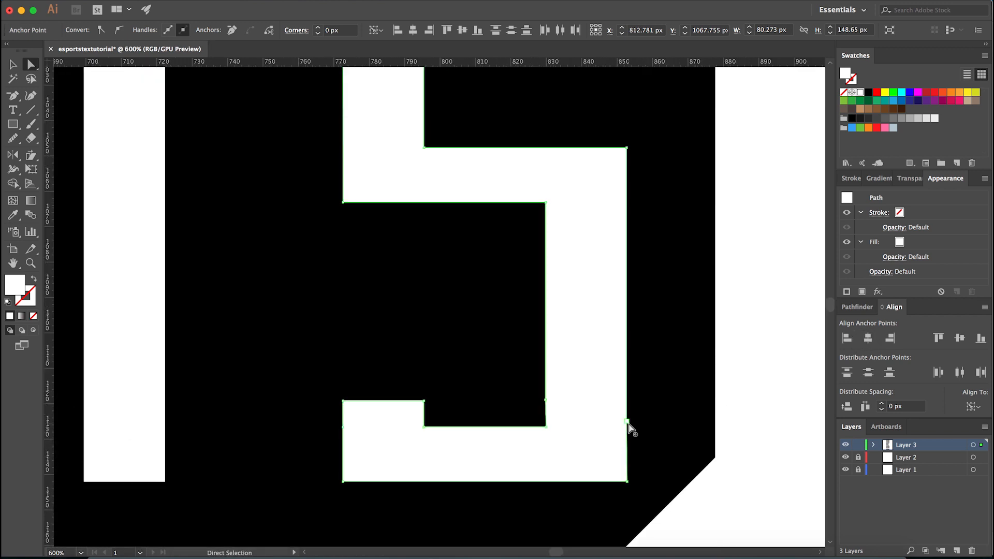
{"action": "left_click", "coordinate": [627, 421]}
{"action": "key", "text": "minus"}
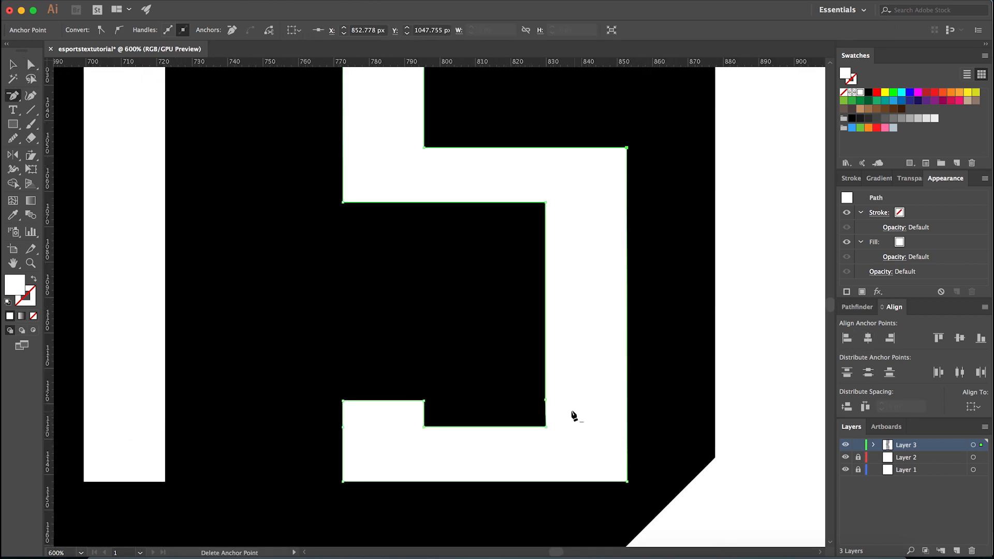
{"action": "left_click", "coordinate": [546, 401]}
{"action": "key", "text": "a"}
{"action": "left_click", "coordinate": [545, 203]}
{"action": "left_click", "coordinate": [546, 427], "text": "shift"}
{"action": "left_click", "coordinate": [868, 338]}
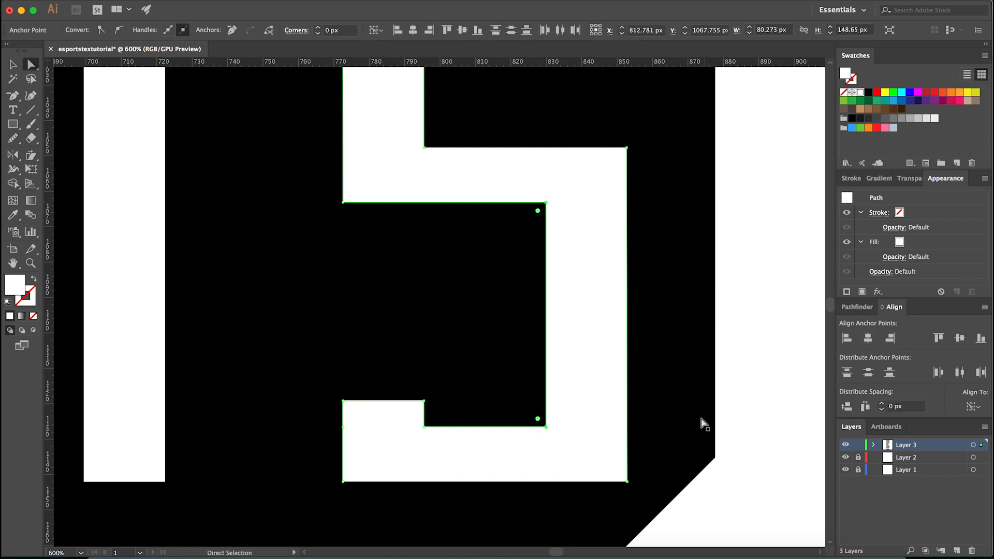
- Align the anchor points along the outer right edge of the last S horizontally, and deselect the letter
{"action": "left_click", "coordinate": [628, 481]}
{"action": "left_click", "coordinate": [627, 148], "text": "shift"}
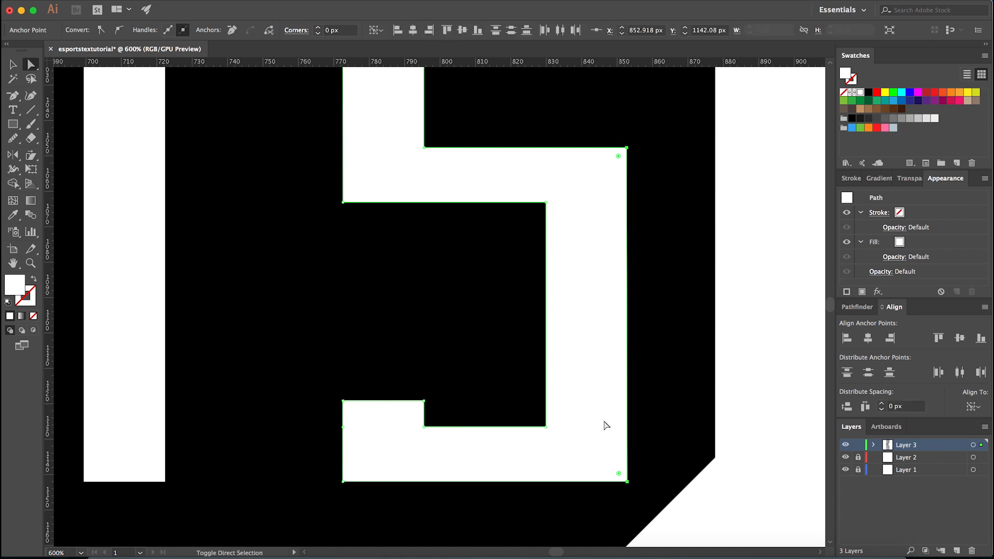
{"action": "scroll", "coordinate": [619, 497], "scroll_direction": "down", "scroll_amount": 3}
{"action": "scroll", "coordinate": [621, 271], "scroll_direction": "up", "scroll_amount": 3}
{"action": "left_click", "coordinate": [620, 260]}
{"action": "left_click", "coordinate": [848, 339]}
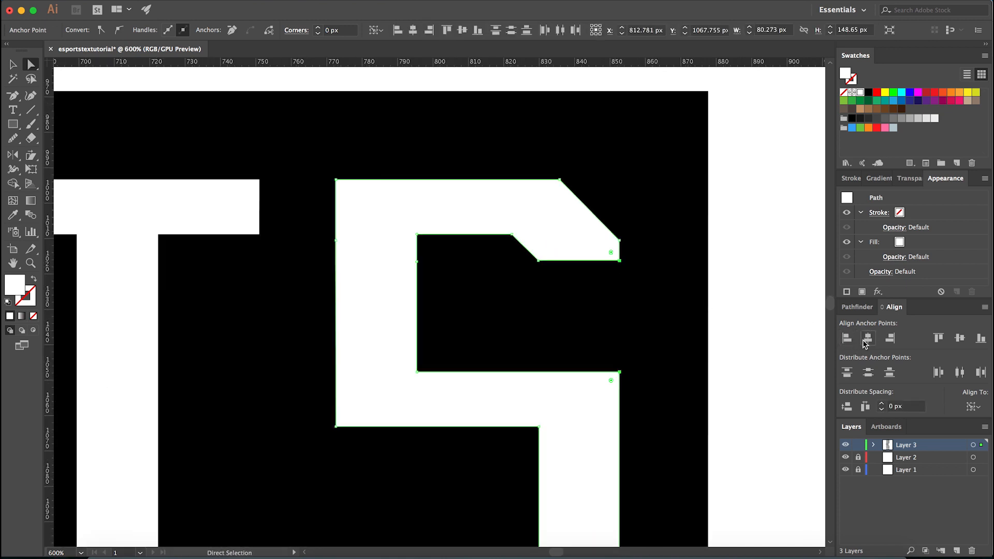
{"action": "left_click_drag", "start_coordinate": [766, 438], "coordinate": [704, 295]}
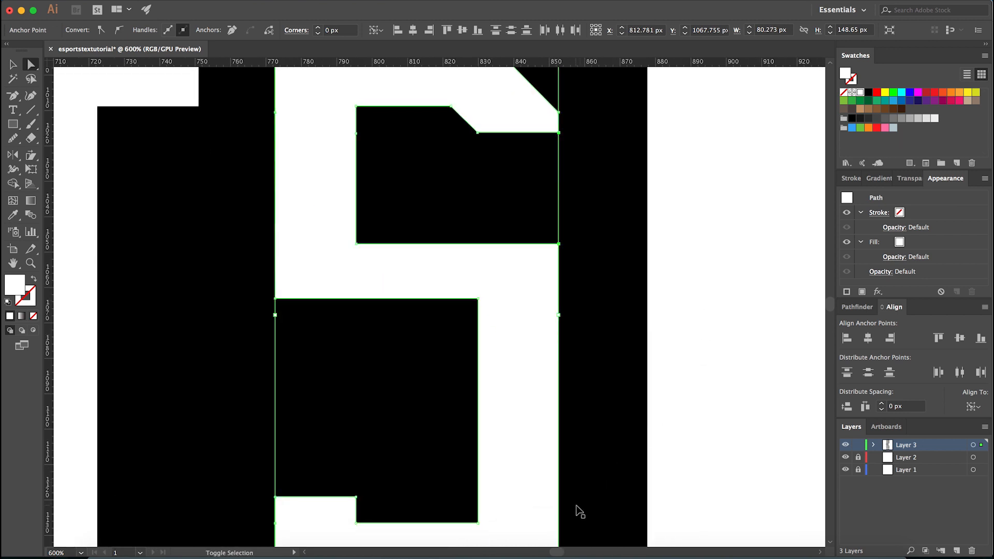
{"action": "left_click", "coordinate": [719, 393]}
- Compare the reworked last S and the black background of the lower banner with the banner above
{"action": "scroll", "coordinate": [686, 407], "scroll_direction": "down", "scroll_amount": 2}
{"action": "scroll", "coordinate": [694, 420], "scroll_direction": "down", "scroll_amount": 4}
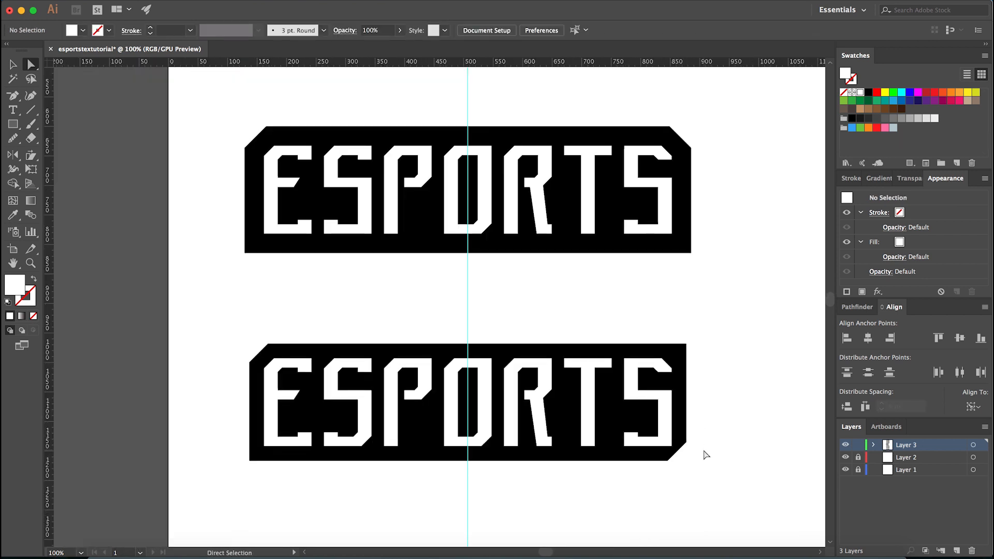
{"action": "scroll", "coordinate": [673, 471], "scroll_direction": "up", "scroll_amount": 2}
{"action": "scroll", "coordinate": [664, 477], "scroll_direction": "down", "scroll_amount": 1}
{"action": "key", "text": "v"}
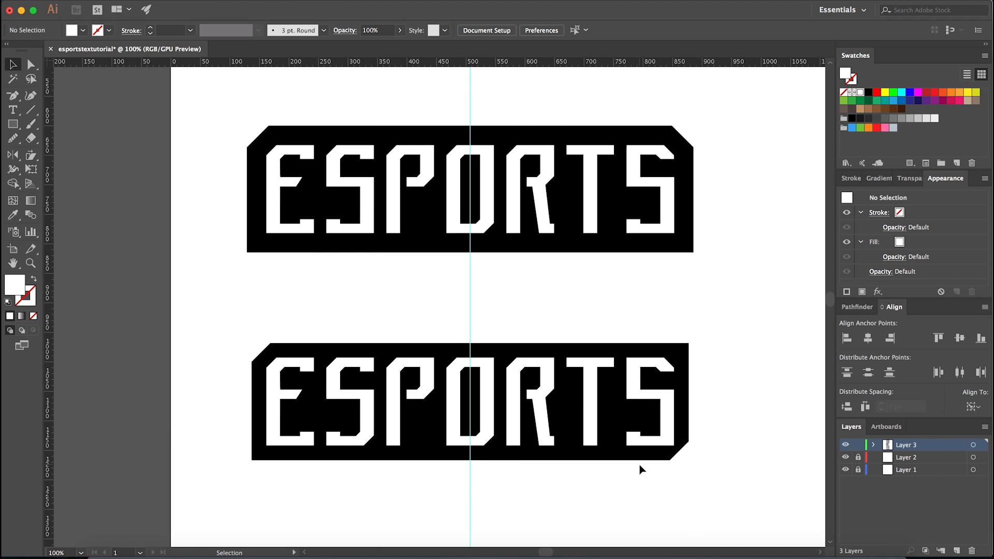
{"action": "left_click", "coordinate": [619, 448]}
{"action": "left_click_drag", "start_coordinate": [617, 483], "coordinate": [615, 470]}
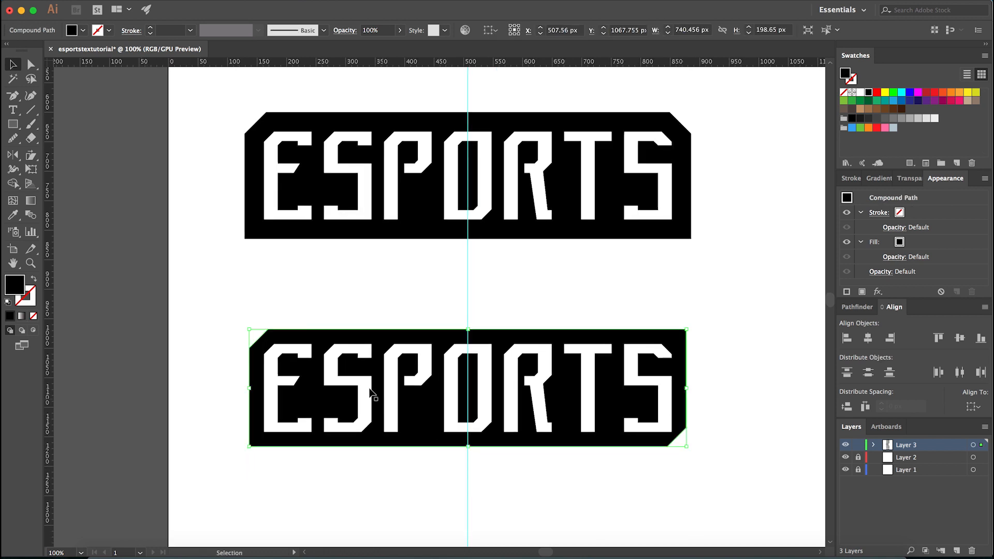
{"action": "left_click", "coordinate": [298, 321]}
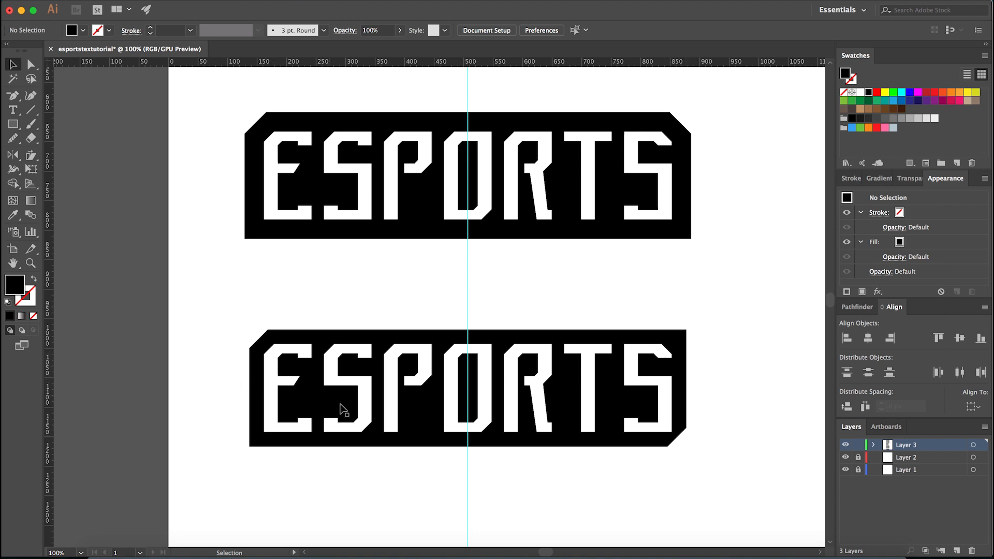
- Draw a black rectangle about 443 by 382 px from the centre guide over the second half of the lower banner
{"action": "left_click", "coordinate": [510, 443]}
{"action": "left_click", "coordinate": [500, 471]}
{"action": "key", "text": "m"}
{"action": "mouse_move", "coordinate": [469, 520]}
{"action": "left_mouse_down"}
{"action": "mouse_move", "coordinate": [595, 502]}
{"action": "mouse_move", "coordinate": [730, 371]}
{"action": "mouse_move", "coordinate": [729, 295]}
{"action": "left_mouse_up"}
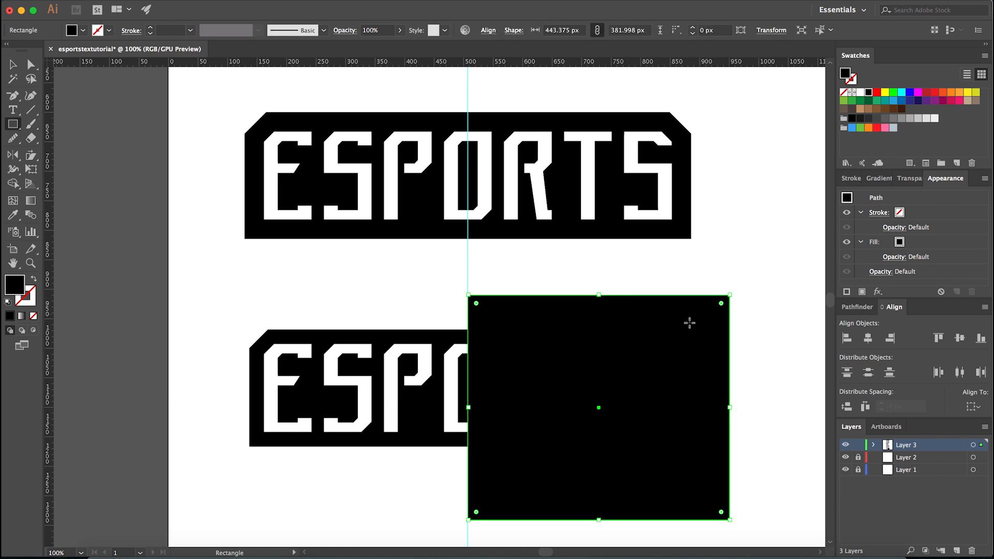
- Subtract the black rectangle from the lower banner's background with Minus Front, keeping only the half before the centre guide
{"action": "key", "text": "v"}
{"action": "left_click", "coordinate": [418, 305]}
{"action": "left_click", "coordinate": [421, 332]}
{"action": "left_click", "coordinate": [375, 325]}
{"action": "left_click", "coordinate": [363, 334]}
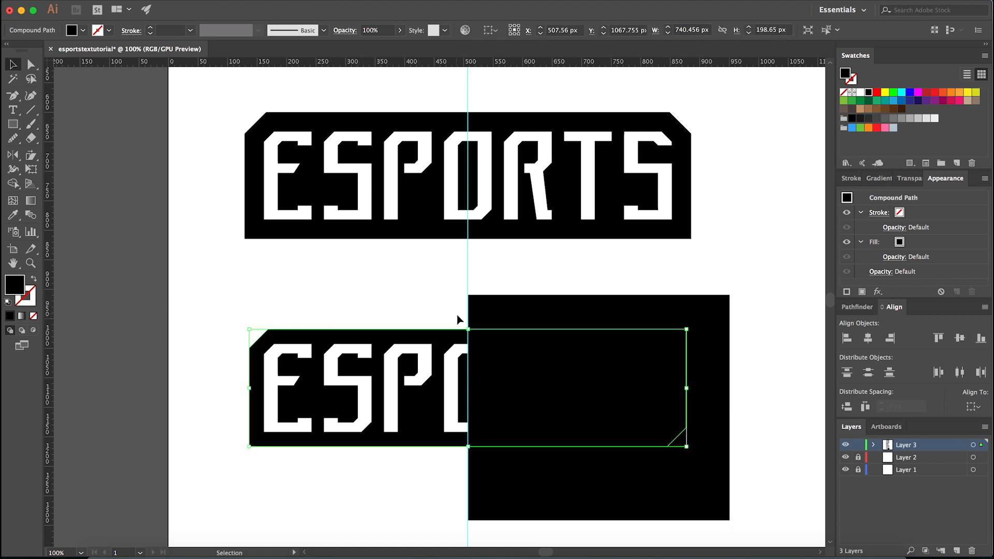
{"action": "key", "text": "super+equal"}
{"action": "key", "text": "super+equal"}
{"action": "key", "text": "super+equal"}
{"action": "key", "text": "super+equal"}
{"action": "scroll", "coordinate": [441, 228], "scroll_direction": "up", "scroll_amount": 5}
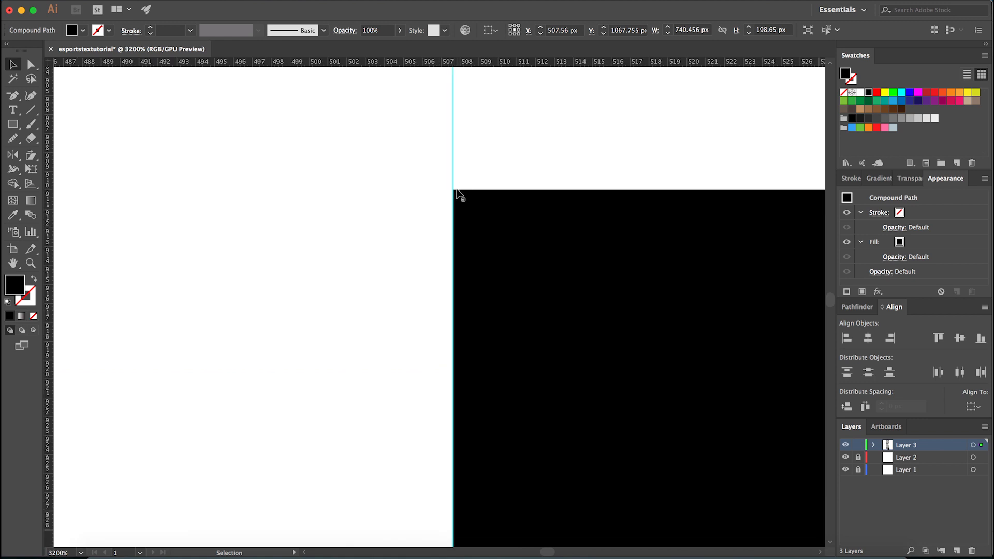
{"action": "scroll", "coordinate": [401, 204], "scroll_direction": "down", "scroll_amount": 2}
{"action": "left_click", "coordinate": [471, 311], "text": "shift"}
{"action": "scroll", "coordinate": [460, 313], "scroll_direction": "down", "scroll_amount": 8}
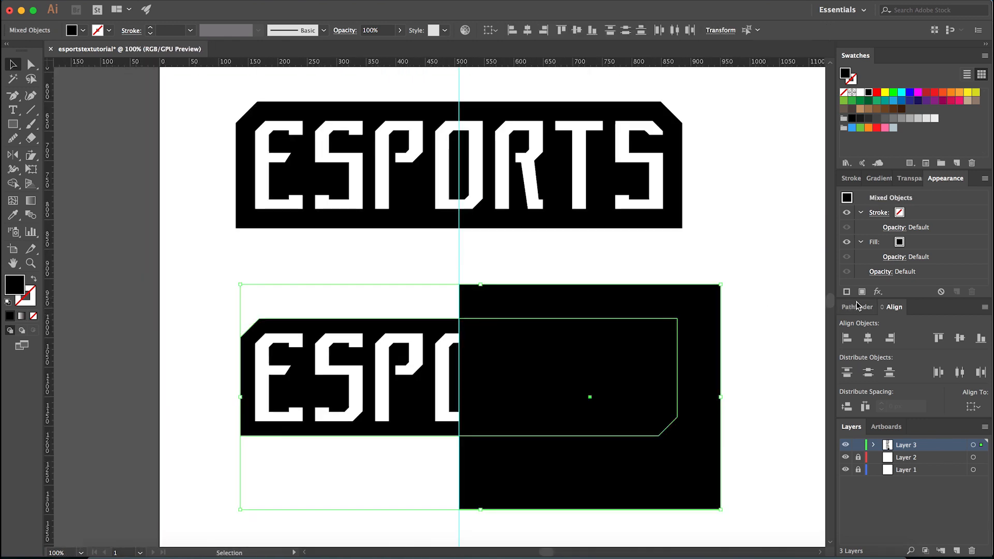
{"action": "left_click", "coordinate": [857, 307]}
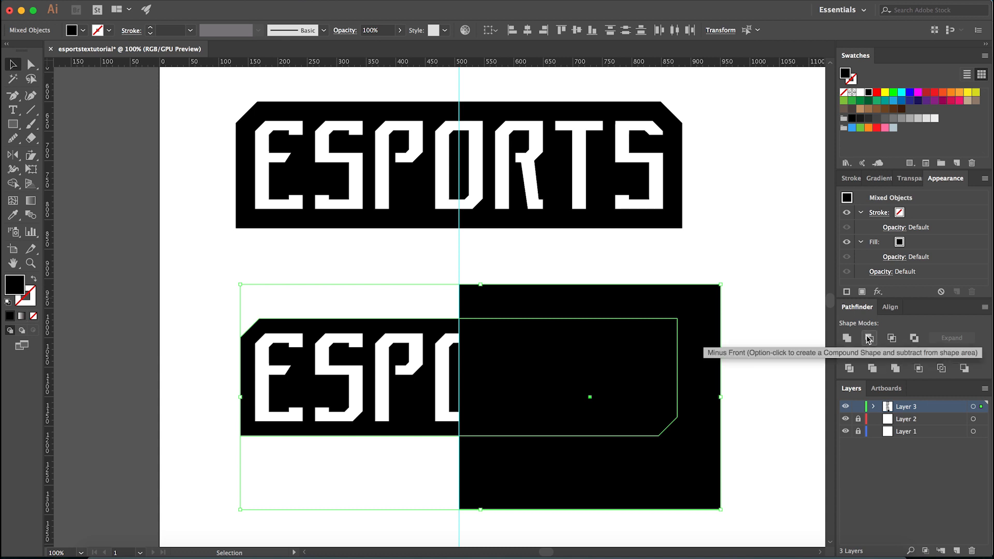
{"action": "left_click", "coordinate": [869, 339]}
{"action": "left_click", "coordinate": [463, 388]}
{"action": "left_click", "coordinate": [453, 386]}
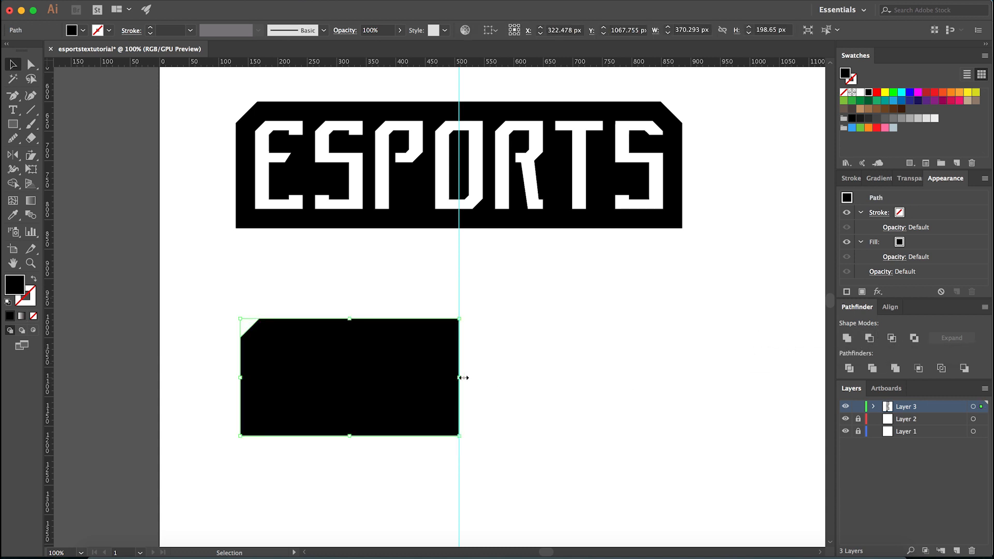
- Reflect a copy of the half background across the vertical axis, with the origin on its lower corner at the centre guide
{"action": "scroll", "coordinate": [445, 383], "scroll_direction": "up", "scroll_amount": 1}
{"action": "scroll", "coordinate": [467, 362], "scroll_direction": "down", "scroll_amount": 2}
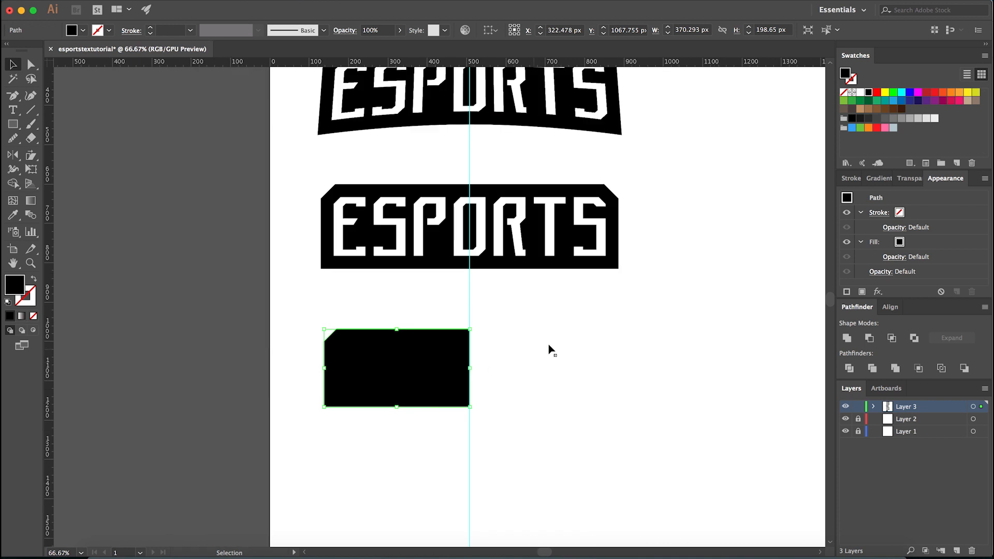
{"action": "left_click", "coordinate": [665, 329]}
{"action": "left_click_drag", "start_coordinate": [700, 315], "coordinate": [309, 412]}
{"action": "left_click", "coordinate": [357, 431]}
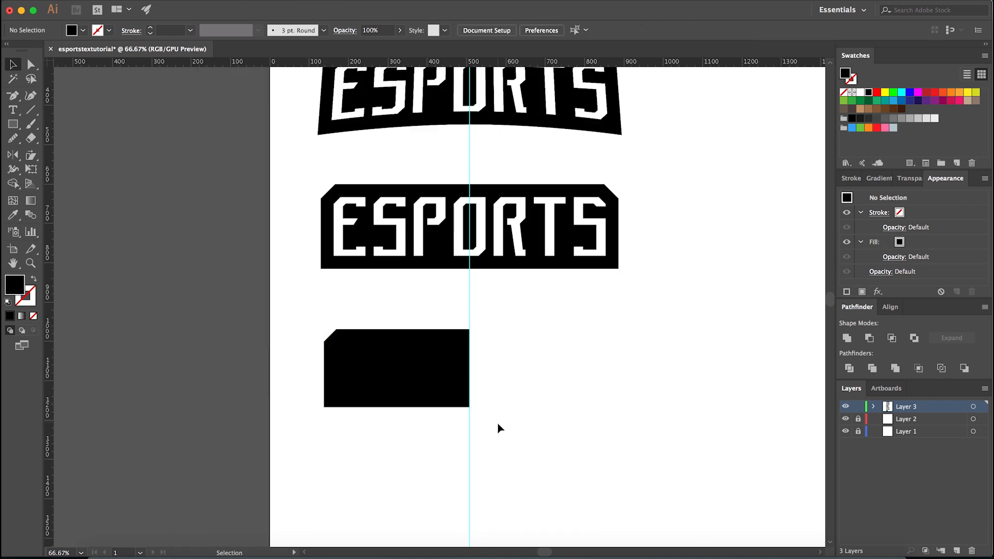
{"action": "left_click_drag", "start_coordinate": [499, 425], "coordinate": [555, 361]}
{"action": "scroll", "coordinate": [424, 411], "scroll_direction": "up", "scroll_amount": 1}
{"action": "left_click", "coordinate": [497, 440]}
{"action": "left_click", "coordinate": [404, 399]}
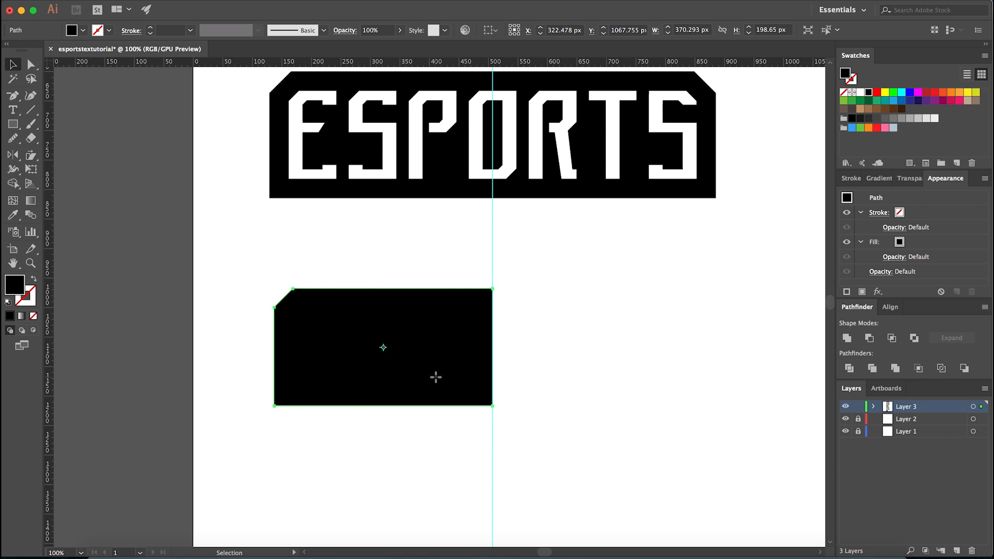
{"action": "key", "text": "o"}
{"action": "scroll", "coordinate": [468, 391], "scroll_direction": "up", "scroll_amount": 1}
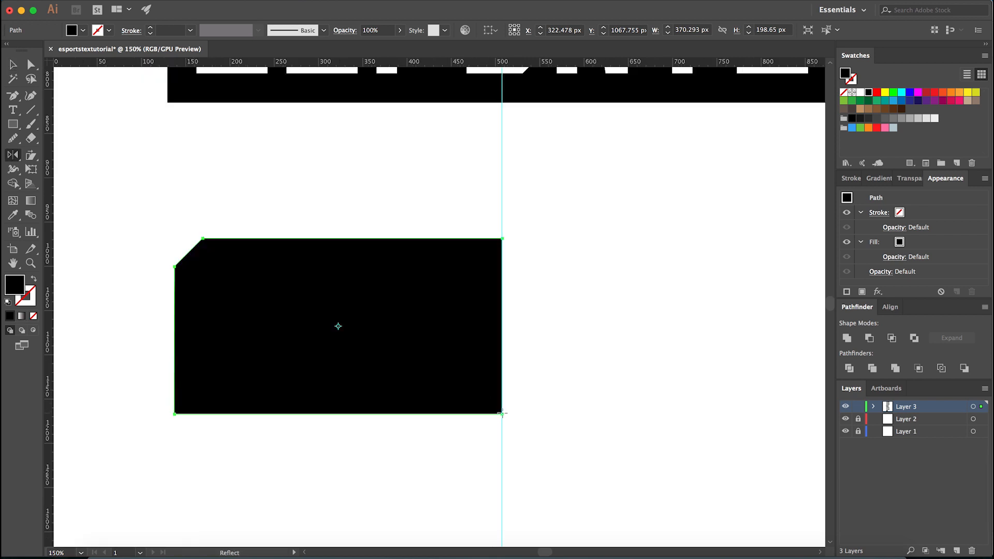
{"action": "left_click", "coordinate": [501, 413], "text": "alt"}
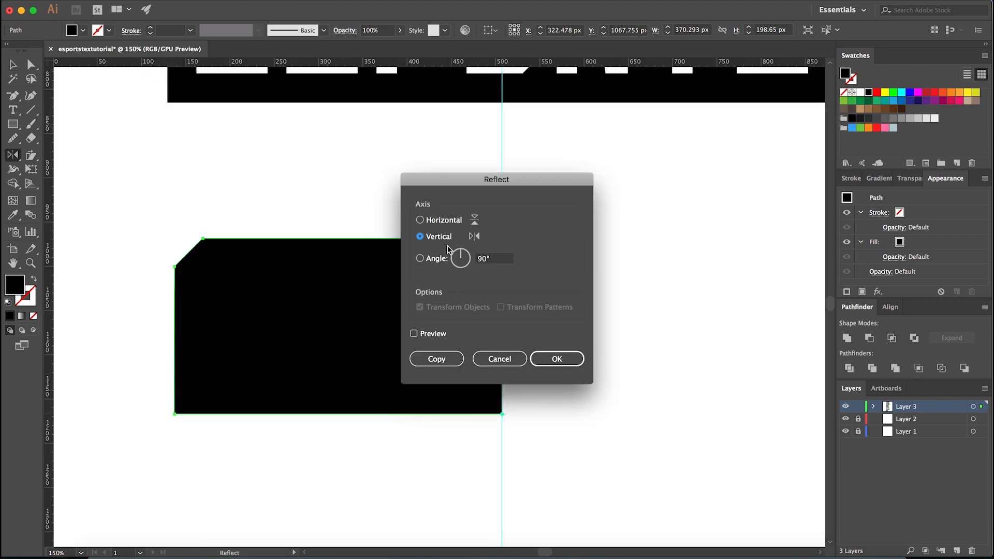
{"action": "left_click", "coordinate": [438, 361]}
- Unite the two mirrored background halves of the lower banner into a single shape and deselect it
{"action": "key", "text": "v"}
{"action": "left_click", "coordinate": [446, 420]}
{"action": "left_click", "coordinate": [449, 401]}
{"action": "left_click", "coordinate": [539, 404], "text": "shift"}
{"action": "left_click", "coordinate": [847, 337]}
{"action": "key", "text": "a"}
{"action": "key", "text": "v"}
{"action": "left_click", "coordinate": [710, 429]}
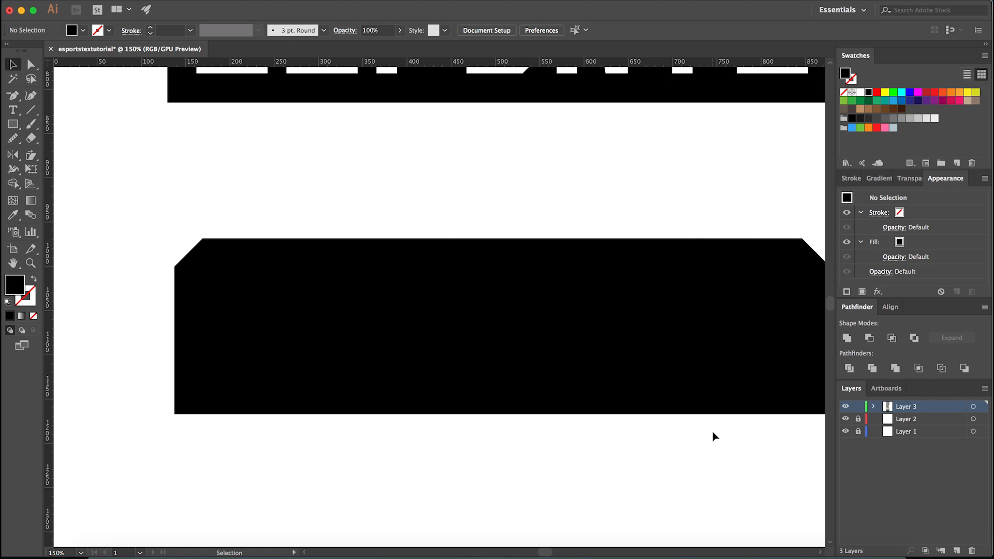
- Send the united black background of the lower banner to the back, behind the white letters
{"action": "key", "text": "super+minus"}
{"action": "scroll", "coordinate": [113, 429], "scroll_direction": "down", "scroll_amount": 1}
{"action": "left_click_drag", "start_coordinate": [133, 450], "coordinate": [503, 394]}
{"action": "left_click_drag", "start_coordinate": [373, 459], "coordinate": [517, 493]}
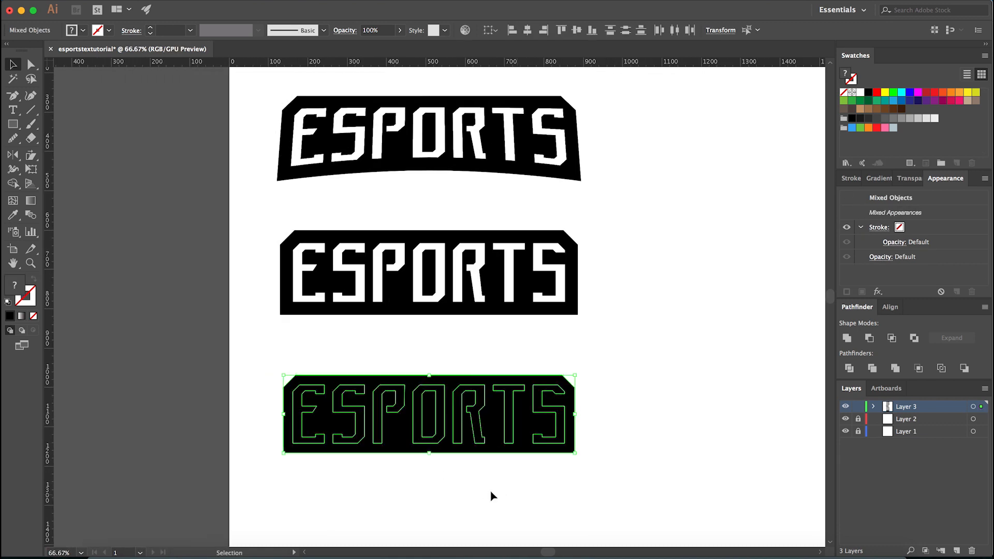
{"action": "scroll", "coordinate": [405, 479], "scroll_direction": "up", "scroll_amount": 2}
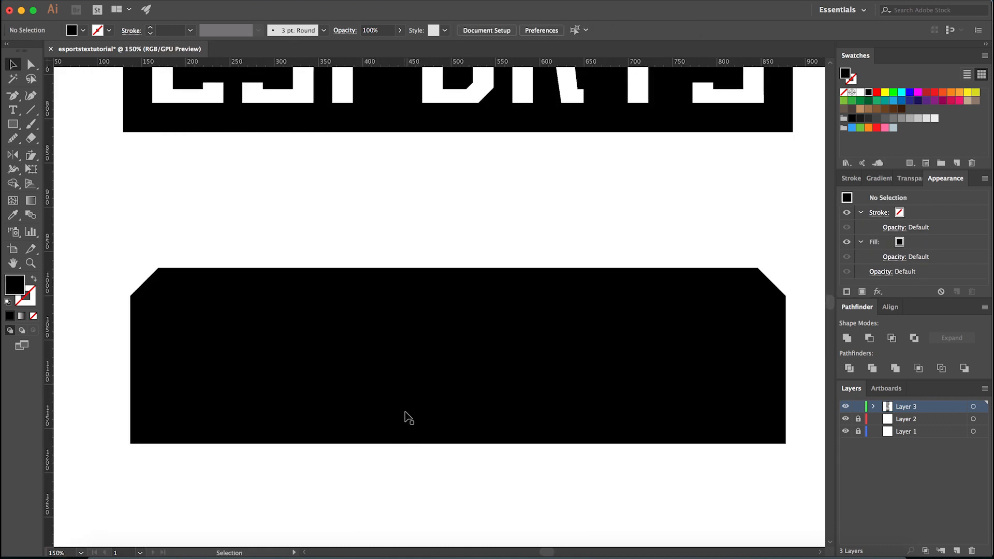
{"action": "left_click", "coordinate": [420, 444]}
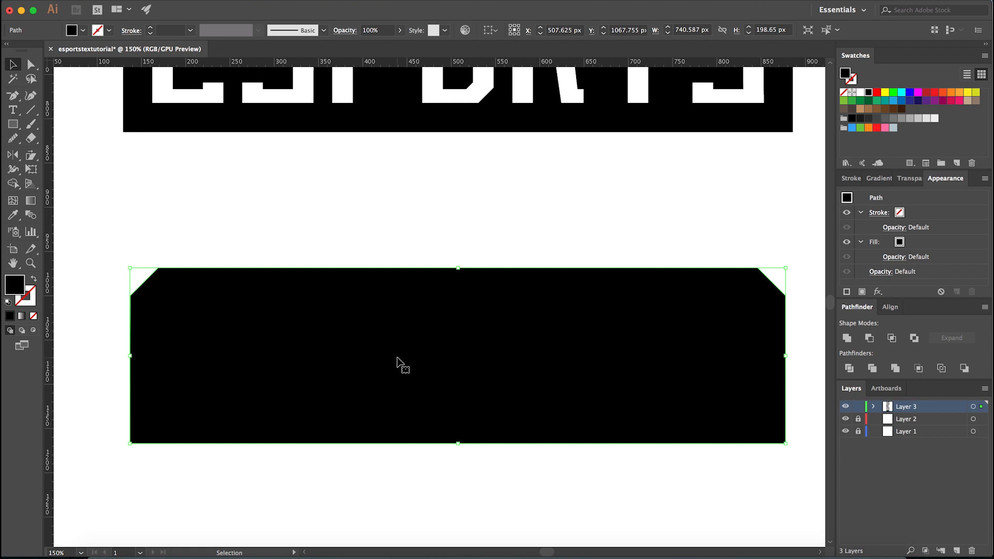
{"action": "key", "text": "shift"}
{"action": "key", "text": "super+shift+bracketleft"}
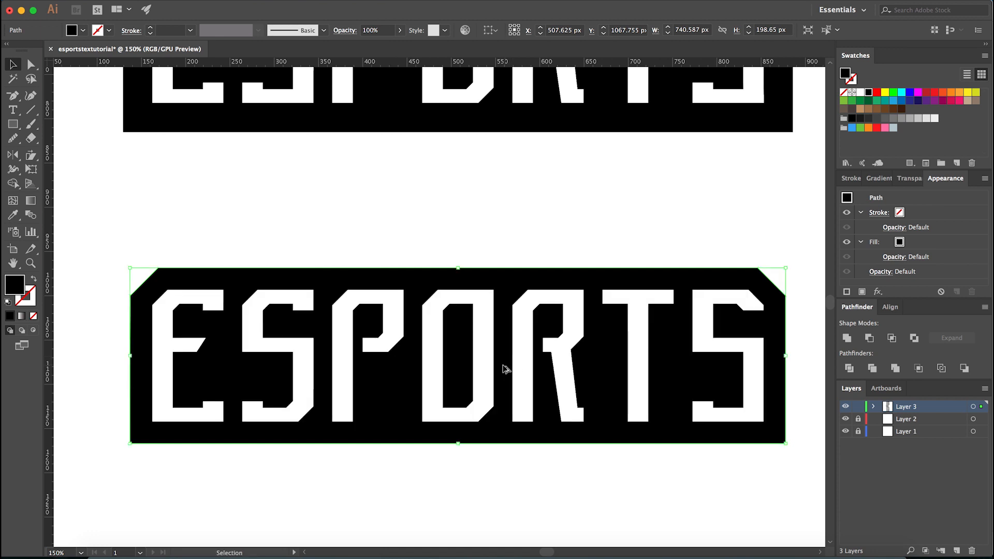
- Expand Layer 3 and examine where the lower banner's background sits in the stacking order
{"action": "left_click", "coordinate": [870, 408]}
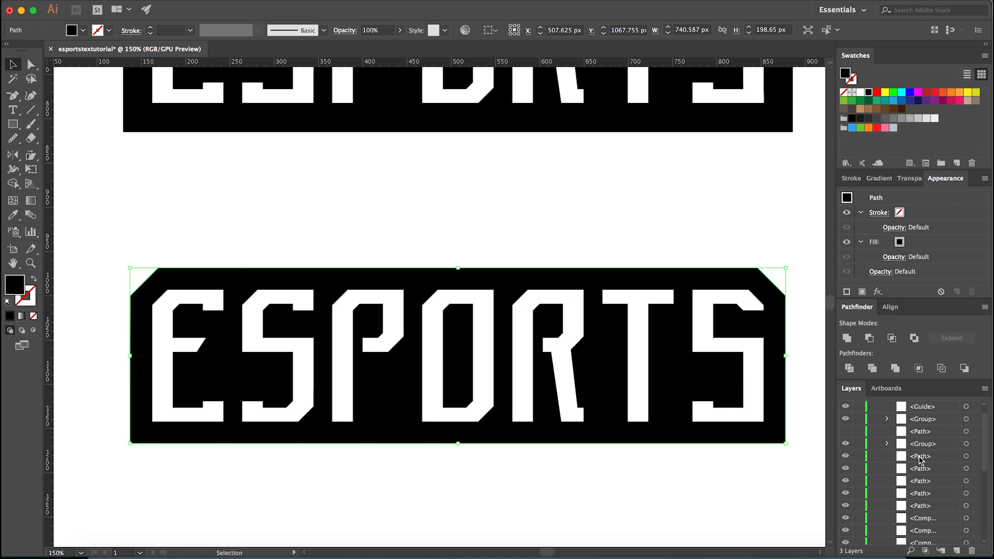
{"action": "left_click", "coordinate": [775, 475]}
{"action": "left_click", "coordinate": [777, 439]}
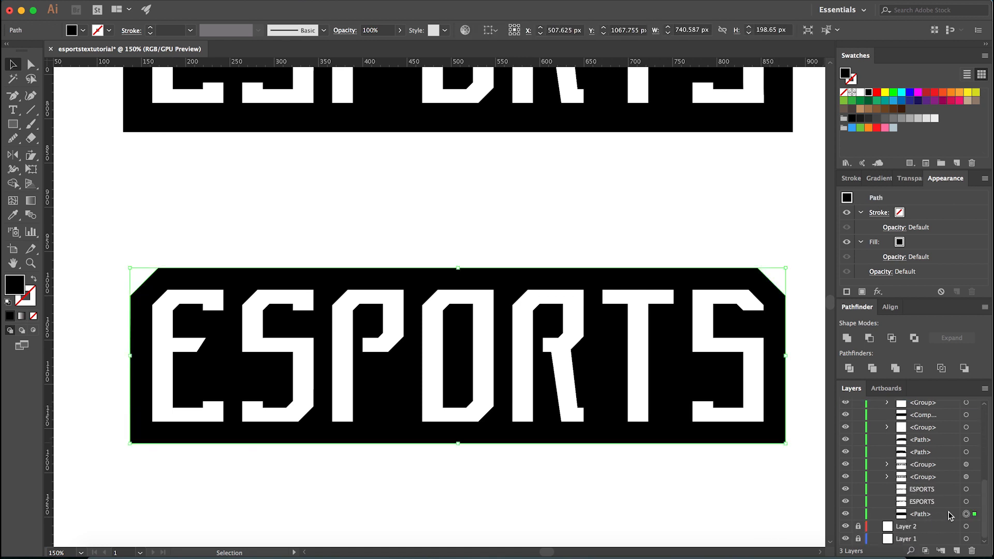
{"action": "left_click_drag", "start_coordinate": [692, 497], "coordinate": [748, 440]}
{"action": "key", "text": "super"}
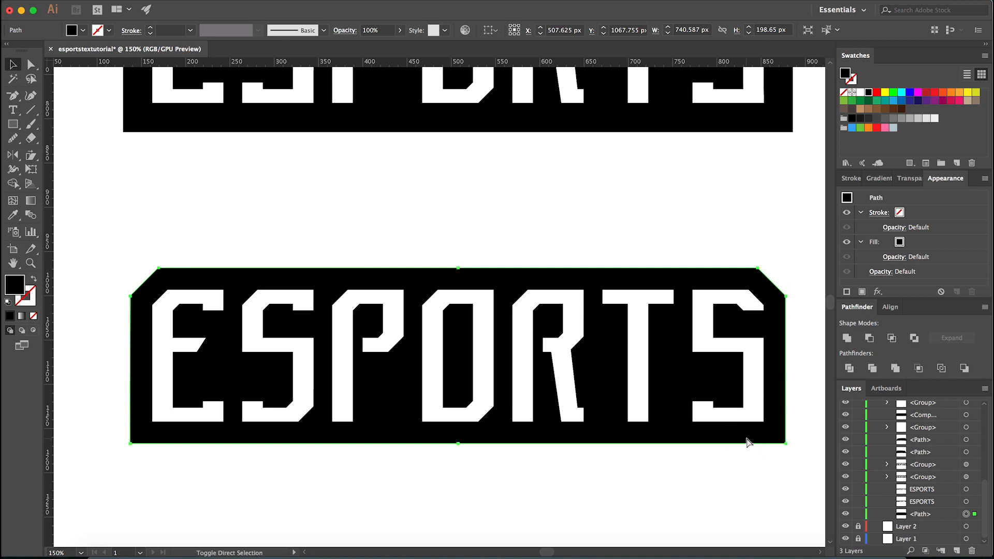
- Bring the lower banner's background to the very front, send it to the very back again, and deselect it
{"action": "key", "text": "super+shift+bracketright"}
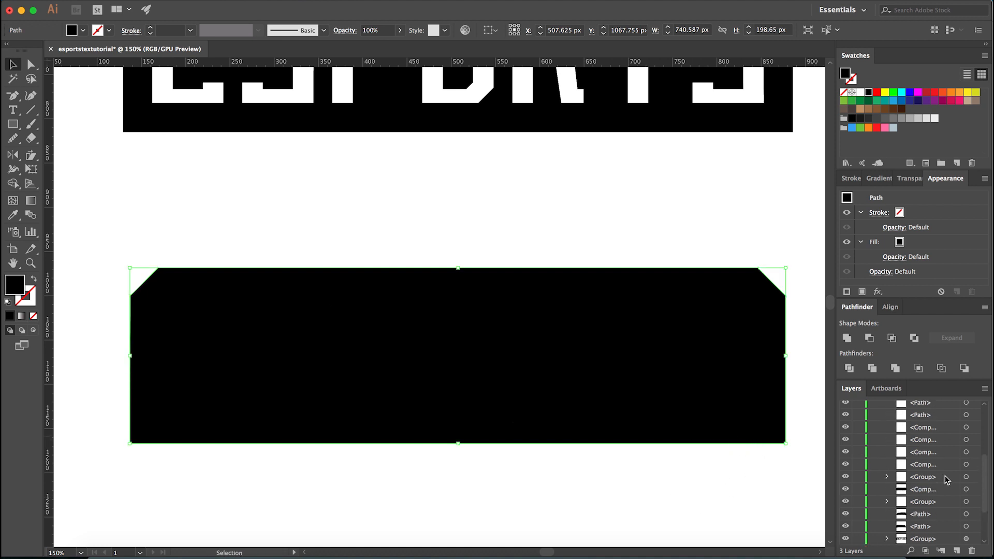
{"action": "scroll", "coordinate": [945, 469], "scroll_direction": "up", "scroll_amount": 5}
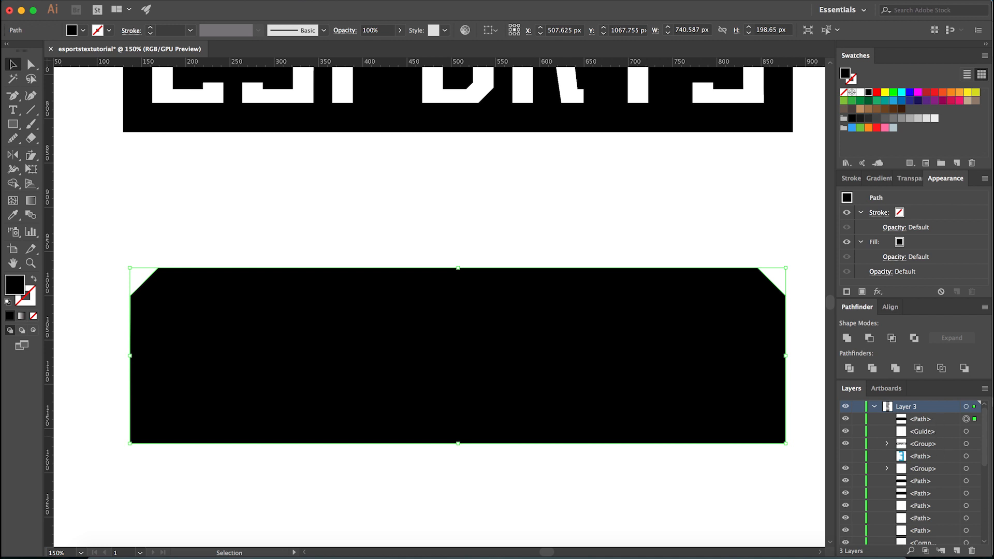
{"action": "key", "text": "super+shift+bracketleft"}
{"action": "scroll", "coordinate": [946, 518], "scroll_direction": "down", "scroll_amount": 5}
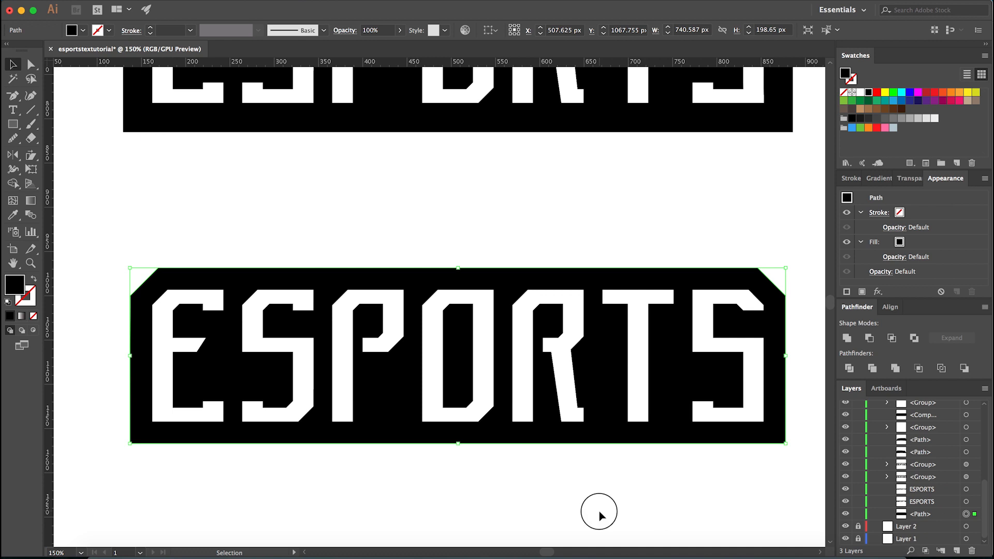
{"action": "left_click", "coordinate": [590, 495]}
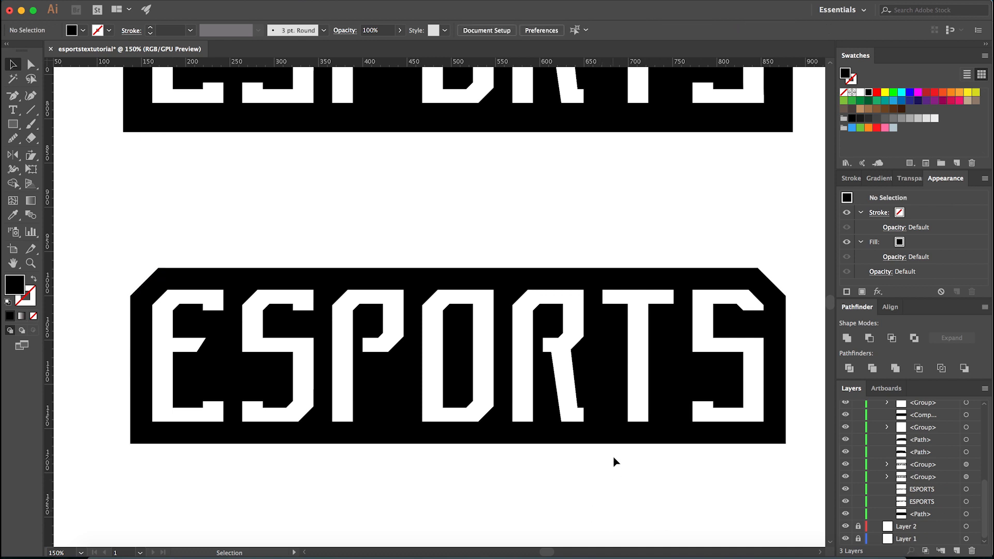
- Move the lower banner's background forward and backward one level at a time in the stacking order, and deselect it
{"action": "left_click", "coordinate": [617, 443]}
{"action": "key", "text": "a"}
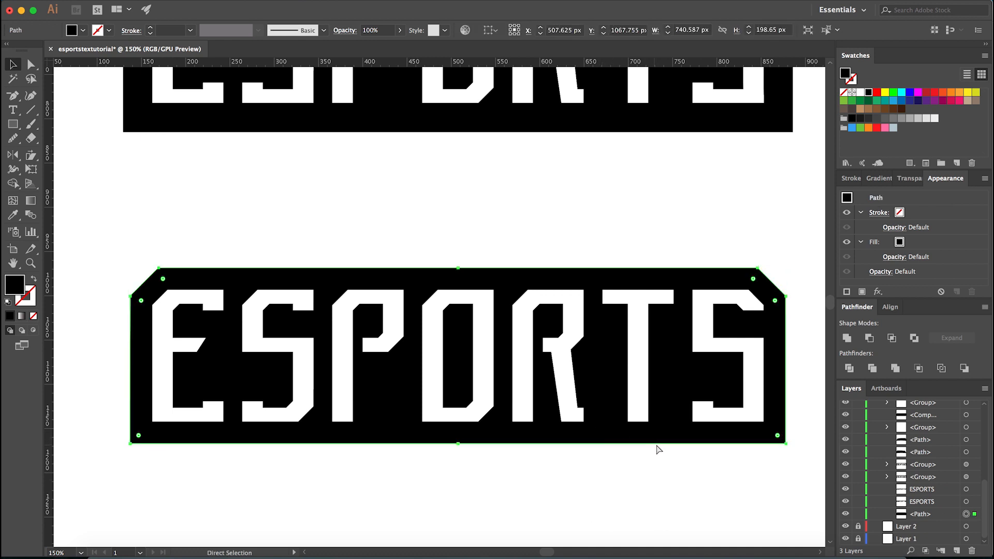
{"action": "key", "text": "super+bracketright"}
{"action": "key", "text": "super+bracketright"}
{"action": "key", "text": "super+bracketright"}
{"action": "key", "text": "super+bracketright"}
{"action": "key", "text": "super+bracketright"}
{"action": "key", "text": "super+bracketright"}
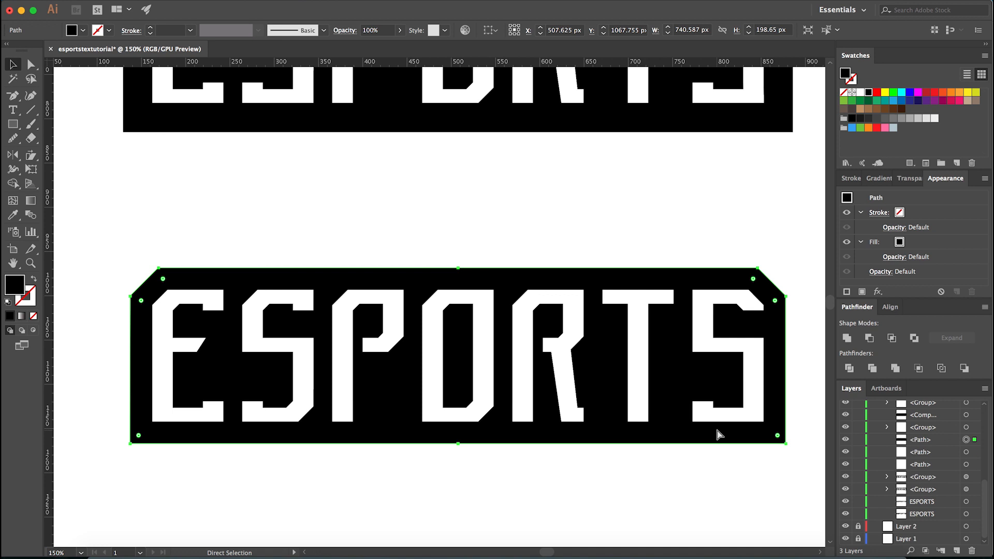
{"action": "key", "text": "super+bracketright"}
{"action": "key", "text": "super+bracketleft"}
{"action": "key", "text": "super+bracketleft"}
{"action": "key", "text": "super+bracketleft"}
{"action": "key", "text": "super+bracketleft"}
{"action": "key", "text": "super+bracketleft"}
{"action": "key", "text": "super+bracketleft"}
{"action": "key", "text": "super+bracketleft"}
{"action": "key", "text": "super+bracketright"}
{"action": "key", "text": "super+bracketright"}
{"action": "key", "text": "super+bracketright"}
{"action": "key", "text": "super+bracketleft"}
{"action": "key", "text": "super+bracketleft"}
{"action": "key", "text": "super+bracketleft"}
{"action": "key", "text": "v"}
{"action": "left_click", "coordinate": [615, 483]}
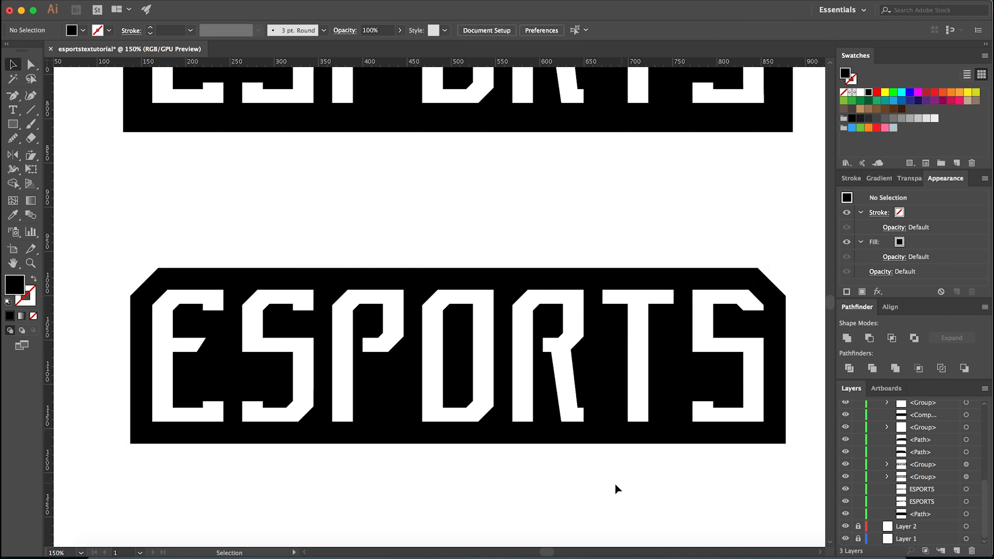
- Offset the lower banner's background path outward by 8 px and deselect it
{"action": "key", "text": "super+minus"}
{"action": "key", "text": "super+minus"}
{"action": "scroll", "coordinate": [466, 465], "scroll_direction": "up", "scroll_amount": 2}
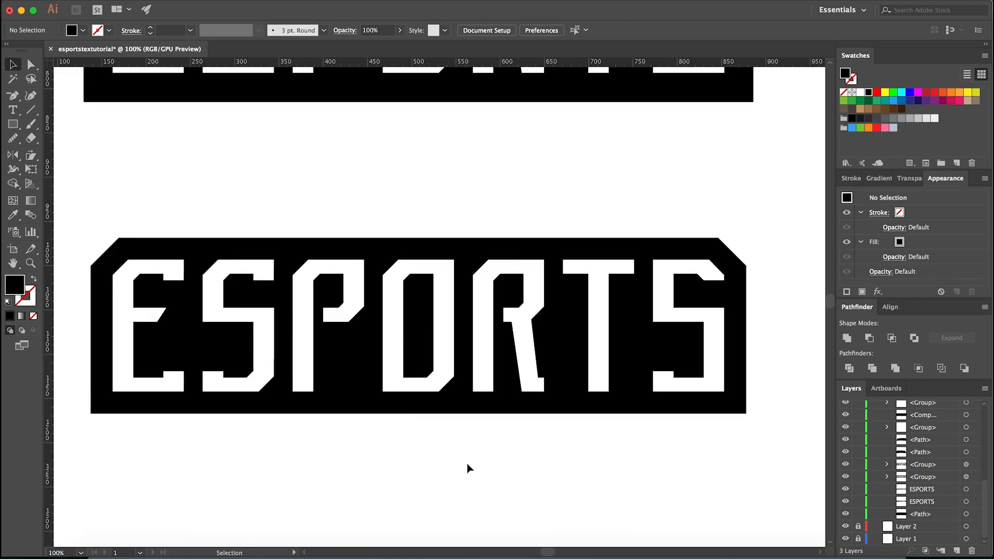
{"action": "left_click_drag", "start_coordinate": [471, 456], "coordinate": [472, 458]}
{"action": "scroll", "coordinate": [473, 459], "scroll_direction": "down", "scroll_amount": 4}
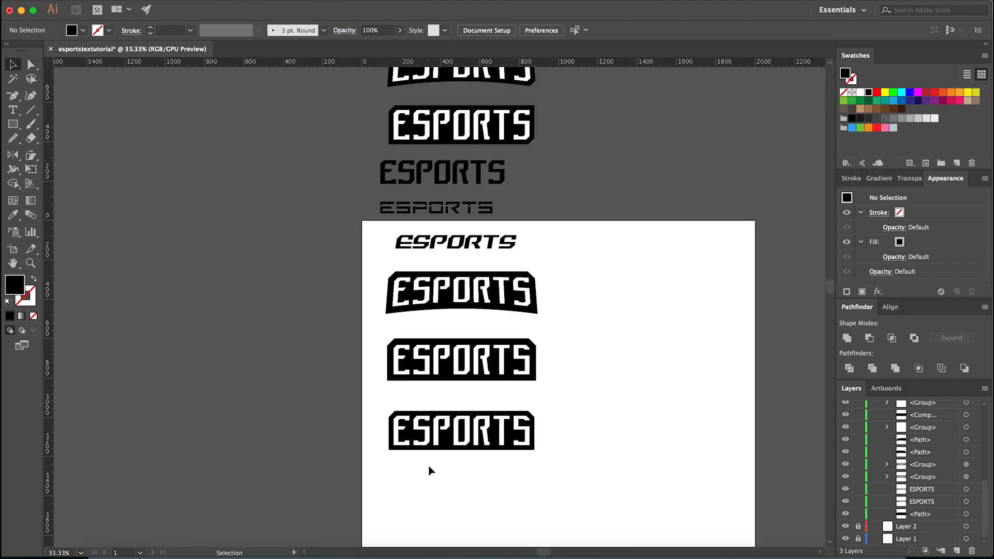
{"action": "scroll", "coordinate": [429, 471], "scroll_direction": "up", "scroll_amount": 3}
{"action": "key", "text": "a"}
{"action": "left_click", "coordinate": [477, 398]}
{"action": "left_click", "coordinate": [158, 0]}
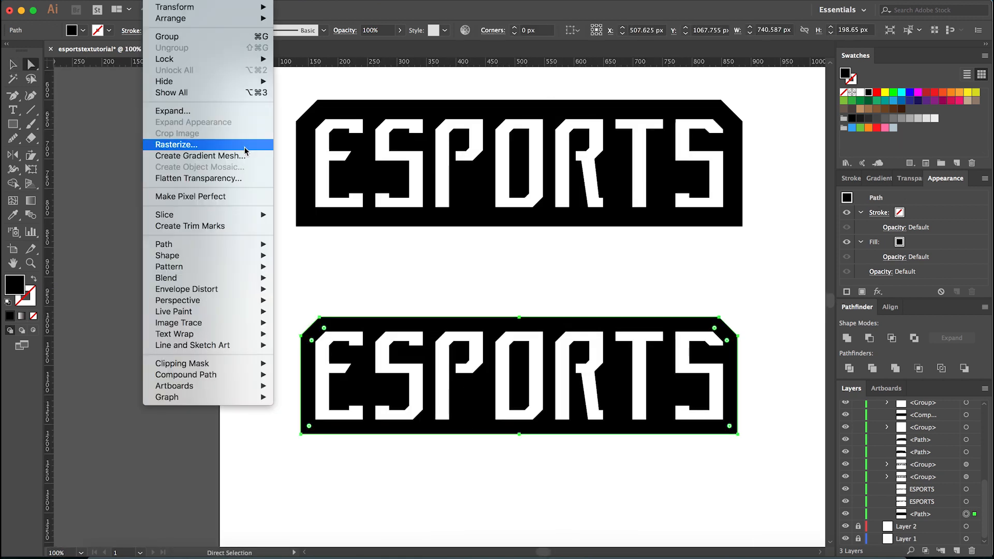
{"action": "mouse_move", "coordinate": [227, 244]}
{"action": "left_click", "coordinate": [314, 286]}
{"action": "type", "text": "8"}
{"action": "left_click", "coordinate": [580, 461]}
{"action": "left_click", "coordinate": [511, 500]}
- Delete the entire lower ESPORTS banner, including its letters and backgrounds
{"action": "scroll", "coordinate": [334, 406], "scroll_direction": "down", "scroll_amount": 2}
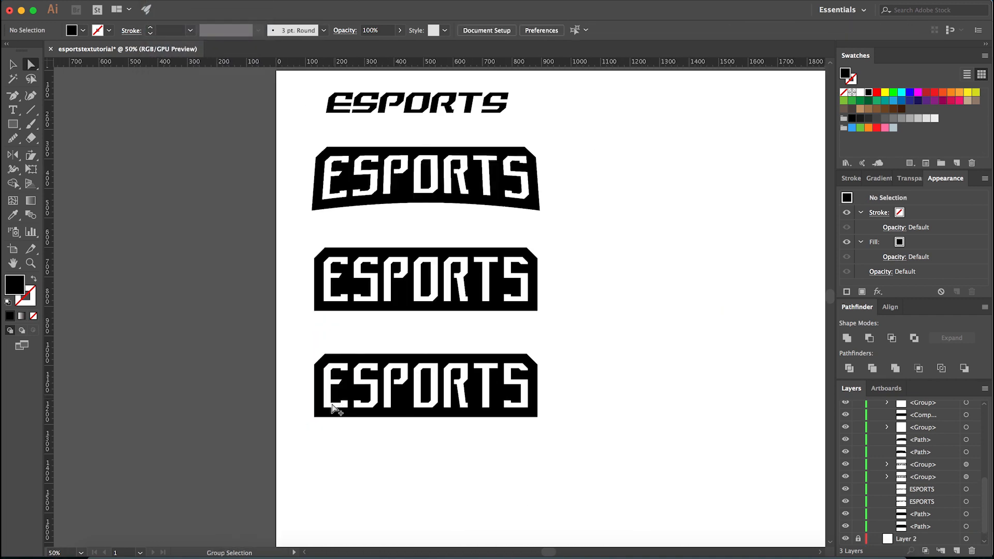
{"action": "left_click_drag", "start_coordinate": [289, 348], "coordinate": [620, 461]}
{"action": "key", "text": "Delete"}
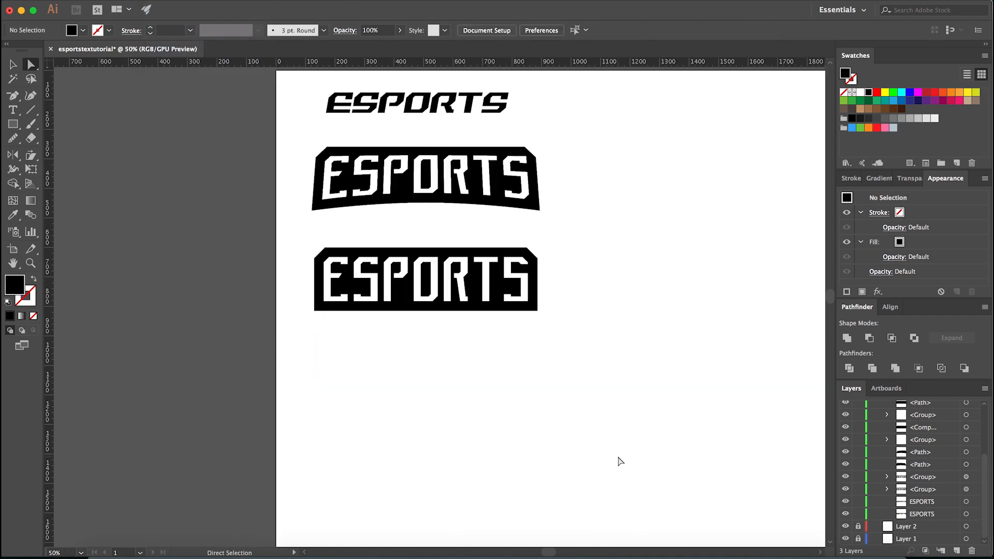
- Try to draw a black circle about 21 px wide in the gap between the S and P of the straight banner
{"action": "scroll", "coordinate": [436, 306], "scroll_direction": "up", "scroll_amount": 2}
{"action": "scroll", "coordinate": [863, 413], "scroll_direction": "up", "scroll_amount": 5}
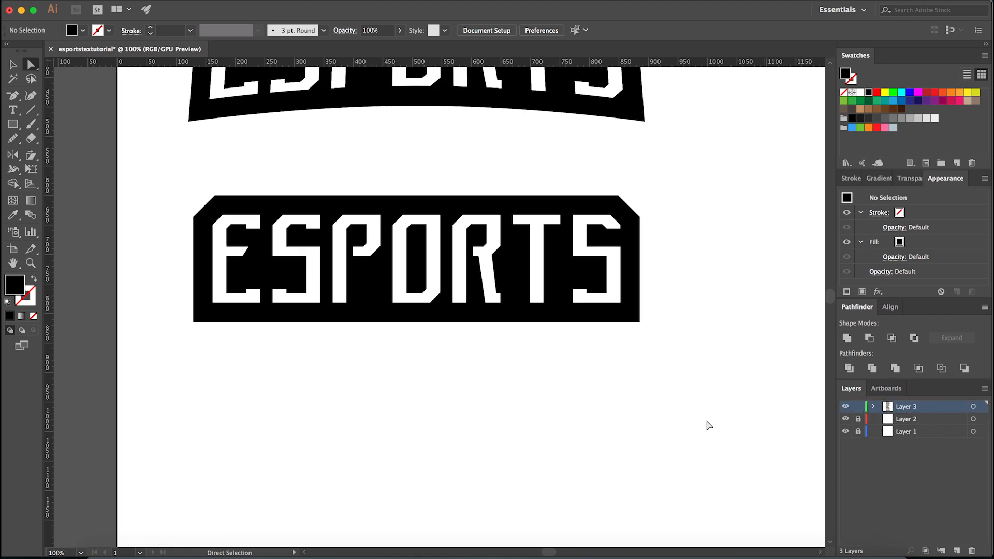
{"action": "scroll", "coordinate": [651, 449], "scroll_direction": "up", "scroll_amount": 2}
{"action": "scroll", "coordinate": [651, 448], "scroll_direction": "left", "scroll_amount": 1}
{"action": "key", "text": "v"}
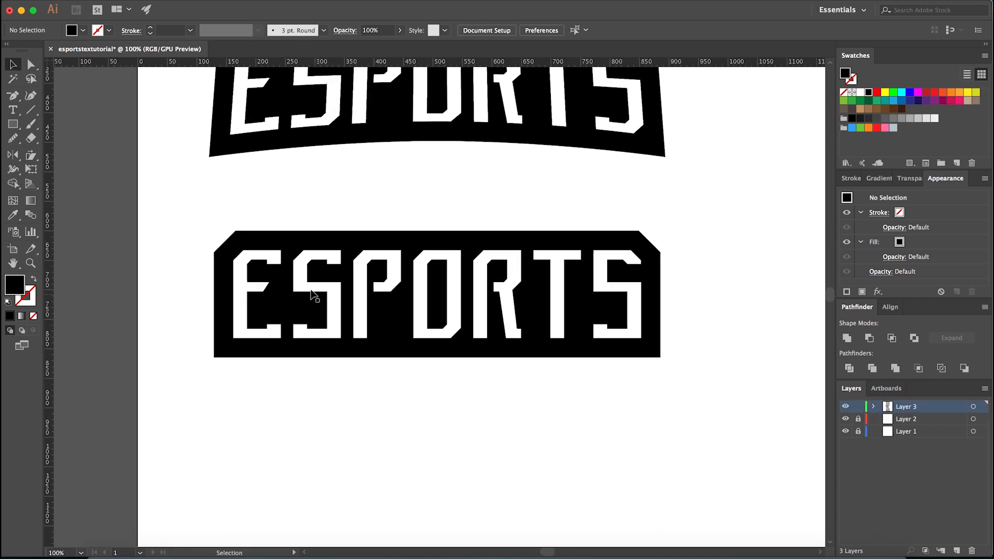
{"action": "scroll", "coordinate": [256, 266], "scroll_direction": "up", "scroll_amount": 1}
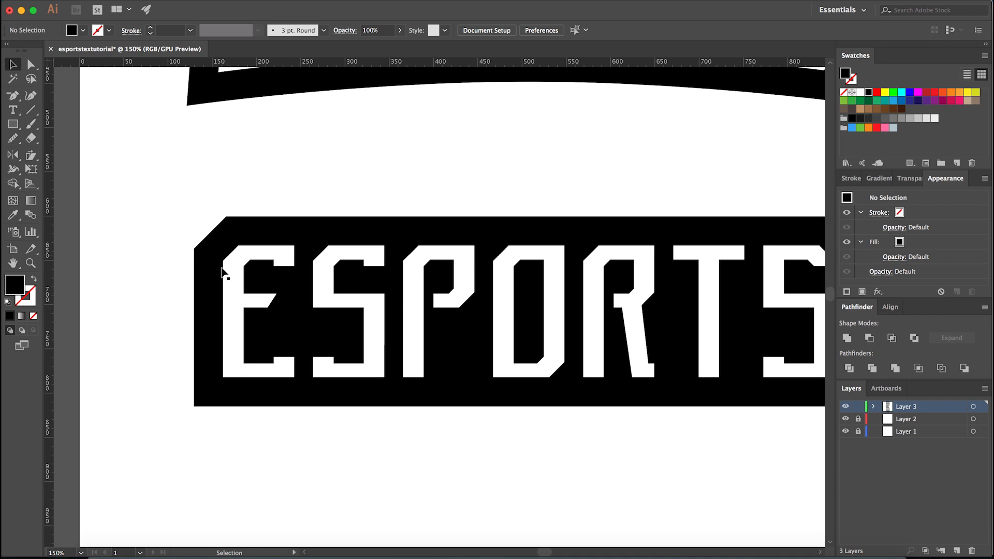
{"action": "key", "text": "l"}
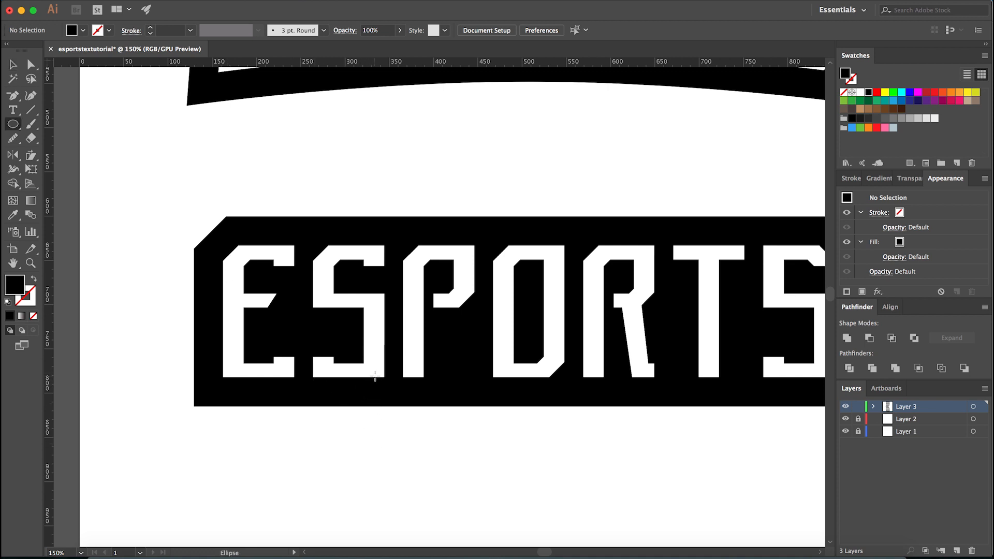
{"action": "scroll", "coordinate": [386, 355], "scroll_direction": "up", "scroll_amount": 6}
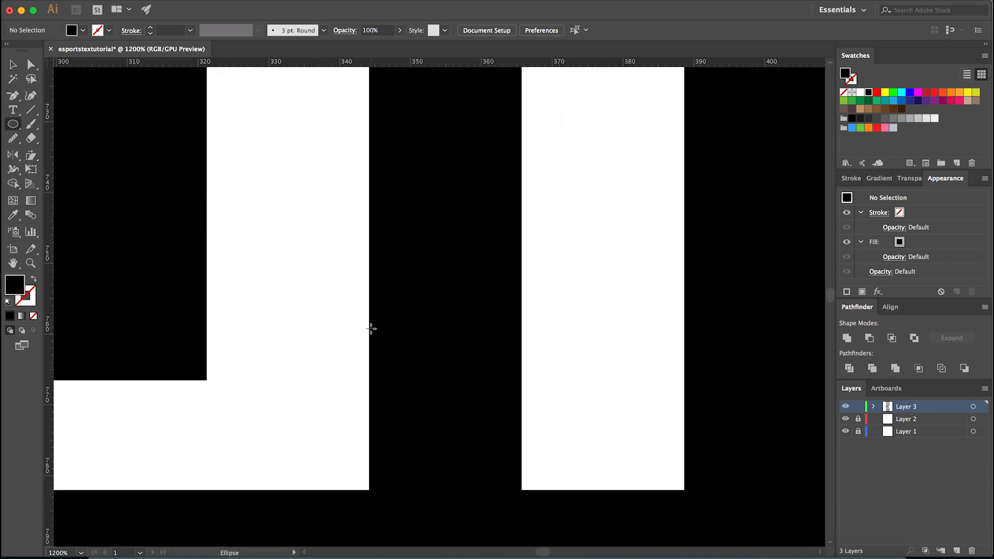
{"action": "left_click_drag", "start_coordinate": [372, 320], "coordinate": [520, 455]}
{"action": "key", "text": "ctrl+shift+a"}
- Place vertical guides along the first S's right edge and the P's left edge on the straight banner
{"action": "key", "text": "v"}
{"action": "left_click_drag", "start_coordinate": [50, 378], "coordinate": [369, 492]}
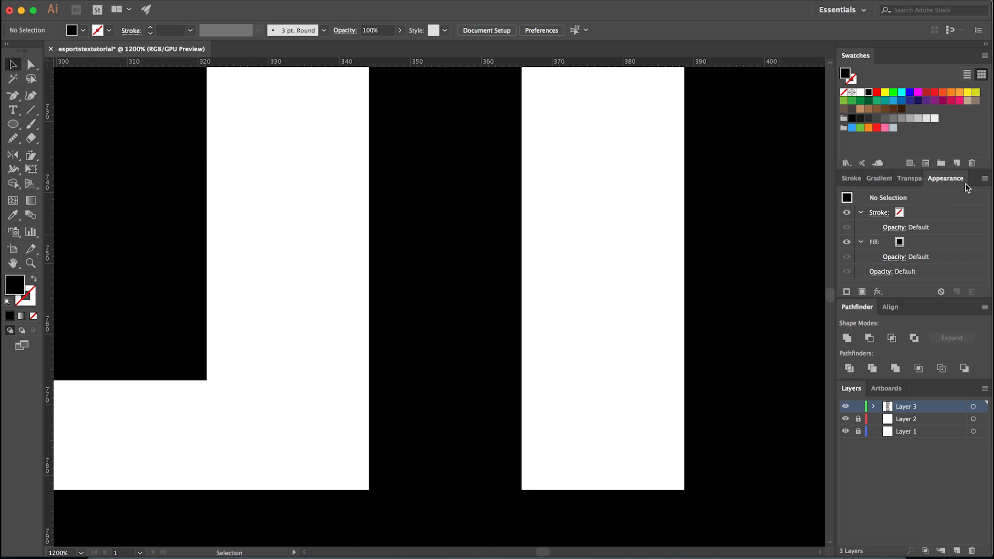
{"action": "left_click_drag", "start_coordinate": [51, 337], "coordinate": [522, 490]}
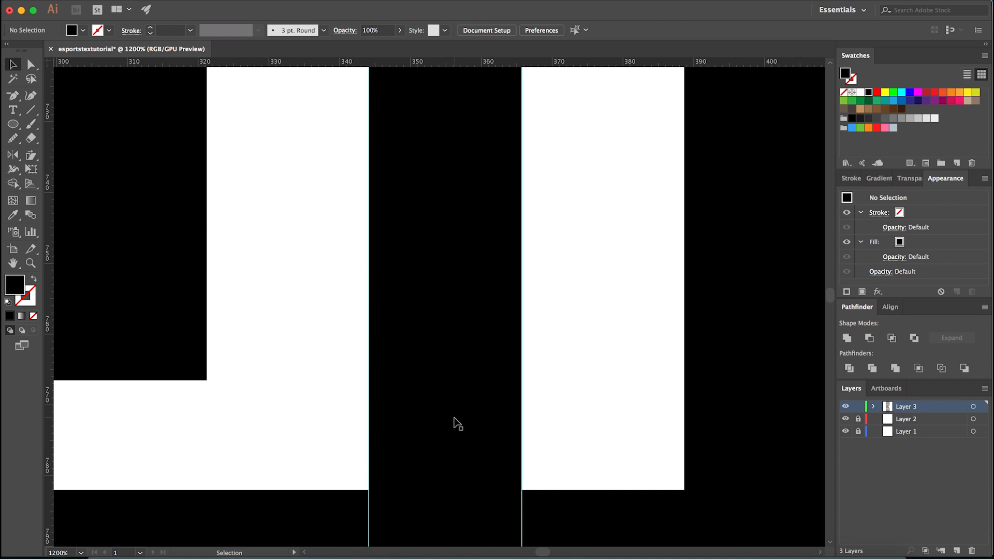
- Draw a 21.606 px circle below the straight banner, spanning the gap between the two guides, and fill it pink
{"action": "scroll", "coordinate": [458, 424], "scroll_direction": "down", "scroll_amount": 5}
{"action": "scroll", "coordinate": [464, 468], "scroll_direction": "up", "scroll_amount": 5}
{"action": "key", "text": "l"}
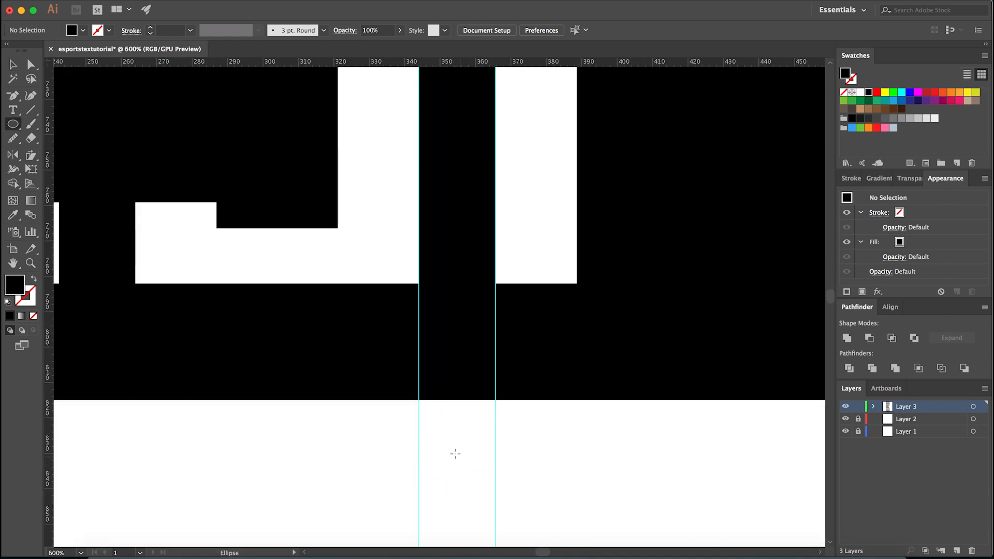
{"action": "scroll", "coordinate": [440, 445], "scroll_direction": "up", "scroll_amount": 2}
{"action": "left_click_drag", "start_coordinate": [399, 413], "coordinate": [533, 546]}
{"action": "scroll", "coordinate": [536, 454], "scroll_direction": "down", "scroll_amount": 2}
{"action": "key", "text": "v"}
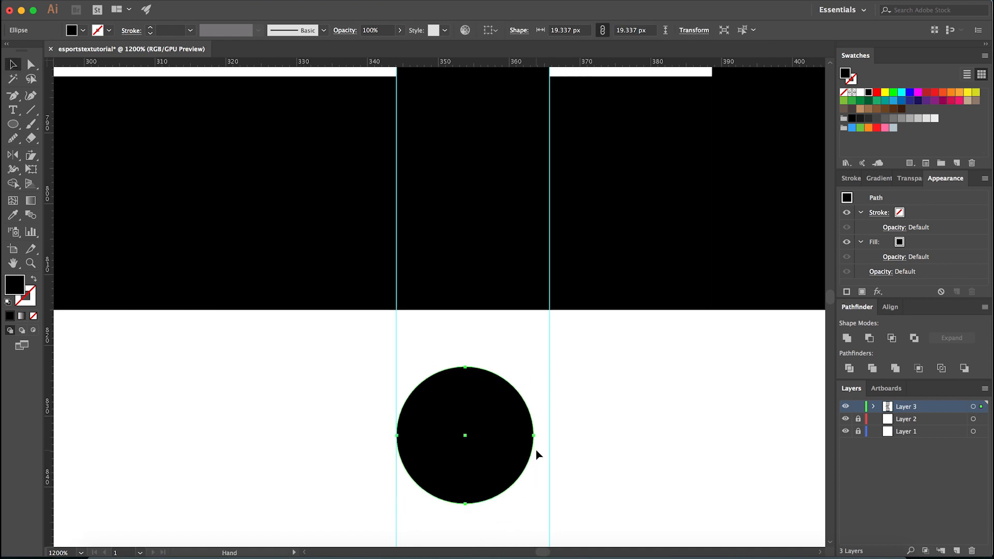
{"action": "scroll", "coordinate": [537, 454], "scroll_direction": "up", "scroll_amount": 2}
{"action": "left_click_drag", "start_coordinate": [537, 435], "coordinate": [575, 433]}
{"action": "left_click", "coordinate": [884, 129]}
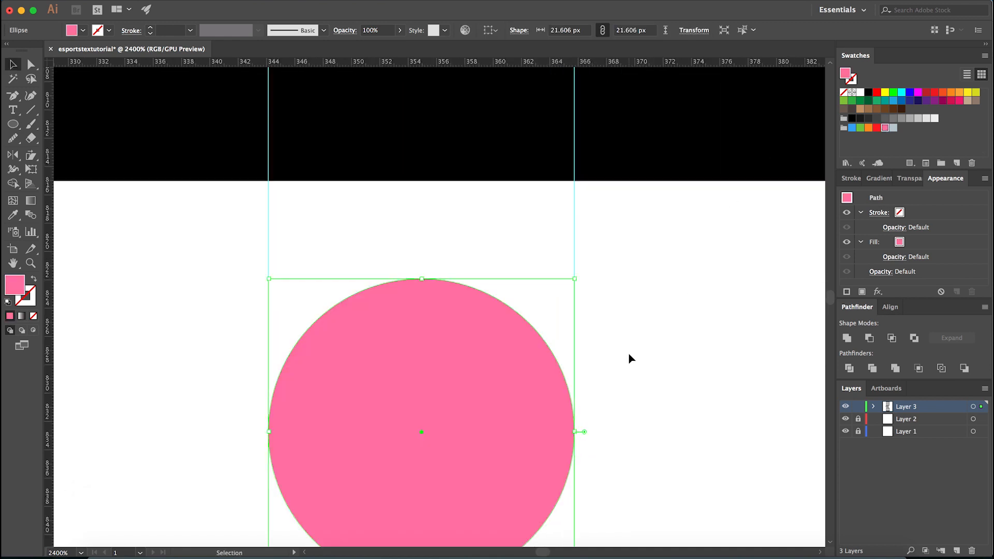
{"action": "scroll", "coordinate": [629, 353], "scroll_direction": "down", "scroll_amount": 3}
{"action": "left_click", "coordinate": [628, 342]}
- Add a horizontal guide along the letters' bottom edge and move the pink circle under the first S, its top touching the guide
{"action": "scroll", "coordinate": [616, 394], "scroll_direction": "up", "scroll_amount": 2}
{"action": "left_click_drag", "start_coordinate": [599, 441], "coordinate": [431, 254]}
{"action": "left_click_drag", "start_coordinate": [468, 61], "coordinate": [637, 188]}
{"action": "scroll", "coordinate": [420, 205], "scroll_direction": "up", "scroll_amount": 4}
{"action": "left_click_drag", "start_coordinate": [420, 205], "coordinate": [424, 173]}
{"action": "scroll", "coordinate": [410, 291], "scroll_direction": "down", "scroll_amount": 5}
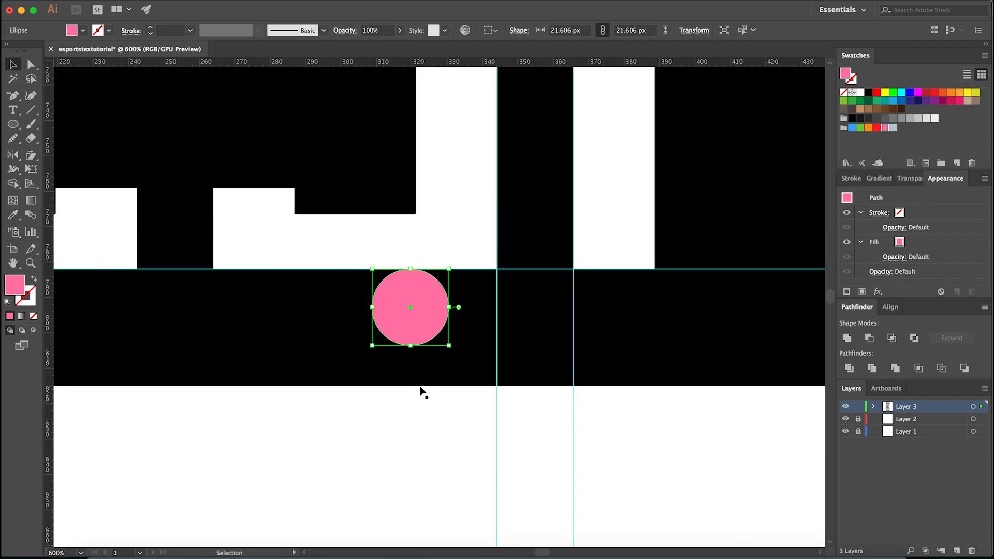
{"action": "left_click", "coordinate": [422, 411]}
- Hide the guides
{"action": "scroll", "coordinate": [421, 412], "scroll_direction": "down", "scroll_amount": 4}
{"action": "scroll", "coordinate": [410, 436], "scroll_direction": "down", "scroll_amount": 1}
{"action": "left_click_drag", "start_coordinate": [404, 450], "coordinate": [379, 435]}
{"action": "key", "text": "super+semicolon"}
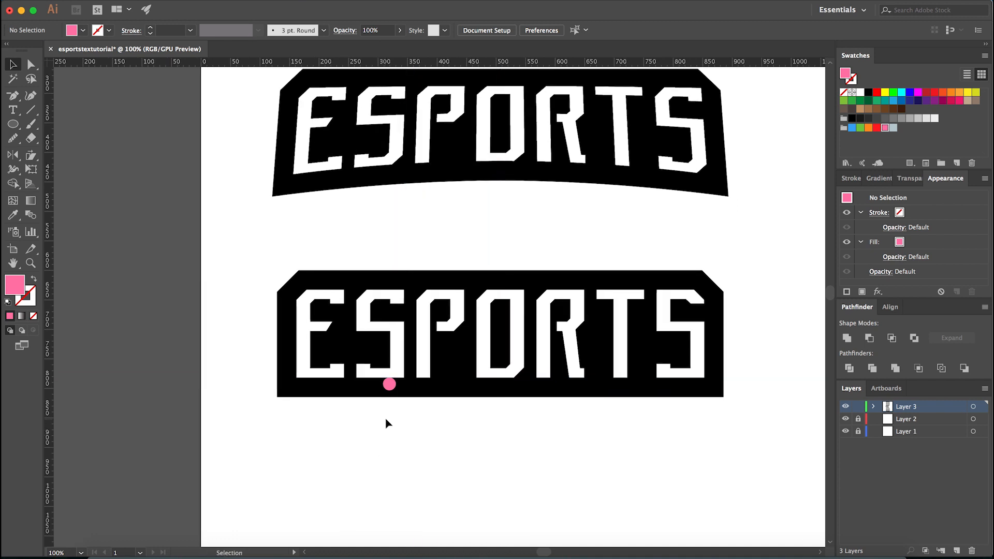
- Duplicate the straight banner's white ESPORTS letters directly below the banner, at Y 930.719 px
{"action": "left_click", "coordinate": [433, 366]}
{"action": "scroll", "coordinate": [444, 439], "scroll_direction": "down", "scroll_amount": 3}
{"action": "left_click_drag", "start_coordinate": [487, 247], "coordinate": [484, 374]}
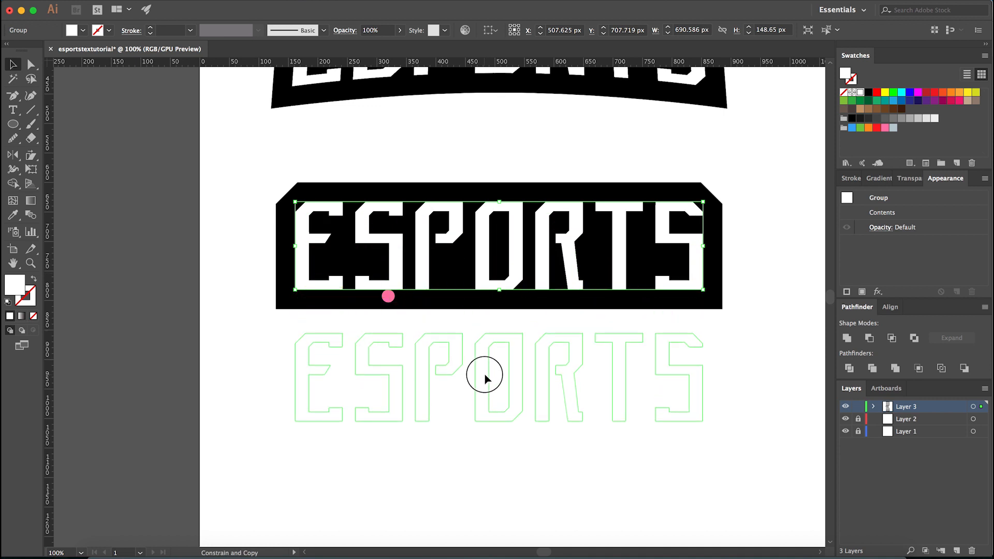
{"action": "left_click_drag", "start_coordinate": [484, 375], "coordinate": [485, 374]}
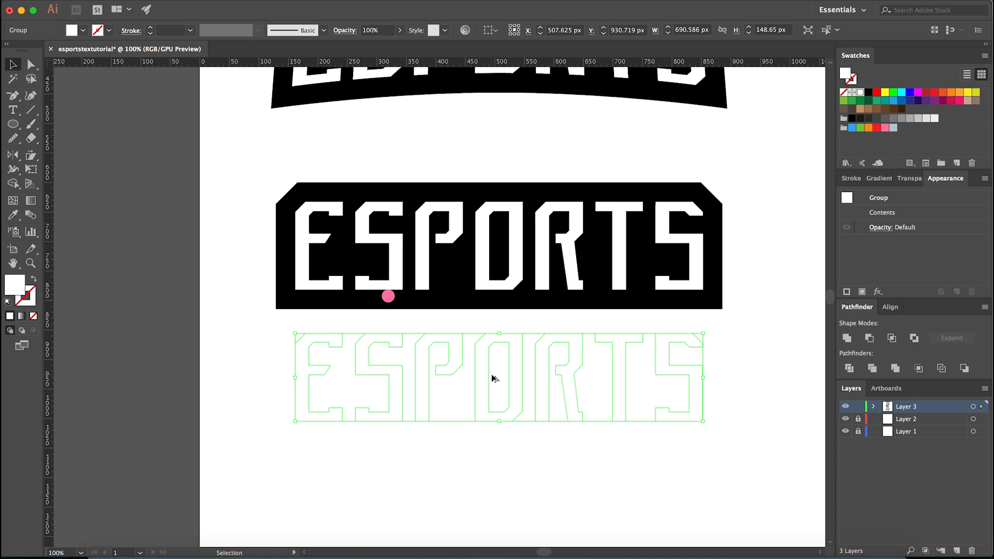
- Fill the duplicated ESPORTS letters with the pink sampled from the circle, and deselect them
{"action": "key", "text": "i"}
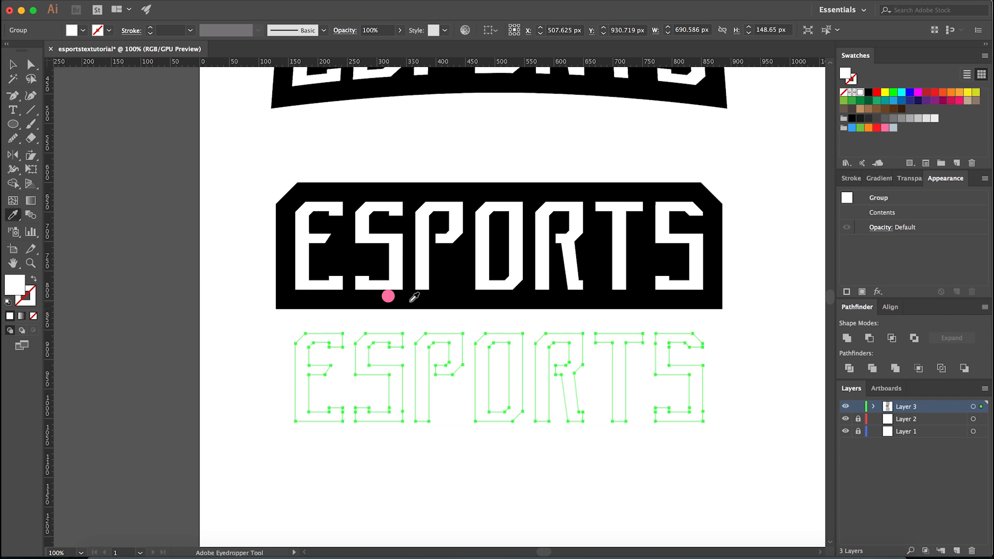
{"action": "left_click", "coordinate": [390, 297]}
{"action": "key", "text": "v"}
{"action": "left_click", "coordinate": [410, 324]}
{"action": "scroll", "coordinate": [428, 323], "scroll_direction": "up", "scroll_amount": 1}
{"action": "left_click_drag", "start_coordinate": [429, 322], "coordinate": [398, 313]}
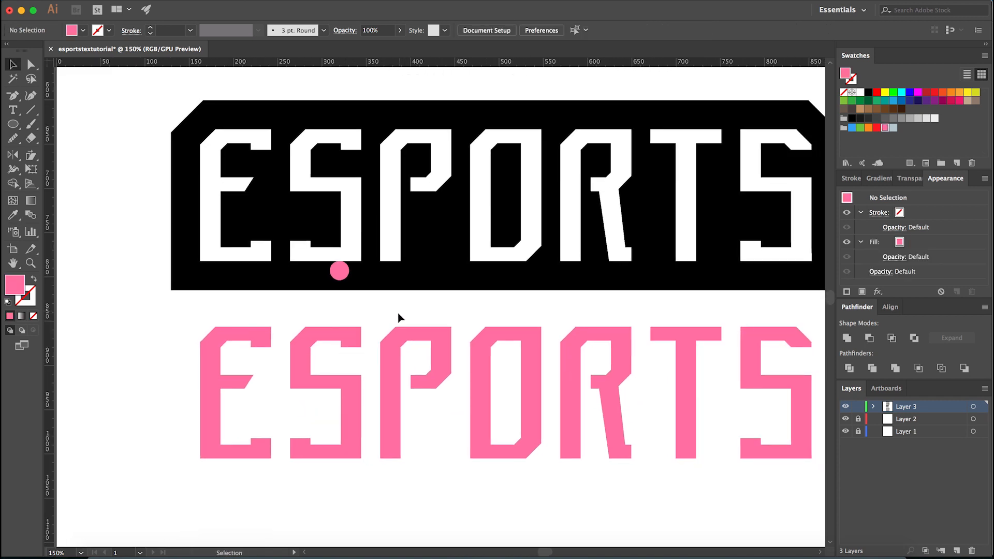
{"action": "scroll", "coordinate": [378, 331], "scroll_direction": "down", "scroll_amount": 2}
{"action": "scroll", "coordinate": [378, 362], "scroll_direction": "up", "scroll_amount": 1}
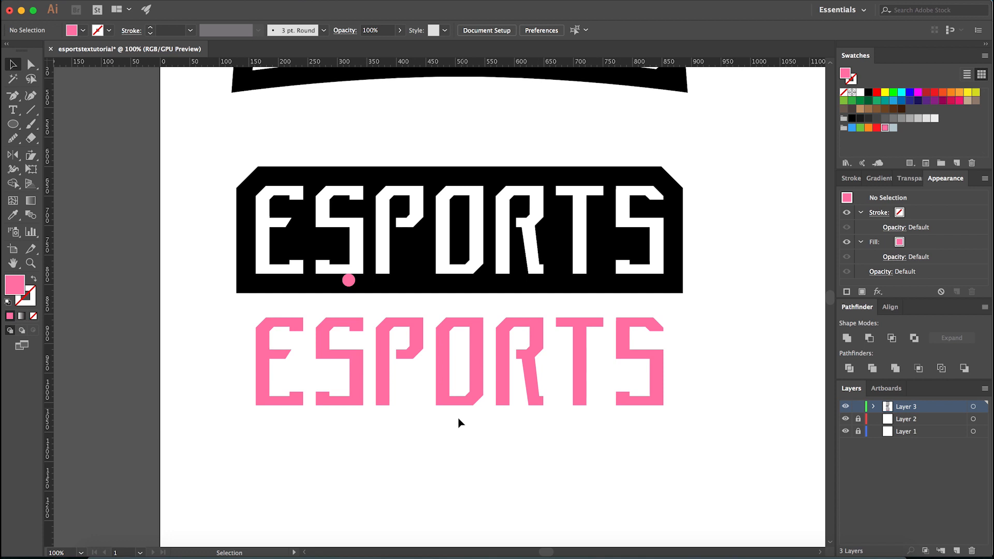
- Show the guides and add horizontal guides at the lower and upper ends of the pink E's corner cut
{"action": "scroll", "coordinate": [473, 409], "scroll_direction": "up", "scroll_amount": 2}
{"action": "scroll", "coordinate": [484, 389], "scroll_direction": "down", "scroll_amount": 2}
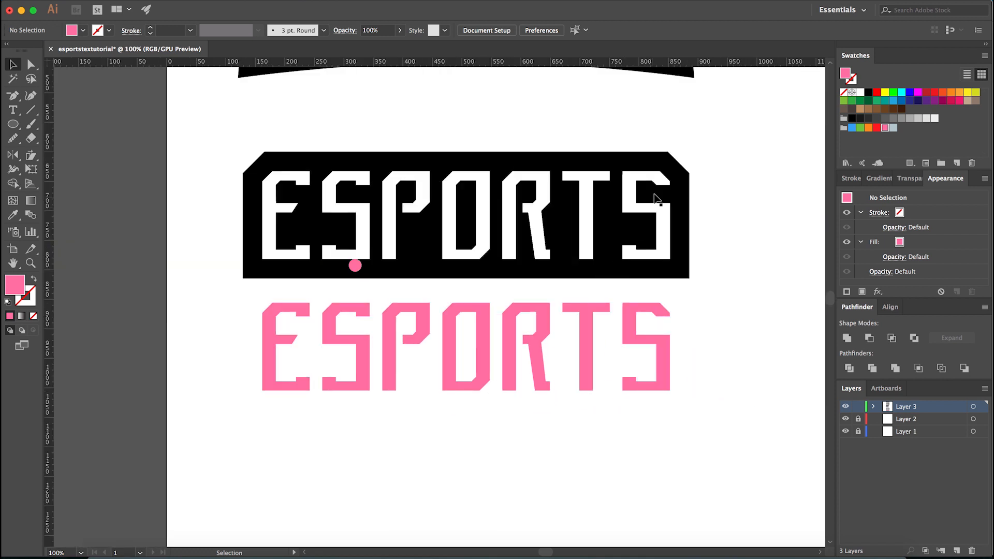
{"action": "scroll", "coordinate": [682, 169], "scroll_direction": "up", "scroll_amount": 2}
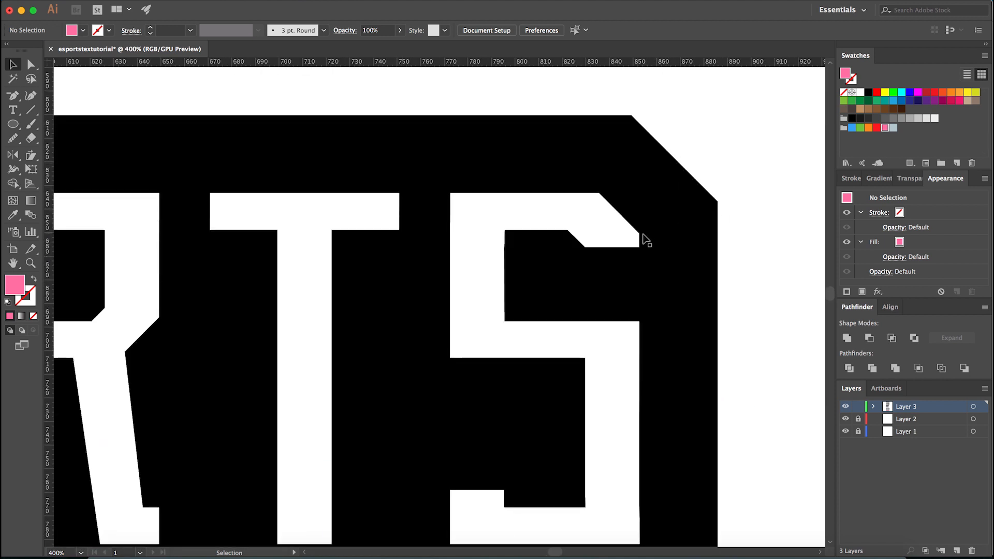
{"action": "scroll", "coordinate": [640, 238], "scroll_direction": "down", "scroll_amount": 4}
{"action": "scroll", "coordinate": [455, 259], "scroll_direction": "up", "scroll_amount": 3}
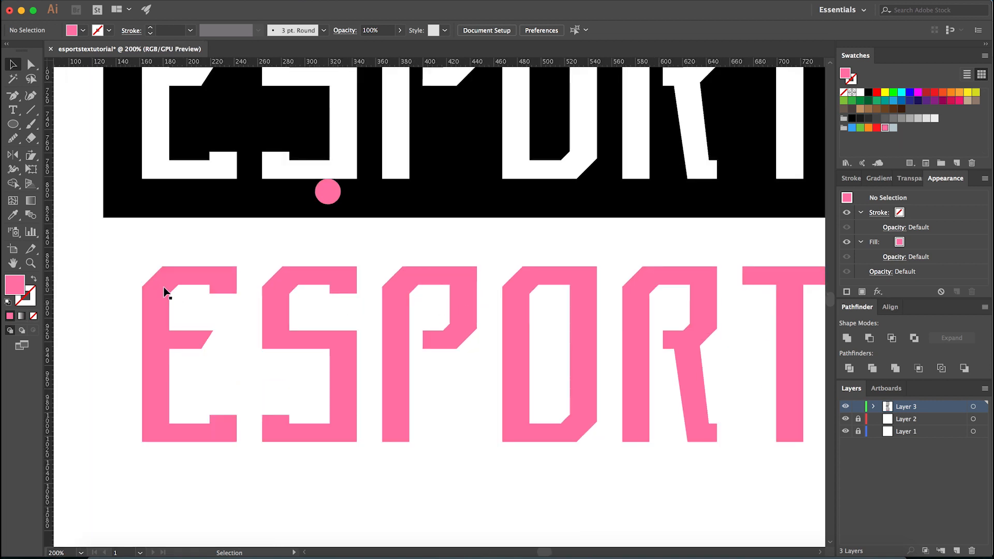
{"action": "scroll", "coordinate": [191, 282], "scroll_direction": "down", "scroll_amount": 2}
{"action": "scroll", "coordinate": [250, 349], "scroll_direction": "up", "scroll_amount": 1}
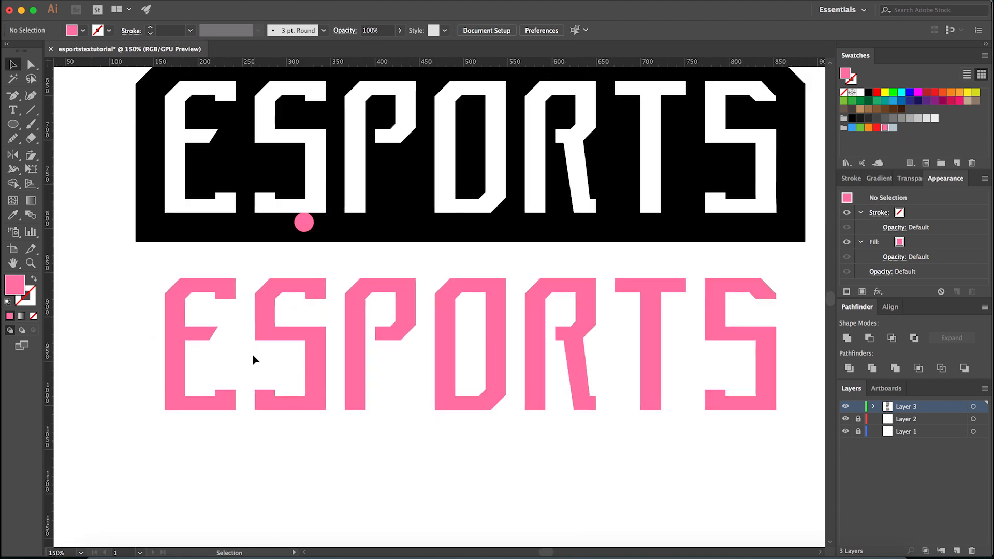
{"action": "scroll", "coordinate": [98, 251], "scroll_direction": "up", "scroll_amount": 3}
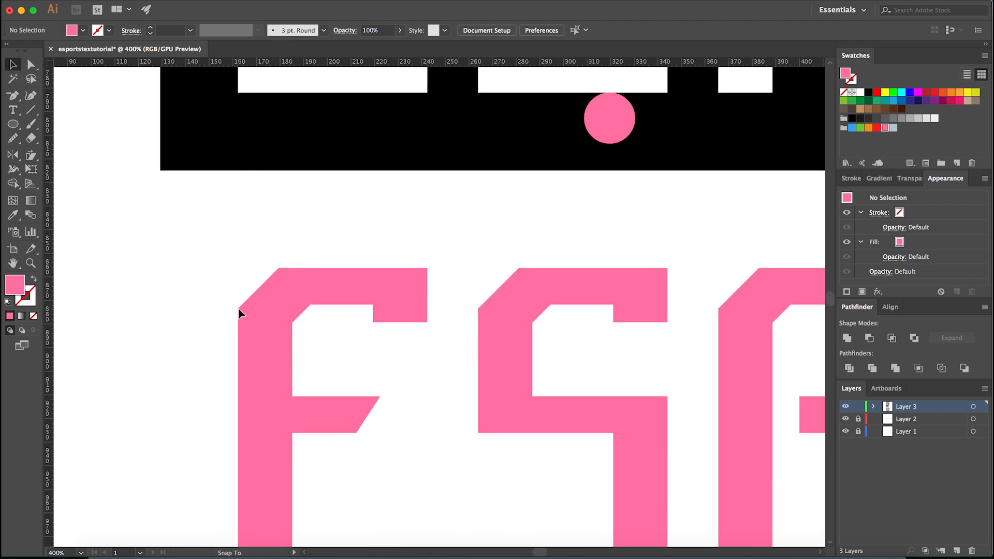
{"action": "key", "text": "super+semicolon"}
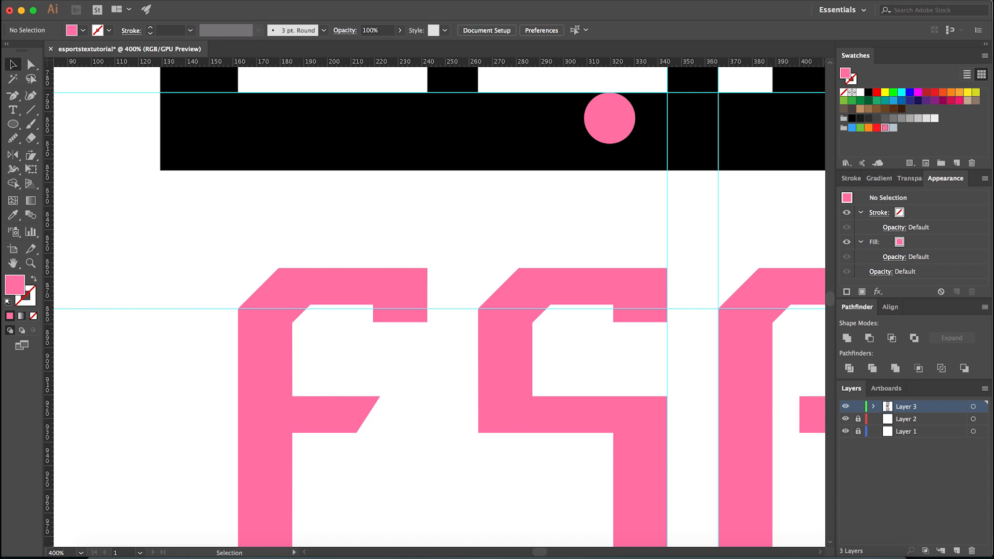
{"action": "left_click_drag", "start_coordinate": [335, 68], "coordinate": [279, 270]}
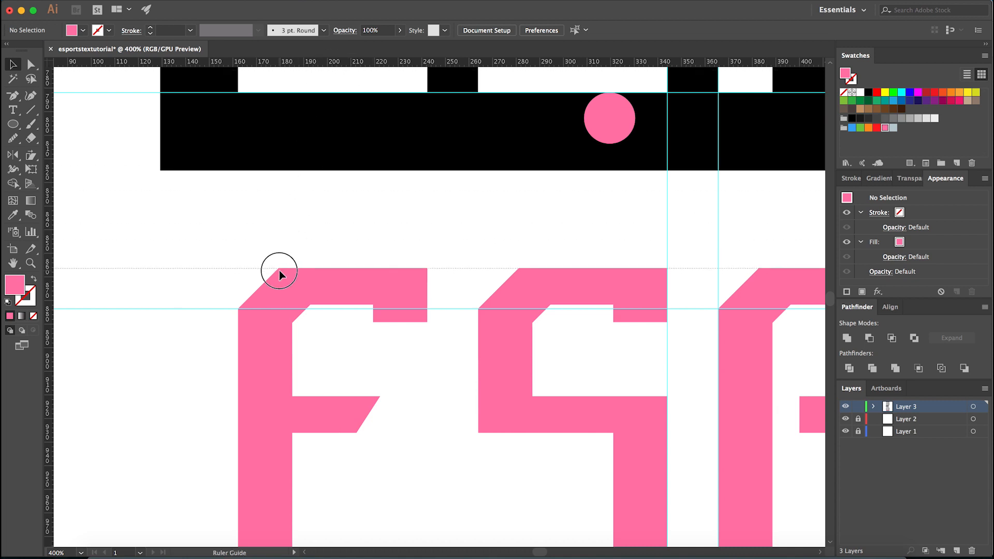
{"action": "key", "text": "super+minus"}
{"action": "left_click", "coordinate": [258, 259]}
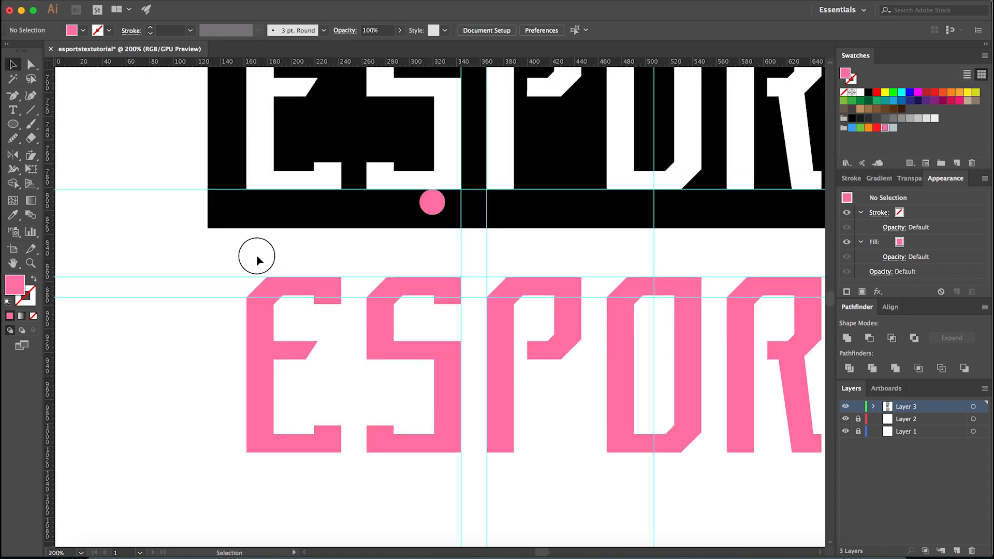
- Start a Pen path along the pink E's diagonal corner cut, between the two guides, and give it a blue fill
{"action": "key", "text": "p"}
{"action": "scroll", "coordinate": [247, 290], "scroll_direction": "up", "scroll_amount": 4}
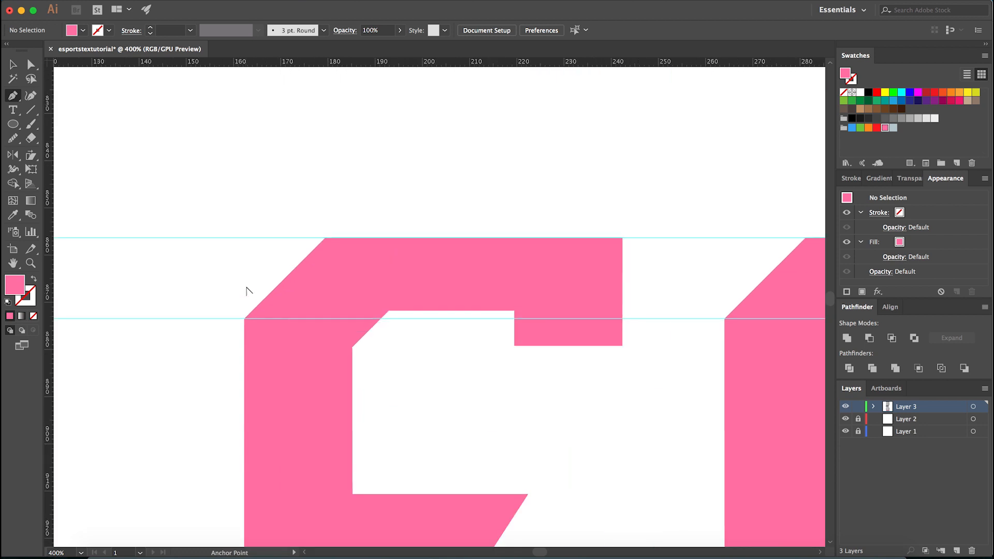
{"action": "left_click", "coordinate": [325, 238]}
{"action": "left_click", "coordinate": [244, 318]}
{"action": "left_click_drag", "start_coordinate": [244, 318], "coordinate": [830, 131]}
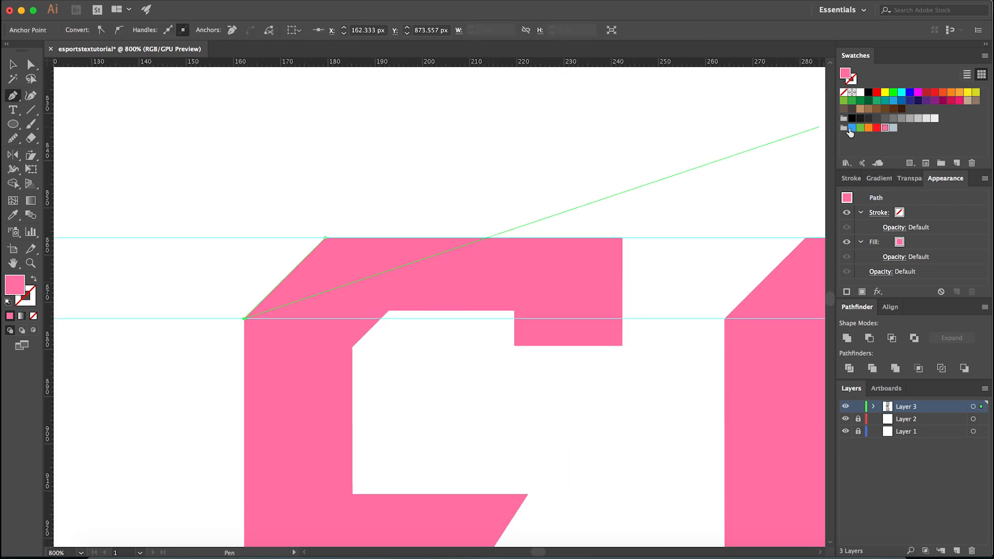
{"action": "left_click", "coordinate": [852, 128]}
{"action": "scroll", "coordinate": [199, 333], "scroll_direction": "down", "scroll_amount": 6}
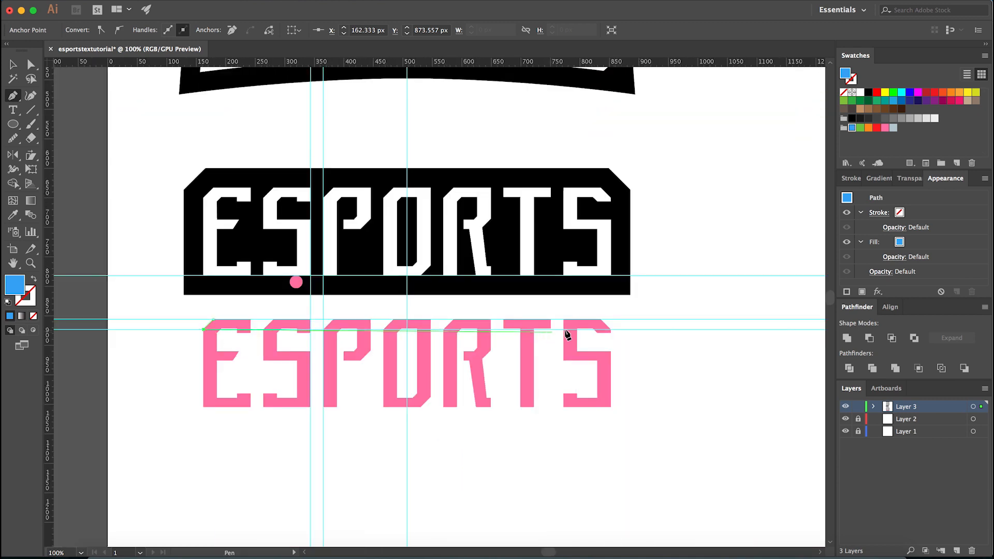
- Extend the blue path along the guides to both ends of the last S's corner cut and close it at the E's top corner
{"action": "scroll", "coordinate": [555, 337], "scroll_direction": "up", "scroll_amount": 8}
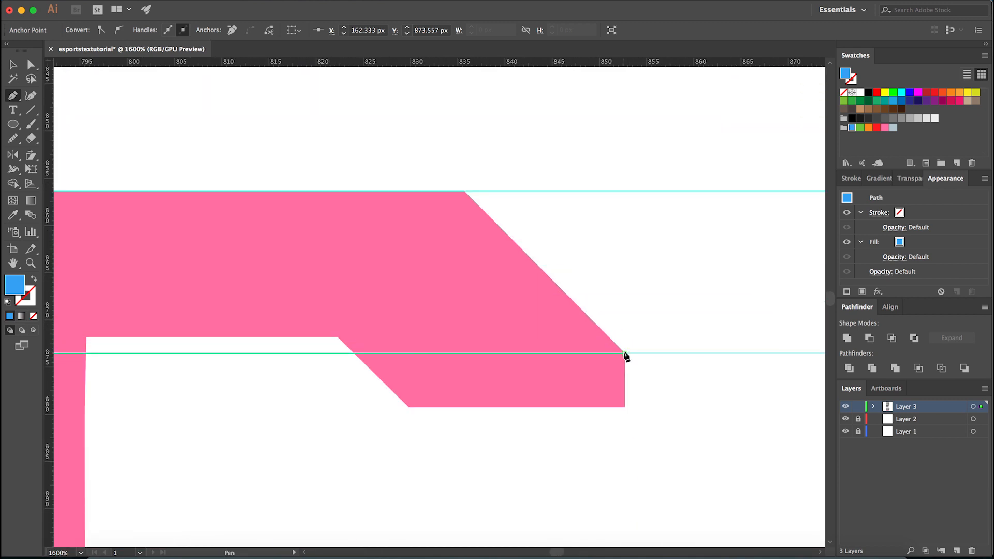
{"action": "left_click", "coordinate": [625, 354]}
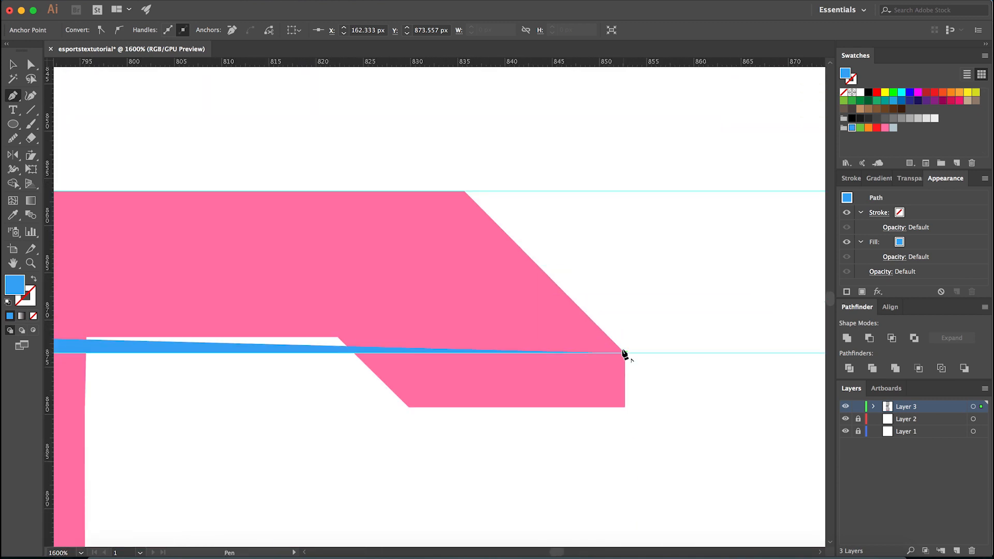
{"action": "left_click", "coordinate": [464, 191]}
{"action": "scroll", "coordinate": [617, 304], "scroll_direction": "down", "scroll_amount": 8}
{"action": "scroll", "coordinate": [231, 299], "scroll_direction": "up", "scroll_amount": 4}
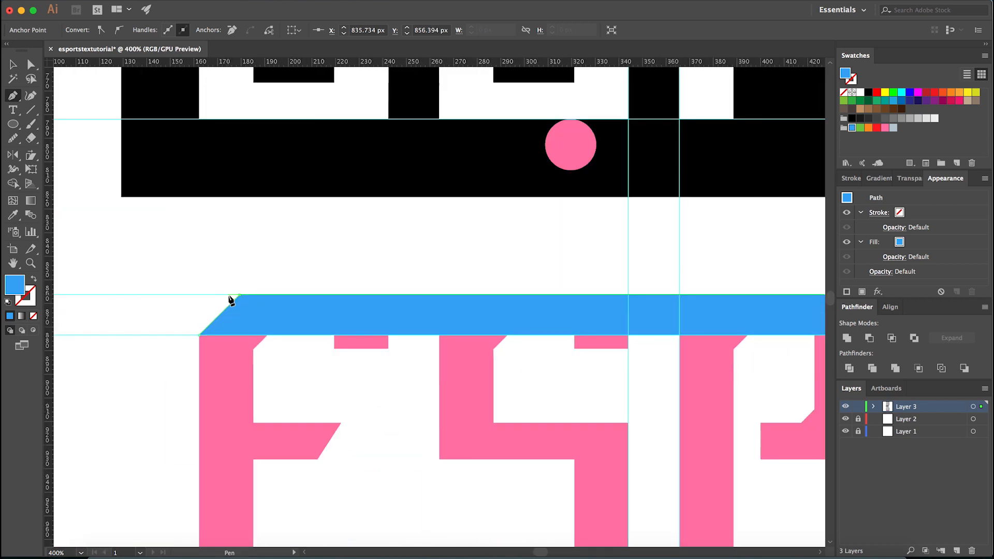
{"action": "left_click", "coordinate": [240, 296]}
- Delete the pink ESPORTS letters beneath the blue bar
{"action": "key", "text": "v"}
{"action": "left_click", "coordinate": [237, 347]}
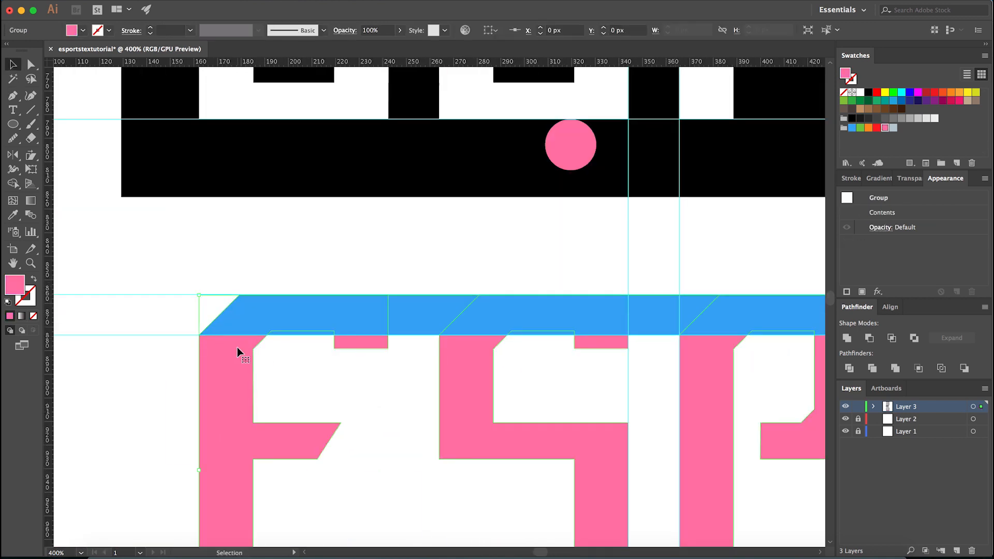
{"action": "key", "text": "Delete"}
- Reflect the blue bar across the horizontal axis and deselect it
{"action": "right_click", "coordinate": [287, 316]}
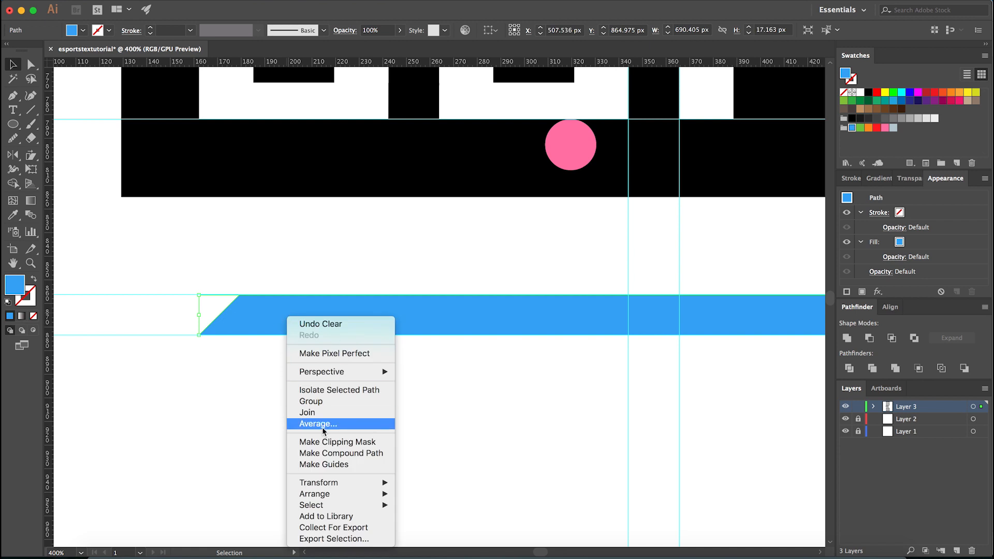
{"action": "mouse_move", "coordinate": [336, 483]}
{"action": "left_click", "coordinate": [445, 484]}
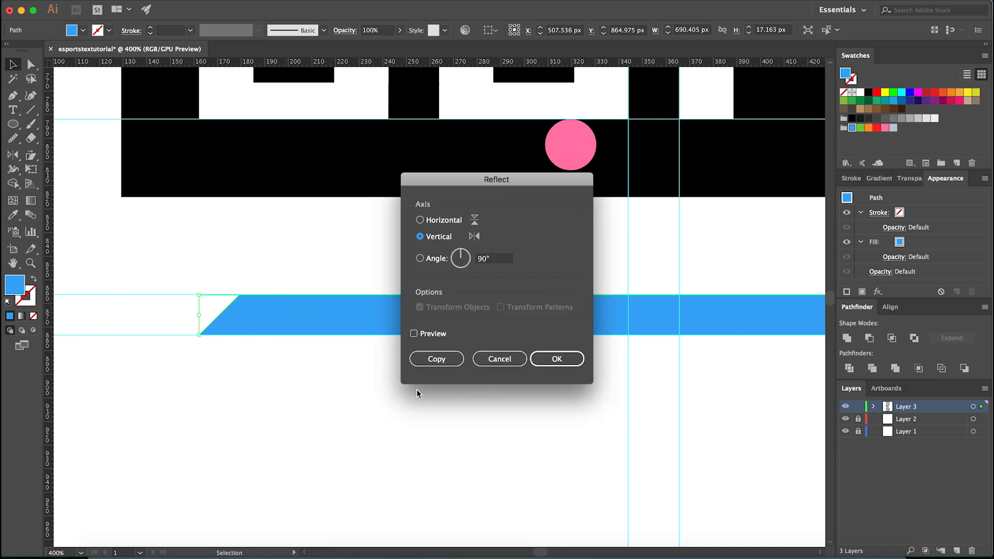
{"action": "left_click", "coordinate": [441, 221]}
{"action": "left_click", "coordinate": [545, 359]}
{"action": "left_click", "coordinate": [404, 415]}
{"action": "scroll", "coordinate": [232, 417], "scroll_direction": "down", "scroll_amount": 2}
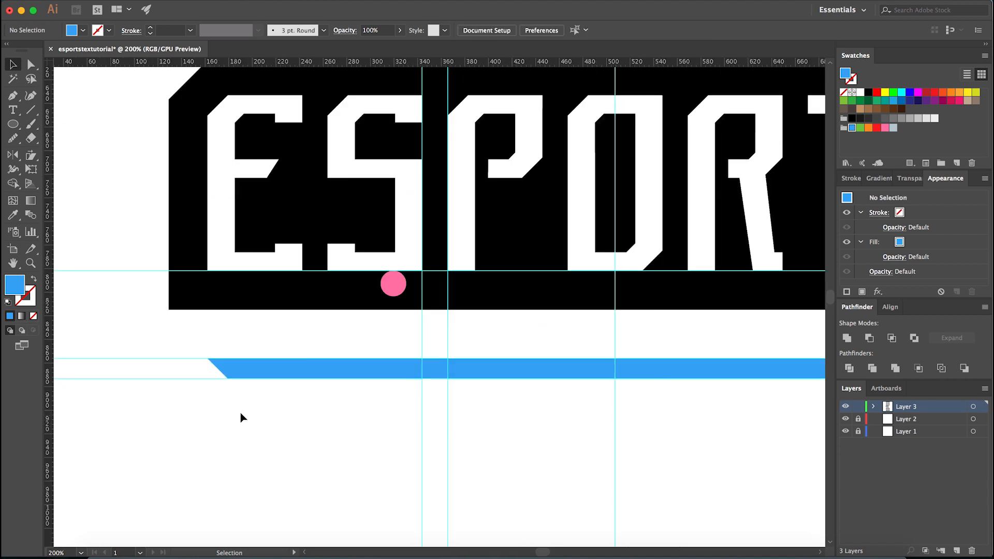
- Fill the flipped bar with the white sampled from the banner's letters
{"action": "left_click", "coordinate": [295, 365]}
{"action": "key", "text": "i"}
{"action": "left_click", "coordinate": [267, 261]}
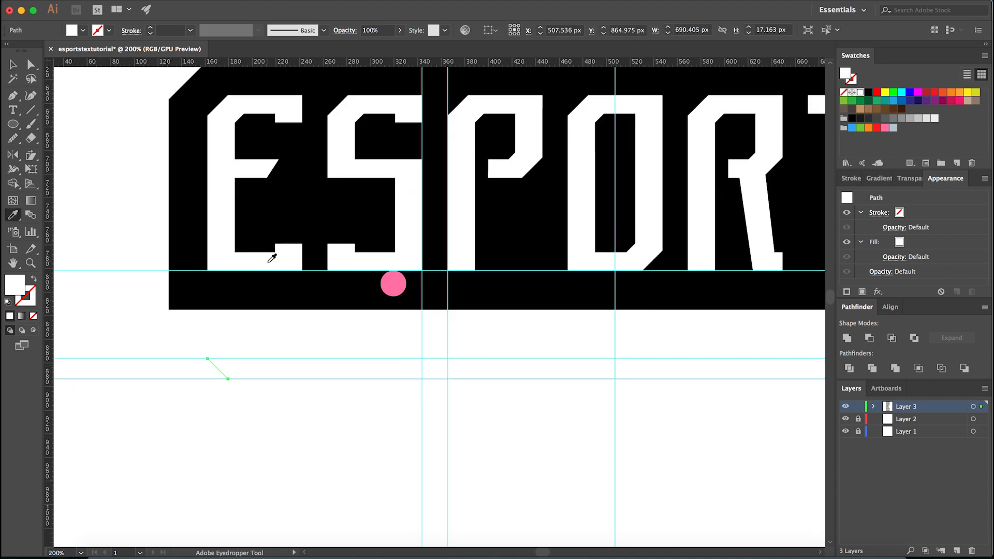
- Move the white bar up over the banner's bottom edge until its top touches the pink circle, and delete the circle
{"action": "key", "text": "v"}
{"action": "left_click_drag", "start_coordinate": [327, 379], "coordinate": [329, 339]}
{"action": "scroll", "coordinate": [407, 296], "scroll_direction": "up", "scroll_amount": 1}
{"action": "scroll", "coordinate": [407, 299], "scroll_direction": "up", "scroll_amount": 7}
{"action": "left_click", "coordinate": [333, 308]}
{"action": "key", "text": "Delete"}
{"action": "scroll", "coordinate": [377, 357], "scroll_direction": "down", "scroll_amount": 8}
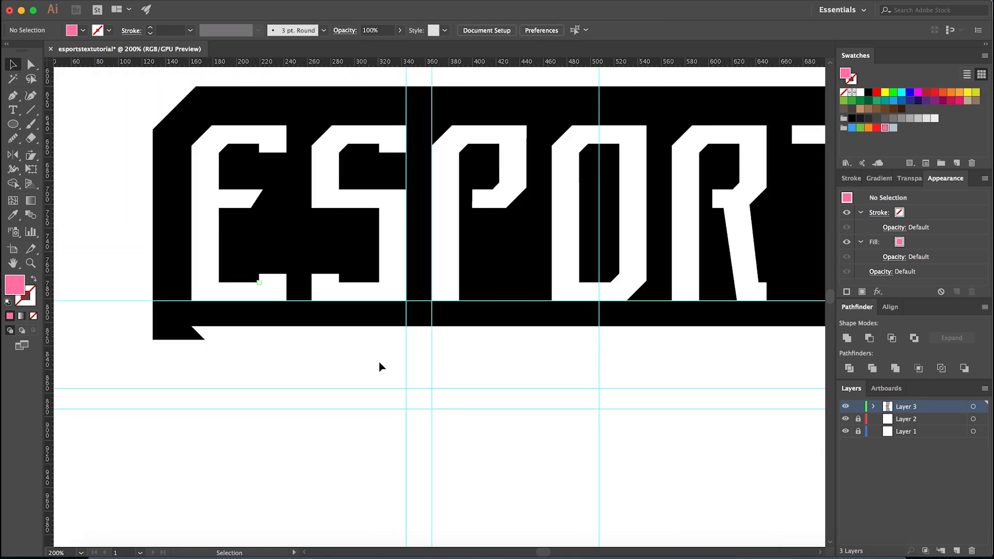
- Delete the slightly smaller black path overlapping the banner's background shape
{"action": "scroll", "coordinate": [259, 357], "scroll_direction": "up", "scroll_amount": 1}
{"action": "key", "text": "a"}
{"action": "left_click", "coordinate": [185, 332]}
{"action": "left_click", "coordinate": [186, 343]}
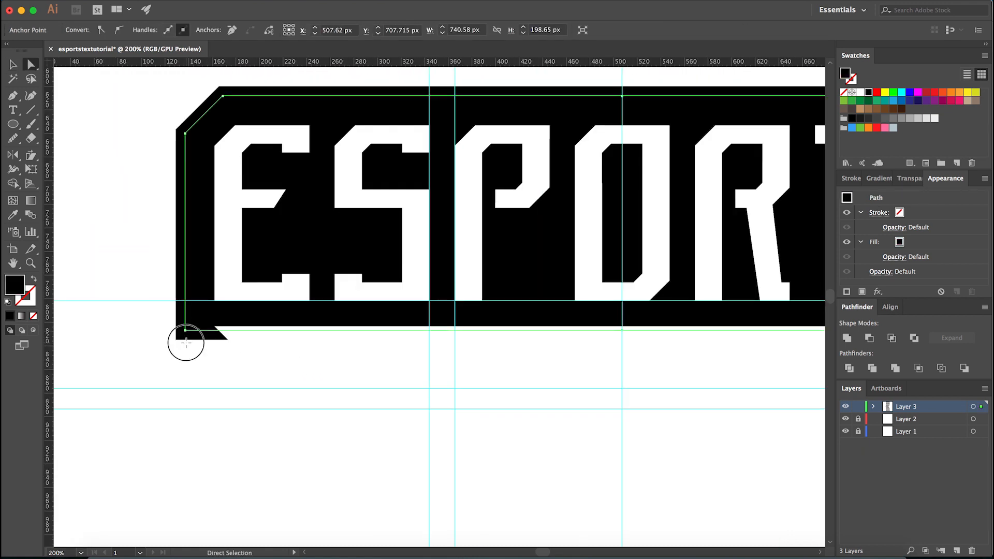
{"action": "left_click", "coordinate": [194, 317]}
{"action": "key", "text": "Delete"}
{"action": "left_click", "coordinate": [194, 317]}
- Examine the notched banner with the guides hidden, selecting its background path to check the outline
{"action": "scroll", "coordinate": [255, 388], "scroll_direction": "down", "scroll_amount": 4}
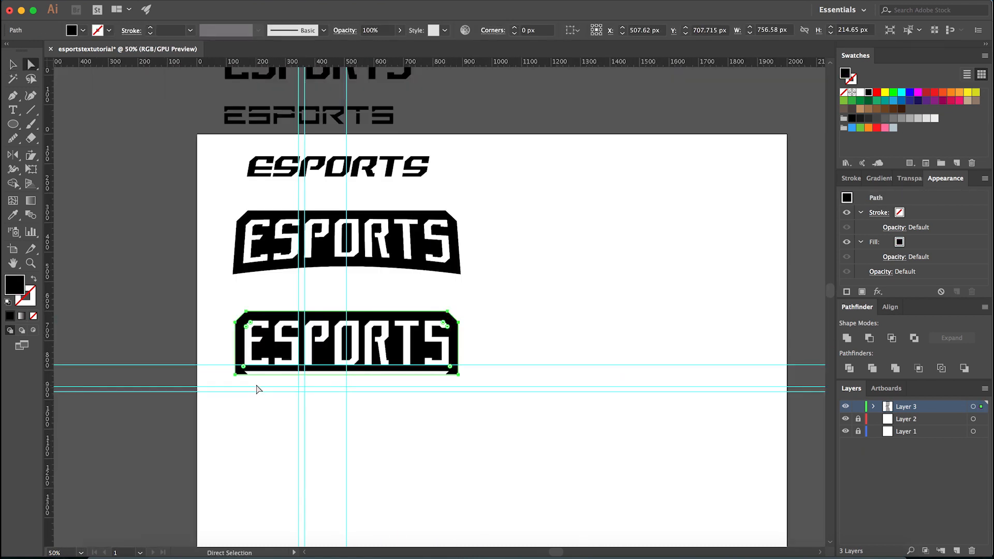
{"action": "scroll", "coordinate": [256, 389], "scroll_direction": "up", "scroll_amount": 1}
{"action": "left_click", "coordinate": [257, 389]}
{"action": "scroll", "coordinate": [254, 389], "scroll_direction": "up", "scroll_amount": 1}
{"action": "key", "text": "super+semicolon"}
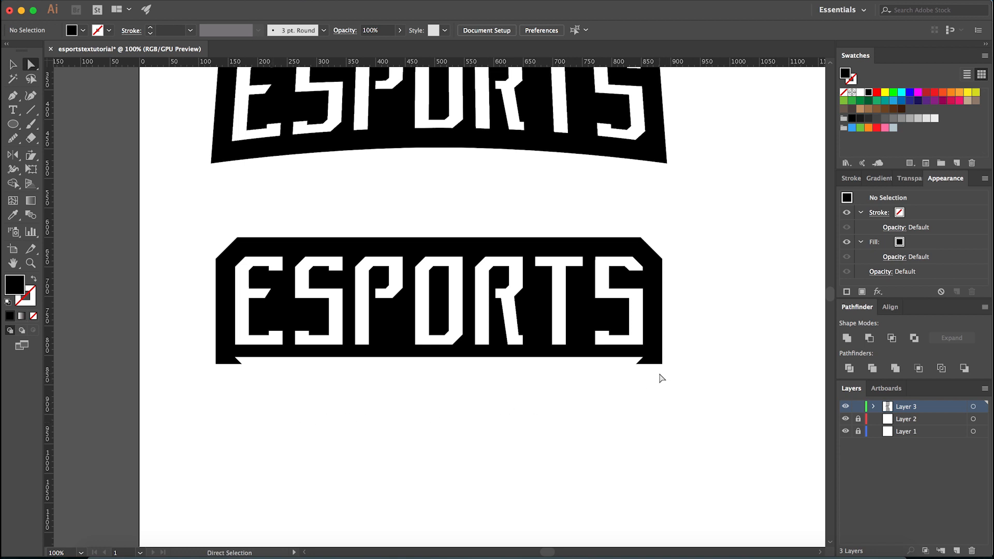
{"action": "left_click", "coordinate": [659, 359]}
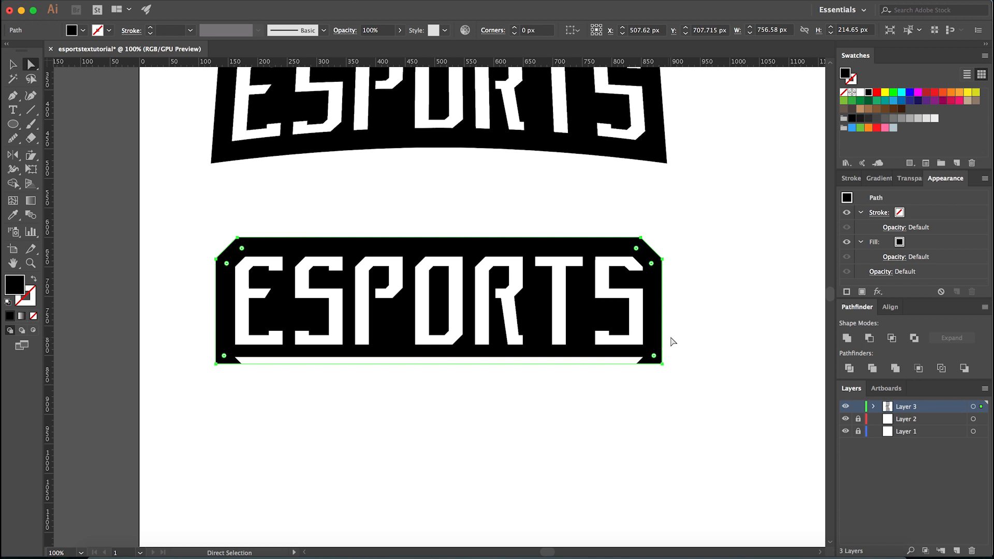
{"action": "left_click", "coordinate": [698, 290]}
{"action": "left_click", "coordinate": [661, 290]}
{"action": "scroll", "coordinate": [491, 424], "scroll_direction": "down", "scroll_amount": 2}
{"action": "scroll", "coordinate": [393, 398], "scroll_direction": "up", "scroll_amount": 2}
{"action": "left_click", "coordinate": [365, 435]}
- Show the guides and add horizontal guides along the white letters' top edge and the banner's top edge
{"action": "scroll", "coordinate": [342, 310], "scroll_direction": "up", "scroll_amount": 2}
{"action": "key", "text": "super+semicolon"}
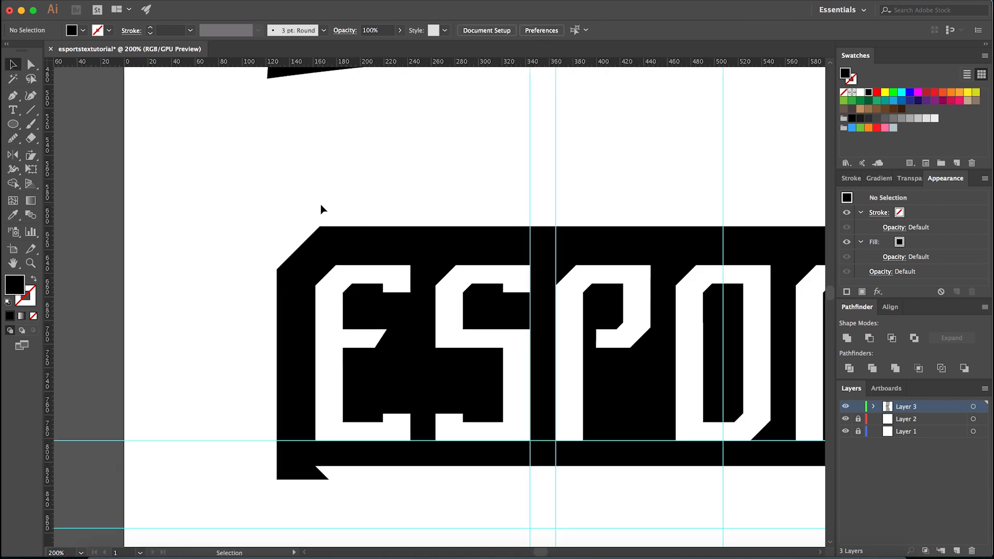
{"action": "scroll", "coordinate": [321, 209], "scroll_direction": "up", "scroll_amount": 2}
{"action": "left_click_drag", "start_coordinate": [346, 62], "coordinate": [340, 347]}
{"action": "left_click_drag", "start_coordinate": [314, 63], "coordinate": [306, 269]}
{"action": "scroll", "coordinate": [323, 254], "scroll_direction": "down", "scroll_amount": 2}
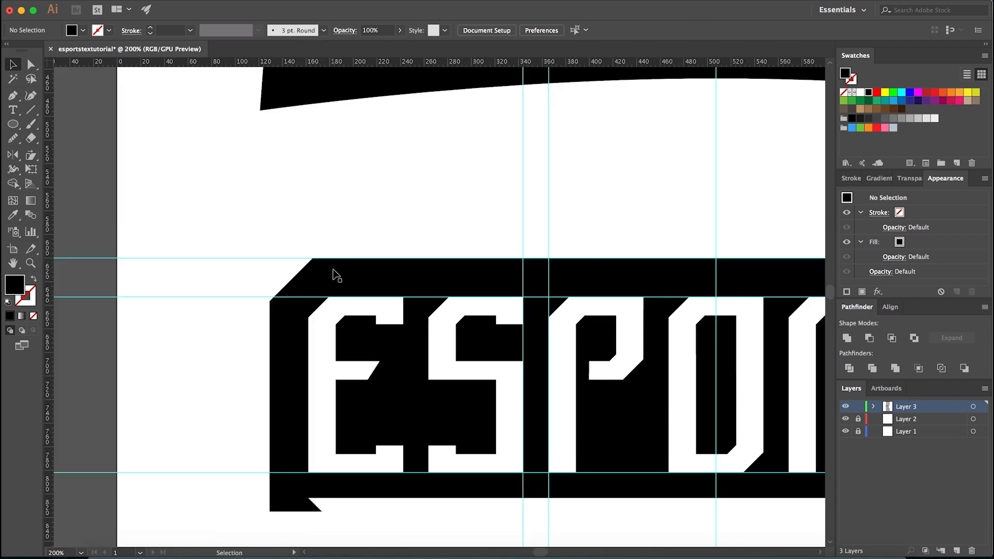
- Delete the straight banner's black background shape
{"action": "scroll", "coordinate": [333, 269], "scroll_direction": "down", "scroll_amount": 2}
{"action": "left_click", "coordinate": [333, 270]}
{"action": "key", "text": "Delete"}
- Fill the white ESPORTS letters and the bar beneath them with the pink swatch and group them
{"action": "left_click_drag", "start_coordinate": [313, 267], "coordinate": [700, 422]}
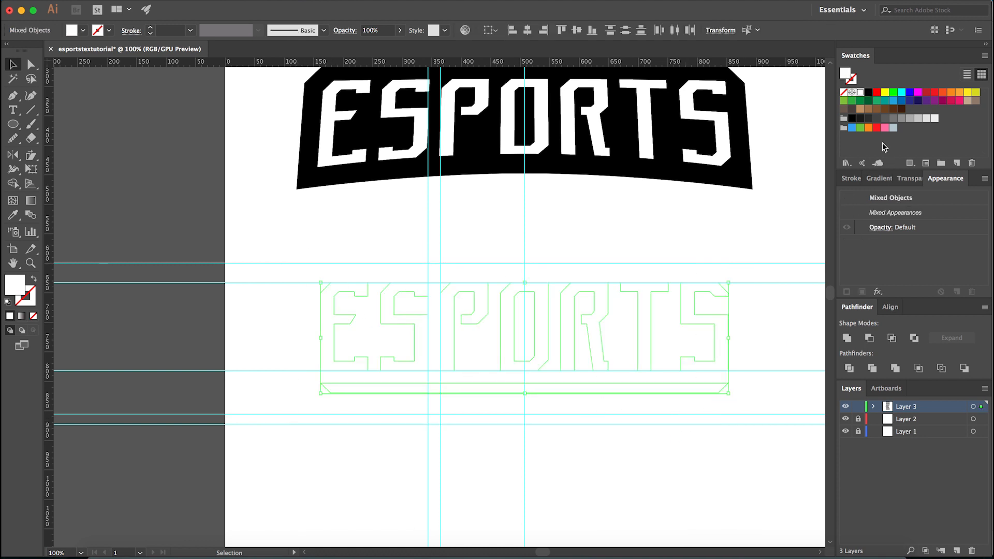
{"action": "left_click", "coordinate": [886, 127]}
{"action": "key", "text": "super+g"}
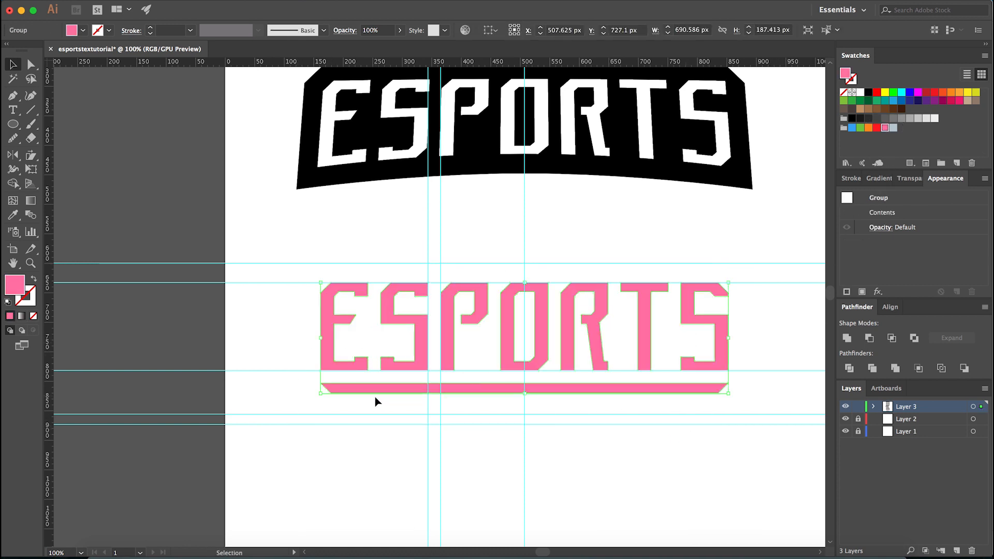
- Start Offset Path on the pink letters and bar group, with mitered joins and a 15 px offset preview
{"action": "scroll", "coordinate": [375, 397], "scroll_direction": "up", "scroll_amount": 1}
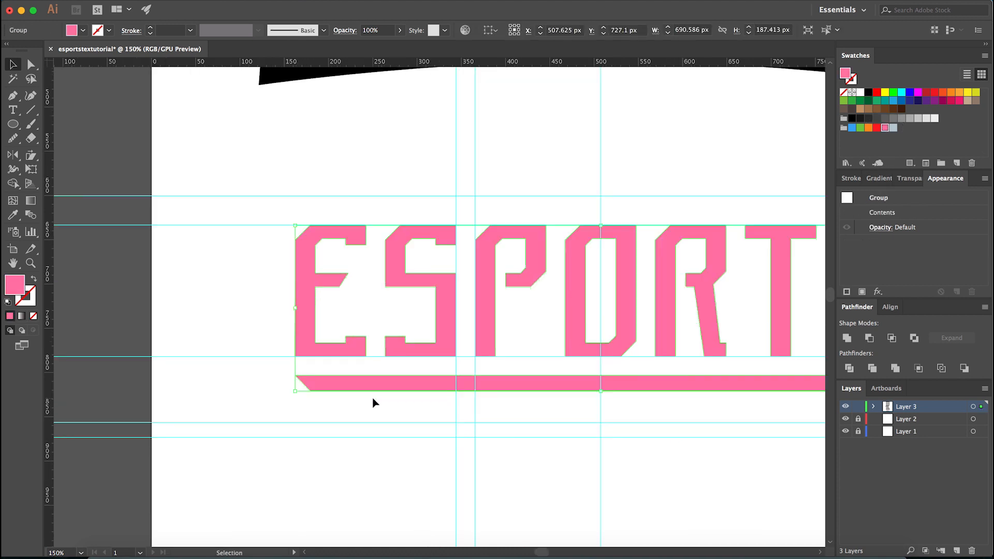
{"action": "left_click", "coordinate": [138, 1]}
{"action": "mouse_move", "coordinate": [205, 248]}
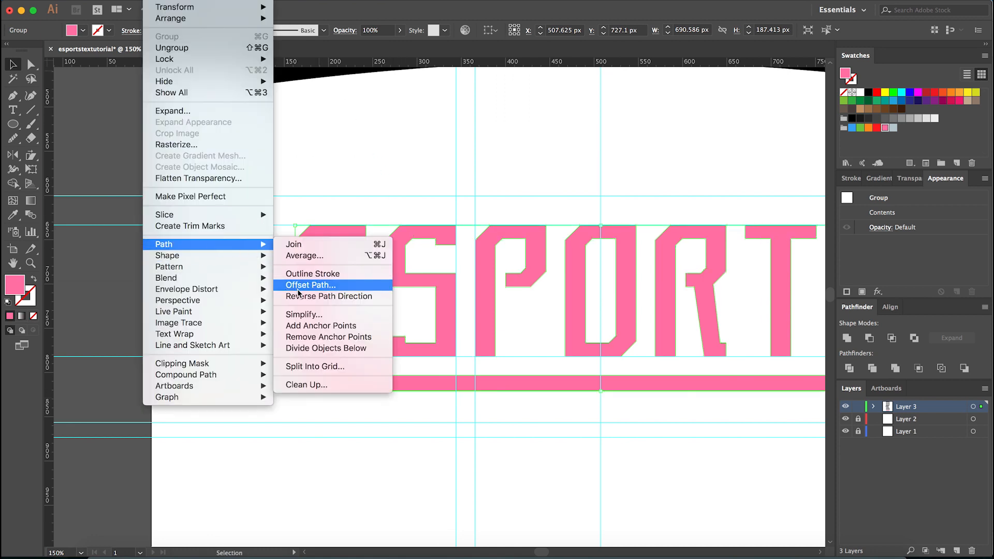
{"action": "left_click", "coordinate": [313, 229]}
{"action": "scroll", "coordinate": [317, 208], "scroll_direction": "up", "scroll_amount": 5}
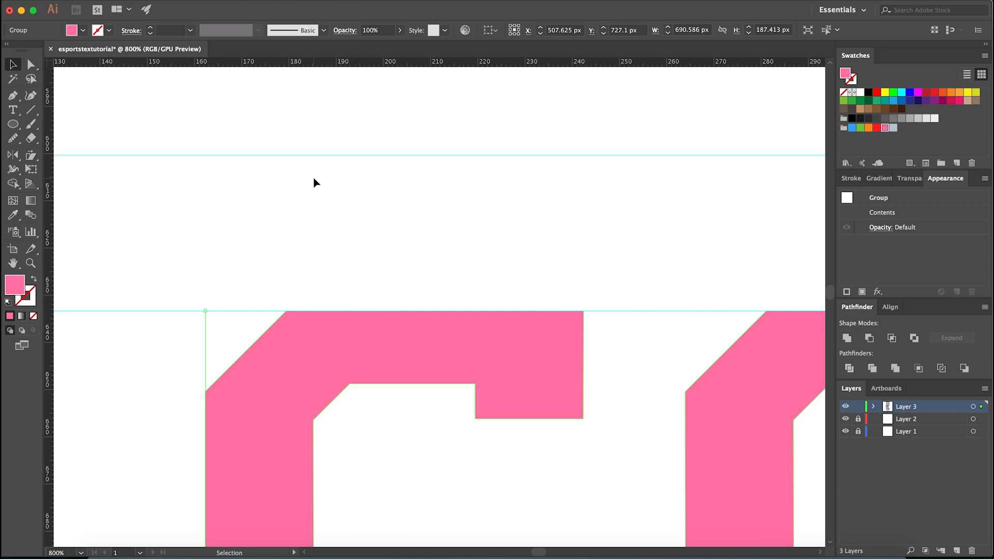
{"action": "left_click", "coordinate": [147, 2]}
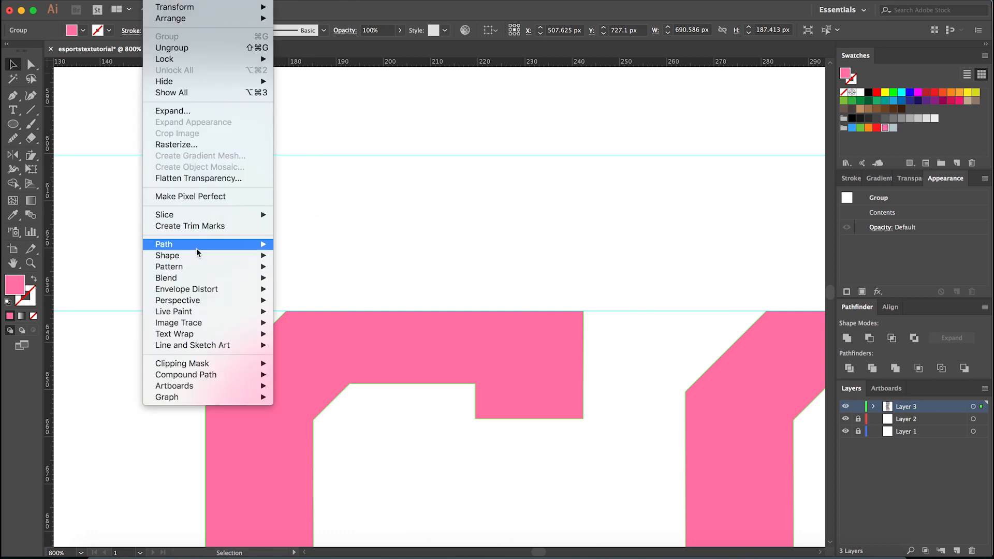
{"action": "mouse_move", "coordinate": [253, 248]}
{"action": "left_click", "coordinate": [311, 285]}
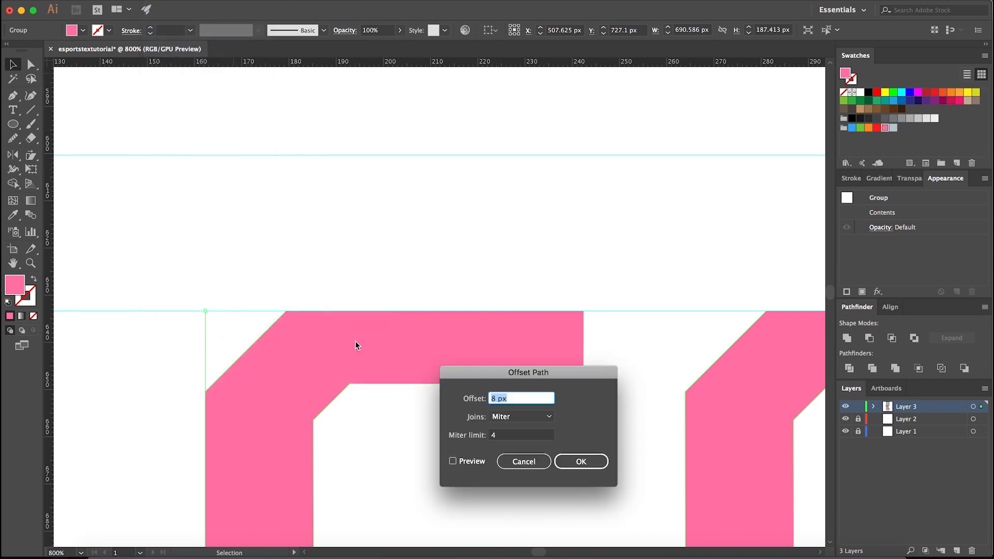
{"action": "type", "text": "15"}
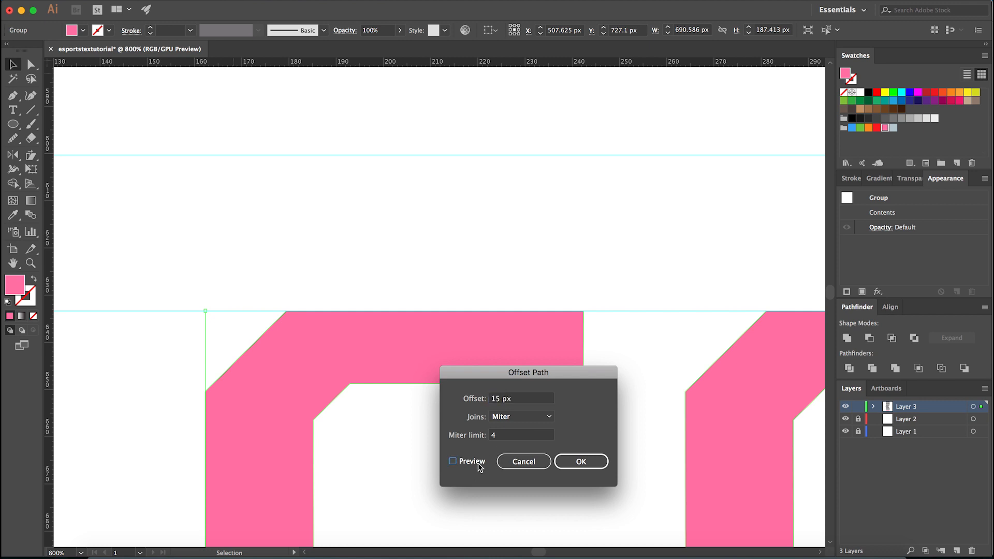
{"action": "left_click", "coordinate": [477, 465]}
- Preview offsets of 25, 35 and 32 px, comparing the outline with the upper horizontal guide
{"action": "left_click", "coordinate": [521, 403]}
{"action": "type", "text": "25"}
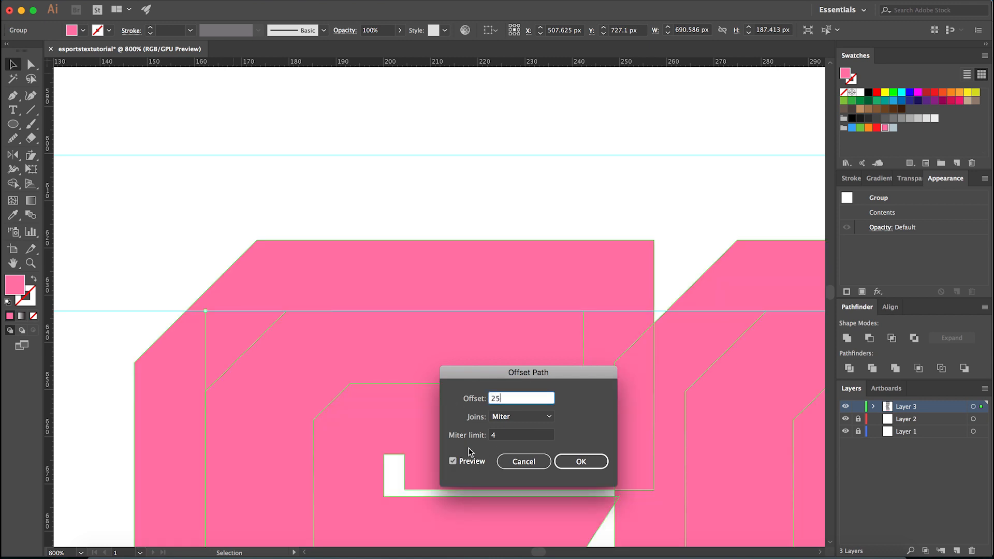
{"action": "left_click", "coordinate": [464, 465]}
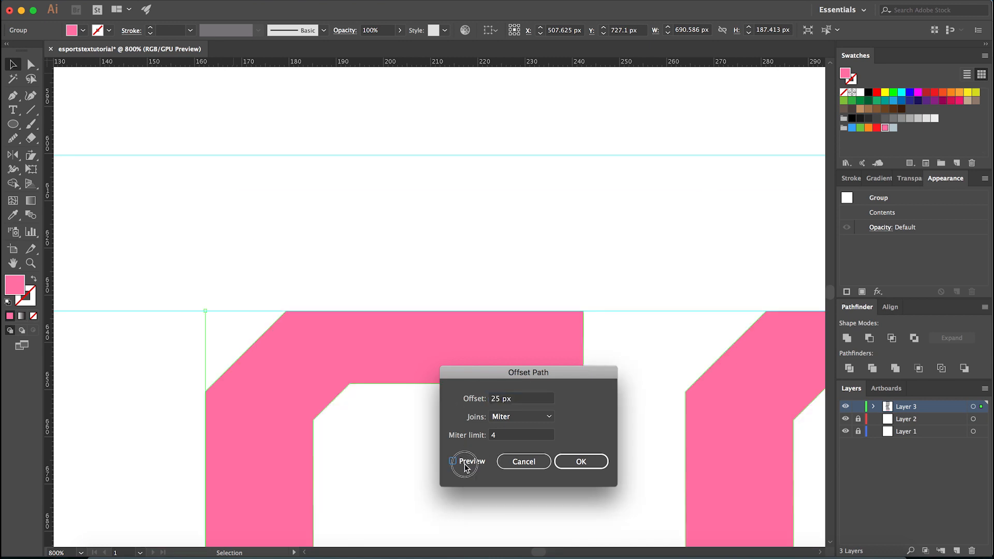
{"action": "left_click", "coordinate": [465, 465]}
{"action": "left_click_drag", "start_coordinate": [516, 402], "coordinate": [438, 405]}
{"action": "type", "text": "35"}
{"action": "left_click", "coordinate": [479, 461]}
{"action": "left_click", "coordinate": [479, 461]}
{"action": "left_click_drag", "start_coordinate": [516, 402], "coordinate": [448, 409]}
{"action": "type", "text": "25"}
{"action": "left_click", "coordinate": [473, 461]}
{"action": "left_click", "coordinate": [473, 461]}
{"action": "type", "text": "32"}
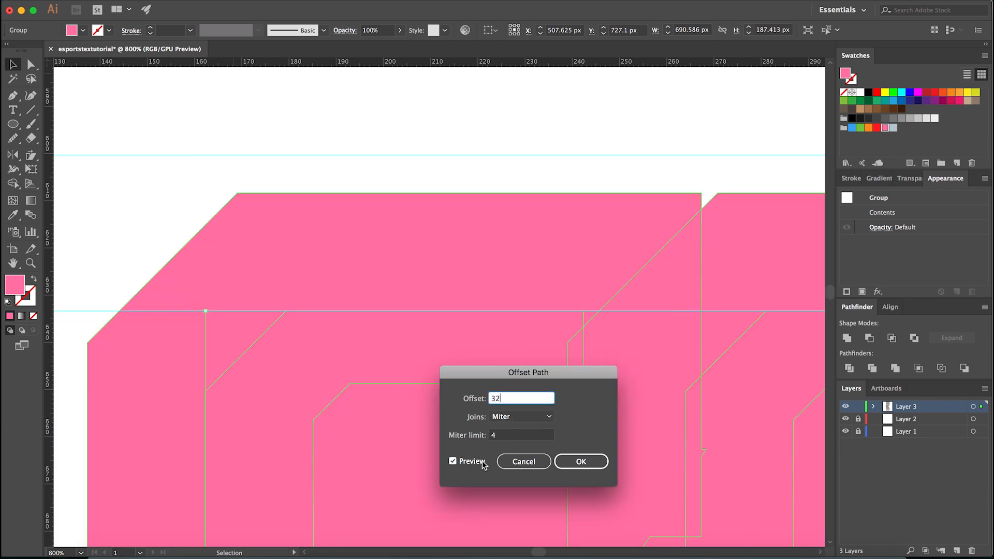
{"action": "left_click", "coordinate": [476, 462]}
{"action": "left_click", "coordinate": [477, 463]}
- Try a 34 px offset and apply the path offset at 33 px, reaching the upper guide
{"action": "left_click_drag", "start_coordinate": [516, 402], "coordinate": [473, 404]}
{"action": "type", "text": "34"}
{"action": "left_click_drag", "start_coordinate": [515, 403], "coordinate": [473, 405]}
{"action": "type", "text": "33"}
{"action": "left_click", "coordinate": [473, 463]}
{"action": "left_click", "coordinate": [472, 463]}
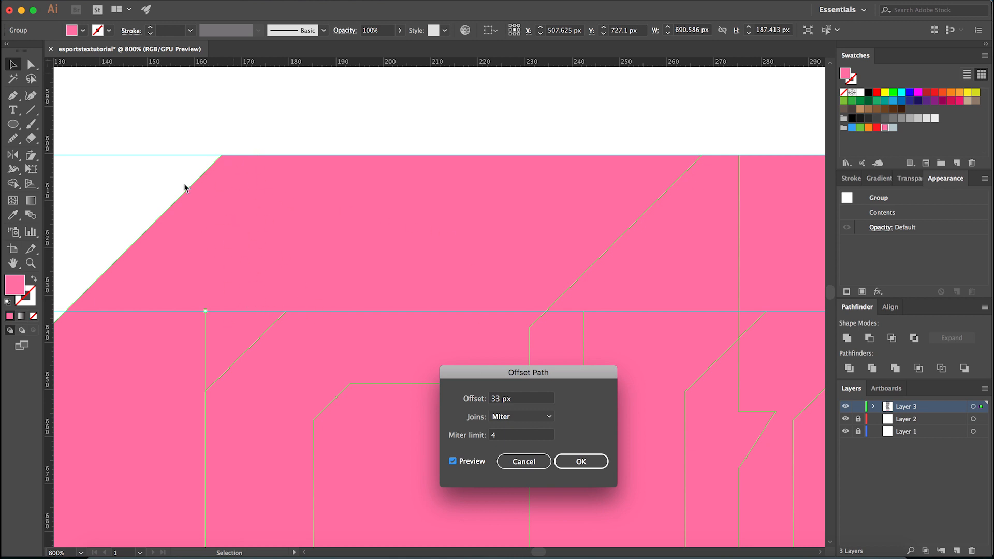
{"action": "left_click", "coordinate": [575, 458]}
- Unite the overlapping offset shapes into one outline around the letters and bar
{"action": "scroll", "coordinate": [413, 313], "scroll_direction": "down", "scroll_amount": 7}
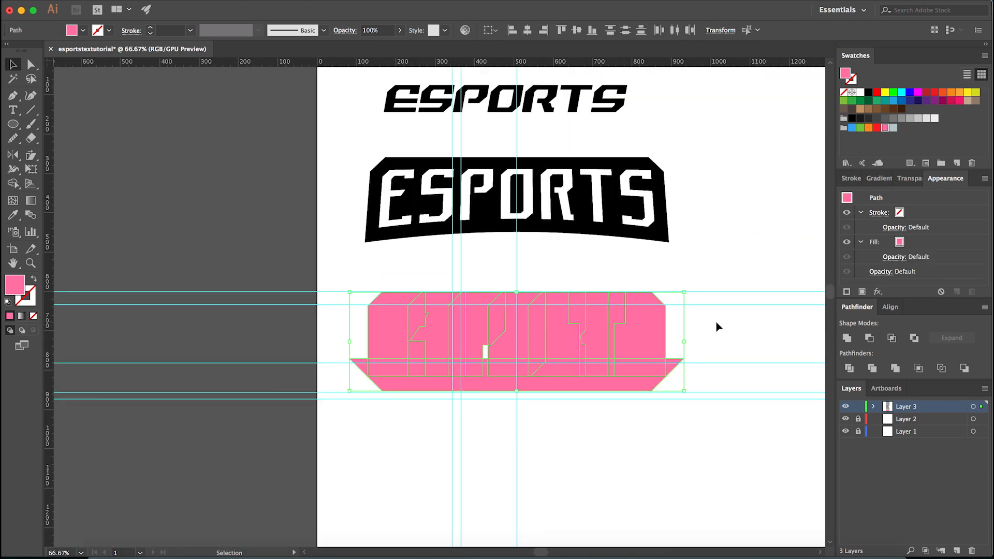
{"action": "scroll", "coordinate": [702, 369], "scroll_direction": "up", "scroll_amount": 1}
{"action": "scroll", "coordinate": [644, 399], "scroll_direction": "up", "scroll_amount": 1}
{"action": "scroll", "coordinate": [675, 379], "scroll_direction": "down", "scroll_amount": 1}
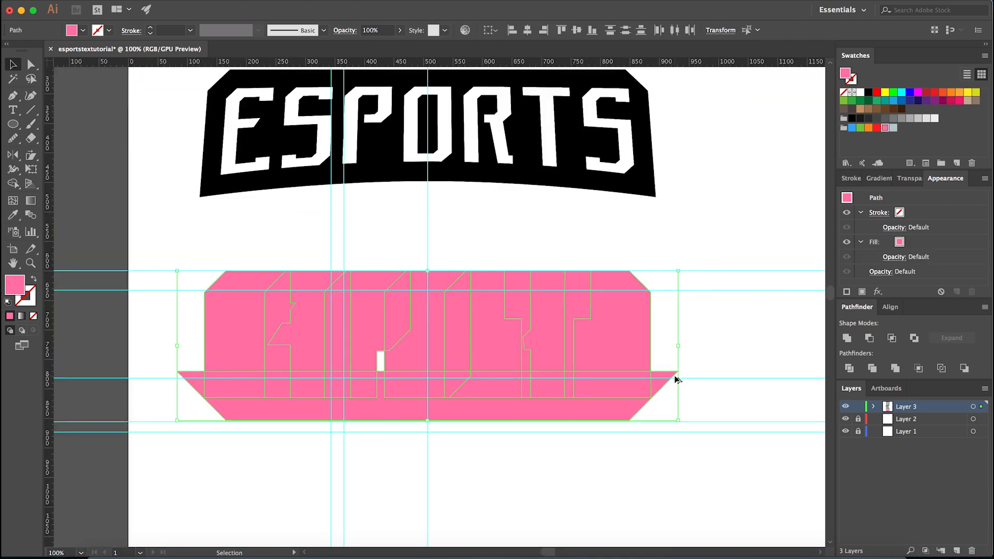
{"action": "left_click", "coordinate": [846, 339]}
- Ungroup the artwork and regroup only the letters and bar, apart from the united outline
{"action": "left_click", "coordinate": [715, 340]}
{"action": "left_click", "coordinate": [648, 333]}
{"action": "right_click", "coordinate": [675, 325]}
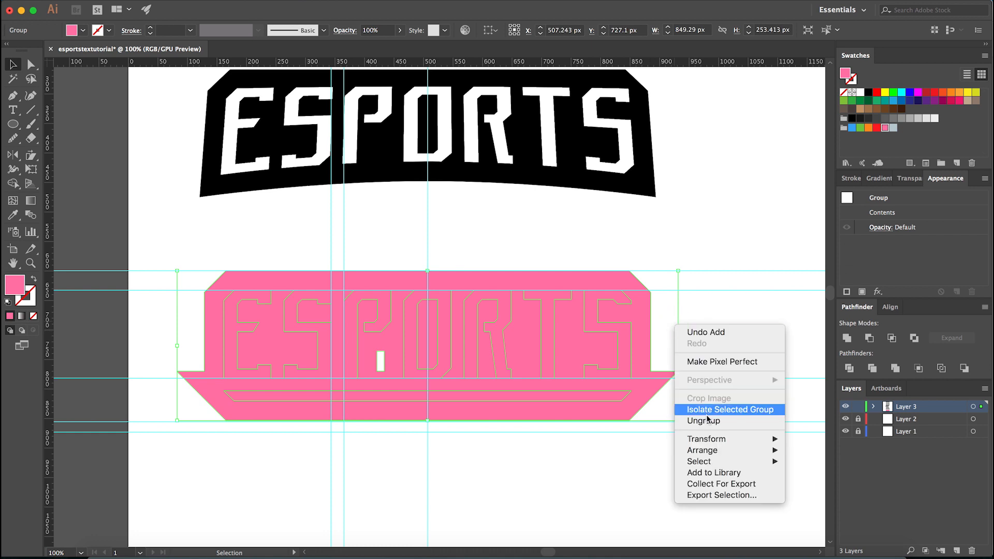
{"action": "left_click", "coordinate": [684, 419]}
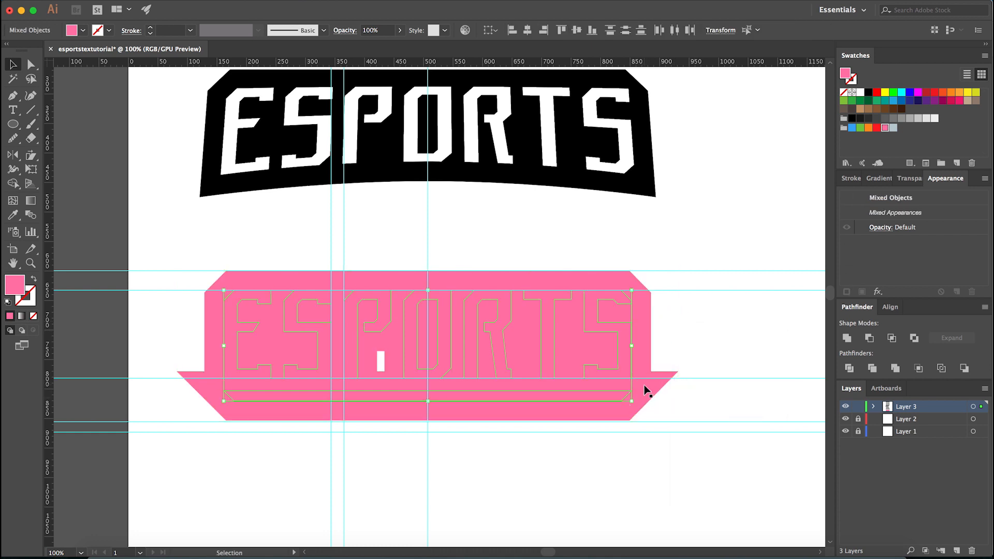
{"action": "scroll", "coordinate": [647, 392], "scroll_direction": "up", "scroll_amount": 2}
{"action": "key", "text": "super+g"}
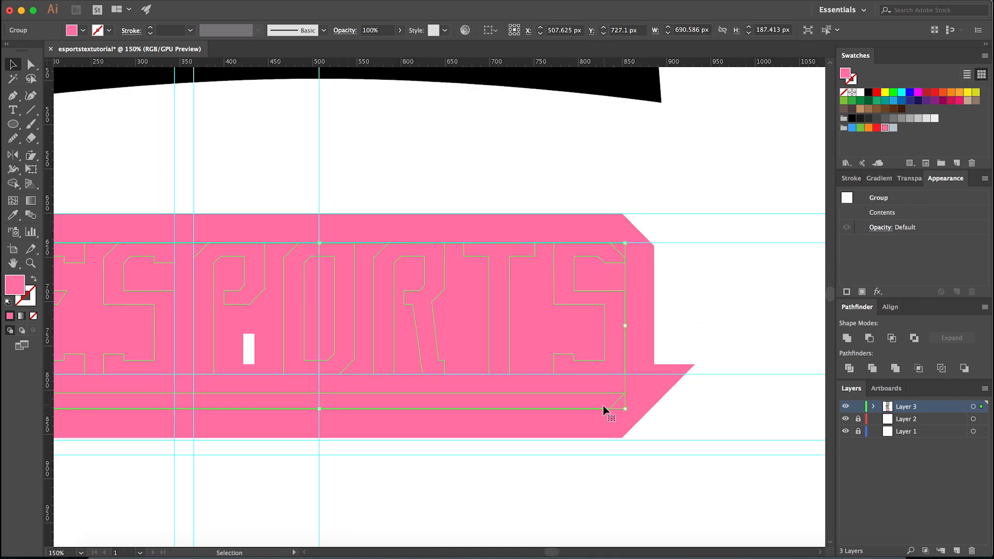
- Recolour the letters and bar group white by sampling the blank artboard, and hide the guides
{"action": "scroll", "coordinate": [605, 404], "scroll_direction": "down", "scroll_amount": 2}
{"action": "key", "text": "i"}
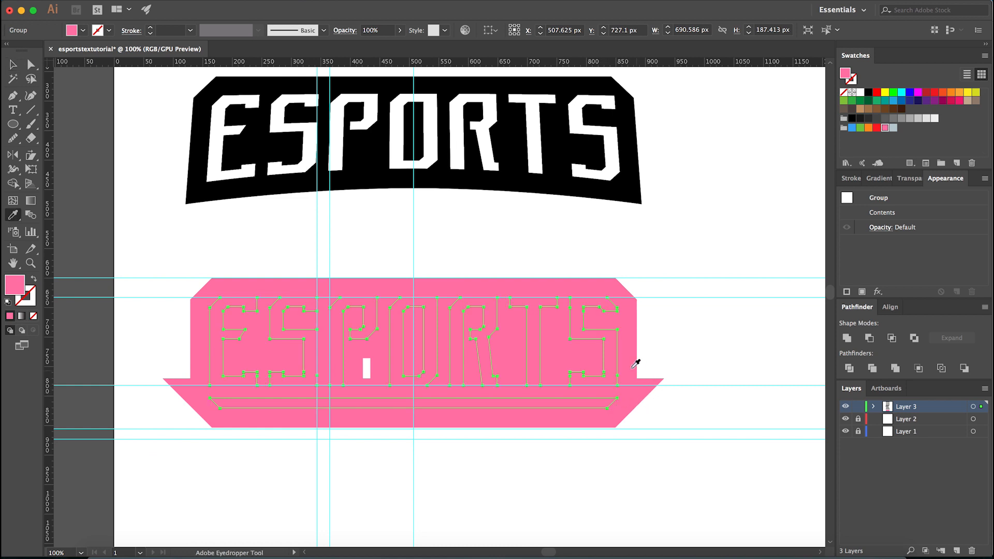
{"action": "left_click", "coordinate": [672, 337]}
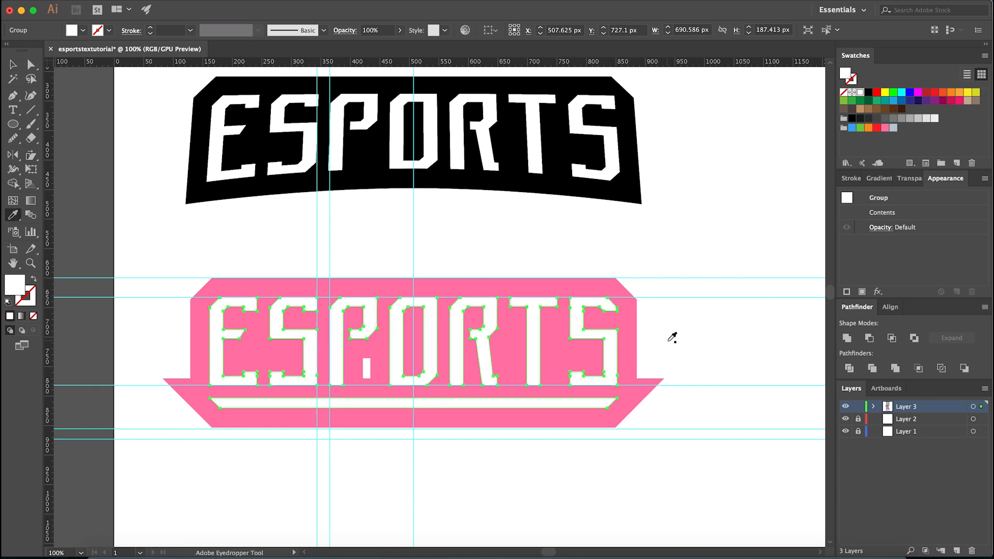
{"action": "key", "text": "v"}
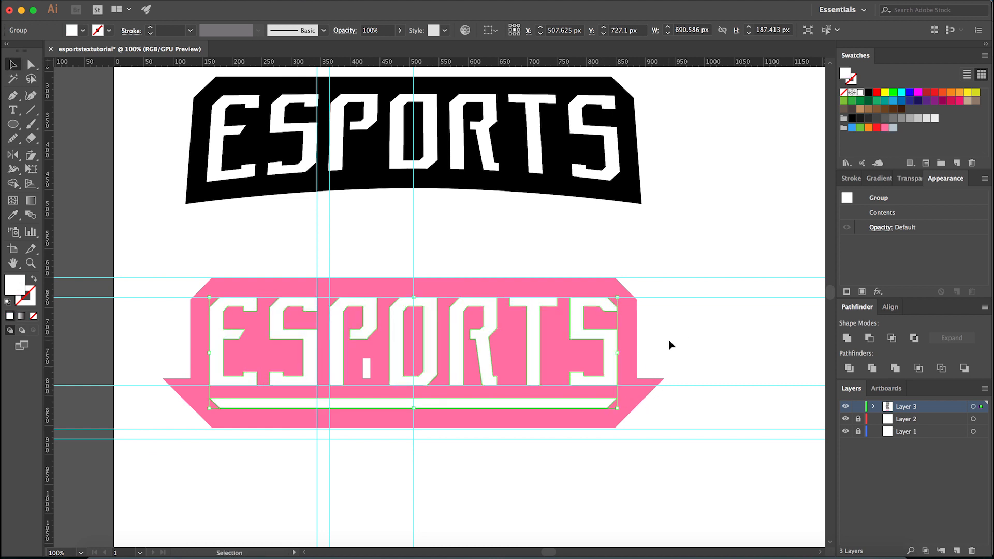
{"action": "left_click", "coordinate": [672, 345]}
{"action": "key", "text": "super+semicolon"}
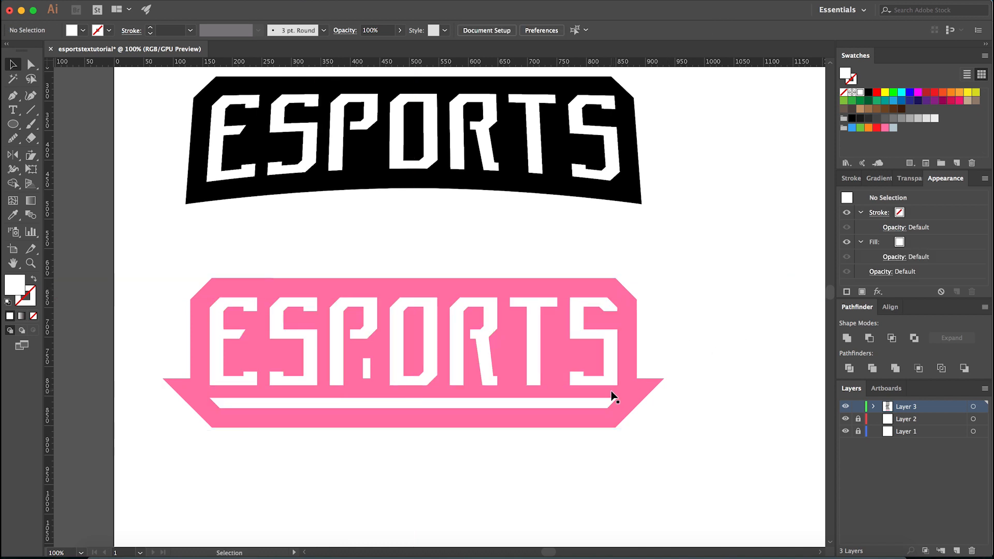
- Recolour the pink outline shape black by sampling the arched banner above it
{"action": "scroll", "coordinate": [613, 391], "scroll_direction": "up", "scroll_amount": 1}
{"action": "key", "text": "a"}
{"action": "left_click", "coordinate": [630, 392]}
{"action": "key", "text": "i"}
{"action": "left_click", "coordinate": [644, 88]}
{"action": "key", "text": "a"}
{"action": "left_click", "coordinate": [680, 253]}
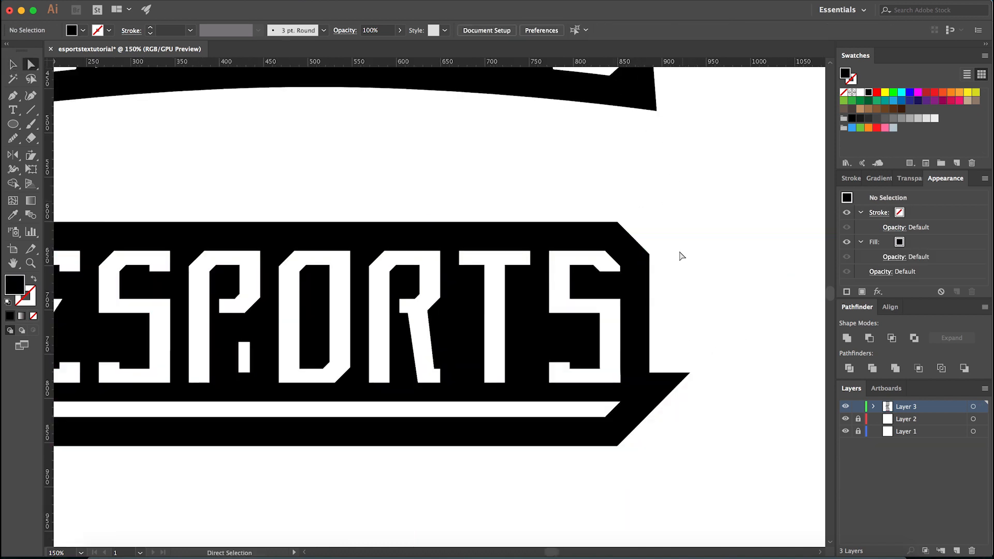
- Try moving the white bar up onto the foot of the letters, and undo the move
{"action": "scroll", "coordinate": [650, 394], "scroll_direction": "down", "scroll_amount": 2}
{"action": "scroll", "coordinate": [654, 399], "scroll_direction": "up", "scroll_amount": 3}
{"action": "left_click", "coordinate": [664, 375], "text": "alt"}
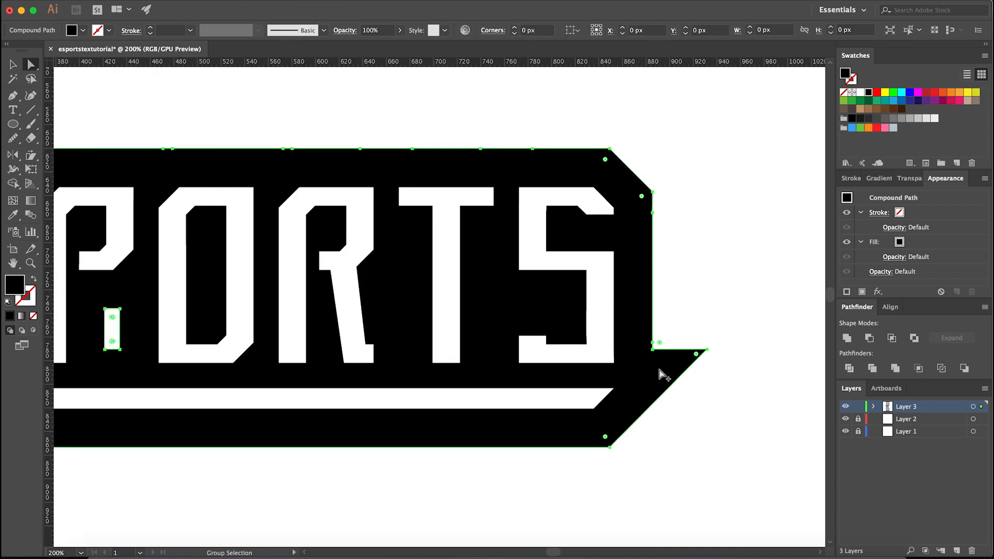
{"action": "scroll", "coordinate": [664, 374], "scroll_direction": "up", "scroll_amount": 2}
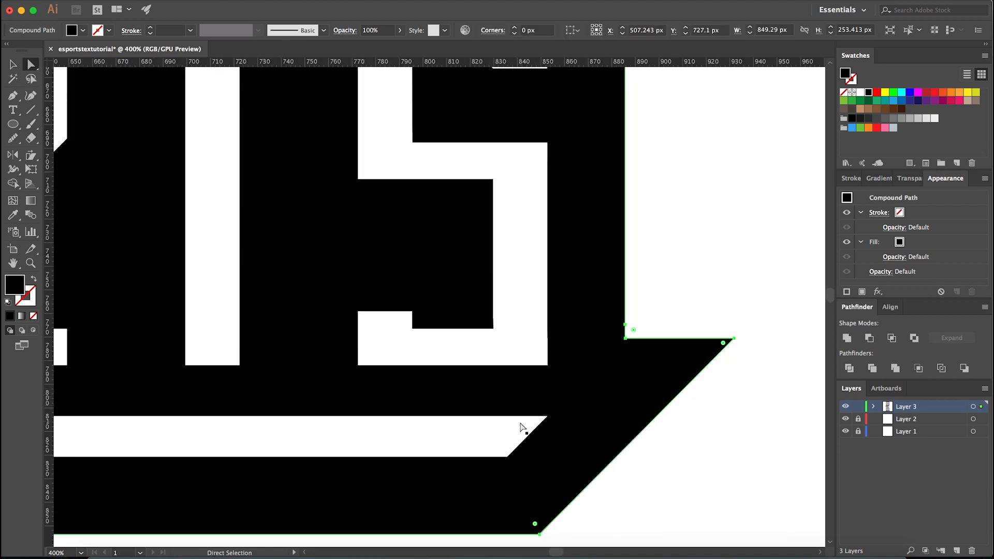
{"action": "left_click", "coordinate": [495, 430]}
{"action": "left_click_drag", "start_coordinate": [493, 430], "coordinate": [494, 357]}
{"action": "key", "text": "super+z"}
- Try the bar over the foot of the final S with a blue fill to compare their right ends, and undo both changes
{"action": "left_click", "coordinate": [670, 280]}
{"action": "scroll", "coordinate": [539, 398], "scroll_direction": "up", "scroll_amount": 2}
{"action": "left_click_drag", "start_coordinate": [520, 432], "coordinate": [507, 285]}
{"action": "left_click", "coordinate": [852, 128]}
{"action": "left_click", "coordinate": [626, 289]}
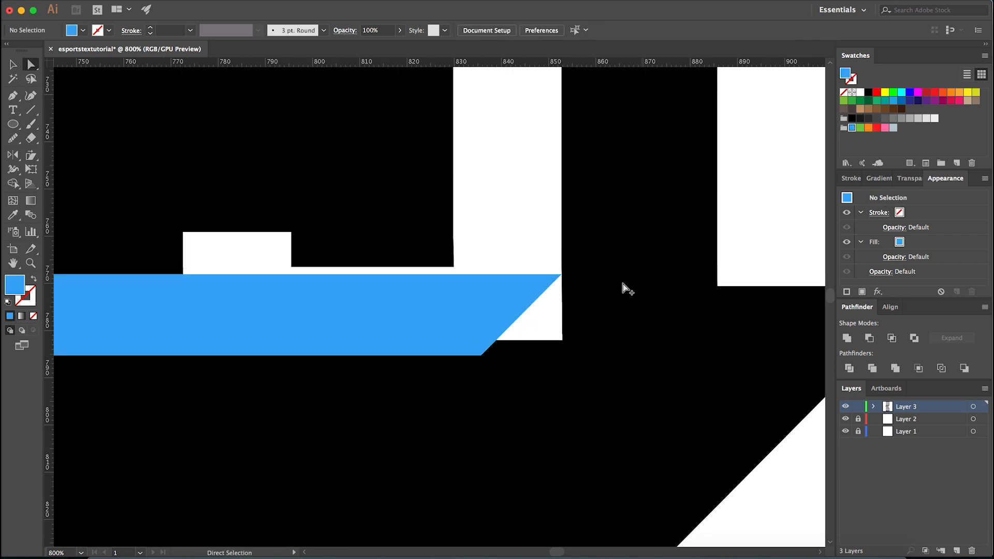
{"action": "scroll", "coordinate": [559, 276], "scroll_direction": "up", "scroll_amount": 10}
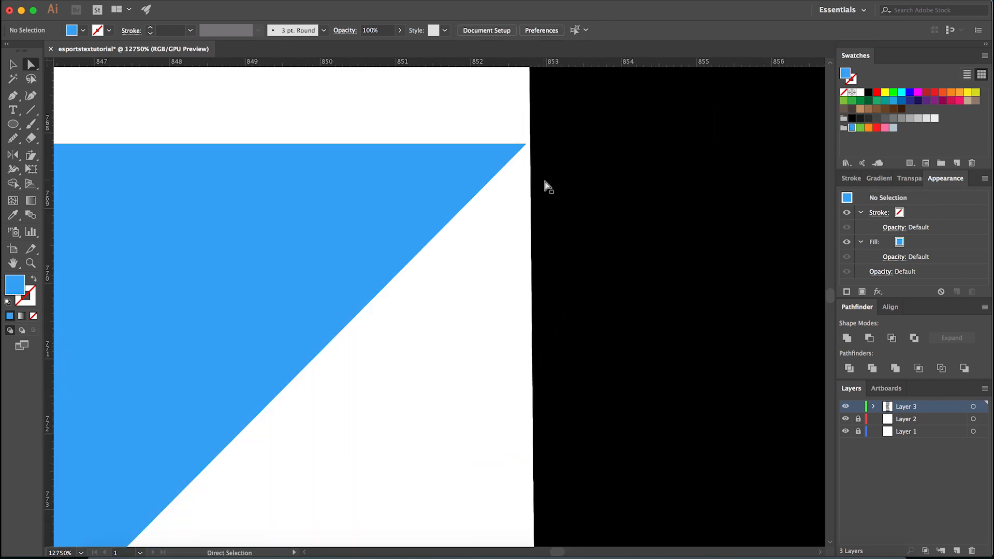
{"action": "key", "text": "super+z"}
{"action": "scroll", "coordinate": [547, 197], "scroll_direction": "down", "scroll_amount": 10}
{"action": "key", "text": "super+z"}
{"action": "left_click", "coordinate": [645, 334]}
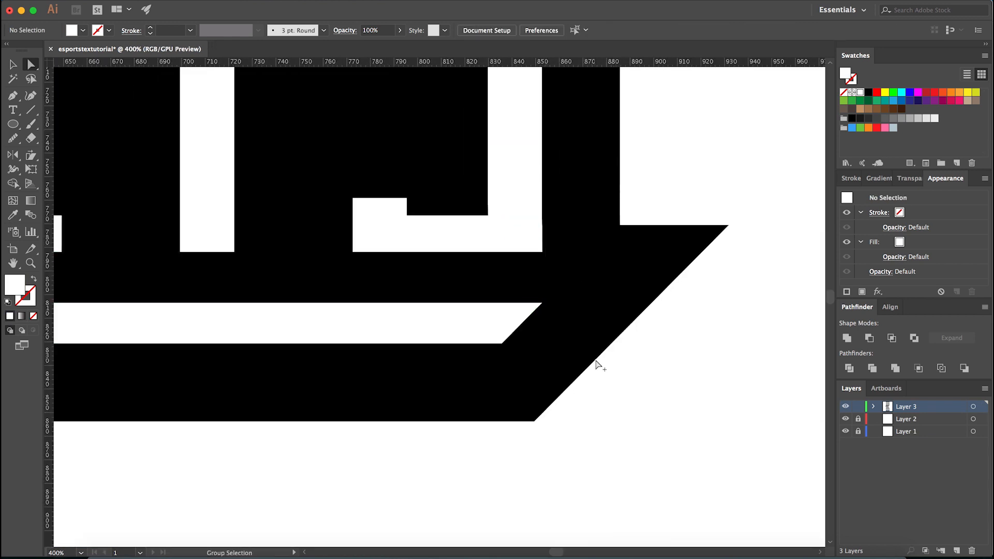
{"action": "scroll", "coordinate": [595, 361], "scroll_direction": "down", "scroll_amount": 1}
{"action": "left_click", "coordinate": [619, 302]}
{"action": "left_click", "coordinate": [593, 398]}
{"action": "scroll", "coordinate": [622, 299], "scroll_direction": "down", "scroll_amount": 2}
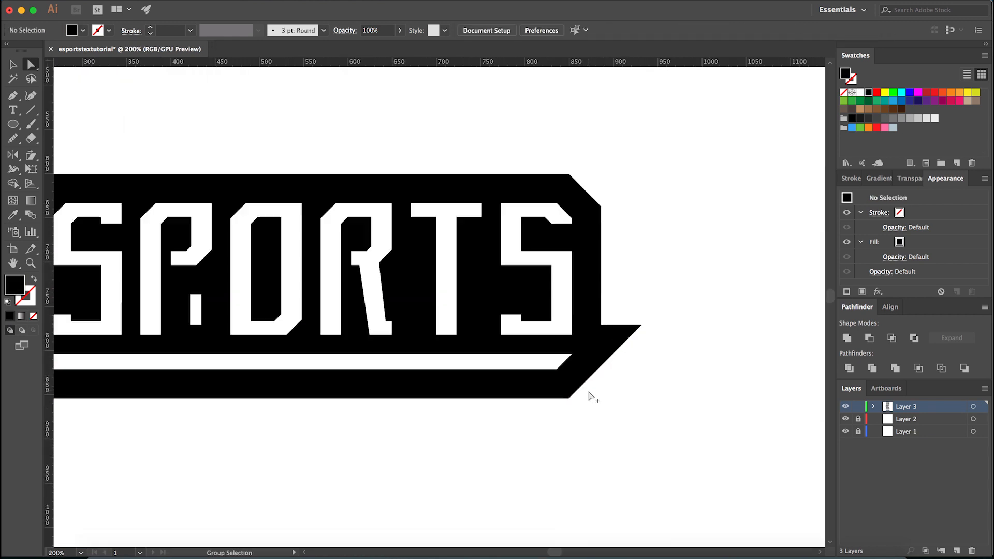
- Draw a closed four-sided Pen shape flush with the banner's right edge, covering the pointed tip and extending below the banner
{"action": "scroll", "coordinate": [623, 299], "scroll_direction": "up", "scroll_amount": 1}
{"action": "key", "text": "p"}
{"action": "left_click", "coordinate": [594, 178]}
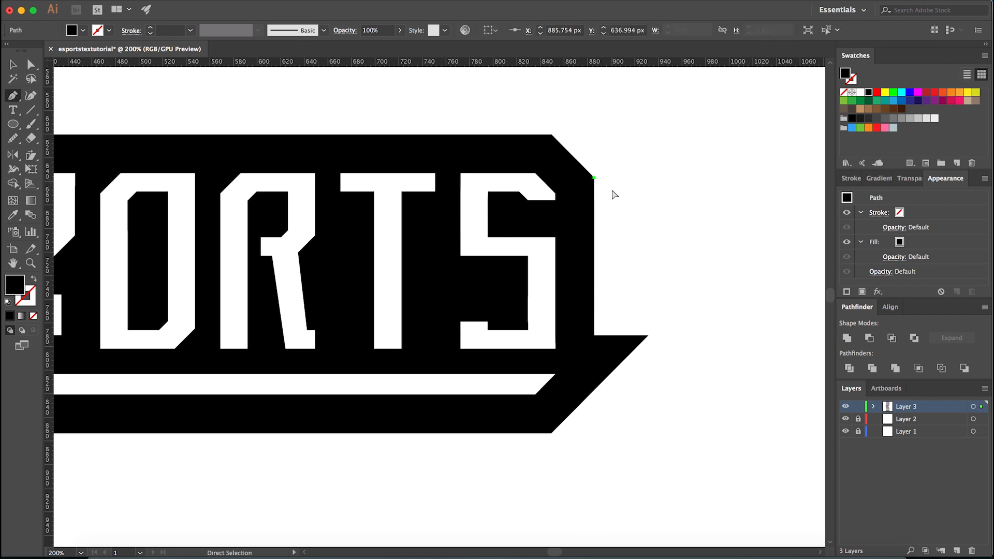
{"action": "left_click", "coordinate": [606, 187], "text": "super"}
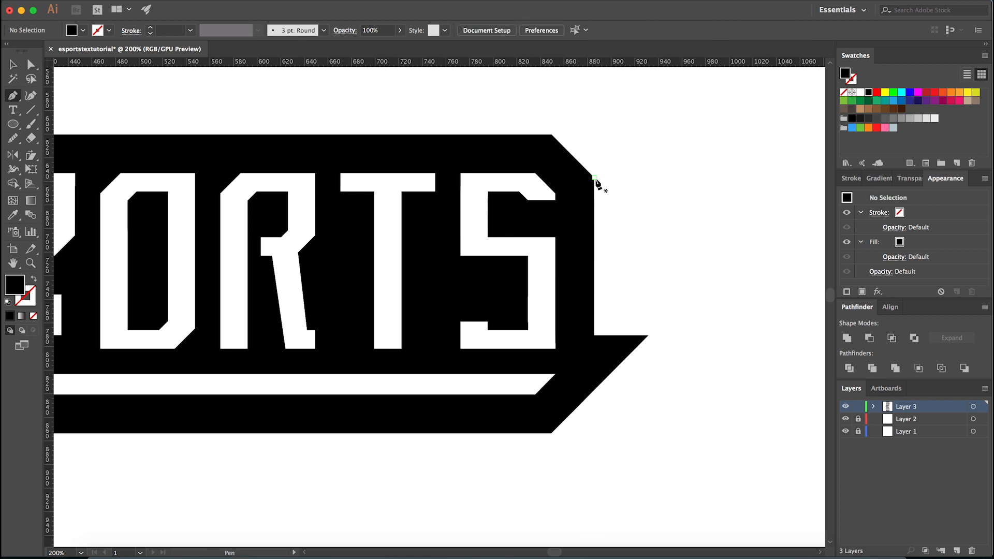
{"action": "left_click", "coordinate": [594, 178]}
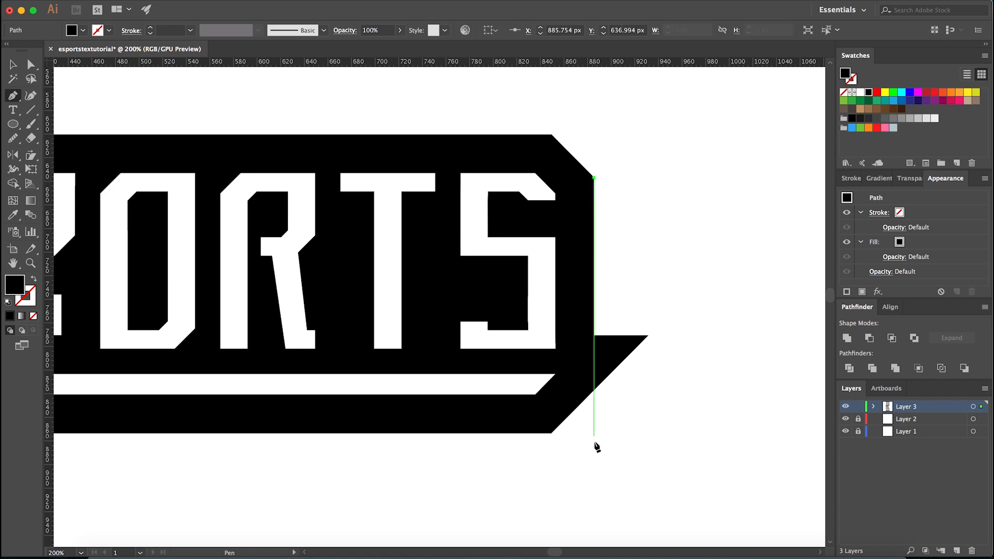
{"action": "left_click", "coordinate": [594, 490]}
{"action": "left_click", "coordinate": [781, 490]}
{"action": "left_click", "coordinate": [780, 169]}
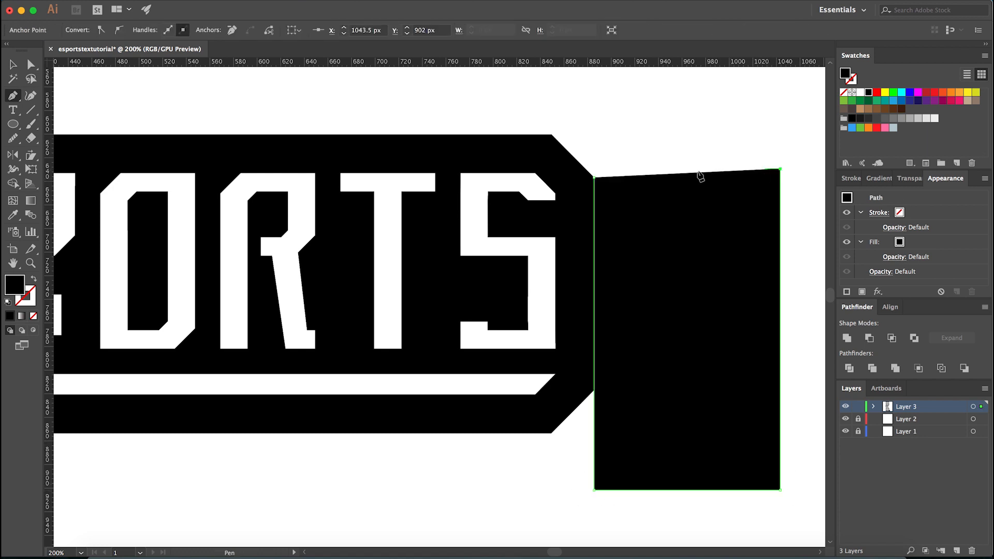
{"action": "left_click", "coordinate": [594, 178]}
- Cut the right pointed tip off the banner outline with Shape Builder, removing the drawn cutting shape as well
{"action": "key", "text": "a"}
{"action": "left_click", "coordinate": [620, 170]}
{"action": "left_click", "coordinate": [610, 199]}
{"action": "left_click", "coordinate": [578, 209], "text": "shift"}
{"action": "key", "text": "v"}
{"action": "left_click", "coordinate": [622, 150]}
{"action": "left_click", "coordinate": [580, 181]}
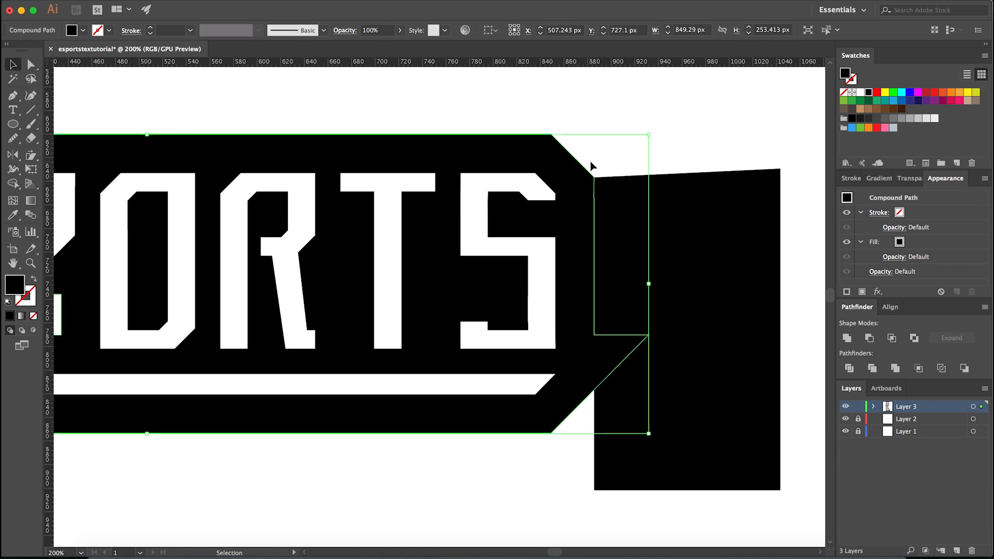
{"action": "left_click", "coordinate": [639, 210], "text": "shift"}
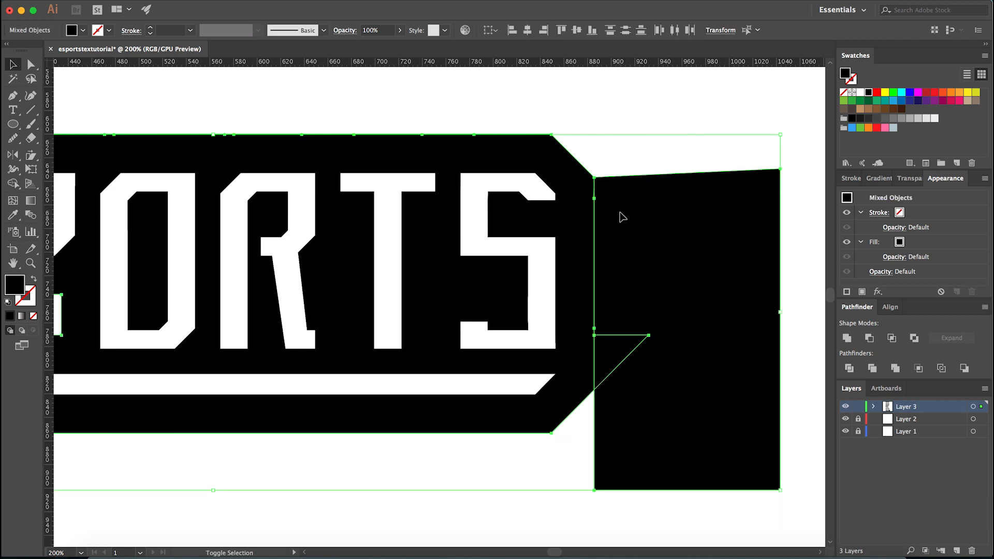
{"action": "key", "text": "shift+m"}
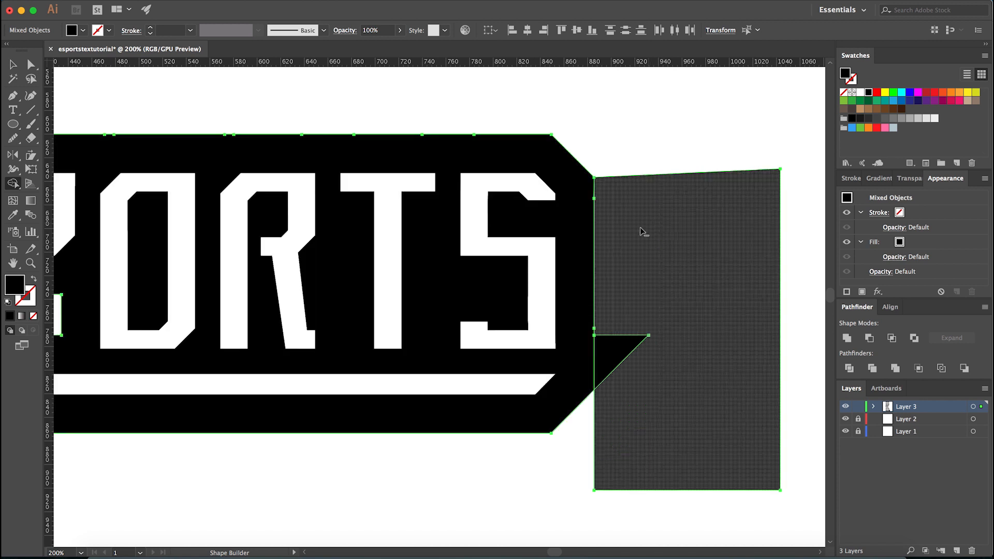
{"action": "left_click_drag", "start_coordinate": [630, 254], "coordinate": [622, 389]}
{"action": "key", "text": "a"}
{"action": "left_click", "coordinate": [623, 368]}
{"action": "left_click", "coordinate": [595, 350]}
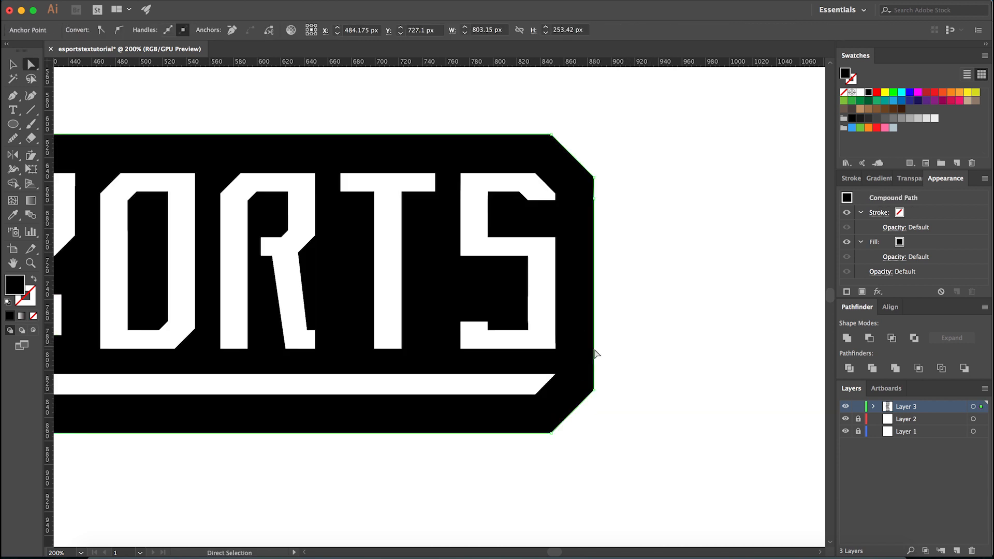
{"action": "left_click", "coordinate": [584, 340]}
{"action": "scroll", "coordinate": [626, 366], "scroll_direction": "down", "scroll_amount": 2}
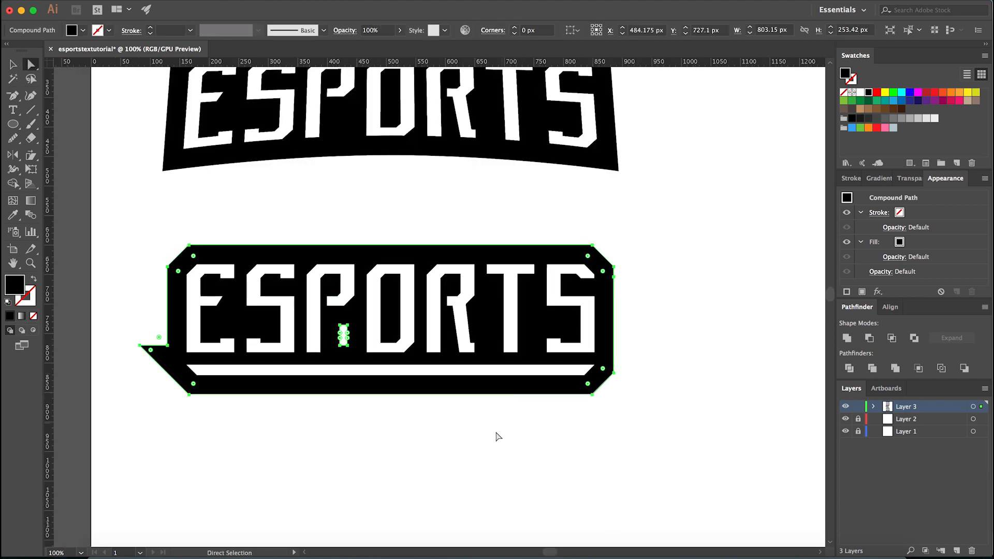
- Show the guides and remove the small stray hole beneath the P's bowl by deleting its lower anchor points
{"action": "key", "text": "super+semicolon"}
{"action": "key", "text": "minus"}
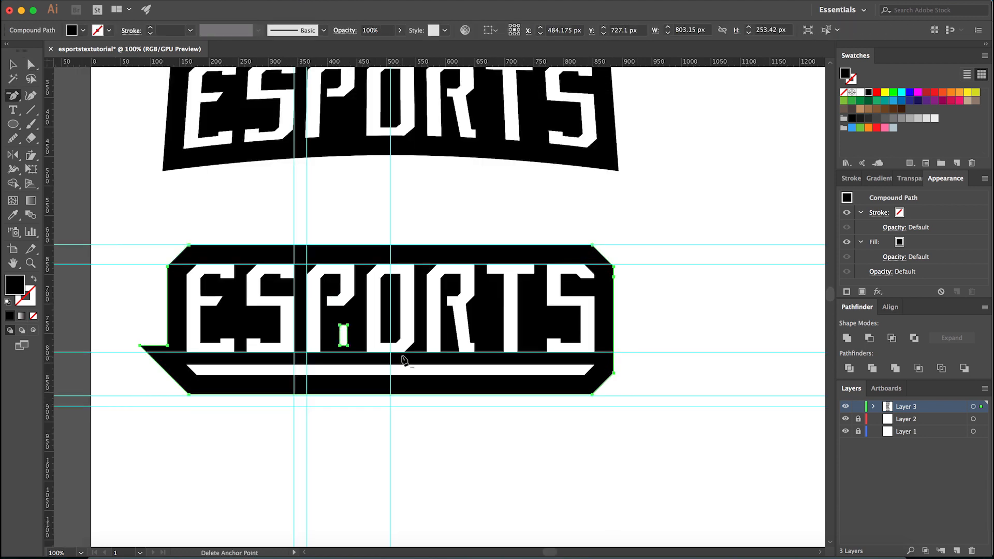
{"action": "left_click", "coordinate": [347, 345]}
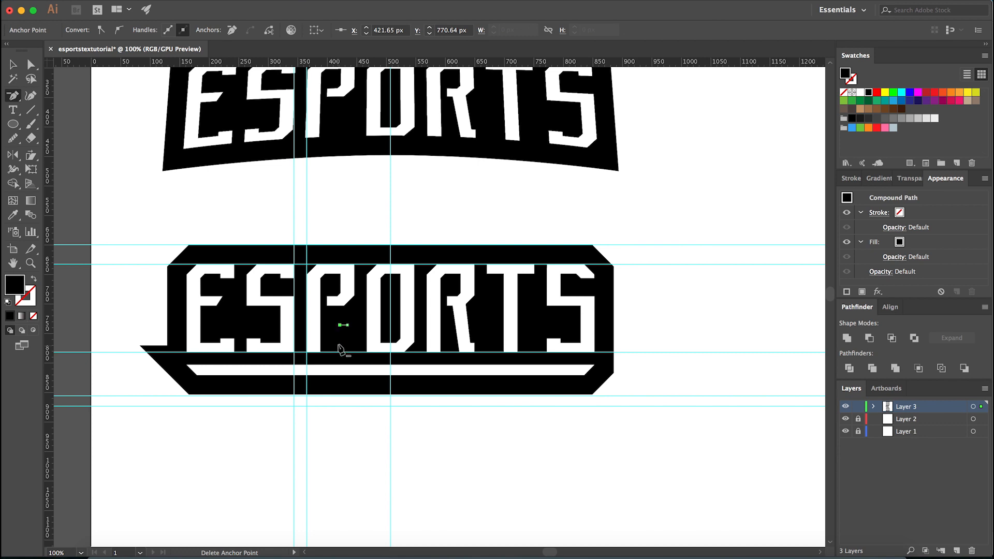
{"action": "key", "text": "super+shift+a"}
{"action": "key", "text": "a"}
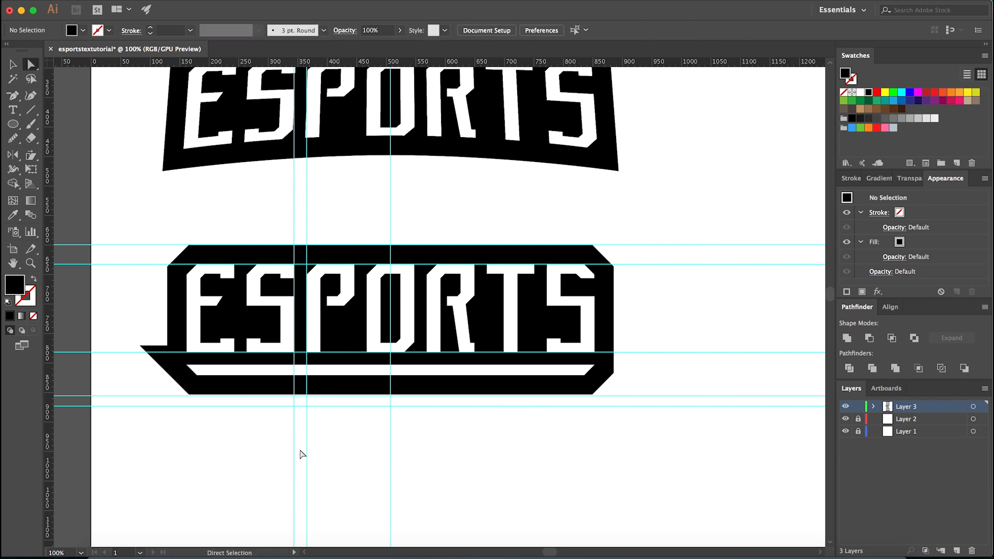
- Draw a closed four-sided Pen shape flush with the banner's left edge, covering the pointed tip there
{"action": "scroll", "coordinate": [322, 461], "scroll_direction": "left", "scroll_amount": 3}
{"action": "key", "text": "p"}
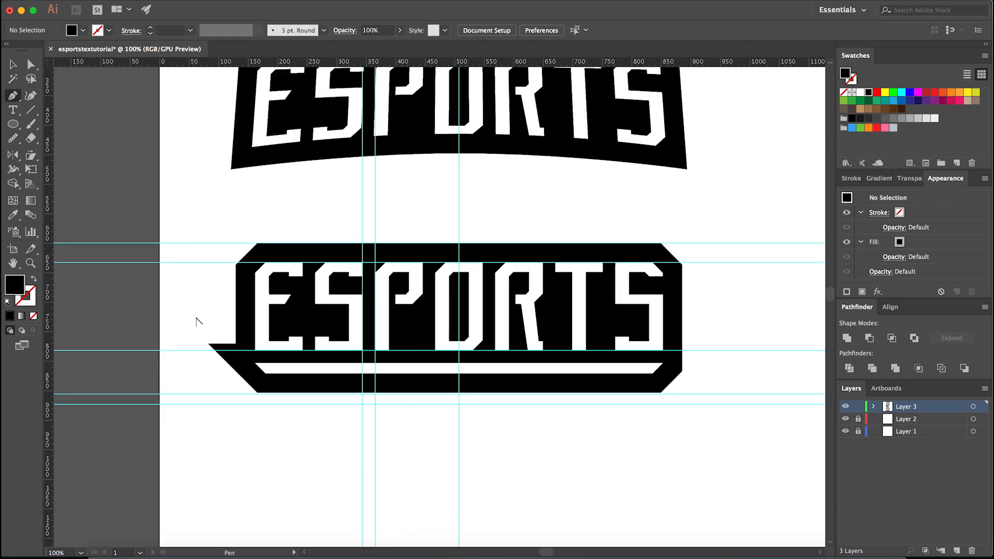
{"action": "scroll", "coordinate": [196, 324], "scroll_direction": "up", "scroll_amount": 1}
{"action": "left_click", "coordinate": [255, 238]}
{"action": "left_click", "coordinate": [160, 415]}
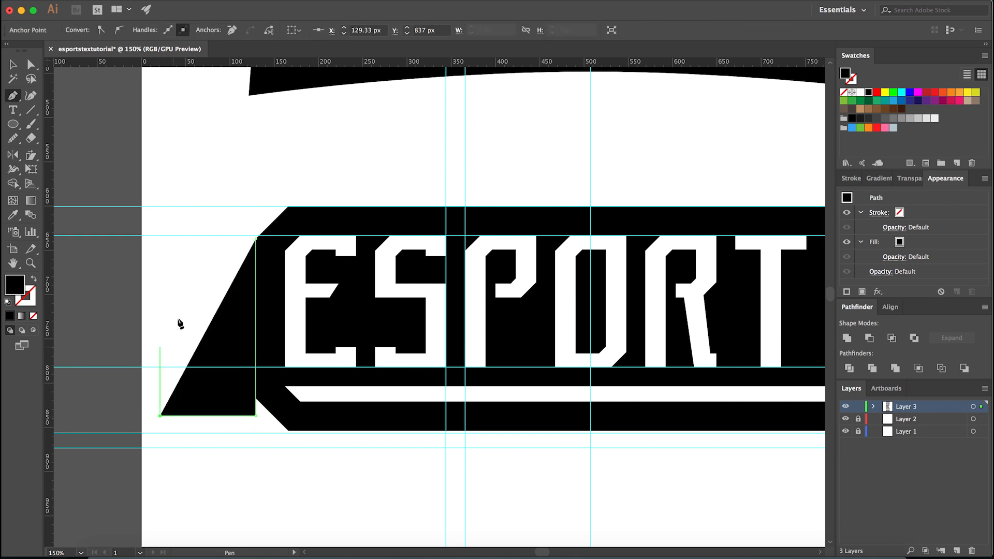
{"action": "left_click", "coordinate": [160, 300]}
{"action": "left_click", "coordinate": [255, 239]}
- Cut the left pointed tip and the drawn cutting shape off the banner with Shape Builder, and hide the guides
{"action": "left_click", "coordinate": [264, 269], "text": "shift+super"}
{"action": "key", "text": "shift+m"}
{"action": "left_click", "coordinate": [227, 365], "text": "alt"}
{"action": "key", "text": "a"}
{"action": "left_click", "coordinate": [230, 444]}
{"action": "scroll", "coordinate": [270, 443], "scroll_direction": "down", "scroll_amount": 2}
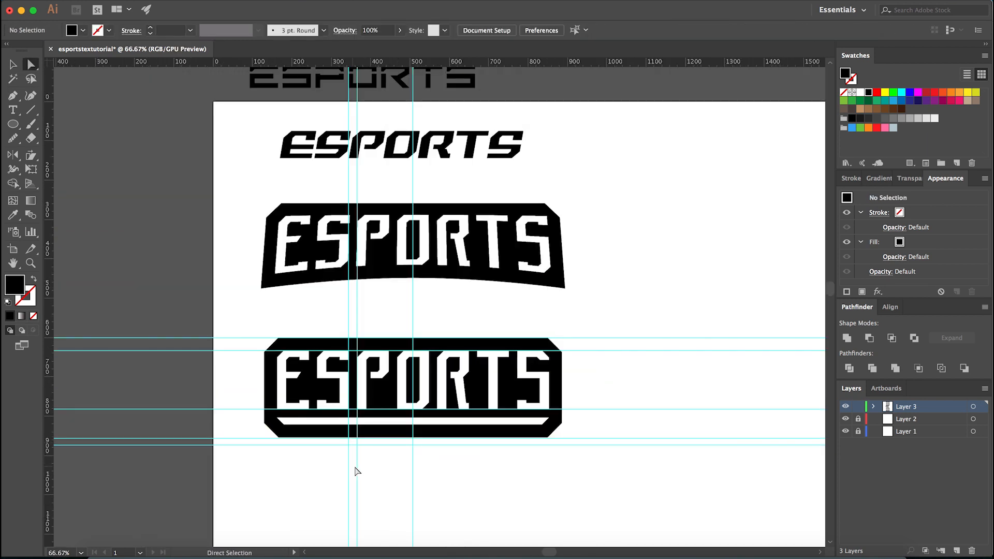
{"action": "key", "text": "super+semicolon"}
- Examine the trimmed straight banner and its white underline bar, close up and alongside the other logo variants
{"action": "key", "text": "v"}
{"action": "scroll", "coordinate": [573, 437], "scroll_direction": "down", "scroll_amount": 3}
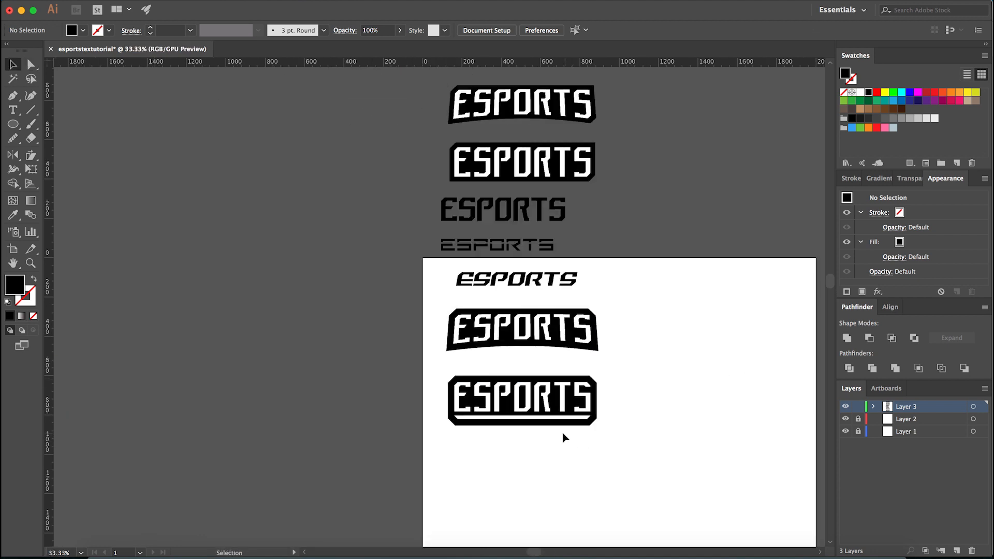
{"action": "scroll", "coordinate": [561, 435], "scroll_direction": "up", "scroll_amount": 2}
{"action": "scroll", "coordinate": [478, 434], "scroll_direction": "down", "scroll_amount": 1}
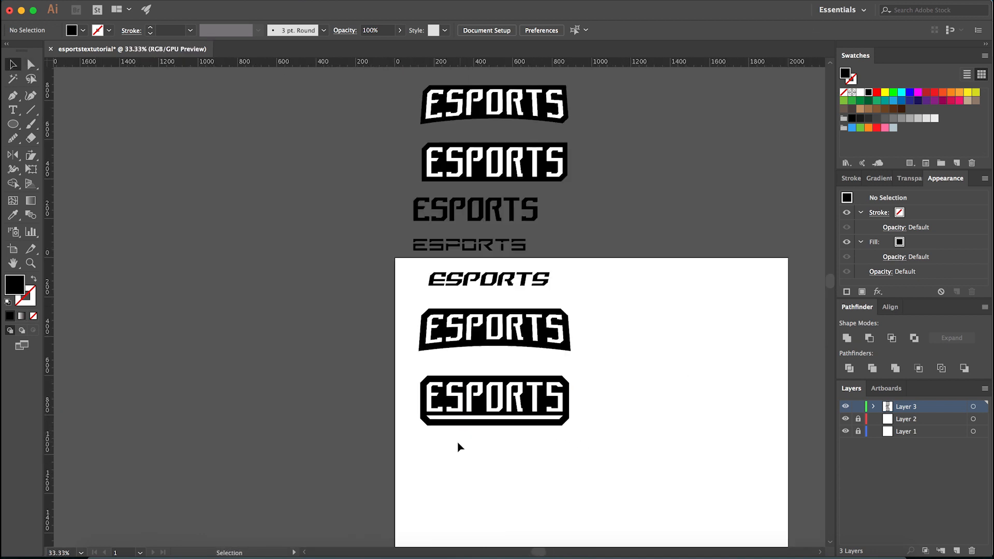
{"action": "scroll", "coordinate": [489, 429], "scroll_direction": "up", "scroll_amount": 3}
{"action": "left_click", "coordinate": [461, 411]}
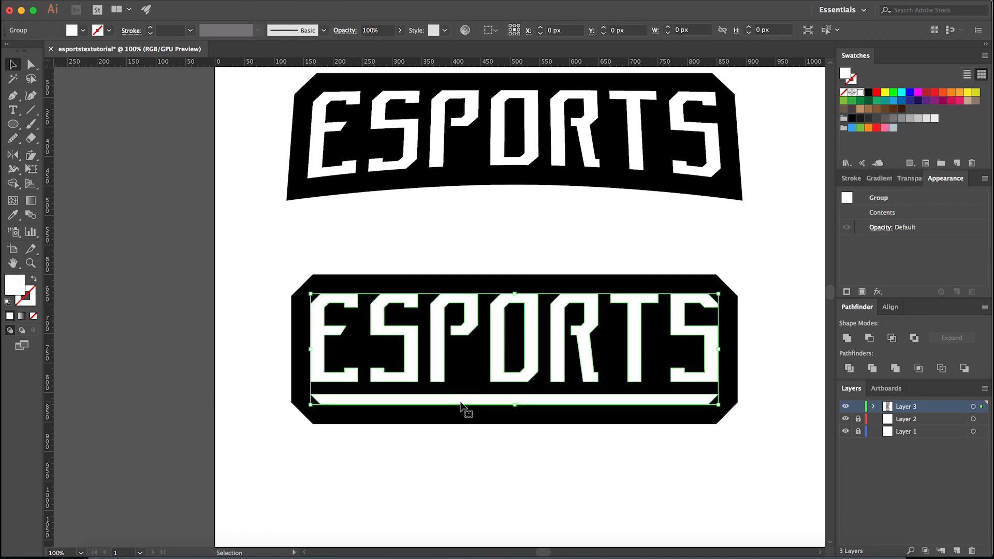
{"action": "left_click", "coordinate": [456, 403], "text": "shift"}
{"action": "left_click", "coordinate": [426, 455]}
{"action": "scroll", "coordinate": [425, 440], "scroll_direction": "up", "scroll_amount": 1}
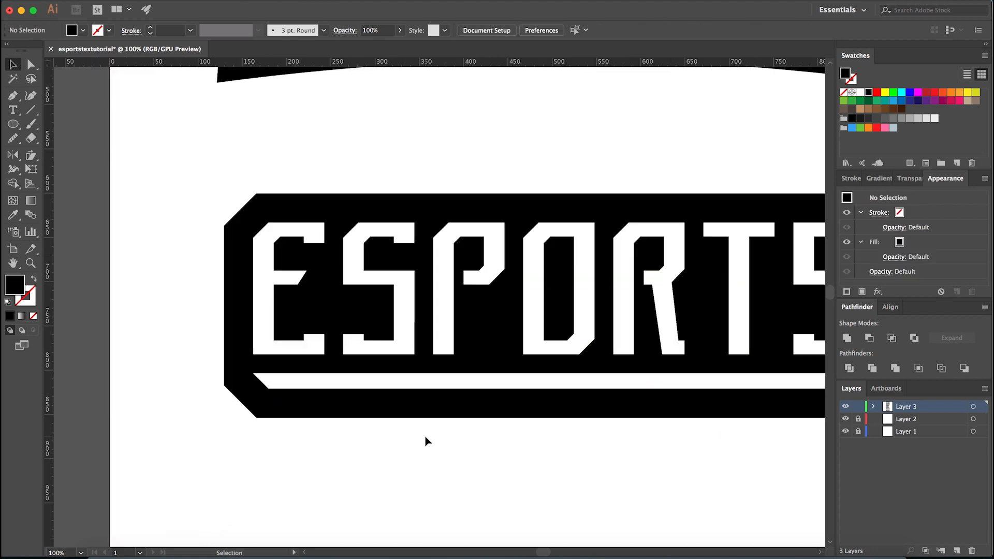
{"action": "scroll", "coordinate": [421, 466], "scroll_direction": "down", "scroll_amount": 2}
{"action": "scroll", "coordinate": [380, 510], "scroll_direction": "down", "scroll_amount": 2}
{"action": "left_click_drag", "start_coordinate": [375, 526], "coordinate": [387, 483]}
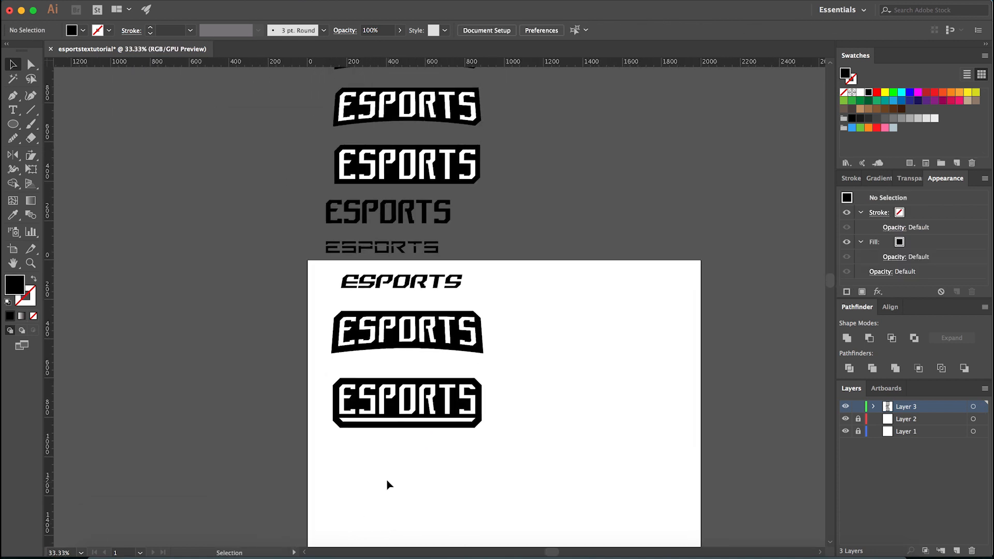
{"action": "scroll", "coordinate": [385, 479], "scroll_direction": "up", "scroll_amount": 4}
{"action": "left_click_drag", "start_coordinate": [409, 344], "coordinate": [388, 429]}
{"action": "scroll", "coordinate": [388, 429], "scroll_direction": "down", "scroll_amount": 1}
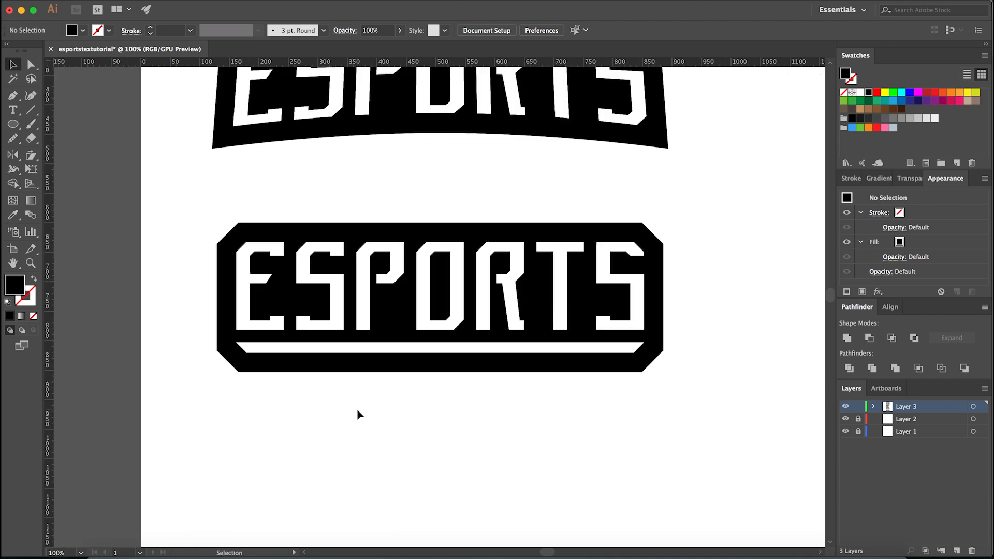
{"action": "scroll", "coordinate": [357, 414], "scroll_direction": "down", "scroll_amount": 1}
- Check the Arc Lower warp settings on the middle of the three banners above the artboard, without changing them
{"action": "left_click", "coordinate": [382, 189]}
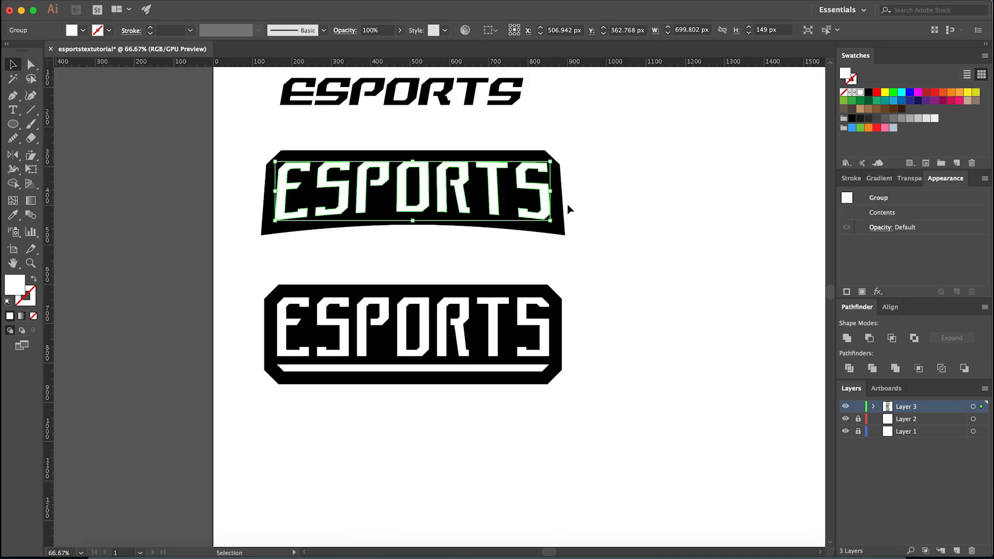
{"action": "scroll", "coordinate": [613, 377], "scroll_direction": "down", "scroll_amount": 3}
{"action": "left_click", "coordinate": [541, 311]}
{"action": "scroll", "coordinate": [538, 301], "scroll_direction": "up", "scroll_amount": 2}
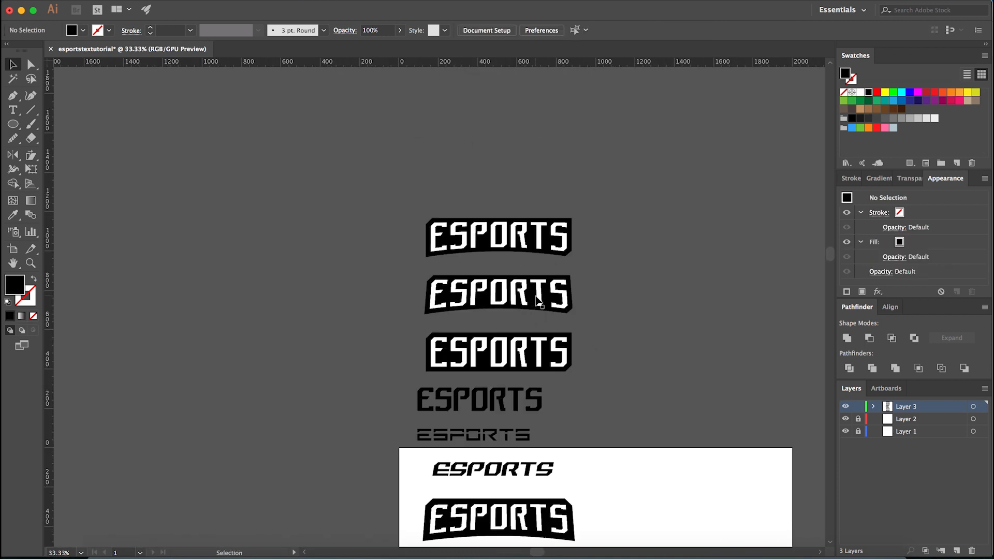
{"action": "left_click", "coordinate": [538, 302]}
{"action": "scroll", "coordinate": [569, 308], "scroll_direction": "up", "scroll_amount": 1}
{"action": "left_click", "coordinate": [901, 212]}
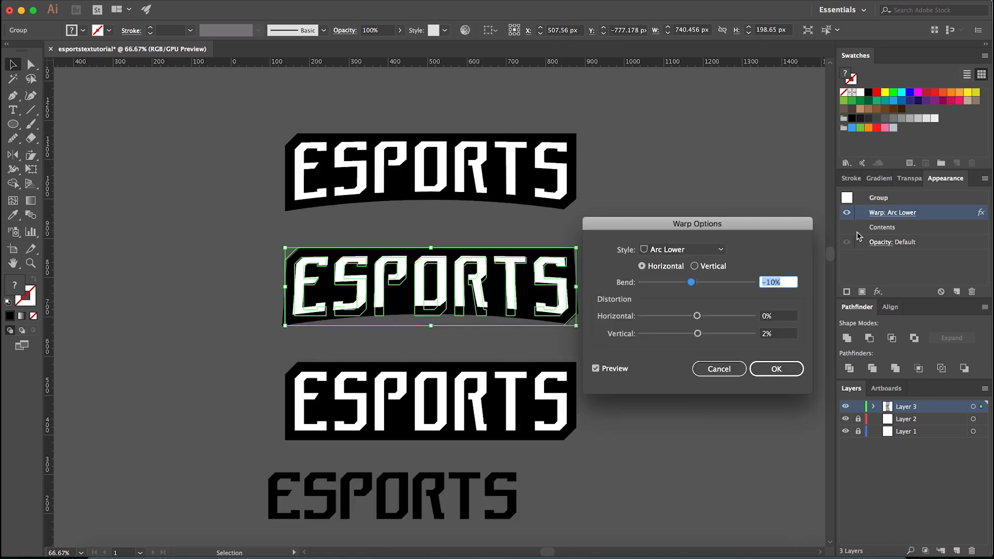
{"action": "left_click", "coordinate": [738, 368]}
{"action": "scroll", "coordinate": [663, 357], "scroll_direction": "down", "scroll_amount": 3}
{"action": "left_click", "coordinate": [693, 453]}
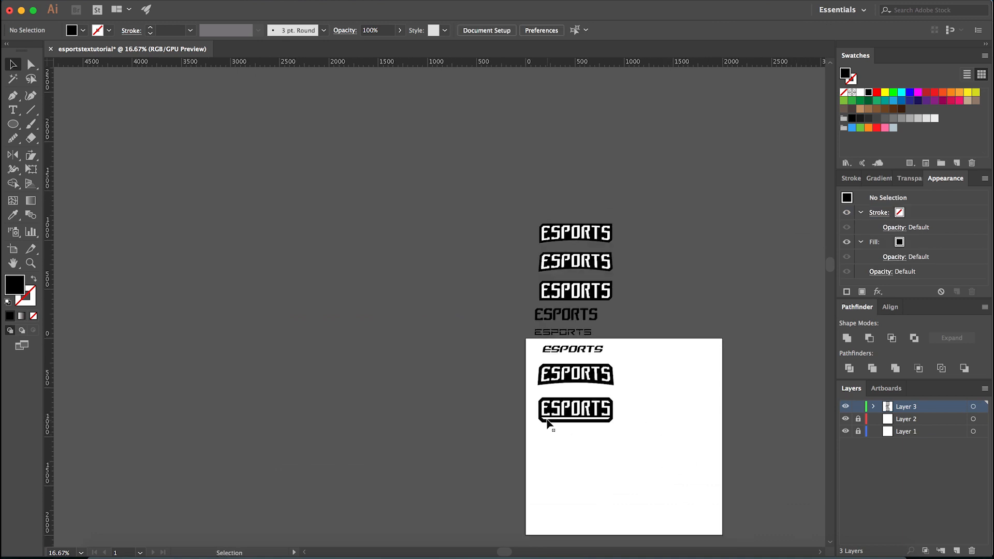
- Group the straight banner's outline, letters and white underline bar into one object
{"action": "scroll", "coordinate": [555, 428], "scroll_direction": "up", "scroll_amount": 2}
{"action": "scroll", "coordinate": [576, 448], "scroll_direction": "up", "scroll_amount": 2}
{"action": "left_click_drag", "start_coordinate": [404, 449], "coordinate": [803, 323]}
{"action": "key", "text": "space"}
{"action": "left_click_drag", "start_coordinate": [801, 323], "coordinate": [711, 334]}
{"action": "scroll", "coordinate": [720, 342], "scroll_direction": "up", "scroll_amount": 1}
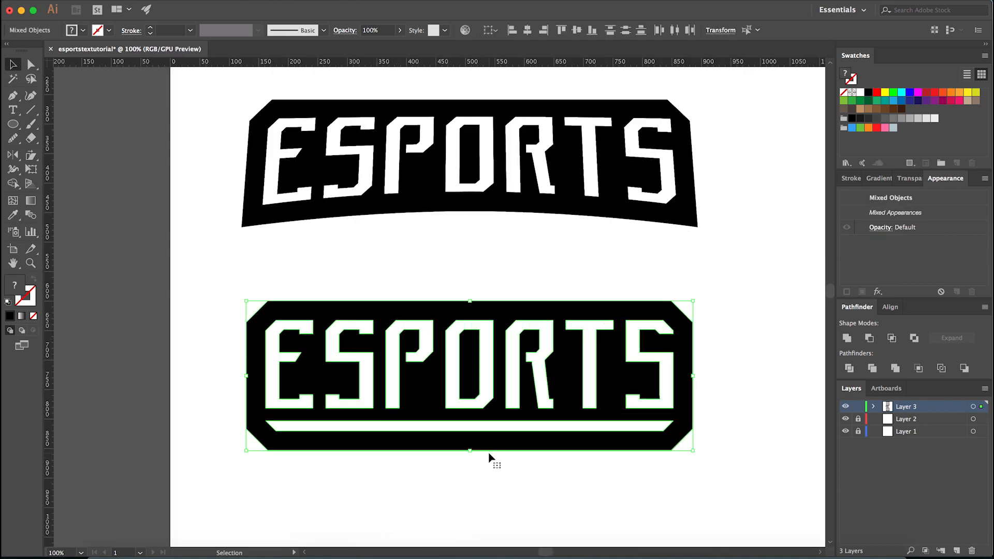
{"action": "left_click", "coordinate": [477, 493]}
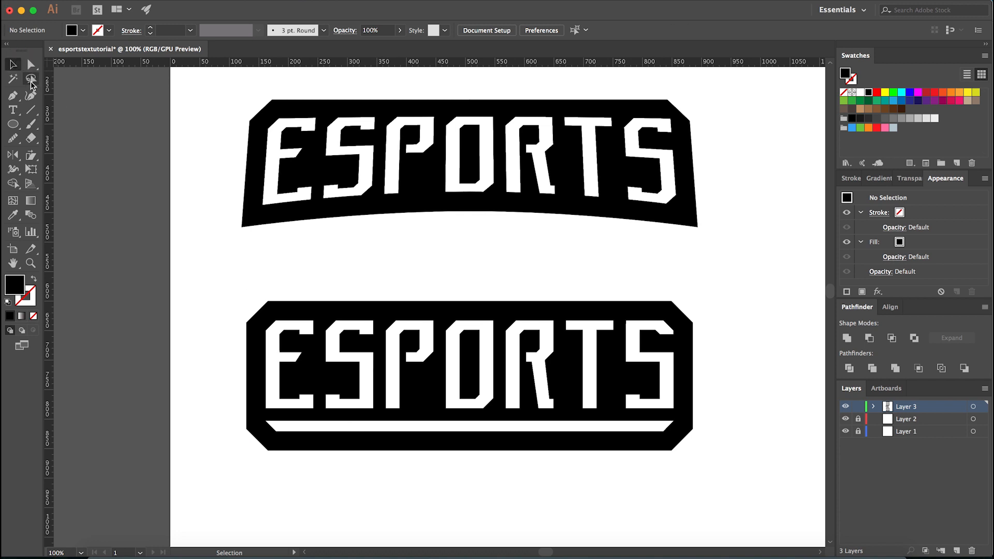
{"action": "left_click_drag", "start_coordinate": [236, 300], "coordinate": [709, 467]}
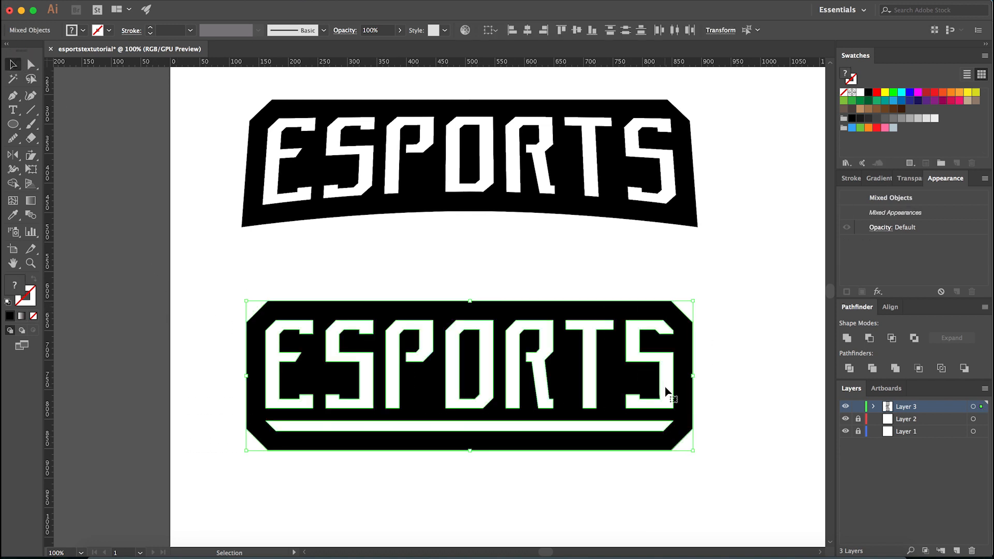
{"action": "key", "text": "super+g"}
{"action": "left_click", "coordinate": [470, 271]}
{"action": "left_click", "coordinate": [435, 326]}
{"action": "left_click", "coordinate": [433, 271]}
- Apply an Arc Lower warp to the grouped banner with a -10% horizontal bend and 2% vertical distortion
{"action": "left_click", "coordinate": [418, 305]}
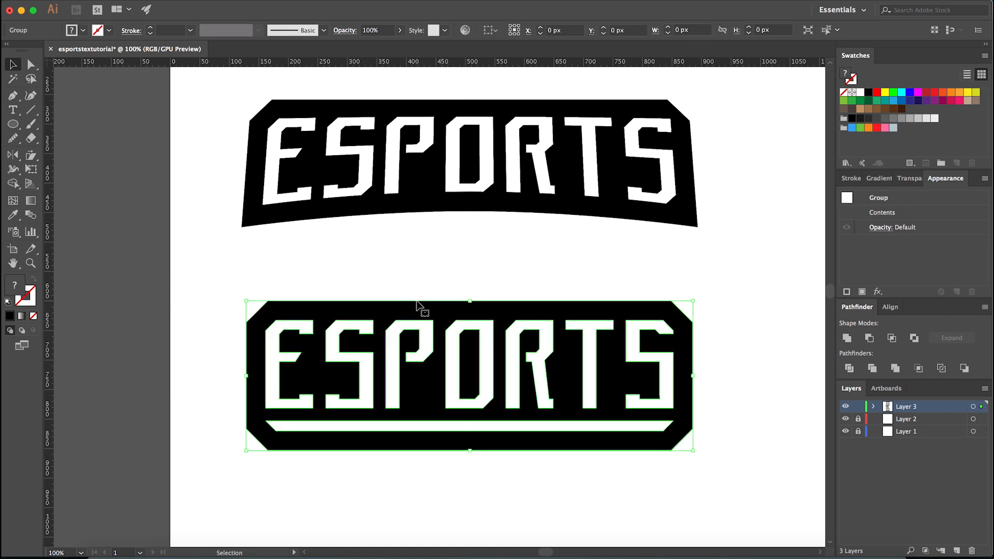
{"action": "left_click", "coordinate": [259, 0]}
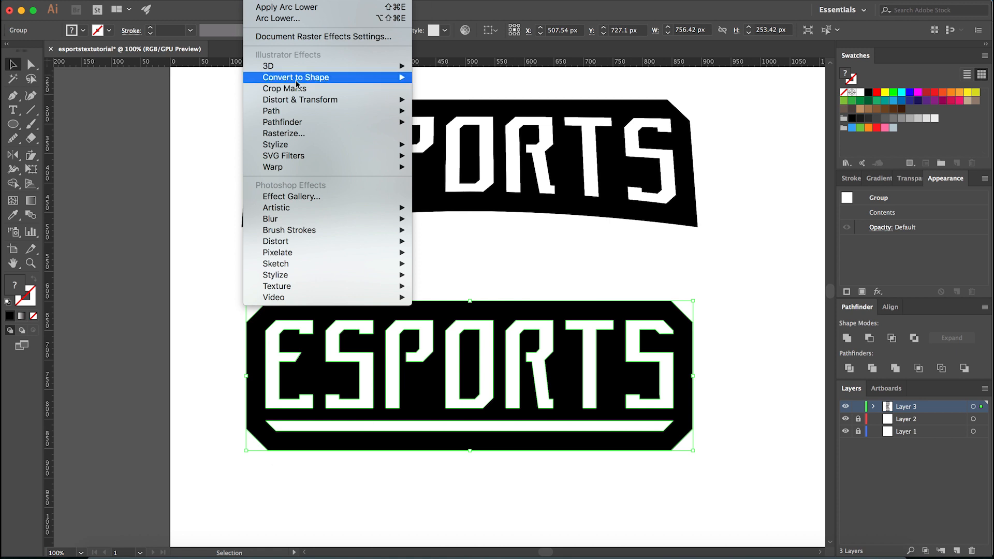
{"action": "mouse_move", "coordinate": [355, 173]}
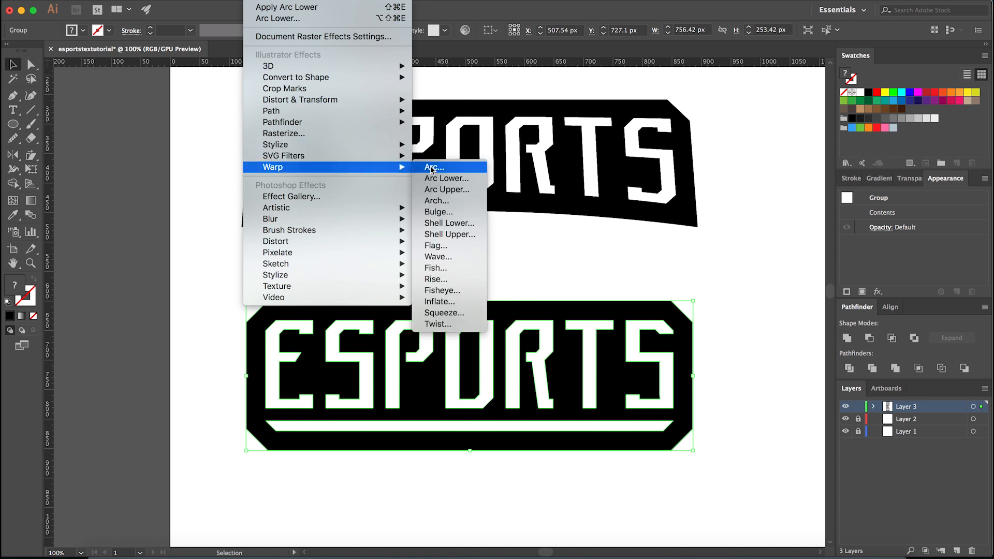
{"action": "left_click", "coordinate": [457, 179]}
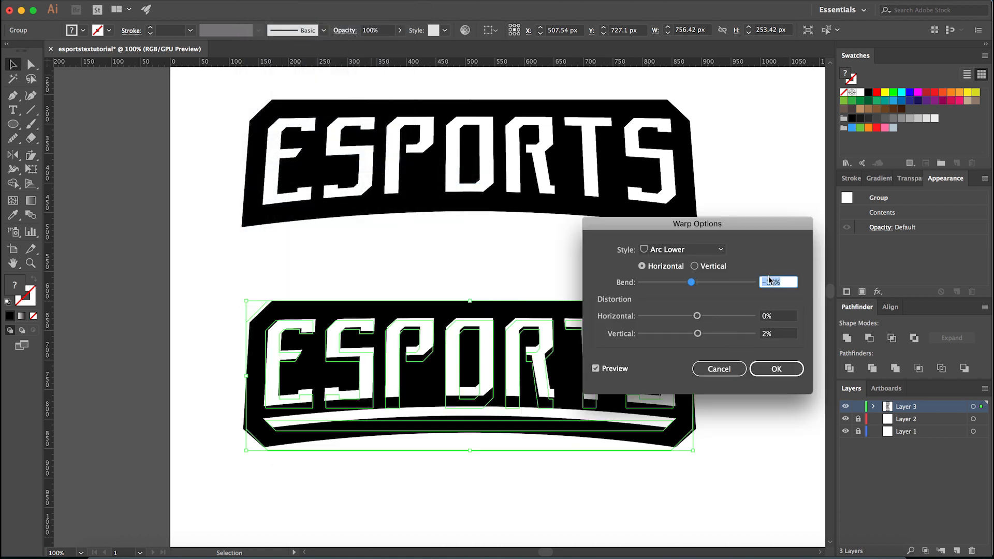
{"action": "left_click", "coordinate": [772, 370]}
{"action": "left_click", "coordinate": [735, 381]}
- Place a duplicate of the warped underlined banner outside the artboard, beside the earlier banner copies
{"action": "scroll", "coordinate": [567, 389], "scroll_direction": "down", "scroll_amount": 2}
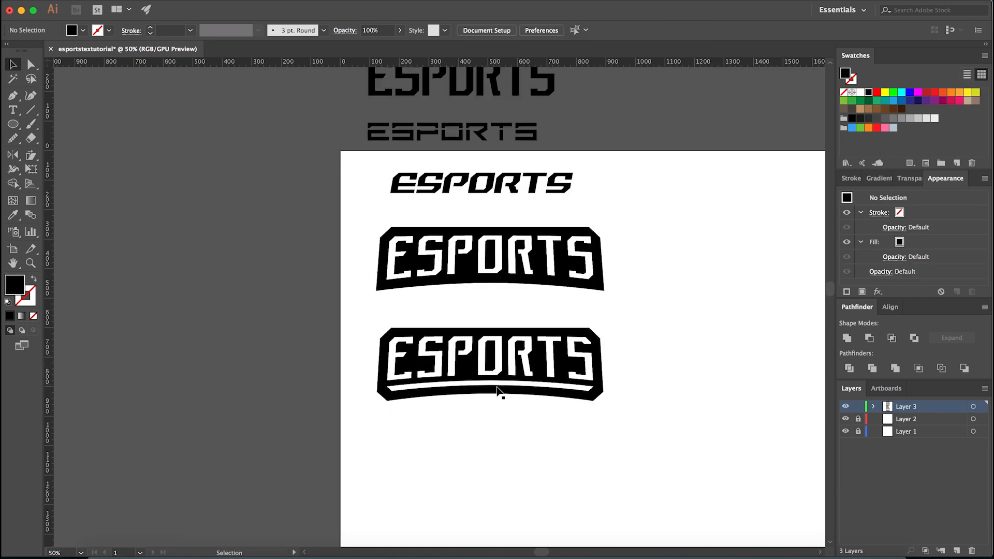
{"action": "scroll", "coordinate": [553, 405], "scroll_direction": "up", "scroll_amount": 1}
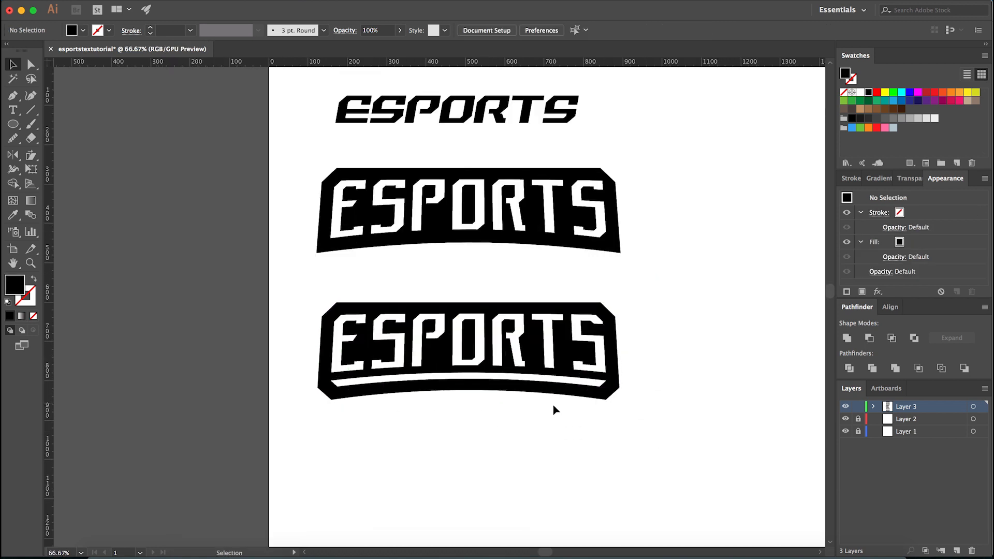
{"action": "scroll", "coordinate": [466, 417], "scroll_direction": "up", "scroll_amount": 1}
{"action": "left_click", "coordinate": [422, 377]}
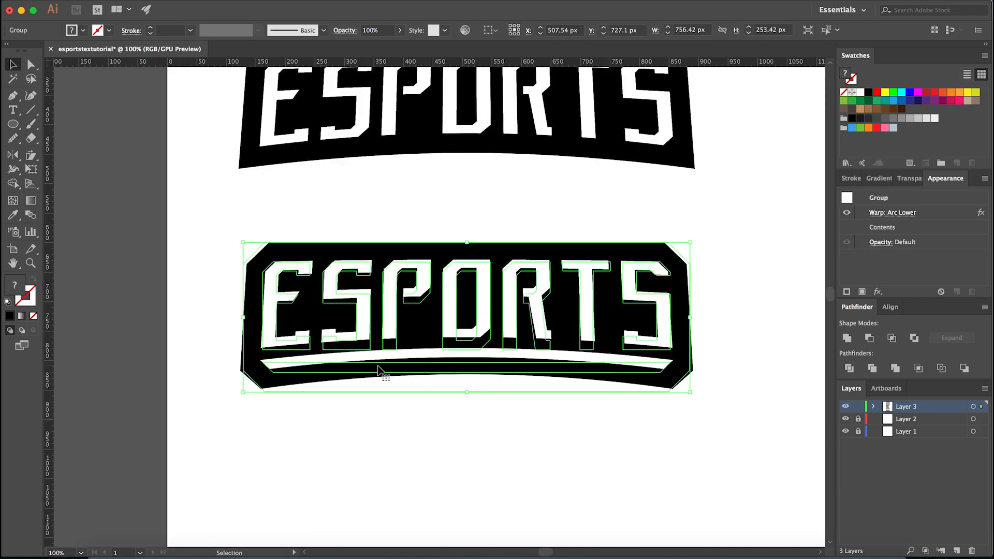
{"action": "scroll", "coordinate": [385, 367], "scroll_direction": "down", "scroll_amount": 3}
{"action": "scroll", "coordinate": [384, 363], "scroll_direction": "down", "scroll_amount": 1}
{"action": "left_click_drag", "start_coordinate": [384, 363], "coordinate": [524, 204]}
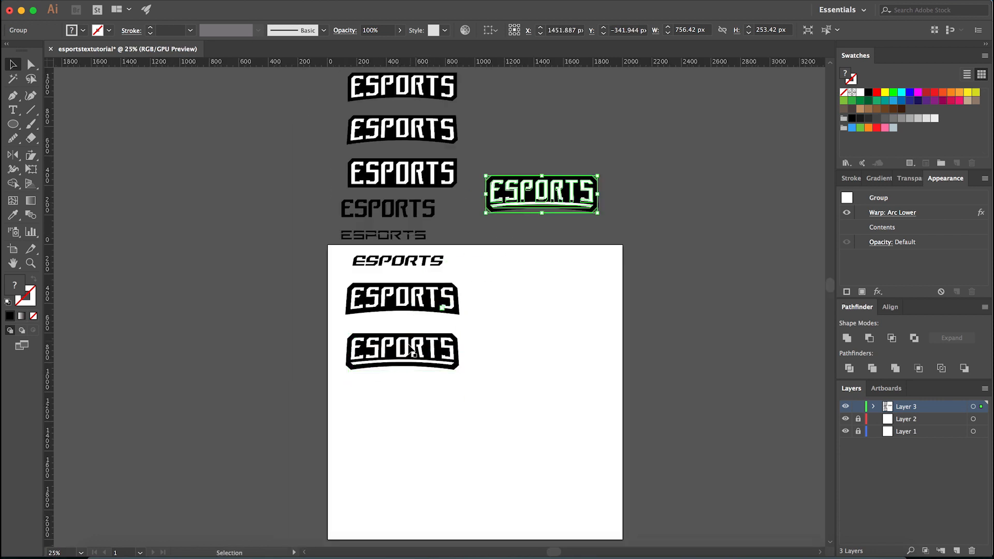
- Expand the appearance of the warped underlined banner on the artboard
{"action": "scroll", "coordinate": [404, 346], "scroll_direction": "up", "scroll_amount": 2}
{"action": "left_click", "coordinate": [386, 373]}
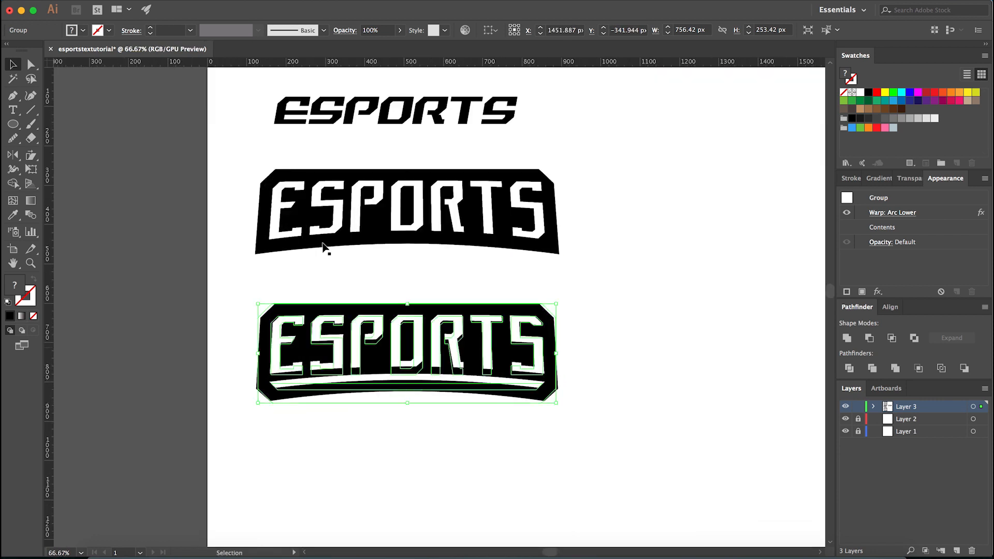
{"action": "left_click", "coordinate": [156, 1]}
{"action": "left_click", "coordinate": [181, 126]}
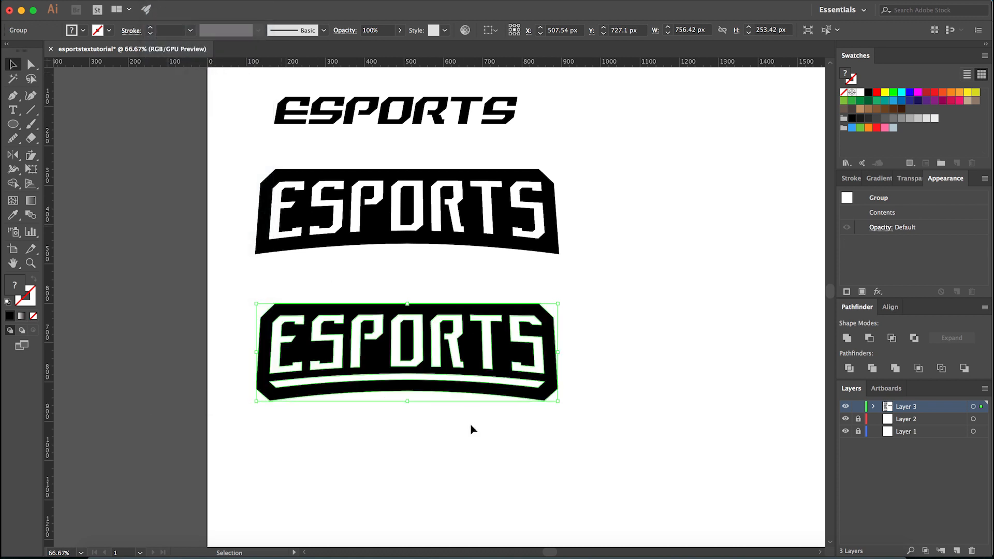
{"action": "left_click", "coordinate": [466, 424]}
- Try moving part of the expanded banner slightly down with the guides shown, and undo the move
{"action": "key", "text": "super+equal"}
{"action": "left_click", "coordinate": [368, 367]}
{"action": "left_click", "coordinate": [361, 408]}
{"action": "key", "text": "super+semicolon"}
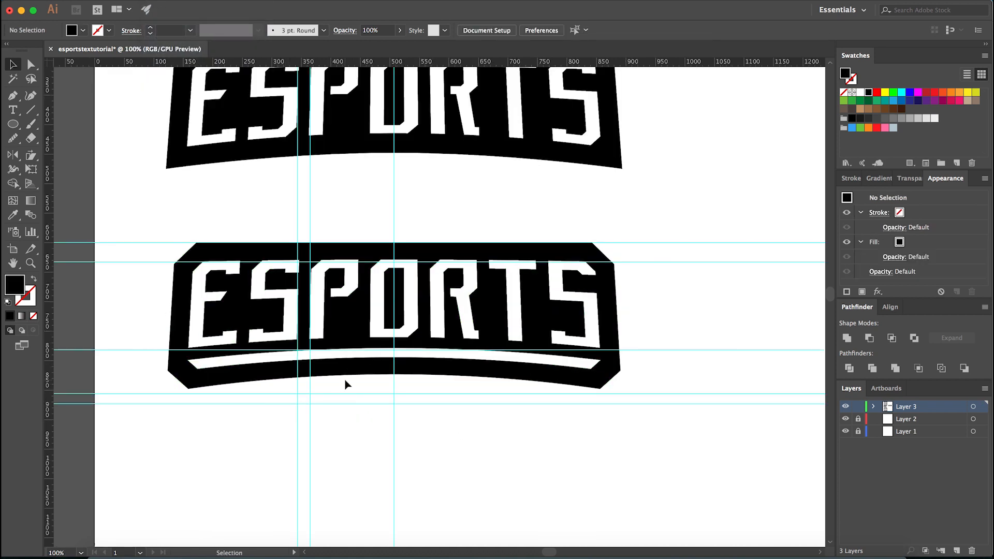
{"action": "left_click_drag", "start_coordinate": [373, 370], "coordinate": [373, 384]}
{"action": "key", "text": "super+z"}
- Ungroup the expanded underlined banner on the artboard
{"action": "left_click", "coordinate": [371, 399]}
{"action": "left_click", "coordinate": [375, 374]}
{"action": "right_click", "coordinate": [379, 371]}
{"action": "left_click", "coordinate": [409, 468]}
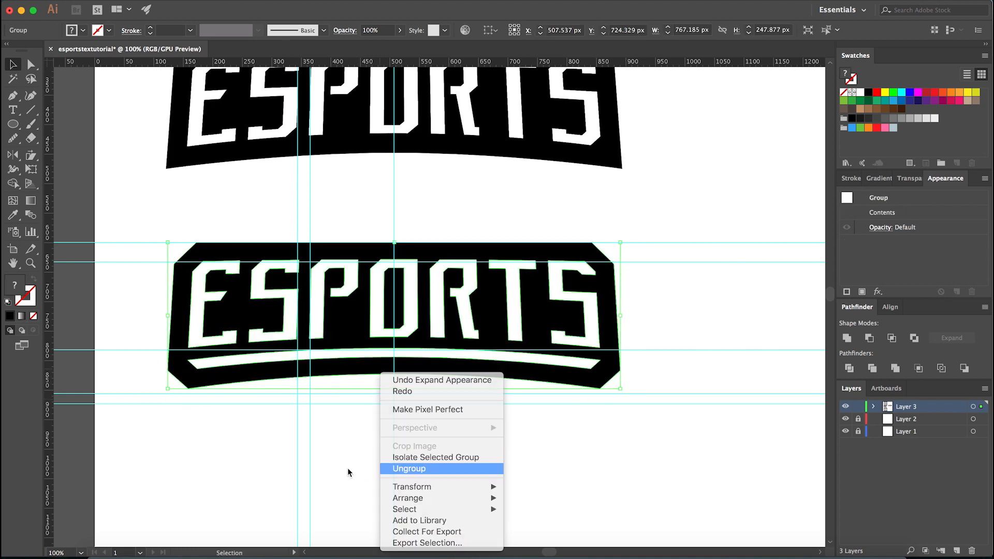
- Try extending the banner downward with a lowered black copy of its outline, and hide the guides
{"action": "left_click_drag", "start_coordinate": [373, 371], "coordinate": [386, 436]}
{"action": "left_click", "coordinate": [369, 426]}
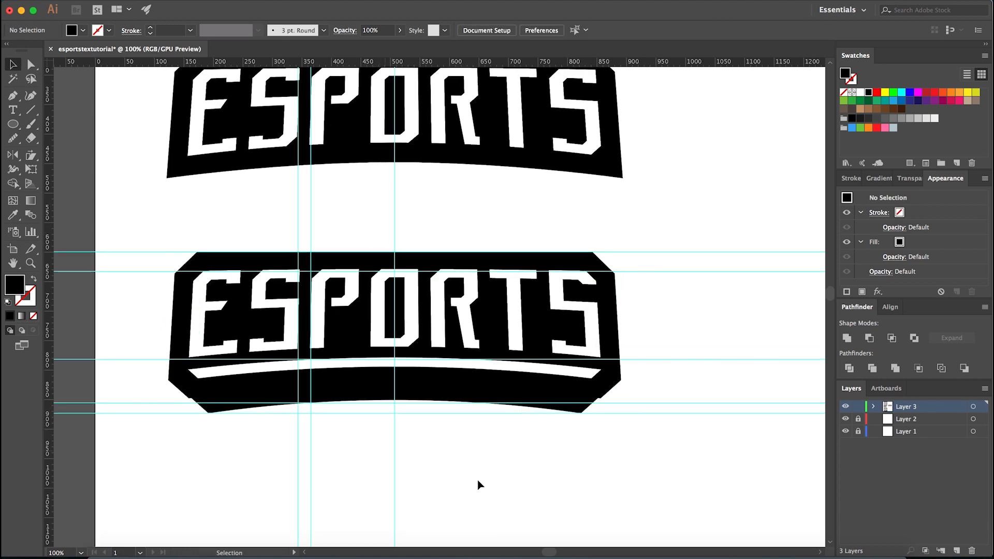
{"action": "key", "text": "super+semicolon"}
- Delete the black extension piece sticking out below the banner
{"action": "scroll", "coordinate": [519, 440], "scroll_direction": "down", "scroll_amount": 2}
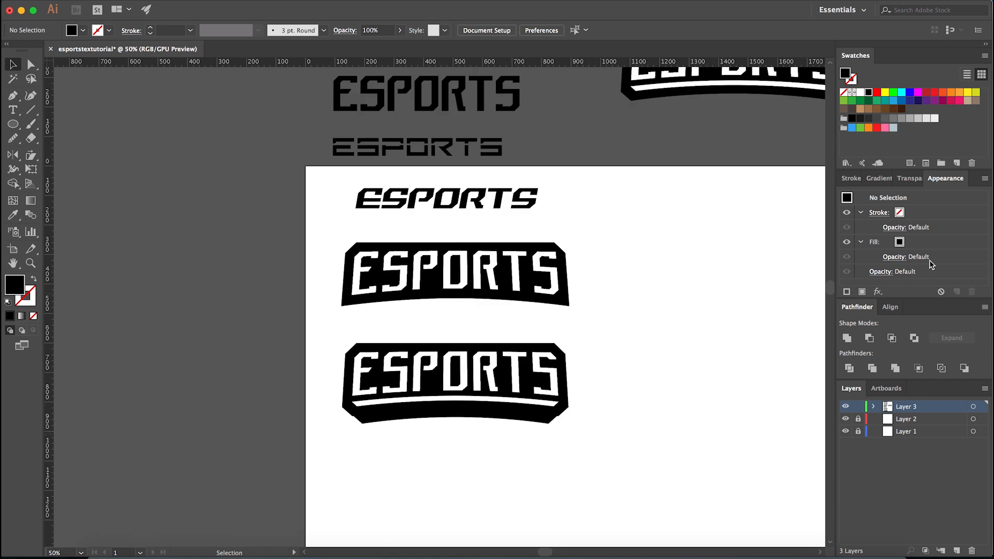
{"action": "scroll", "coordinate": [370, 423], "scroll_direction": "up", "scroll_amount": 3}
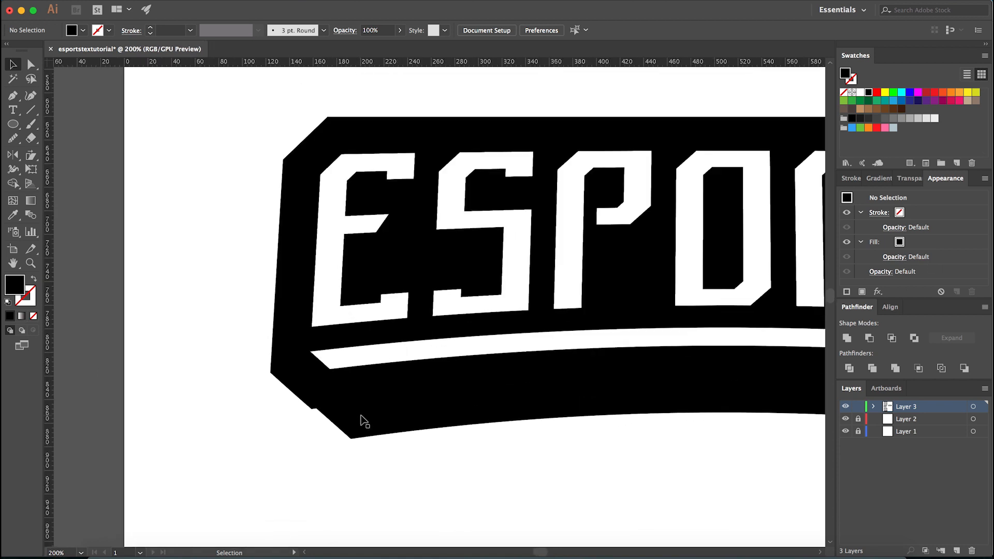
{"action": "key", "text": "a"}
{"action": "left_click", "coordinate": [360, 418]}
{"action": "key", "text": "BackSpace"}
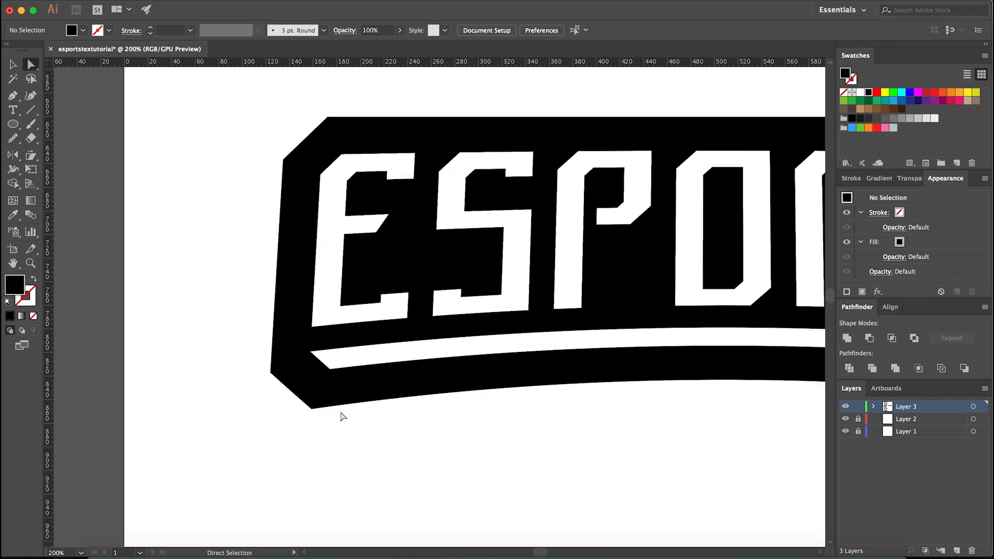
- Restore the deleted black extension and enlarge it slightly so its lower corners line up with the banner's bevelled edges
{"action": "key", "text": "super+z"}
{"action": "left_click", "coordinate": [348, 453]}
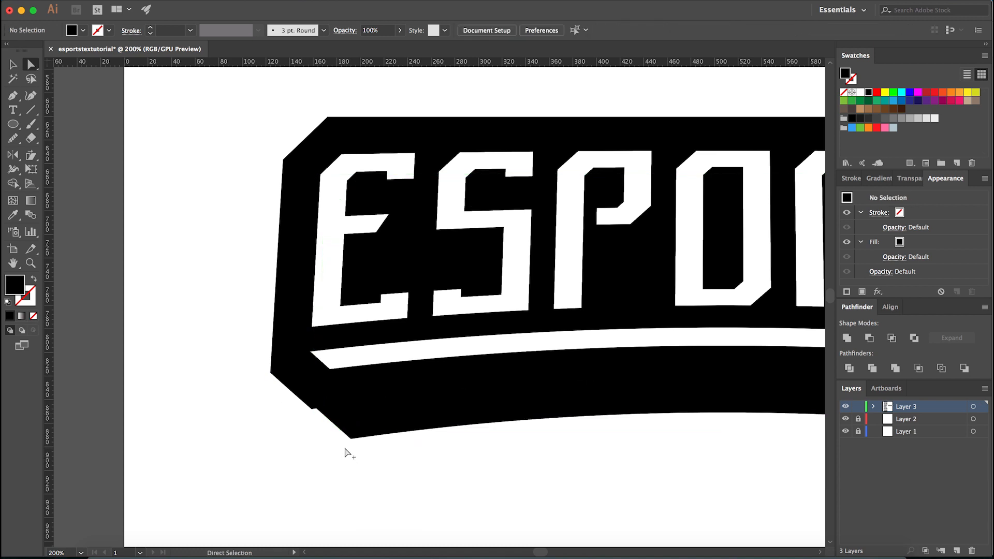
{"action": "scroll", "coordinate": [347, 442], "scroll_direction": "up", "scroll_amount": 1}
{"action": "key", "text": "v"}
{"action": "left_click", "coordinate": [352, 428]}
{"action": "scroll", "coordinate": [329, 434], "scroll_direction": "up", "scroll_amount": 2}
{"action": "scroll", "coordinate": [278, 432], "scroll_direction": "up", "scroll_amount": 1}
{"action": "left_click_drag", "start_coordinate": [261, 441], "coordinate": [244, 455]}
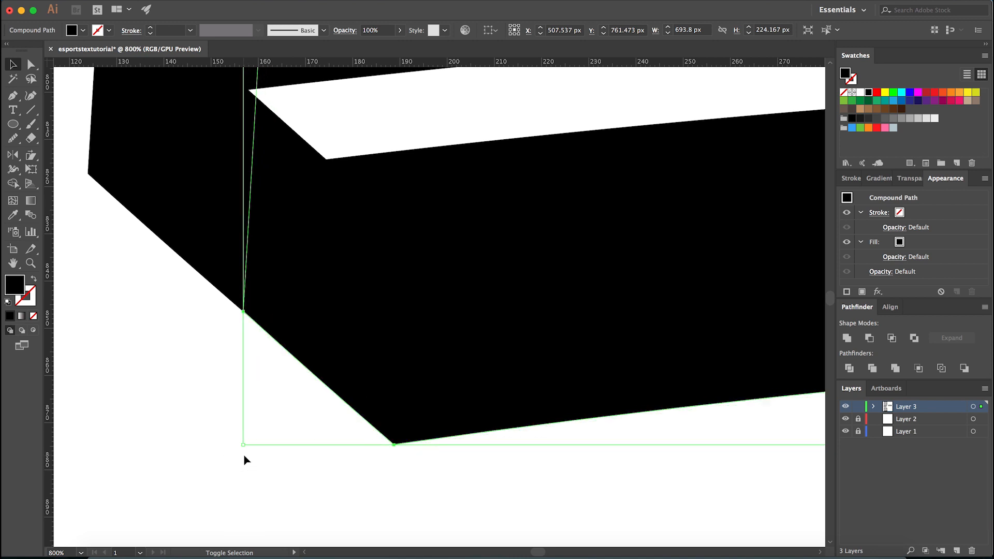
{"action": "left_click", "coordinate": [244, 455]}
{"action": "scroll", "coordinate": [255, 446], "scroll_direction": "down", "scroll_amount": 4}
{"action": "scroll", "coordinate": [256, 446], "scroll_direction": "down", "scroll_amount": 2}
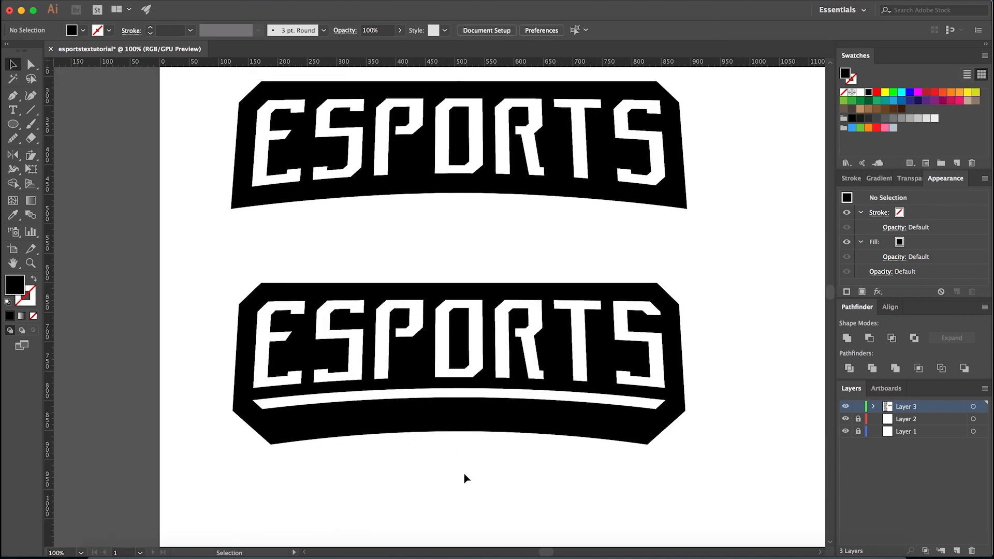
- Place a spare copy of the extended underlined banner beside the artboard
{"action": "scroll", "coordinate": [464, 474], "scroll_direction": "down", "scroll_amount": 2}
{"action": "scroll", "coordinate": [457, 477], "scroll_direction": "up", "scroll_amount": 2}
{"action": "scroll", "coordinate": [261, 467], "scroll_direction": "up", "scroll_amount": 1}
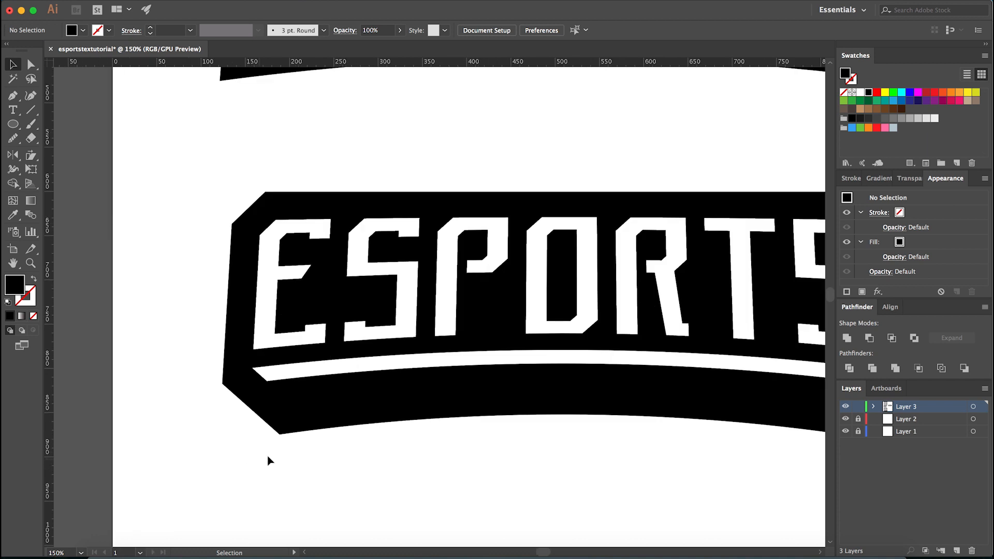
{"action": "scroll", "coordinate": [281, 454], "scroll_direction": "down", "scroll_amount": 4}
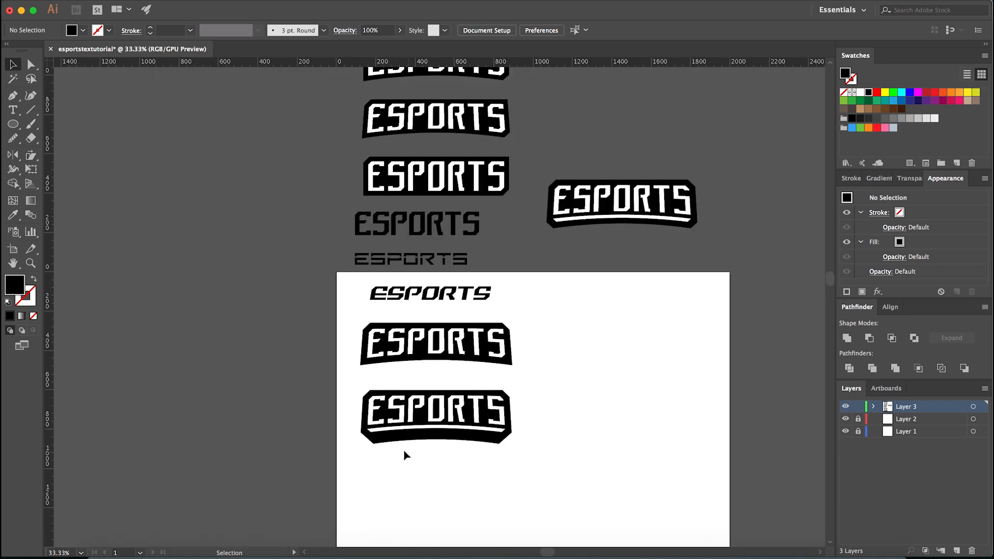
{"action": "scroll", "coordinate": [393, 451], "scroll_direction": "up", "scroll_amount": 4}
{"action": "left_click_drag", "start_coordinate": [331, 448], "coordinate": [393, 434]}
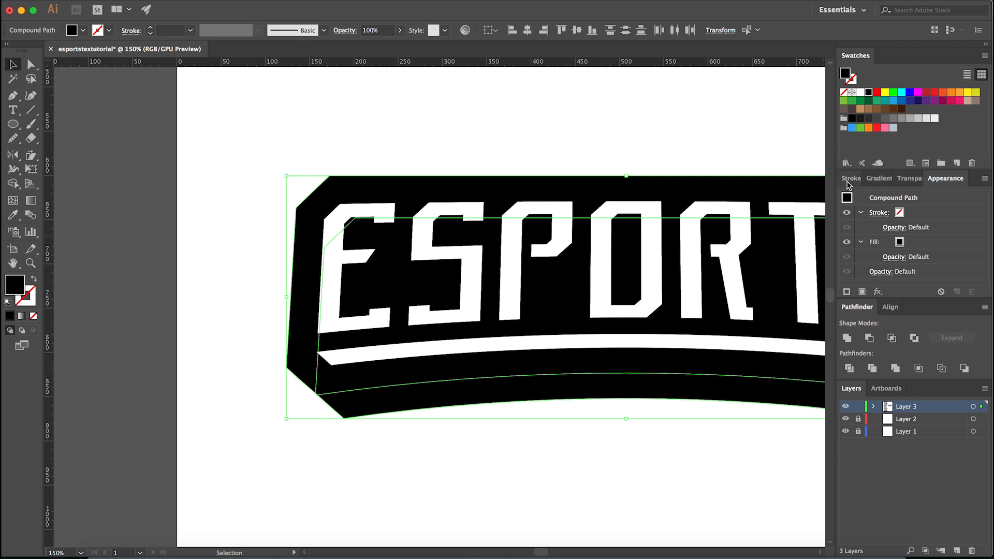
{"action": "left_click", "coordinate": [433, 435]}
{"action": "scroll", "coordinate": [375, 436], "scroll_direction": "down", "scroll_amount": 4}
{"action": "left_click_drag", "start_coordinate": [319, 460], "coordinate": [273, 409]}
{"action": "left_click", "coordinate": [396, 453]}
{"action": "scroll", "coordinate": [361, 438], "scroll_direction": "up", "scroll_amount": 6}
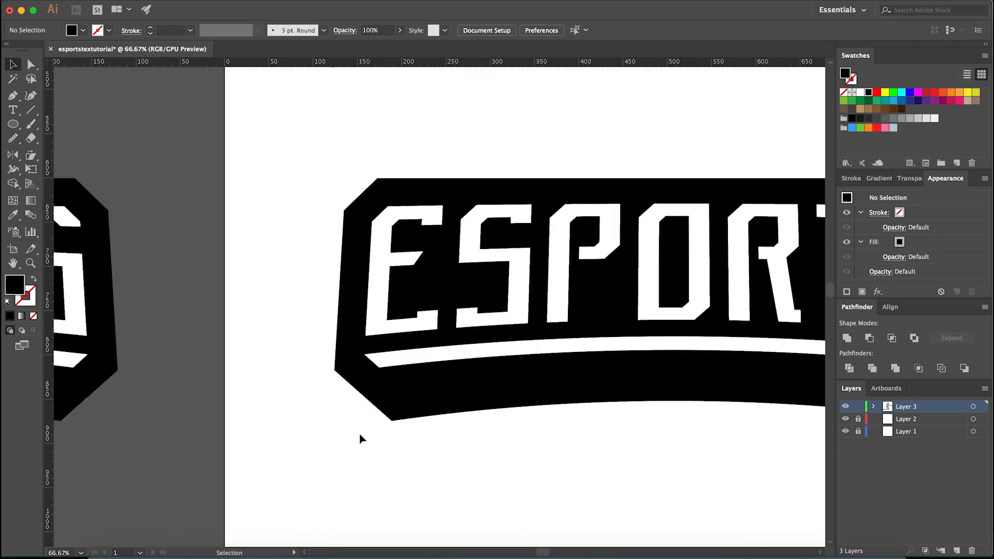
- Unite the banner's black outline with its extension and delete the leftover anchor points on both bevelled lower edges
{"action": "left_click_drag", "start_coordinate": [349, 435], "coordinate": [467, 350]}
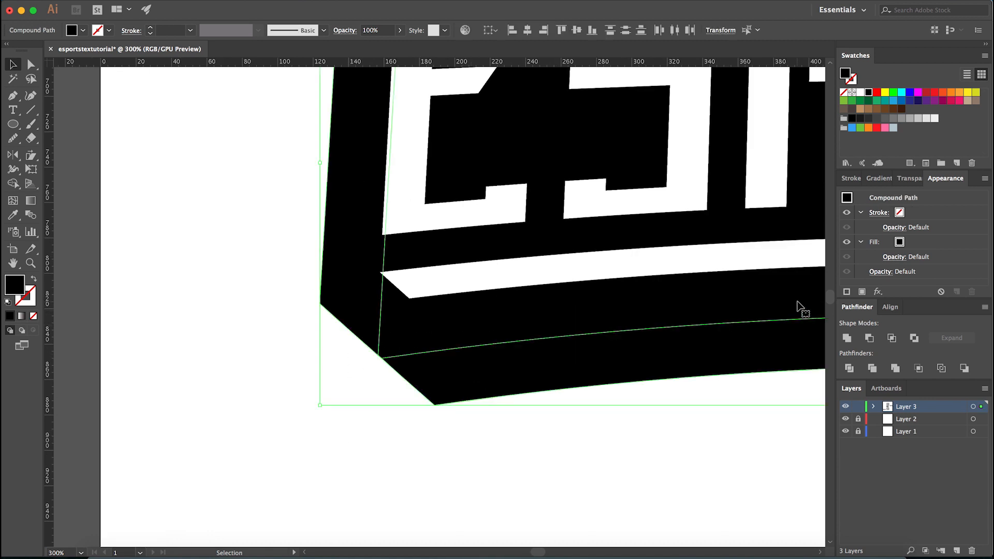
{"action": "left_click", "coordinate": [851, 339]}
{"action": "key", "text": "a"}
{"action": "key", "text": "minus"}
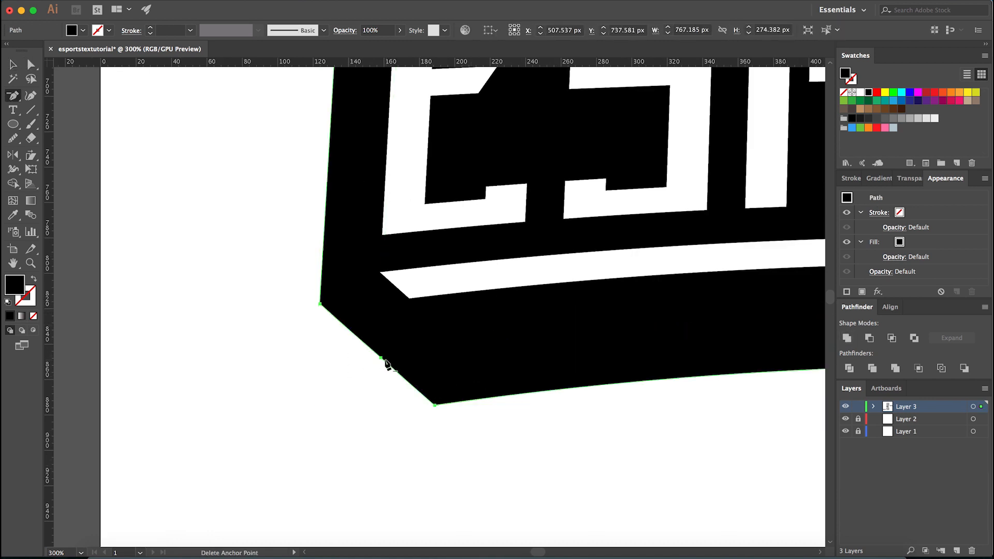
{"action": "left_click", "coordinate": [382, 358]}
{"action": "scroll", "coordinate": [236, 405], "scroll_direction": "down", "scroll_amount": 4}
{"action": "scroll", "coordinate": [544, 396], "scroll_direction": "up", "scroll_amount": 1}
{"action": "left_click", "coordinate": [543, 391]}
{"action": "key", "text": "a"}
{"action": "left_click", "coordinate": [592, 415]}
{"action": "scroll", "coordinate": [517, 429], "scroll_direction": "down", "scroll_amount": 2}
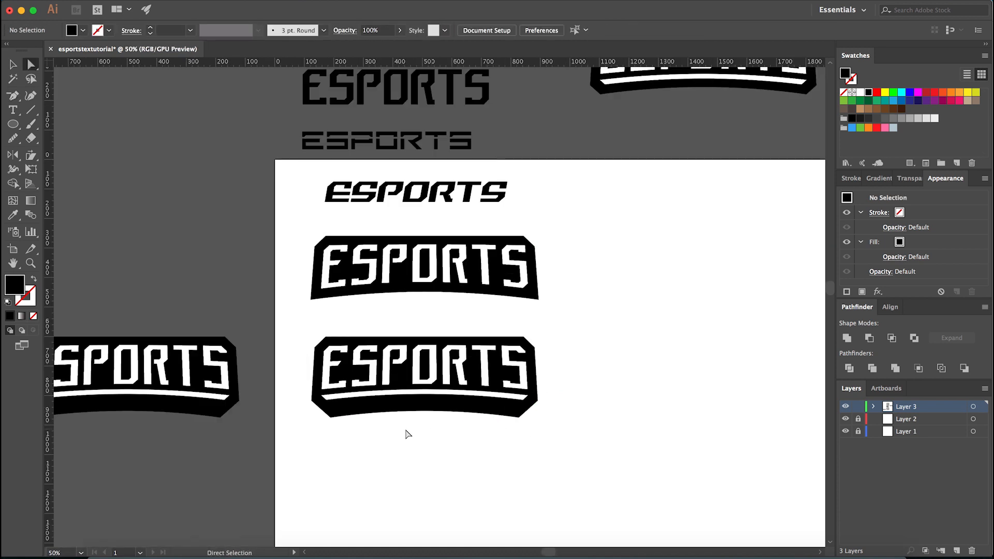
- Draw a small triangular spike about 40 by 36 px with the Pen tool, pointing down from the underline's left end
{"action": "scroll", "coordinate": [353, 429], "scroll_direction": "up", "scroll_amount": 2}
{"action": "key", "text": "p"}
{"action": "scroll", "coordinate": [301, 385], "scroll_direction": "up", "scroll_amount": 4}
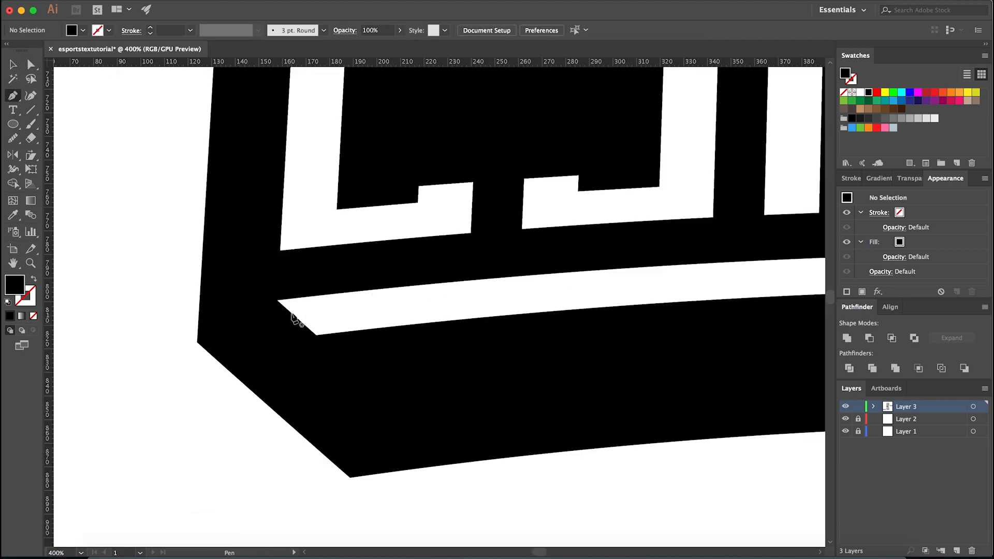
{"action": "left_click", "coordinate": [278, 300]}
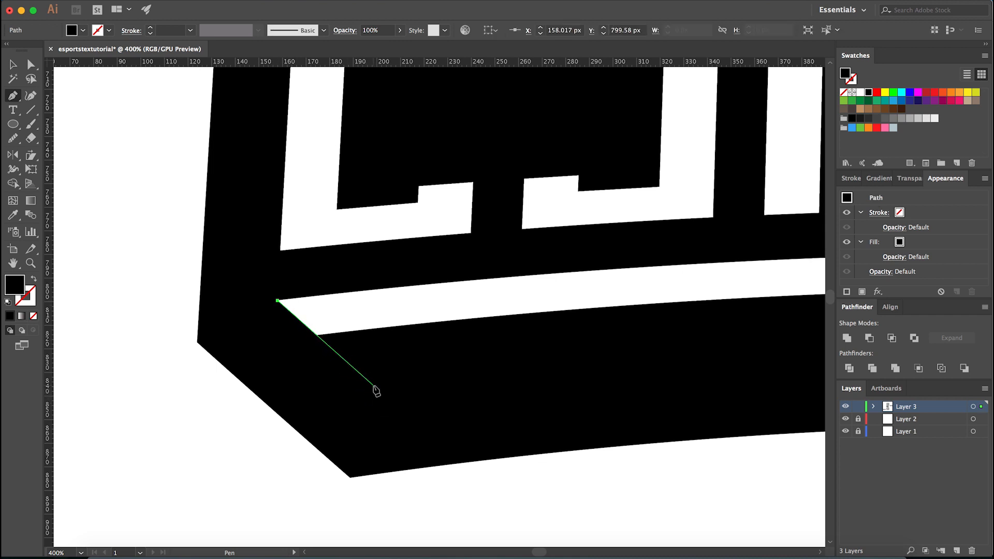
{"action": "left_click", "coordinate": [373, 385]}
{"action": "left_click", "coordinate": [321, 307]}
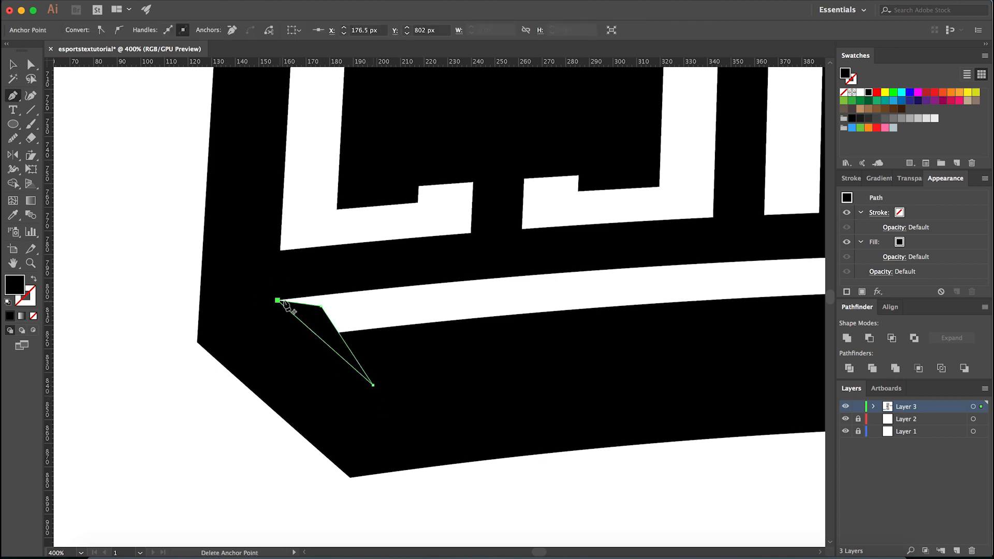
- Fill the triangular spike with the white sampled from the underline
{"action": "key", "text": "i"}
{"action": "left_click", "coordinate": [384, 310]}
{"action": "key", "text": "a"}
{"action": "left_click", "coordinate": [275, 433]}
{"action": "scroll", "coordinate": [355, 415], "scroll_direction": "down", "scroll_amount": 6}
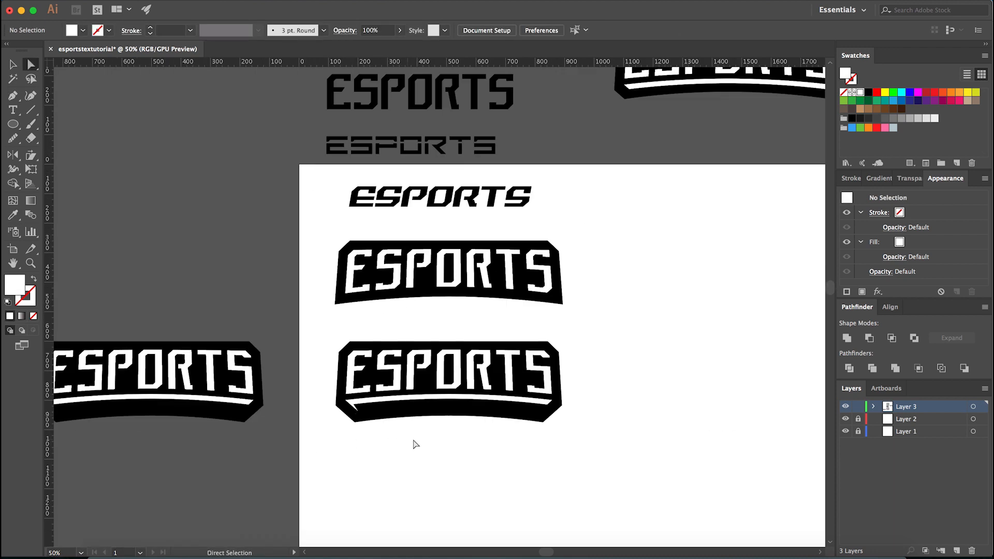
- Show the guides and select the white spike at the underline's left end
{"action": "scroll", "coordinate": [430, 439], "scroll_direction": "up", "scroll_amount": 2}
{"action": "key", "text": "super+semicolon"}
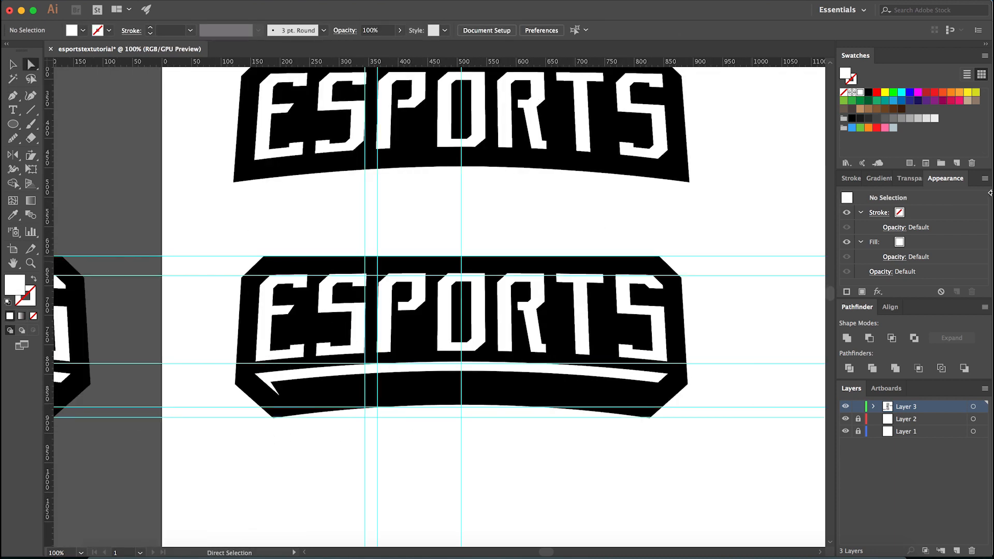
{"action": "key", "text": "v"}
{"action": "left_click", "coordinate": [264, 385]}
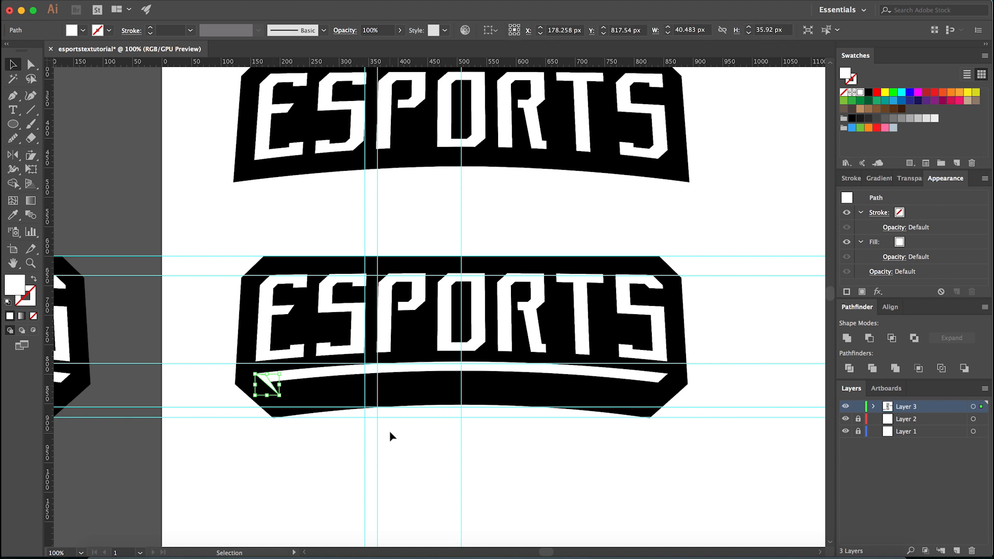
- Try reflecting a copy of the white spike about the horizontal axis, and undo it
{"action": "key", "text": "o"}
{"action": "key", "text": "Return"}
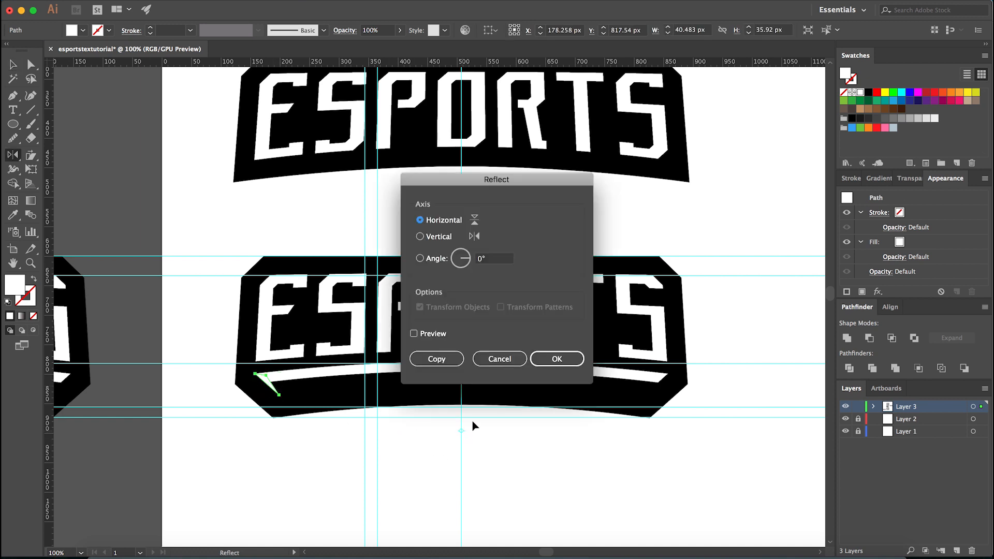
{"action": "left_click", "coordinate": [448, 356]}
{"action": "key", "text": "v"}
{"action": "left_click", "coordinate": [539, 459]}
{"action": "key", "text": "super+z"}
- Reflect a copy of the white spike across the vertical centre guide onto the underline's right end, and hide the guides
{"action": "left_click", "coordinate": [220, 391]}
{"action": "scroll", "coordinate": [274, 387], "scroll_direction": "up", "scroll_amount": 2}
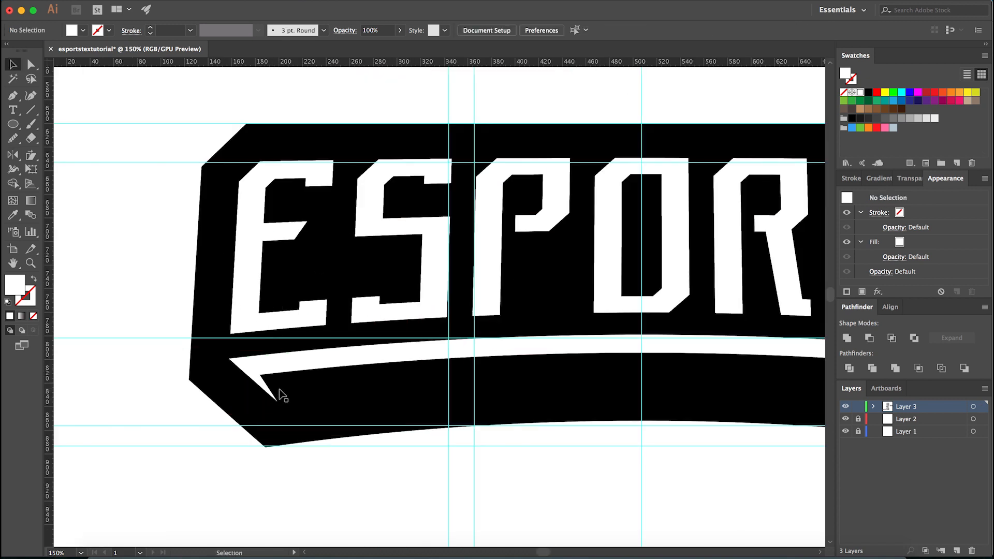
{"action": "left_click", "coordinate": [265, 384]}
{"action": "scroll", "coordinate": [265, 384], "scroll_direction": "down", "scroll_amount": 2}
{"action": "scroll", "coordinate": [401, 444], "scroll_direction": "up", "scroll_amount": 2}
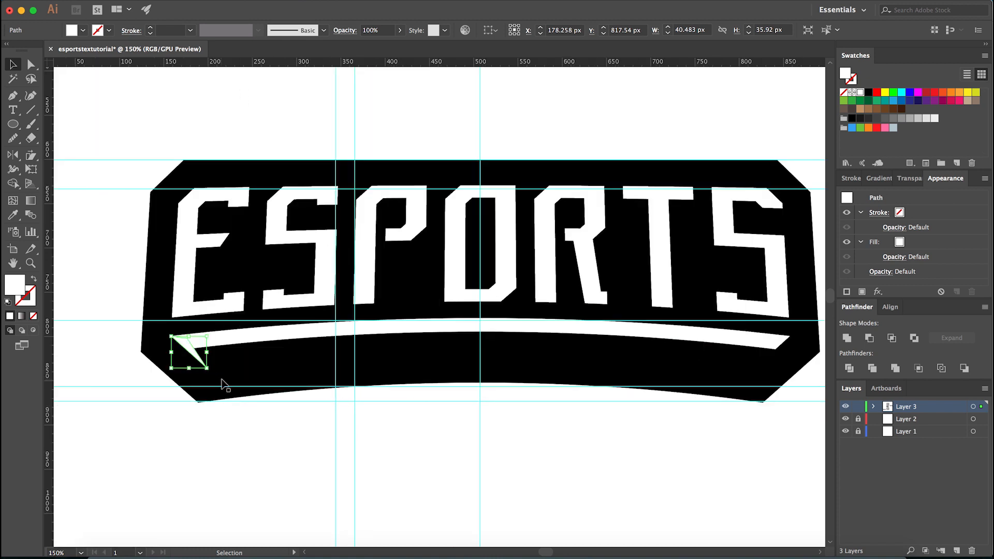
{"action": "key", "text": "o"}
{"action": "left_click", "coordinate": [480, 410], "text": "alt"}
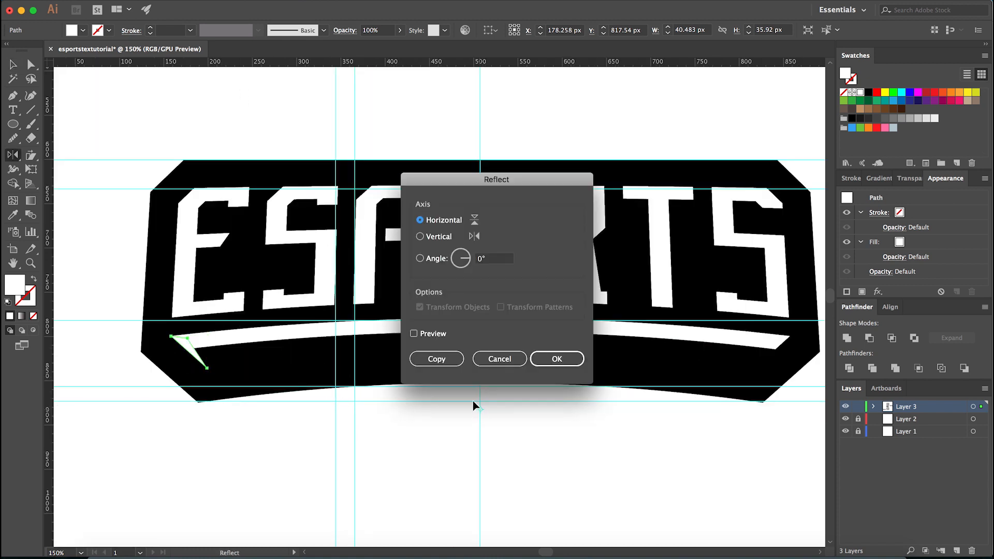
{"action": "left_click", "coordinate": [449, 366]}
{"action": "left_click", "coordinate": [432, 358]}
{"action": "key", "text": "v"}
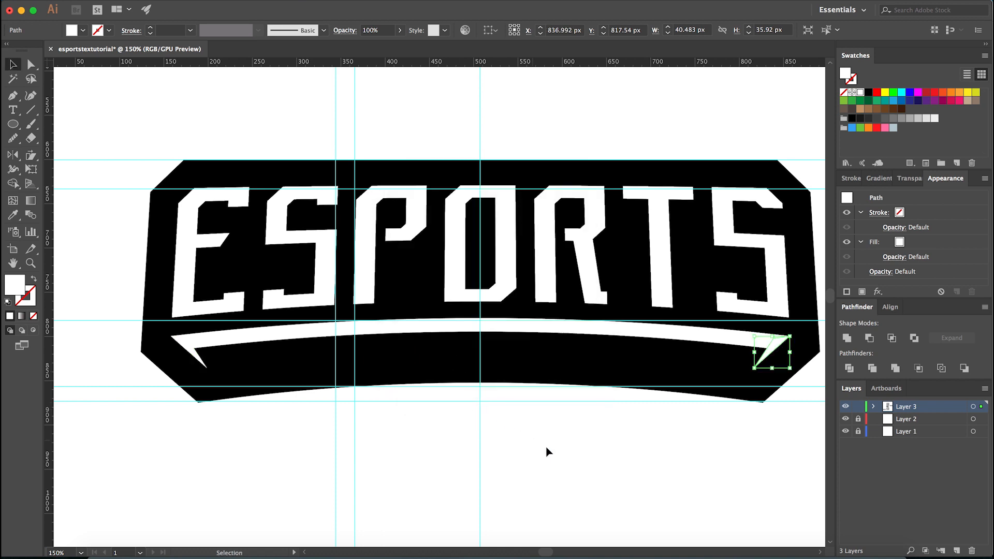
{"action": "left_click", "coordinate": [554, 444]}
{"action": "scroll", "coordinate": [341, 430], "scroll_direction": "down", "scroll_amount": 5}
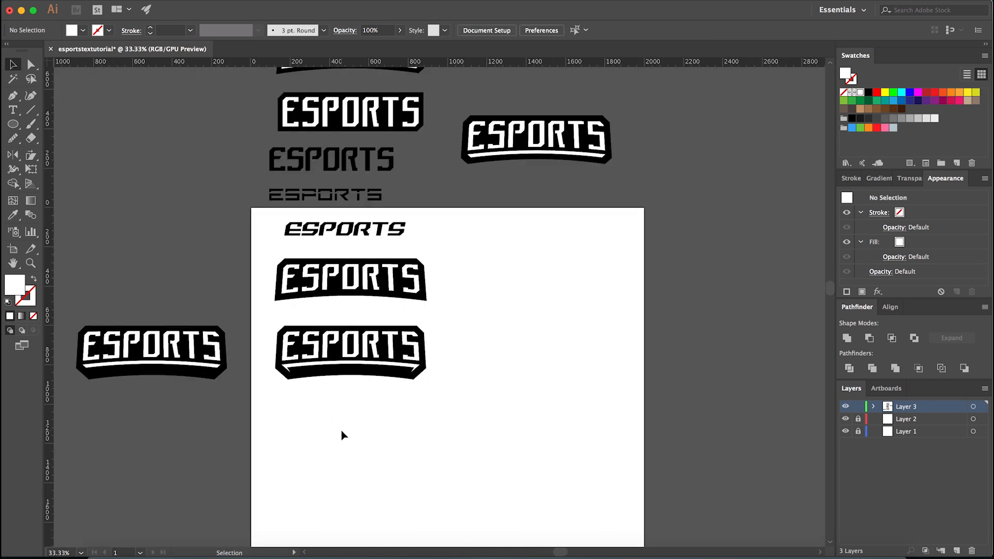
{"action": "scroll", "coordinate": [399, 432], "scroll_direction": "up", "scroll_amount": 6}
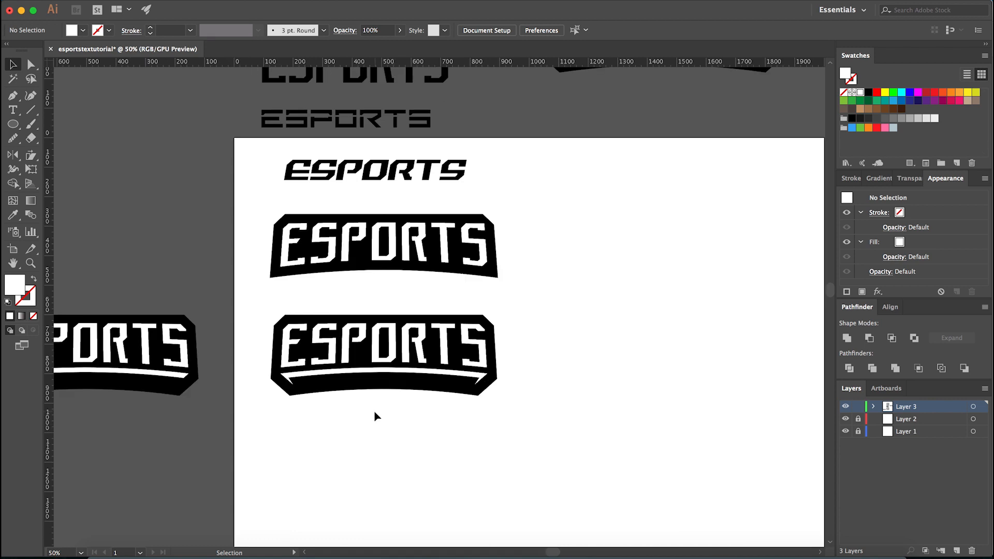
{"action": "left_click_drag", "start_coordinate": [517, 443], "coordinate": [545, 457]}
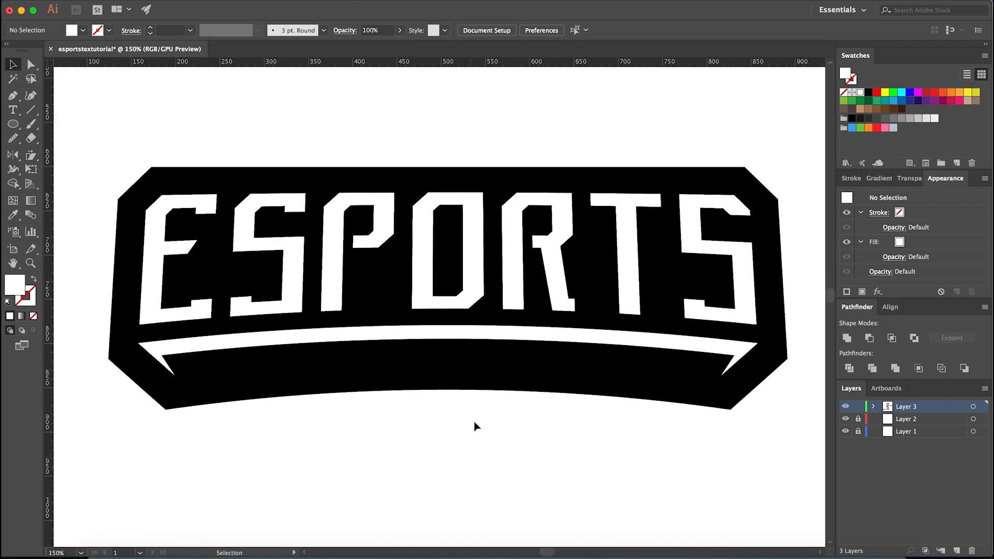
- Thicken the left spike by moving its inner anchor point slightly toward the banner's centre
{"action": "scroll", "coordinate": [148, 361], "scroll_direction": "up", "scroll_amount": 4}
{"action": "key", "text": "a"}
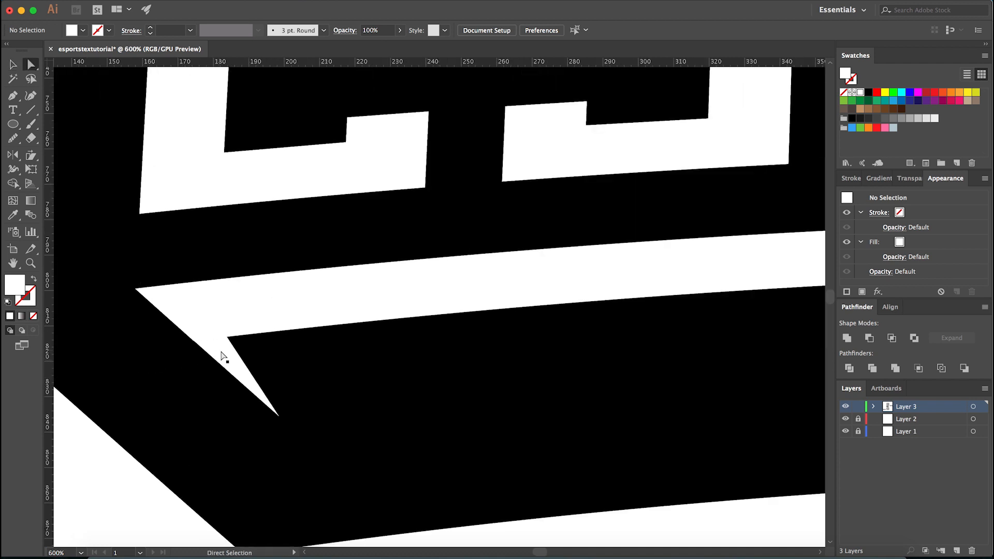
{"action": "left_click", "coordinate": [223, 354]}
{"action": "left_click_drag", "start_coordinate": [203, 299], "coordinate": [210, 301]}
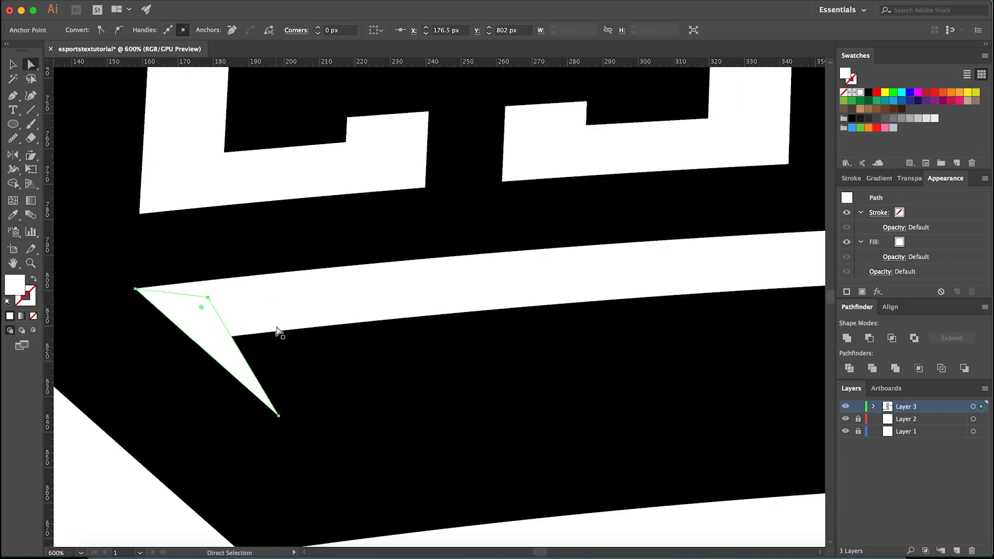
{"action": "scroll", "coordinate": [280, 331], "scroll_direction": "down", "scroll_amount": 4}
{"action": "left_click", "coordinate": [352, 450]}
{"action": "scroll", "coordinate": [352, 450], "scroll_direction": "down", "scroll_amount": 2}
{"action": "scroll", "coordinate": [514, 459], "scroll_direction": "down", "scroll_amount": 1}
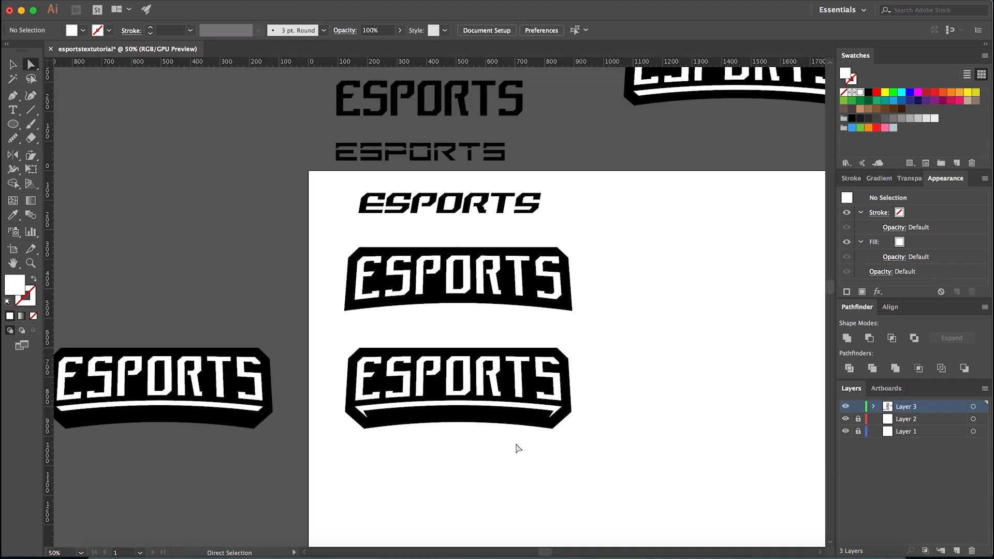
- Move the right spike's inner anchor point slightly toward the banner's centre to match the left spike
{"action": "scroll", "coordinate": [555, 412], "scroll_direction": "up", "scroll_amount": 6}
{"action": "left_click", "coordinate": [568, 407]}
{"action": "left_click", "coordinate": [565, 381]}
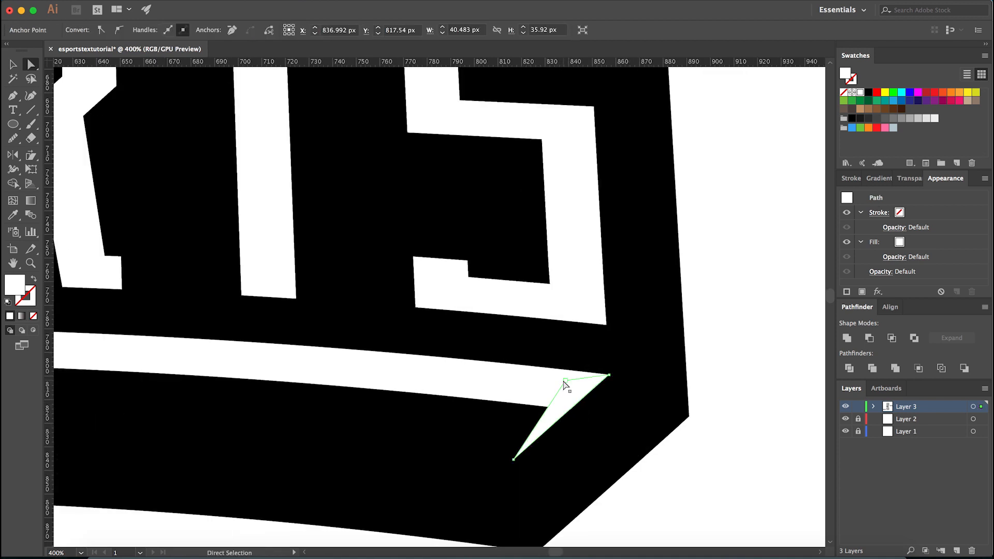
{"action": "left_click_drag", "start_coordinate": [565, 382], "coordinate": [561, 380]}
{"action": "left_click", "coordinate": [714, 390]}
- Group the two white spikes at the ends of the underline, leaving the lettering out of the selection
{"action": "key", "text": "v"}
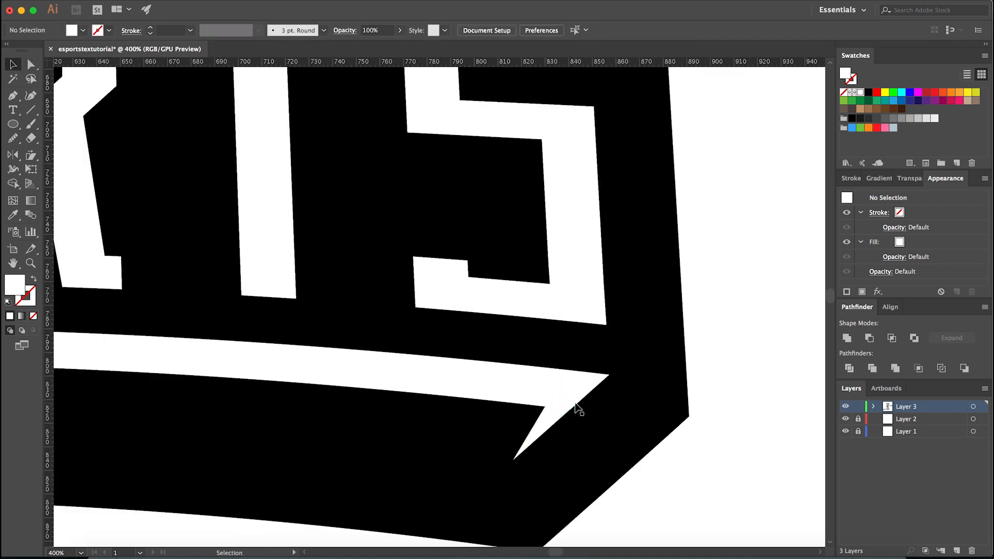
{"action": "left_click", "coordinate": [576, 402]}
{"action": "scroll", "coordinate": [704, 403], "scroll_direction": "down", "scroll_amount": 2}
{"action": "scroll", "coordinate": [704, 408], "scroll_direction": "down", "scroll_amount": 2}
{"action": "scroll", "coordinate": [278, 437], "scroll_direction": "up", "scroll_amount": 4}
{"action": "left_click", "coordinate": [274, 437]}
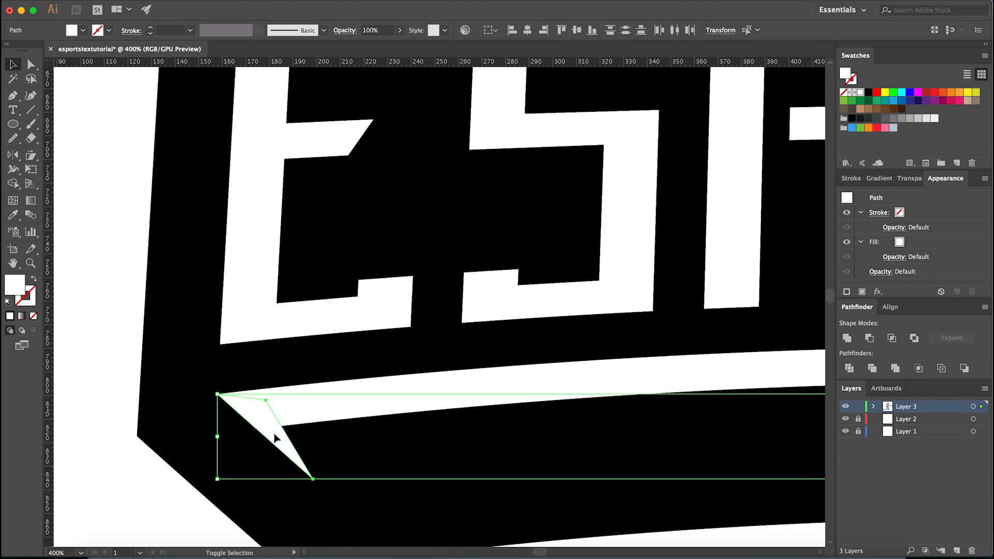
{"action": "scroll", "coordinate": [285, 433], "scroll_direction": "down", "scroll_amount": 2}
{"action": "scroll", "coordinate": [290, 434], "scroll_direction": "down", "scroll_amount": 2}
{"action": "scroll", "coordinate": [728, 429], "scroll_direction": "up", "scroll_amount": 5}
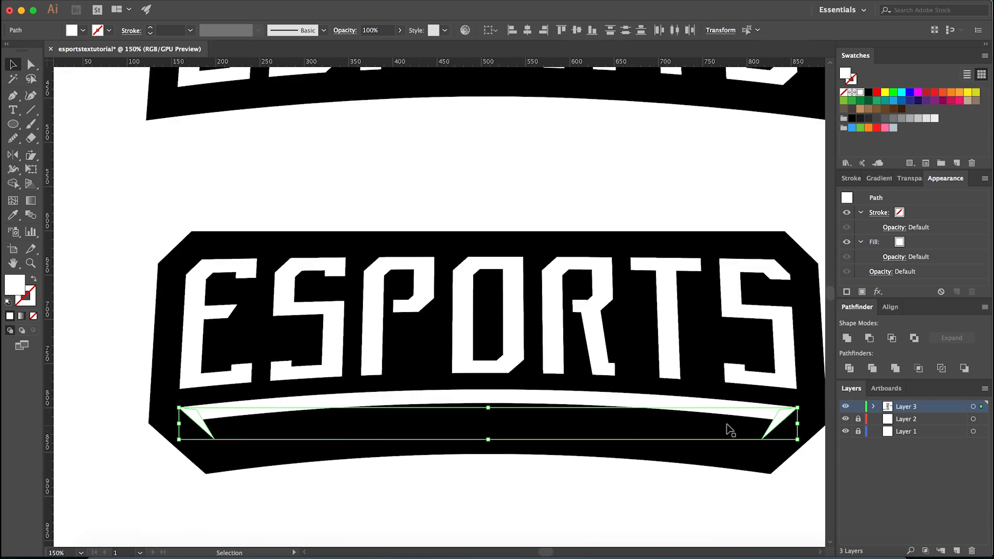
{"action": "key", "text": "super+a"}
{"action": "scroll", "coordinate": [647, 401], "scroll_direction": "down", "scroll_amount": 3}
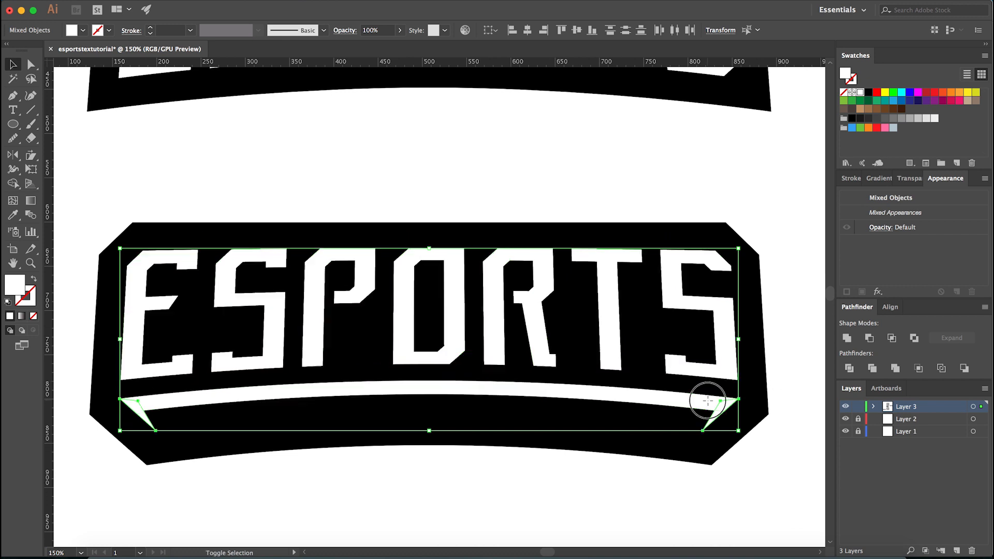
{"action": "left_click", "coordinate": [706, 402]}
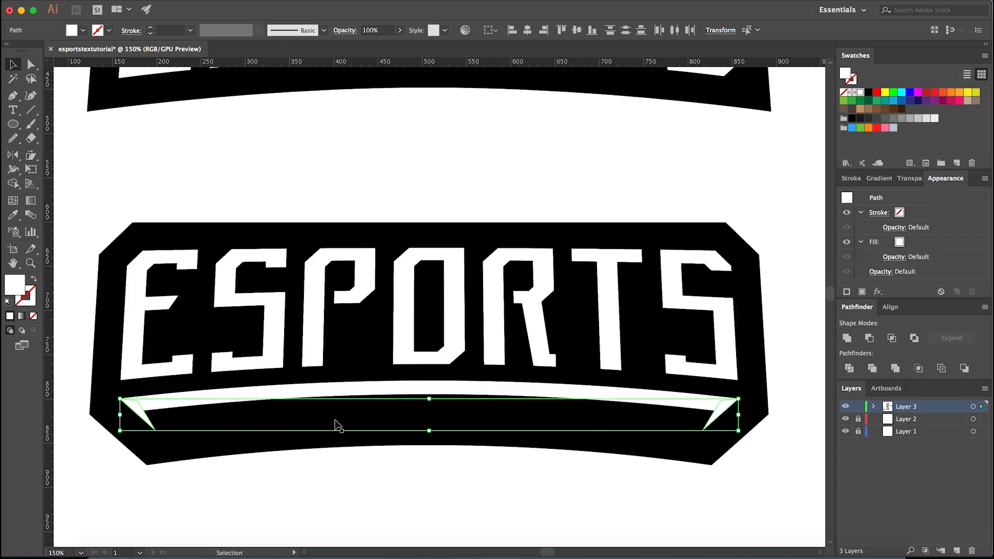
{"action": "key", "text": "super+g"}
- Try moving the grouped spikes downward, and undo the move
{"action": "left_click_drag", "start_coordinate": [189, 495], "coordinate": [183, 489]}
{"action": "left_click_drag", "start_coordinate": [148, 419], "coordinate": [143, 460]}
{"action": "key", "text": "super+z"}
- Recolour the grouped spikes, trying teal before choosing a bright blue fill
{"action": "left_click", "coordinate": [885, 100]}
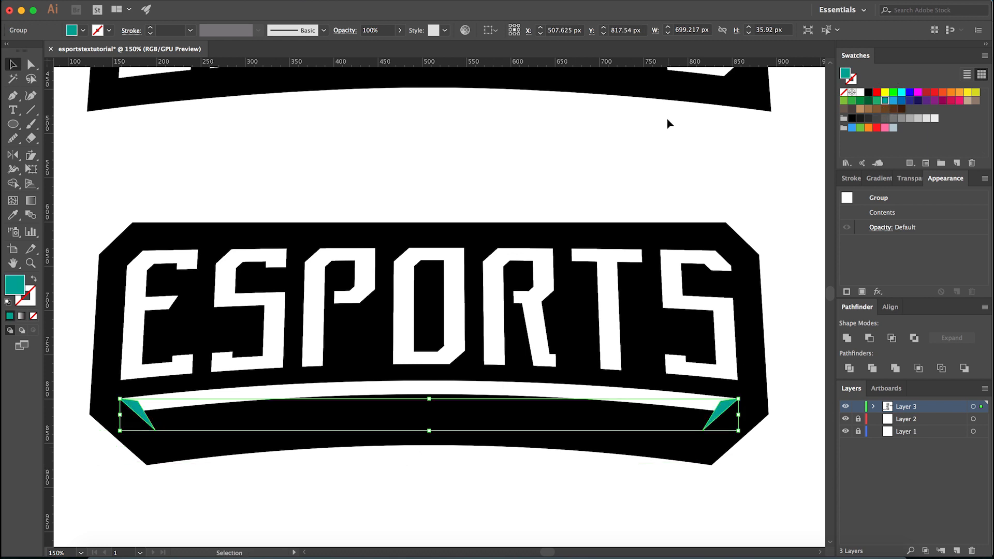
{"action": "left_click", "coordinate": [894, 101]}
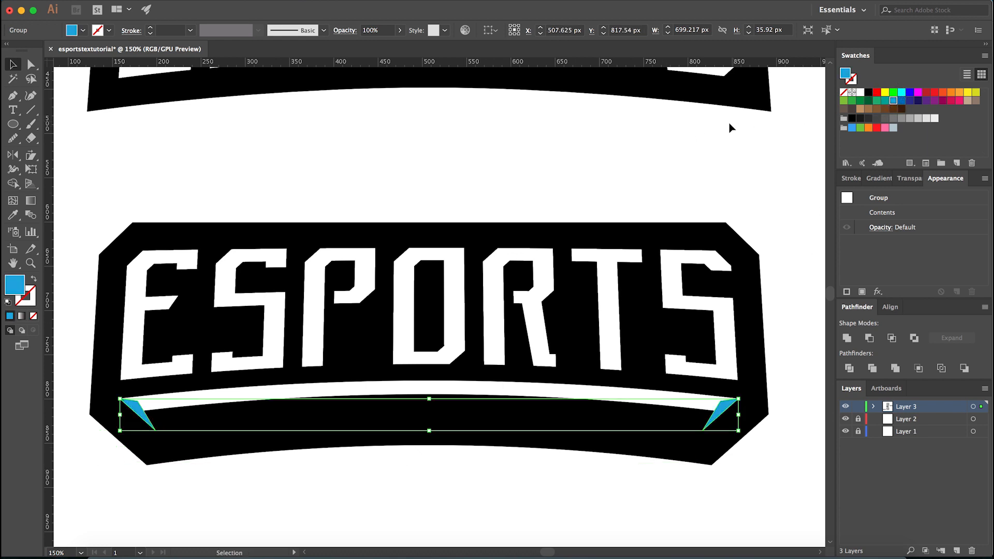
- Ungroup the white ESPORTS lettering and its curved underline so they can be edited separately
{"action": "left_click", "coordinate": [367, 409]}
{"action": "left_click", "coordinate": [165, 402]}
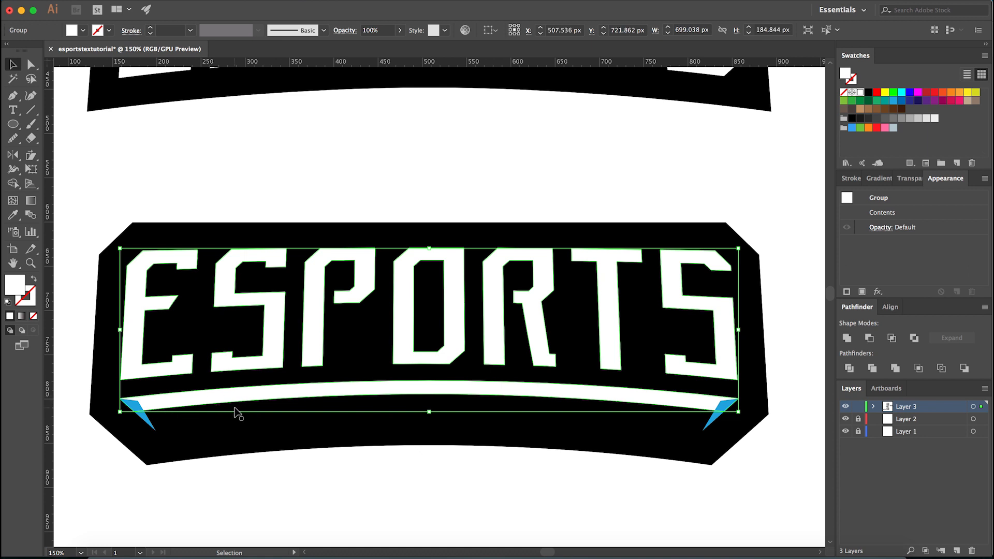
{"action": "right_click", "coordinate": [244, 386]}
{"action": "left_click", "coordinate": [266, 471]}
{"action": "left_click", "coordinate": [237, 483]}
- Fill the curved underline and its grouped end spikes with the same bright blue swatch
{"action": "left_click", "coordinate": [188, 413]}
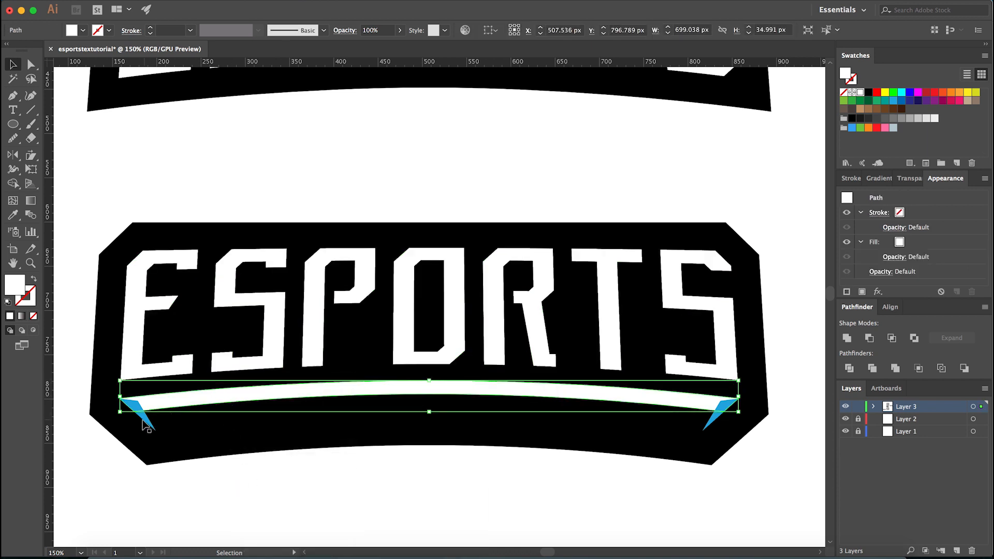
{"action": "scroll", "coordinate": [146, 425], "scroll_direction": "up", "scroll_amount": 3}
{"action": "left_click", "coordinate": [144, 419], "text": "shift"}
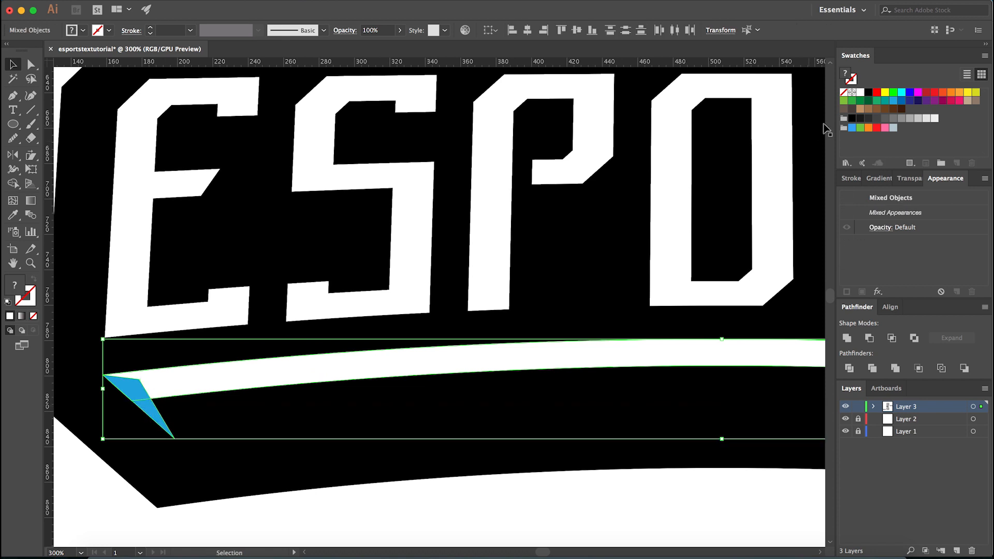
{"action": "left_click_drag", "start_coordinate": [852, 128], "coordinate": [183, 387]}
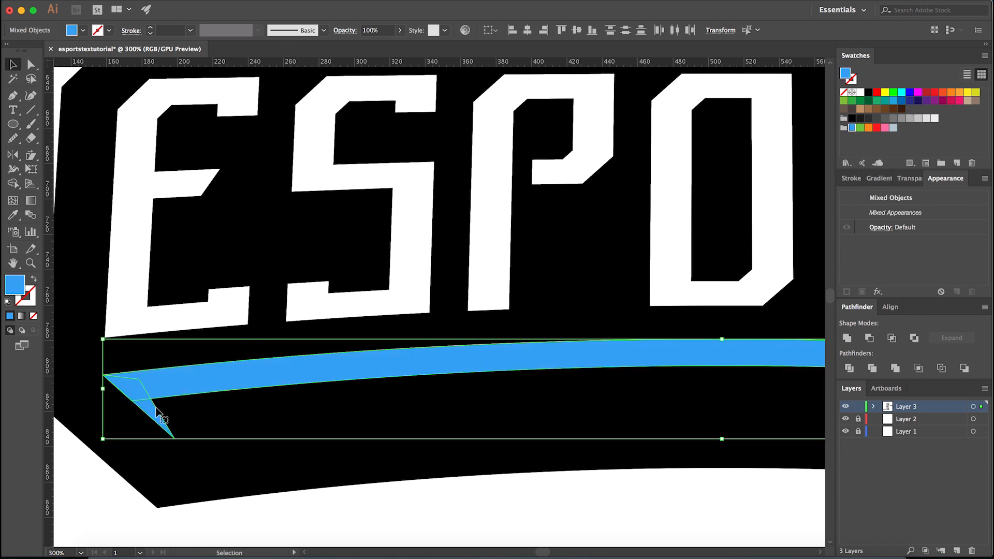
{"action": "key", "text": "super+minus"}
{"action": "key", "text": "super+minus"}
{"action": "left_click", "coordinate": [337, 471]}
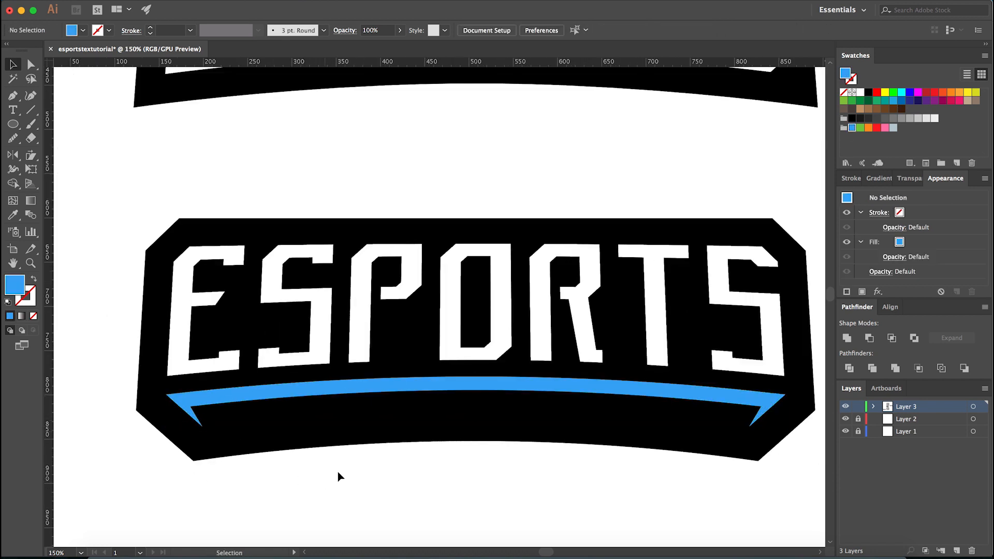
- Group the lettering with the underline and spikes, and apply the underline's sampled blue to the whole group
{"action": "left_click", "coordinate": [431, 377]}
{"action": "left_click", "coordinate": [449, 344], "text": "shift"}
{"action": "key", "text": "super+g"}
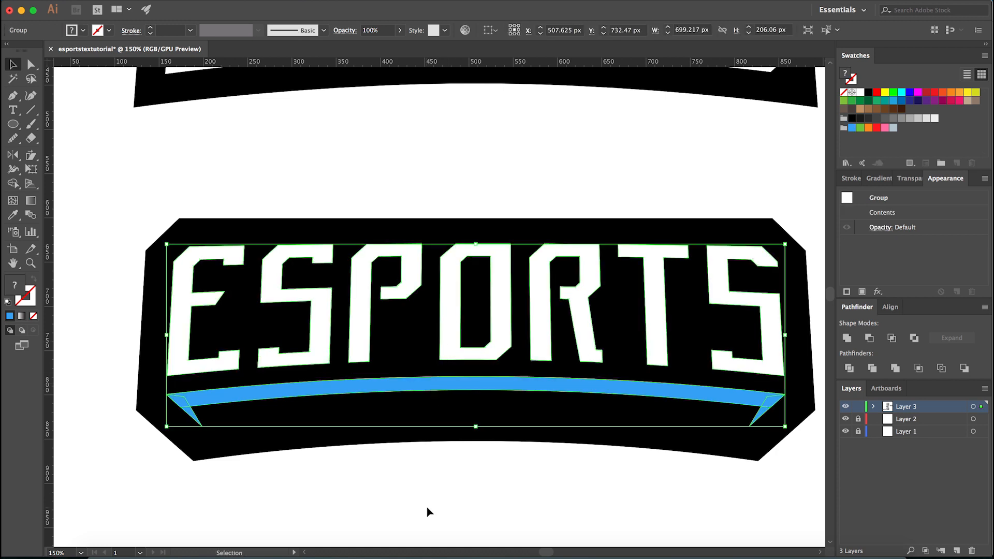
{"action": "key", "text": "i"}
{"action": "left_click", "coordinate": [459, 379]}
{"action": "key", "text": "v"}
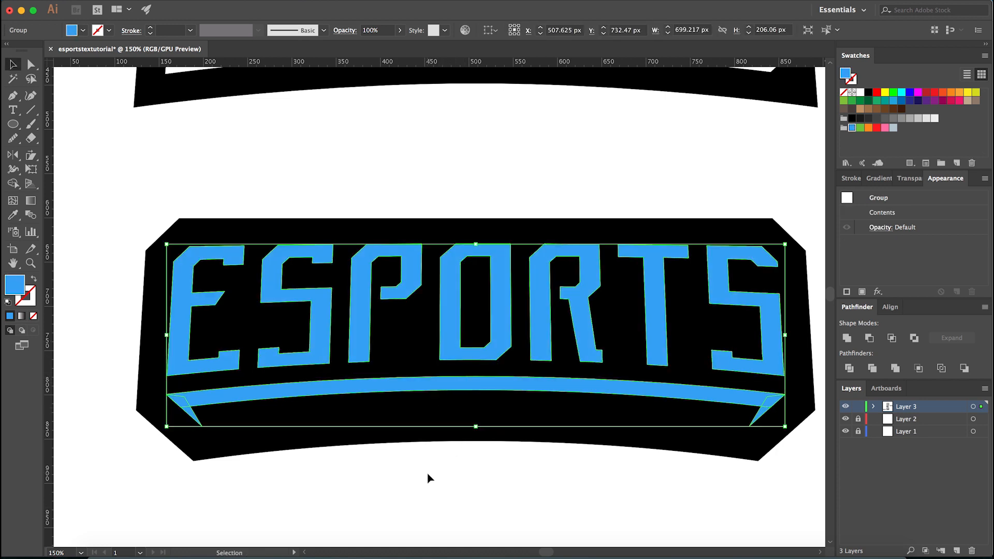
{"action": "left_click", "coordinate": [429, 474]}
{"action": "scroll", "coordinate": [438, 470], "scroll_direction": "down", "scroll_amount": 4}
{"action": "scroll", "coordinate": [448, 489], "scroll_direction": "up", "scroll_amount": 2}
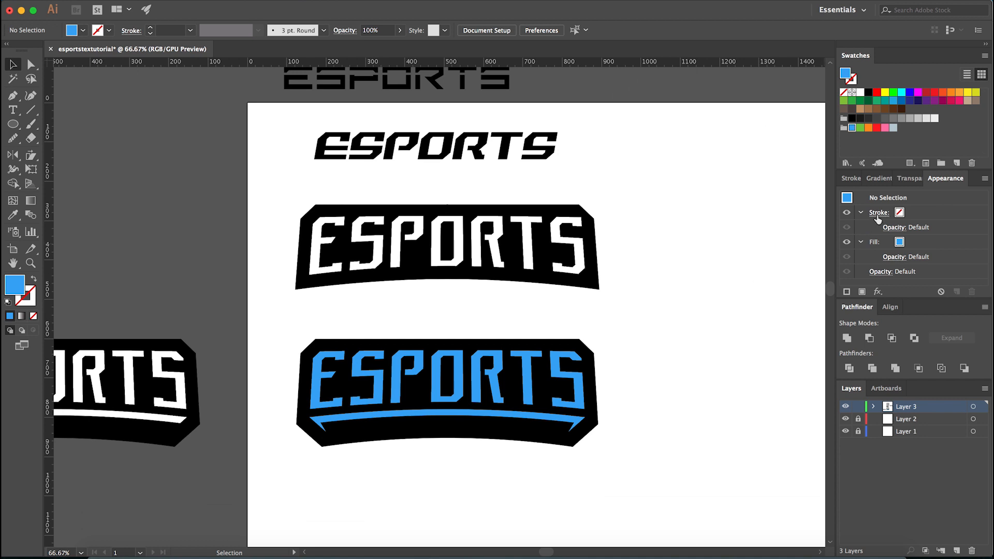
- Open the VisiBone2 swatch library, dock it beside the Swatches panel, and enlarge it to show all its colours
{"action": "left_click", "coordinate": [847, 164]}
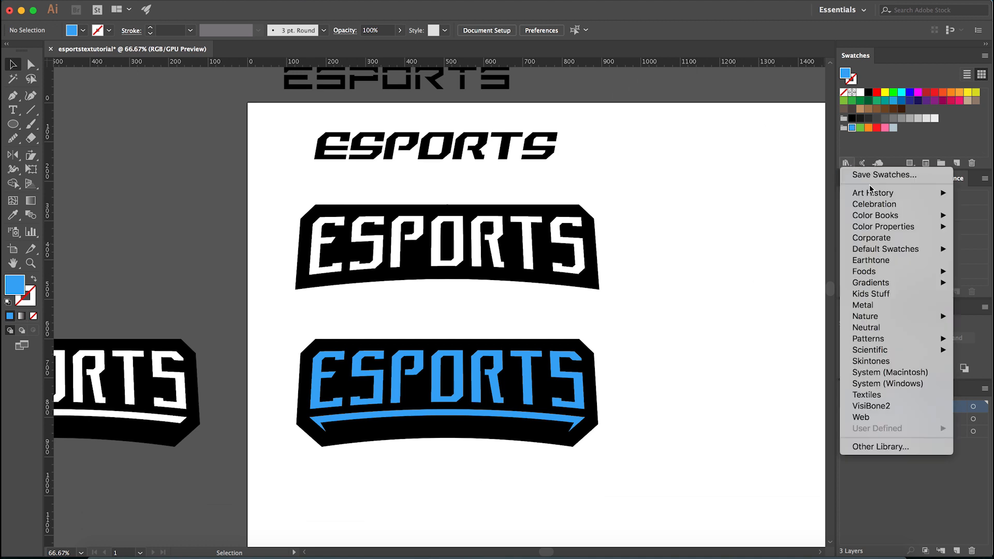
{"action": "left_click", "coordinate": [880, 406]}
{"action": "left_click", "coordinate": [847, 164]}
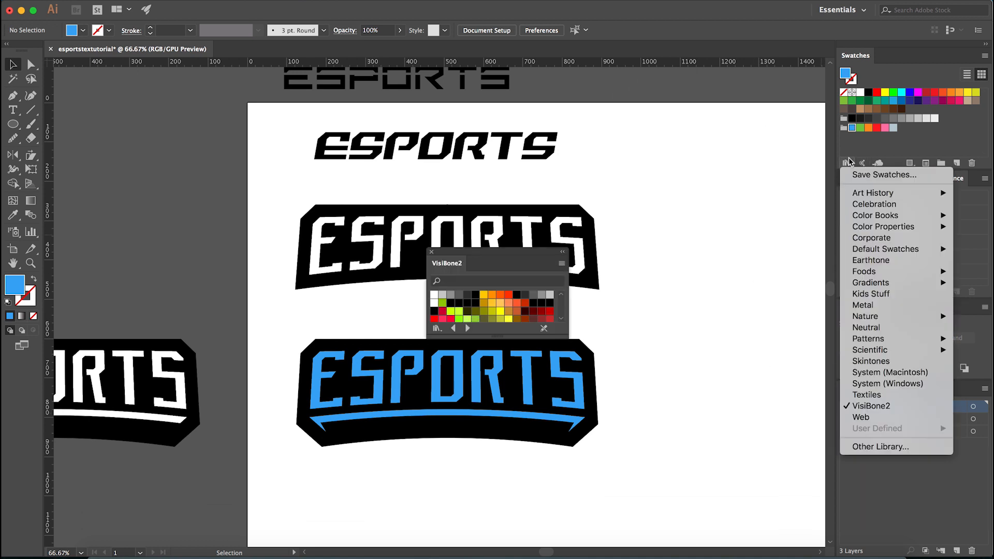
{"action": "left_click", "coordinate": [551, 250]}
{"action": "left_click_drag", "start_coordinate": [531, 257], "coordinate": [894, 58]}
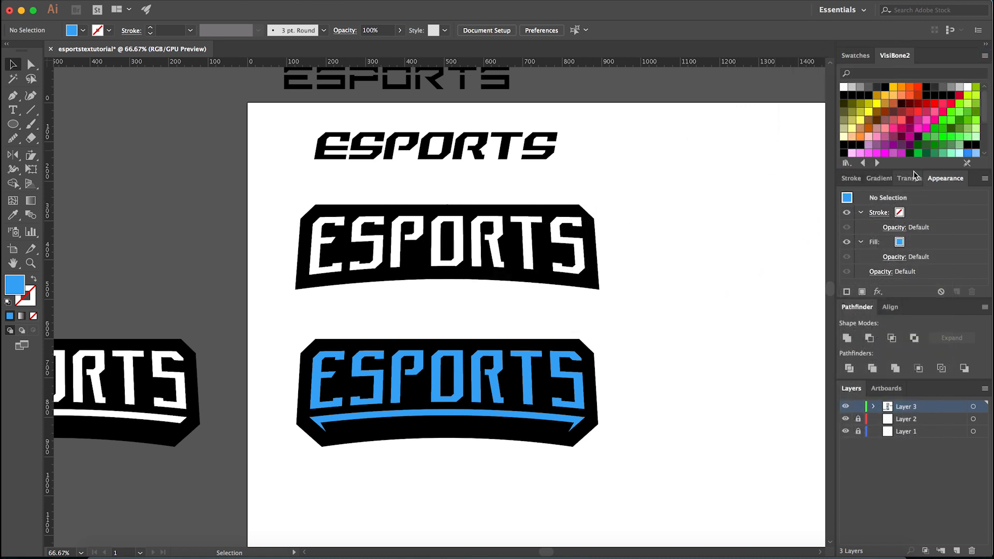
{"action": "left_click_drag", "start_coordinate": [914, 170], "coordinate": [915, 295]}
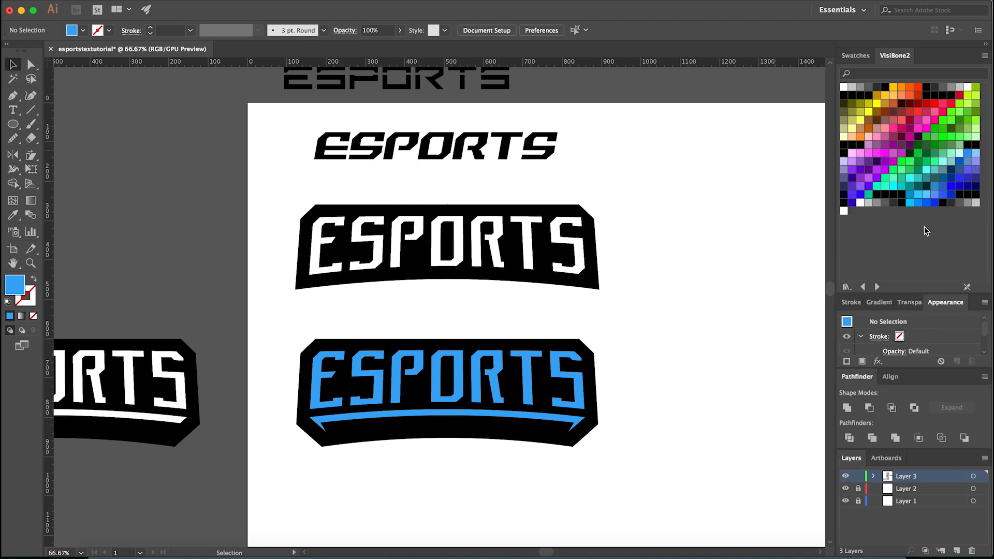
- Recolour the grouped ESPORTS lettering and underline with a bright cyan VisiBone2 swatch
{"action": "left_click", "coordinate": [579, 405]}
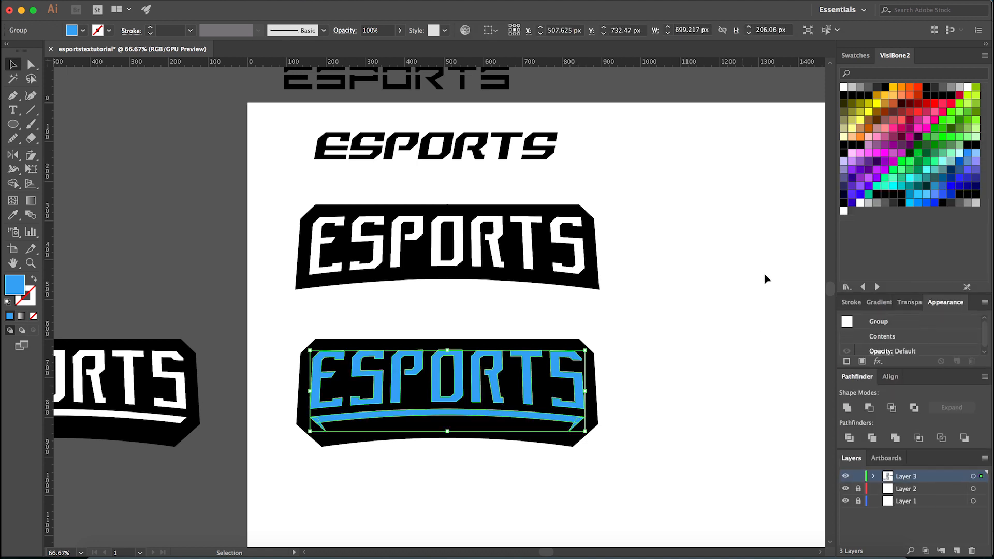
{"action": "left_click", "coordinate": [895, 190]}
{"action": "left_click", "coordinate": [653, 421]}
{"action": "scroll", "coordinate": [486, 469], "scroll_direction": "left", "scroll_amount": 2}
{"action": "scroll", "coordinate": [539, 441], "scroll_direction": "up", "scroll_amount": 1}
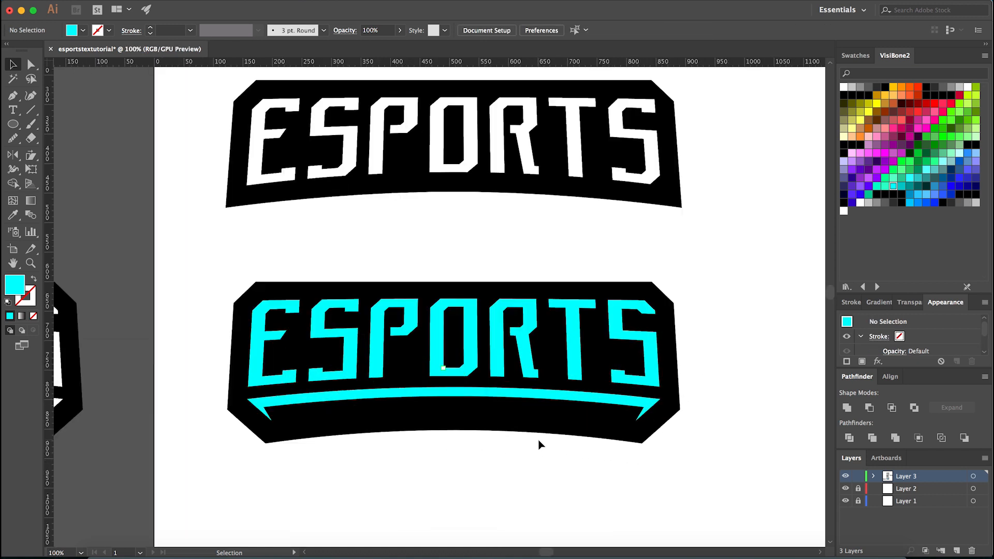
- Try several cyan and light blue VisiBone2 swatches on the lettering group, ending on a slightly lighter cyan
{"action": "left_click", "coordinate": [643, 369]}
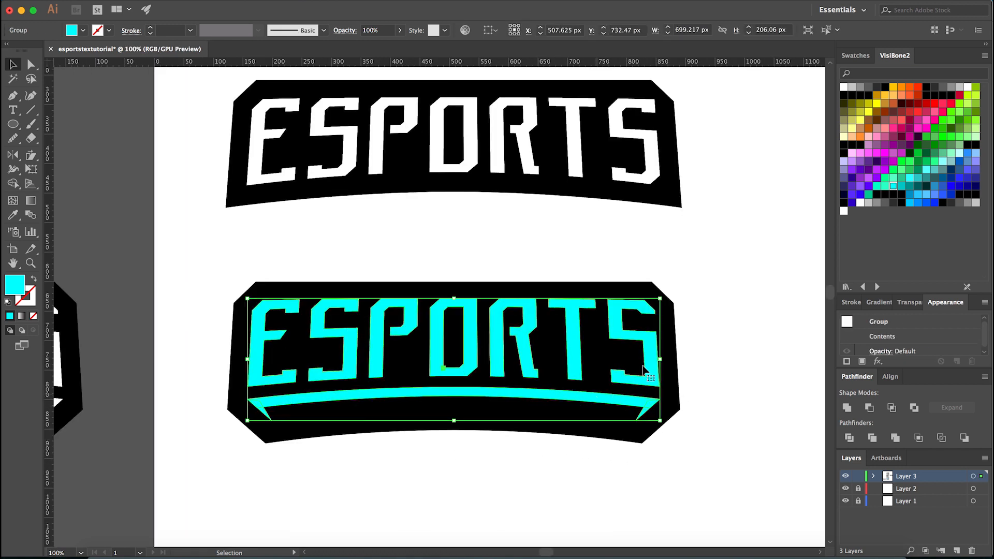
{"action": "left_click", "coordinate": [911, 179]}
{"action": "left_click", "coordinate": [921, 196]}
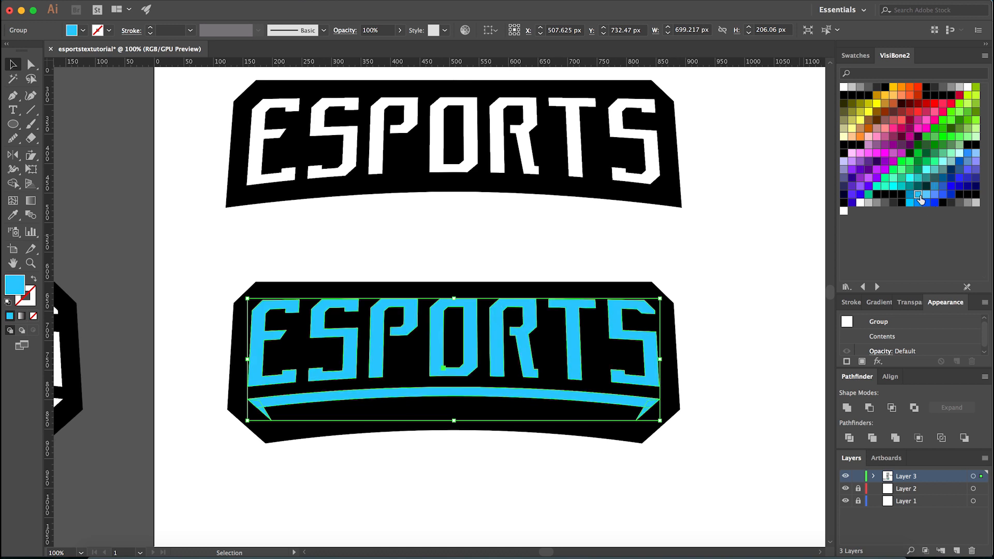
{"action": "left_click", "coordinate": [893, 186]}
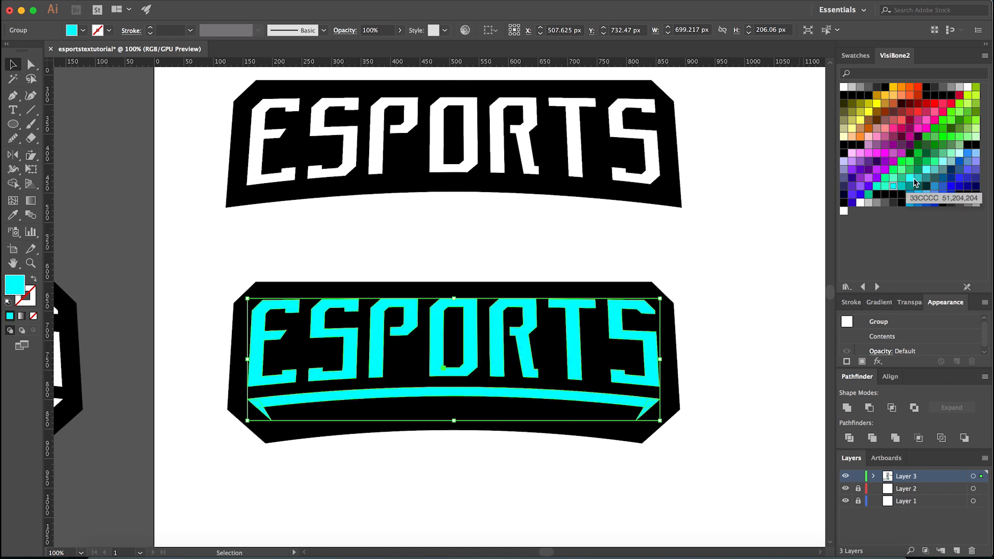
{"action": "left_click", "coordinate": [903, 187]}
{"action": "left_click", "coordinate": [919, 193]}
{"action": "left_click", "coordinate": [912, 178]}
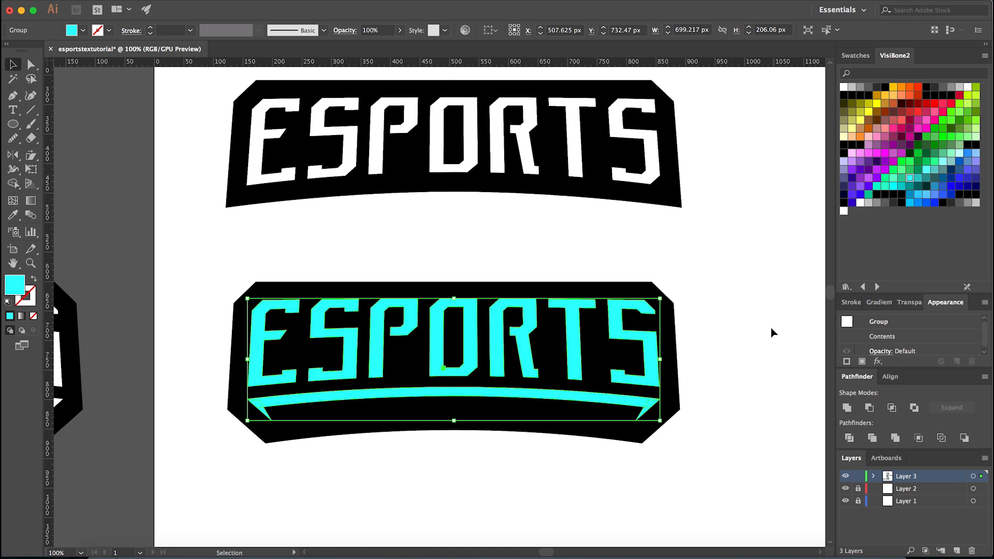
- Switch to Chrome and search Google for "electric blue" in a new tab
{"action": "left_click", "coordinate": [320, 555]}
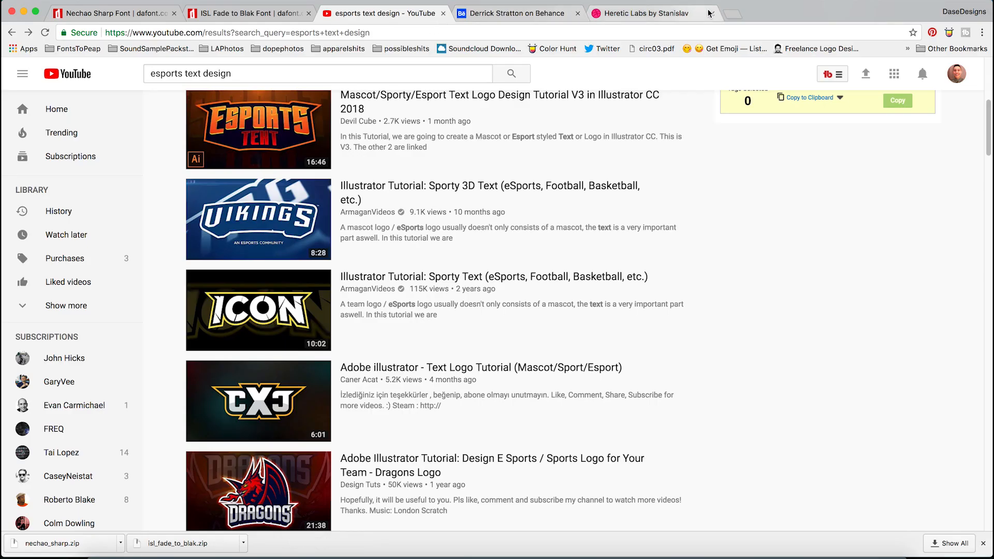
{"action": "left_click", "coordinate": [733, 13]}
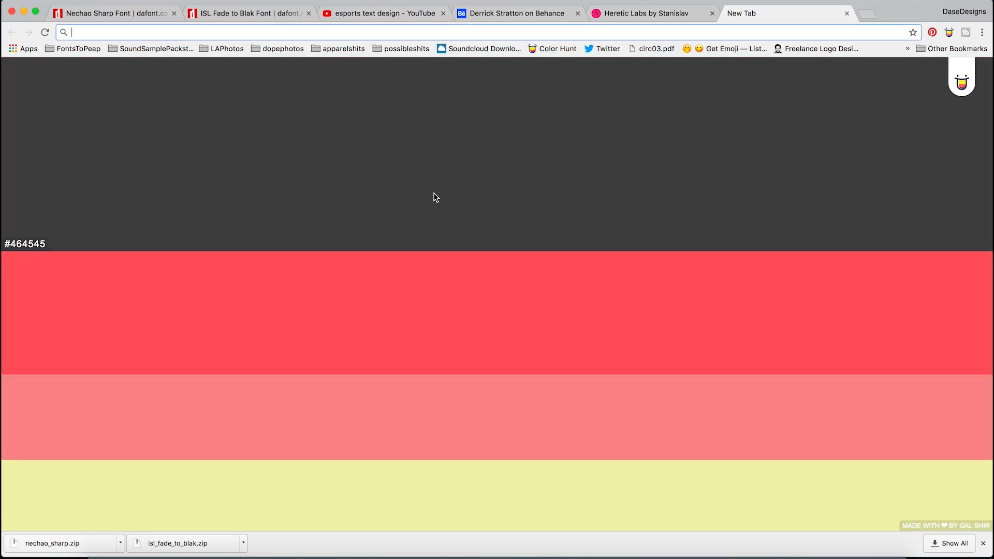
{"action": "type", "text": "google.com"}
{"action": "key", "text": "Return"}
{"action": "type", "text": "electric blue"}
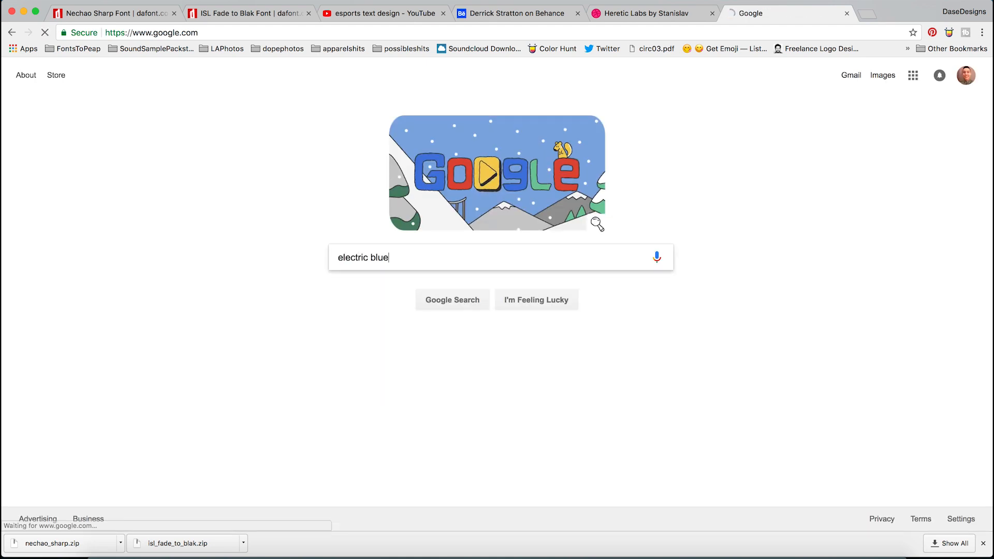
{"action": "key", "text": "Return"}
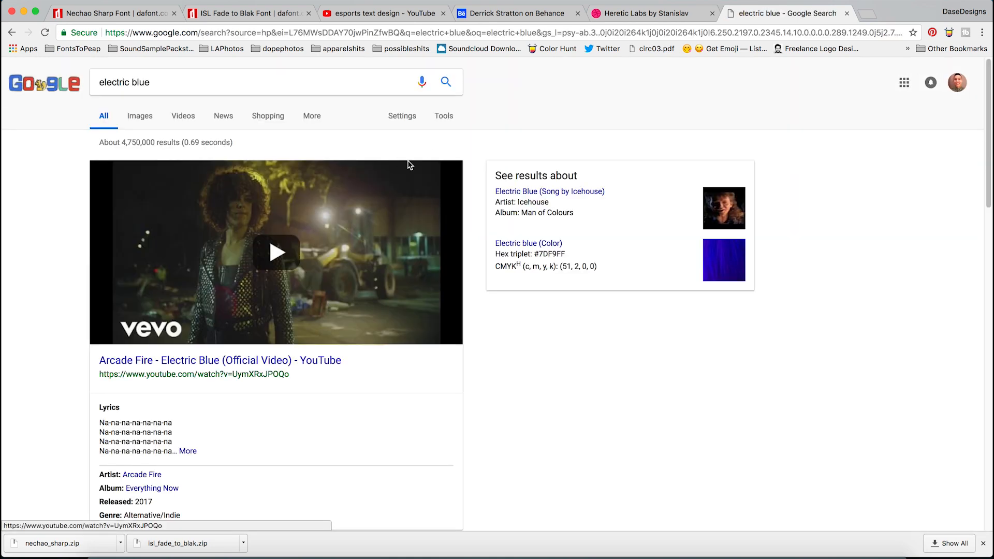
- Browse the image results for electric blue to find a reference shade for the logo
{"action": "scroll", "coordinate": [120, 350], "scroll_direction": "down", "scroll_amount": 6}
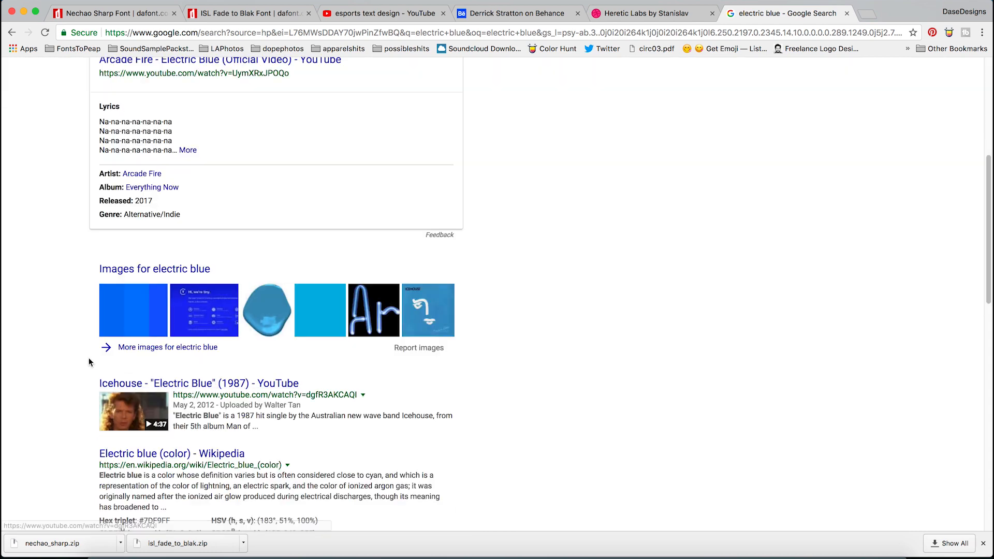
{"action": "scroll", "coordinate": [119, 357], "scroll_direction": "up", "scroll_amount": 6}
{"action": "left_click", "coordinate": [138, 115]}
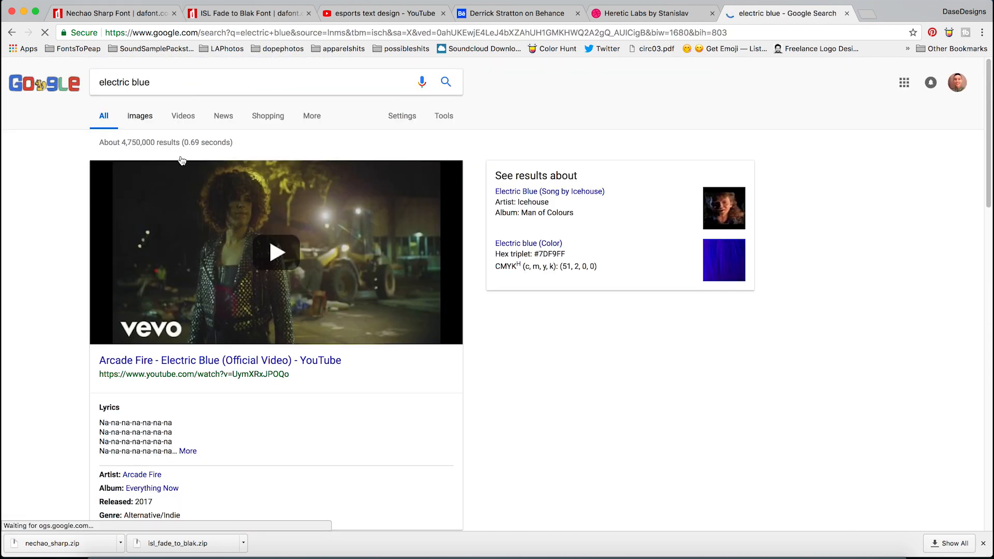
{"action": "scroll", "coordinate": [604, 244], "scroll_direction": "down", "scroll_amount": 9}
{"action": "scroll", "coordinate": [604, 248], "scroll_direction": "down", "scroll_amount": 12}
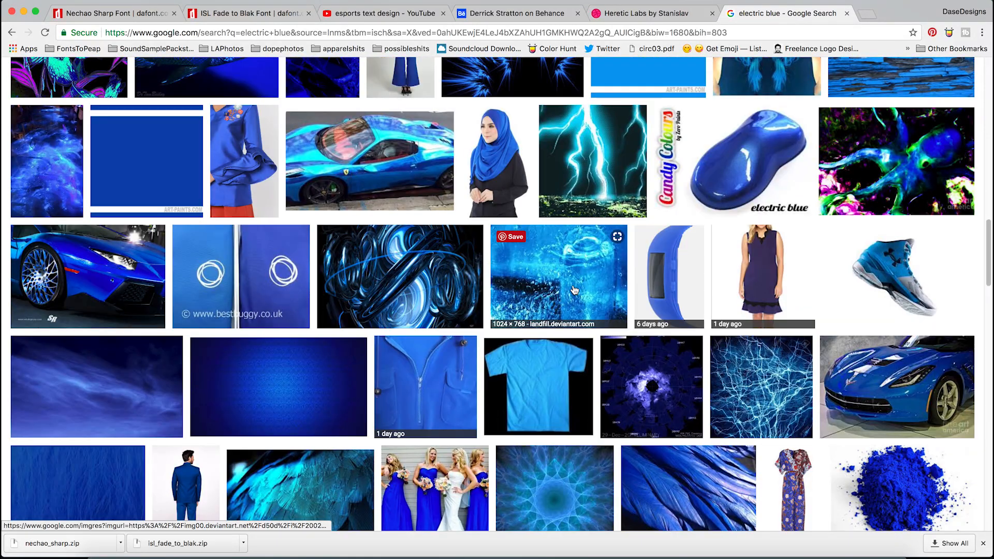
{"action": "scroll", "coordinate": [574, 290], "scroll_direction": "down", "scroll_amount": 9}
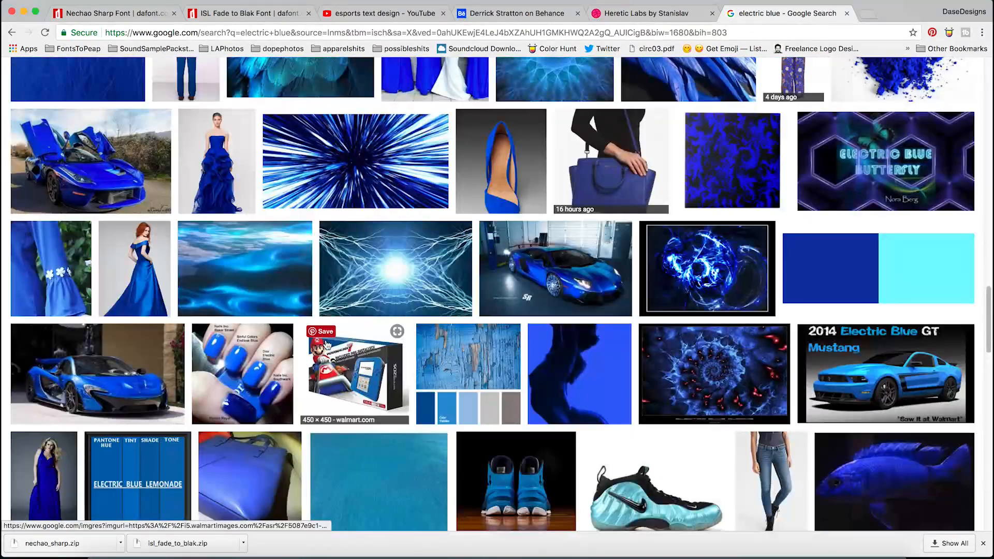
{"action": "scroll", "coordinate": [323, 343], "scroll_direction": "down", "scroll_amount": 3}
{"action": "scroll", "coordinate": [318, 339], "scroll_direction": "down", "scroll_amount": 6}
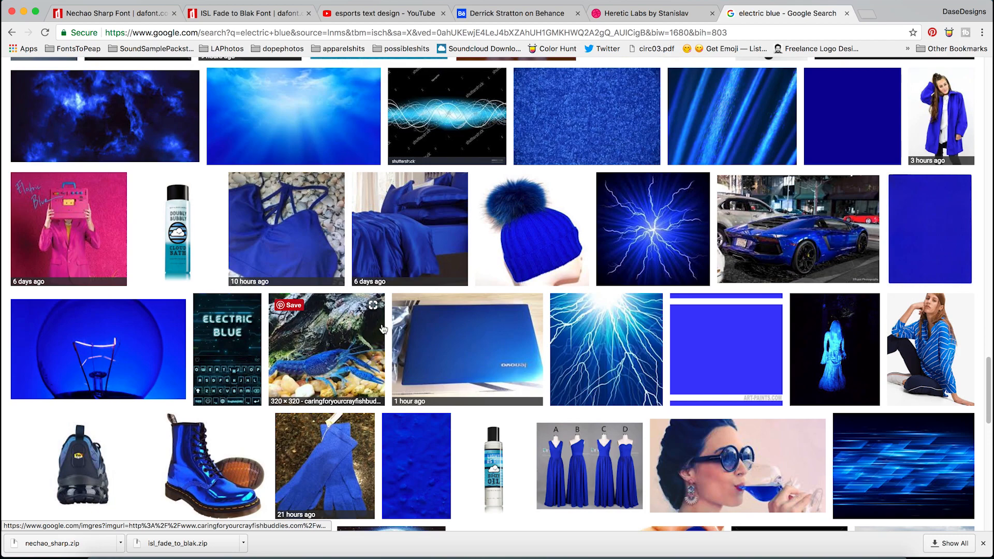
- Return to Illustrator and set the lettering group's fill to a custom light sky blue with a hue of 193°
{"action": "left_click", "coordinate": [404, 553]}
{"action": "left_click", "coordinate": [526, 427]}
{"action": "left_click", "coordinate": [533, 399]}
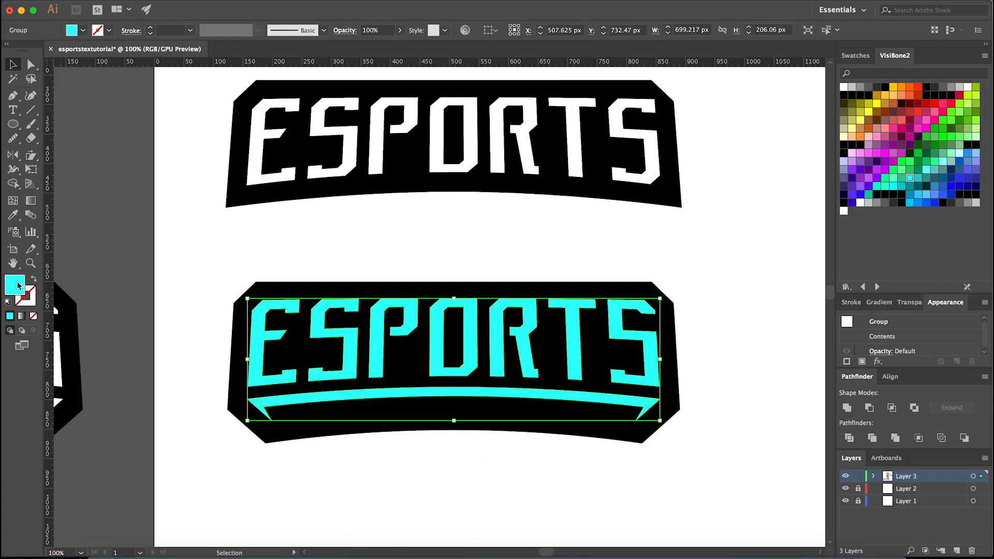
{"action": "double_click", "coordinate": [18, 286]}
{"action": "left_click", "coordinate": [749, 227]}
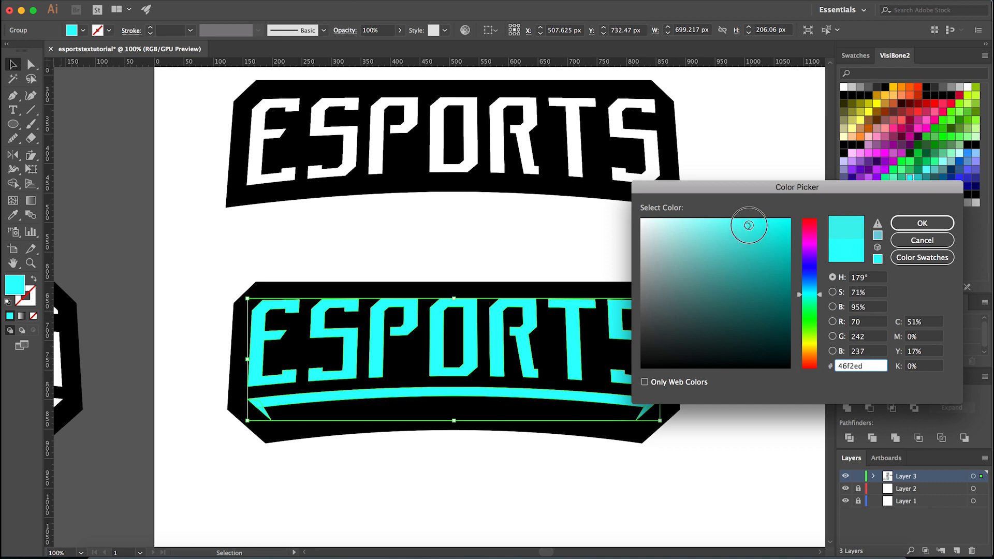
{"action": "left_click_drag", "start_coordinate": [809, 304], "coordinate": [817, 289]}
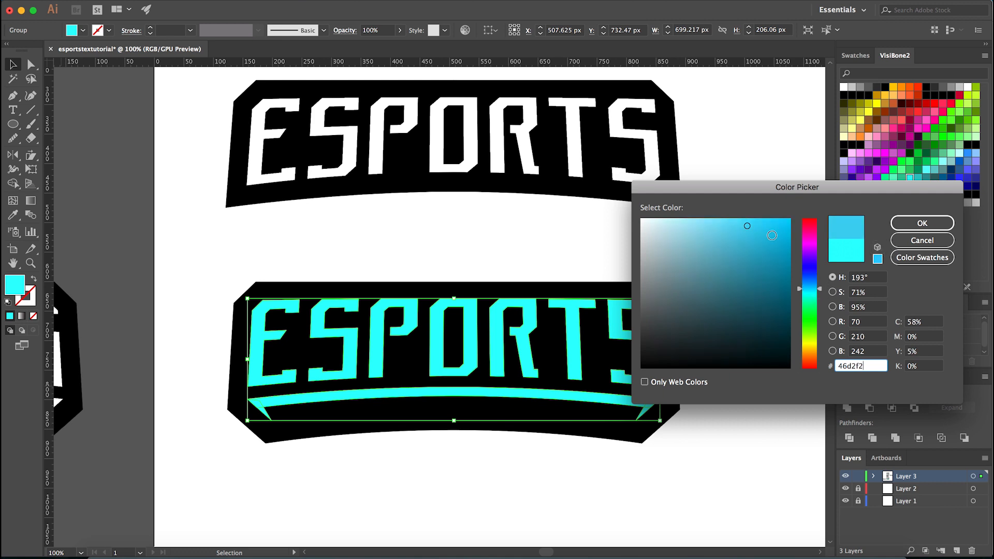
{"action": "left_click_drag", "start_coordinate": [753, 223], "coordinate": [754, 221]}
{"action": "left_click", "coordinate": [907, 232]}
{"action": "left_click", "coordinate": [672, 241]}
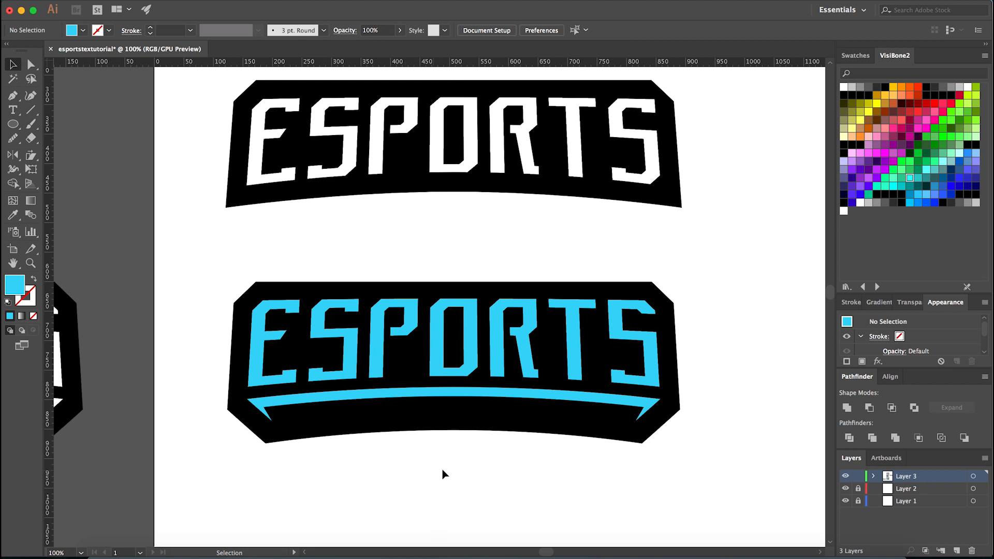
{"action": "scroll", "coordinate": [442, 476], "scroll_direction": "down", "scroll_amount": 5}
{"action": "scroll", "coordinate": [442, 480], "scroll_direction": "up", "scroll_amount": 4}
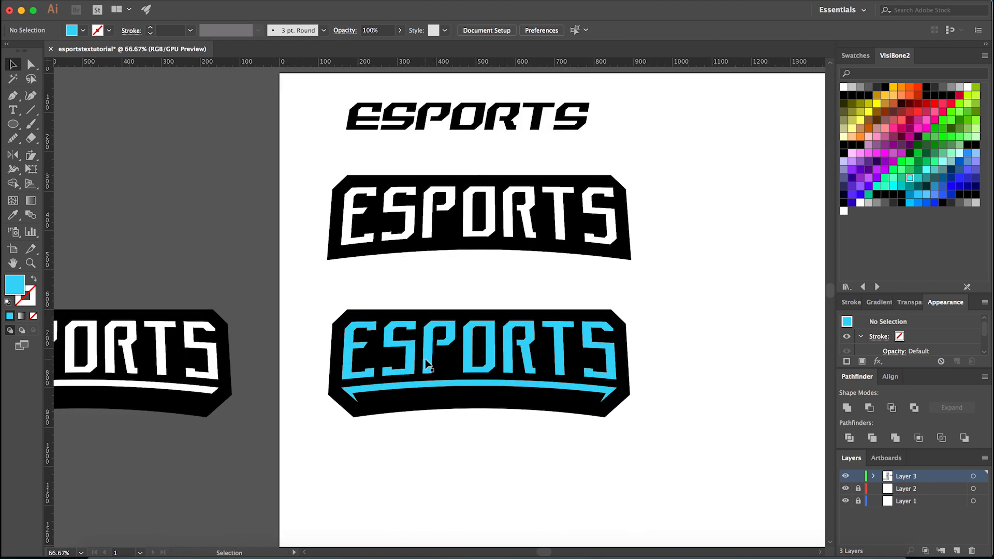
{"action": "left_click", "coordinate": [427, 364]}
{"action": "left_click", "coordinate": [321, 389]}
{"action": "scroll", "coordinate": [381, 396], "scroll_direction": "up", "scroll_amount": 2}
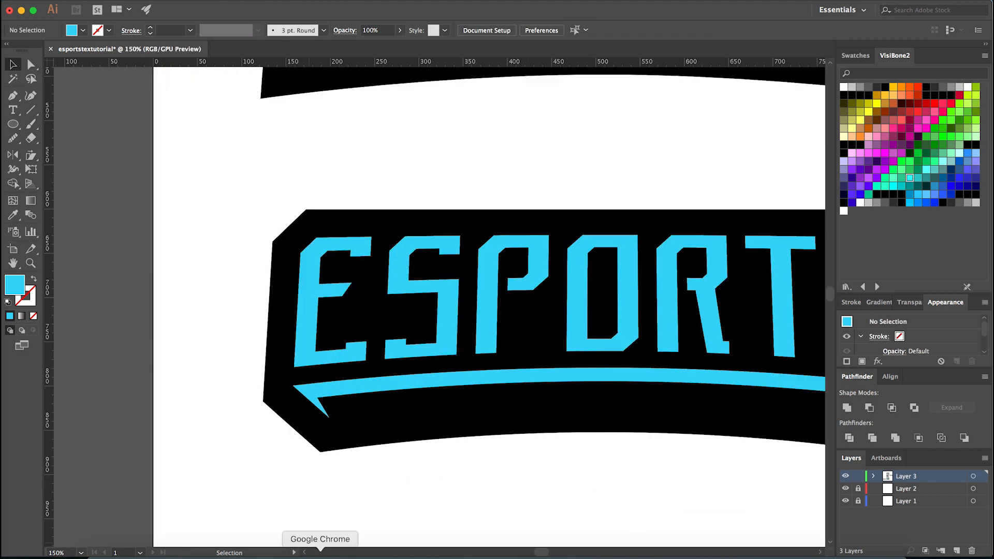
- Switch to Chrome, close the electric blue search results, and view the Kings of Death Skull Esports Logo project on Behance
{"action": "left_click", "coordinate": [320, 554]}
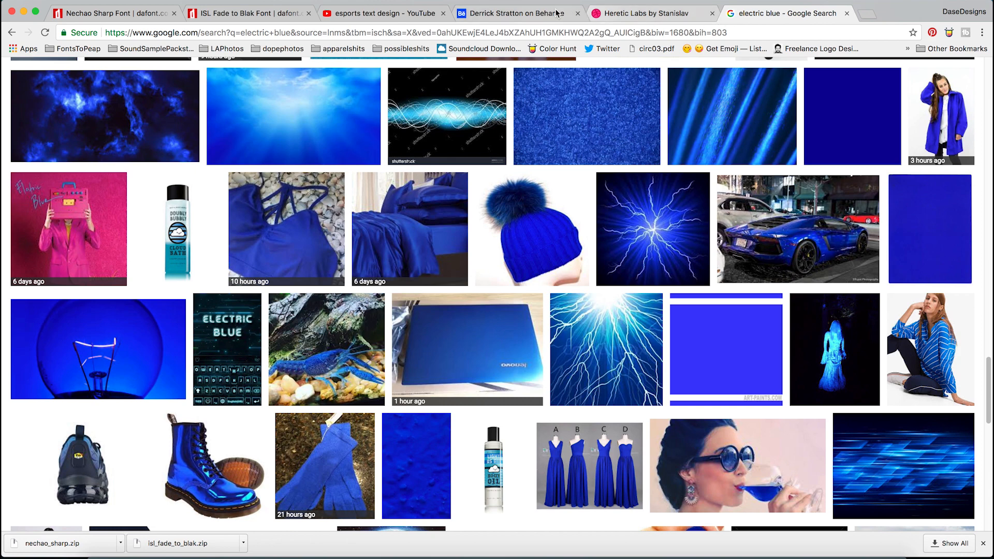
{"action": "left_click", "coordinate": [847, 13]}
{"action": "left_click", "coordinate": [413, 187]}
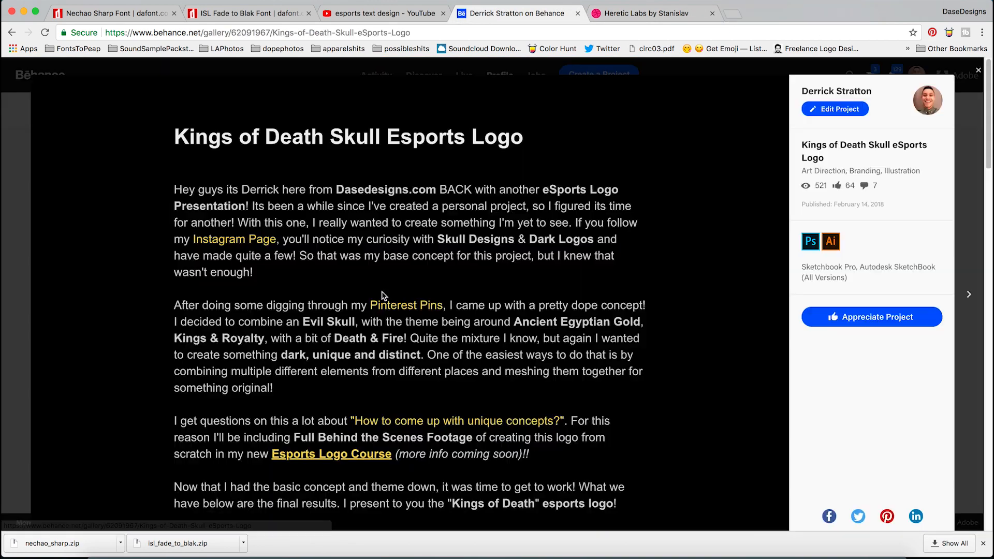
- Examine the two-tone lettering of the Kings of Death skull logo in the Behance project
{"action": "scroll", "coordinate": [372, 310], "scroll_direction": "down", "scroll_amount": 5}
{"action": "scroll", "coordinate": [330, 319], "scroll_direction": "down", "scroll_amount": 15}
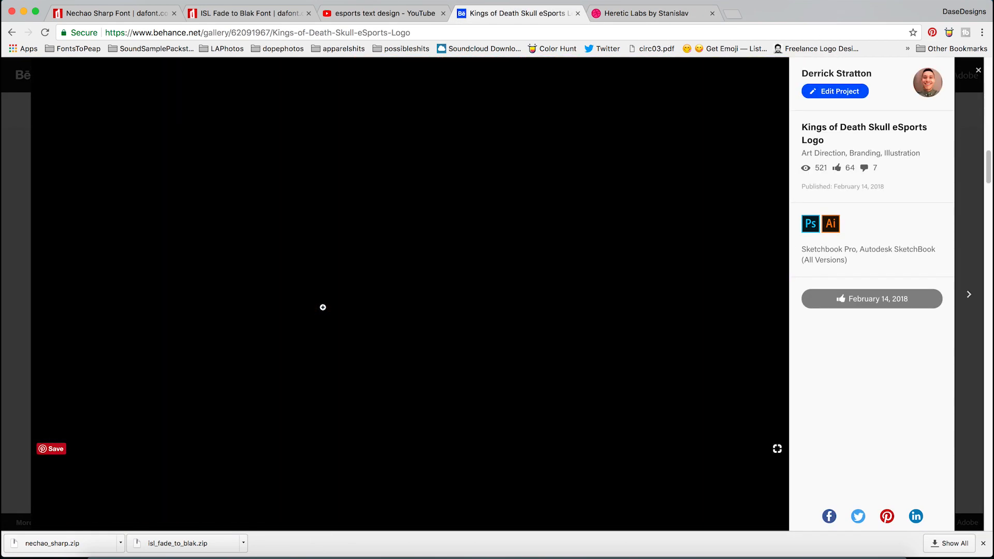
{"action": "scroll", "coordinate": [331, 312], "scroll_direction": "up", "scroll_amount": 20}
{"action": "scroll", "coordinate": [338, 320], "scroll_direction": "down", "scroll_amount": 8}
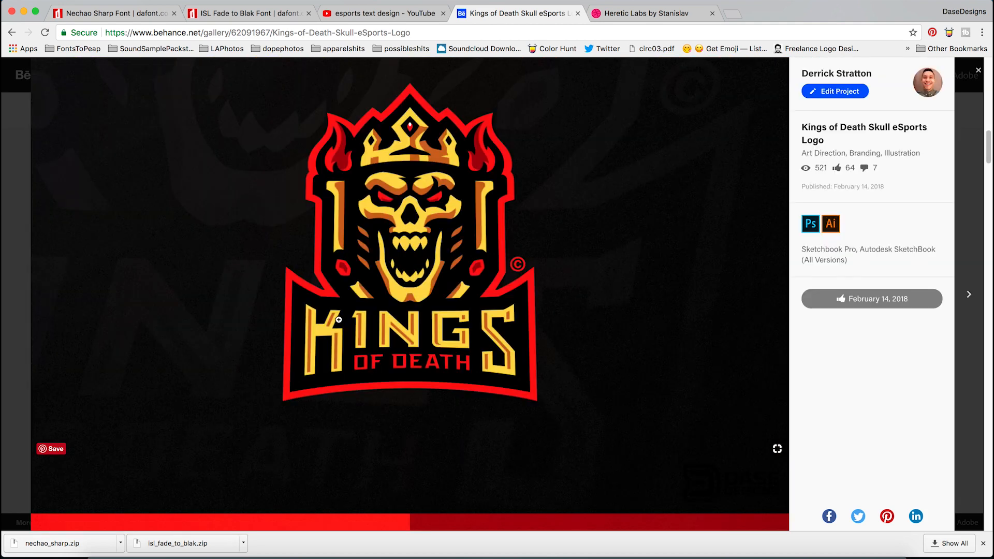
{"action": "scroll", "coordinate": [337, 319], "scroll_direction": "down", "scroll_amount": 4}
{"action": "scroll", "coordinate": [326, 310], "scroll_direction": "up", "scroll_amount": 3}
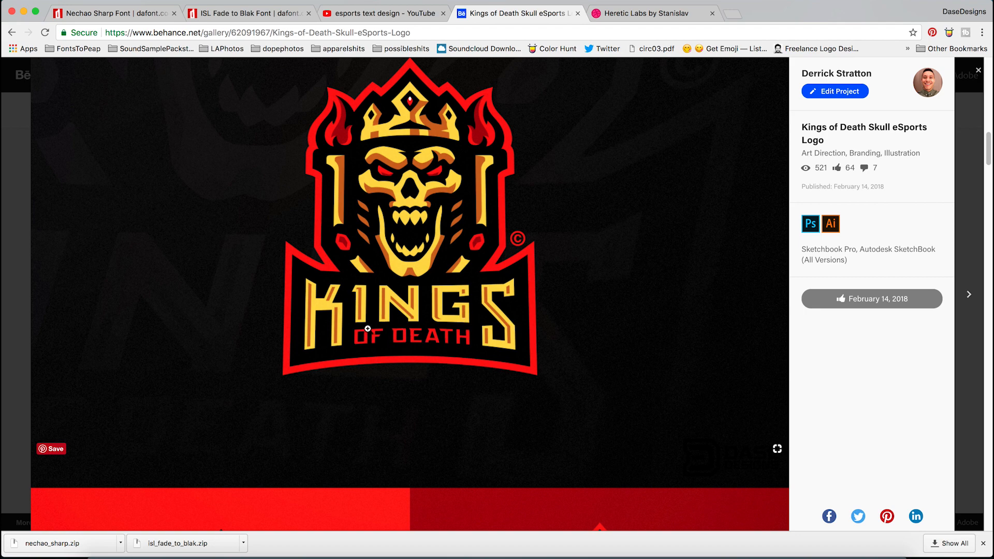
- Return to Illustrator and paste a copy of the light blue lettering group in front of the original
{"action": "left_click", "coordinate": [404, 550]}
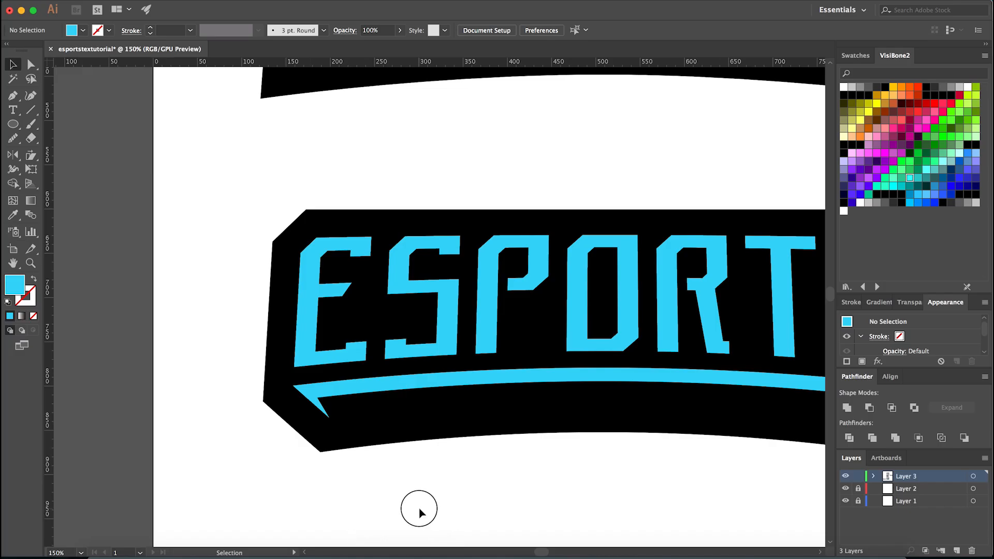
{"action": "left_click", "coordinate": [334, 392]}
{"action": "key", "text": "super+equal"}
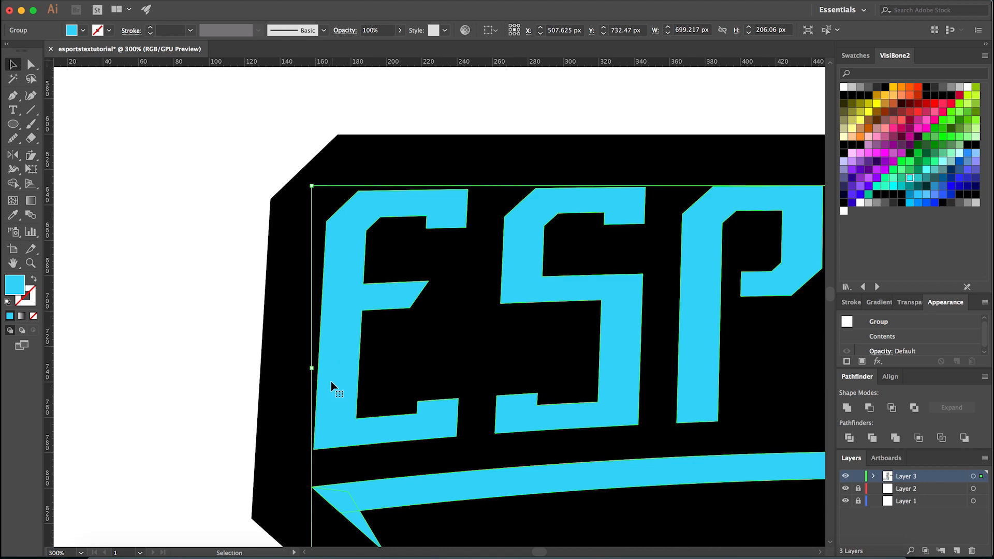
{"action": "left_click", "coordinate": [300, 366]}
{"action": "left_click", "coordinate": [330, 372]}
{"action": "key", "text": "super+minus"}
{"action": "key", "text": "super+c"}
{"action": "key", "text": "super+f"}
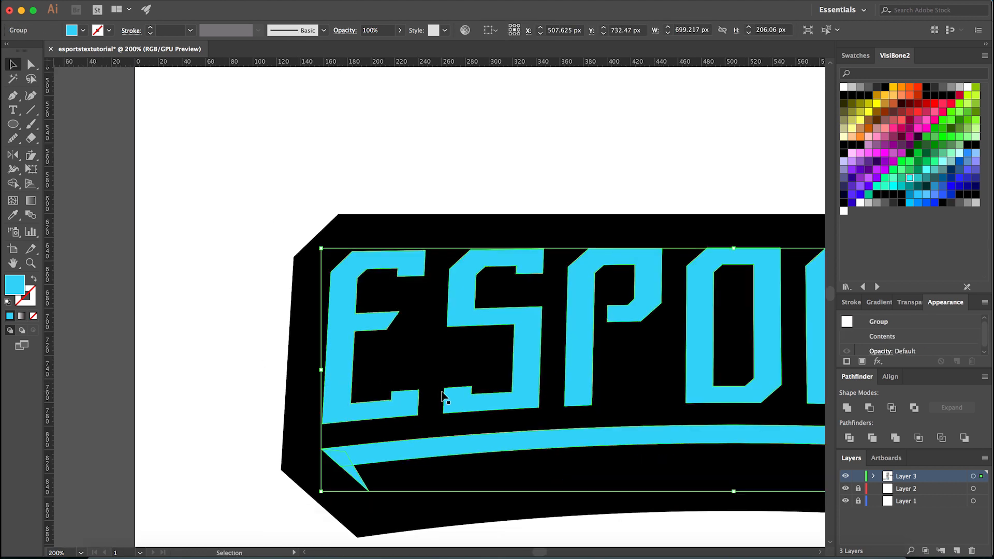
{"action": "key", "text": "super"}
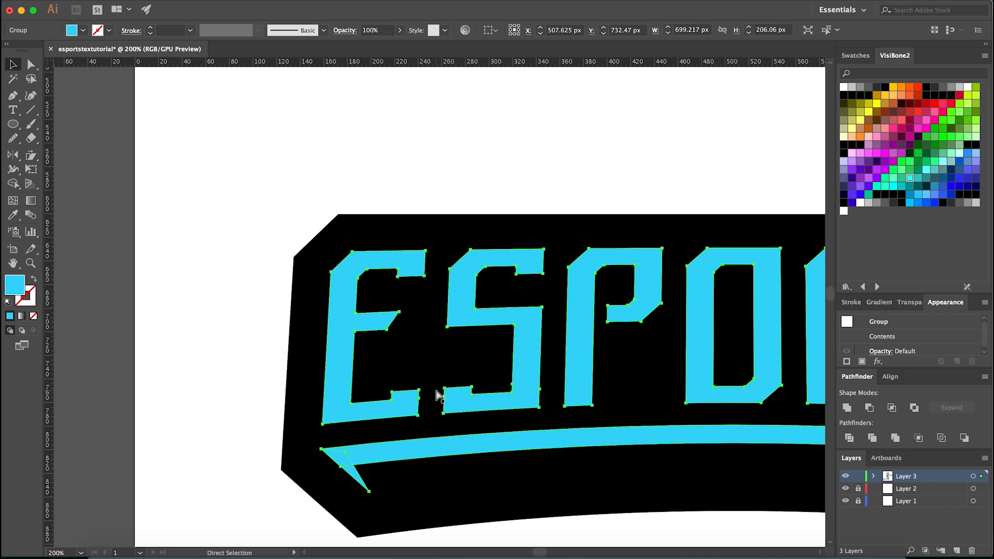
{"action": "key", "text": "super+shift+a"}
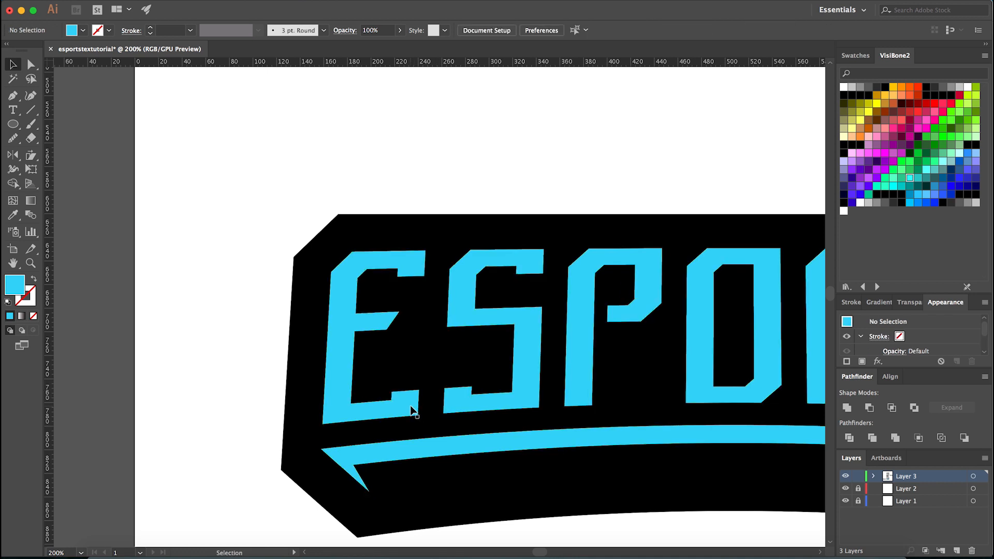
- Try to move the blue banner lower on the artboard and paste the copied lettering at its original position
{"action": "scroll", "coordinate": [411, 406], "scroll_direction": "down", "scroll_amount": 2}
{"action": "left_click_drag", "start_coordinate": [294, 470], "coordinate": [464, 331]}
{"action": "scroll", "coordinate": [448, 354], "scroll_direction": "down", "scroll_amount": 2}
{"action": "left_click_drag", "start_coordinate": [471, 368], "coordinate": [471, 438]}
{"action": "left_click", "coordinate": [463, 527]}
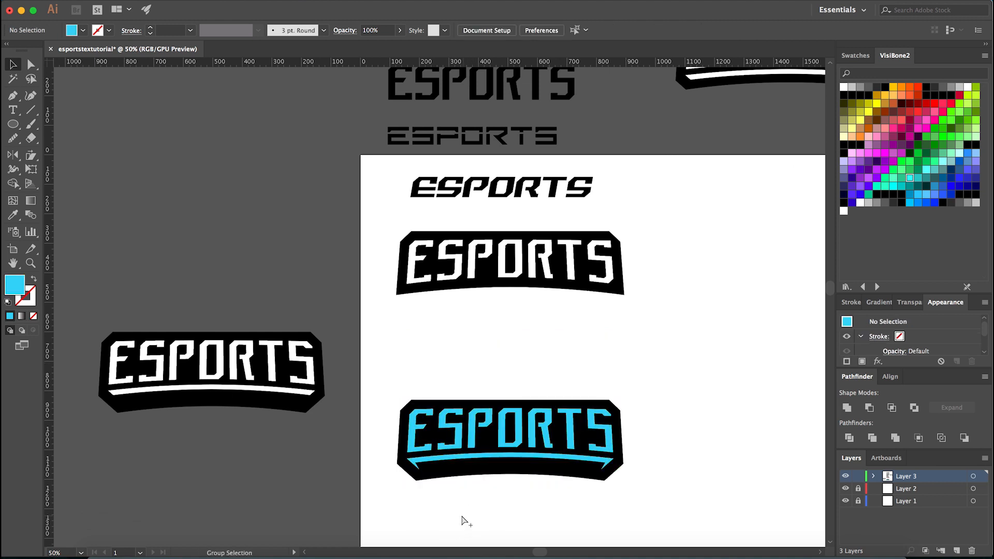
{"action": "key", "text": "ctrl+f"}
{"action": "left_click", "coordinate": [464, 329]}
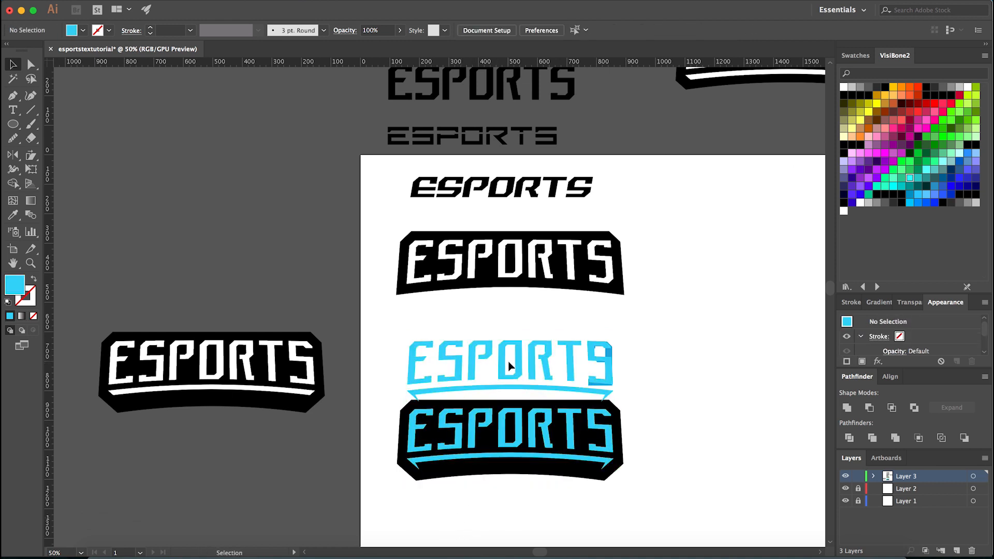
{"action": "scroll", "coordinate": [499, 398], "scroll_direction": "up", "scroll_amount": 2}
{"action": "key", "text": "ctrl+z"}
{"action": "key", "text": "ctrl+z"}
{"action": "left_click", "coordinate": [437, 247]}
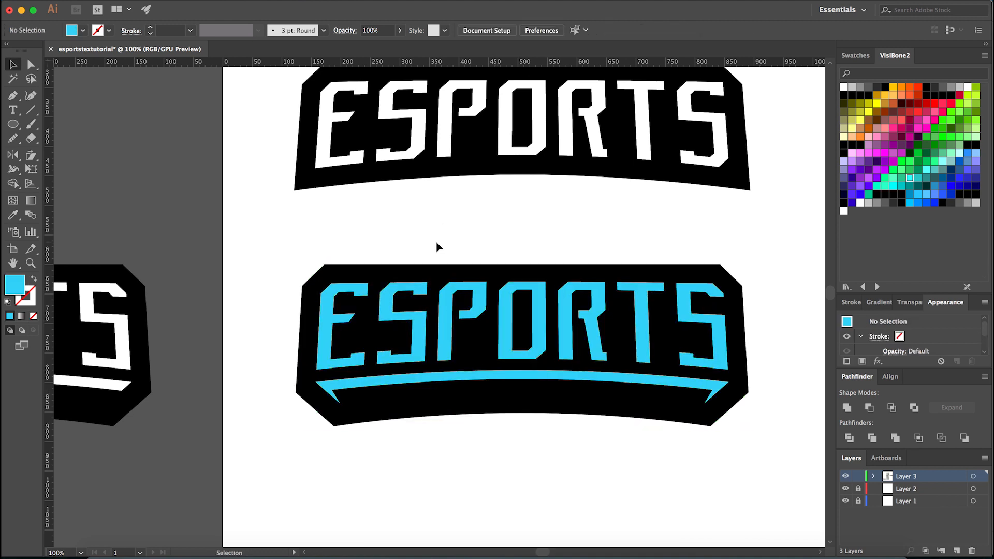
{"action": "scroll", "coordinate": [321, 352], "scroll_direction": "up", "scroll_amount": 2}
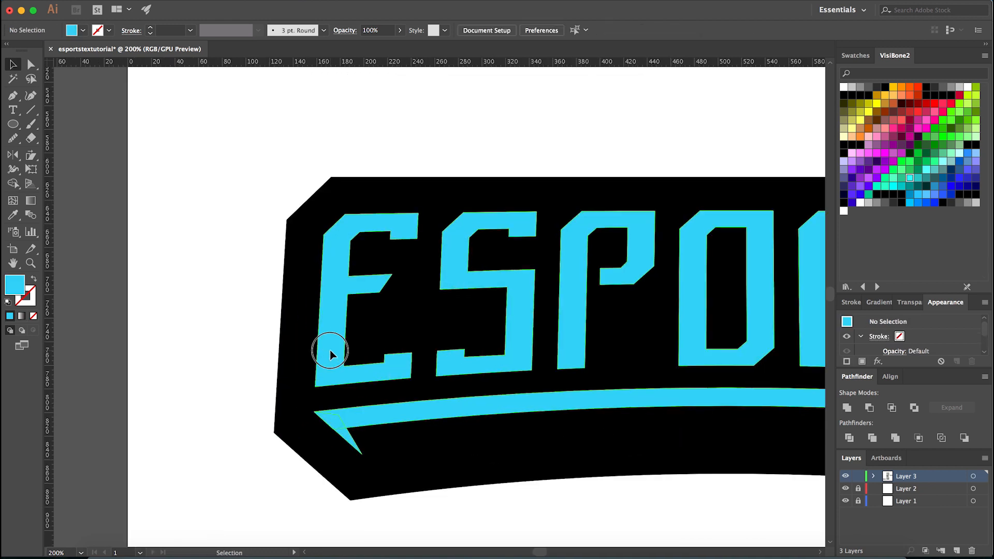
{"action": "left_click", "coordinate": [330, 350]}
{"action": "scroll", "coordinate": [332, 339], "scroll_direction": "up", "scroll_amount": 1}
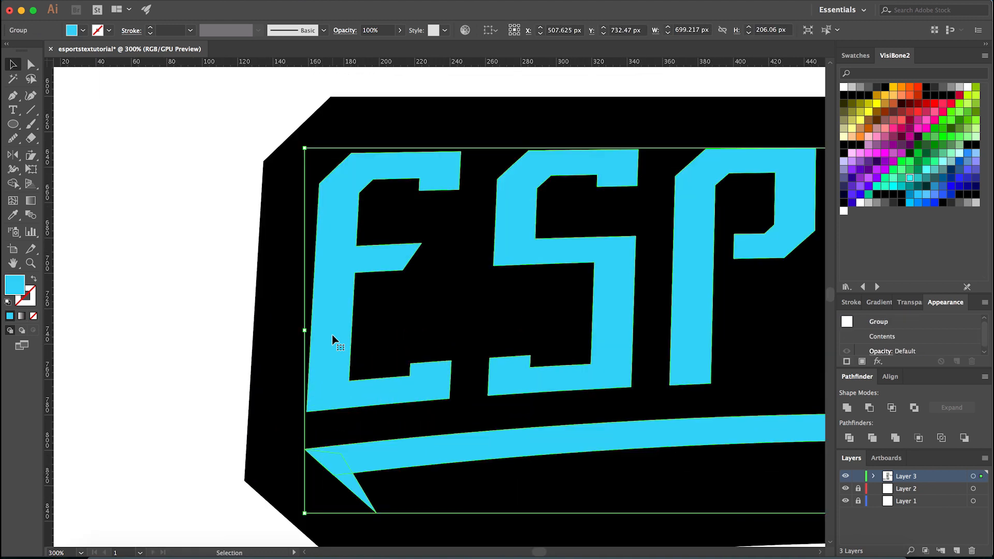
{"action": "scroll", "coordinate": [332, 339], "scroll_direction": "down", "scroll_amount": 2}
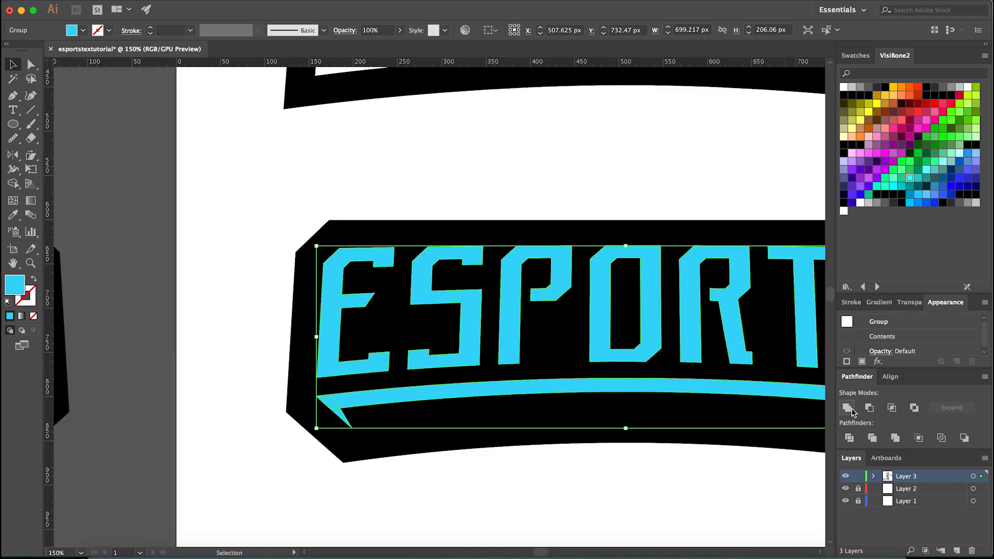
{"action": "left_click", "coordinate": [495, 479]}
{"action": "scroll", "coordinate": [316, 345], "scroll_direction": "up", "scroll_amount": 1}
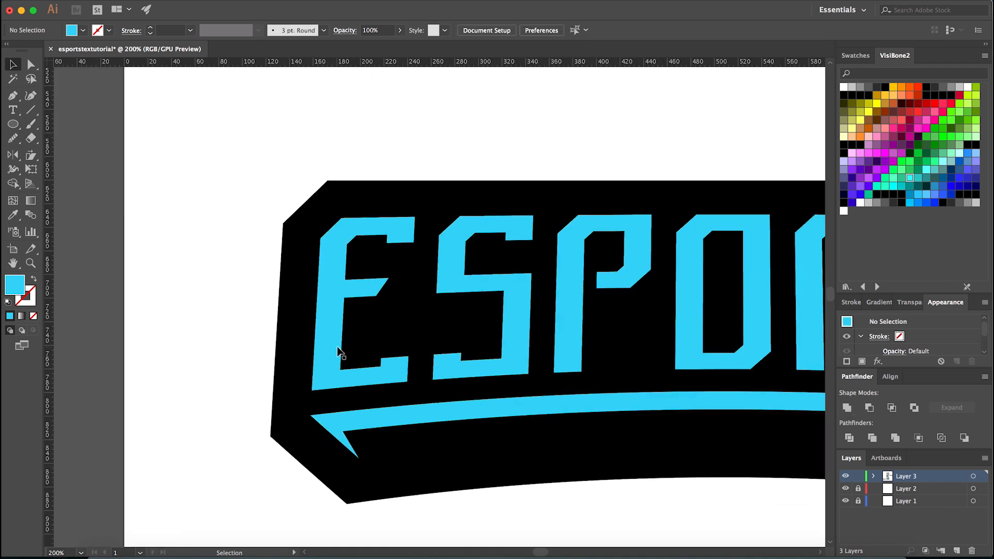
{"action": "left_click", "coordinate": [339, 355]}
{"action": "left_click", "coordinate": [251, 450]}
- Ungroup the light blue lettering, curved underline and spikes into separate parts
{"action": "left_click", "coordinate": [363, 432]}
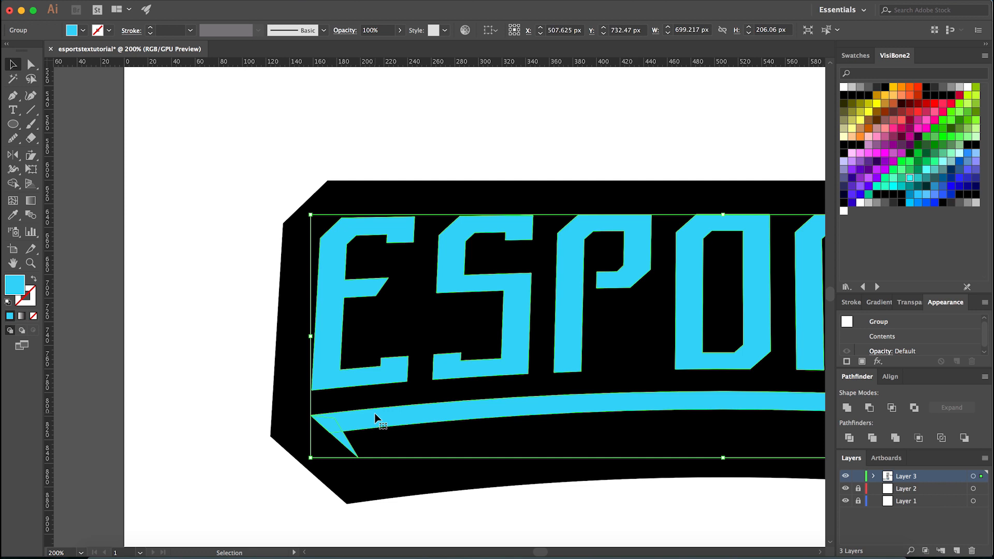
{"action": "right_click", "coordinate": [374, 416]}
{"action": "left_click", "coordinate": [406, 520]}
{"action": "left_click", "coordinate": [406, 523]}
{"action": "left_click", "coordinate": [351, 417]}
{"action": "right_click", "coordinate": [351, 425]}
{"action": "left_click", "coordinate": [410, 472]}
{"action": "left_click", "coordinate": [359, 468]}
- Group the letters with the curved underline bar, leaving the end spikes out of the group
{"action": "left_click", "coordinate": [336, 437]}
{"action": "scroll", "coordinate": [328, 436], "scroll_direction": "down", "scroll_amount": 2}
{"action": "scroll", "coordinate": [335, 436], "scroll_direction": "up", "scroll_amount": 2}
{"action": "left_click", "coordinate": [342, 416]}
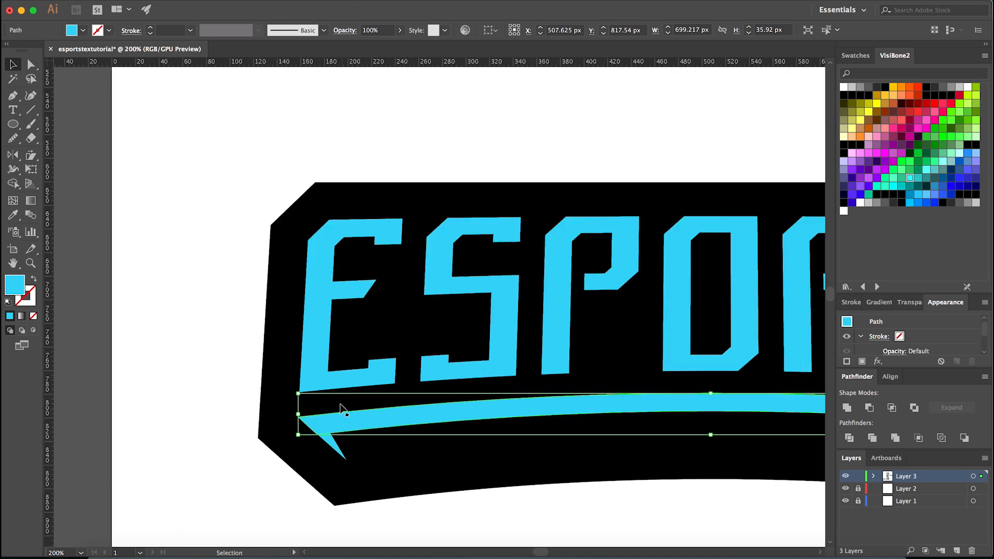
{"action": "left_click", "coordinate": [327, 385], "text": "shift"}
{"action": "key", "text": "super+g"}
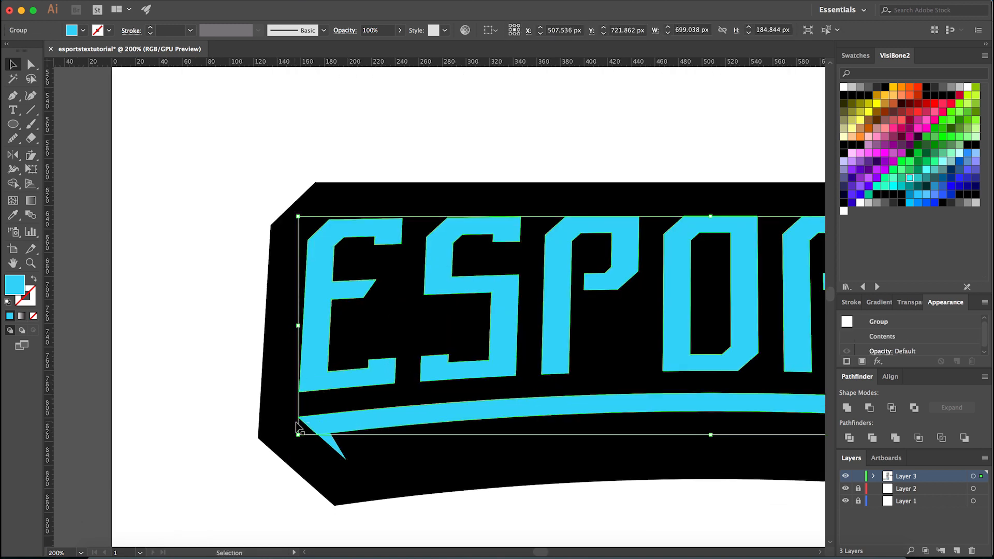
- Try to duplicate the lettering and underline group slightly to the right of the original
{"action": "scroll", "coordinate": [304, 424], "scroll_direction": "up", "scroll_amount": 1}
{"action": "left_click", "coordinate": [341, 452]}
{"action": "key", "text": "v"}
{"action": "left_click", "coordinate": [305, 460]}
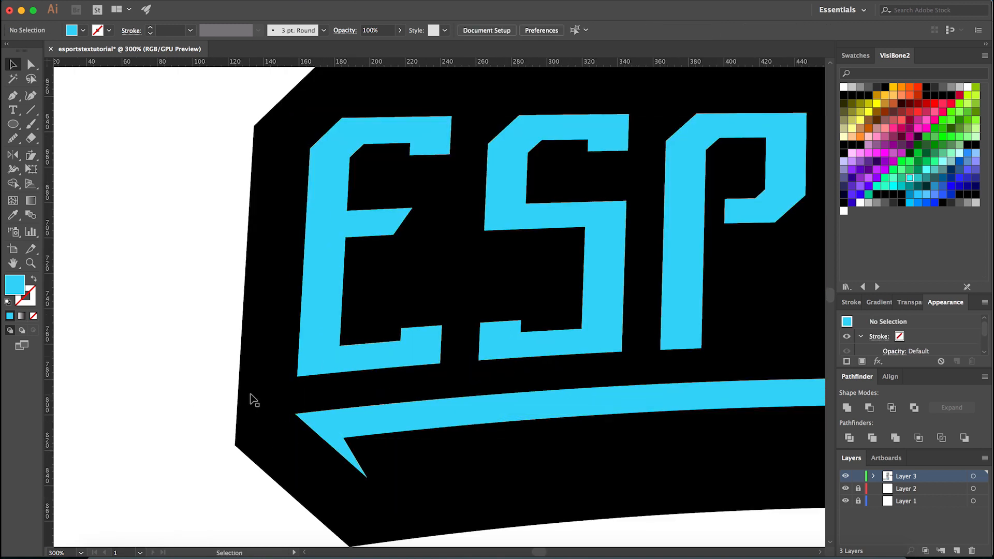
{"action": "left_click", "coordinate": [313, 362]}
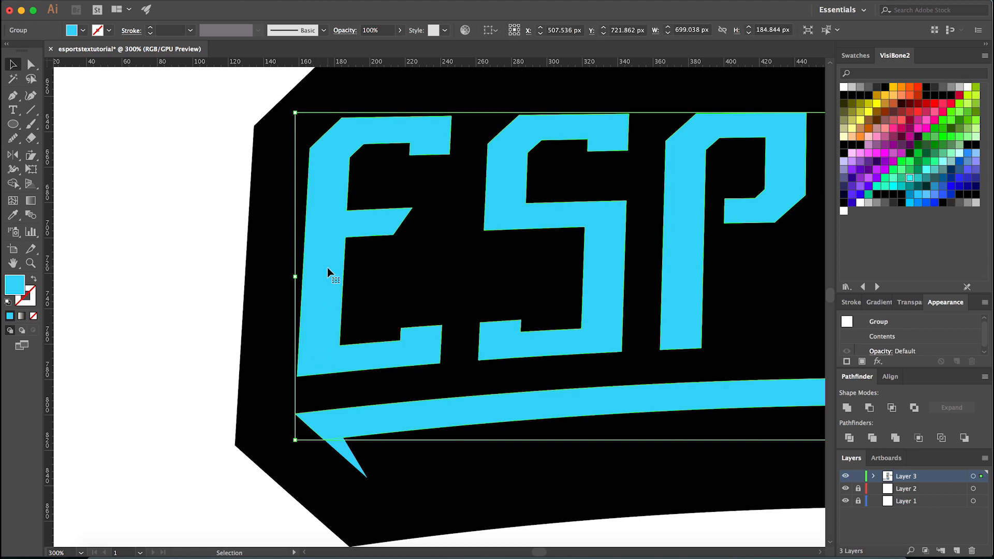
{"action": "left_click_drag", "start_coordinate": [328, 271], "coordinate": [343, 267]}
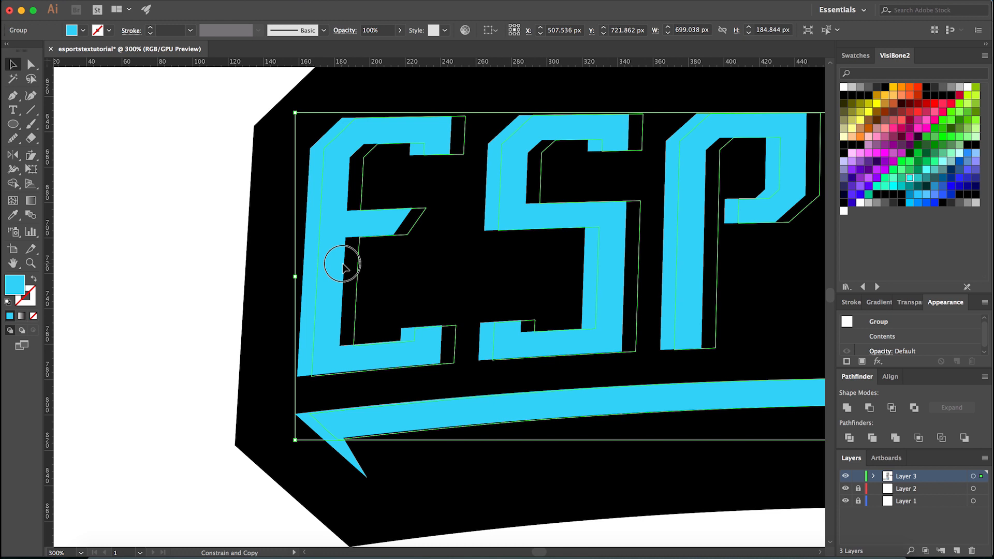
{"action": "left_click_drag", "start_coordinate": [343, 264], "coordinate": [343, 264]}
{"action": "key", "text": "super+z"}
{"action": "left_click", "coordinate": [223, 260]}
- Set up an Offset Path of -5 px with miter joins for the lettering and underline group, with the preview on
{"action": "left_click", "coordinate": [313, 245]}
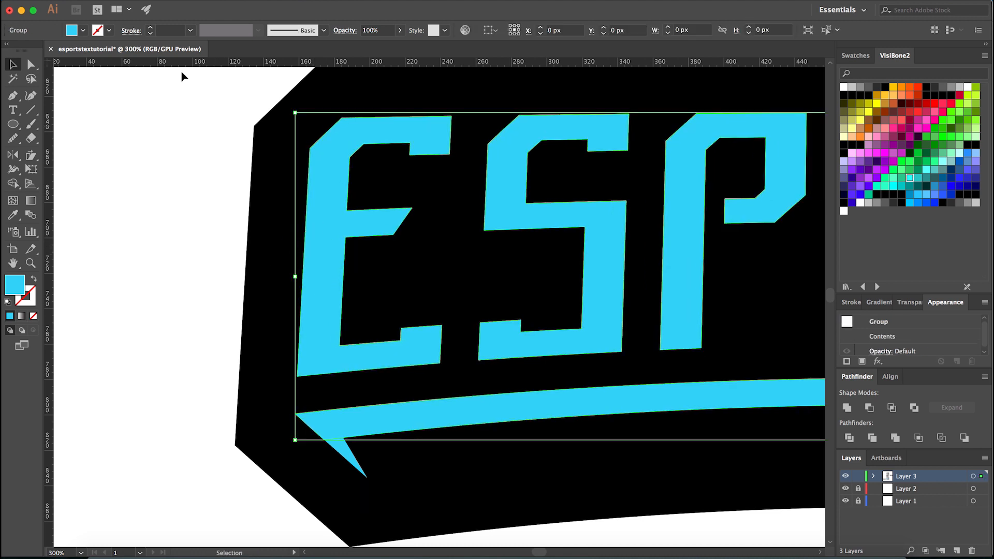
{"action": "left_click", "coordinate": [163, 1]}
{"action": "mouse_move", "coordinate": [233, 243]}
{"action": "left_click", "coordinate": [319, 285]}
{"action": "type", "text": "-5"}
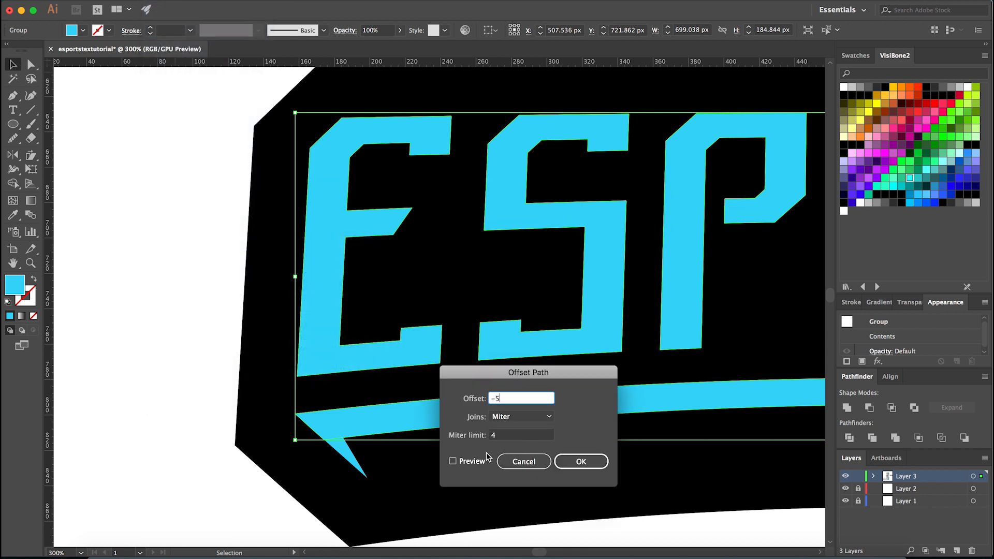
{"action": "left_click", "coordinate": [481, 462]}
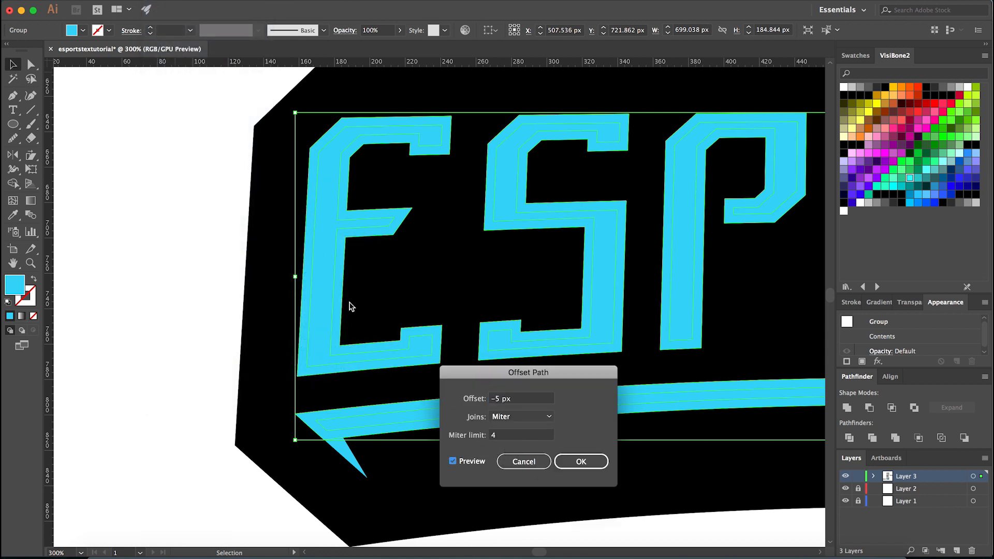
- Preview the lettering and underline offset at -7 px
{"action": "left_click", "coordinate": [458, 398]}
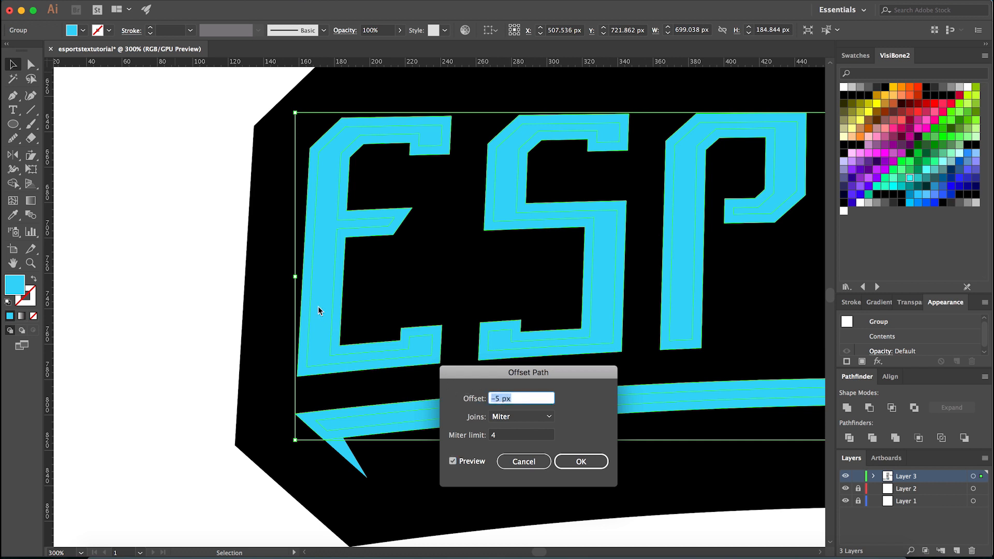
{"action": "type", "text": "-7"}
{"action": "left_click", "coordinate": [473, 464]}
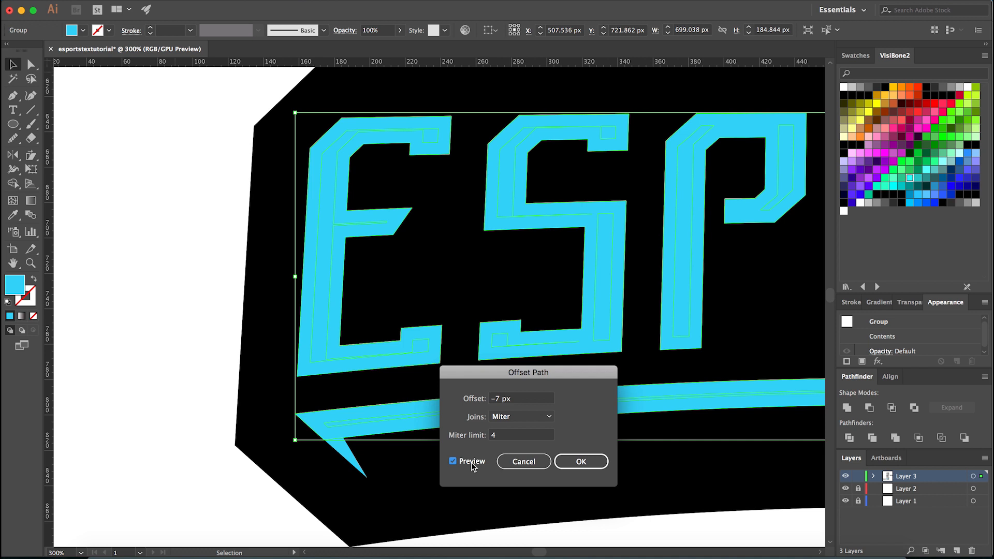
- Apply the Offset Path to the lettering and underline at -5 px
{"action": "left_click", "coordinate": [538, 399]}
{"action": "type", "text": "-5"}
{"action": "left_click", "coordinate": [480, 463]}
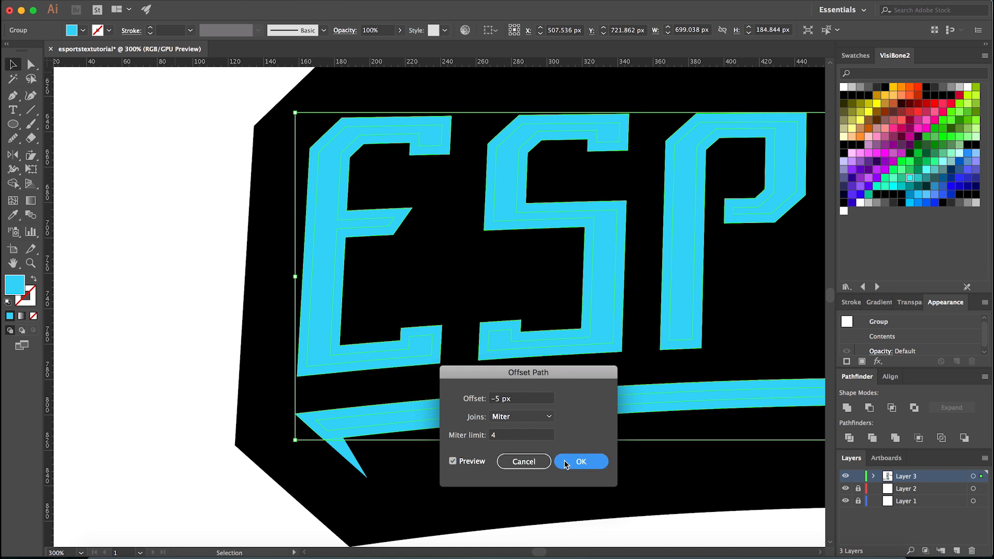
{"action": "left_click", "coordinate": [581, 461]}
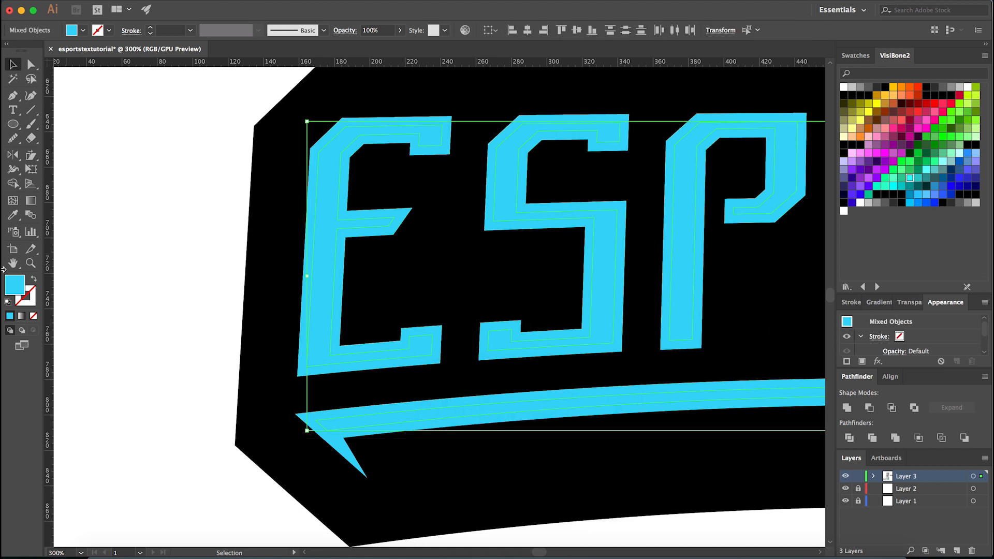
- Fill the inset shapes inside the letters and underline with a custom darker blue
{"action": "double_click", "coordinate": [16, 284]}
{"action": "left_click", "coordinate": [791, 242]}
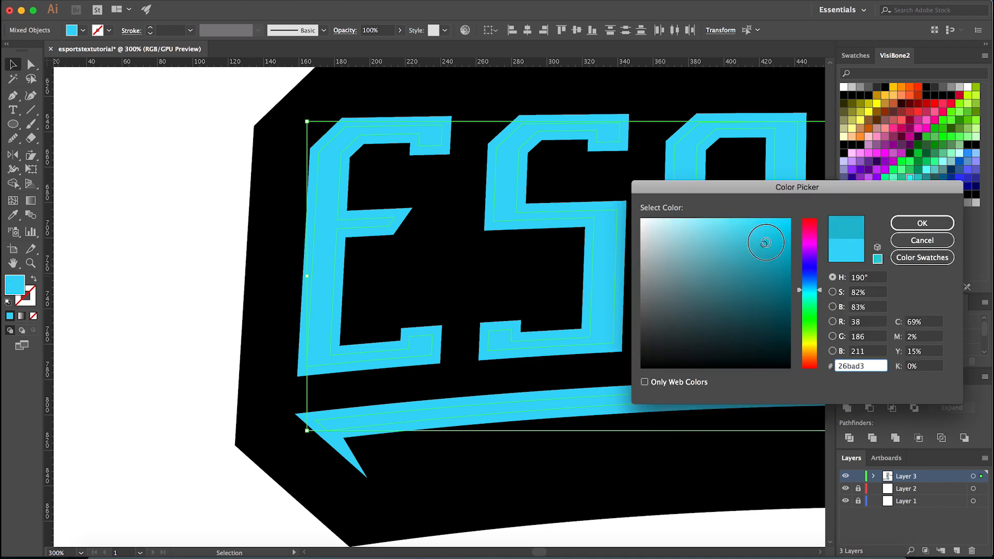
{"action": "left_click_drag", "start_coordinate": [817, 293], "coordinate": [818, 291]}
{"action": "left_click", "coordinate": [922, 223]}
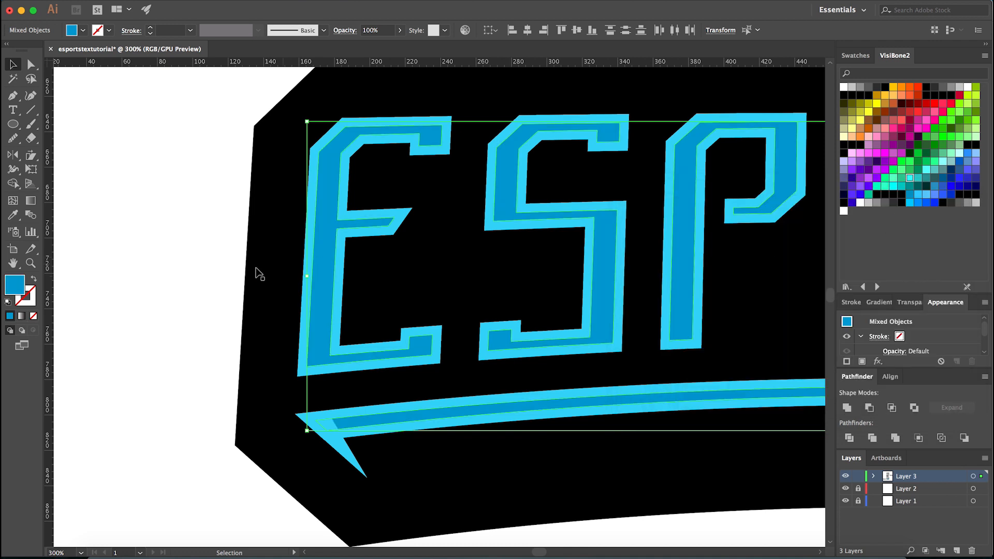
{"action": "left_click", "coordinate": [355, 415]}
{"action": "scroll", "coordinate": [355, 415], "scroll_direction": "down", "scroll_amount": 4}
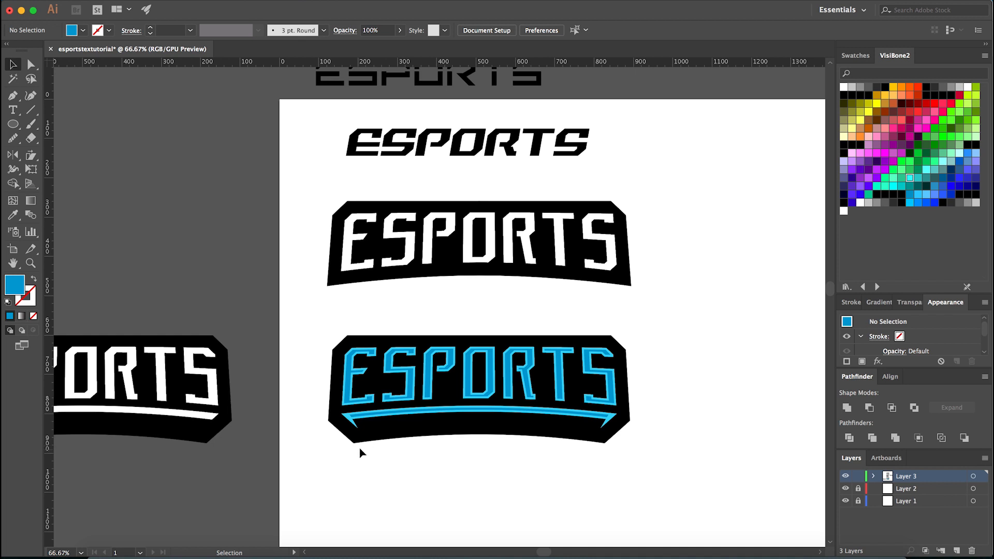
- Ungroup the lettering from the underline, and ungroup the letters from their inset shapes
{"action": "scroll", "coordinate": [345, 394], "scroll_direction": "up", "scroll_amount": 2}
{"action": "right_click", "coordinate": [354, 389]}
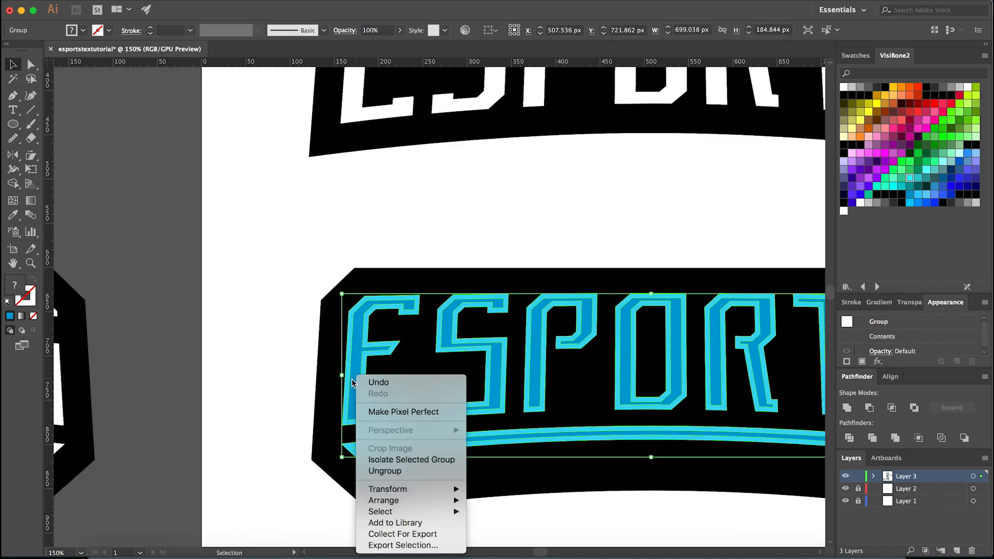
{"action": "left_click", "coordinate": [264, 406]}
{"action": "right_click", "coordinate": [354, 389]}
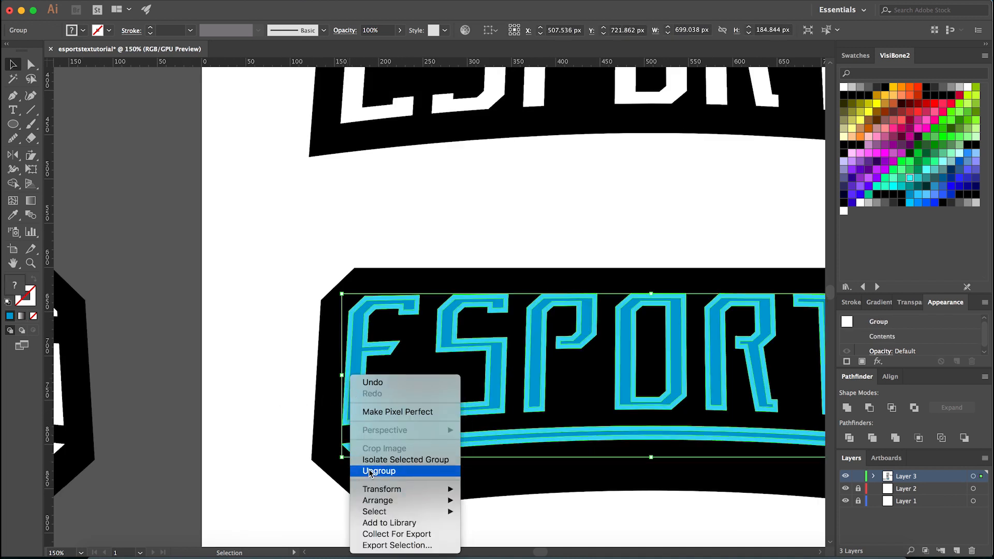
{"action": "left_click", "coordinate": [379, 471]}
{"action": "left_click", "coordinate": [285, 411]}
{"action": "left_click", "coordinate": [444, 405]}
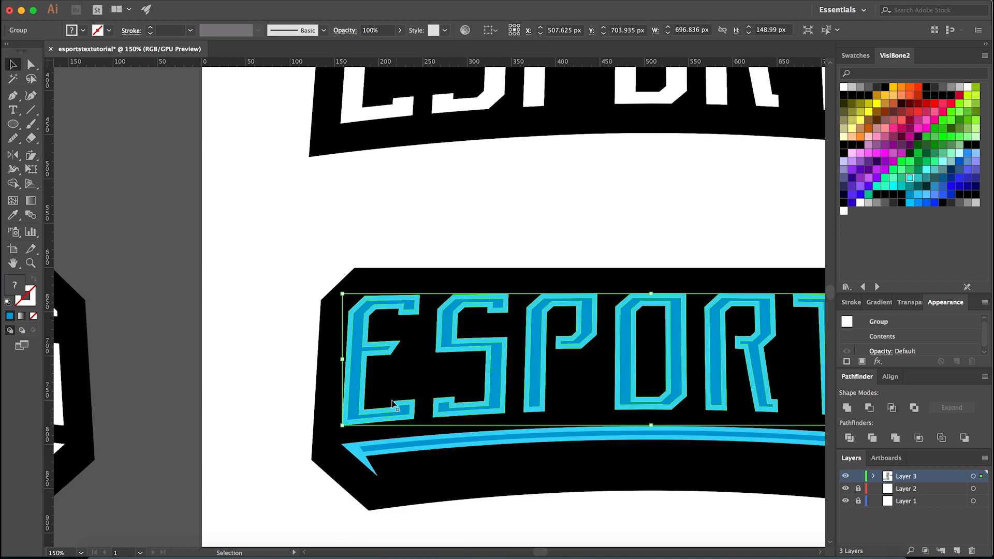
{"action": "right_click", "coordinate": [349, 414]}
{"action": "left_click", "coordinate": [381, 471]}
- Select the darker blue inset shapes of all the ESPORTS letters and group them
{"action": "left_click", "coordinate": [356, 406]}
{"action": "left_click", "coordinate": [473, 409], "text": "shift"}
{"action": "left_click", "coordinate": [534, 400], "text": "shift"}
{"action": "left_click", "coordinate": [629, 396], "text": "shift"}
{"action": "scroll", "coordinate": [582, 508], "scroll_direction": "right", "scroll_amount": 5}
{"action": "scroll", "coordinate": [581, 509], "scroll_direction": "down", "scroll_amount": 1}
{"action": "scroll", "coordinate": [570, 381], "scroll_direction": "up", "scroll_amount": 3}
{"action": "left_click", "coordinate": [571, 356], "text": "shift"}
{"action": "left_click", "coordinate": [697, 356], "text": "shift"}
{"action": "scroll", "coordinate": [536, 368], "scroll_direction": "down", "scroll_amount": 5}
{"action": "scroll", "coordinate": [536, 368], "scroll_direction": "up", "scroll_amount": 3}
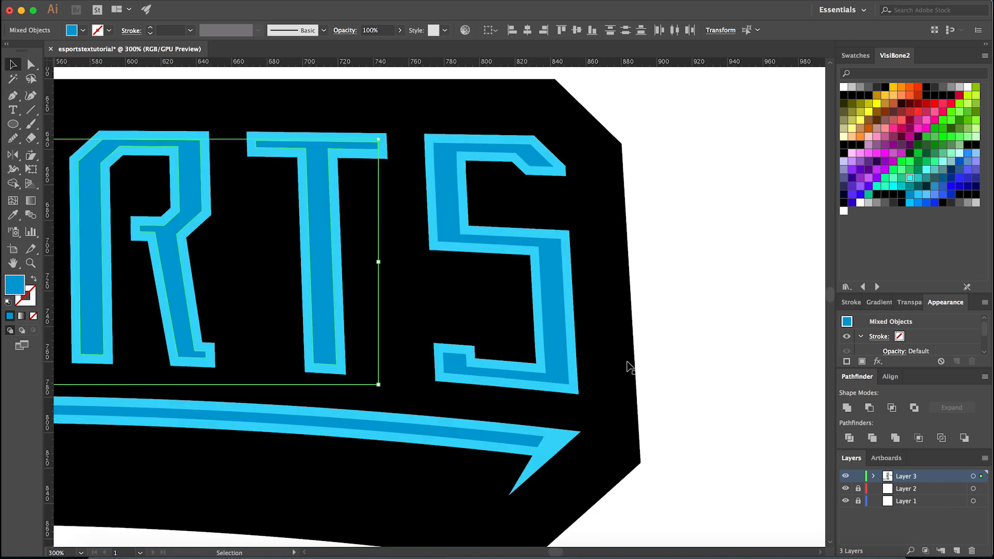
{"action": "left_click", "coordinate": [556, 358], "text": "shift"}
{"action": "key", "text": "ctrl+g"}
{"action": "scroll", "coordinate": [446, 370], "scroll_direction": "down", "scroll_amount": 5}
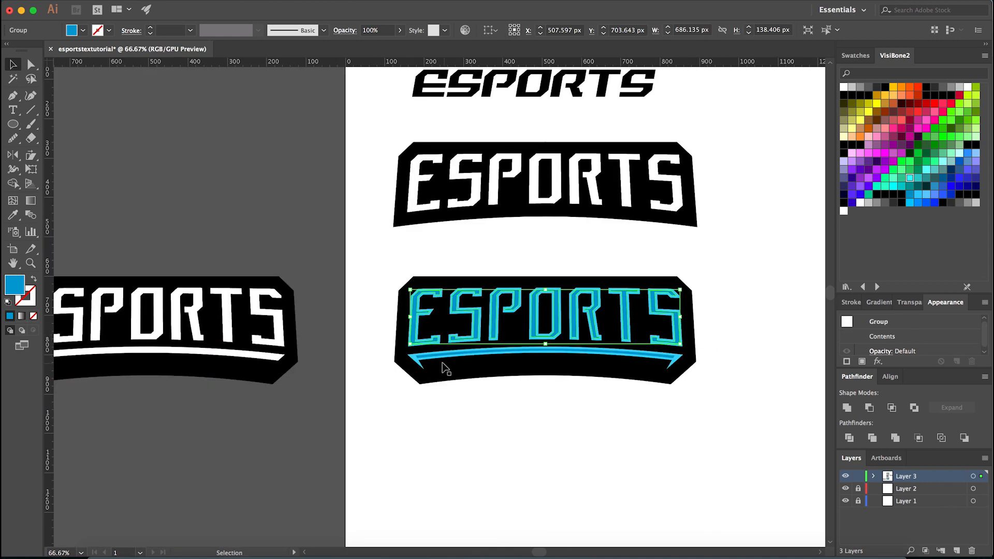
- Select the light blue outer shapes of all the ESPORTS letters in the warped banner and group them
{"action": "scroll", "coordinate": [419, 336], "scroll_direction": "up", "scroll_amount": 5}
{"action": "scroll", "coordinate": [419, 336], "scroll_direction": "up", "scroll_amount": 3}
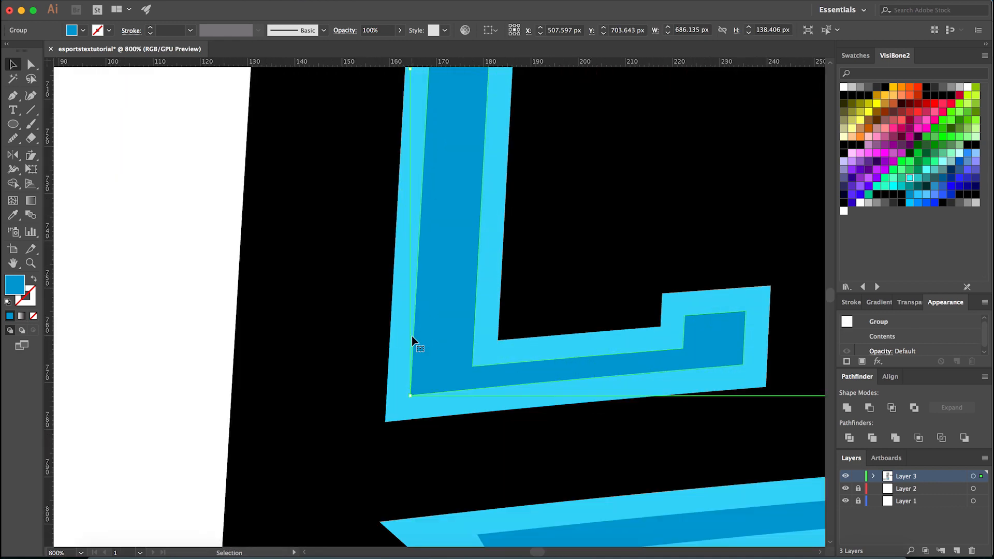
{"action": "left_click", "coordinate": [372, 377]}
{"action": "scroll", "coordinate": [363, 378], "scroll_direction": "down", "scroll_amount": 5}
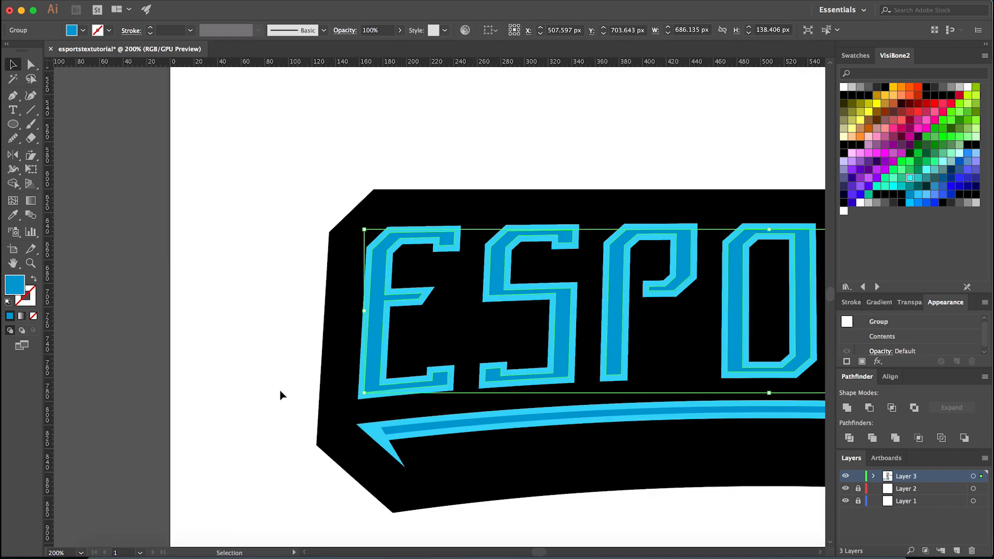
{"action": "scroll", "coordinate": [369, 355], "scroll_direction": "up", "scroll_amount": 1}
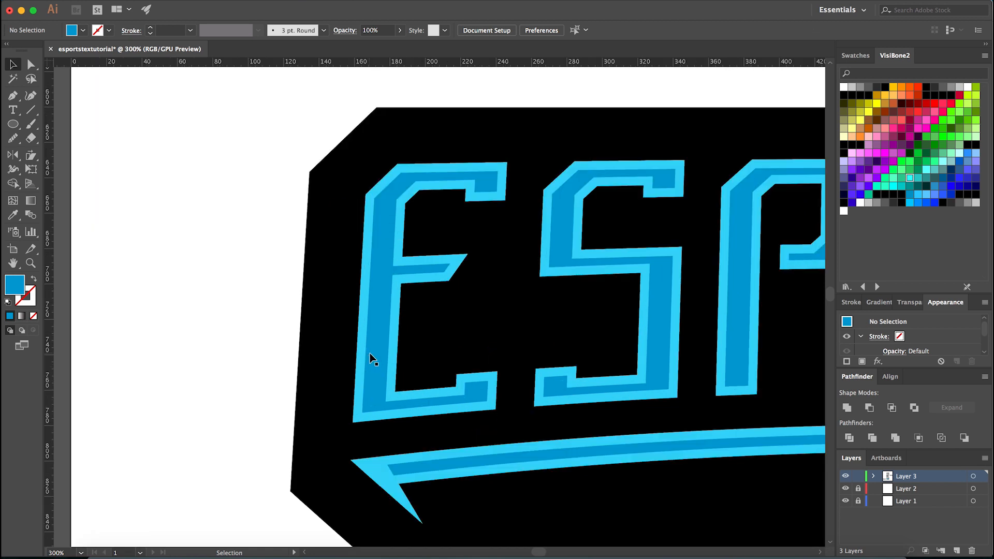
{"action": "scroll", "coordinate": [363, 358], "scroll_direction": "up", "scroll_amount": 1}
{"action": "left_click", "coordinate": [353, 354]}
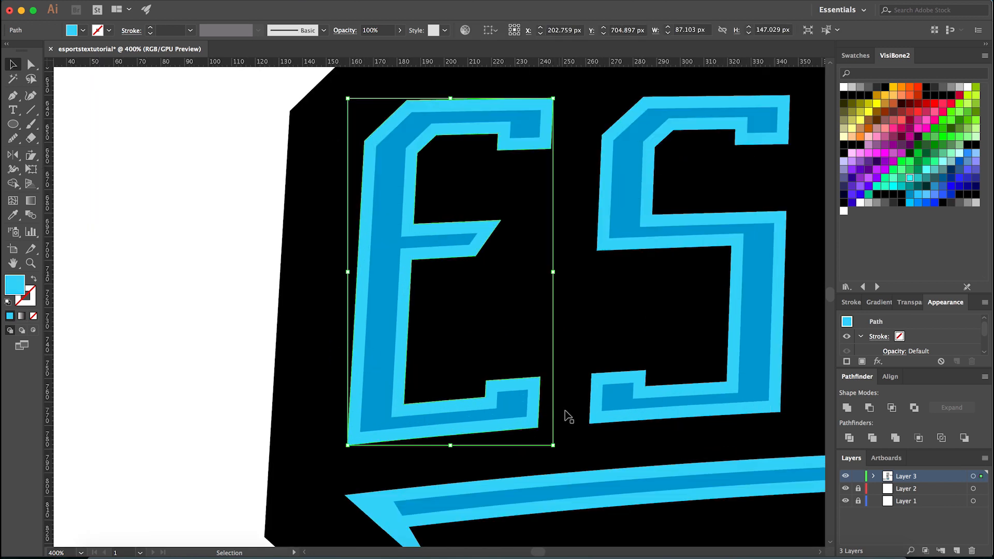
{"action": "left_click", "coordinate": [590, 422], "text": "shift"}
{"action": "scroll", "coordinate": [497, 430], "scroll_direction": "down", "scroll_amount": 3}
{"action": "scroll", "coordinate": [517, 388], "scroll_direction": "up", "scroll_amount": 2}
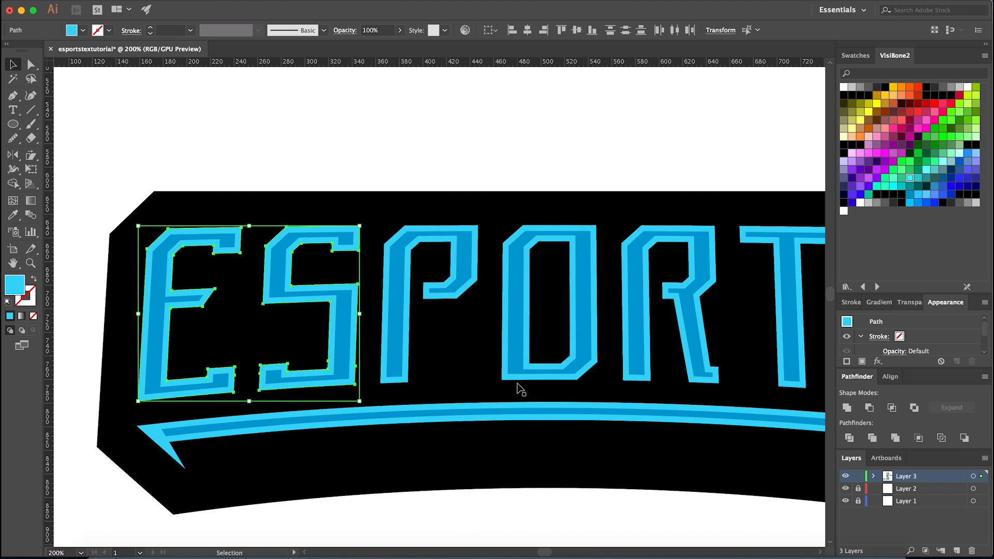
{"action": "left_click", "coordinate": [518, 380], "text": "shift"}
{"action": "left_click", "coordinate": [399, 384], "text": "shift"}
{"action": "scroll", "coordinate": [566, 391], "scroll_direction": "up", "scroll_amount": 1}
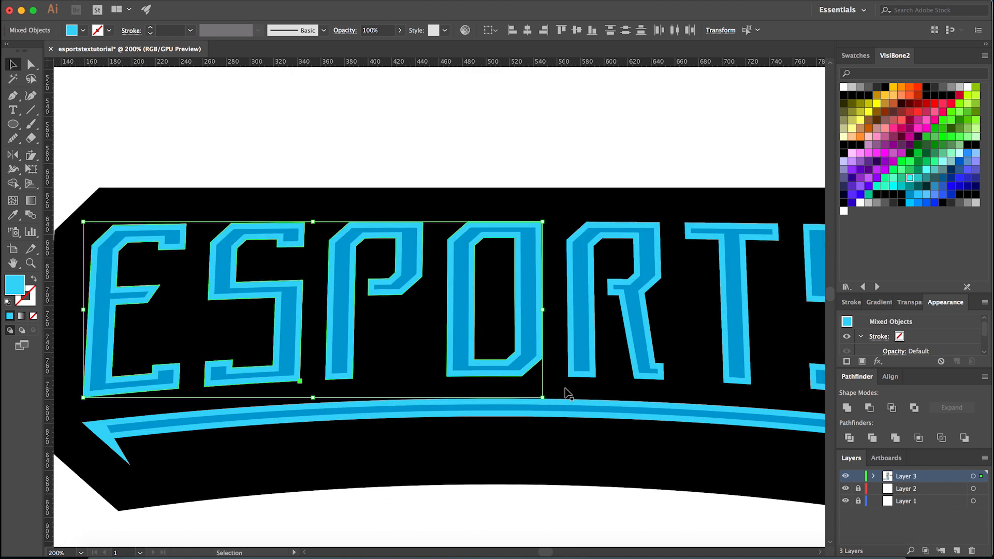
{"action": "left_click", "coordinate": [580, 369], "text": "shift"}
{"action": "scroll", "coordinate": [580, 369], "scroll_direction": "down", "scroll_amount": 3}
{"action": "scroll", "coordinate": [517, 380], "scroll_direction": "up", "scroll_amount": 3}
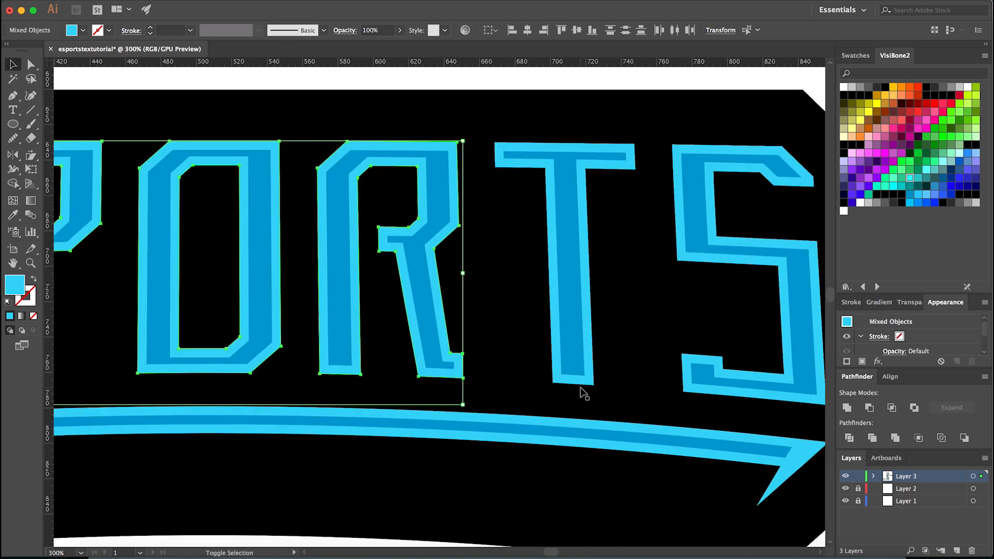
{"action": "left_click", "coordinate": [580, 388], "text": "shift"}
{"action": "left_click", "coordinate": [582, 381], "text": "shift"}
{"action": "left_click", "coordinate": [606, 395], "text": "shift"}
{"action": "left_click", "coordinate": [684, 390], "text": "shift"}
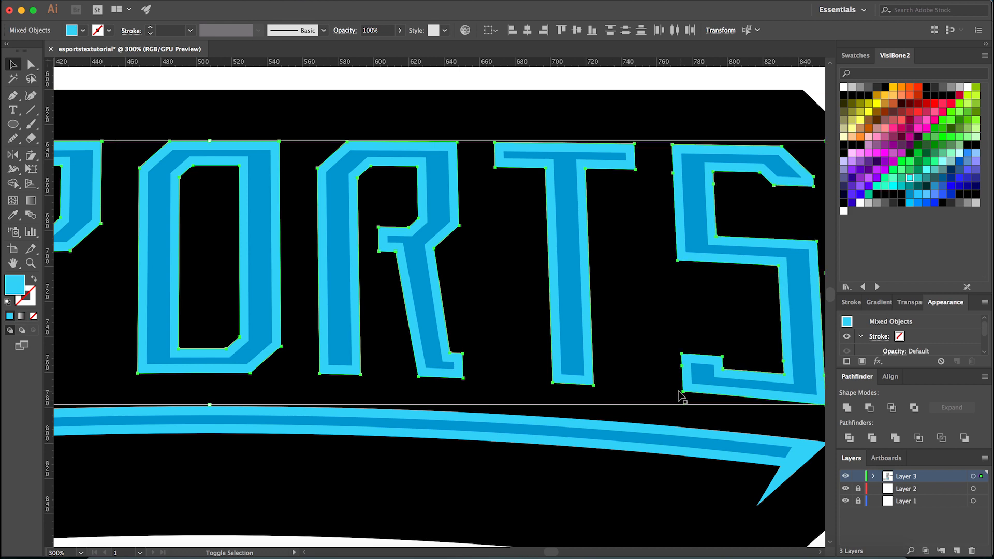
{"action": "scroll", "coordinate": [659, 383], "scroll_direction": "down", "scroll_amount": 4}
{"action": "key", "text": "ctrl+g"}
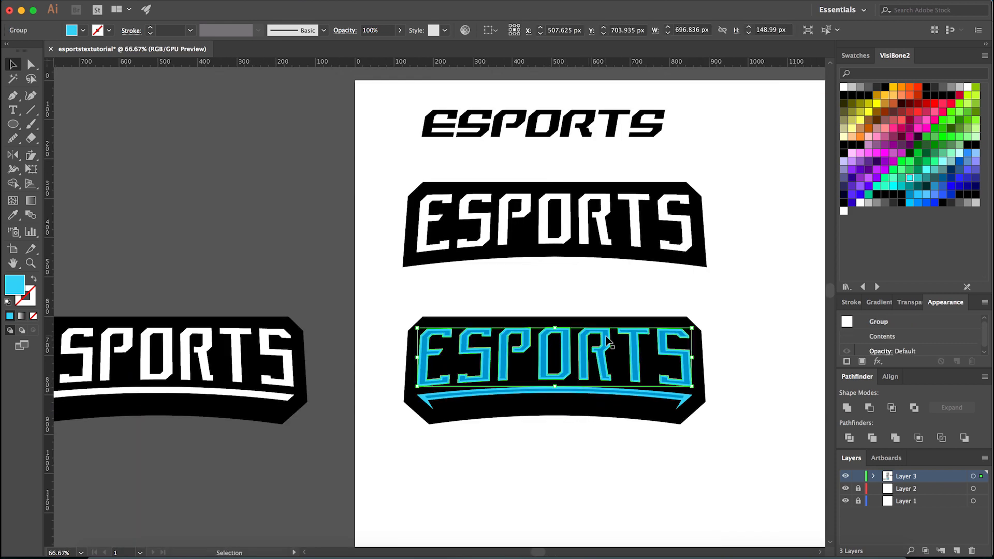
- Duplicate the light blue lettering group in place, in front of the darker inset shapes
{"action": "scroll", "coordinate": [499, 349], "scroll_direction": "up", "scroll_amount": 2}
{"action": "key", "text": "ctrl"}
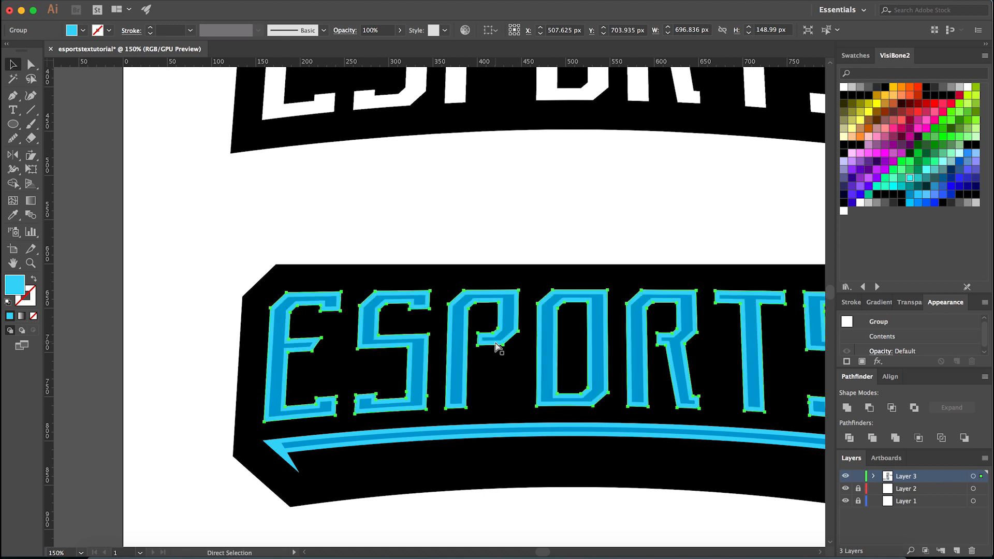
{"action": "left_click", "coordinate": [435, 247]}
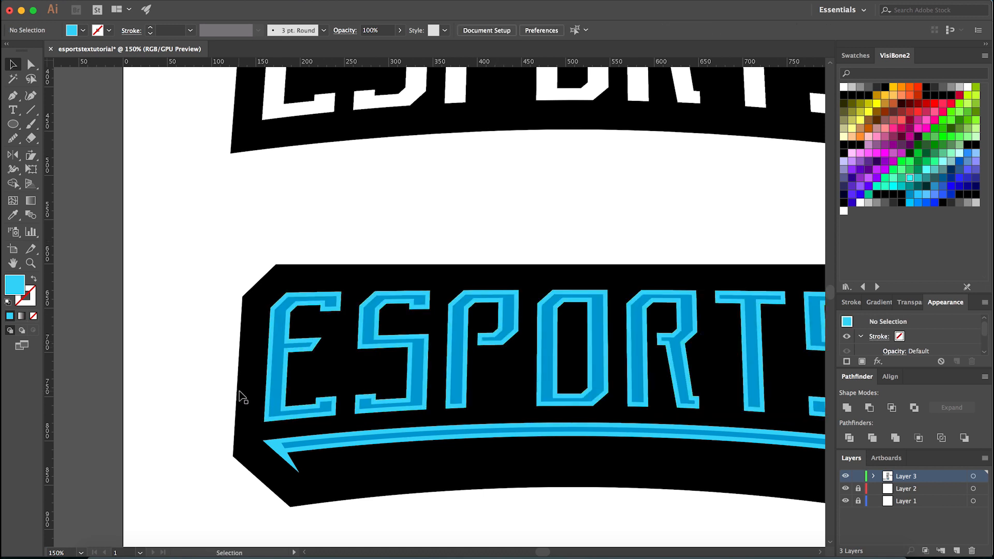
{"action": "scroll", "coordinate": [240, 397], "scroll_direction": "up", "scroll_amount": 2}
{"action": "scroll", "coordinate": [275, 406], "scroll_direction": "up", "scroll_amount": 3}
{"action": "left_click", "coordinate": [268, 407]}
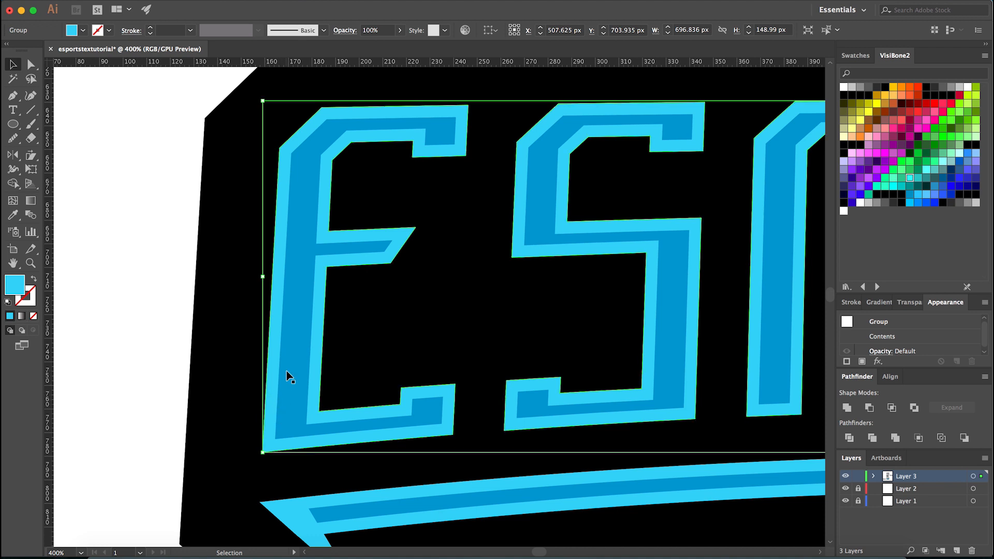
{"action": "key", "text": "super+shift+]"}
{"action": "key", "text": "super"}
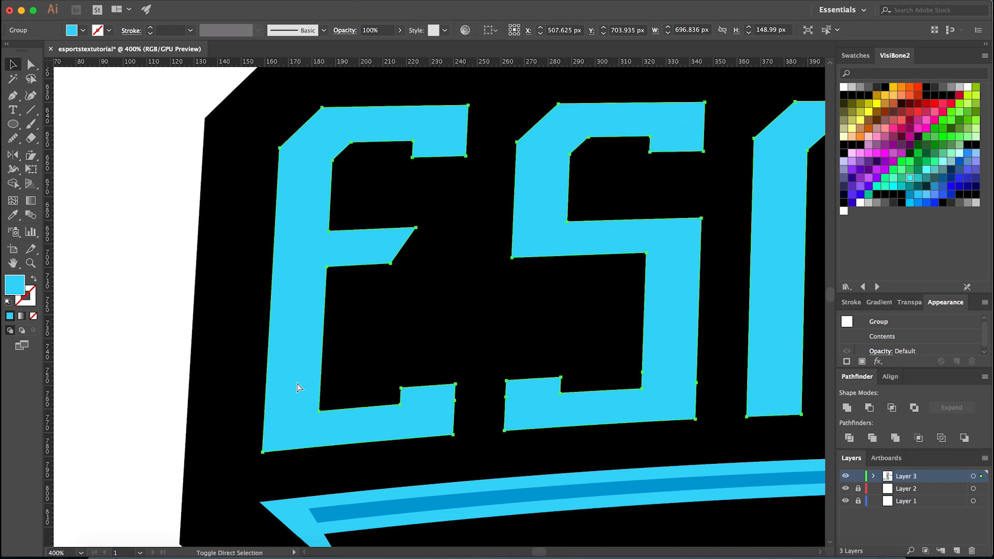
- Shift the front copy of the light blue lettering 20 px to the right
{"action": "key", "text": "shift+Right"}
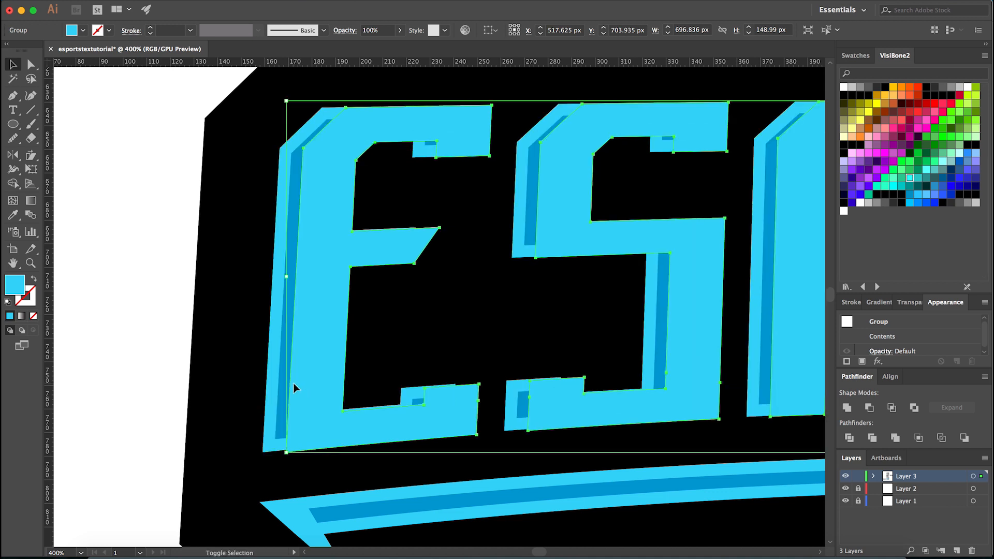
{"action": "key", "text": "shift+Right"}
{"action": "key", "text": "shift+Left"}
{"action": "key", "text": "shift+Right"}
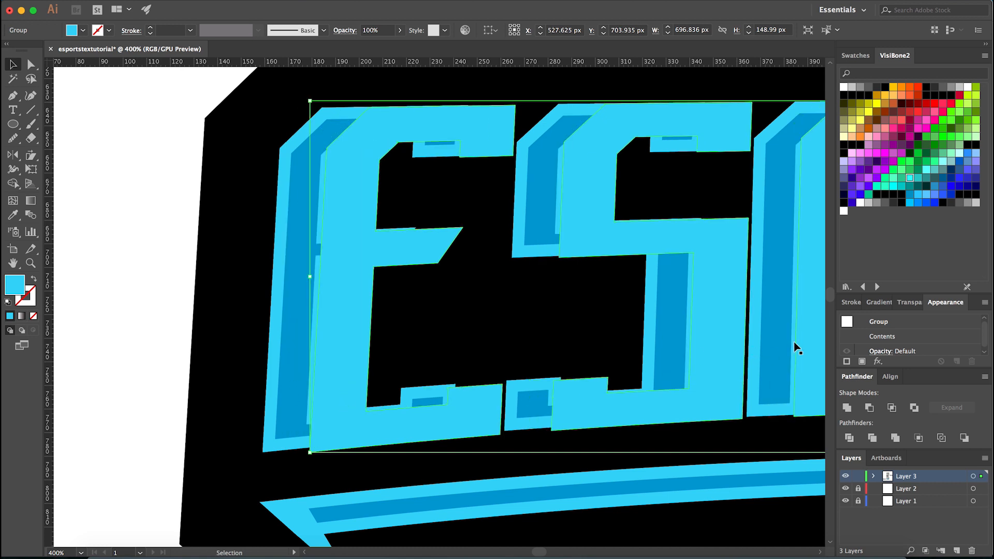
- Reduce the lettering copy's opacity to 39% and move it about 8 px back to the left over the inset shapes
{"action": "left_click", "coordinate": [903, 301]}
{"action": "left_click", "coordinate": [966, 316]}
{"action": "left_click_drag", "start_coordinate": [966, 330], "coordinate": [938, 331]}
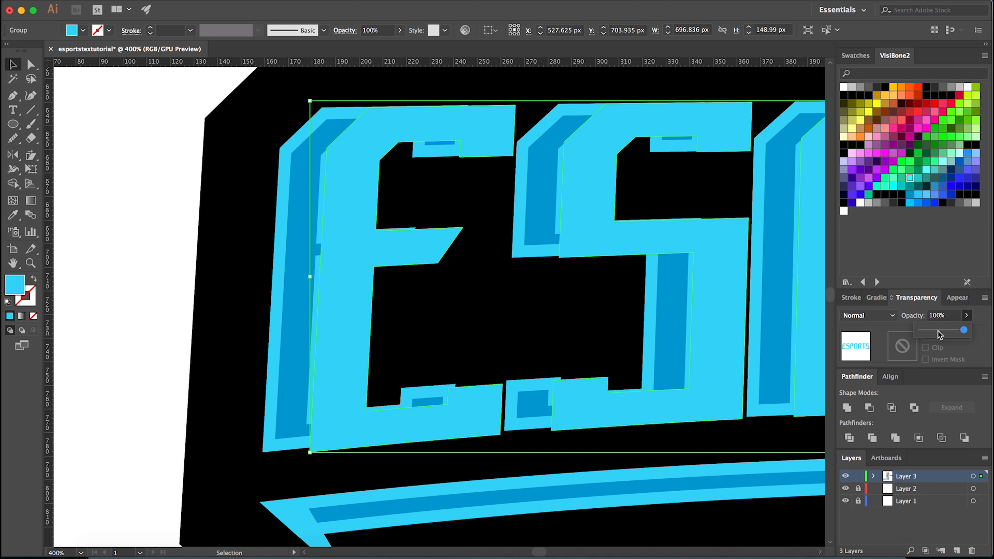
{"action": "left_click", "coordinate": [165, 313]}
{"action": "left_click", "coordinate": [364, 321]}
{"action": "scroll", "coordinate": [285, 377], "scroll_direction": "up", "scroll_amount": 2}
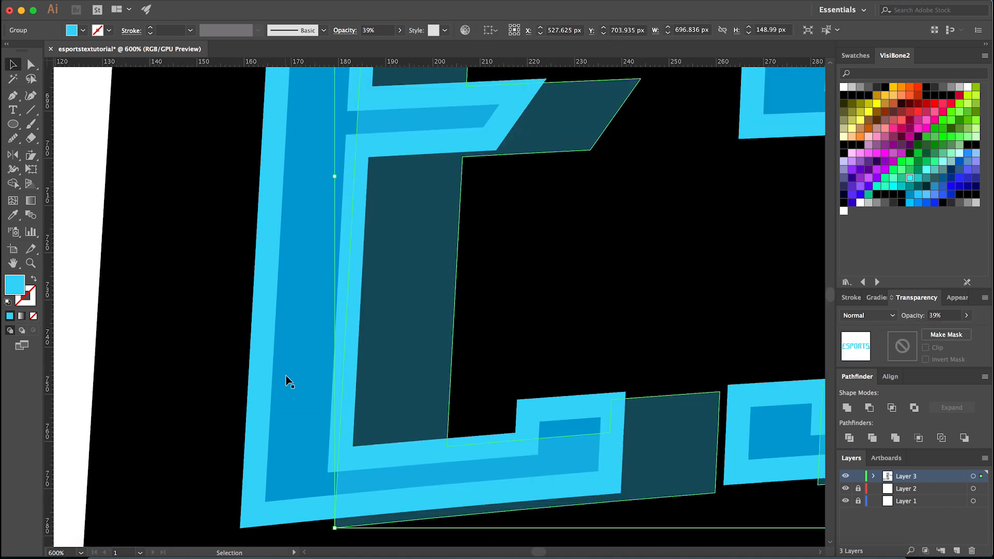
{"action": "left_click_drag", "start_coordinate": [372, 368], "coordinate": [343, 367]}
{"action": "scroll", "coordinate": [352, 366], "scroll_direction": "down", "scroll_amount": 2}
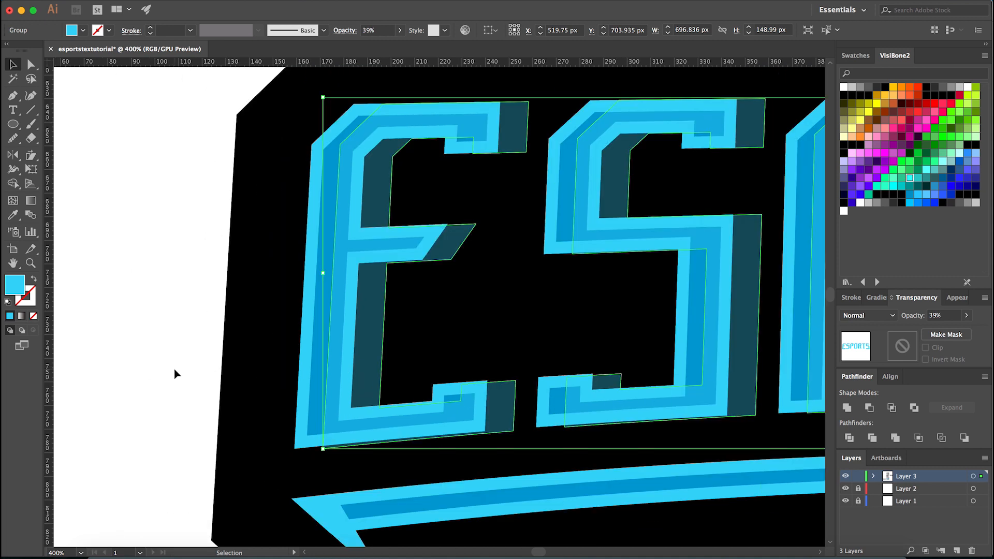
- Restore the shifted lettering copy to 100% opacity and clear the selection
{"action": "left_click", "coordinate": [175, 370]}
{"action": "left_click", "coordinate": [332, 206]}
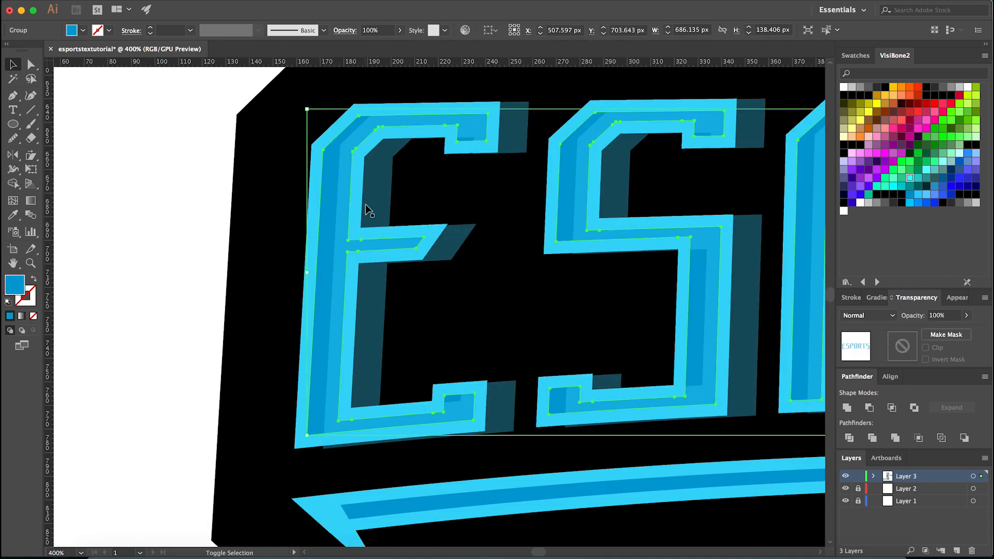
{"action": "left_click", "coordinate": [249, 223]}
{"action": "left_click", "coordinate": [324, 221]}
{"action": "left_click", "coordinate": [368, 210]}
{"action": "left_click", "coordinate": [966, 316]}
{"action": "left_click_drag", "start_coordinate": [980, 330], "coordinate": [980, 331]}
{"action": "double_click", "coordinate": [226, 272]}
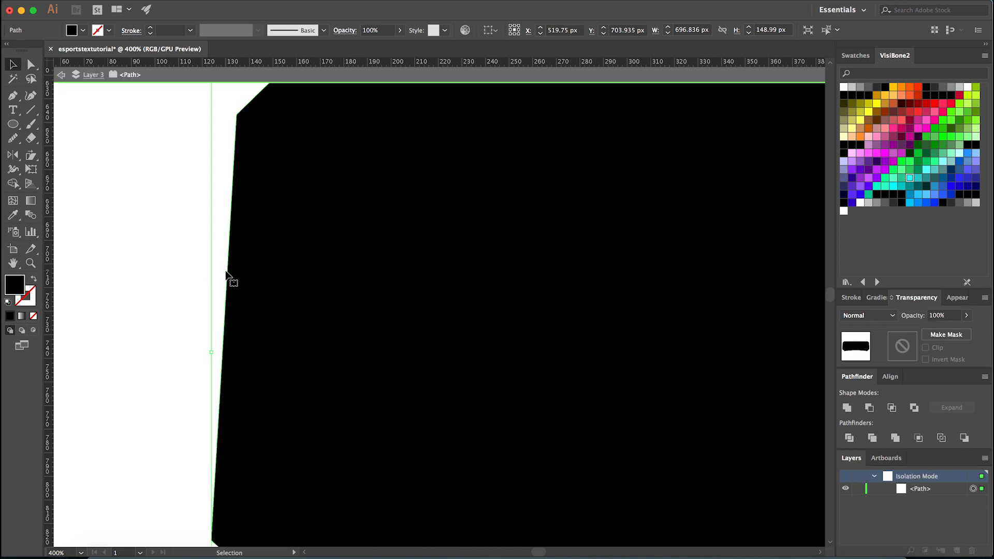
{"action": "double_click", "coordinate": [156, 276]}
- Select the shifted light blue lettering copy together with the group of darker blue inset letter shapes
{"action": "key", "text": "super+minus"}
{"action": "key", "text": "super+minus"}
{"action": "key", "text": "super+minus"}
{"action": "key", "text": "super+minus"}
{"action": "key", "text": "super+minus"}
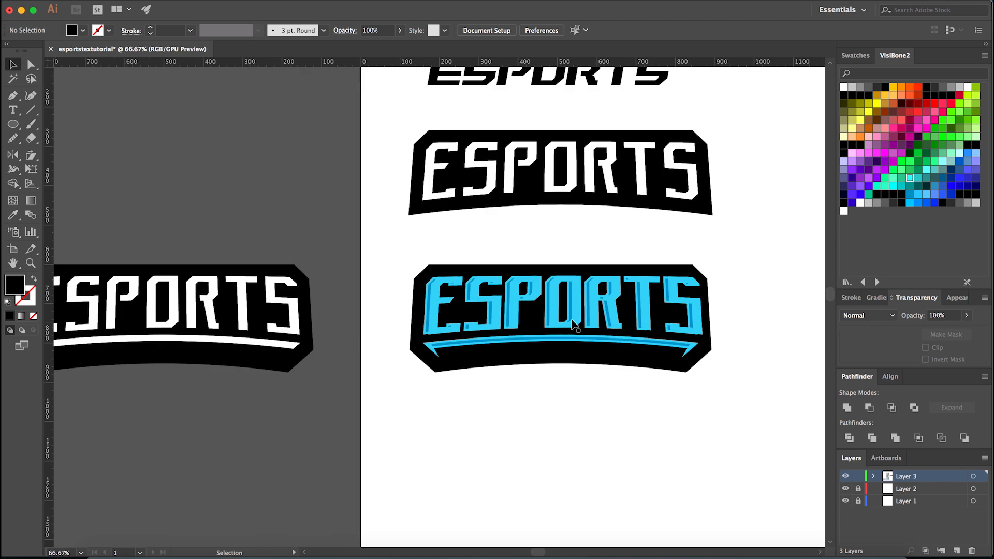
{"action": "scroll", "coordinate": [435, 311], "scroll_direction": "up", "scroll_amount": 5}
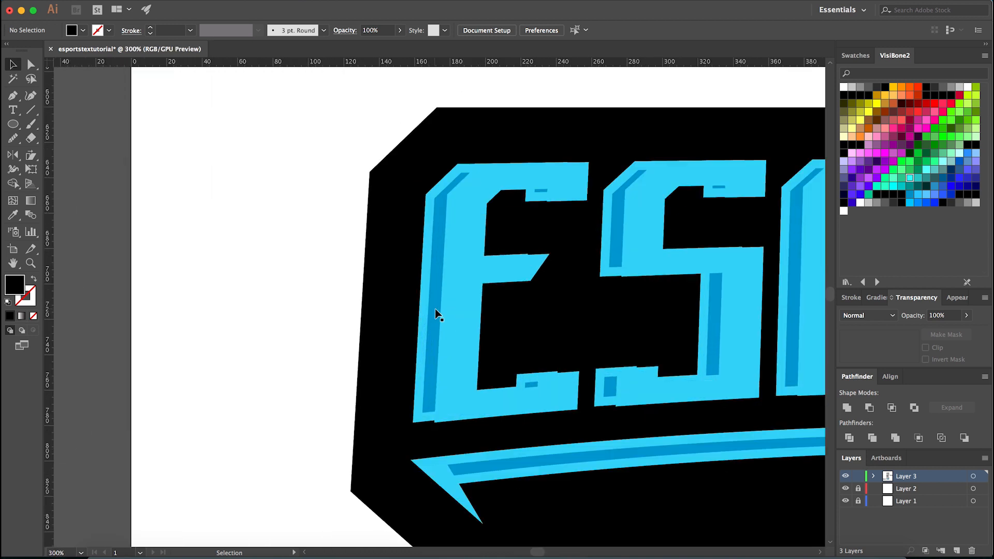
{"action": "left_click", "coordinate": [471, 311]}
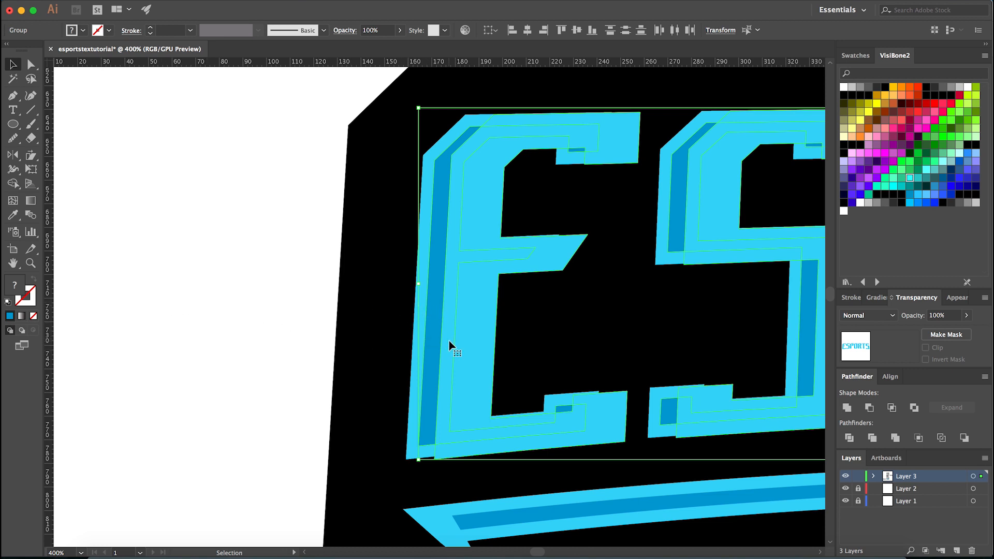
- With Shape Builder, delete the shifted copy's regions over the letter E, leaving only its partial darker blue inset shapes
{"action": "key", "text": "shift+m"}
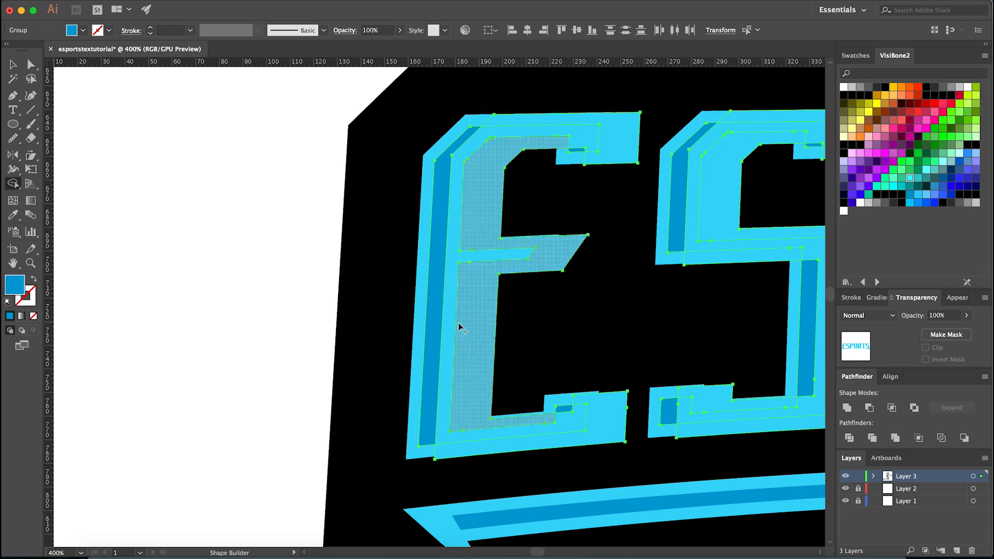
{"action": "left_click", "coordinate": [448, 328], "text": "alt"}
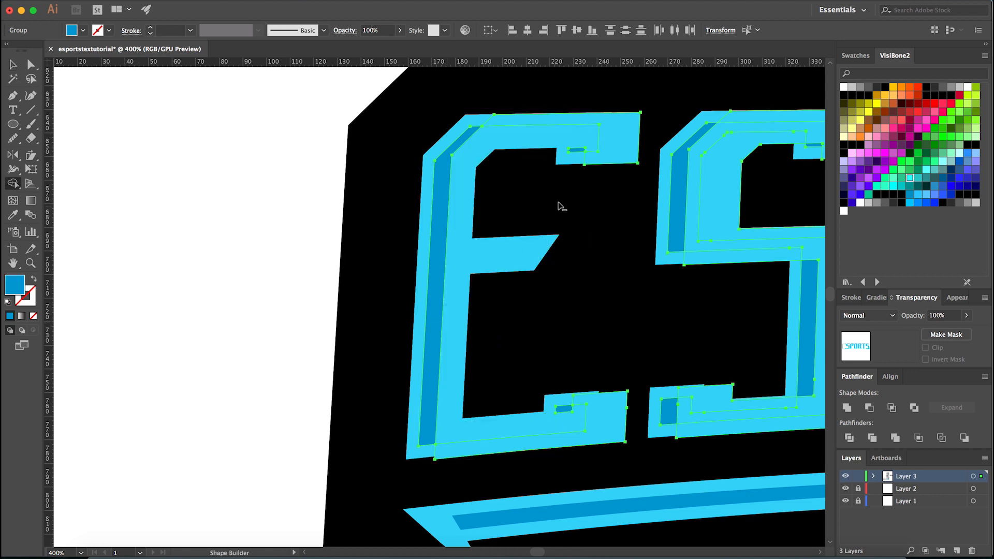
{"action": "left_click", "coordinate": [611, 138], "text": "alt"}
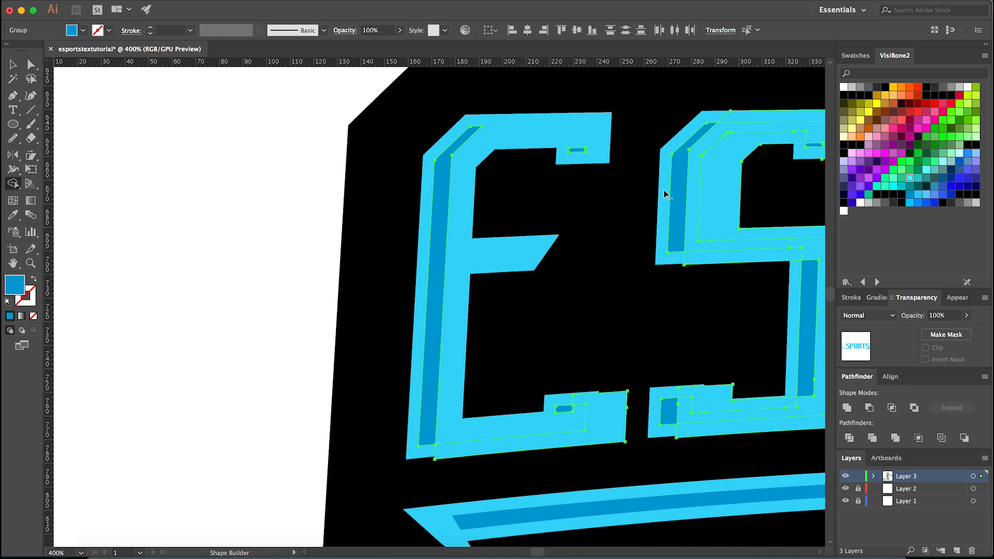
{"action": "key", "text": "super+minus"}
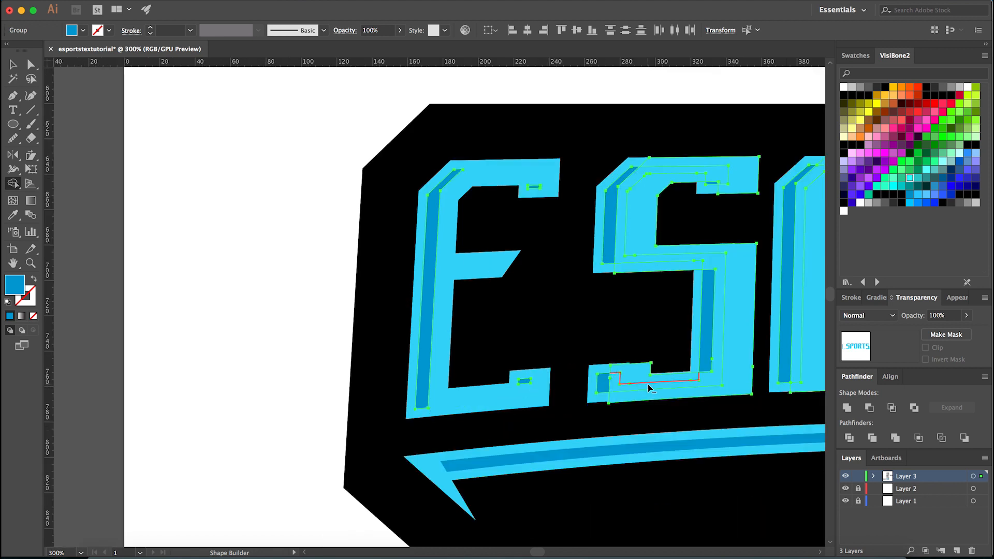
- Delete the shifted copy's regions over the first S, leaving only the uncovered inset strips
{"action": "scroll", "coordinate": [645, 384], "scroll_direction": "up", "scroll_amount": 1}
{"action": "left_click_drag", "start_coordinate": [621, 396], "coordinate": [639, 363]}
{"action": "left_click", "coordinate": [668, 222], "text": "alt"}
{"action": "left_click", "coordinate": [773, 88], "text": "alt"}
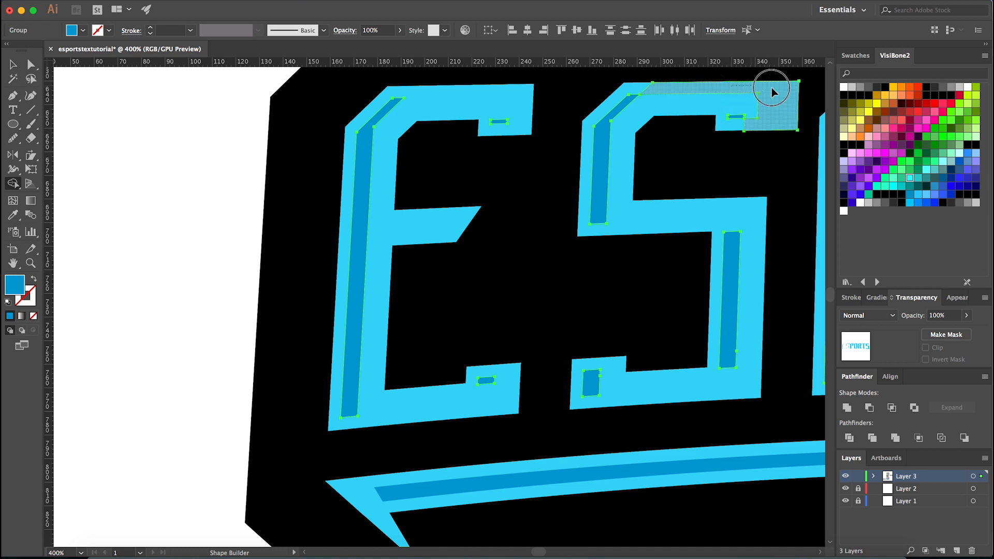
- Delete the overlapping copy regions from the letter P with Shape Builder, leaving its partial inset shading
{"action": "scroll", "coordinate": [225, 323], "scroll_direction": "down", "scroll_amount": 2}
{"action": "scroll", "coordinate": [544, 301], "scroll_direction": "up", "scroll_amount": 1}
{"action": "left_click", "coordinate": [582, 300], "text": "alt"}
{"action": "left_click", "coordinate": [614, 241], "text": "alt"}
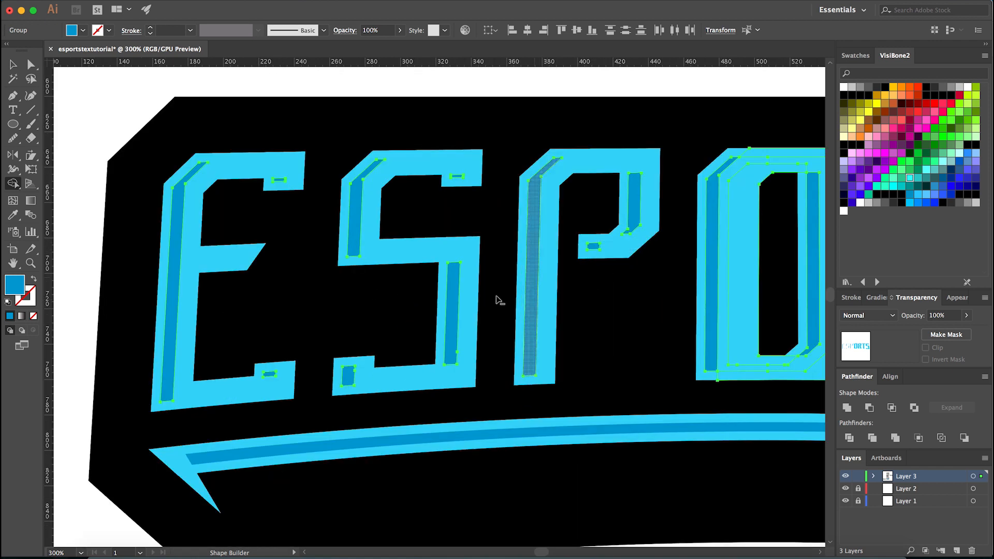
- Remove the shifted copy's inner and outer regions from the letter O, leaving its two inset strips
{"action": "scroll", "coordinate": [497, 296], "scroll_direction": "down", "scroll_amount": 1}
{"action": "scroll", "coordinate": [684, 269], "scroll_direction": "up", "scroll_amount": 1}
{"action": "left_click", "coordinate": [666, 304], "text": "alt"}
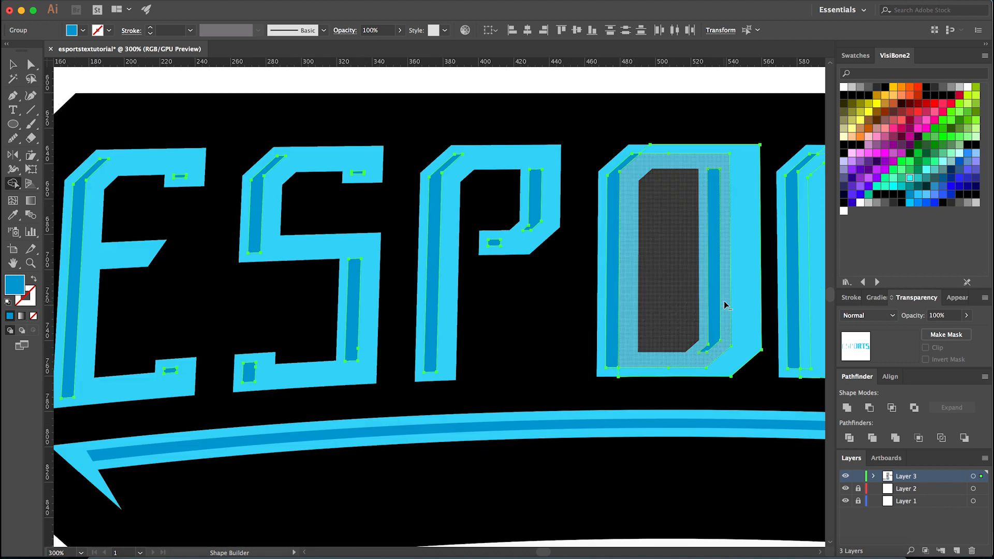
{"action": "left_click_drag", "start_coordinate": [725, 302], "coordinate": [765, 302]}
- Remove the shifted copy's regions from the letter R, including the small leftovers around its middle joint
{"action": "scroll", "coordinate": [327, 345], "scroll_direction": "down", "scroll_amount": 1}
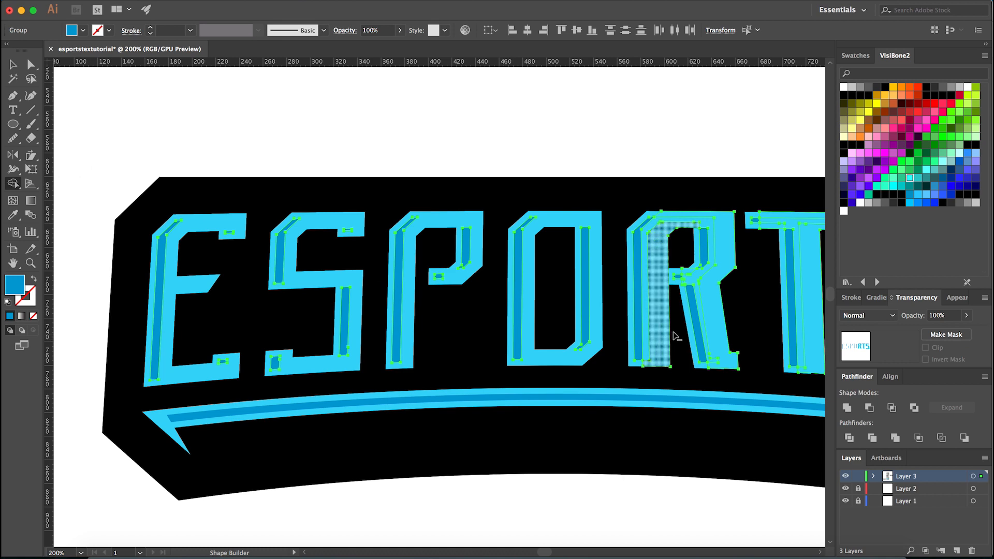
{"action": "scroll", "coordinate": [678, 334], "scroll_direction": "up", "scroll_amount": 2}
{"action": "left_click", "coordinate": [627, 344], "text": "alt"}
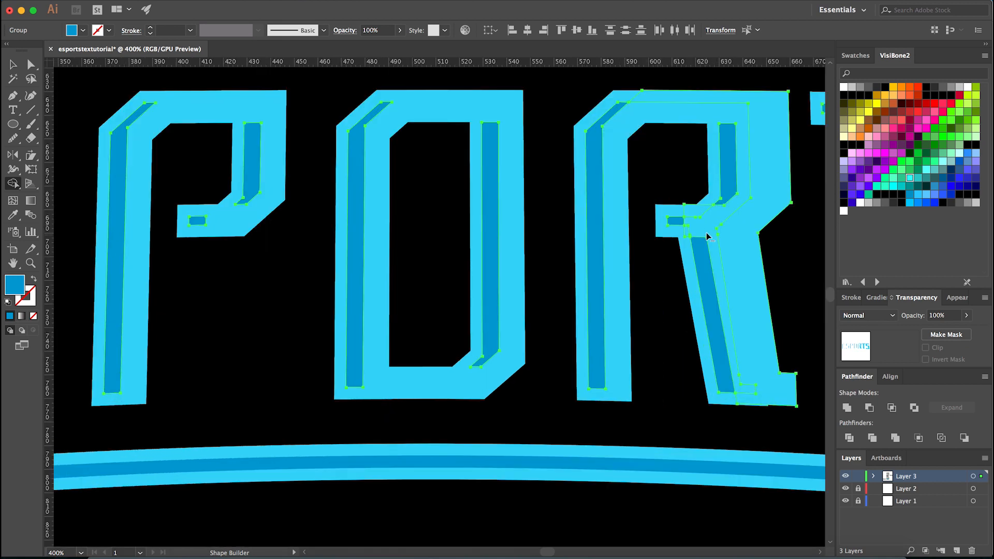
{"action": "left_click_drag", "start_coordinate": [744, 231], "coordinate": [745, 231]}
{"action": "scroll", "coordinate": [451, 286], "scroll_direction": "down", "scroll_amount": 2}
{"action": "scroll", "coordinate": [523, 263], "scroll_direction": "up", "scroll_amount": 4}
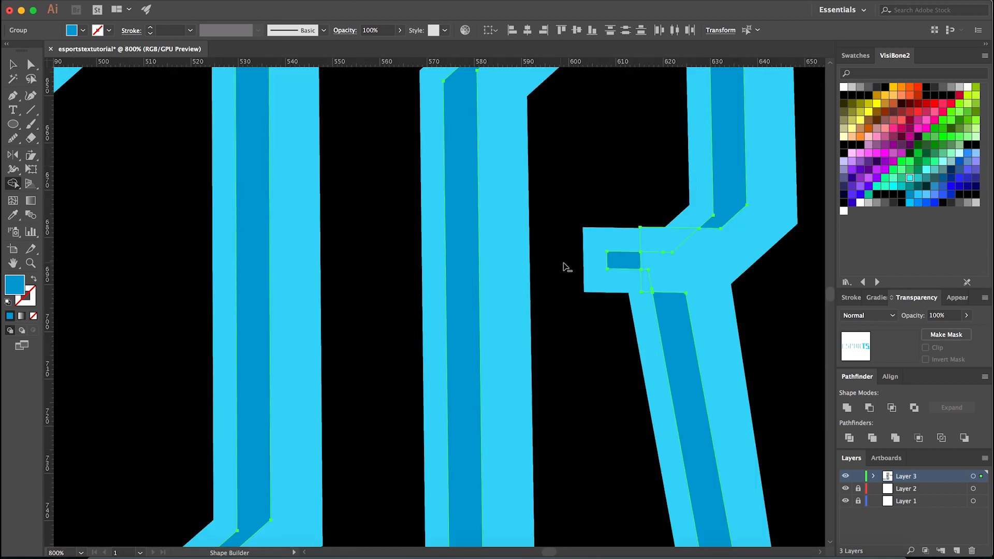
{"action": "scroll", "coordinate": [684, 275], "scroll_direction": "down", "scroll_amount": 2}
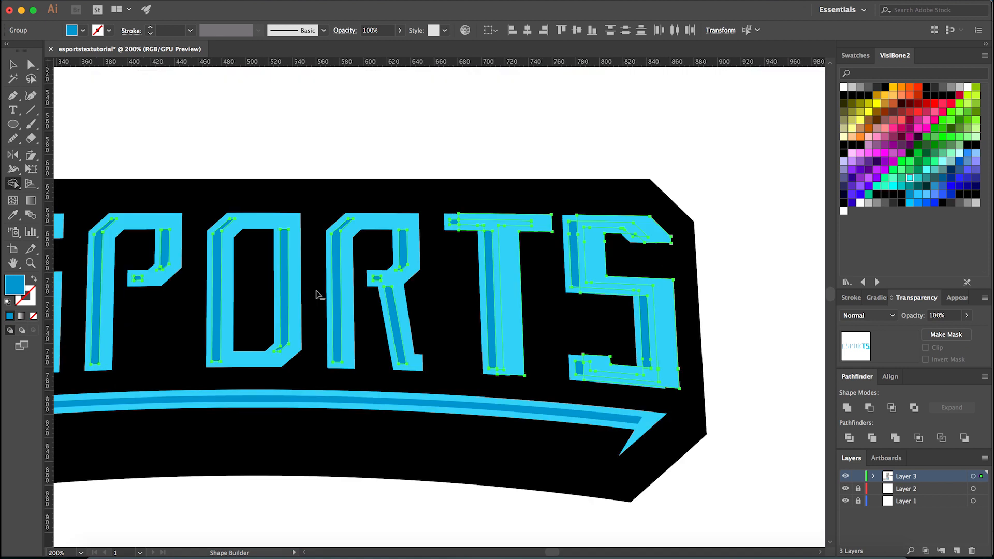
- Delete the remaining shifted copy regions over the T and the final S, and clear the selection
{"action": "scroll", "coordinate": [528, 291], "scroll_direction": "up", "scroll_amount": 1}
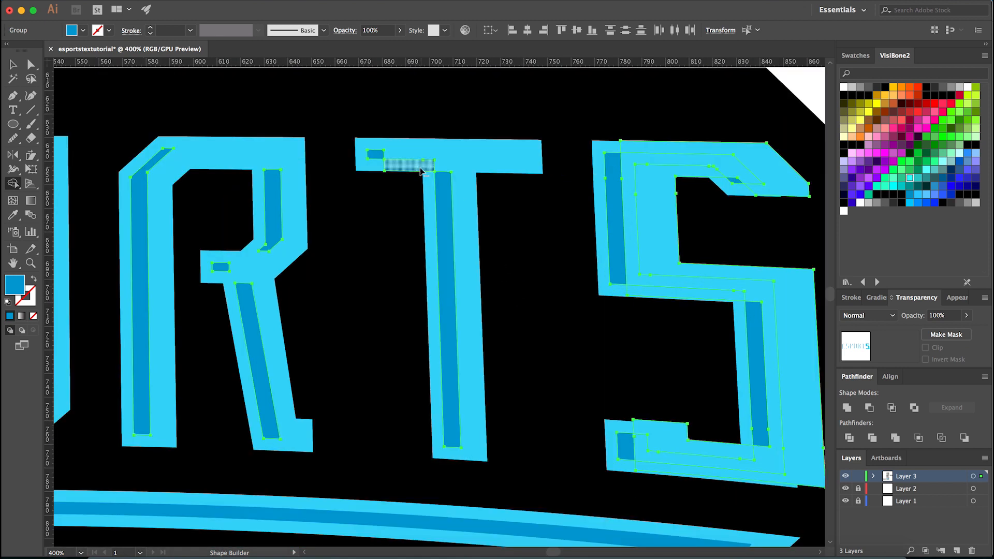
{"action": "left_click_drag", "start_coordinate": [626, 225], "coordinate": [665, 223]}
{"action": "left_click_drag", "start_coordinate": [758, 165], "coordinate": [780, 201]}
{"action": "left_click", "coordinate": [722, 295]}
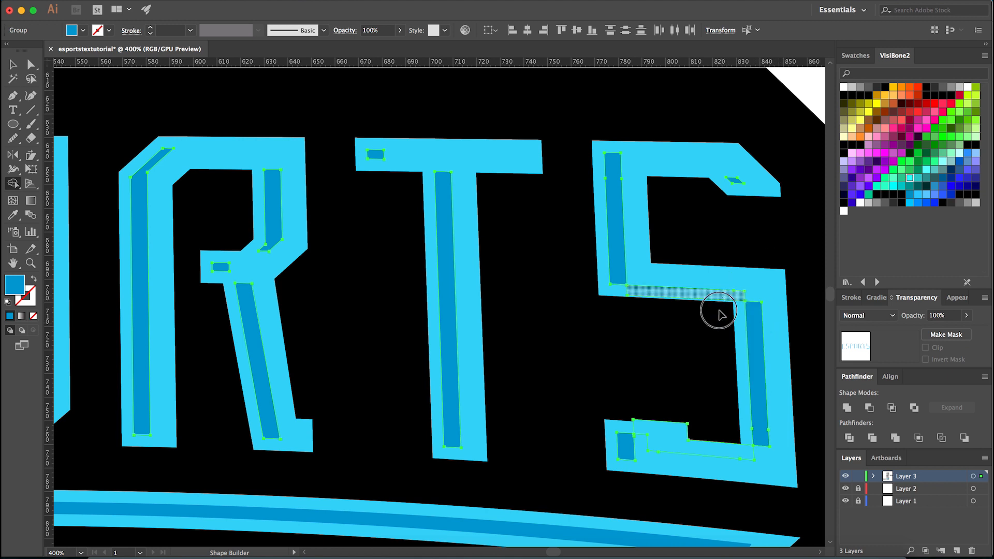
{"action": "left_click", "coordinate": [677, 450]}
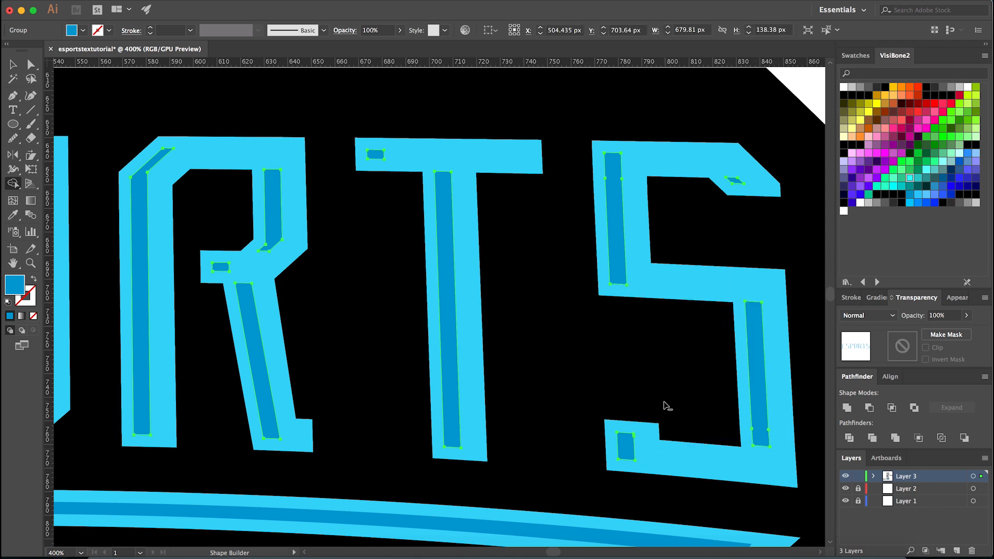
{"action": "scroll", "coordinate": [662, 402], "scroll_direction": "down", "scroll_amount": 2}
{"action": "scroll", "coordinate": [566, 373], "scroll_direction": "down", "scroll_amount": 2}
{"action": "key", "text": "v"}
{"action": "scroll", "coordinate": [198, 417], "scroll_direction": "up", "scroll_amount": 1}
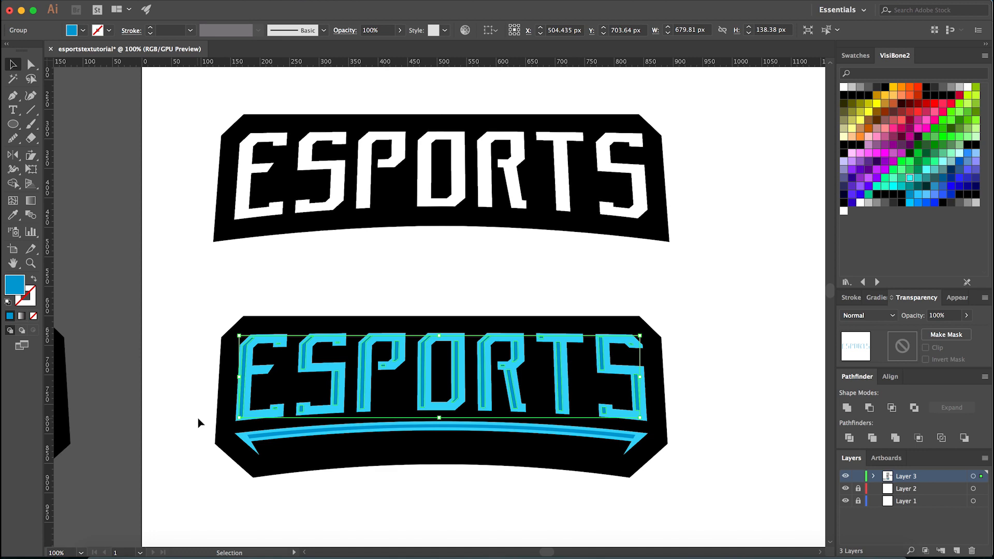
{"action": "scroll", "coordinate": [197, 417], "scroll_direction": "up", "scroll_amount": 2}
{"action": "left_click", "coordinate": [180, 410]}
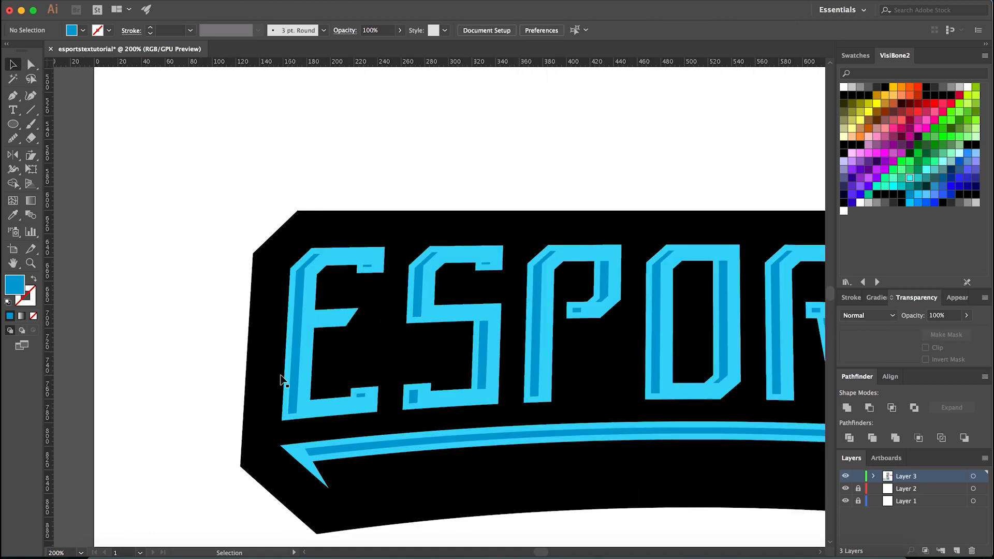
- Cut the group of darker blue inset letter shapes and paste it back in place in front of the lettering
{"action": "left_click", "coordinate": [294, 383]}
{"action": "key", "text": "super+x"}
{"action": "scroll", "coordinate": [294, 384], "scroll_direction": "down", "scroll_amount": 2}
{"action": "key", "text": "super+f"}
{"action": "left_click", "coordinate": [468, 479]}
{"action": "scroll", "coordinate": [466, 483], "scroll_direction": "down", "scroll_amount": 3}
{"action": "scroll", "coordinate": [453, 484], "scroll_direction": "up", "scroll_amount": 2}
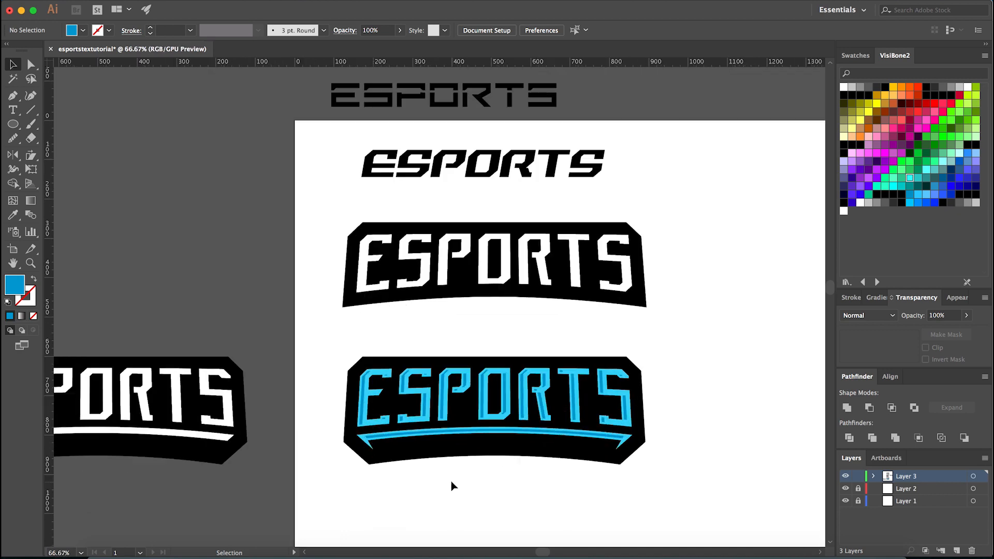
{"action": "scroll", "coordinate": [435, 472], "scroll_direction": "up", "scroll_amount": 5}
{"action": "left_click", "coordinate": [337, 390]}
{"action": "left_click", "coordinate": [428, 350]}
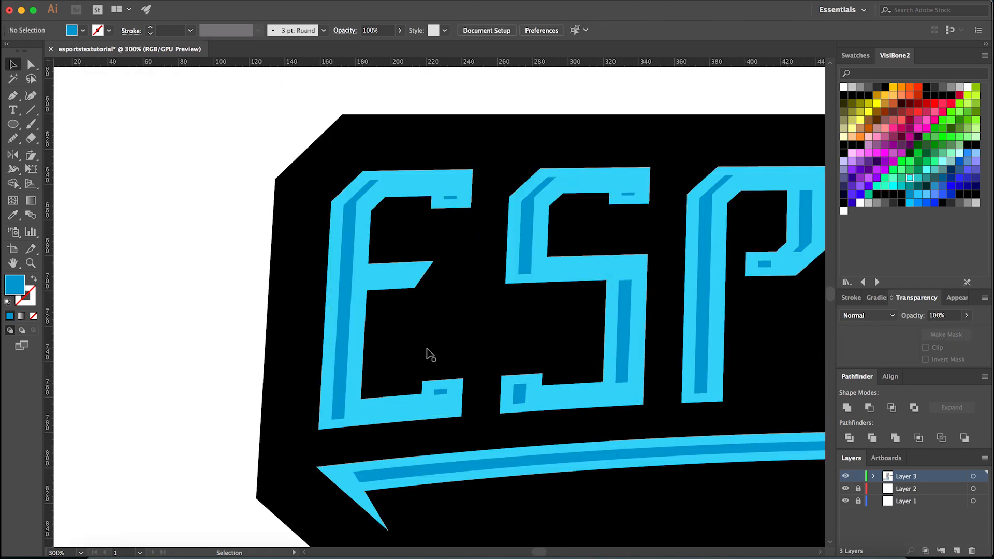
{"action": "scroll", "coordinate": [406, 433], "scroll_direction": "down", "scroll_amount": 4}
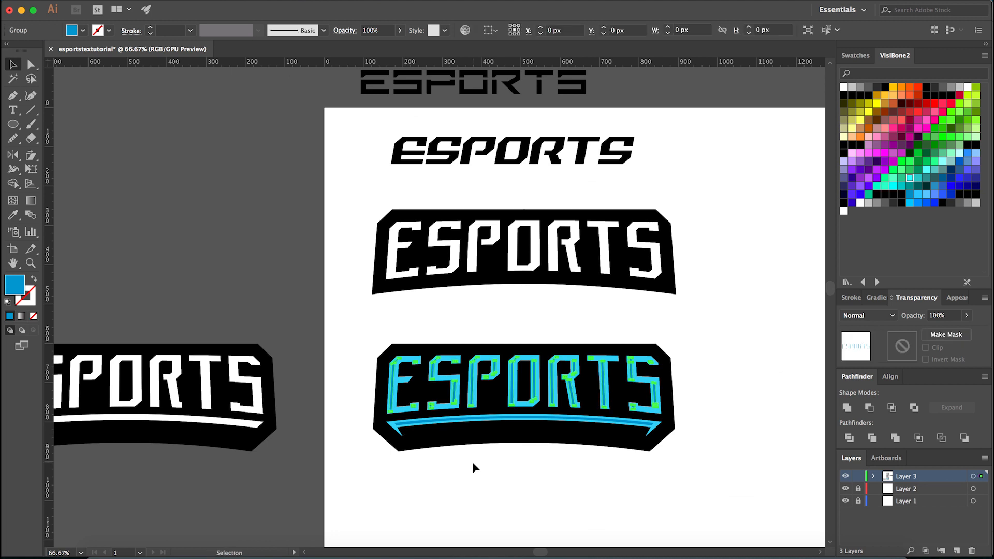
{"action": "scroll", "coordinate": [473, 462], "scroll_direction": "down", "scroll_amount": 2}
{"action": "scroll", "coordinate": [469, 465], "scroll_direction": "up", "scroll_amount": 6}
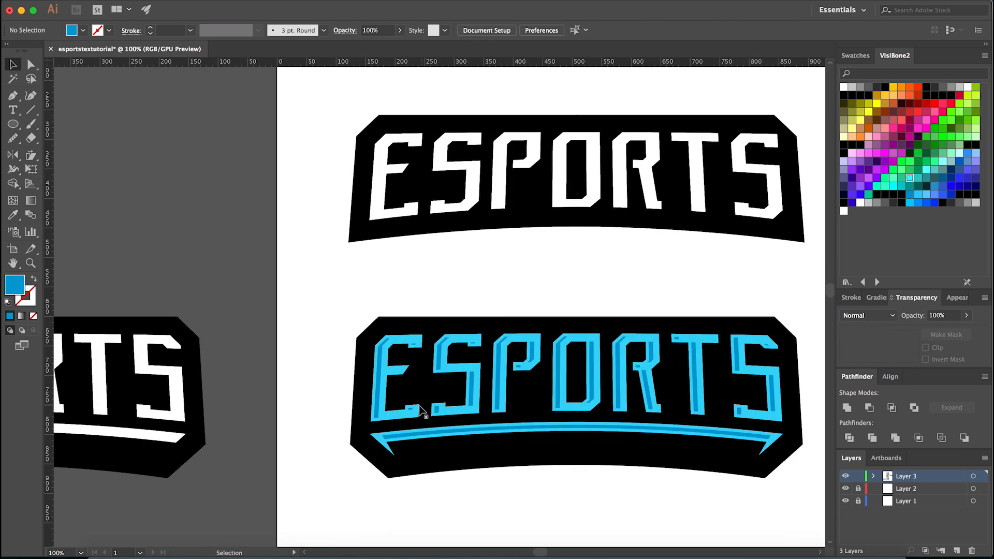
- Try filling the inset letter shapes with white sampled from the artboard background
{"action": "left_click", "coordinate": [355, 415]}
{"action": "key", "text": "i"}
{"action": "left_click", "coordinate": [233, 350]}
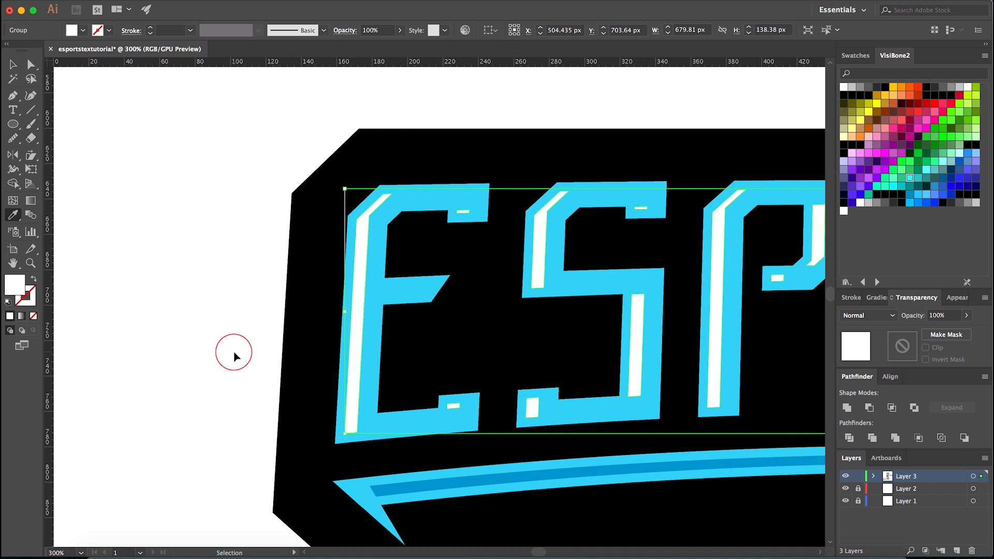
- Fill the inset letter shapes with a medium grey swatch and the main lettering with sampled white
{"action": "scroll", "coordinate": [389, 437], "scroll_direction": "down", "scroll_amount": 4}
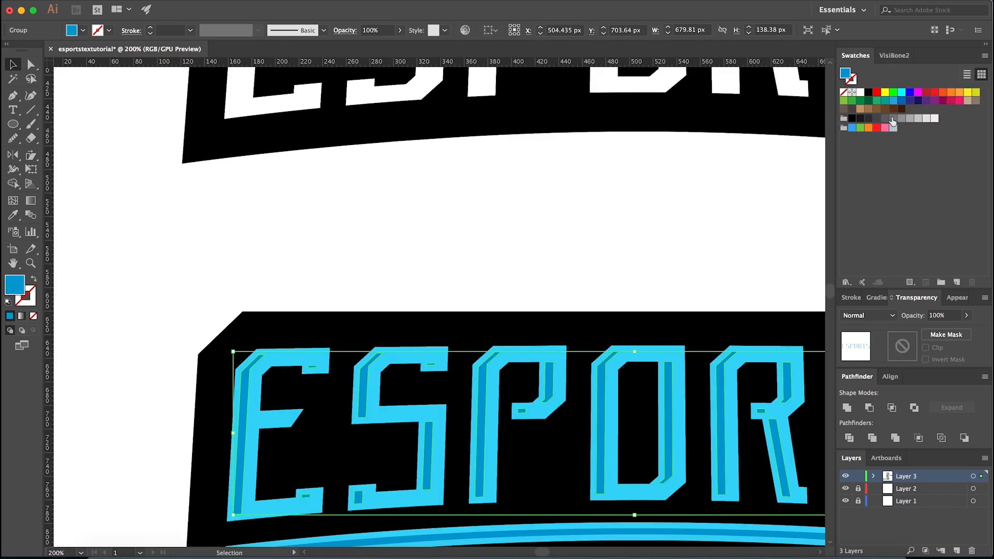
{"action": "left_click", "coordinate": [910, 120]}
{"action": "left_click", "coordinate": [633, 366]}
{"action": "left_click", "coordinate": [636, 357]}
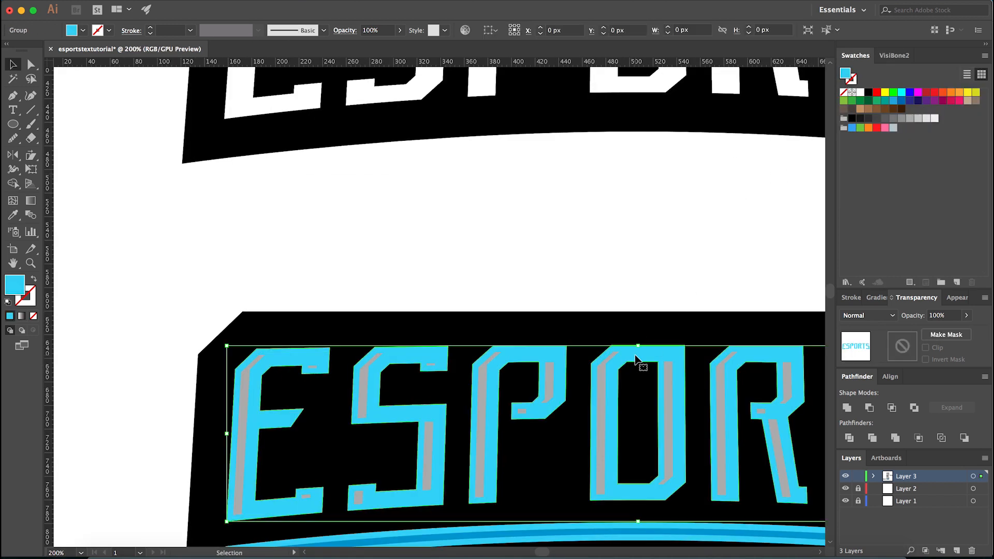
{"action": "key", "text": "i"}
{"action": "left_click", "coordinate": [570, 269]}
{"action": "key", "text": "v"}
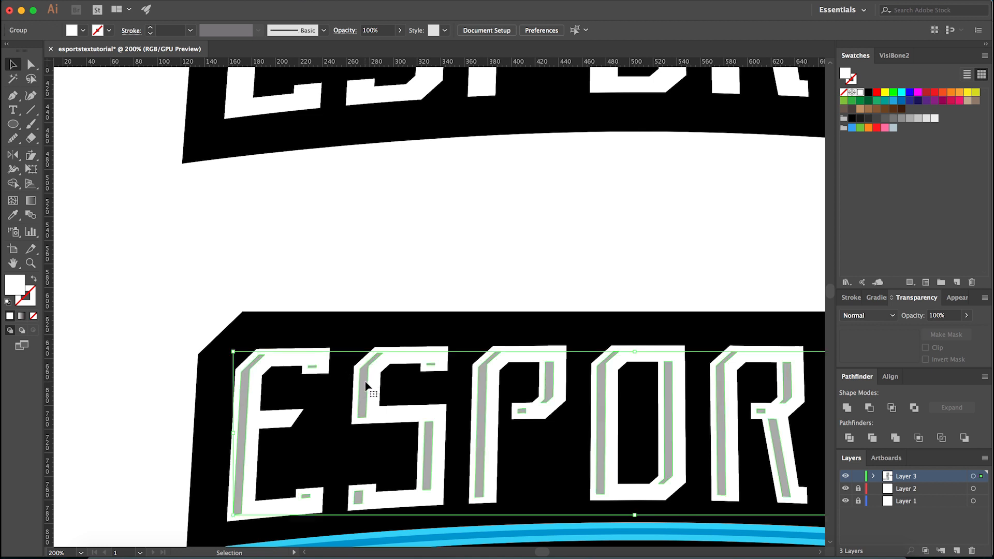
- Lighten the inset letter shapes to a very light grey swatch and clear the selection
{"action": "left_click", "coordinate": [366, 383]}
{"action": "left_click", "coordinate": [926, 118]}
{"action": "key", "text": "super+shift+a"}
{"action": "key", "text": "super+1"}
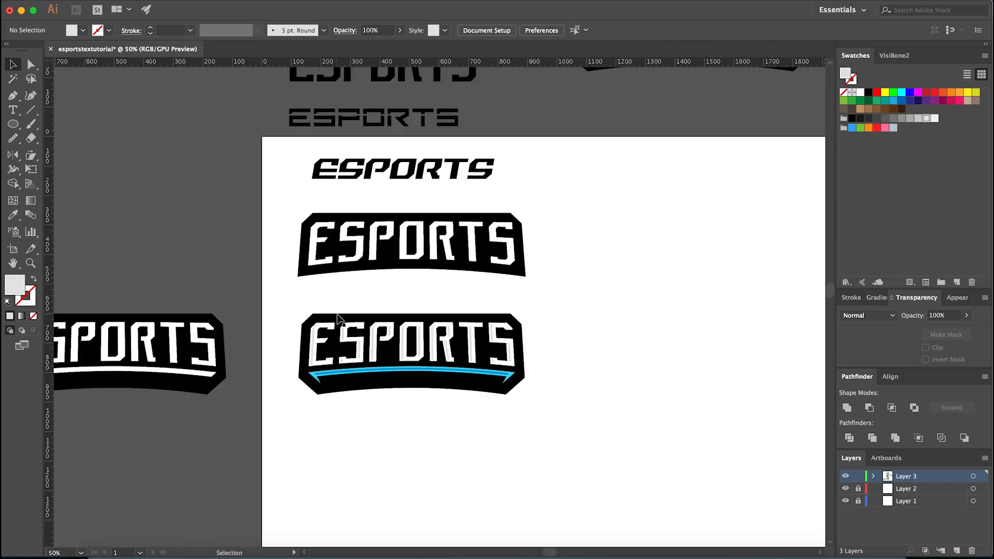
- Change the inset letter shapes to the next darker light grey swatch and deselect them
{"action": "left_click", "coordinate": [420, 329]}
{"action": "left_click", "coordinate": [918, 119]}
{"action": "key", "text": "super+shift+a"}
{"action": "key", "text": "super+minus"}
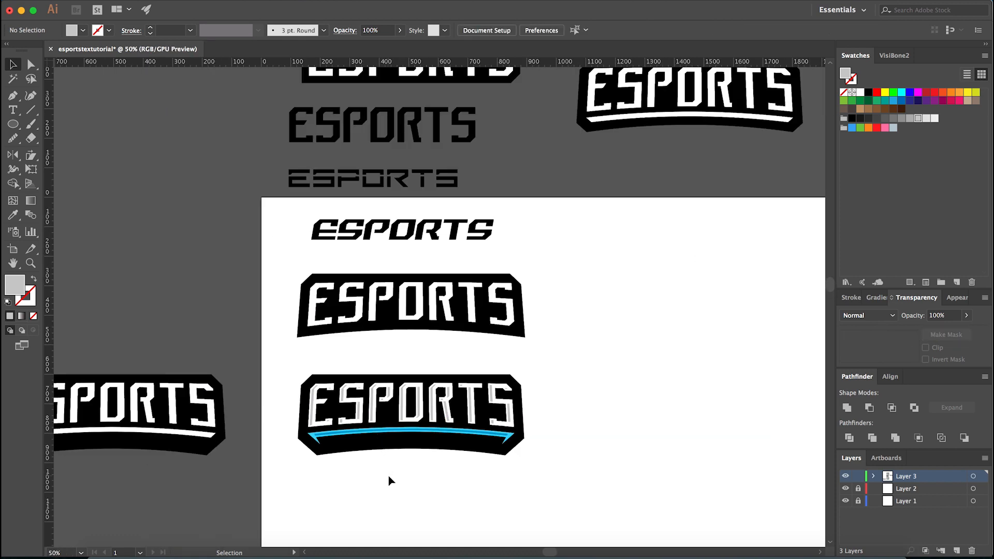
{"action": "scroll", "coordinate": [355, 446], "scroll_direction": "up", "scroll_amount": 4}
{"action": "scroll", "coordinate": [458, 508], "scroll_direction": "down", "scroll_amount": 5}
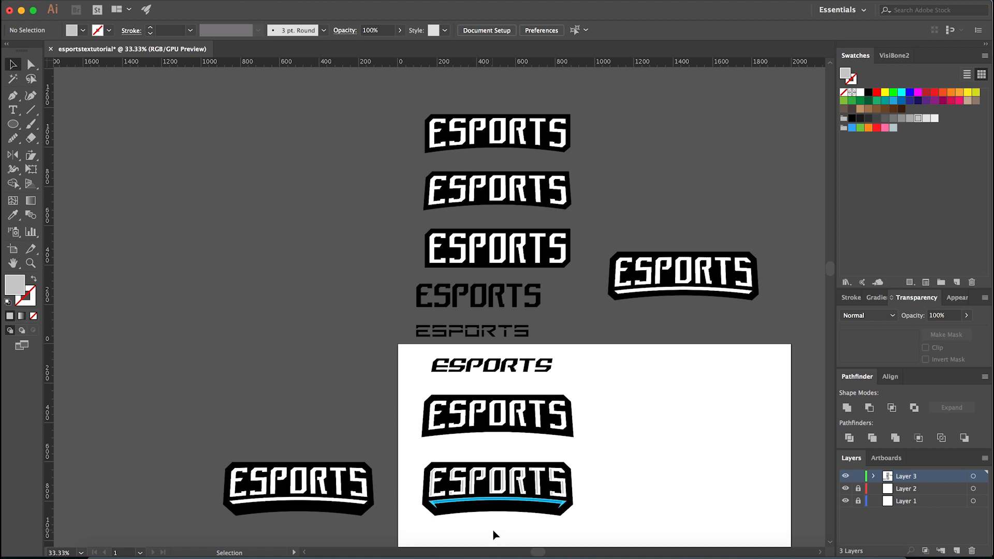
{"action": "scroll", "coordinate": [492, 531], "scroll_direction": "up", "scroll_amount": 1}
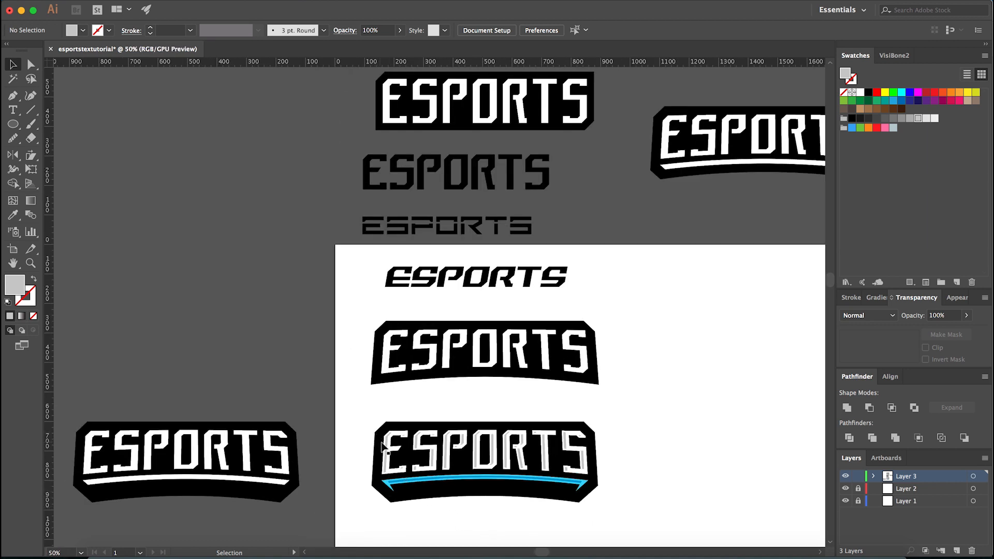
{"action": "scroll", "coordinate": [395, 460], "scroll_direction": "up", "scroll_amount": 2}
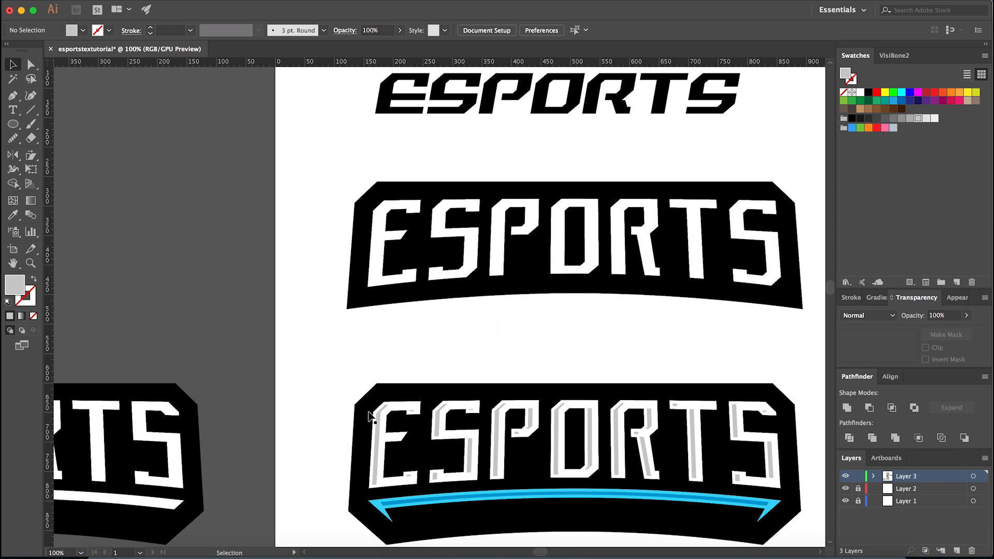
{"action": "scroll", "coordinate": [409, 477], "scroll_direction": "down", "scroll_amount": 2}
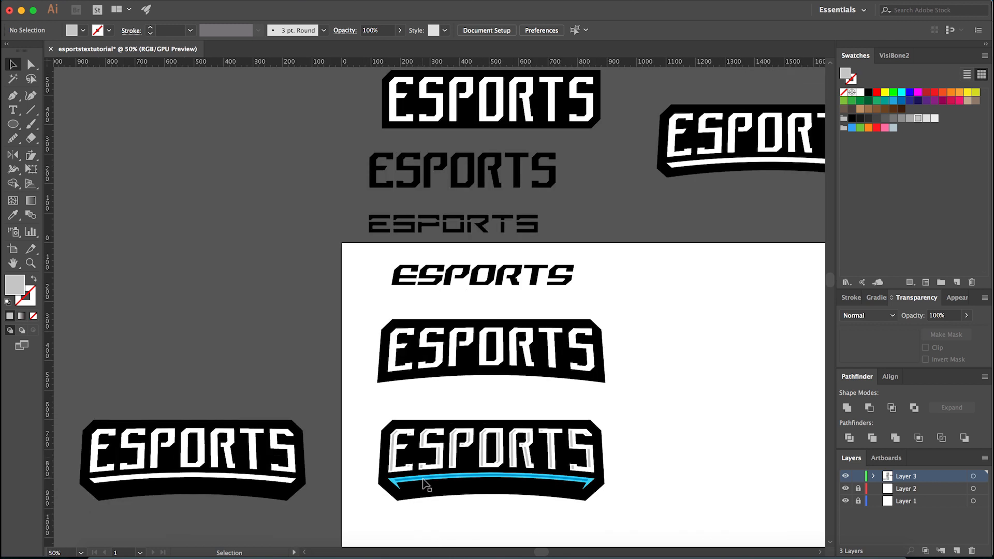
{"action": "scroll", "coordinate": [446, 504], "scroll_direction": "up", "scroll_amount": 3}
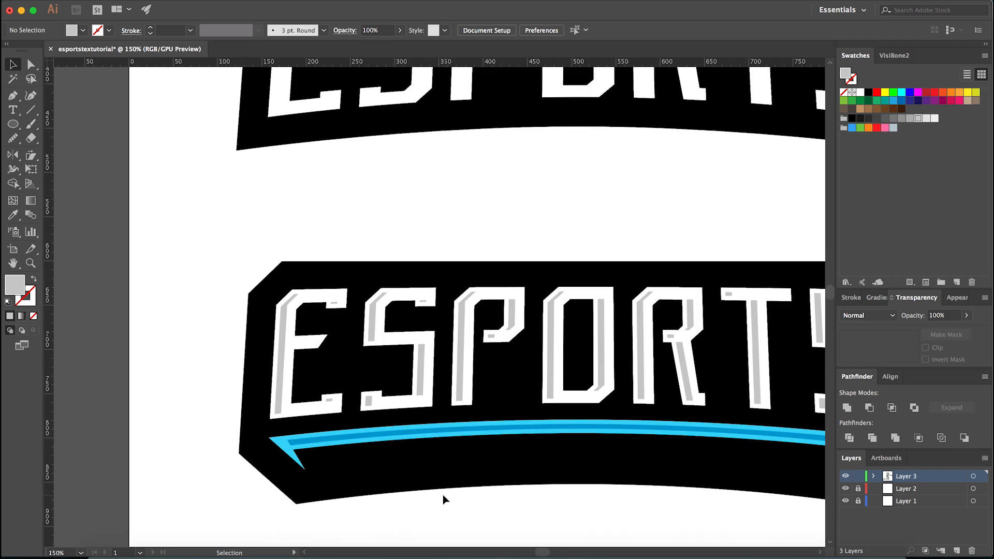
- Recolor the inset letter shapes with the darker blue sampled from the stripe inside the arc
{"action": "left_click", "coordinate": [369, 402]}
{"action": "key", "text": "i"}
{"action": "left_click", "coordinate": [415, 430]}
{"action": "key", "text": "v"}
- Recolor the white main lettering with the light blue sampled from the arc beneath it
{"action": "scroll", "coordinate": [415, 422], "scroll_direction": "up", "scroll_amount": 1}
{"action": "left_click", "coordinate": [415, 407]}
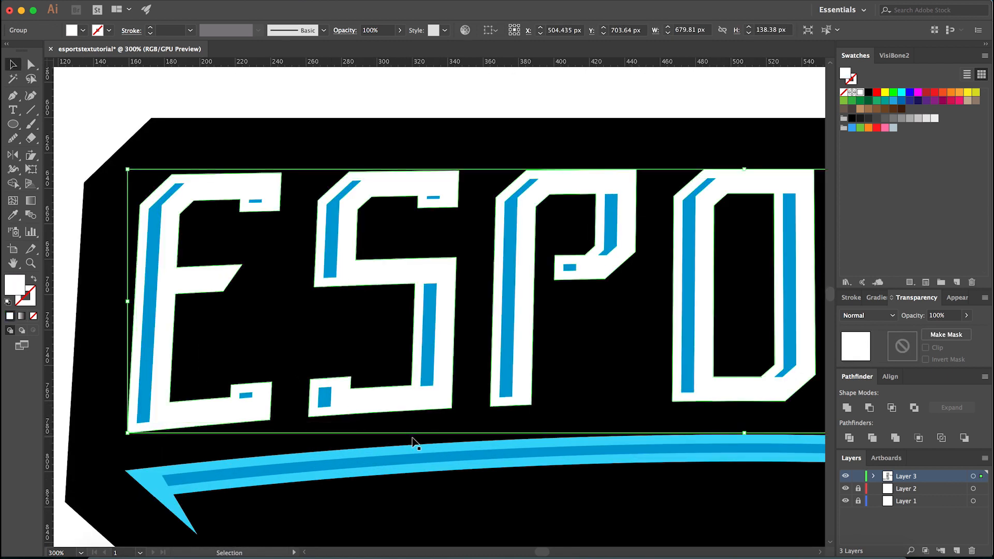
{"action": "scroll", "coordinate": [414, 440], "scroll_direction": "up", "scroll_amount": 4}
{"action": "key", "text": "i"}
{"action": "left_click", "coordinate": [426, 448]}
- Try to shift the darker blue stripe inside the arc about 10 px to the right
{"action": "scroll", "coordinate": [425, 449], "scroll_direction": "down", "scroll_amount": 4}
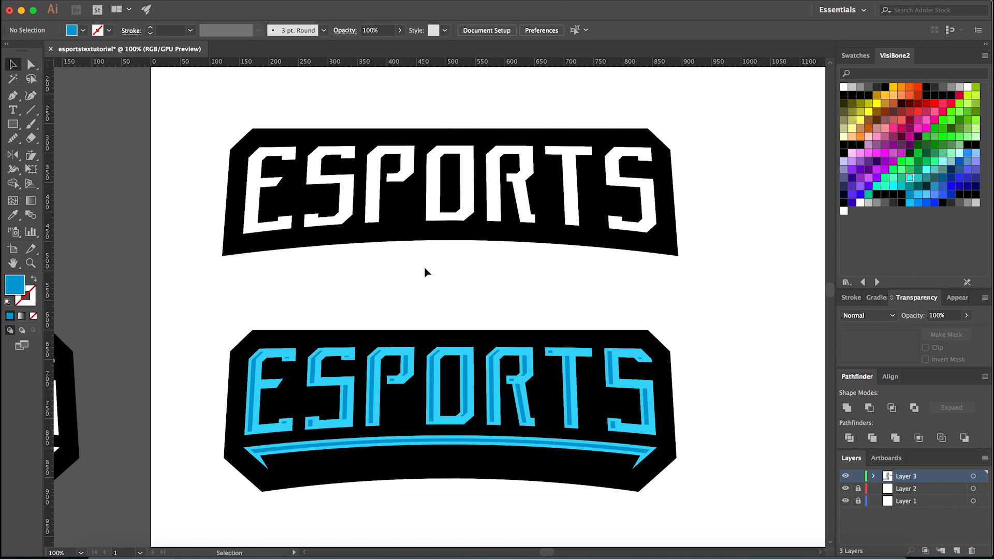
{"action": "scroll", "coordinate": [262, 501], "scroll_direction": "up", "scroll_amount": 2}
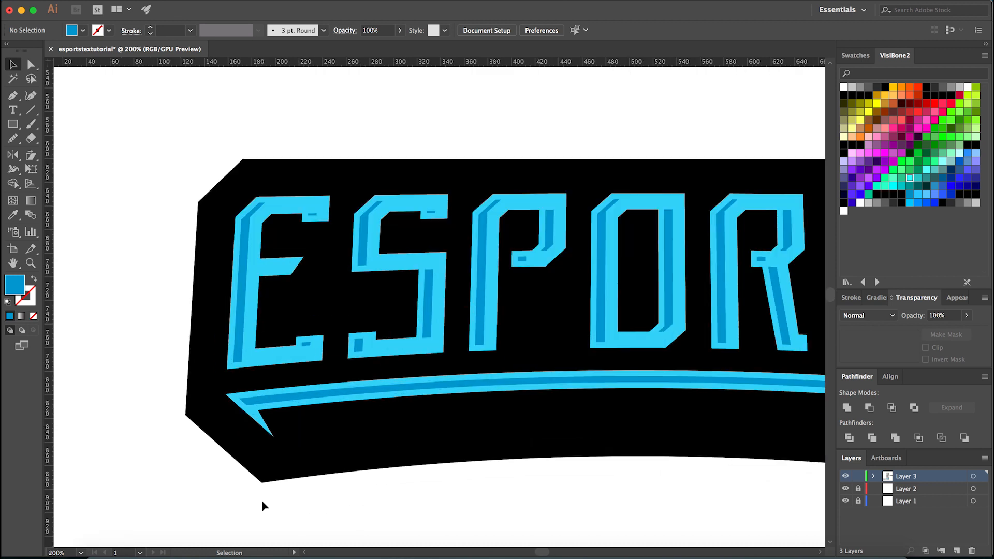
{"action": "scroll", "coordinate": [256, 367], "scroll_direction": "down", "scroll_amount": 2}
{"action": "scroll", "coordinate": [249, 380], "scroll_direction": "up", "scroll_amount": 2}
{"action": "left_click", "coordinate": [274, 393]}
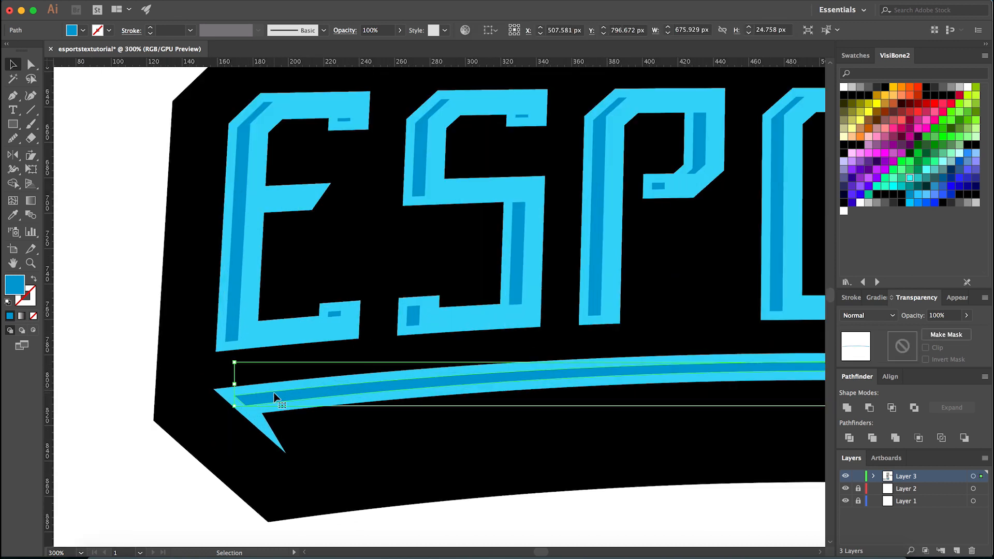
{"action": "scroll", "coordinate": [262, 402], "scroll_direction": "up", "scroll_amount": 2}
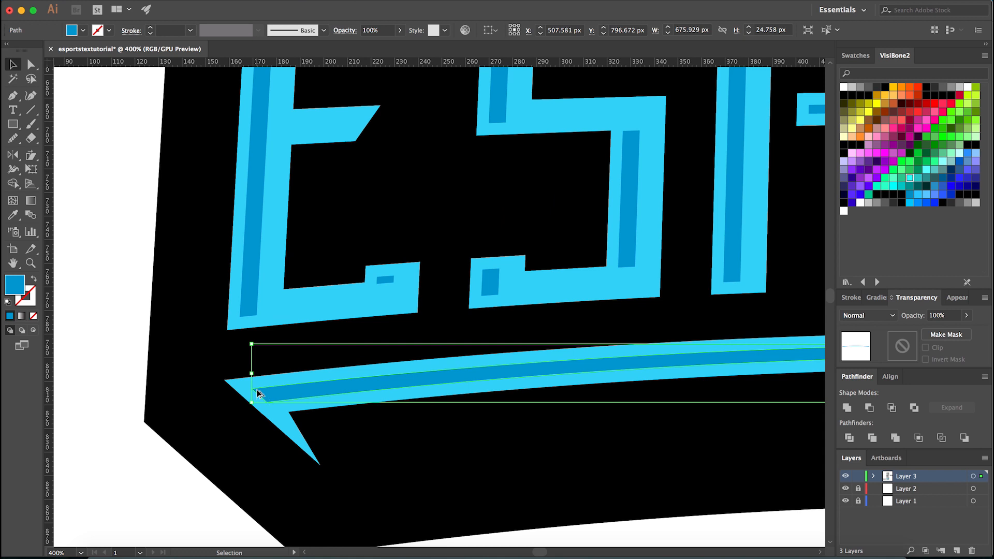
{"action": "scroll", "coordinate": [258, 394], "scroll_direction": "up", "scroll_amount": 2}
{"action": "left_click_drag", "start_coordinate": [289, 383], "coordinate": [336, 384]}
{"action": "key", "text": "super+z"}
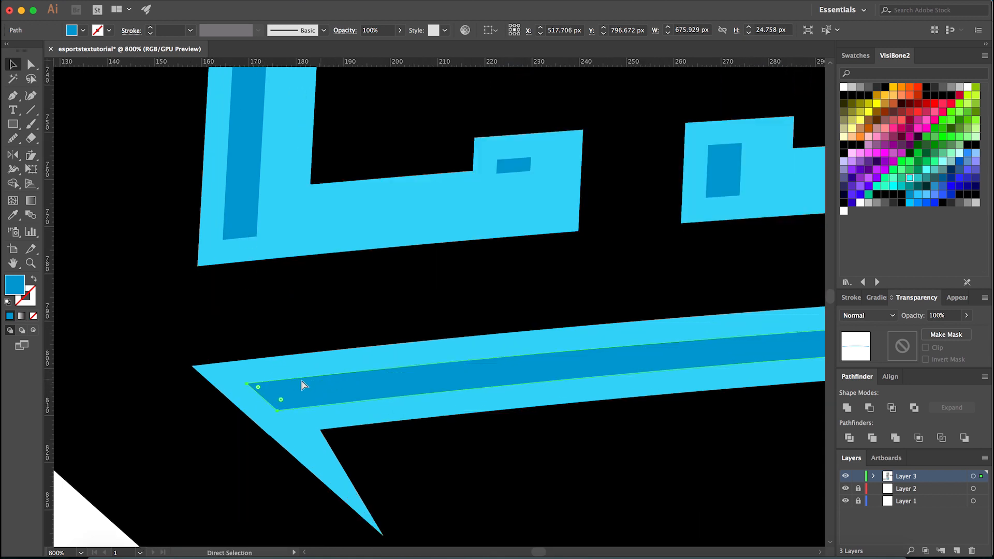
- Duplicate the darker blue stripe inside the arc, offsetting the copy about 8.5 px horizontally to the right
{"action": "scroll", "coordinate": [274, 395], "scroll_direction": "down", "scroll_amount": 2}
{"action": "left_click", "coordinate": [241, 427]}
{"action": "scroll", "coordinate": [247, 417], "scroll_direction": "down", "scroll_amount": 2}
{"action": "left_click", "coordinate": [275, 408]}
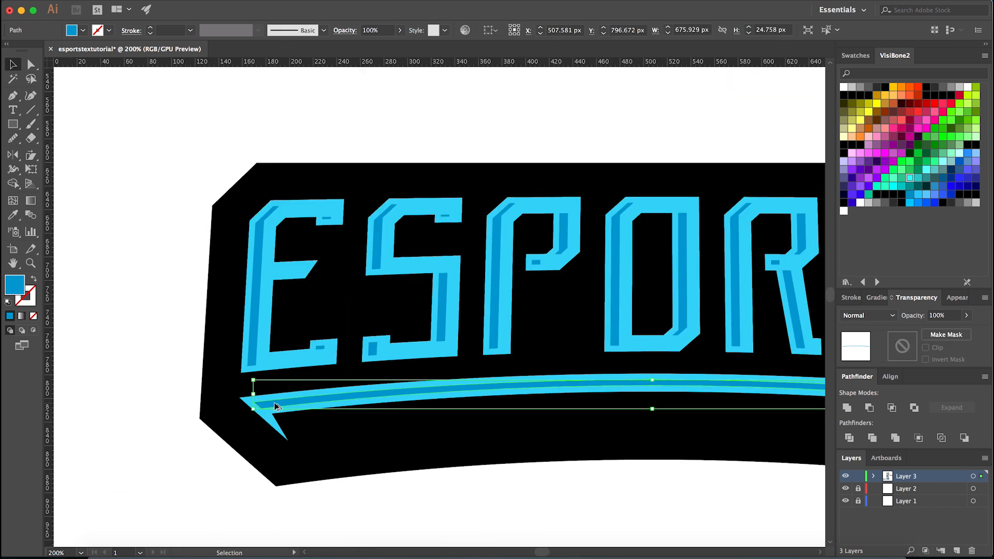
{"action": "scroll", "coordinate": [275, 407], "scroll_direction": "down", "scroll_amount": 3}
{"action": "scroll", "coordinate": [241, 419], "scroll_direction": "up", "scroll_amount": 2}
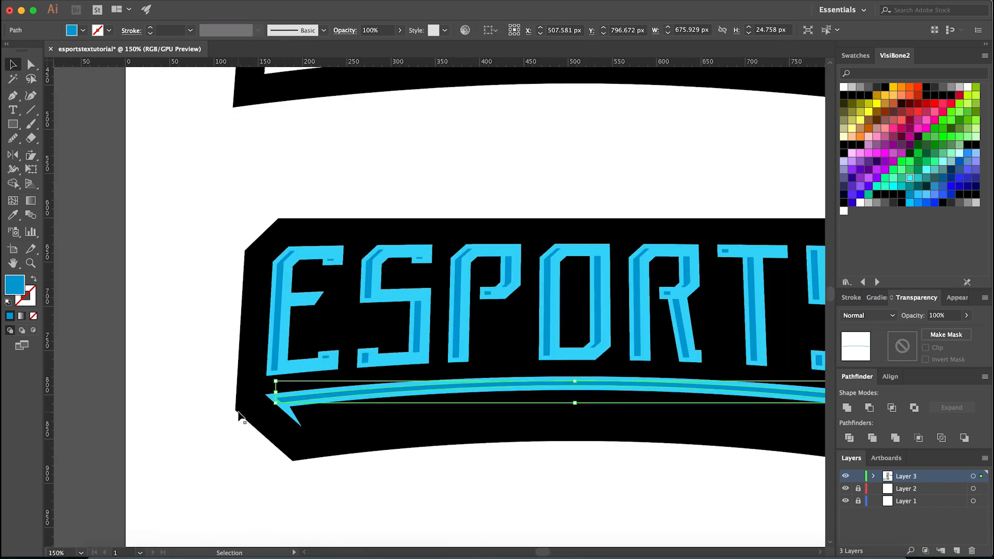
{"action": "scroll", "coordinate": [270, 395], "scroll_direction": "up", "scroll_amount": 5}
{"action": "left_click", "coordinate": [320, 402]}
{"action": "left_click", "coordinate": [369, 405]}
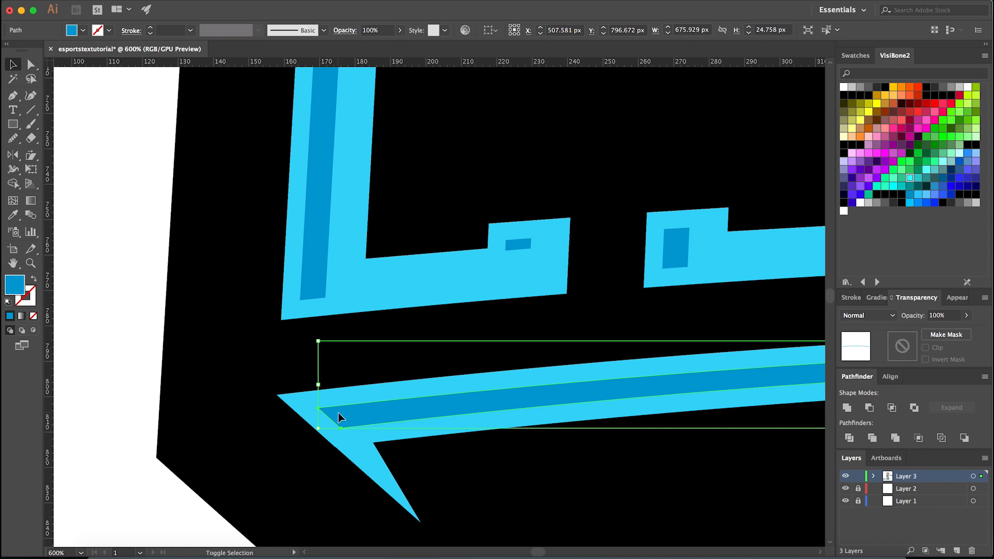
{"action": "left_click", "coordinate": [338, 412], "text": "shift"}
{"action": "left_click", "coordinate": [368, 411]}
{"action": "left_click", "coordinate": [374, 409], "text": "shift"}
{"action": "left_click", "coordinate": [373, 410]}
{"action": "left_click_drag", "start_coordinate": [357, 410], "coordinate": [388, 409]}
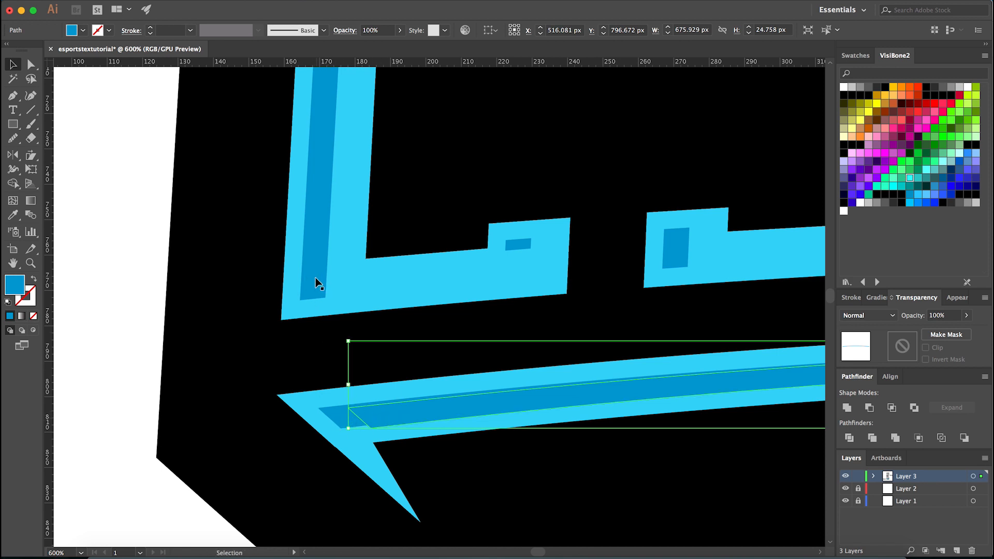
- Select both darker stripes and remove their overlapping area with Shape Builder
{"action": "scroll", "coordinate": [337, 413], "scroll_direction": "down", "scroll_amount": 4}
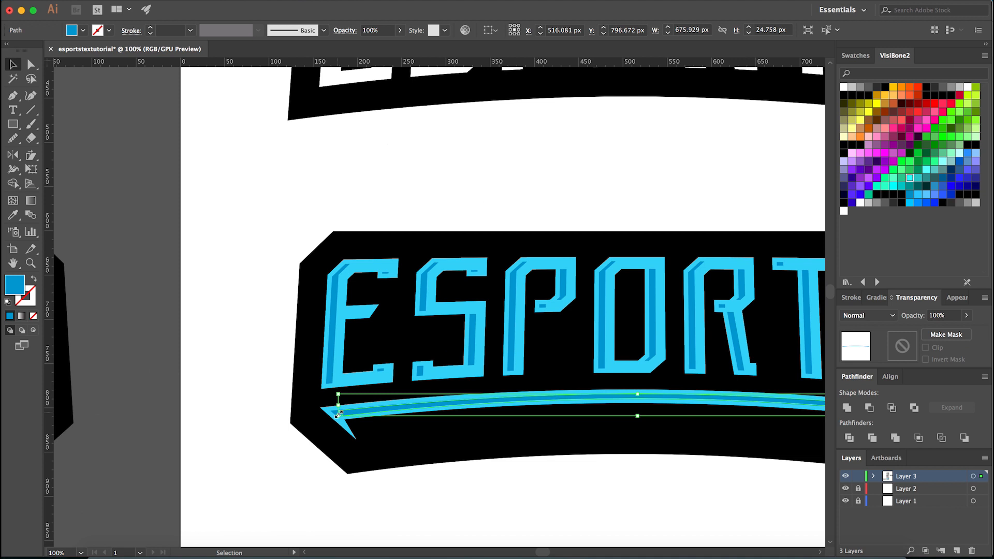
{"action": "scroll", "coordinate": [337, 413], "scroll_direction": "up", "scroll_amount": 6}
{"action": "scroll", "coordinate": [324, 410], "scroll_direction": "down", "scroll_amount": 4}
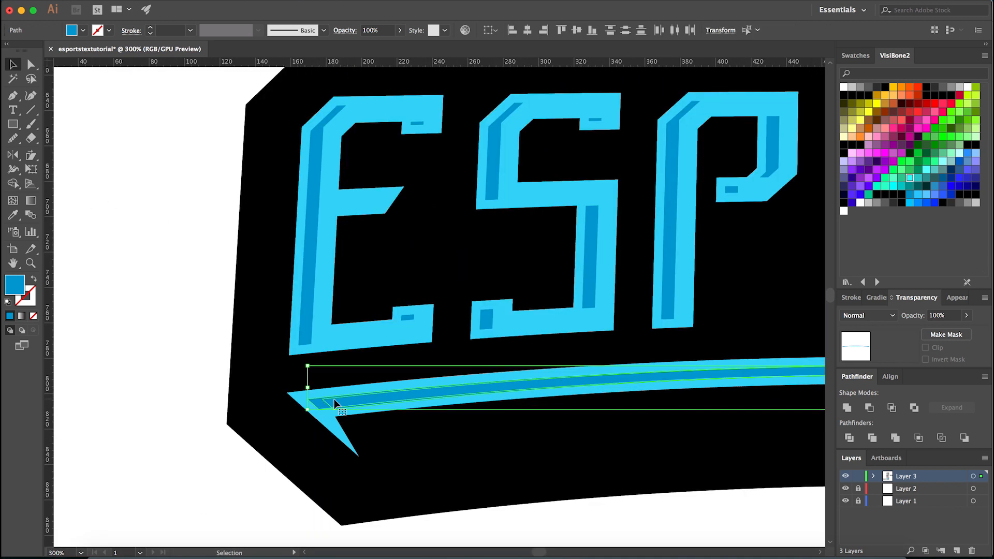
{"action": "key", "text": "shift+m"}
{"action": "scroll", "coordinate": [355, 402], "scroll_direction": "up", "scroll_amount": 4}
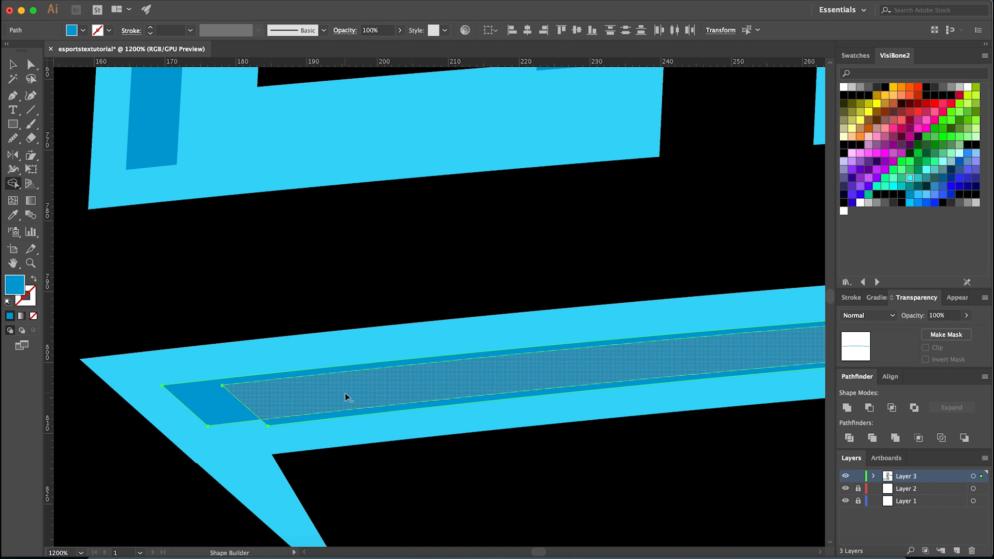
{"action": "left_click", "coordinate": [339, 389]}
{"action": "scroll", "coordinate": [214, 378], "scroll_direction": "down", "scroll_amount": 4}
{"action": "scroll", "coordinate": [563, 404], "scroll_direction": "down", "scroll_amount": 4}
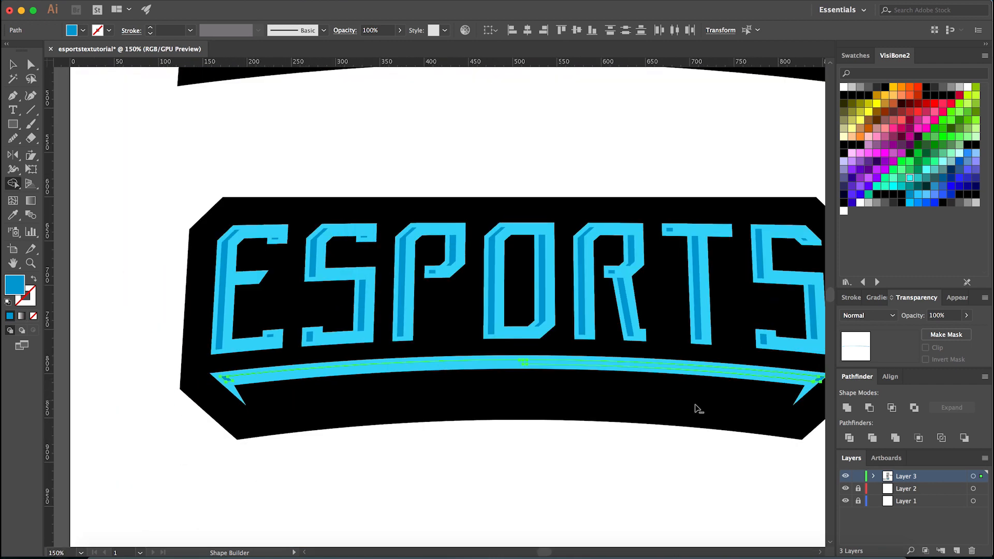
- Remove the leftover stripe pieces at the arc's right end, keeping only the hooked left piece, and clear the selection
{"action": "scroll", "coordinate": [765, 383], "scroll_direction": "up", "scroll_amount": 5}
{"action": "scroll", "coordinate": [764, 384], "scroll_direction": "up", "scroll_amount": 2}
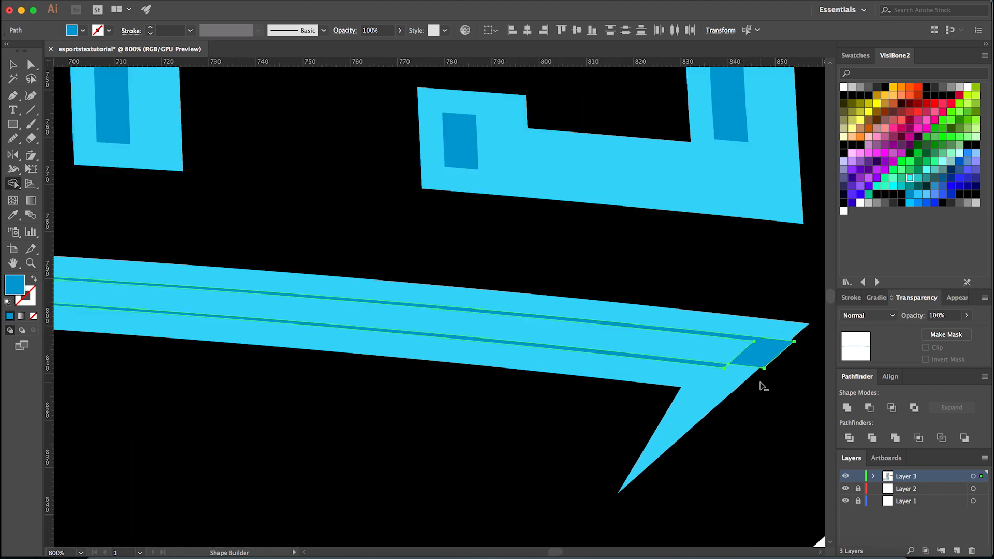
{"action": "scroll", "coordinate": [642, 402], "scroll_direction": "down", "scroll_amount": 4}
{"action": "scroll", "coordinate": [672, 418], "scroll_direction": "down", "scroll_amount": 1}
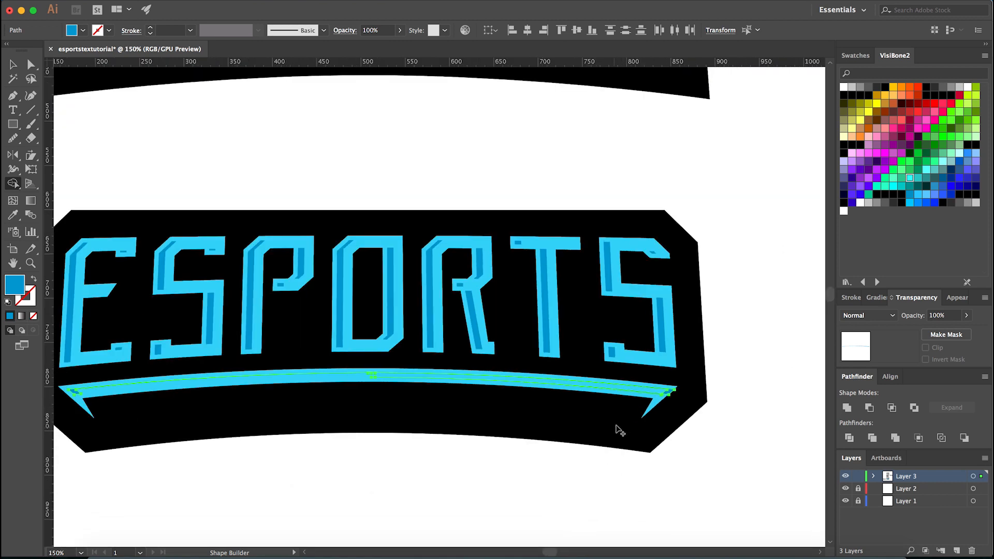
{"action": "scroll", "coordinate": [668, 391], "scroll_direction": "up", "scroll_amount": 4}
{"action": "left_click", "coordinate": [709, 386]}
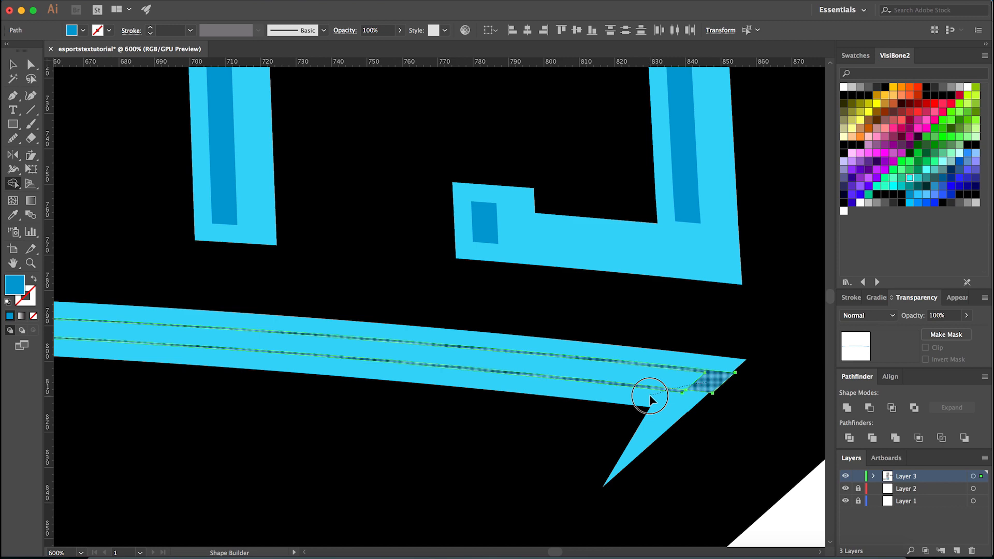
{"action": "scroll", "coordinate": [667, 402], "scroll_direction": "down", "scroll_amount": 4}
{"action": "scroll", "coordinate": [420, 409], "scroll_direction": "up", "scroll_amount": 4}
{"action": "scroll", "coordinate": [352, 400], "scroll_direction": "down", "scroll_amount": 3}
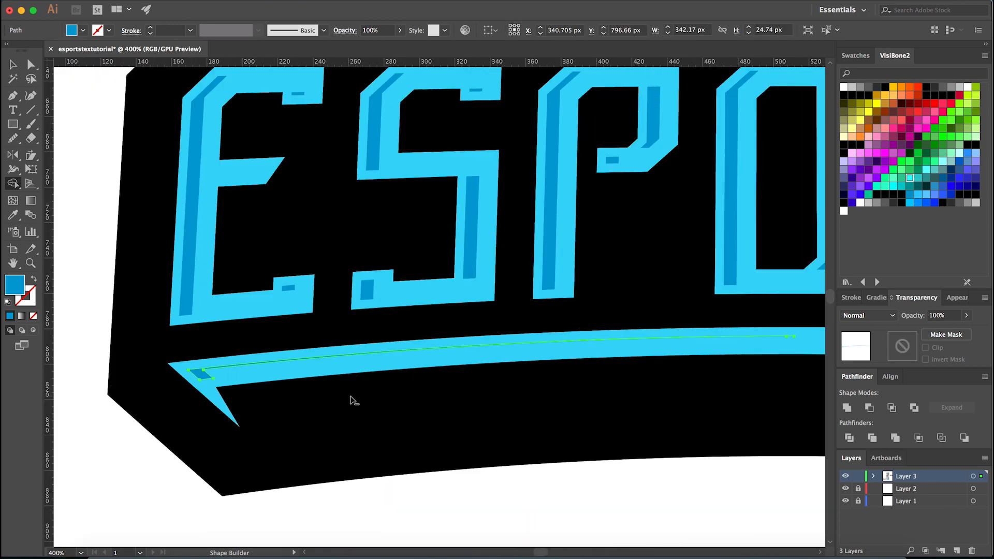
{"action": "key", "text": "a"}
{"action": "left_click", "coordinate": [396, 502]}
{"action": "scroll", "coordinate": [402, 496], "scroll_direction": "down", "scroll_amount": 1}
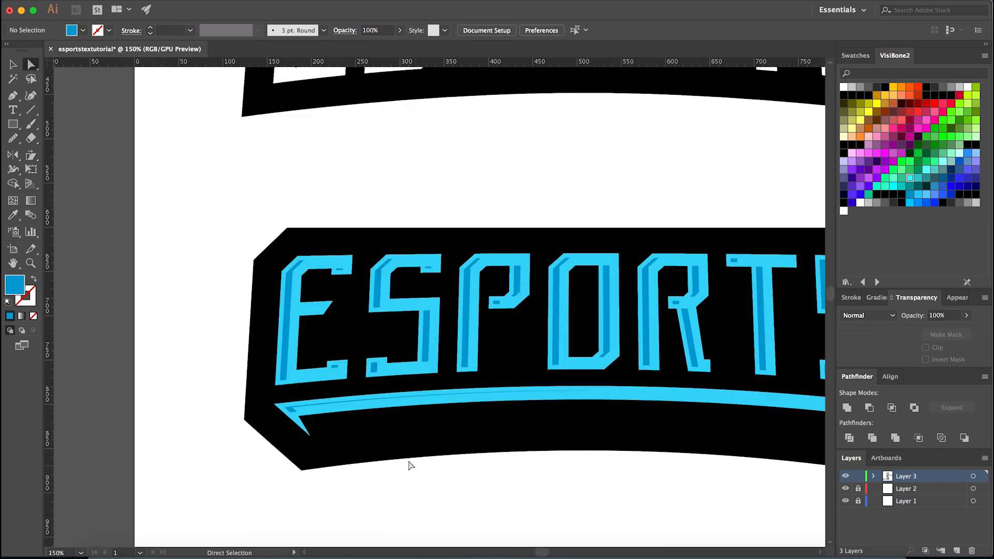
- Move the left hook's inner corner anchor diagonally down along its edge to thicken the stripe, and straighten the hook's short edge
{"action": "scroll", "coordinate": [306, 418], "scroll_direction": "up", "scroll_amount": 9}
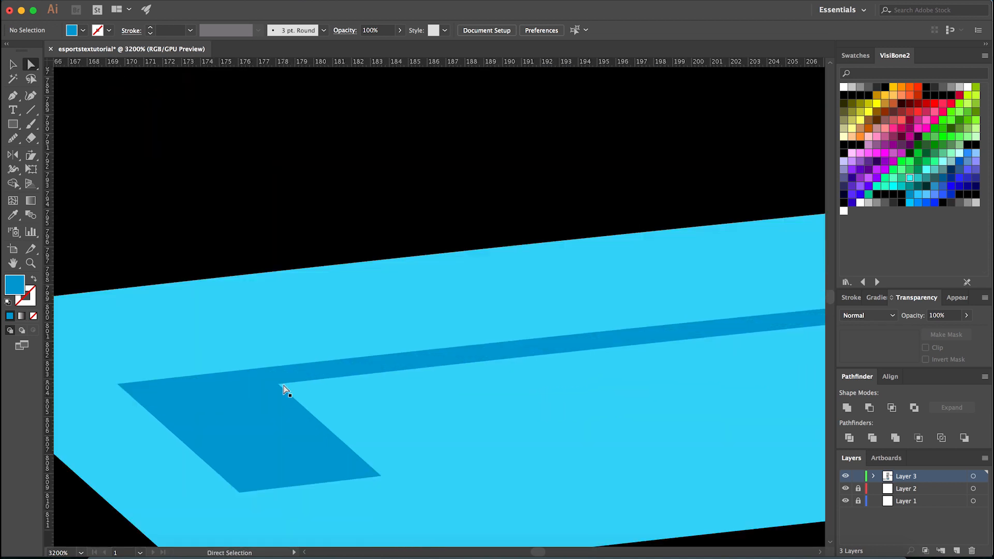
{"action": "left_click", "coordinate": [297, 401]}
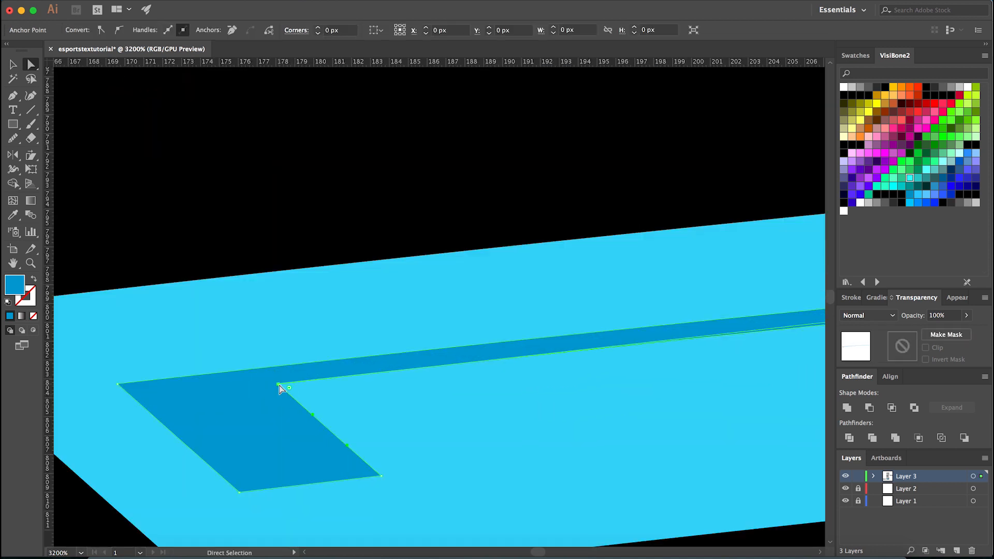
{"action": "left_click_drag", "start_coordinate": [304, 406], "coordinate": [317, 417]}
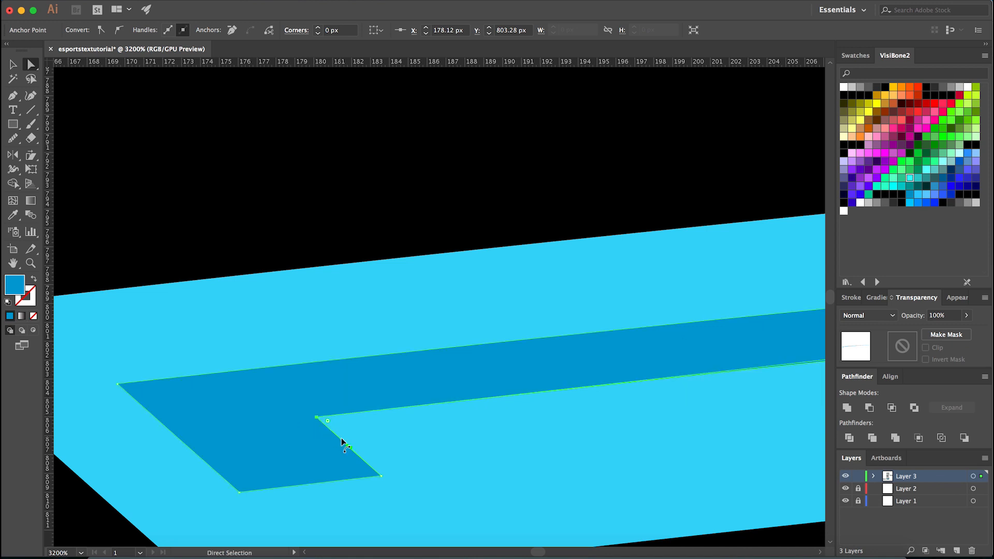
{"action": "key", "text": "shift+c"}
{"action": "left_click", "coordinate": [348, 445]}
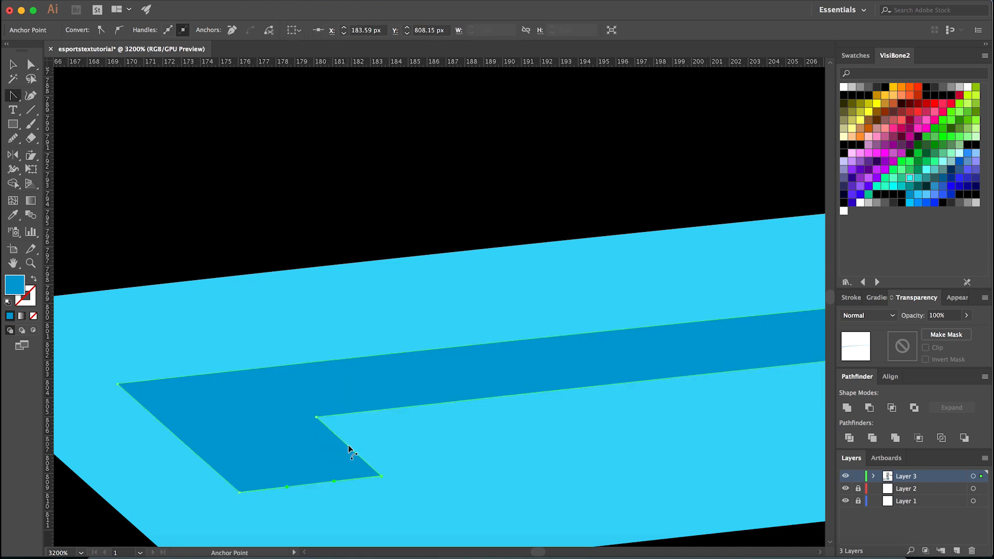
{"action": "scroll", "coordinate": [307, 418], "scroll_direction": "down", "scroll_amount": 6}
{"action": "key", "text": "a"}
{"action": "left_click", "coordinate": [211, 500]}
{"action": "scroll", "coordinate": [244, 424], "scroll_direction": "down", "scroll_amount": 3}
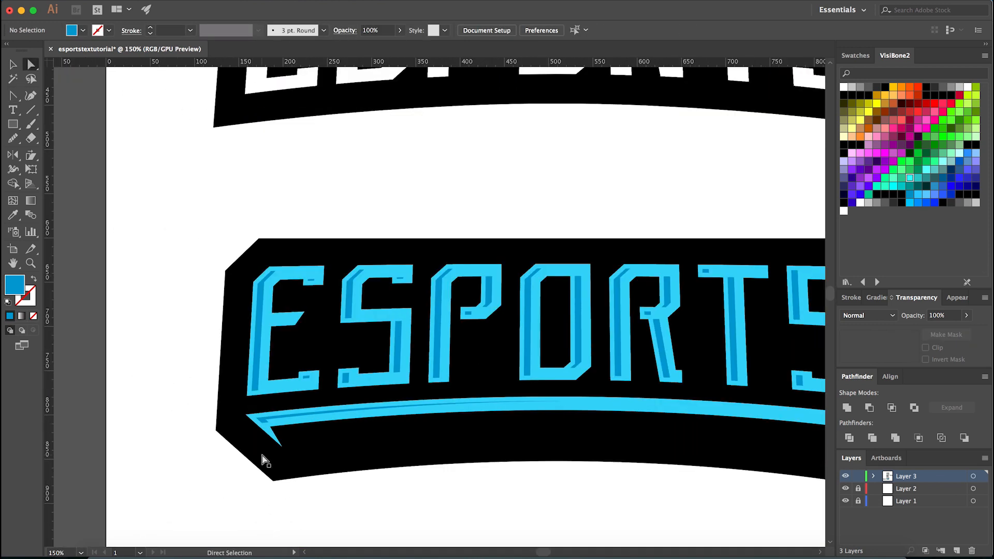
- Nudge the hook's inner corner anchor slightly further to about X 180.8 px, Y 805.6 px, and deselect it
{"action": "scroll", "coordinate": [302, 427], "scroll_direction": "up", "scroll_amount": 10}
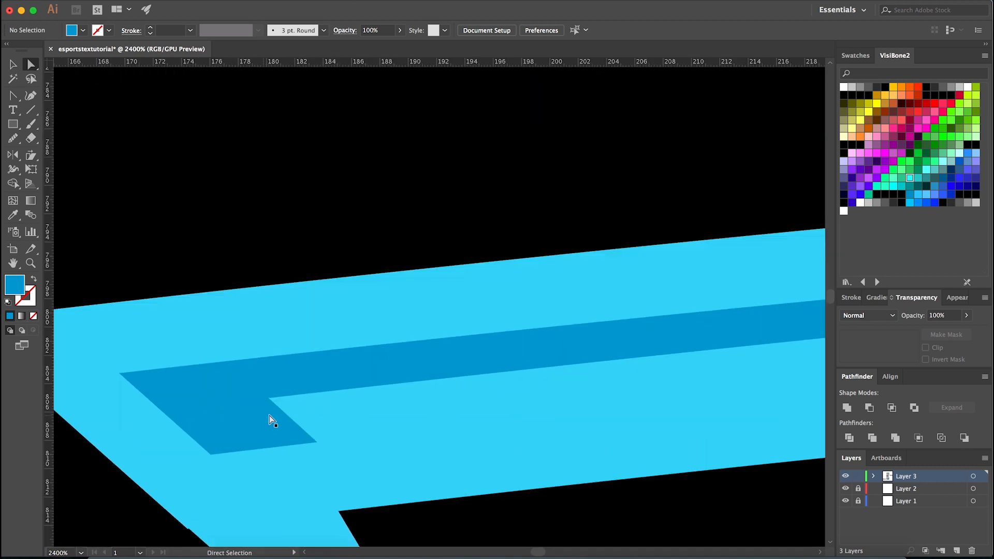
{"action": "left_click", "coordinate": [278, 406]}
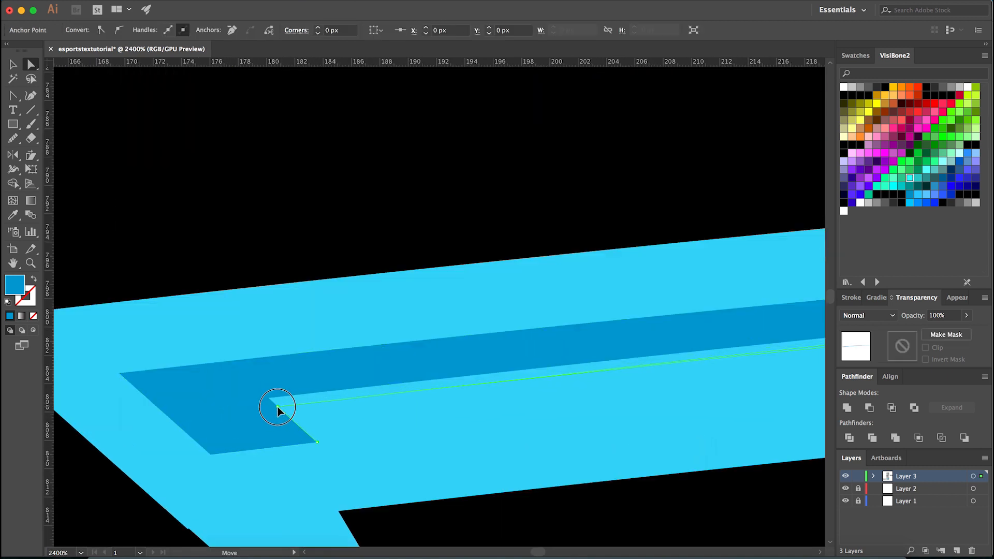
{"action": "left_click_drag", "start_coordinate": [278, 406], "coordinate": [279, 406]}
{"action": "scroll", "coordinate": [284, 407], "scroll_direction": "down", "scroll_amount": 7}
{"action": "left_click", "coordinate": [232, 465]}
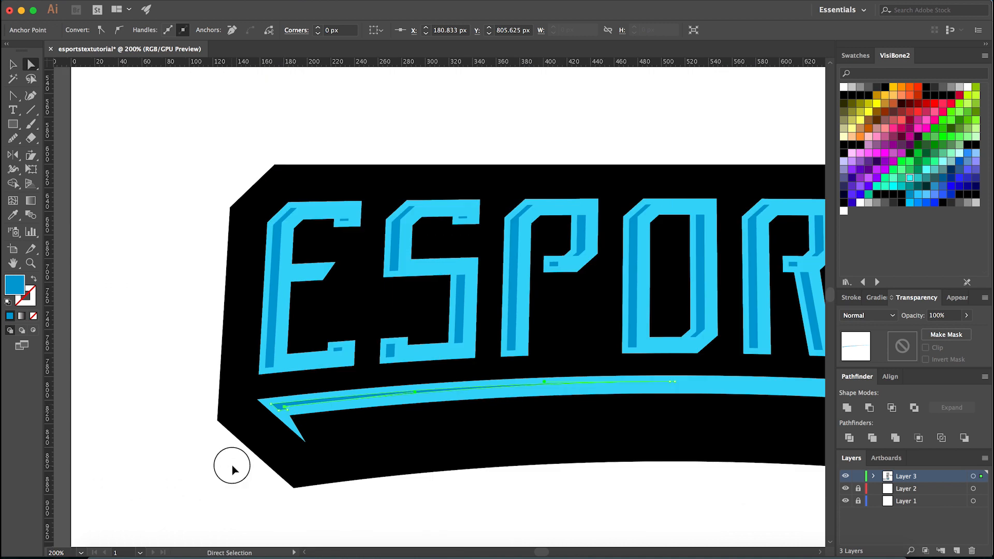
- Shorten the darker stripe so it tapers to a point beneath the P's stem at about X 388 px, using guides as reference
{"action": "scroll", "coordinate": [435, 449], "scroll_direction": "down", "scroll_amount": 2}
{"action": "scroll", "coordinate": [474, 442], "scroll_direction": "up", "scroll_amount": 1}
{"action": "key", "text": "super+;"}
{"action": "scroll", "coordinate": [514, 403], "scroll_direction": "up", "scroll_amount": 2}
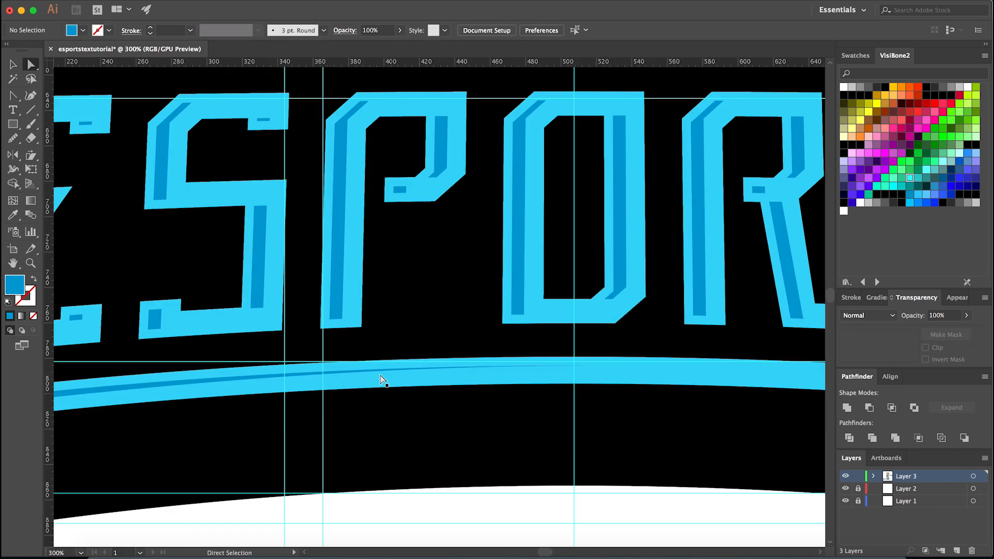
{"action": "scroll", "coordinate": [357, 372], "scroll_direction": "up", "scroll_amount": 5}
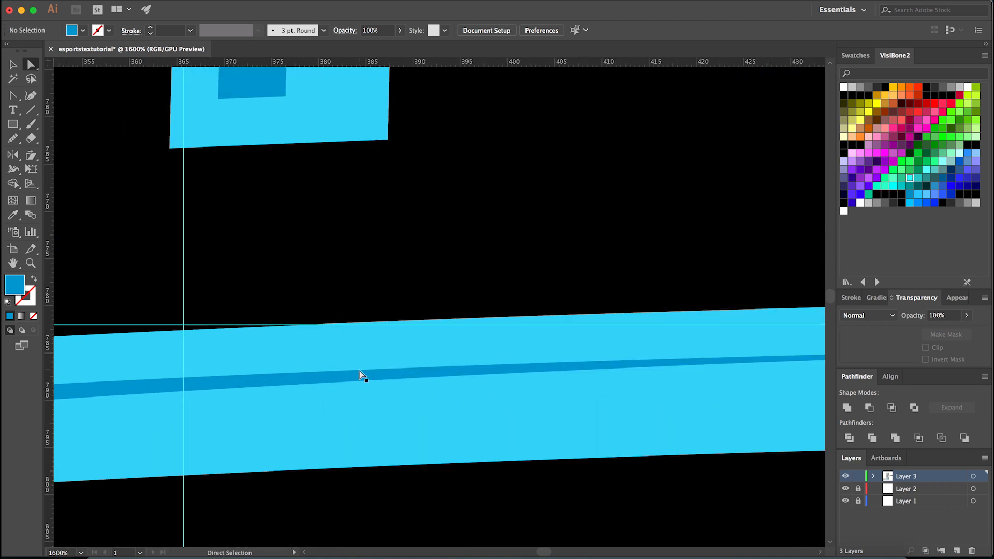
{"action": "left_click", "coordinate": [393, 369]}
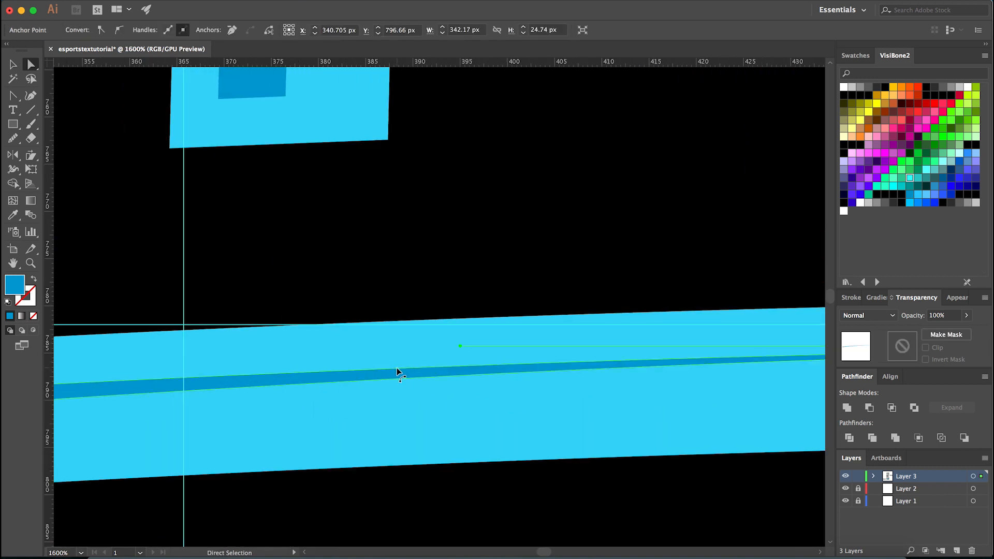
{"action": "key", "text": "minus"}
{"action": "scroll", "coordinate": [397, 368], "scroll_direction": "down", "scroll_amount": 3}
{"action": "key", "text": "plus"}
{"action": "key", "text": "minus"}
{"action": "left_click", "coordinate": [688, 364]}
{"action": "left_click", "coordinate": [678, 363]}
{"action": "left_click_drag", "start_coordinate": [460, 448], "coordinate": [685, 389]}
{"action": "key", "text": "super+semicolon"}
- Remove the leftover curve handle extending past the stripe's tapered tip and clear the selection
{"action": "key", "text": "shift+c"}
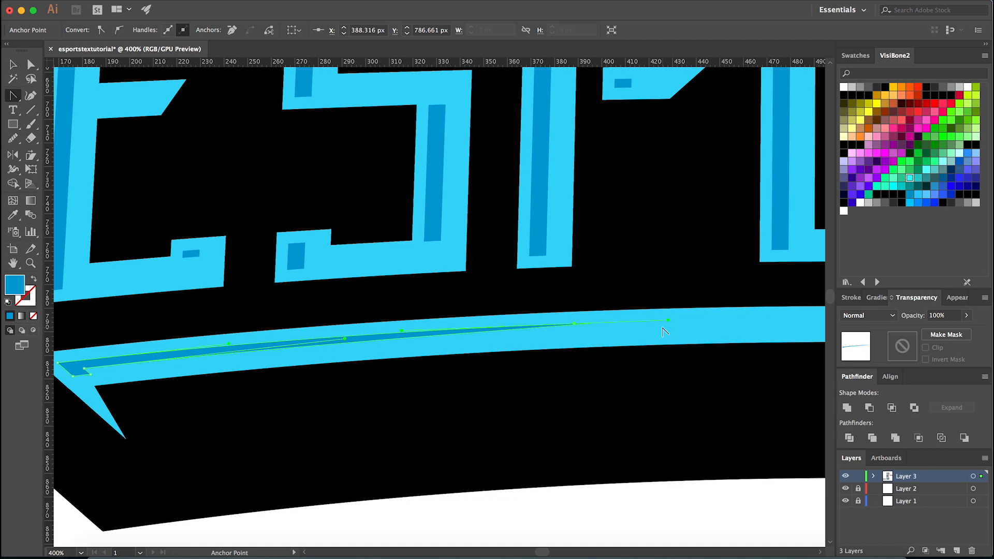
{"action": "left_click", "coordinate": [668, 321]}
{"action": "key", "text": "a"}
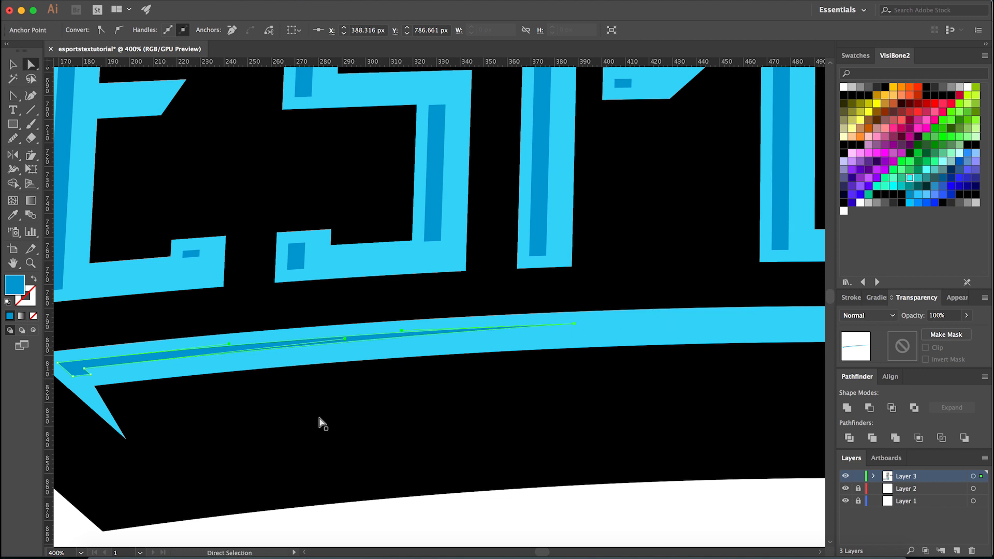
{"action": "left_click", "coordinate": [430, 511]}
{"action": "key", "text": "super+minus"}
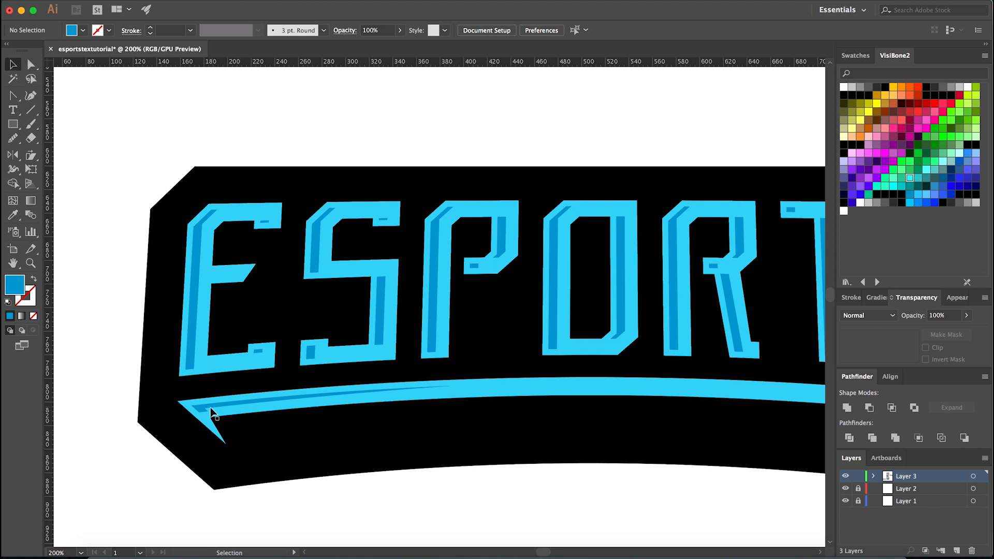
- Lengthen the curve handle of the hook's inner corner anchor to smooth the stripe's lower edge
{"action": "left_click", "coordinate": [212, 414]}
{"action": "scroll", "coordinate": [216, 414], "scroll_direction": "up", "scroll_amount": 4}
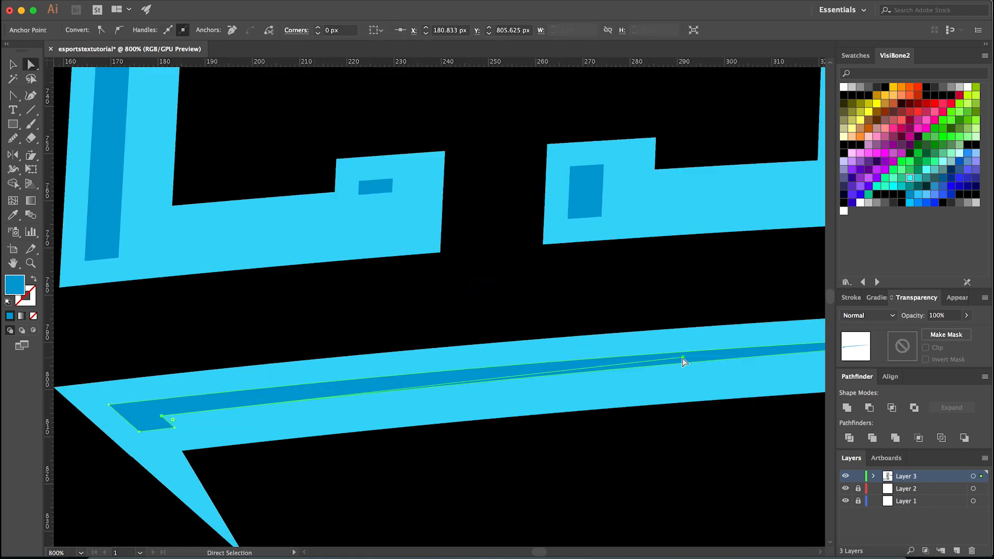
{"action": "key", "text": "super+minus"}
{"action": "key", "text": "v"}
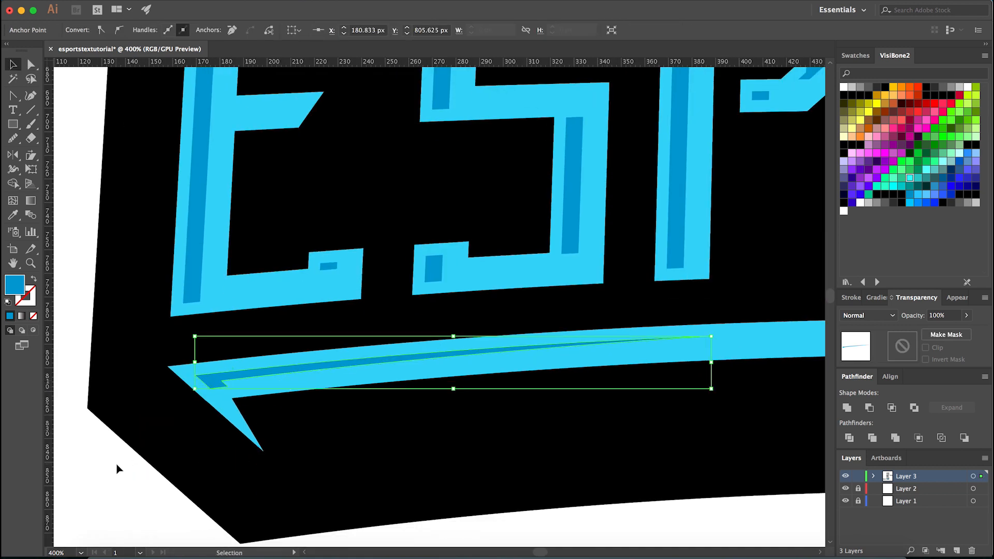
- Unite the left hook with the light blue arc beneath the lettering
{"action": "key", "text": "a"}
{"action": "key", "text": "super+plus"}
{"action": "left_click", "coordinate": [848, 408]}
{"action": "key", "text": "super+minus"}
{"action": "key", "text": "super+minus"}
{"action": "key", "text": "super+minus"}
{"action": "key", "text": "super+minus"}
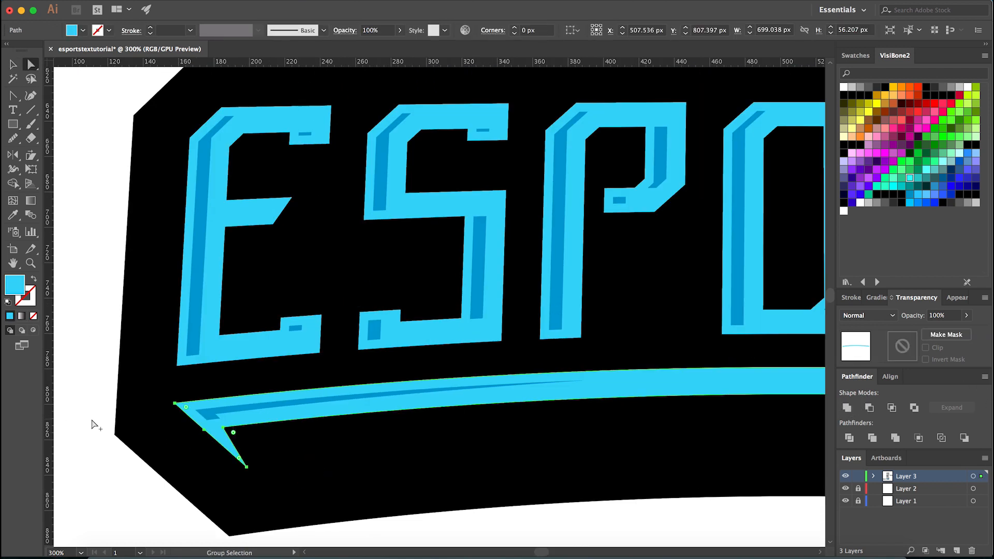
- Draw a rectangle covering the right half of the arc, with its left edge on the vertical centre guide
{"action": "left_click", "coordinate": [537, 467]}
{"action": "key", "text": "super+semicolon"}
{"action": "left_click_drag", "start_coordinate": [540, 465], "coordinate": [348, 342]}
{"action": "left_click_drag", "start_coordinate": [424, 406], "coordinate": [442, 432]}
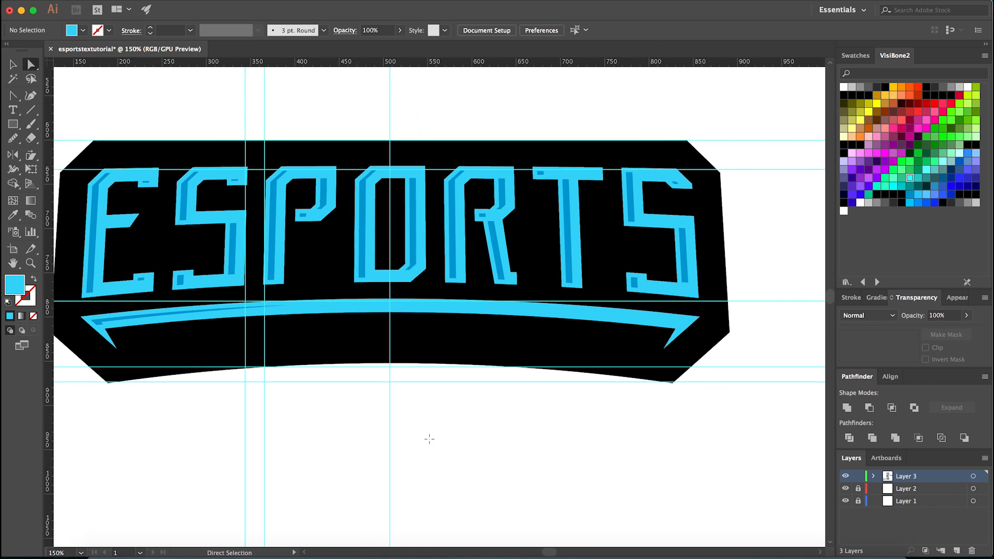
{"action": "key", "text": "m"}
{"action": "left_click_drag", "start_coordinate": [390, 488], "coordinate": [804, 203]}
- Cut away the rectangle and the arc's right half with the Shape Builder tool, and delete the leftover right hook
{"action": "key", "text": "v"}
{"action": "left_click", "coordinate": [315, 306]}
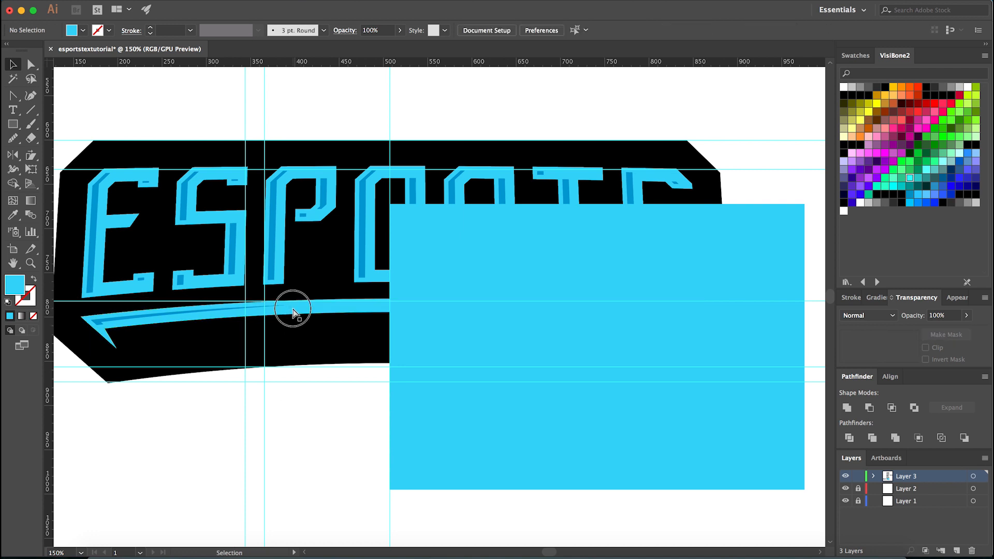
{"action": "key", "text": "p"}
{"action": "left_click", "coordinate": [95, 330]}
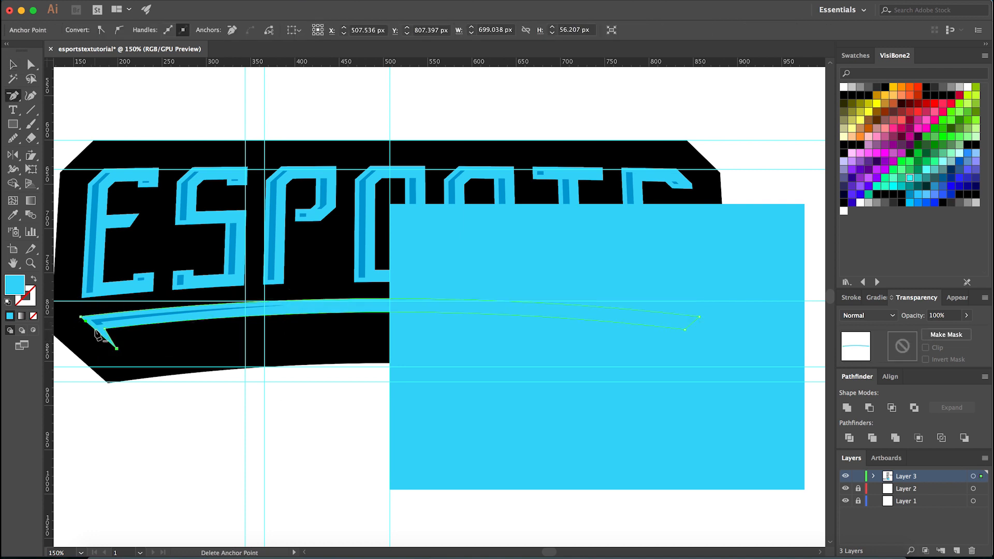
{"action": "key", "text": "v"}
{"action": "left_click", "coordinate": [246, 434]}
{"action": "left_click", "coordinate": [325, 308]}
{"action": "left_click", "coordinate": [429, 410], "text": "shift"}
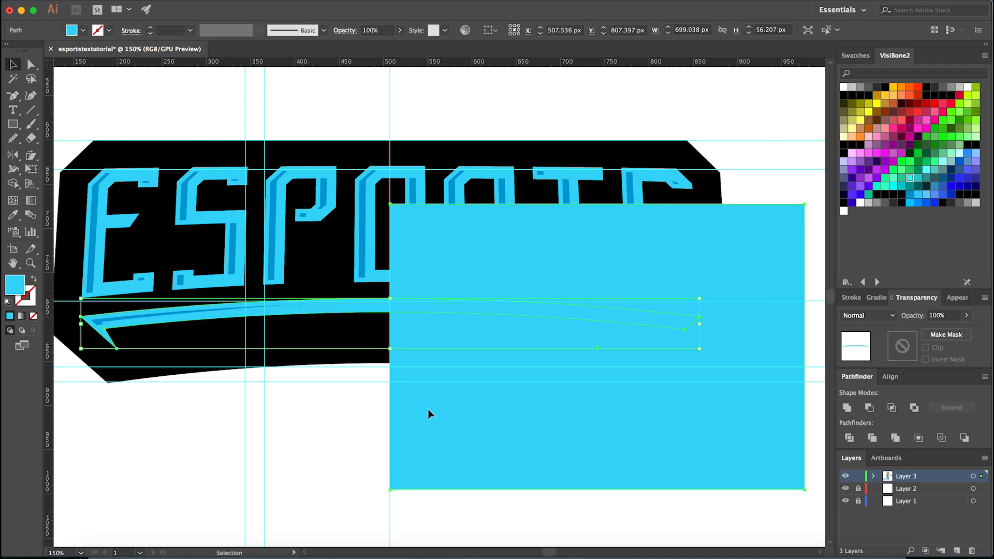
{"action": "key", "text": "shift+m"}
{"action": "left_click_drag", "start_coordinate": [461, 306], "coordinate": [459, 367]}
{"action": "key", "text": "v"}
{"action": "left_click", "coordinate": [411, 425]}
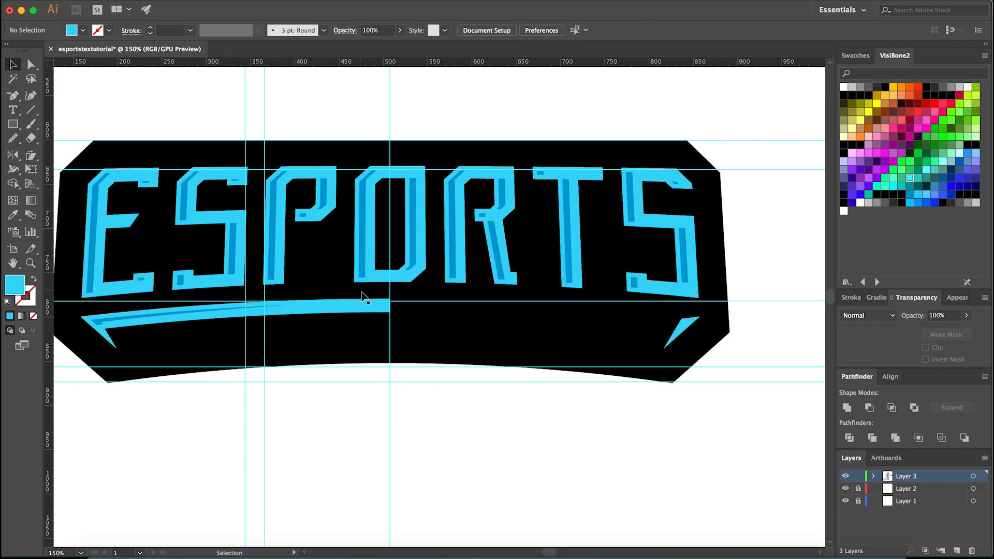
{"action": "left_click", "coordinate": [681, 339]}
{"action": "left_click", "coordinate": [647, 344]}
- Reflect a copy of the left half arc and its darker stripe across a vertical axis at the centre guide
{"action": "left_click", "coordinate": [361, 308]}
{"action": "left_click", "coordinate": [110, 321]}
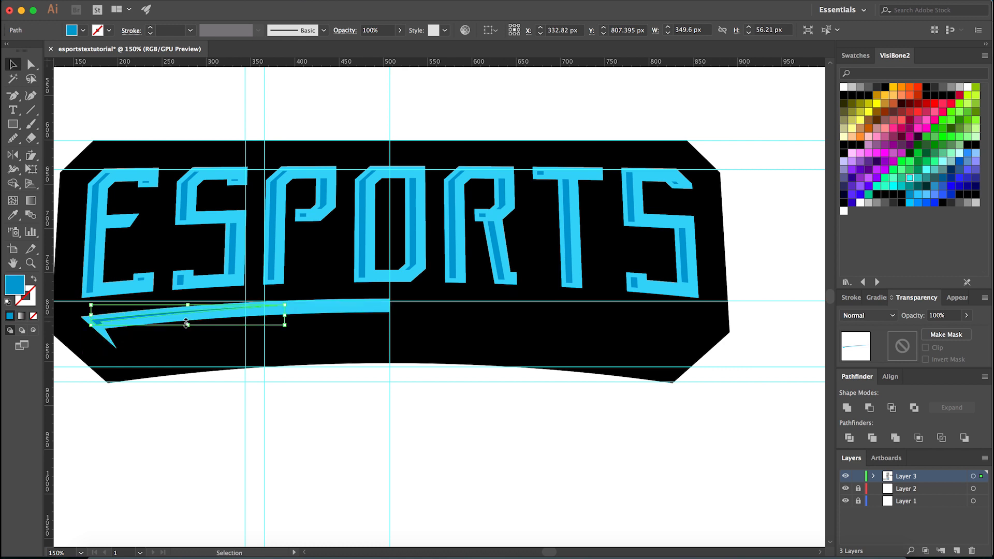
{"action": "left_click", "coordinate": [348, 312], "text": "shift"}
{"action": "key", "text": "o"}
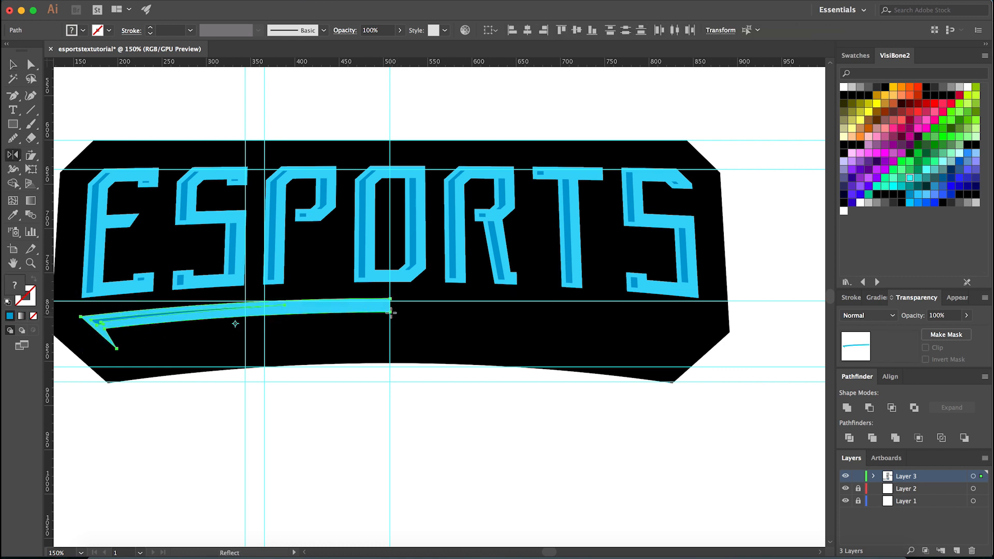
{"action": "scroll", "coordinate": [391, 312], "scroll_direction": "up", "scroll_amount": 4}
{"action": "left_click", "coordinate": [394, 312], "text": "alt"}
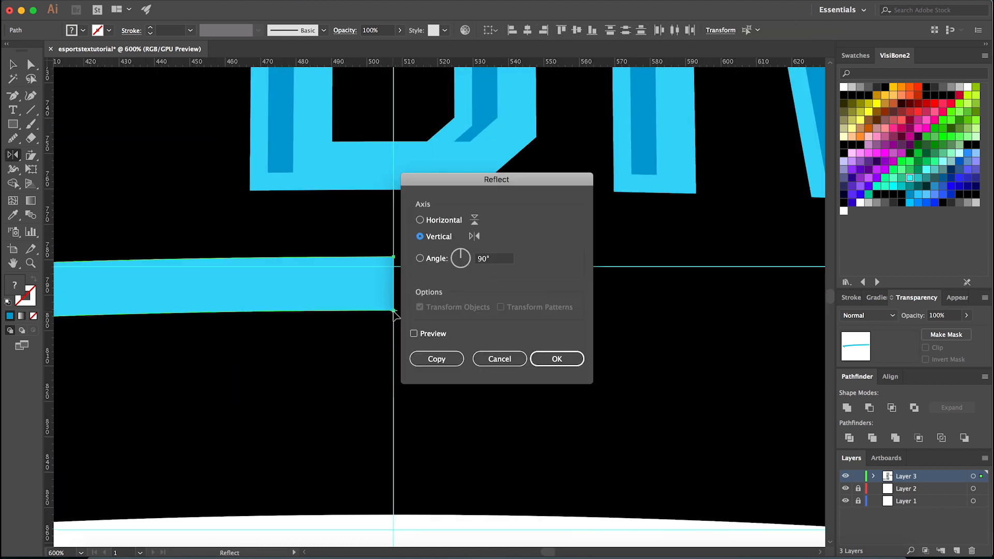
{"action": "left_click", "coordinate": [456, 359]}
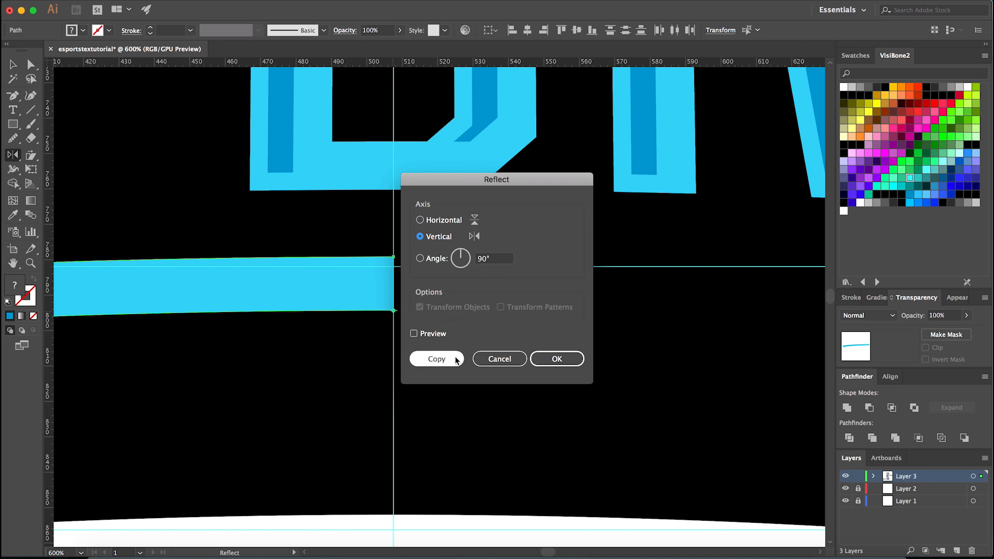
{"action": "left_click", "coordinate": [444, 358]}
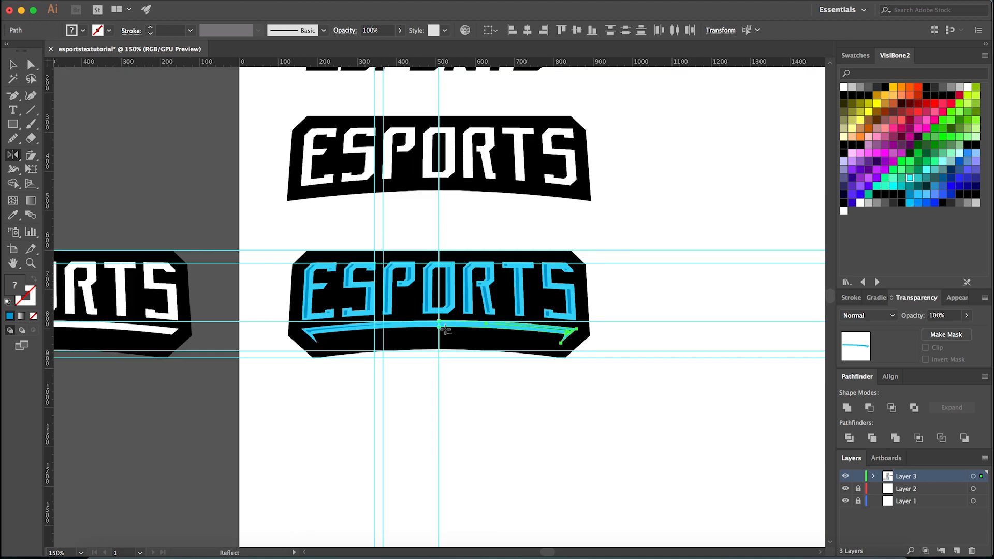
- Unite the left and right light blue arc halves into one shape
{"action": "scroll", "coordinate": [447, 363], "scroll_direction": "up", "scroll_amount": 5}
{"action": "left_click", "coordinate": [451, 283]}
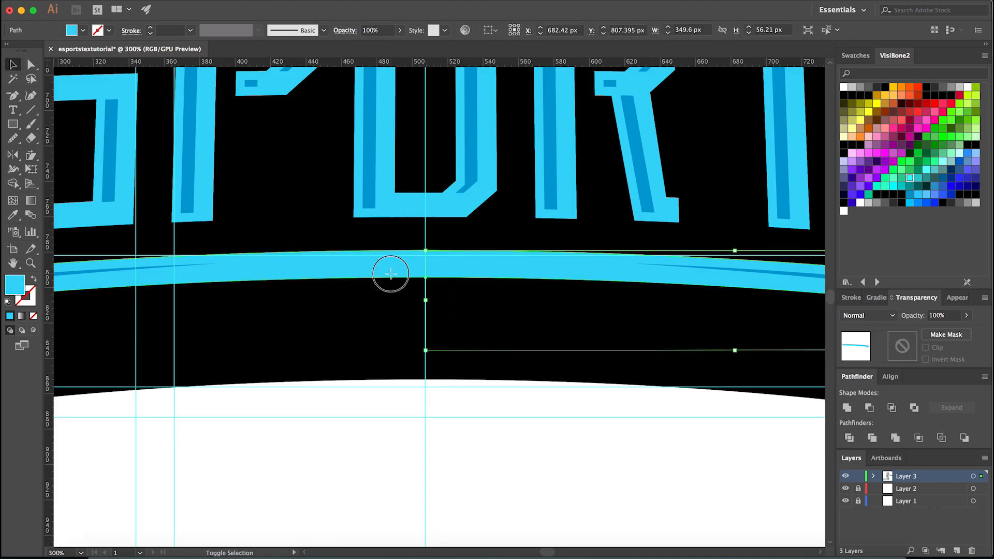
{"action": "left_click", "coordinate": [846, 405]}
{"action": "left_click", "coordinate": [489, 450]}
{"action": "scroll", "coordinate": [474, 441], "scroll_direction": "down", "scroll_amount": 2}
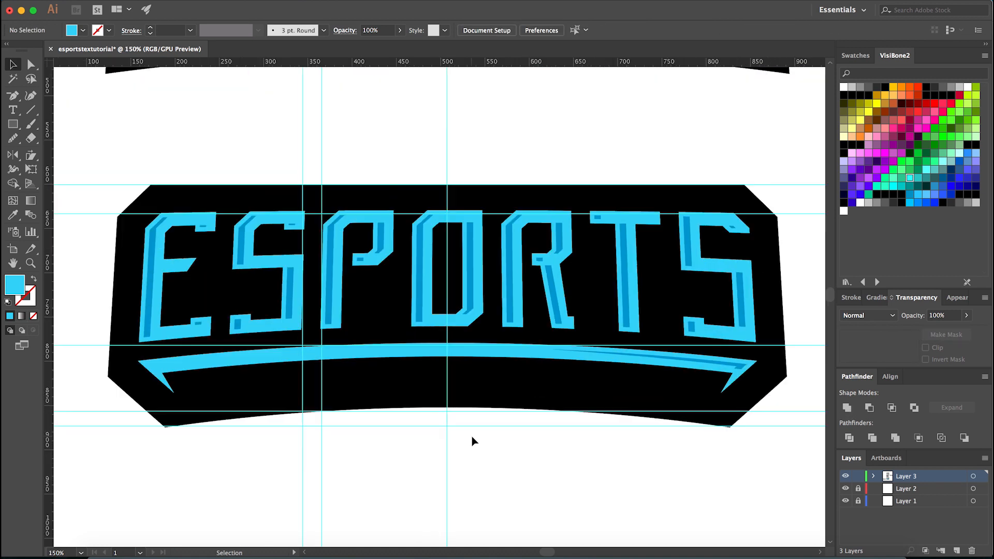
- Hide the guides and arrange the united arc behind both darker stripes
{"action": "left_click", "coordinate": [497, 349]}
{"action": "key", "text": "super+semicolon"}
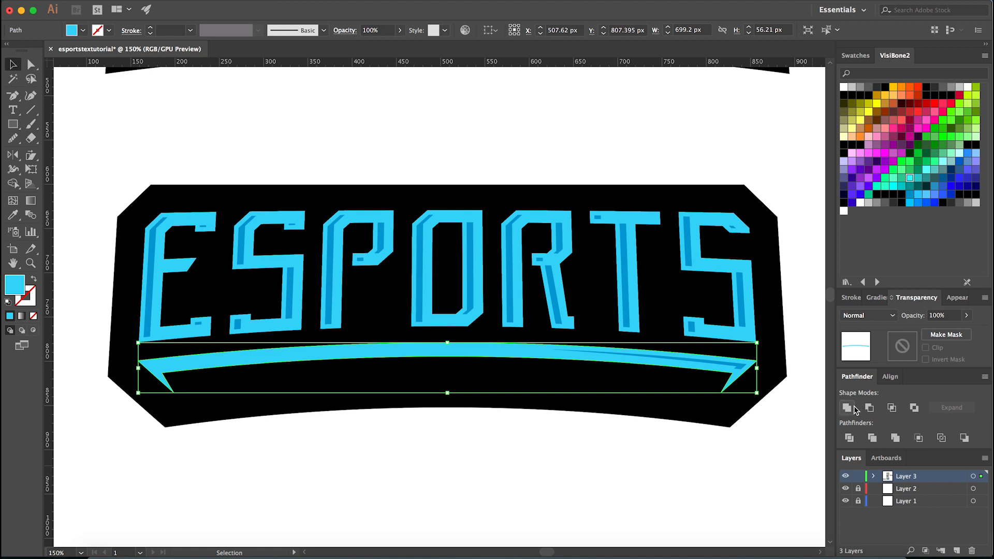
{"action": "key", "text": "a"}
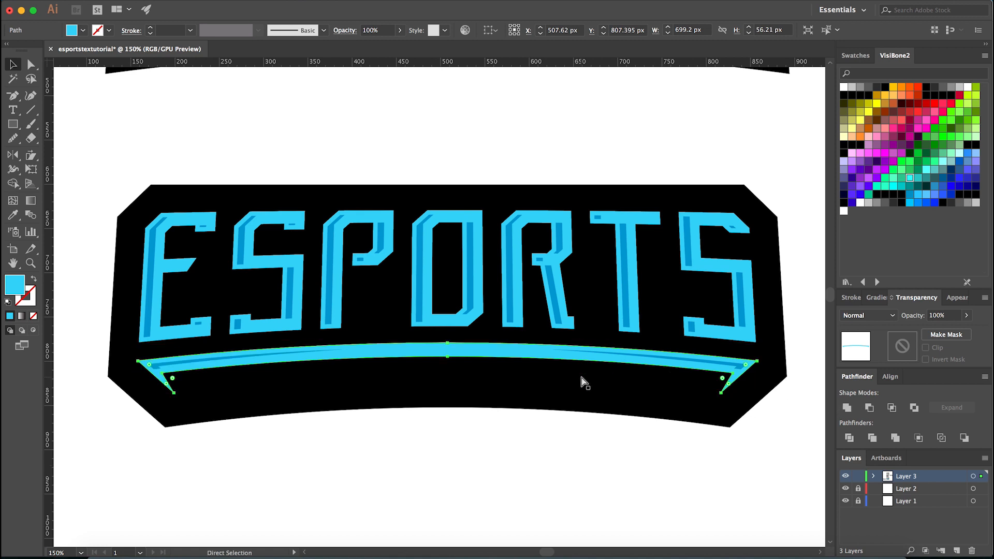
{"action": "key", "text": "v"}
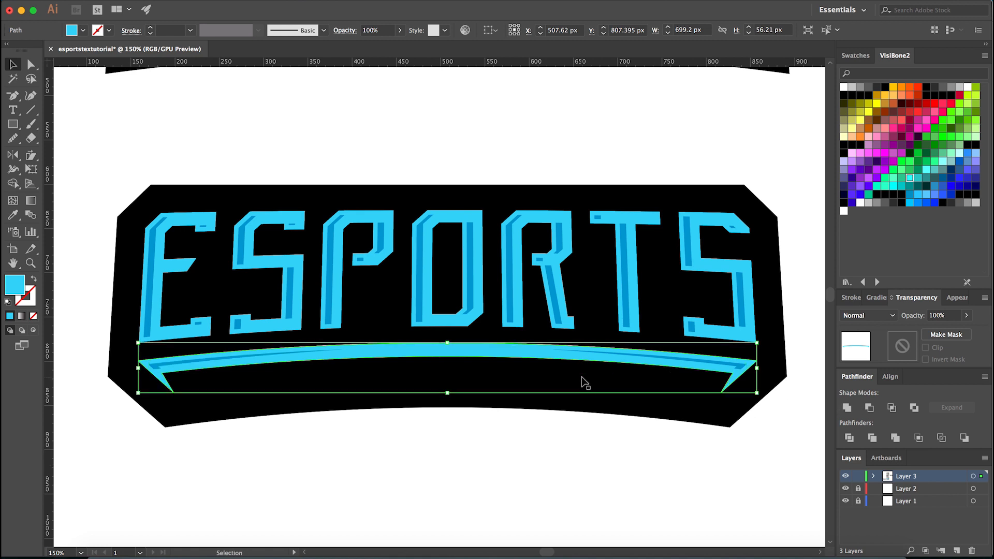
{"action": "left_click", "coordinate": [641, 379]}
- Group the left and right darker stripes on the arc
{"action": "left_click", "coordinate": [659, 364]}
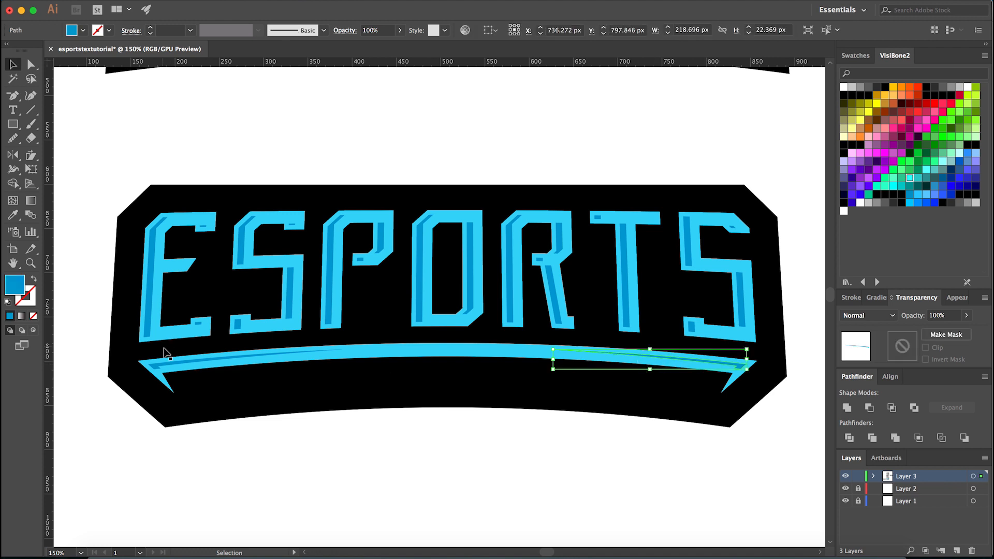
{"action": "left_click", "coordinate": [187, 366], "text": "shift"}
{"action": "left_click", "coordinate": [426, 465]}
{"action": "scroll", "coordinate": [426, 465], "scroll_direction": "down", "scroll_amount": 5}
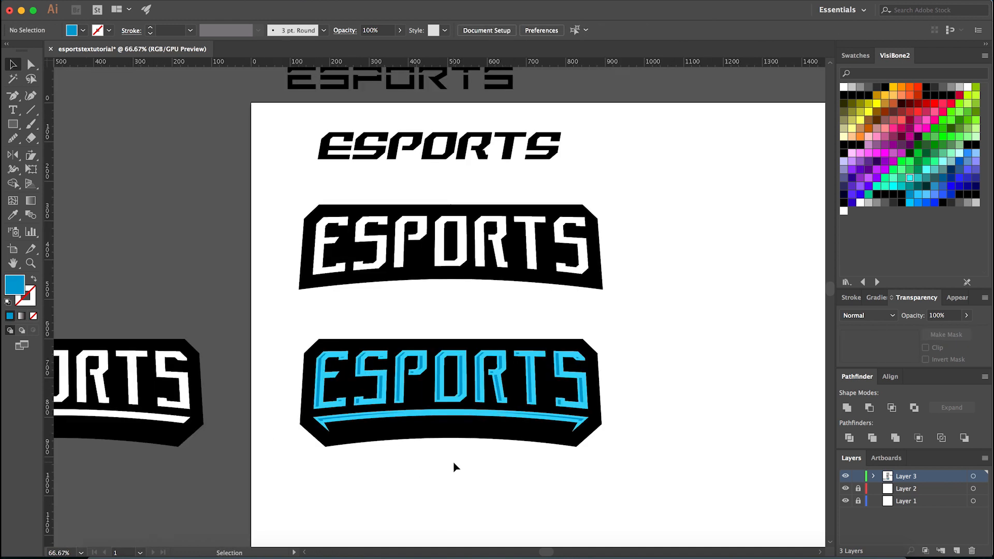
{"action": "scroll", "coordinate": [456, 466], "scroll_direction": "up", "scroll_amount": 2}
{"action": "scroll", "coordinate": [447, 471], "scroll_direction": "up", "scroll_amount": 1}
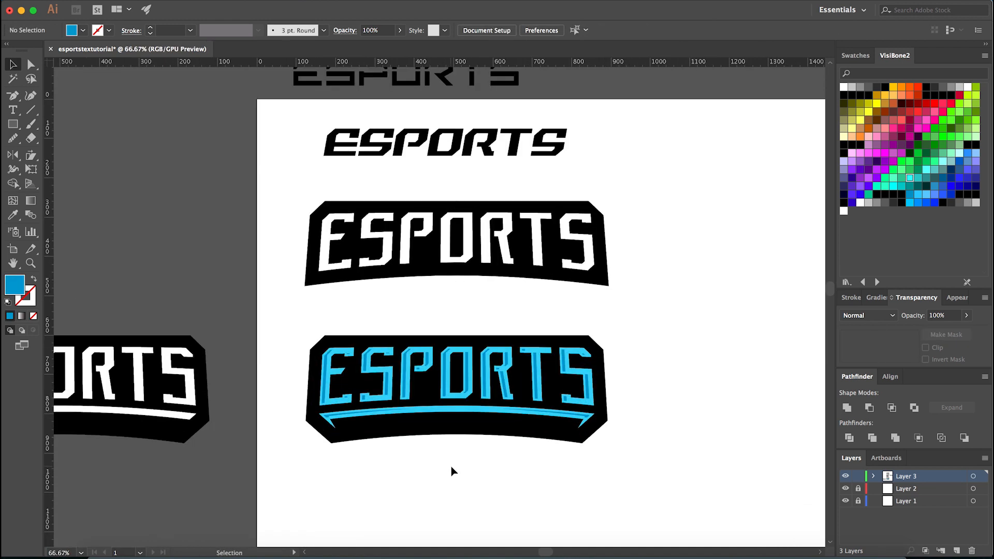
- Try recolouring the arc's right darker stripe white with the Eyedropper, and undo the change
{"action": "scroll", "coordinate": [588, 413], "scroll_direction": "up", "scroll_amount": 6}
{"action": "key", "text": "a"}
{"action": "left_click", "coordinate": [574, 421]}
{"action": "key", "text": "i"}
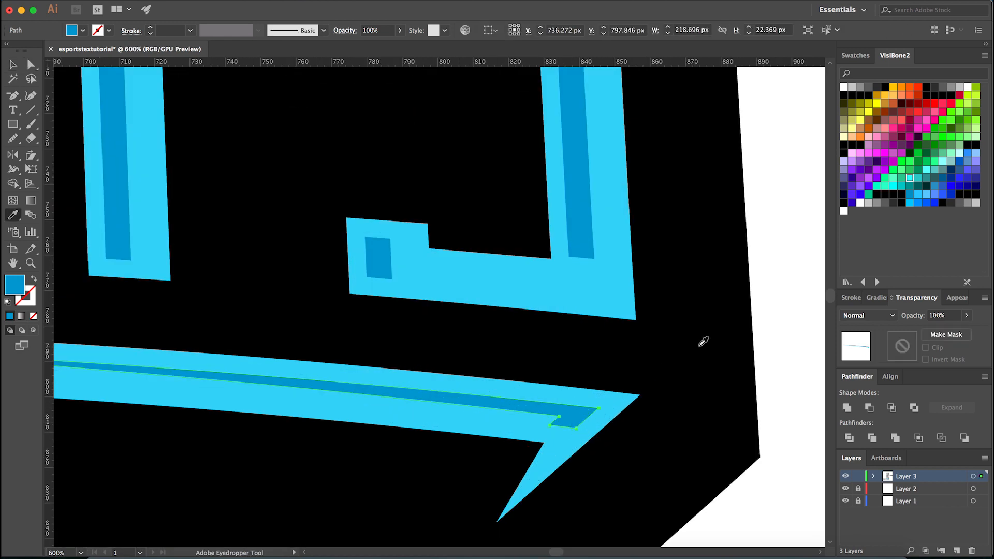
{"action": "left_click", "coordinate": [769, 334]}
{"action": "scroll", "coordinate": [545, 384], "scroll_direction": "down", "scroll_amount": 5}
{"action": "left_click", "coordinate": [659, 430], "text": "super"}
{"action": "scroll", "coordinate": [547, 484], "scroll_direction": "down", "scroll_amount": 4}
{"action": "key", "text": "v"}
{"action": "scroll", "coordinate": [519, 487], "scroll_direction": "up", "scroll_amount": 4}
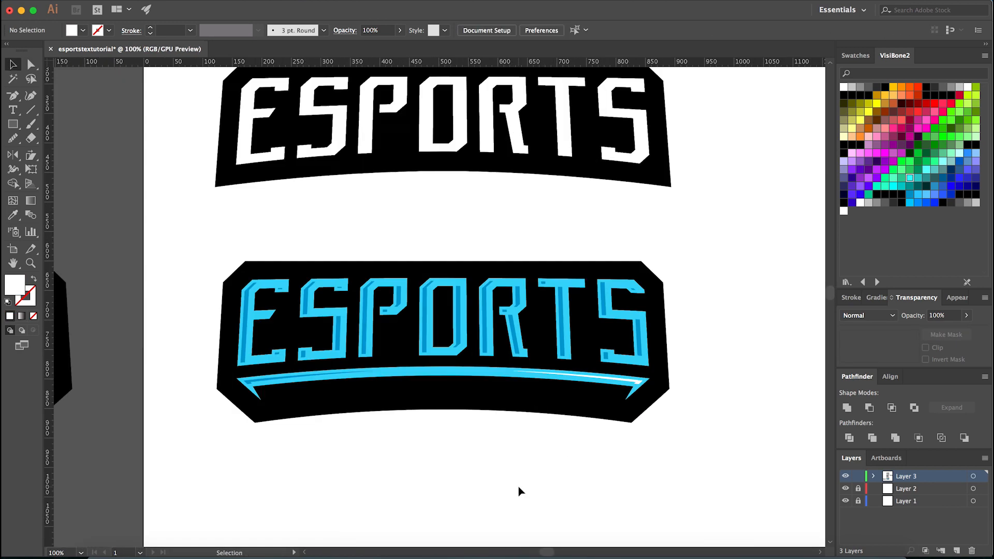
{"action": "key", "text": "super+z"}
{"action": "left_click", "coordinate": [542, 470]}
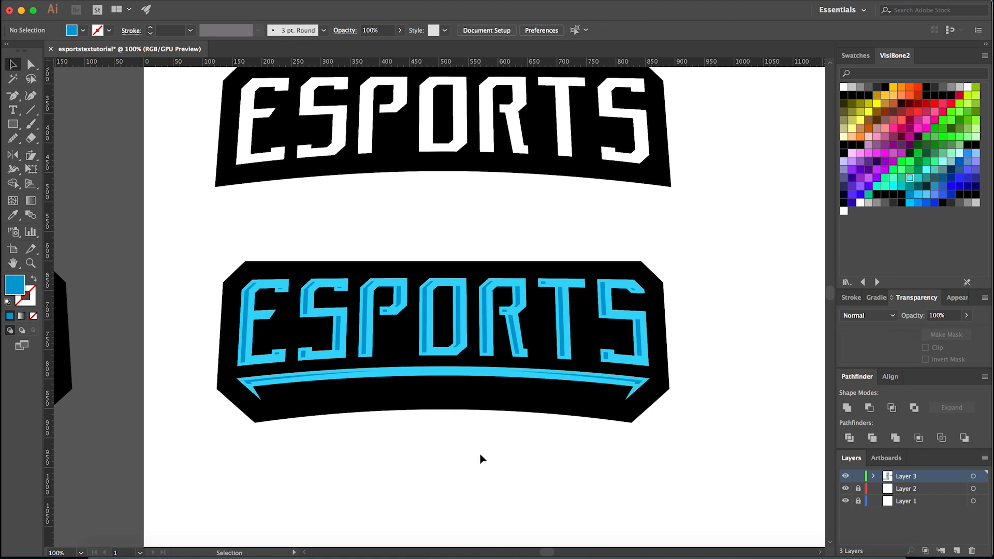
- Try offsetting the blue banner's black background path by 10 px, and undo the offset
{"action": "scroll", "coordinate": [481, 458], "scroll_direction": "down", "scroll_amount": 3}
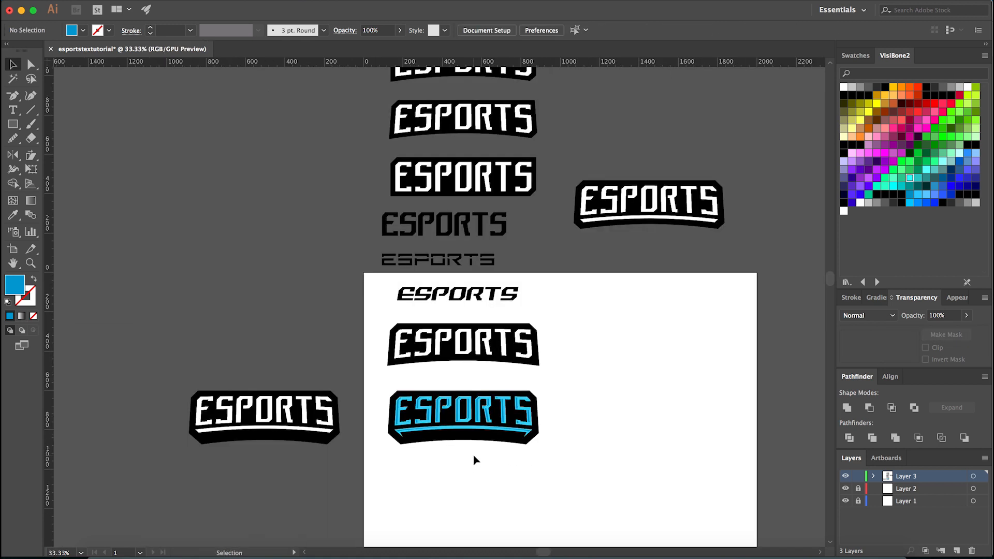
{"action": "scroll", "coordinate": [477, 460], "scroll_direction": "up", "scroll_amount": 3}
{"action": "key", "text": "a"}
{"action": "left_click", "coordinate": [361, 420]}
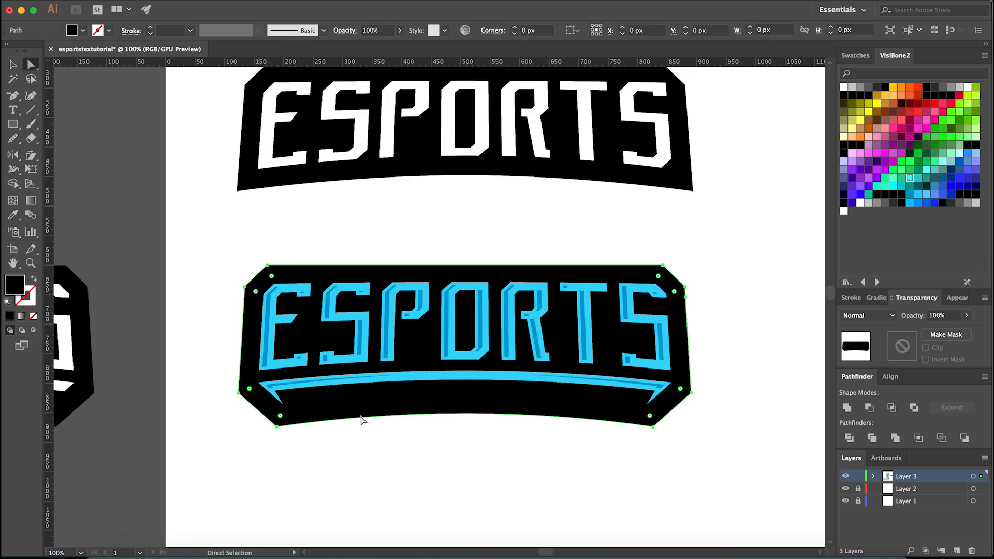
{"action": "scroll", "coordinate": [303, 420], "scroll_direction": "up", "scroll_amount": 1}
{"action": "left_click", "coordinate": [158, 0]}
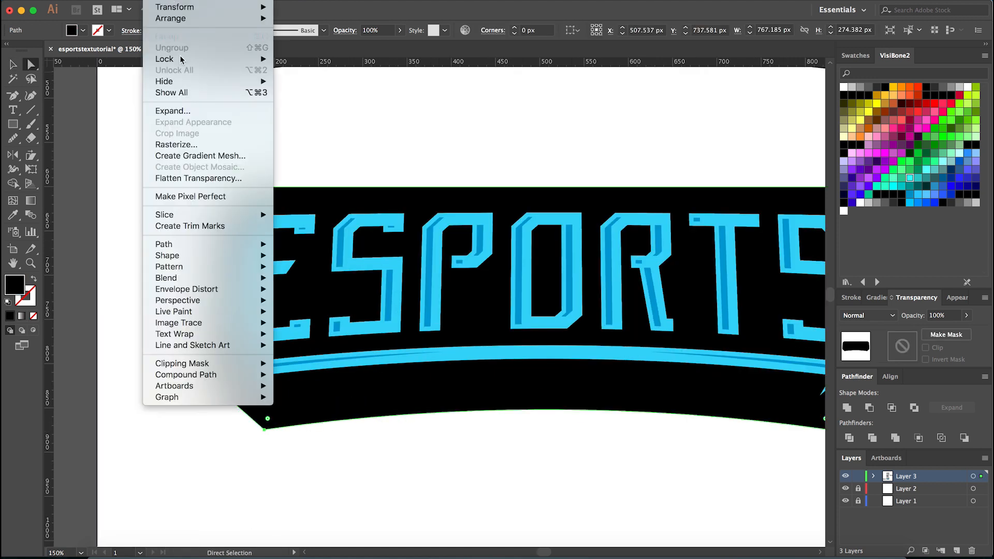
{"action": "mouse_move", "coordinate": [238, 244]}
{"action": "left_click", "coordinate": [317, 285]}
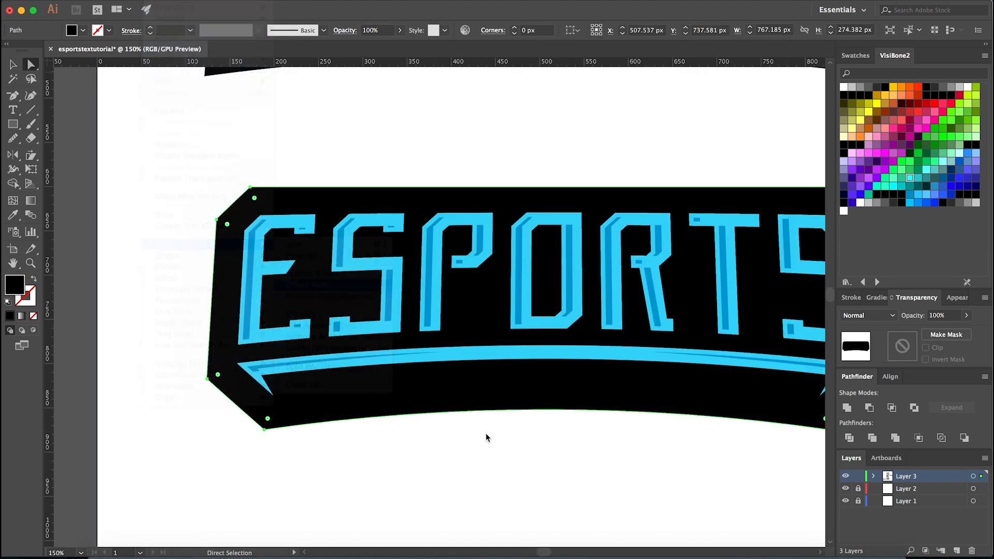
{"action": "left_click", "coordinate": [458, 462]}
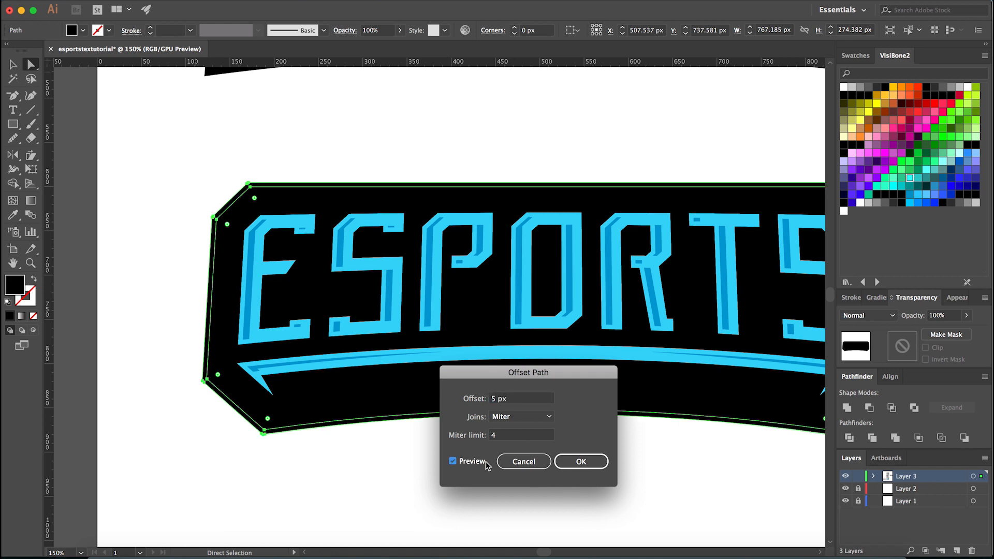
{"action": "left_click", "coordinate": [518, 399]}
{"action": "type", "text": "1"}
{"action": "left_click", "coordinate": [481, 461]}
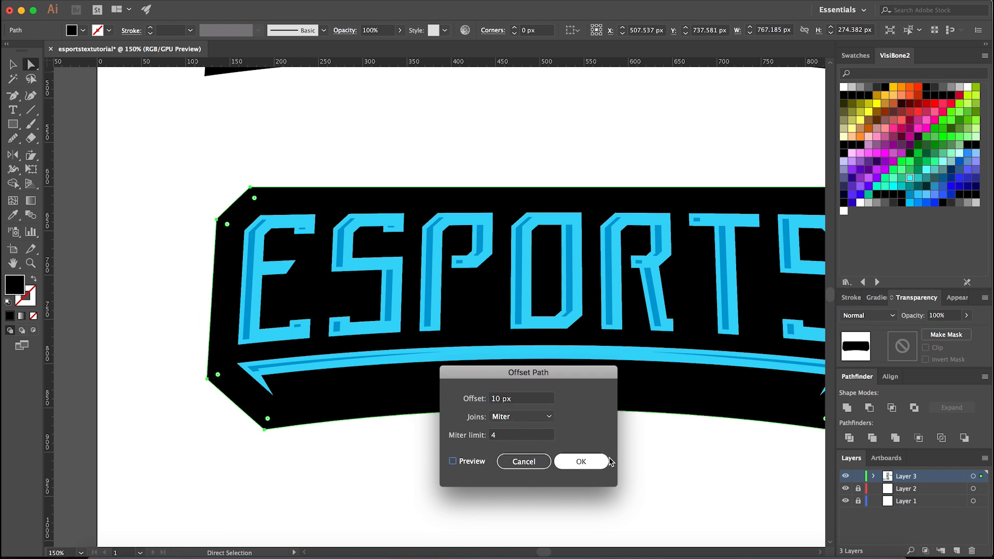
{"action": "left_click", "coordinate": [574, 461]}
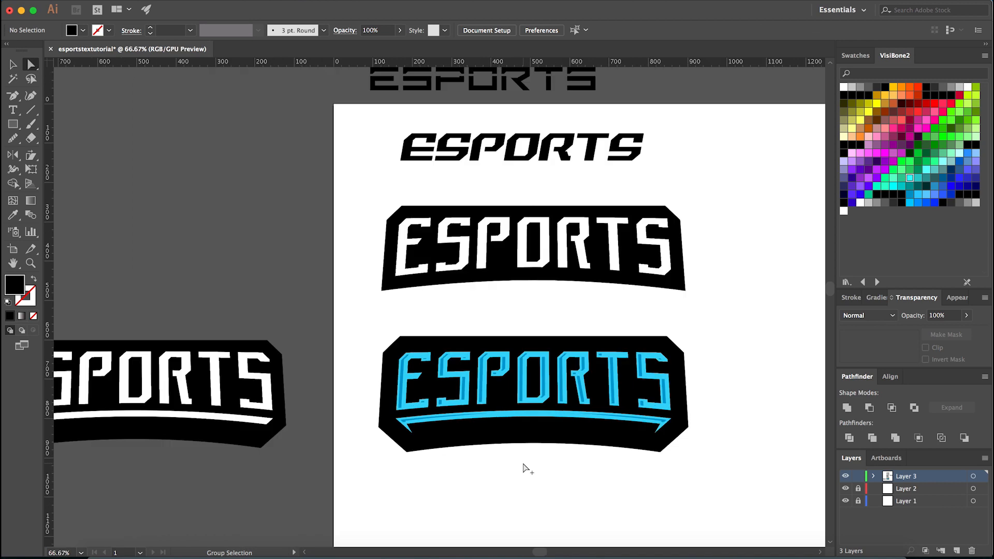
{"action": "scroll", "coordinate": [524, 465], "scroll_direction": "down", "scroll_amount": 3}
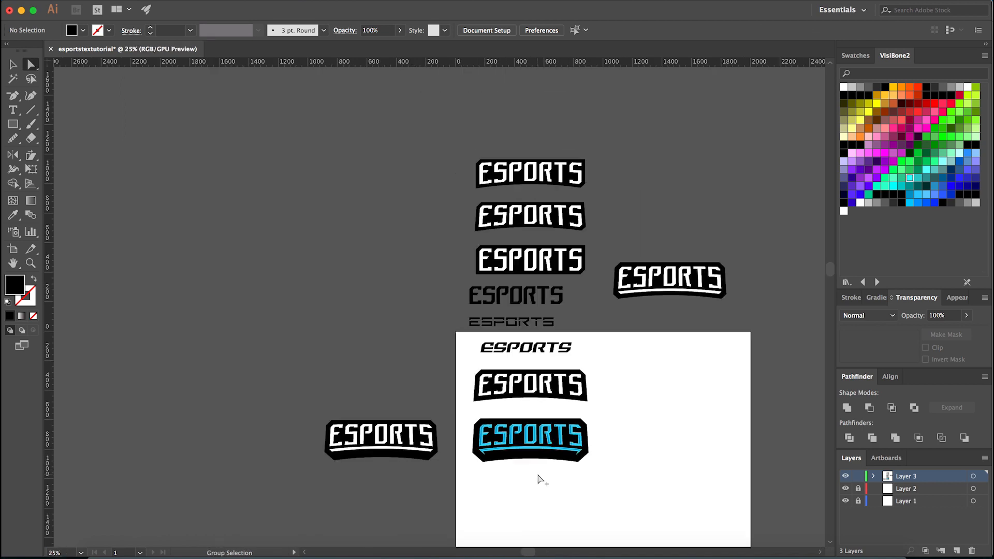
{"action": "scroll", "coordinate": [545, 485], "scroll_direction": "down", "scroll_amount": 1}
{"action": "scroll", "coordinate": [544, 485], "scroll_direction": "up", "scroll_amount": 3}
{"action": "scroll", "coordinate": [536, 475], "scroll_direction": "up", "scroll_amount": 3}
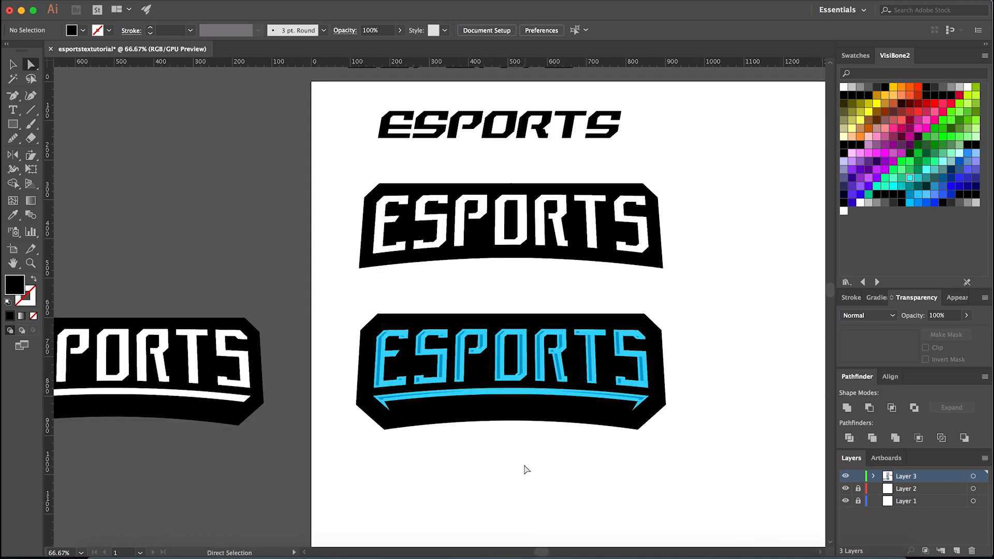
{"action": "key", "text": "super+z"}
- Offset the blue banner's black background path by 7 px with mitered joins
{"action": "left_click", "coordinate": [160, 1]}
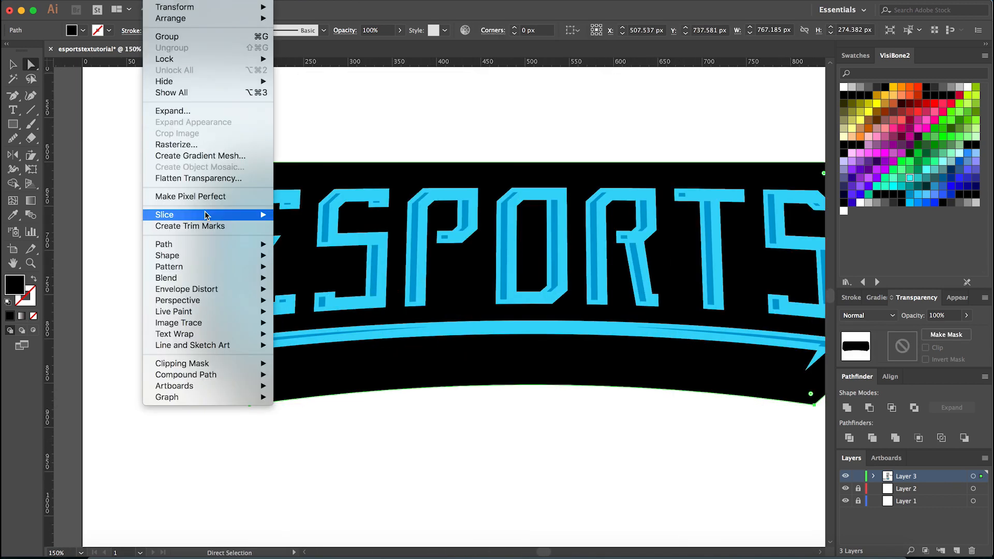
{"action": "mouse_move", "coordinate": [245, 246]}
{"action": "left_click", "coordinate": [332, 282]}
{"action": "type", "text": "7"}
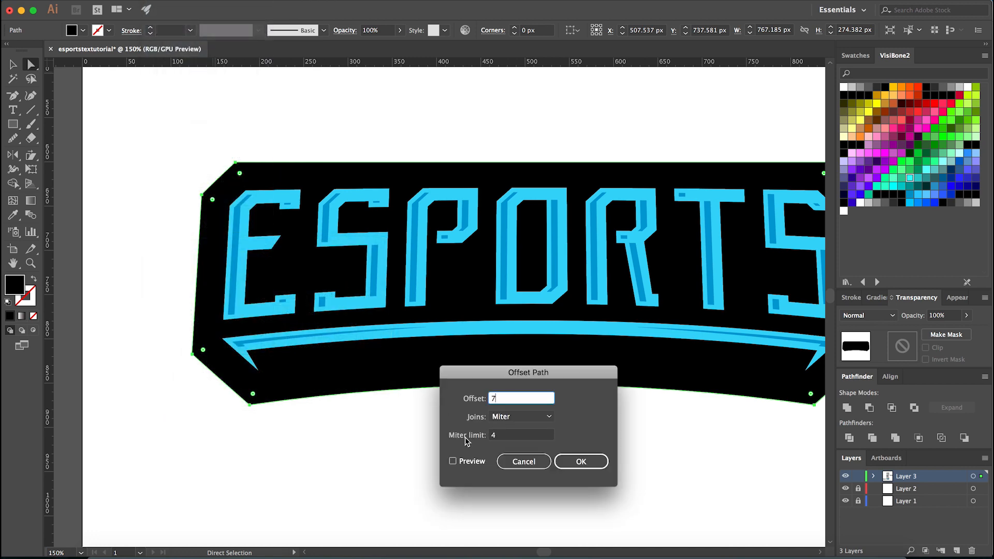
{"action": "left_click", "coordinate": [453, 461]}
{"action": "left_click", "coordinate": [581, 462]}
{"action": "left_click", "coordinate": [458, 461]}
{"action": "scroll", "coordinate": [458, 461], "scroll_direction": "down", "scroll_amount": 1}
{"action": "scroll", "coordinate": [458, 461], "scroll_direction": "down", "scroll_amount": 5}
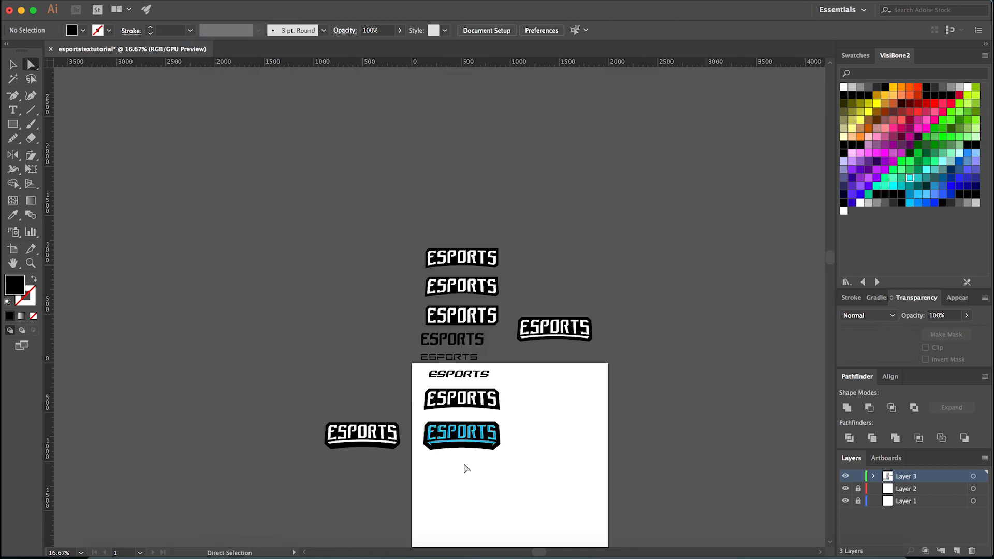
{"action": "scroll", "coordinate": [459, 467], "scroll_direction": "up", "scroll_amount": 6}
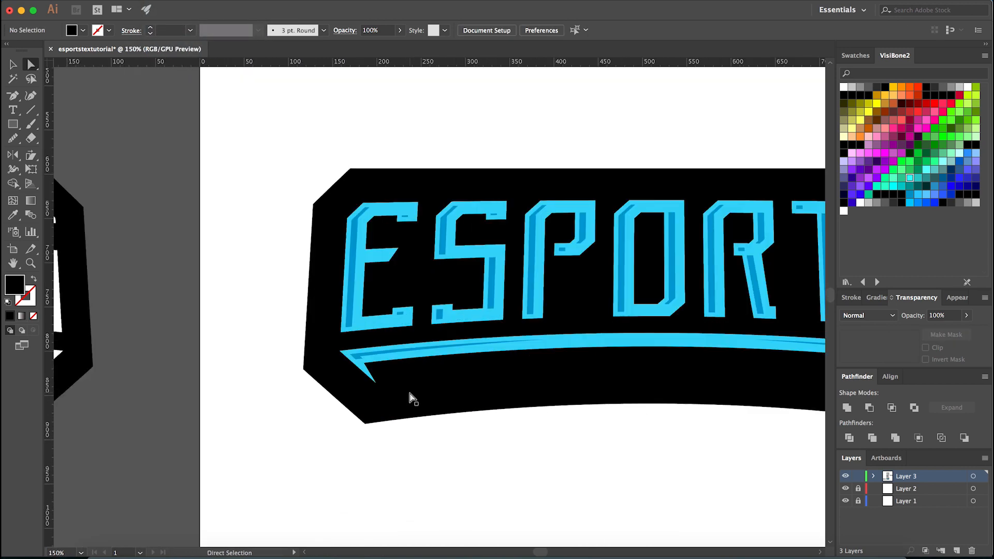
- Group the light blue ESPORTS letters with the hooked arc and send the group behind the darker stripes
{"action": "key", "text": "v"}
{"action": "left_click", "coordinate": [404, 399]}
{"action": "left_click", "coordinate": [337, 466]}
{"action": "left_click", "coordinate": [393, 358]}
{"action": "left_click", "coordinate": [368, 434]}
{"action": "left_click", "coordinate": [386, 353]}
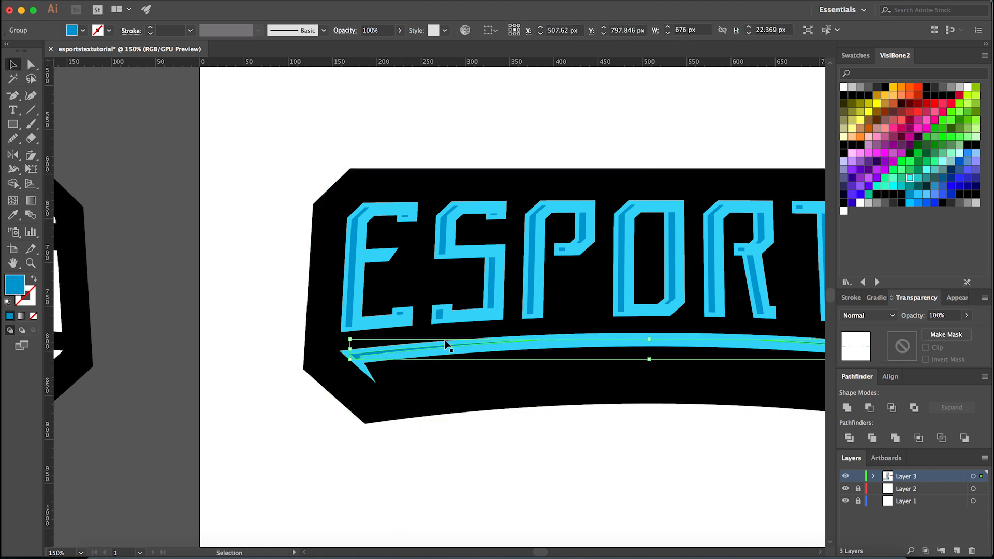
{"action": "left_click", "coordinate": [565, 345], "text": "shift"}
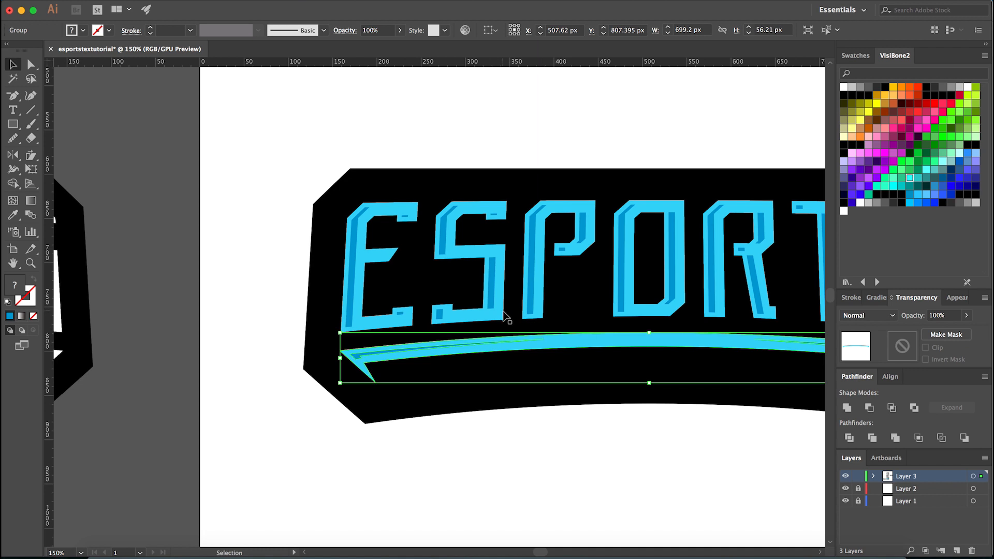
{"action": "left_click", "coordinate": [472, 453]}
{"action": "left_click", "coordinate": [548, 339]}
{"action": "left_click", "coordinate": [541, 317], "text": "shift"}
{"action": "key", "text": "super+g"}
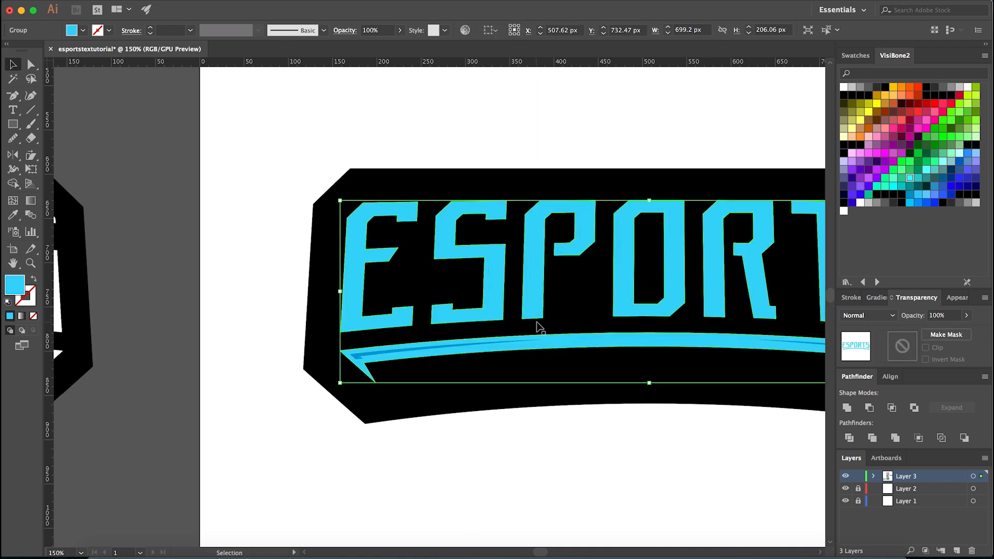
{"action": "key", "text": "super+["}
{"action": "left_click", "coordinate": [660, 415]}
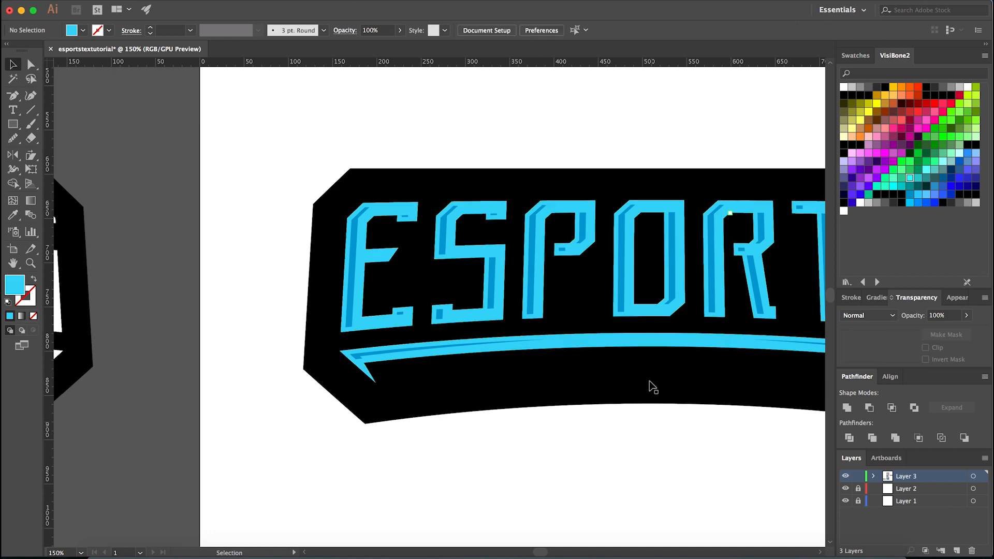
- Group the darker stripes on the letters together with the darker stripes on the arc
{"action": "left_click", "coordinate": [622, 260]}
{"action": "scroll", "coordinate": [405, 406], "scroll_direction": "down", "scroll_amount": 2}
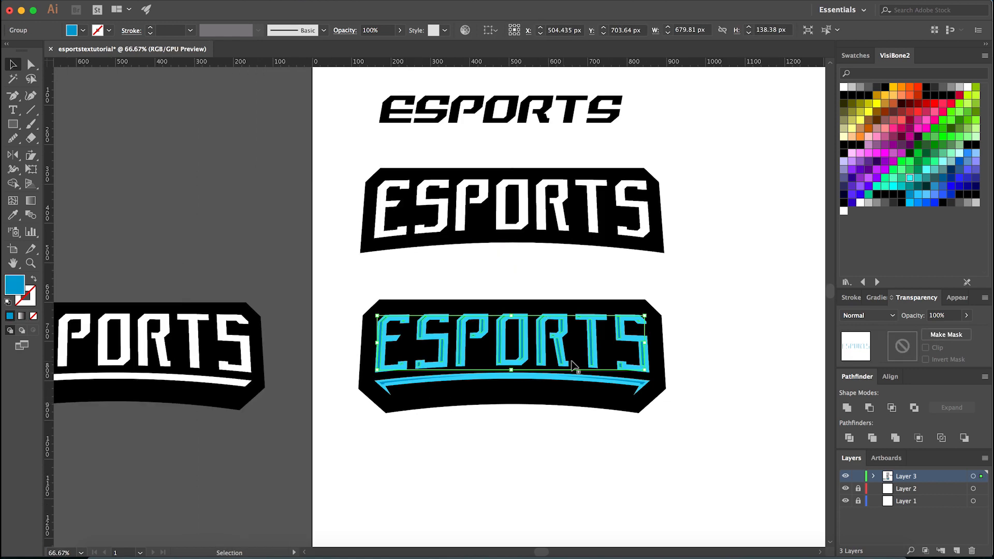
{"action": "scroll", "coordinate": [618, 376], "scroll_direction": "up", "scroll_amount": 2}
{"action": "scroll", "coordinate": [670, 391], "scroll_direction": "up", "scroll_amount": 3}
{"action": "left_click", "coordinate": [670, 391], "text": "shift"}
{"action": "scroll", "coordinate": [670, 391], "scroll_direction": "down", "scroll_amount": 2}
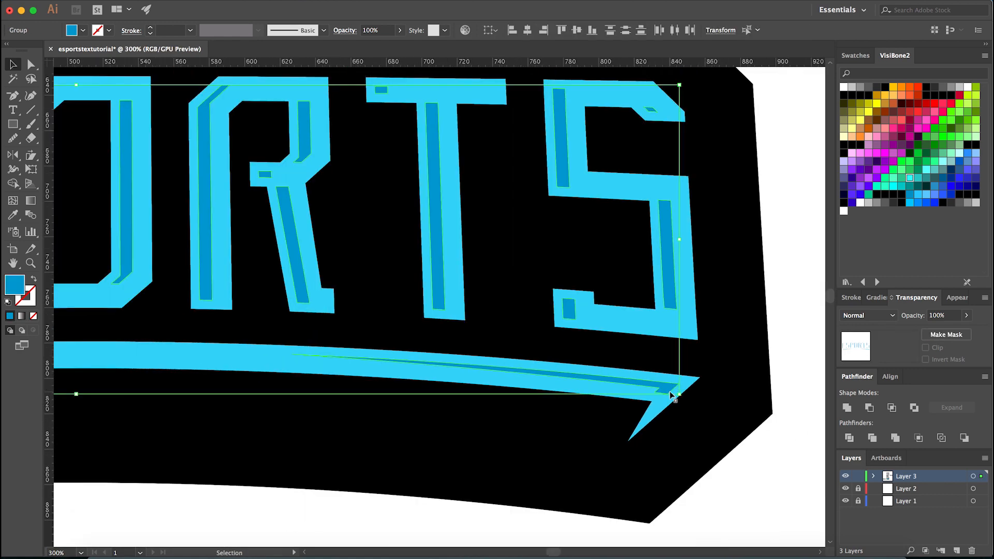
{"action": "scroll", "coordinate": [670, 391], "scroll_direction": "down", "scroll_amount": 2}
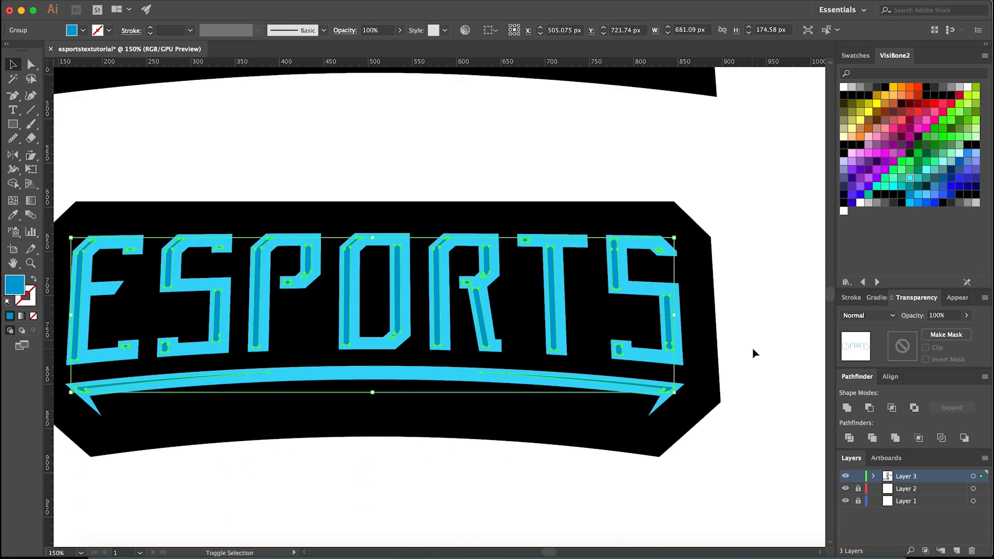
{"action": "left_click", "coordinate": [782, 371]}
{"action": "left_click", "coordinate": [695, 370]}
{"action": "left_click", "coordinate": [670, 347]}
{"action": "left_click", "coordinate": [738, 349]}
{"action": "scroll", "coordinate": [603, 445], "scroll_direction": "down", "scroll_amount": 2}
{"action": "scroll", "coordinate": [543, 461], "scroll_direction": "up", "scroll_amount": 1}
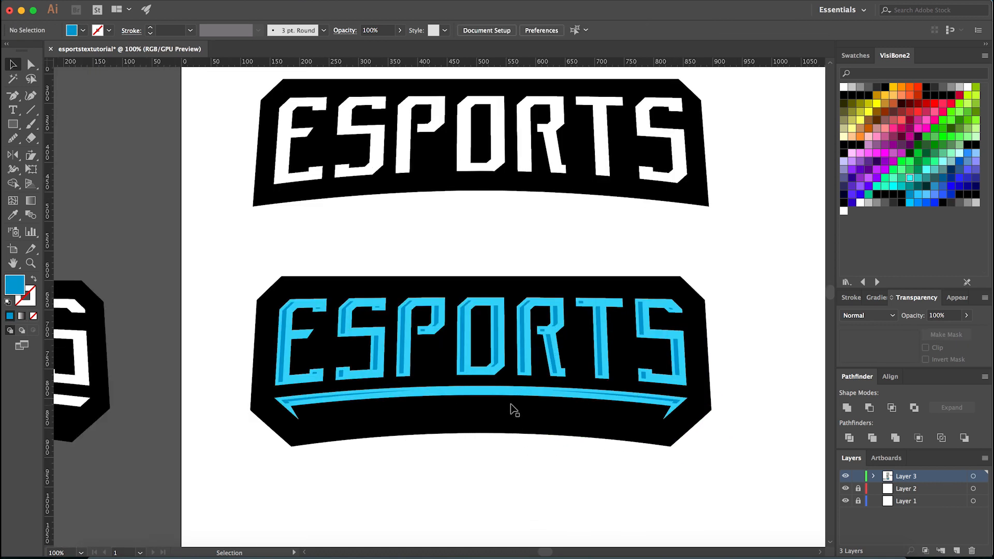
- Try recolouring the light blue letters and arc yellow and their darker stripes red
{"action": "left_click", "coordinate": [517, 400]}
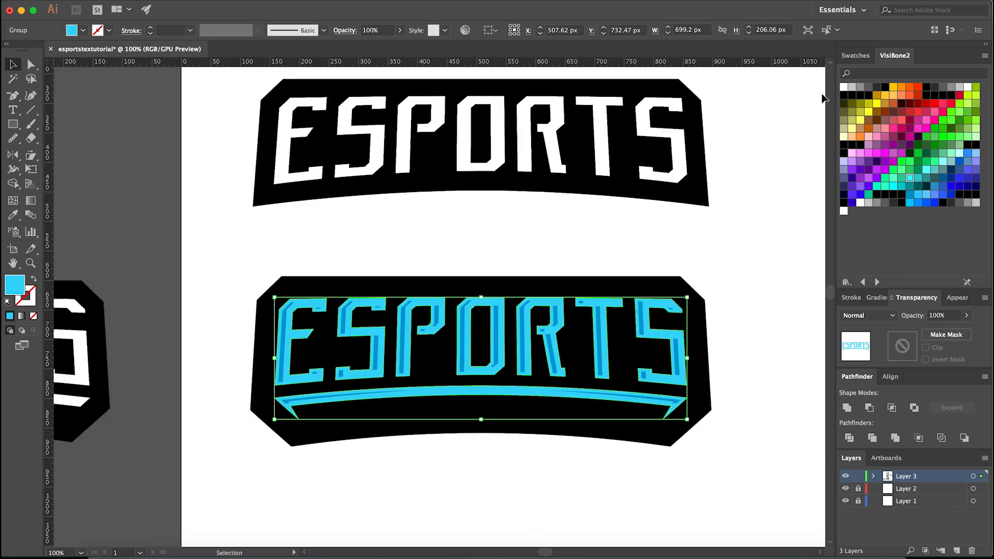
{"action": "left_click", "coordinate": [868, 113]}
{"action": "left_click", "coordinate": [740, 280]}
{"action": "left_click", "coordinate": [680, 356]}
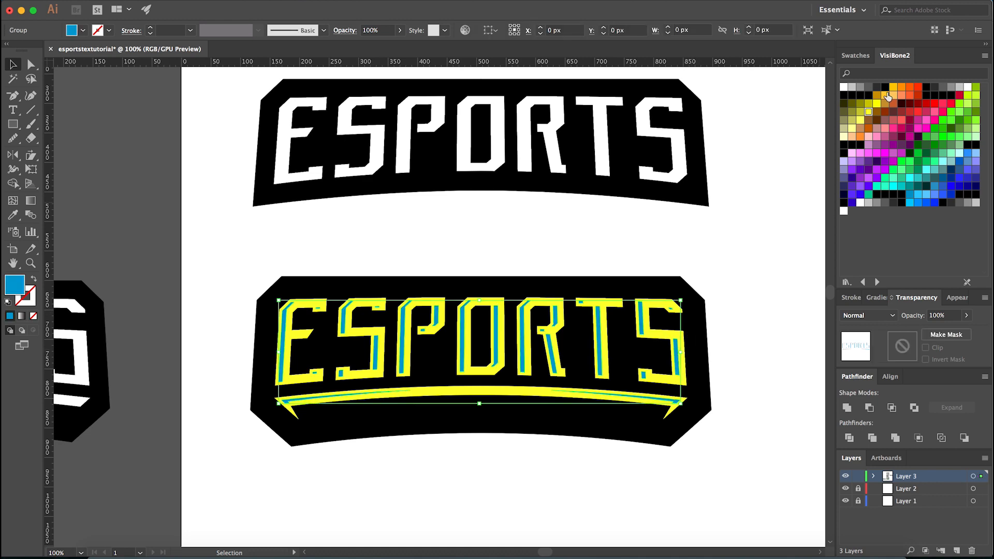
{"action": "left_click", "coordinate": [918, 87]}
{"action": "left_click", "coordinate": [523, 460]}
{"action": "scroll", "coordinate": [523, 461], "scroll_direction": "down", "scroll_amount": 1}
{"action": "scroll", "coordinate": [523, 457], "scroll_direction": "down", "scroll_amount": 1}
{"action": "scroll", "coordinate": [519, 453], "scroll_direction": "up", "scroll_amount": 4}
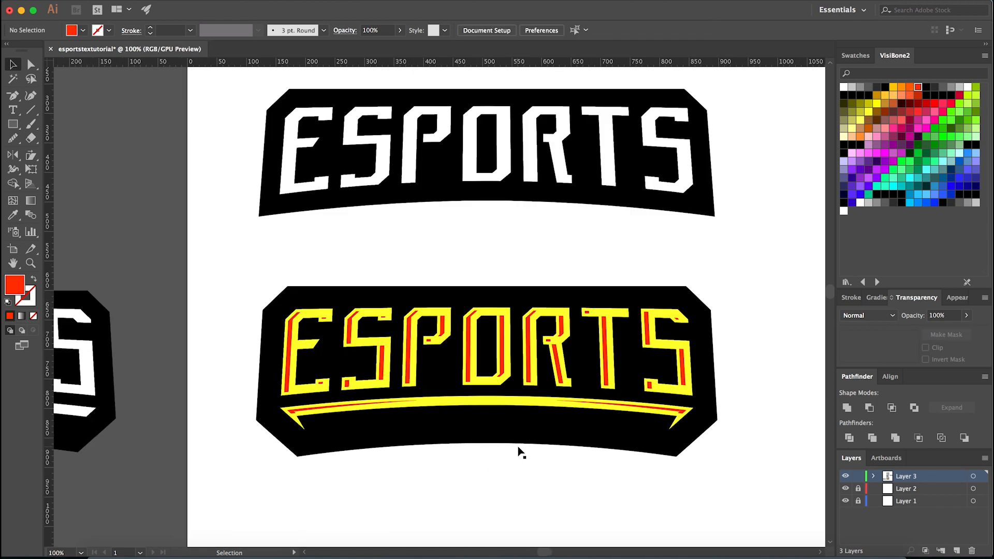
- Undo the yellow and red recolouring of the banner's lettering, arc and stripes
{"action": "key", "text": "super+z"}
{"action": "key", "text": "super+z"}
{"action": "left_click", "coordinate": [493, 480]}
{"action": "scroll", "coordinate": [493, 475], "scroll_direction": "down", "scroll_amount": 2}
{"action": "scroll", "coordinate": [476, 475], "scroll_direction": "up", "scroll_amount": 1}
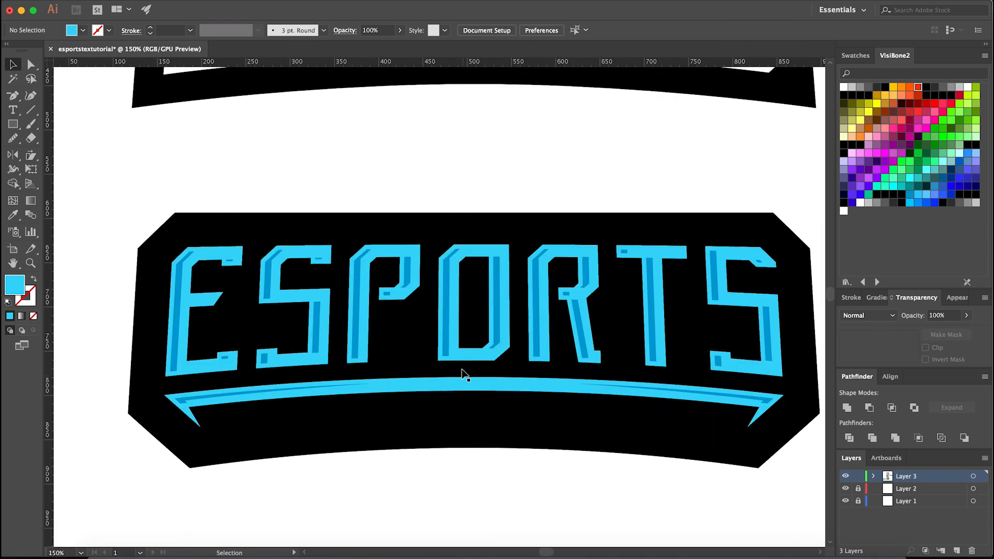
- Recolour the light blue letters and arc to a brighter, more saturated cyan in the Color Picker
{"action": "left_click", "coordinate": [449, 356]}
{"action": "scroll", "coordinate": [66, 302], "scroll_direction": "up", "scroll_amount": 4}
{"action": "left_click", "coordinate": [131, 322]}
{"action": "left_click", "coordinate": [464, 333]}
{"action": "left_click", "coordinate": [19, 282]}
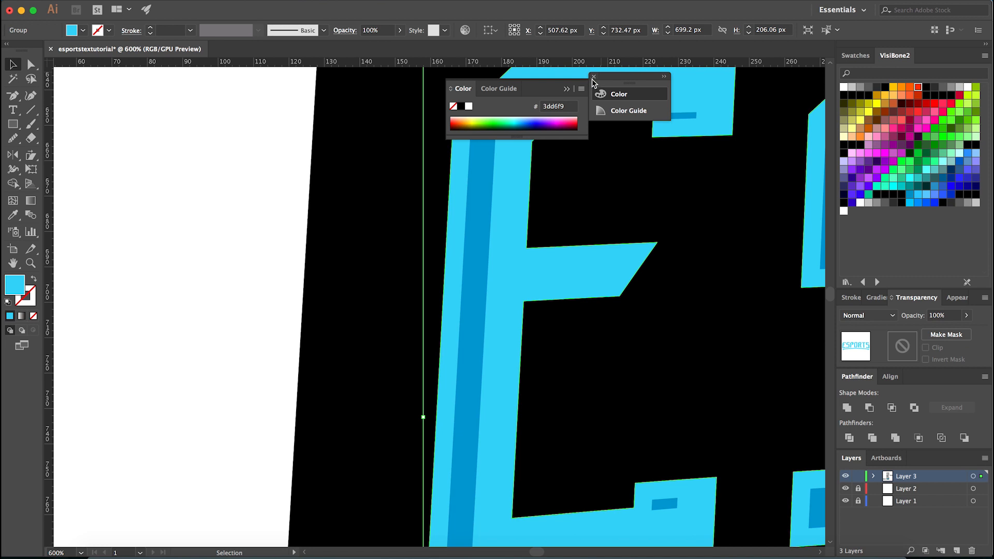
{"action": "left_click", "coordinate": [593, 77]}
{"action": "double_click", "coordinate": [21, 288]}
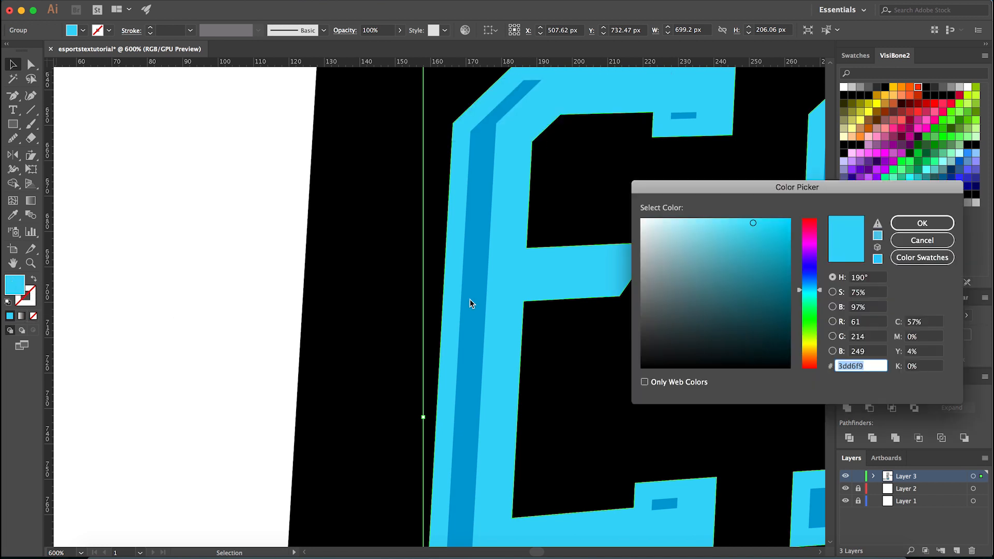
{"action": "left_click_drag", "start_coordinate": [800, 289], "coordinate": [800, 289]}
{"action": "left_click_drag", "start_coordinate": [752, 224], "coordinate": [767, 219]}
{"action": "key", "text": "Return"}
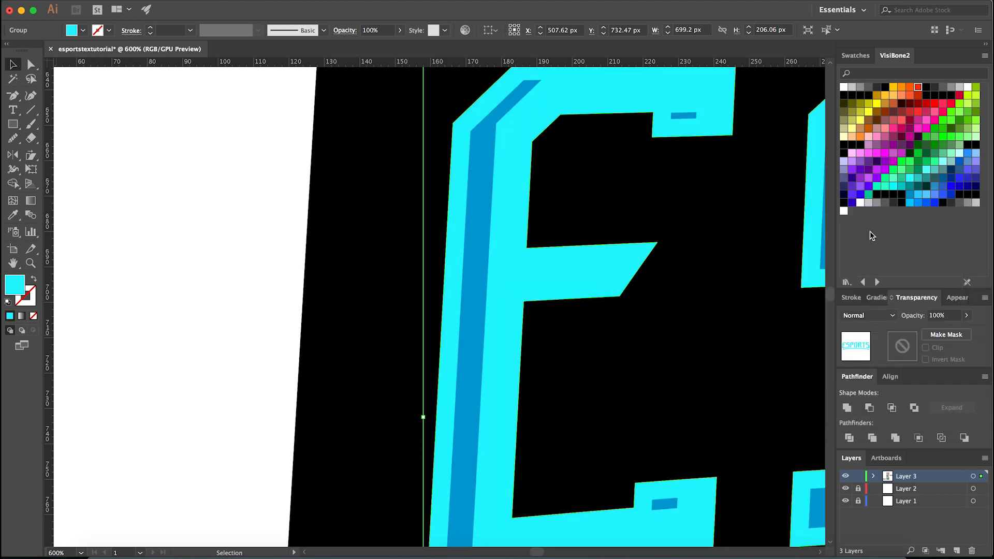
{"action": "left_click", "coordinate": [248, 294]}
{"action": "scroll", "coordinate": [287, 296], "scroll_direction": "down", "scroll_amount": 4}
{"action": "scroll", "coordinate": [383, 470], "scroll_direction": "down", "scroll_amount": 2}
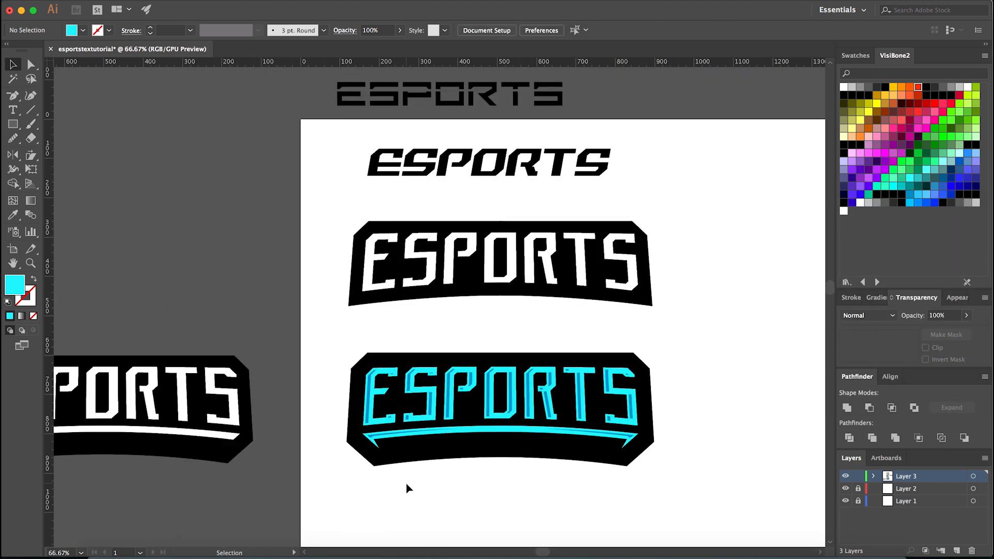
- Apply the letters' bright cyan to the group of darker stripes with the Eyedropper
{"action": "scroll", "coordinate": [362, 463], "scroll_direction": "up", "scroll_amount": 4}
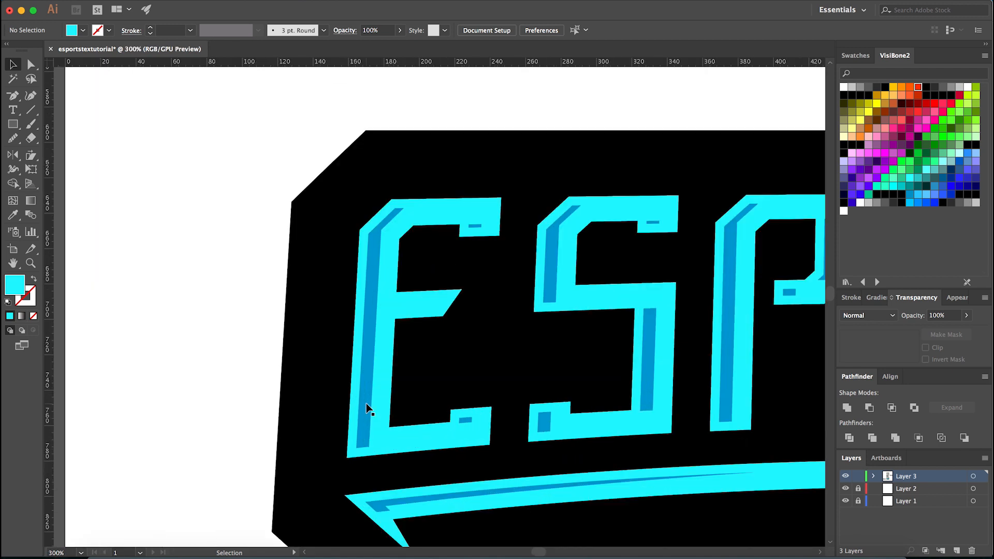
{"action": "scroll", "coordinate": [366, 403], "scroll_direction": "up", "scroll_amount": 2}
{"action": "left_click", "coordinate": [366, 403]}
{"action": "double_click", "coordinate": [15, 285]}
{"action": "left_click", "coordinate": [909, 237]}
{"action": "key", "text": "i"}
{"action": "left_click", "coordinate": [403, 282]}
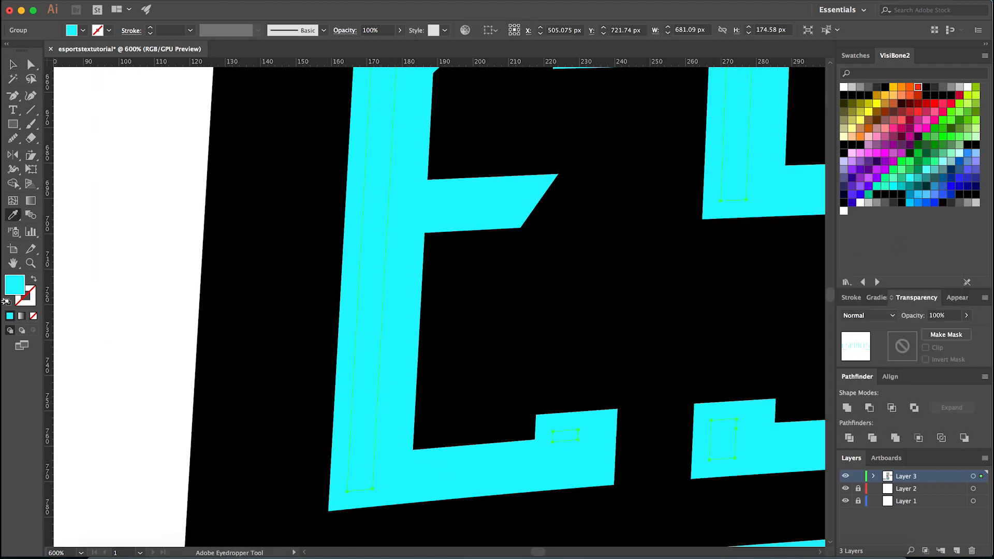
- Darken the stripe group's fill to 05b2ce in the Color Picker
{"action": "double_click", "coordinate": [14, 285]}
{"action": "left_click_drag", "start_coordinate": [771, 277], "coordinate": [783, 246]}
{"action": "left_click_drag", "start_coordinate": [816, 295], "coordinate": [816, 289]}
{"action": "left_click_drag", "start_coordinate": [816, 289], "coordinate": [815, 290]}
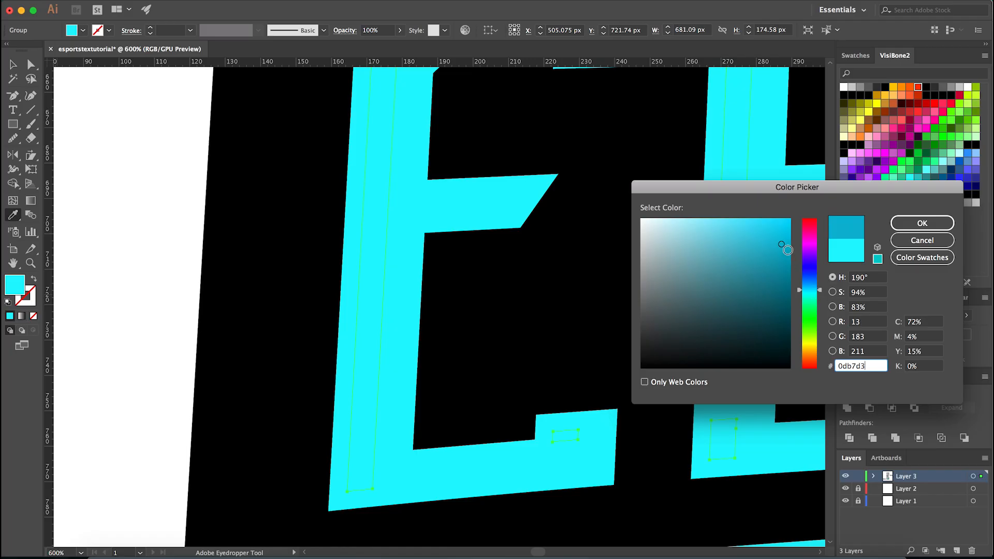
{"action": "left_click", "coordinate": [787, 247]}
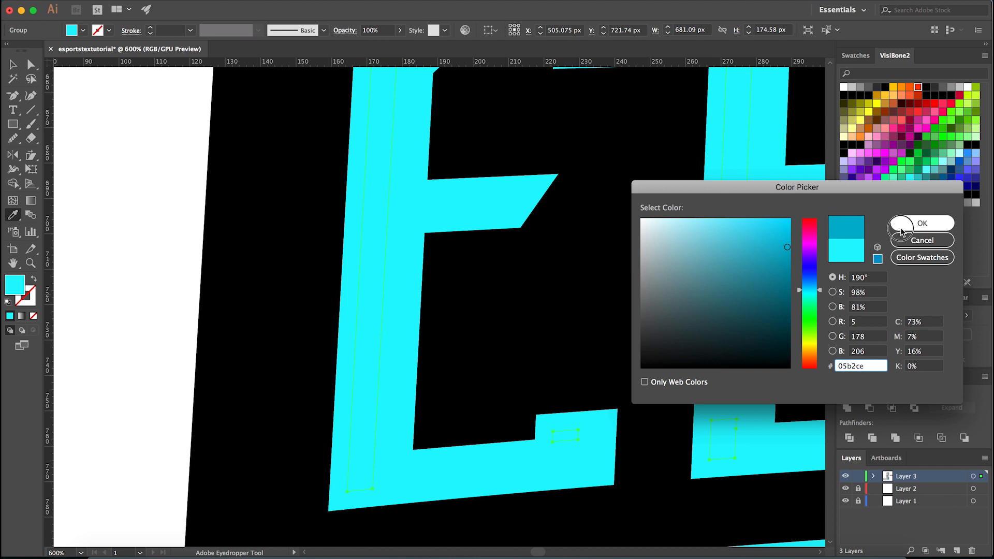
{"action": "left_click", "coordinate": [922, 223]}
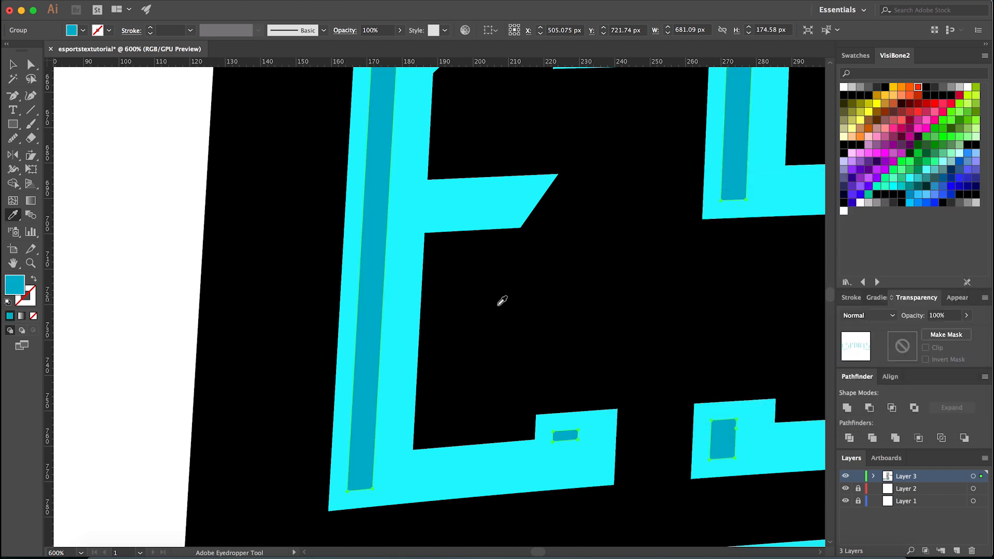
- Shift the hue of the stripe group's fill slightly toward blue in the Color Picker
{"action": "double_click", "coordinate": [16, 286]}
{"action": "left_click_drag", "start_coordinate": [822, 296], "coordinate": [824, 290]}
{"action": "left_click", "coordinate": [912, 226]}
{"action": "key", "text": "v"}
{"action": "left_click", "coordinate": [170, 264]}
{"action": "scroll", "coordinate": [236, 328], "scroll_direction": "down", "scroll_amount": 4}
{"action": "scroll", "coordinate": [469, 474], "scroll_direction": "down", "scroll_amount": 2}
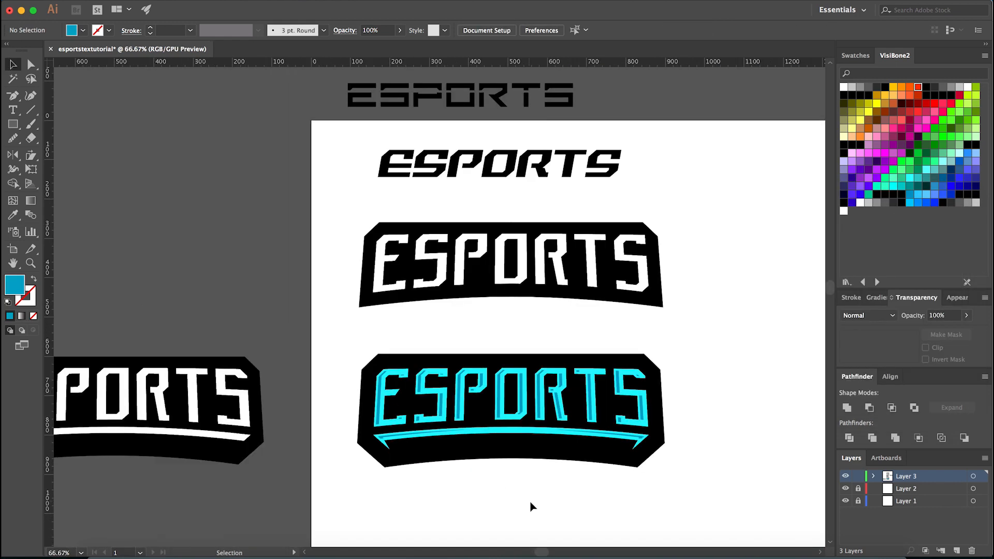
- Compare the stripes' colour before and after the last hue change by undoing and redoing it, and examine the whole banner
{"action": "left_click_drag", "start_coordinate": [538, 514], "coordinate": [528, 489]}
{"action": "scroll", "coordinate": [523, 483], "scroll_direction": "down", "scroll_amount": 2}
{"action": "scroll", "coordinate": [523, 483], "scroll_direction": "up", "scroll_amount": 2}
{"action": "key", "text": "super+z"}
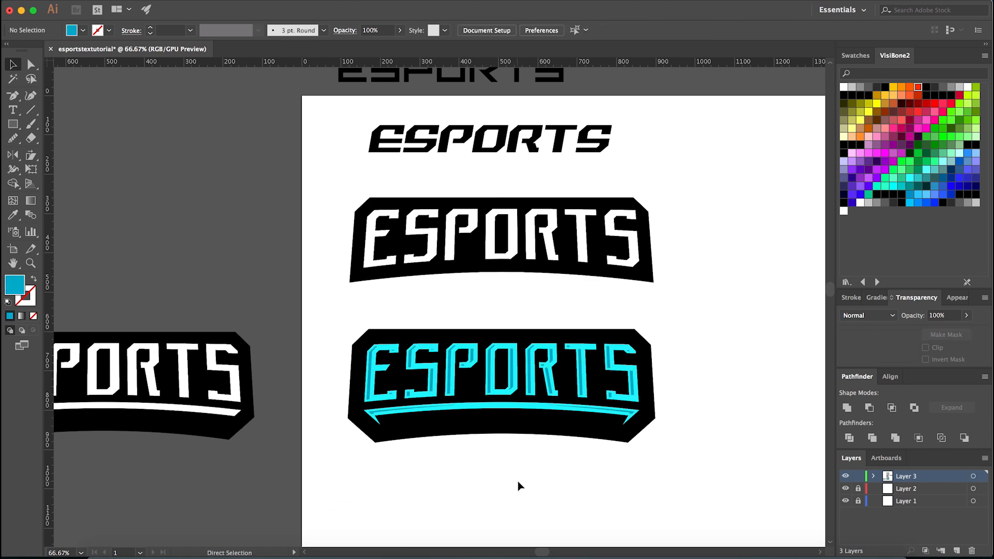
{"action": "key", "text": "super+shift+z"}
{"action": "scroll", "coordinate": [518, 482], "scroll_direction": "down", "scroll_amount": 2}
{"action": "key", "text": "super+z"}
{"action": "key", "text": "super+shift+z"}
{"action": "scroll", "coordinate": [518, 482], "scroll_direction": "up", "scroll_amount": 2}
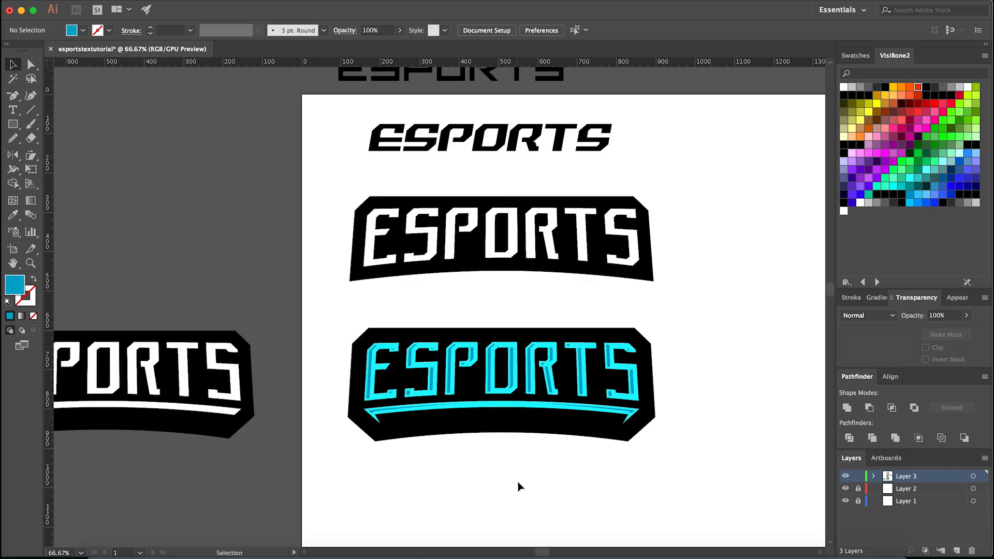
{"action": "scroll", "coordinate": [515, 486], "scroll_direction": "up", "scroll_amount": 2}
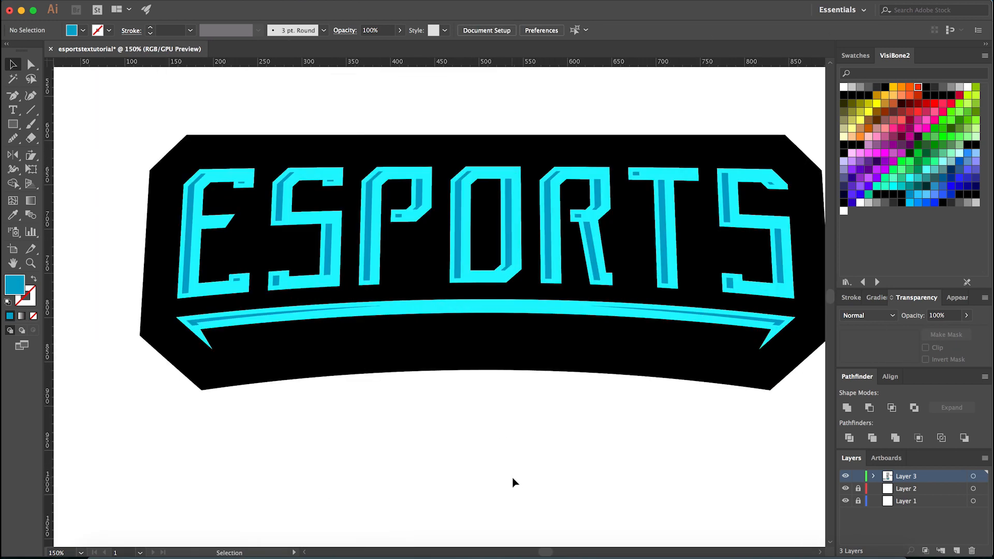
{"action": "scroll", "coordinate": [515, 483], "scroll_direction": "down", "scroll_amount": 2}
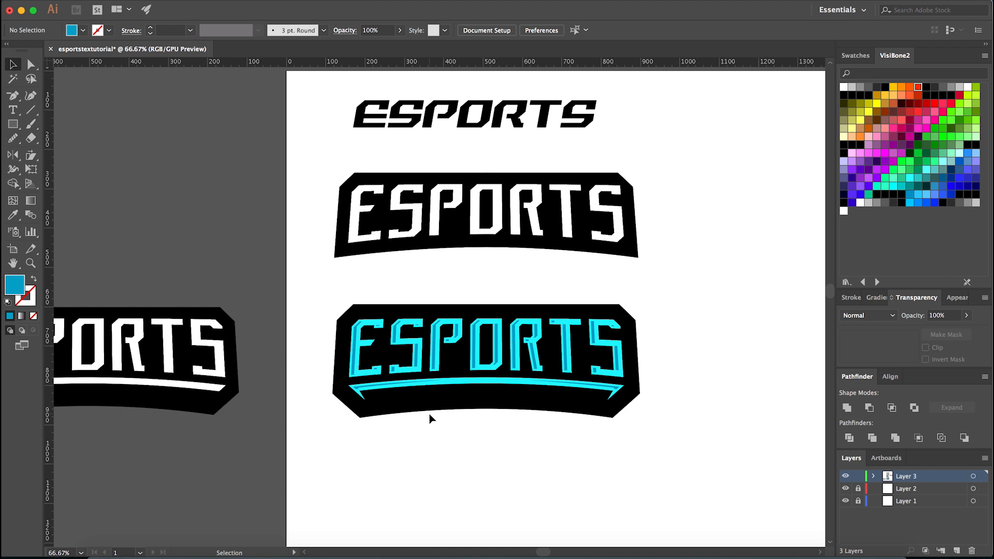
- Switch to Chrome and examine the Kings of Death logo's lettering and outline on Behance as a reference
{"action": "left_click", "coordinate": [328, 555]}
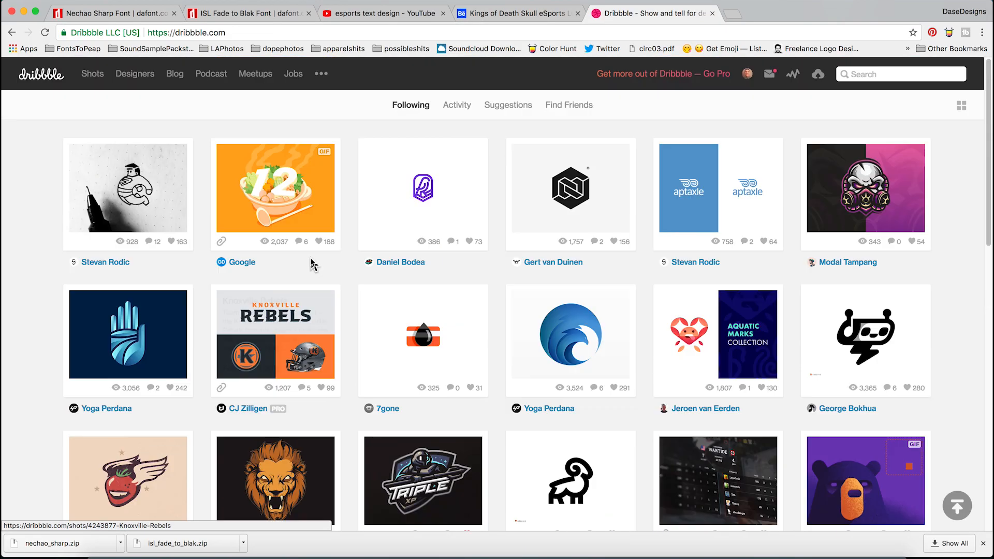
{"action": "scroll", "coordinate": [313, 262], "scroll_direction": "down", "scroll_amount": 5}
{"action": "scroll", "coordinate": [313, 262], "scroll_direction": "up", "scroll_amount": 5}
{"action": "left_click", "coordinate": [542, 17]}
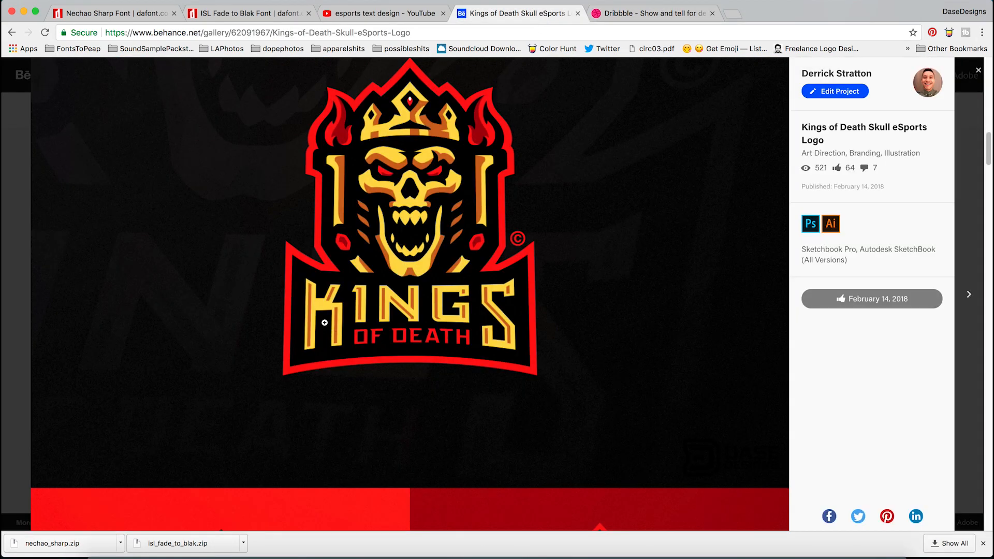
- Switch back to Illustrator and start a previewed Offset Path on the blue banner's black background
{"action": "left_click", "coordinate": [404, 554]}
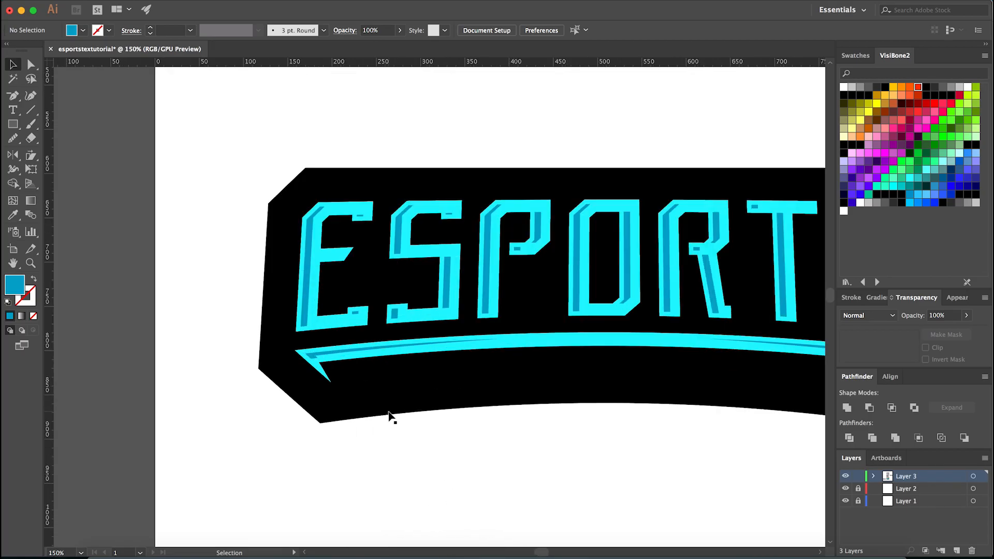
{"action": "left_click", "coordinate": [388, 394]}
{"action": "left_click", "coordinate": [343, 423]}
{"action": "left_click", "coordinate": [352, 410]}
{"action": "scroll", "coordinate": [353, 448], "scroll_direction": "down", "scroll_amount": 1}
{"action": "scroll", "coordinate": [353, 448], "scroll_direction": "up", "scroll_amount": 1}
{"action": "left_click", "coordinate": [165, 0]}
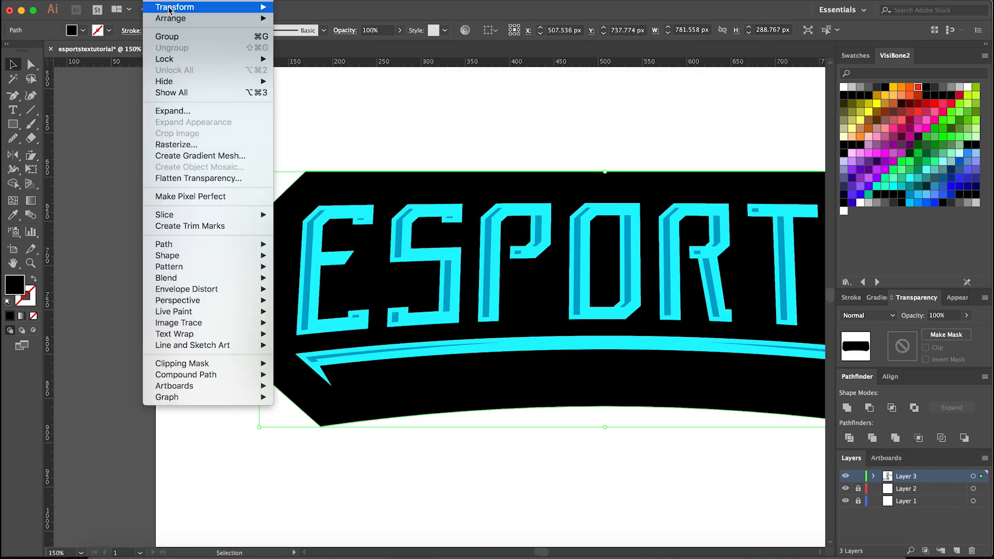
{"action": "mouse_move", "coordinate": [244, 244]}
{"action": "left_click", "coordinate": [331, 286]}
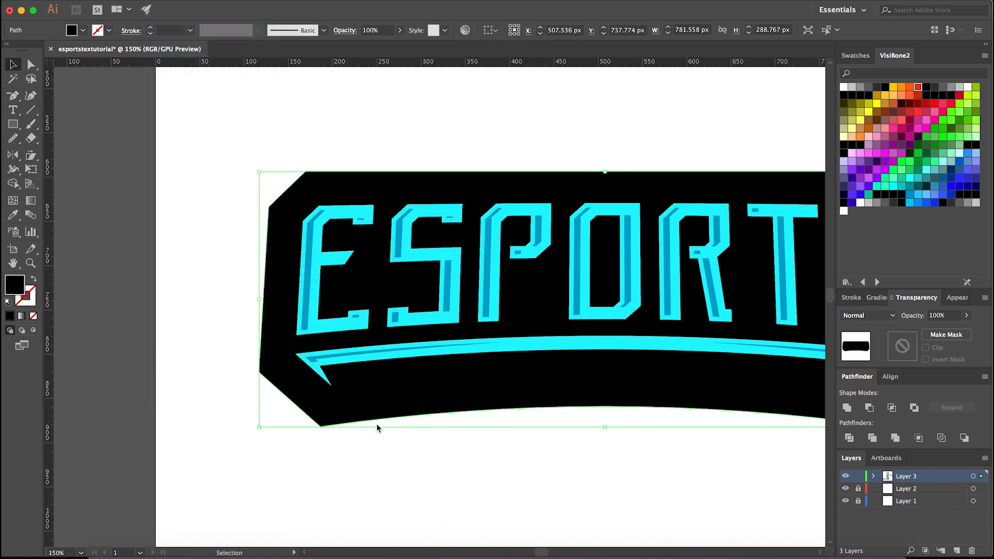
{"action": "left_click", "coordinate": [453, 461]}
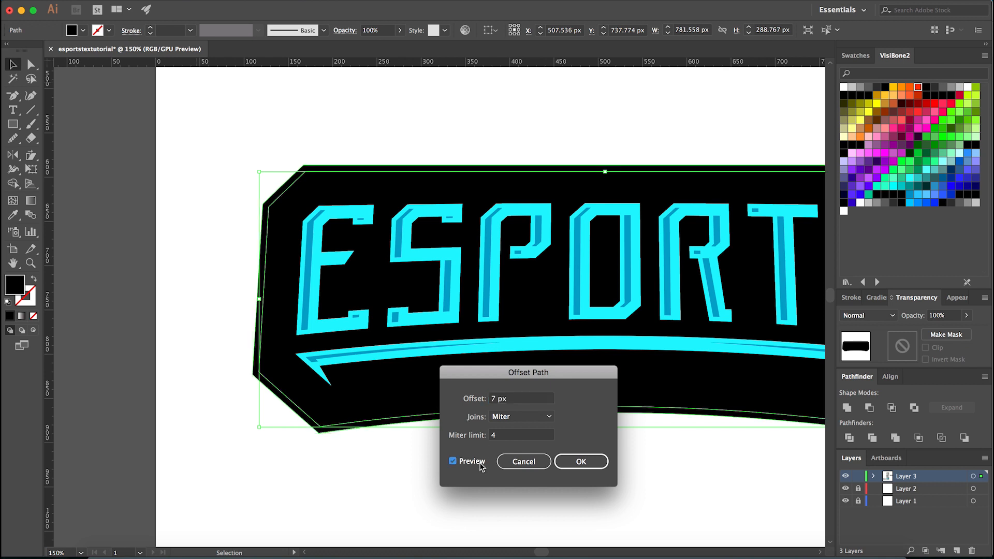
- Set the previewed path offset to 20 px and apply it to the banner's black background
{"action": "left_click", "coordinate": [515, 399]}
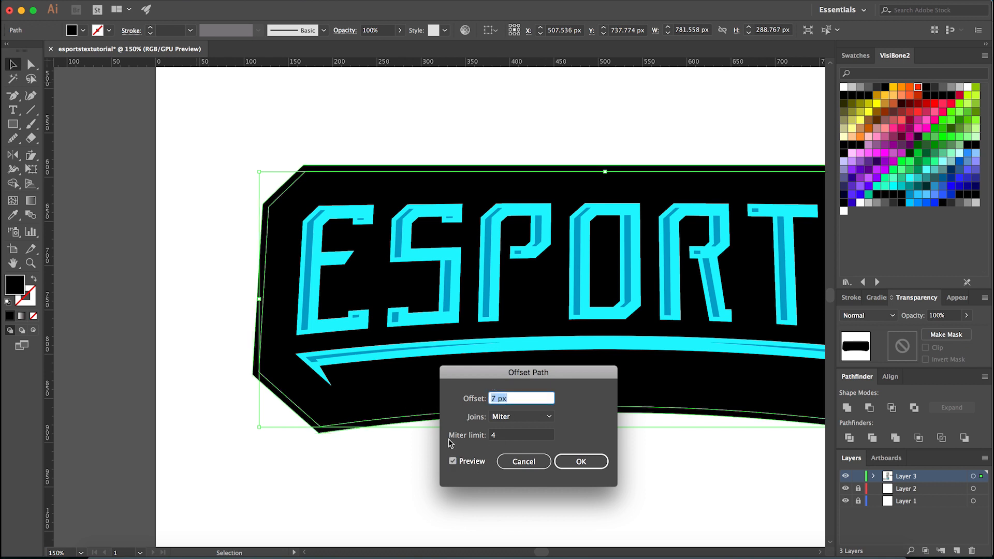
{"action": "type", "text": "10"}
{"action": "key", "text": "Tab"}
{"action": "left_click", "coordinate": [511, 396]}
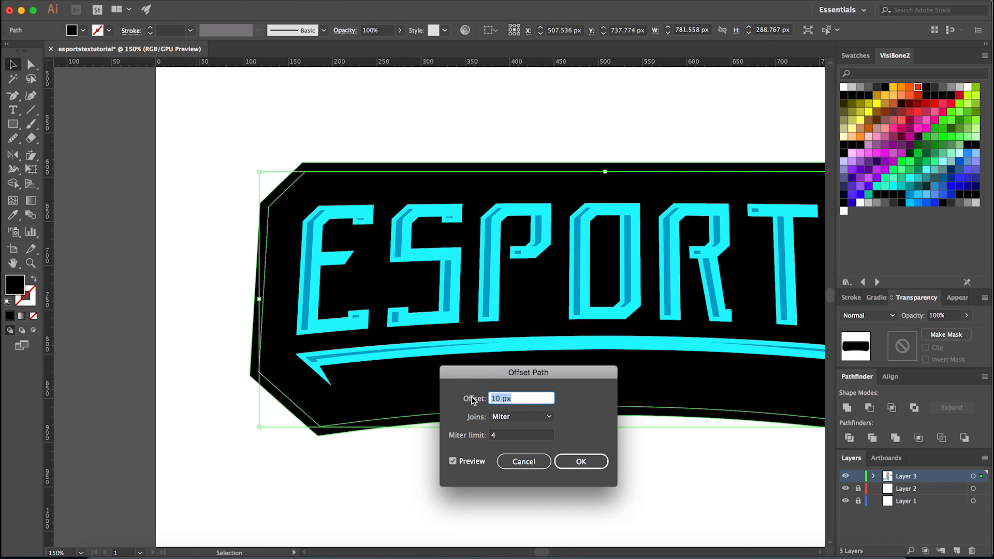
{"action": "type", "text": "20"}
{"action": "key", "text": "Tab"}
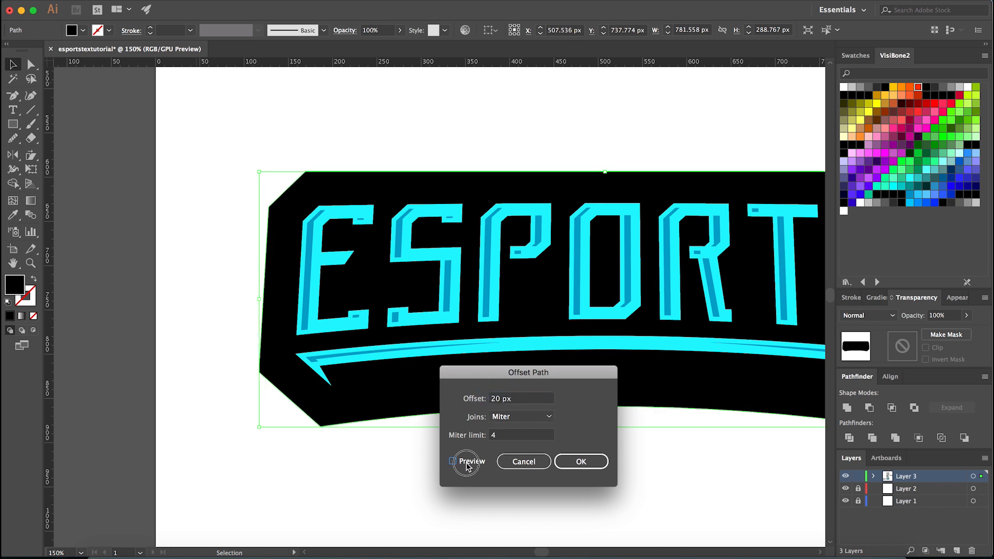
{"action": "left_click", "coordinate": [578, 461]}
- Fill the offset outline with the bright cyan sampled from the blue banner using the Eyedropper
{"action": "key", "text": "i"}
{"action": "left_click", "coordinate": [517, 341]}
{"action": "key", "text": "v"}
{"action": "left_click", "coordinate": [466, 453]}
- Draw a rectangle about 1320 by 702 px below the blue banner and fill it black
{"action": "scroll", "coordinate": [465, 454], "scroll_direction": "down", "scroll_amount": 2}
{"action": "left_click_drag", "start_coordinate": [463, 479], "coordinate": [416, 357]}
{"action": "scroll", "coordinate": [415, 357], "scroll_direction": "down", "scroll_amount": 2}
{"action": "scroll", "coordinate": [424, 372], "scroll_direction": "down", "scroll_amount": 3}
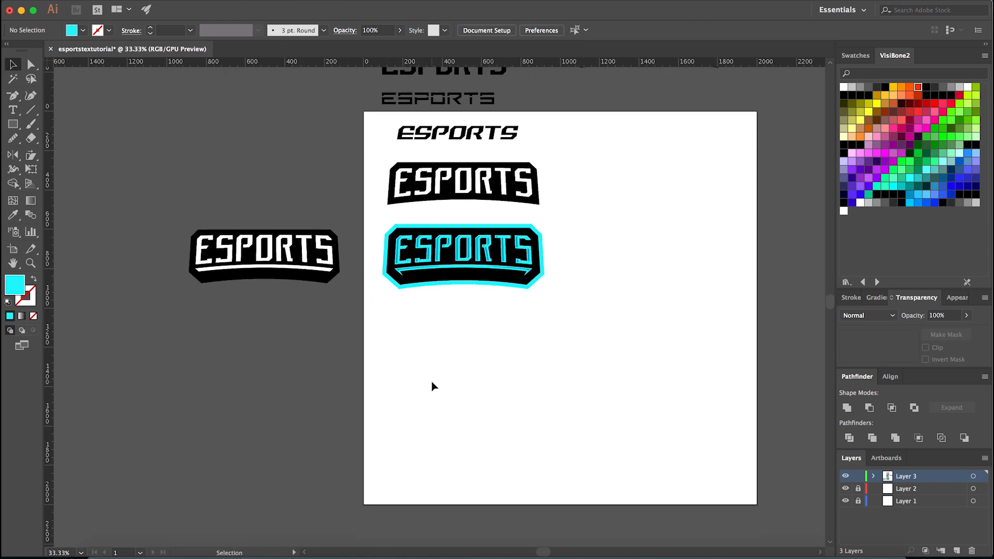
{"action": "key", "text": "m"}
{"action": "left_click_drag", "start_coordinate": [381, 324], "coordinate": [641, 461]}
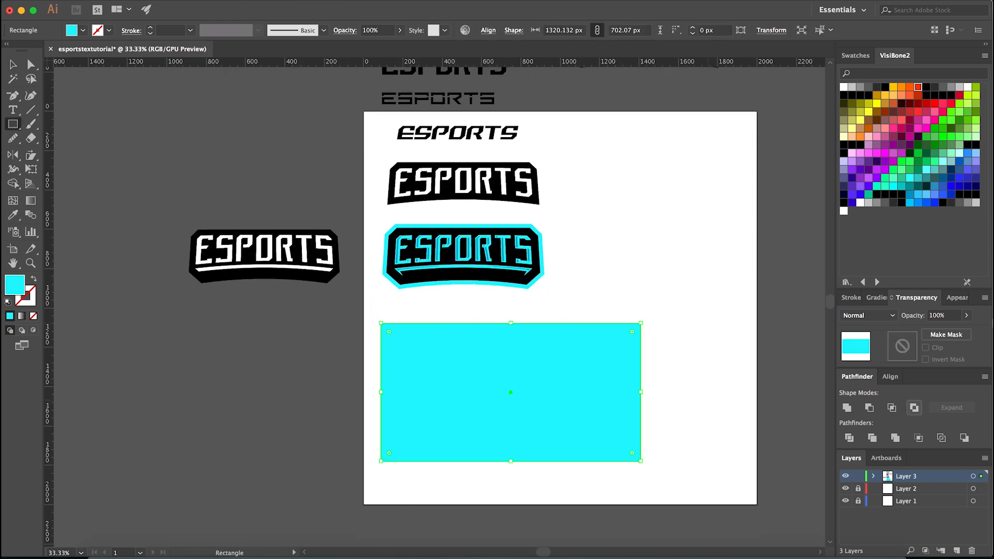
{"action": "key", "text": "i"}
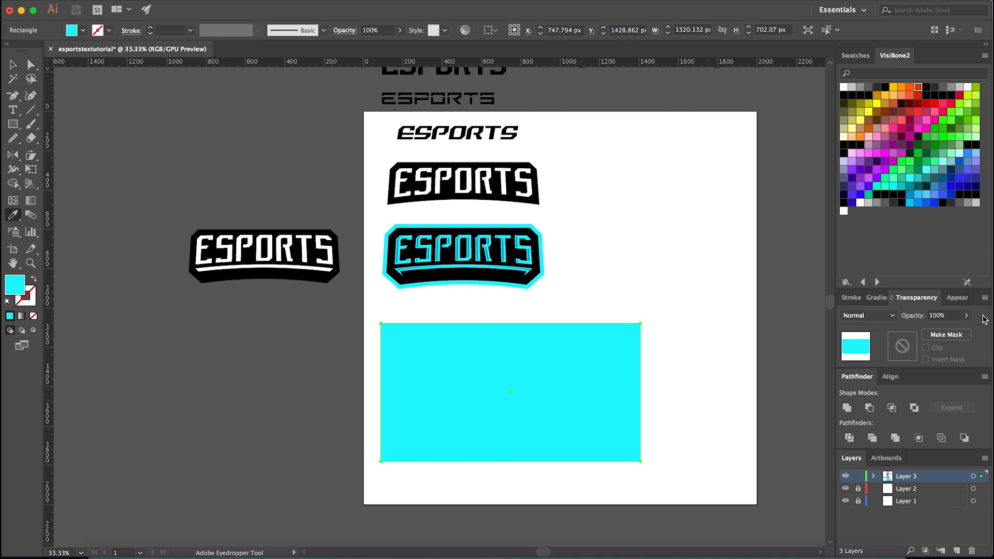
{"action": "left_click", "coordinate": [844, 95]}
{"action": "key", "text": "v"}
{"action": "left_click", "coordinate": [699, 256]}
{"action": "left_click", "coordinate": [586, 361]}
{"action": "key", "text": "super+shift+a"}
- Copy the whole cyan-outlined banner onto the black rectangle and bring the copy to the front
{"action": "scroll", "coordinate": [437, 368], "scroll_direction": "up", "scroll_amount": 1}
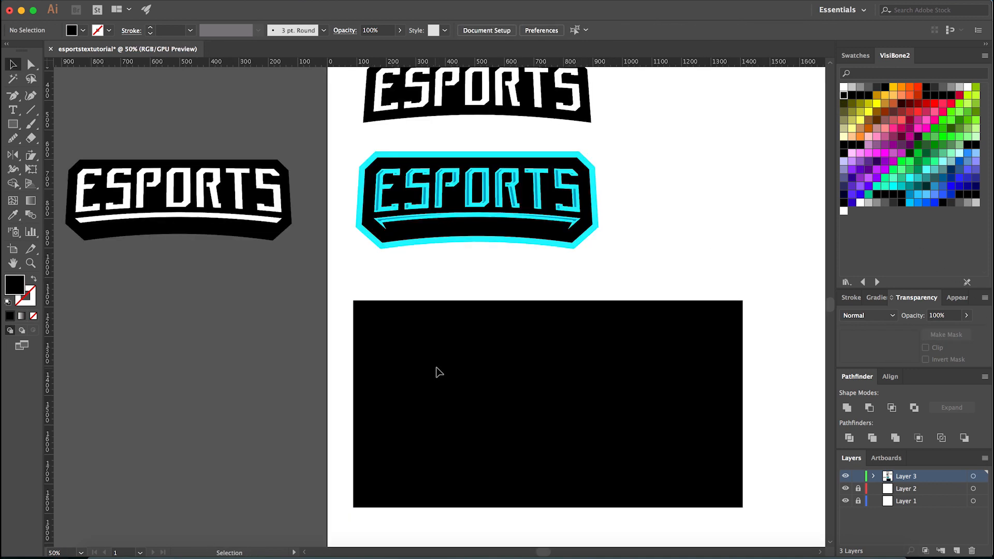
{"action": "left_click_drag", "start_coordinate": [621, 173], "coordinate": [371, 244]}
{"action": "left_click_drag", "start_coordinate": [445, 193], "coordinate": [438, 375]}
{"action": "key", "text": "super+z"}
{"action": "left_click_drag", "start_coordinate": [473, 216], "coordinate": [529, 407]}
{"action": "key", "text": "super+shift+bracketright"}
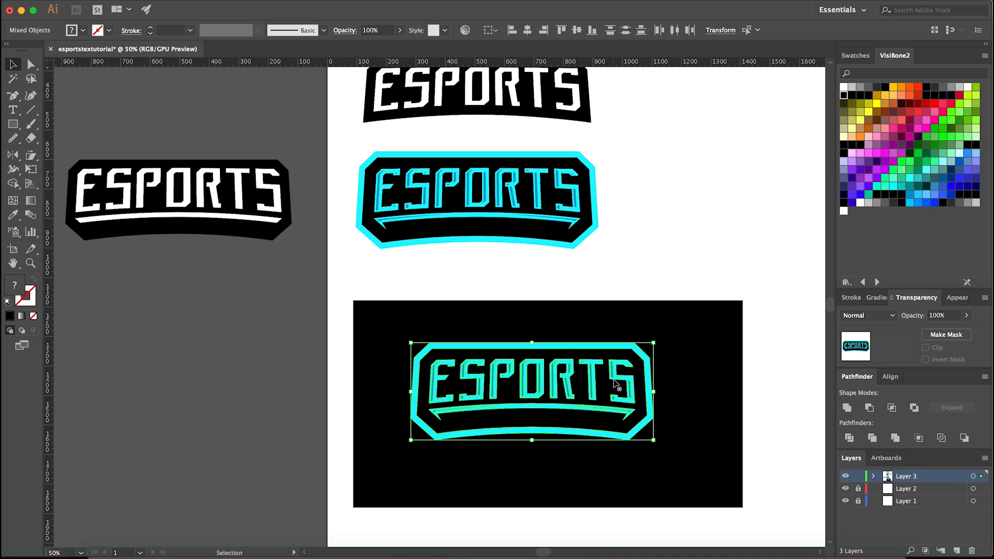
{"action": "left_click", "coordinate": [641, 260]}
- Delete the thick cyan outline from the banner copy on the black rectangle
{"action": "scroll", "coordinate": [484, 446], "scroll_direction": "down", "scroll_amount": 2}
{"action": "scroll", "coordinate": [491, 472], "scroll_direction": "down", "scroll_amount": 1}
{"action": "scroll", "coordinate": [497, 471], "scroll_direction": "up", "scroll_amount": 5}
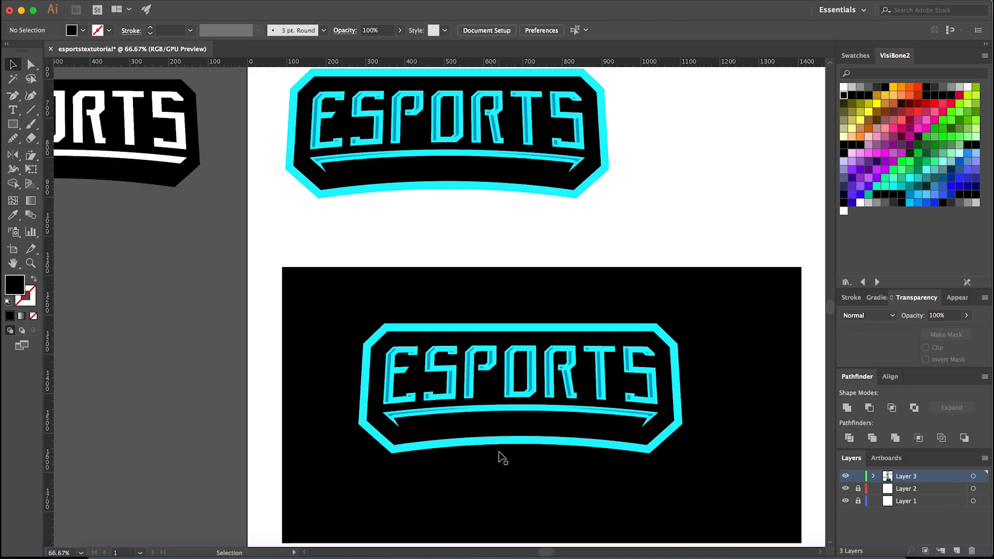
{"action": "key", "text": "a"}
{"action": "scroll", "coordinate": [423, 442], "scroll_direction": "down", "scroll_amount": 2}
{"action": "scroll", "coordinate": [409, 442], "scroll_direction": "up", "scroll_amount": 3}
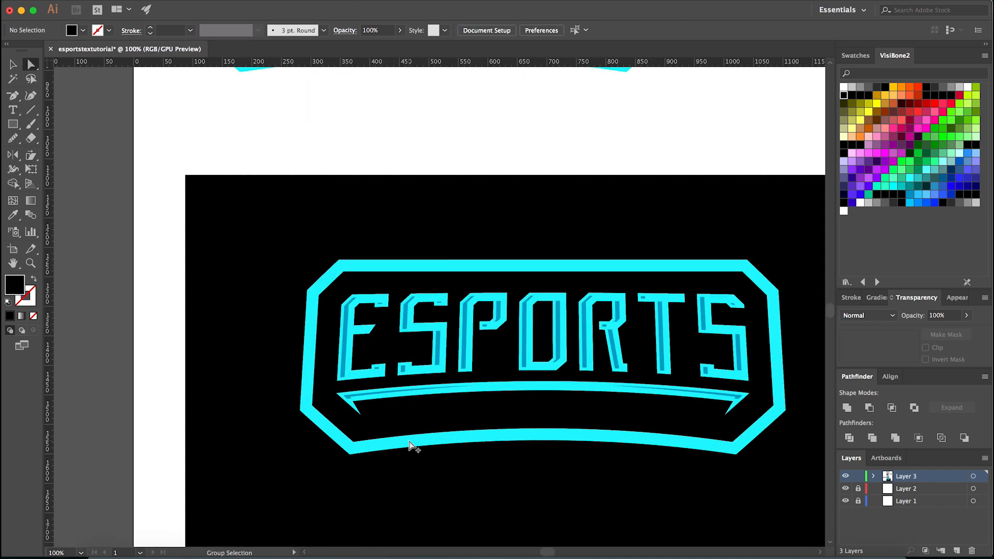
{"action": "left_click", "coordinate": [408, 440]}
{"action": "key", "text": "Delete"}
- Offset the banner copy's black background shape by 15 px with Offset Path
{"action": "left_click", "coordinate": [408, 424]}
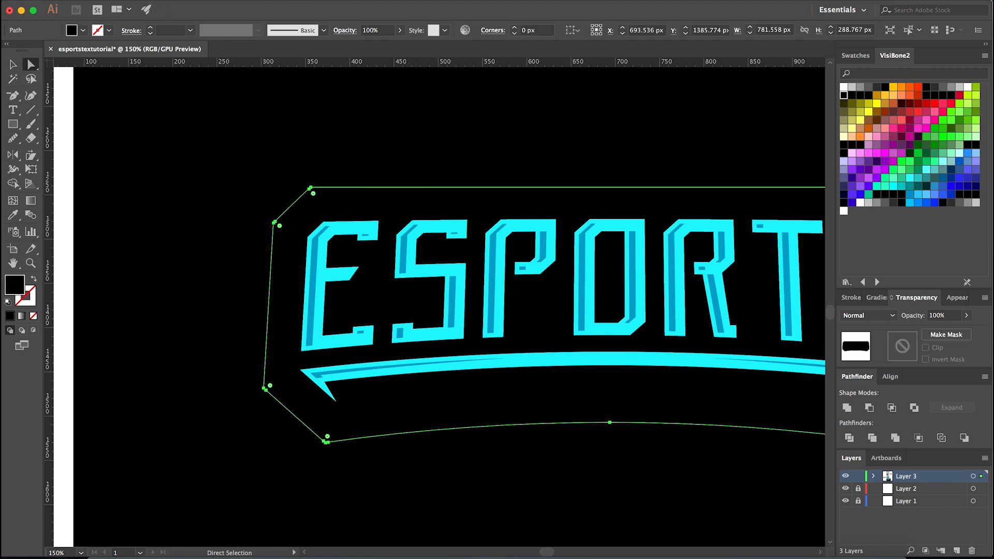
{"action": "left_click", "coordinate": [157, 1]}
{"action": "mouse_move", "coordinate": [232, 244]}
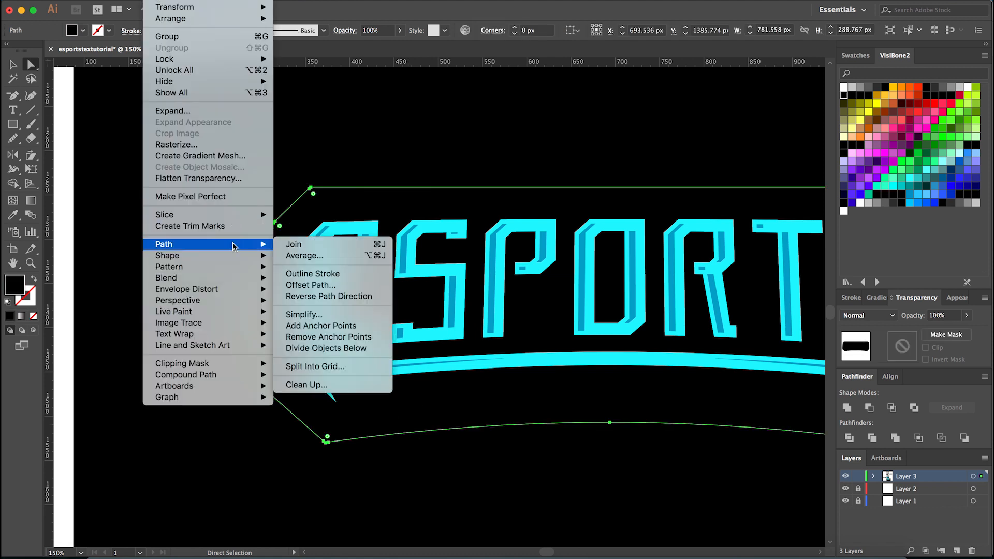
{"action": "left_click", "coordinate": [341, 285]}
{"action": "type", "text": "15"}
{"action": "left_click", "coordinate": [566, 460]}
- Fill the copy's new offset outline with the cyan sampled from its underline swoosh
{"action": "key", "text": "i"}
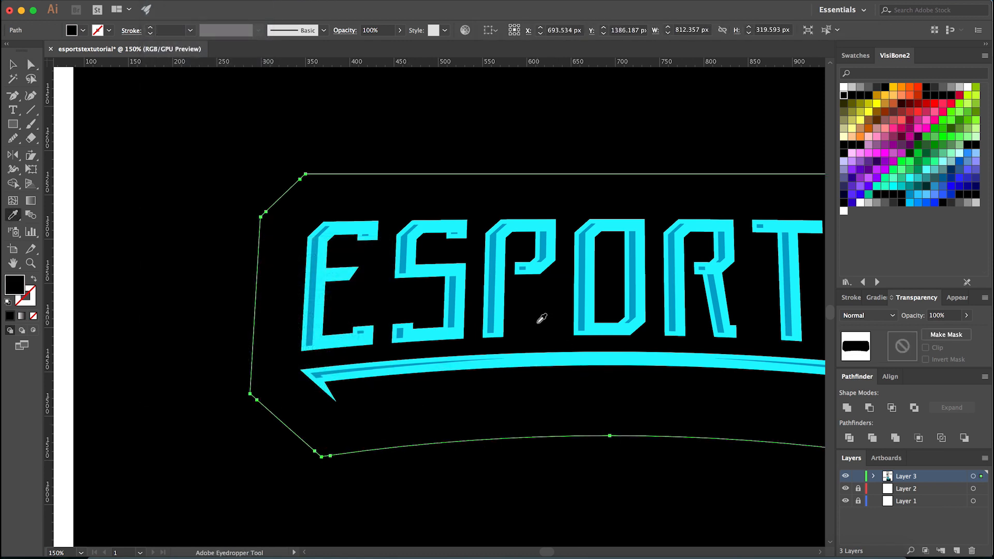
{"action": "left_click", "coordinate": [538, 356]}
{"action": "scroll", "coordinate": [535, 359], "scroll_direction": "down", "scroll_amount": 2}
{"action": "key", "text": "v"}
{"action": "left_click", "coordinate": [359, 432]}
- Examine the finished banner on the black rectangle at several magnifications, including the letter stripes, the underline swoosh and the thinner outline
{"action": "scroll", "coordinate": [388, 435], "scroll_direction": "down", "scroll_amount": 5}
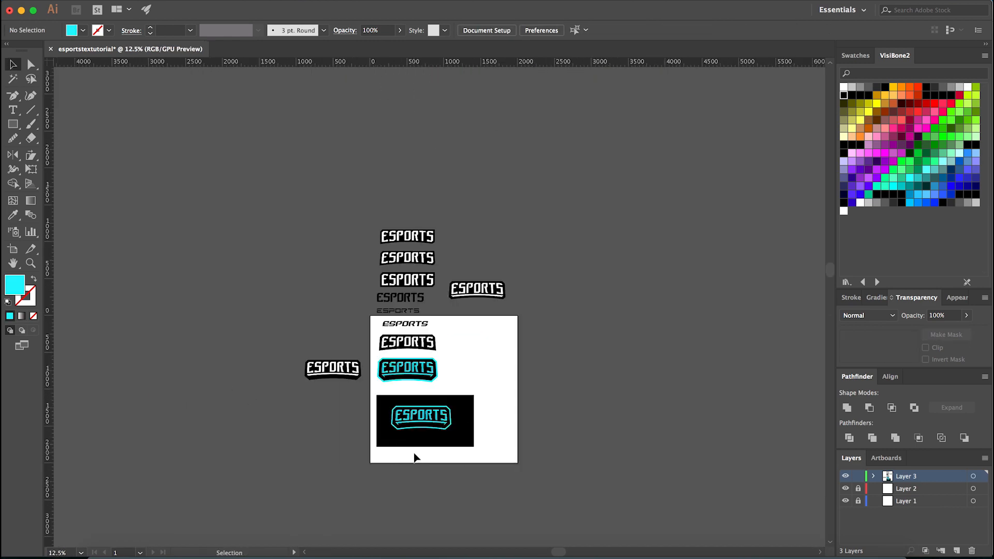
{"action": "scroll", "coordinate": [412, 456], "scroll_direction": "up", "scroll_amount": 3}
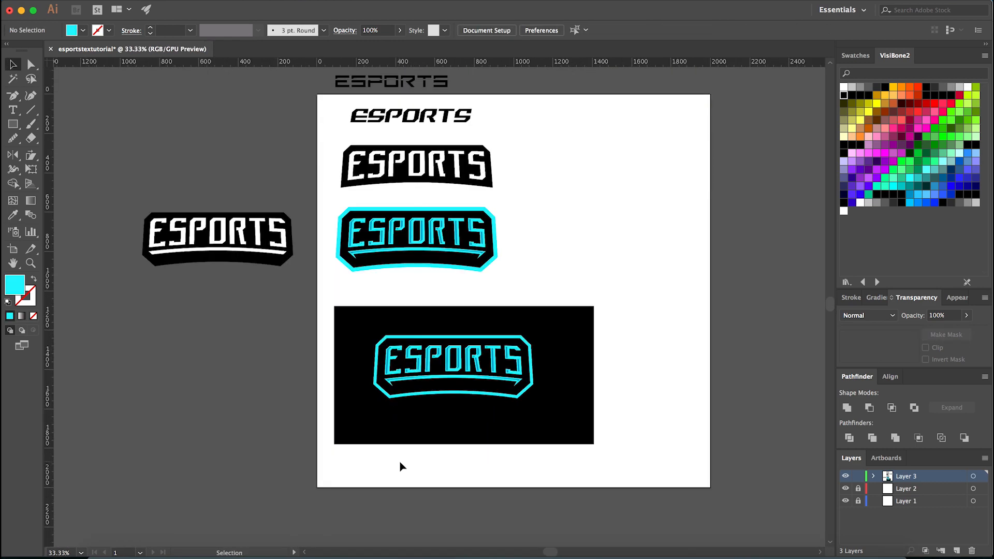
{"action": "scroll", "coordinate": [409, 470], "scroll_direction": "up", "scroll_amount": 1}
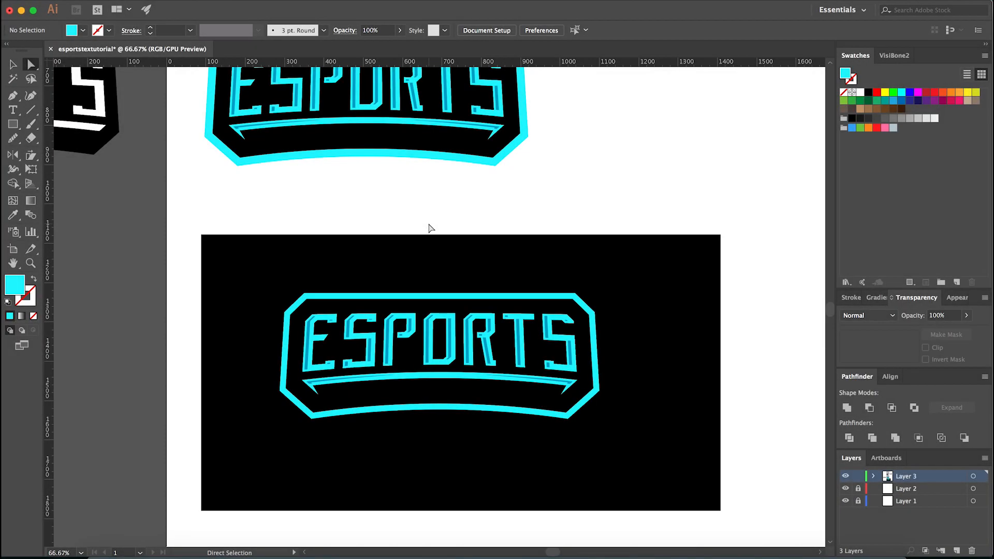
{"action": "key", "text": "v"}
{"action": "scroll", "coordinate": [486, 449], "scroll_direction": "down", "scroll_amount": 2}
{"action": "scroll", "coordinate": [470, 455], "scroll_direction": "up", "scroll_amount": 2}
{"action": "scroll", "coordinate": [417, 446], "scroll_direction": "up", "scroll_amount": 1}
{"action": "scroll", "coordinate": [443, 450], "scroll_direction": "down", "scroll_amount": 1}
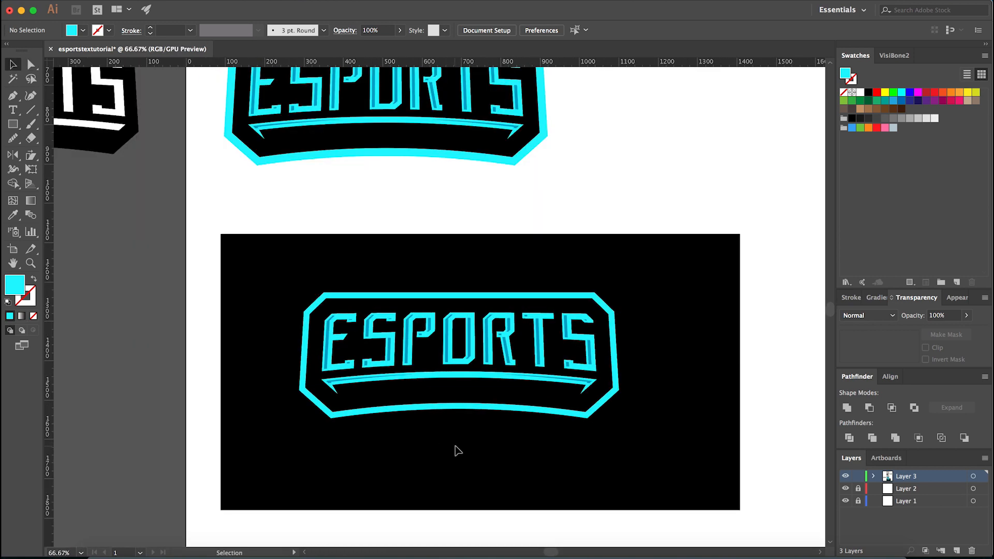
{"action": "scroll", "coordinate": [458, 451], "scroll_direction": "up", "scroll_amount": 1}
{"action": "scroll", "coordinate": [446, 434], "scroll_direction": "up", "scroll_amount": 1}
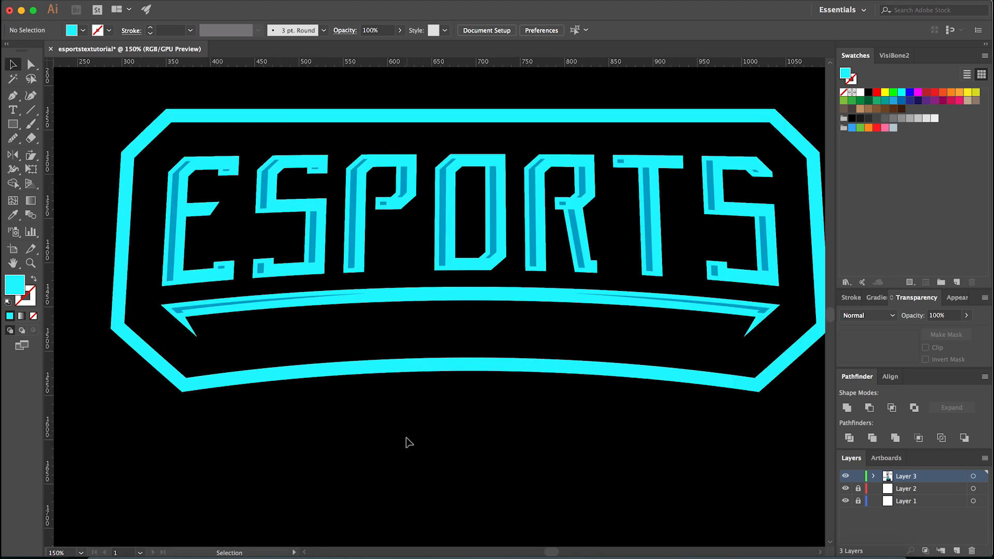
{"action": "scroll", "coordinate": [409, 442], "scroll_direction": "down", "scroll_amount": 3}
{"action": "scroll", "coordinate": [403, 444], "scroll_direction": "up", "scroll_amount": 2}
{"action": "scroll", "coordinate": [402, 447], "scroll_direction": "up", "scroll_amount": 1}
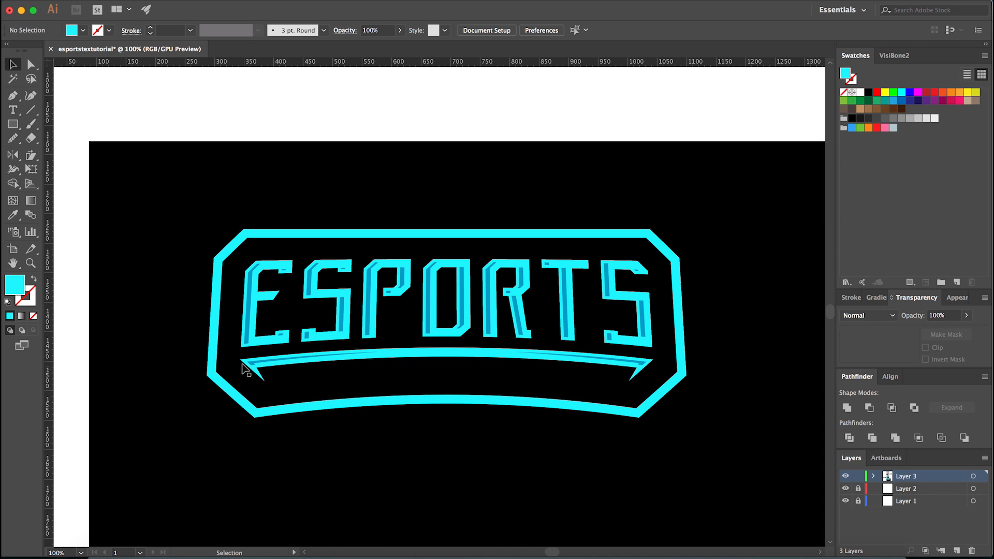
{"action": "scroll", "coordinate": [243, 365], "scroll_direction": "up", "scroll_amount": 4}
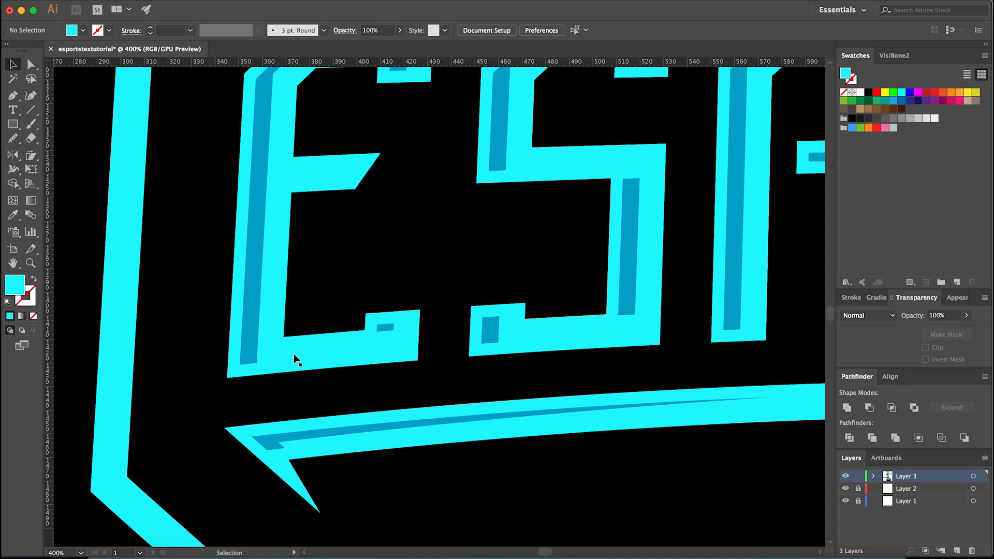
{"action": "scroll", "coordinate": [293, 359], "scroll_direction": "down", "scroll_amount": 4}
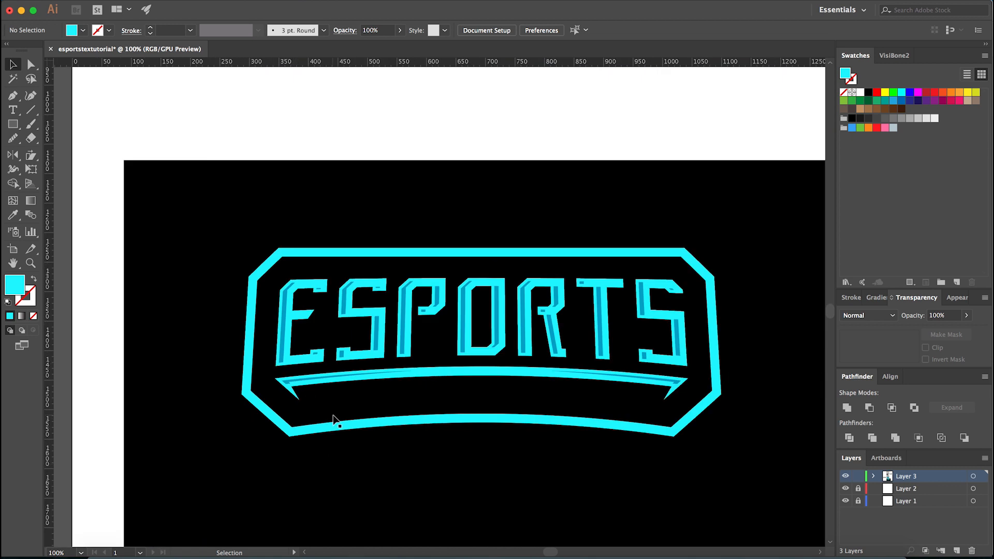
{"action": "scroll", "coordinate": [376, 458], "scroll_direction": "down", "scroll_amount": 1}
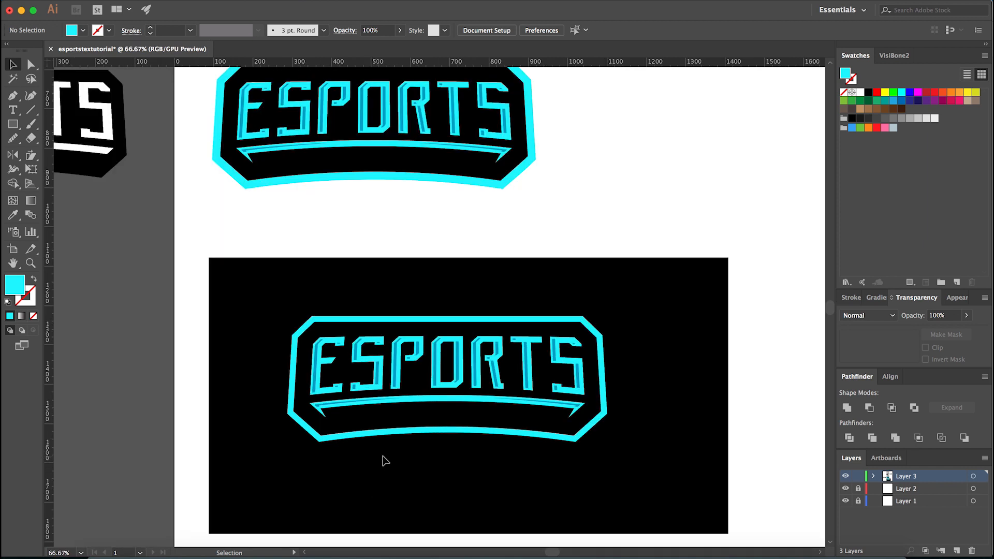
{"action": "scroll", "coordinate": [386, 461], "scroll_direction": "up", "scroll_amount": 2}
{"action": "left_click_drag", "start_coordinate": [406, 459], "coordinate": [368, 464]}
{"action": "scroll", "coordinate": [313, 474], "scroll_direction": "down", "scroll_amount": 2}
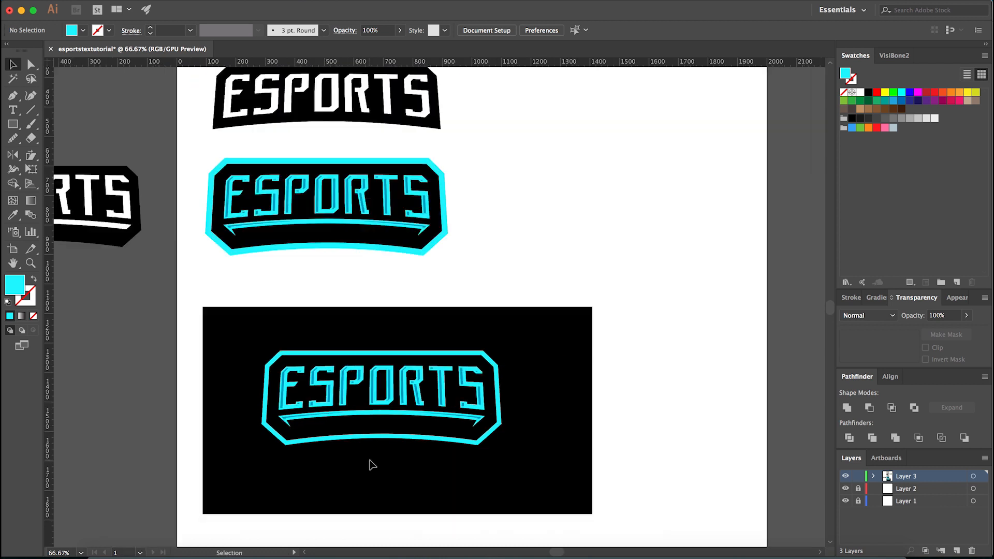
{"action": "scroll", "coordinate": [290, 460], "scroll_direction": "up", "scroll_amount": 1}
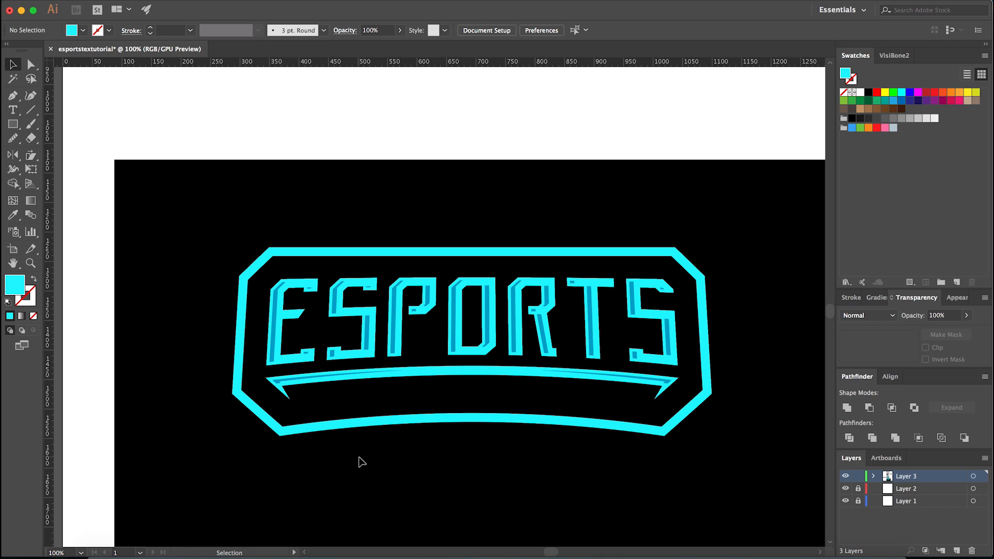
{"action": "scroll", "coordinate": [469, 425], "scroll_direction": "down", "scroll_amount": 1}
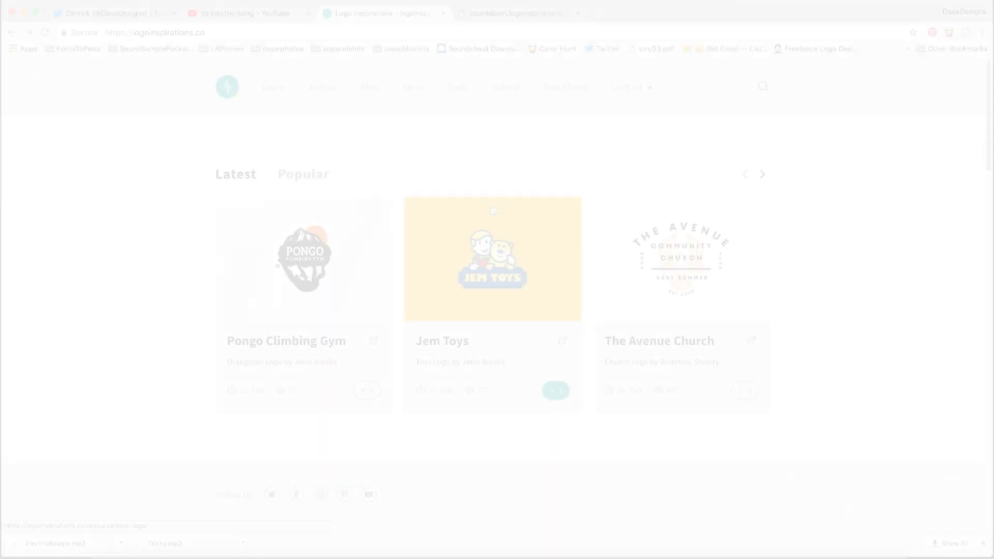
- Switch to Chrome, load the Logo Inspirations home page and look through its latest logos and posts
{"action": "left_click", "coordinate": [200, 188]}
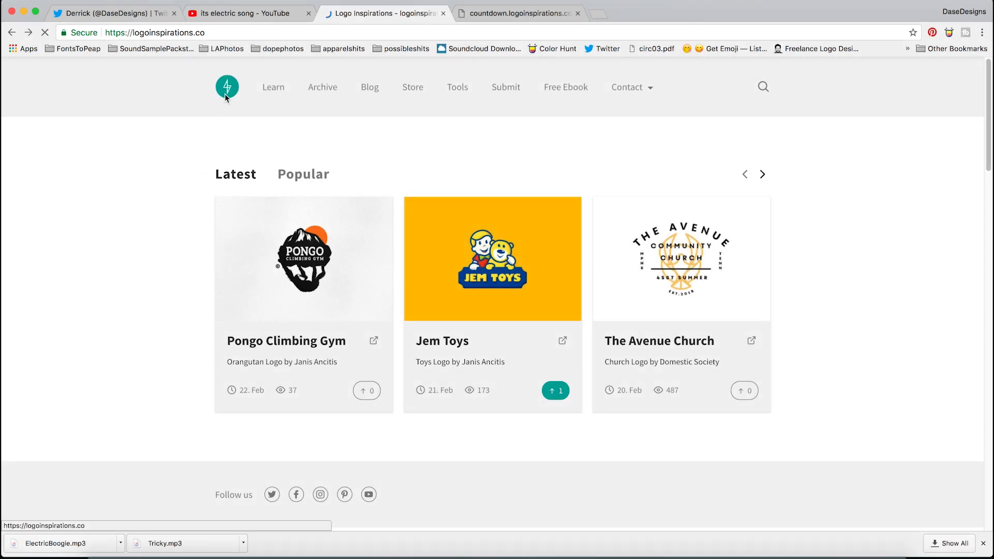
{"action": "left_click", "coordinate": [225, 94]}
{"action": "scroll", "coordinate": [818, 265], "scroll_direction": "down", "scroll_amount": 6}
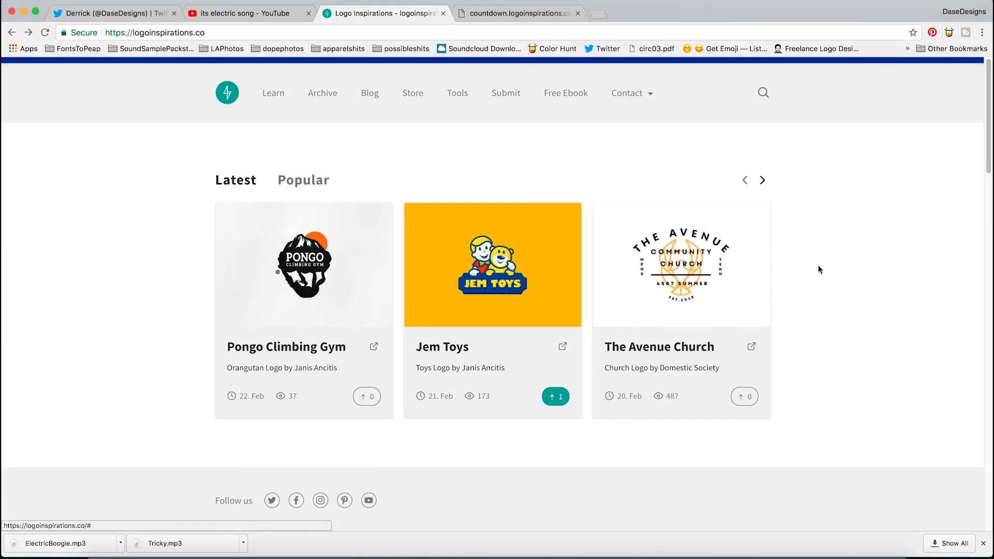
{"action": "scroll", "coordinate": [817, 267], "scroll_direction": "down", "scroll_amount": 15}
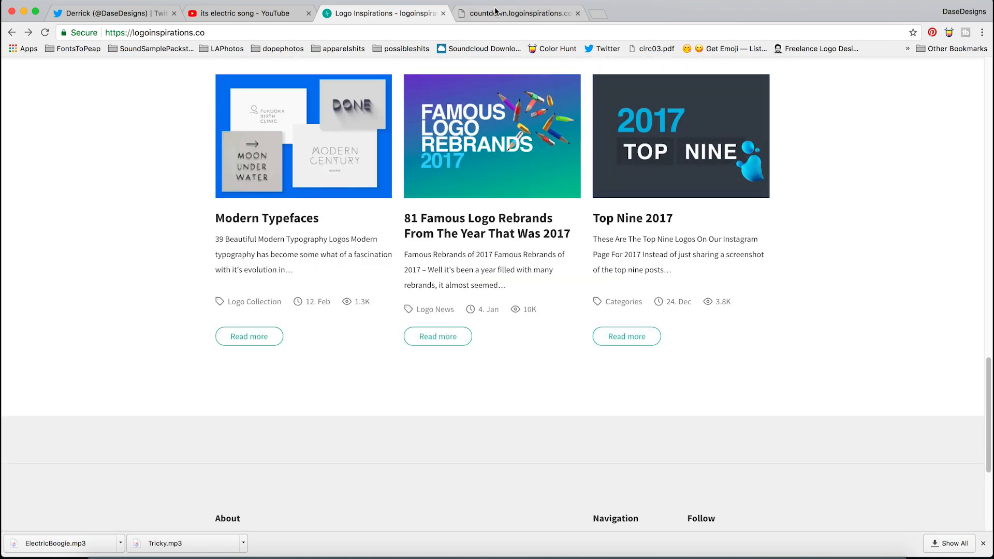
- View the eSports Logo Course page, open its early access sign-up form and dismiss it
{"action": "left_click", "coordinate": [495, 10]}
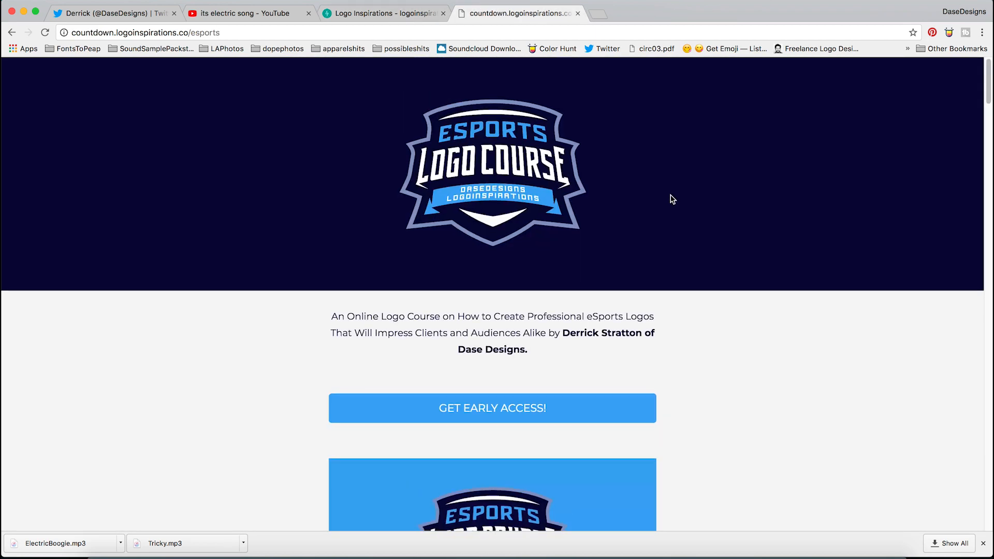
{"action": "scroll", "coordinate": [672, 200], "scroll_direction": "down", "scroll_amount": 3}
{"action": "scroll", "coordinate": [672, 200], "scroll_direction": "up", "scroll_amount": 2}
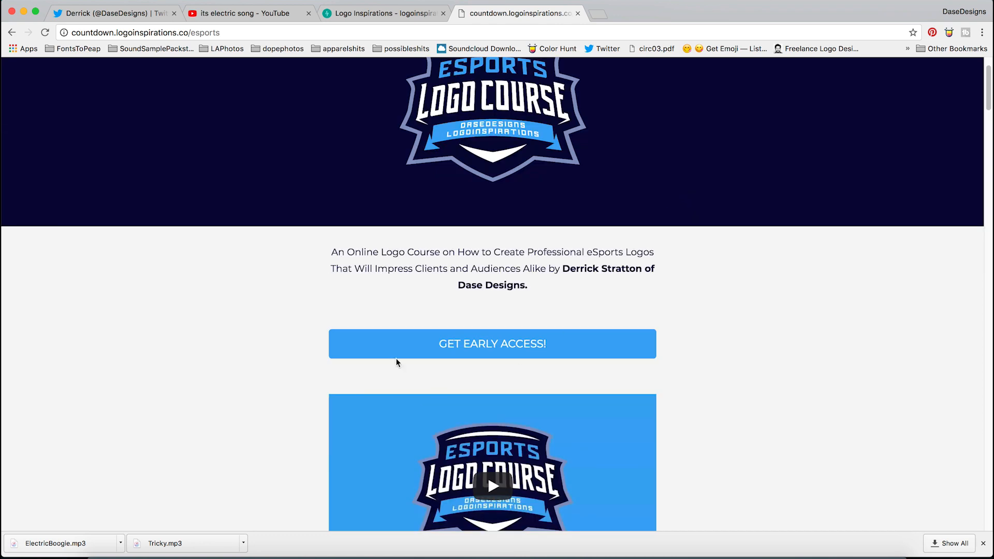
{"action": "left_click", "coordinate": [507, 360]}
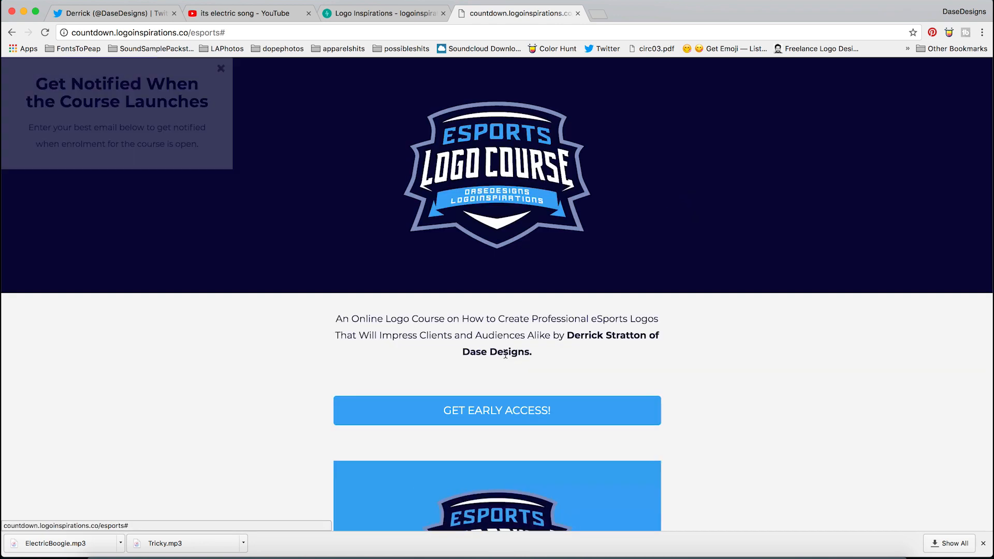
{"action": "left_click", "coordinate": [622, 202]}
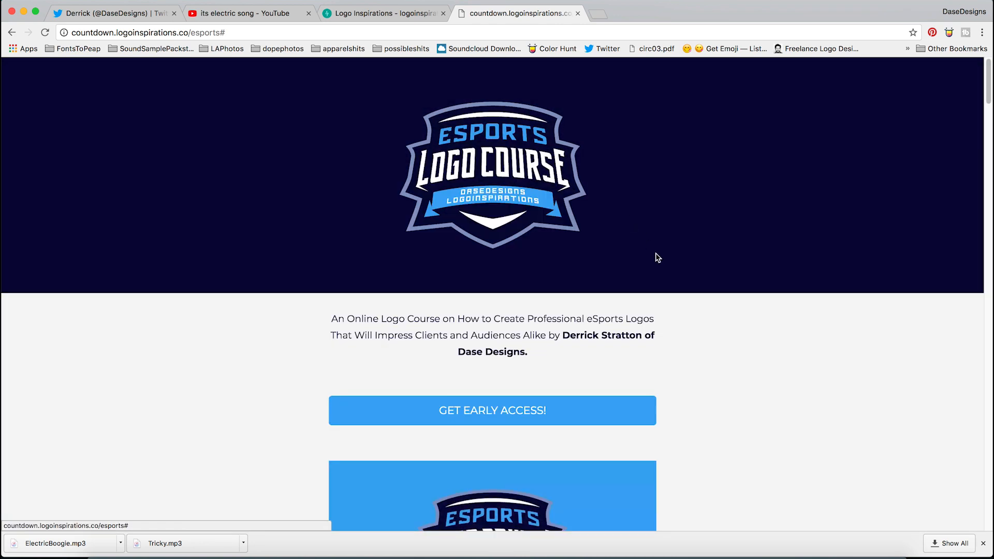
- Review the course page's instructor introduction, speed art videos and section outline, and return to the early access option
{"action": "scroll", "coordinate": [671, 300], "scroll_direction": "down", "scroll_amount": 10}
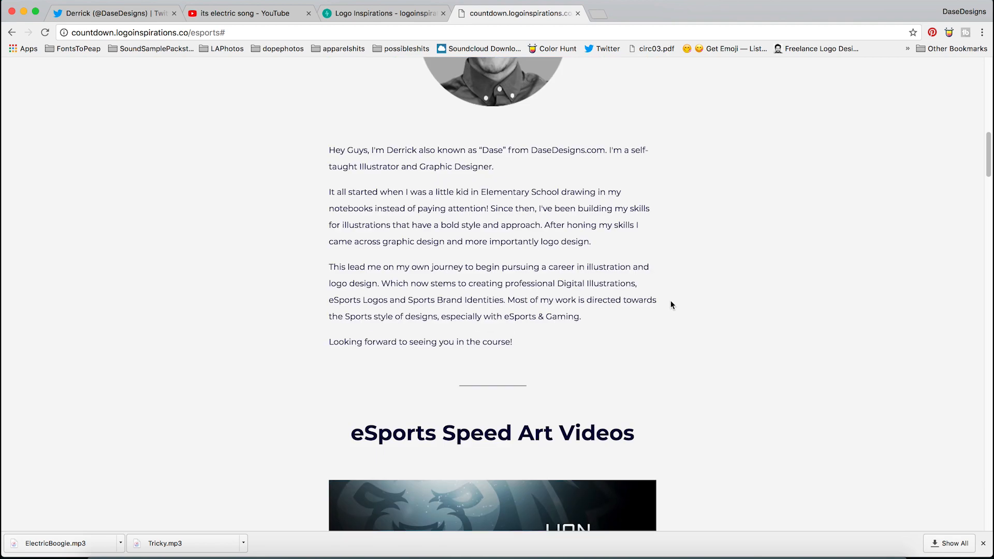
{"action": "scroll", "coordinate": [670, 301], "scroll_direction": "down", "scroll_amount": 10}
{"action": "scroll", "coordinate": [670, 306], "scroll_direction": "down", "scroll_amount": 10}
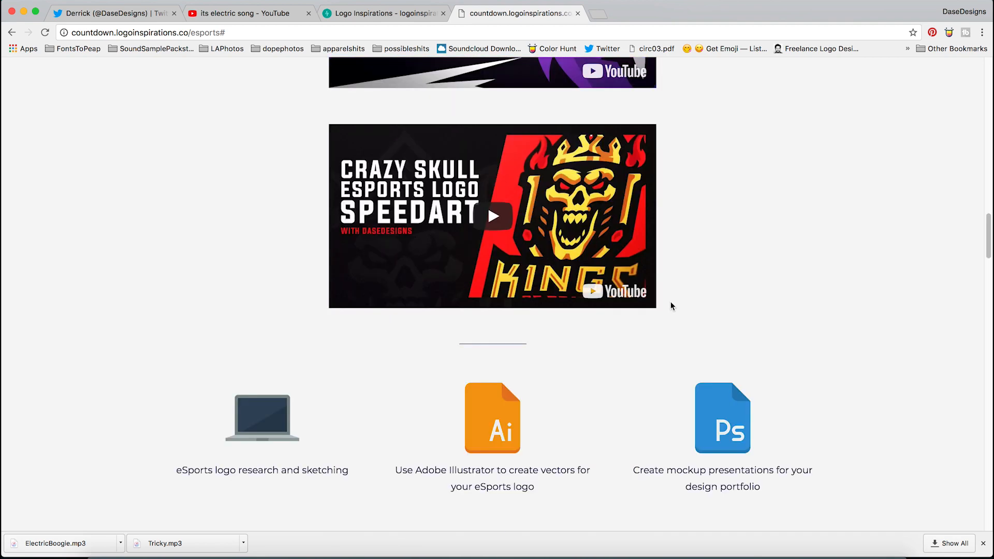
{"action": "scroll", "coordinate": [671, 306], "scroll_direction": "down", "scroll_amount": 15}
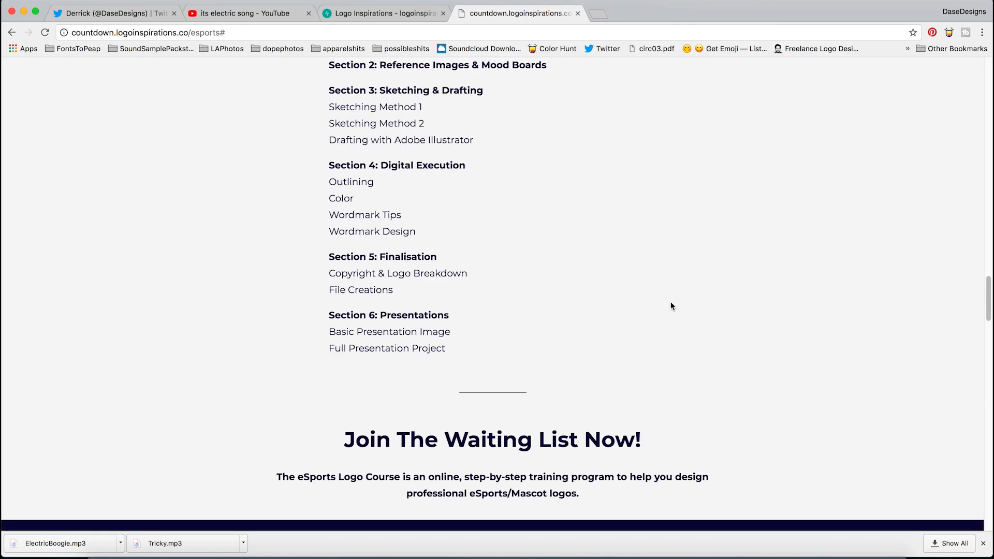
{"action": "scroll", "coordinate": [670, 304], "scroll_direction": "down", "scroll_amount": 15}
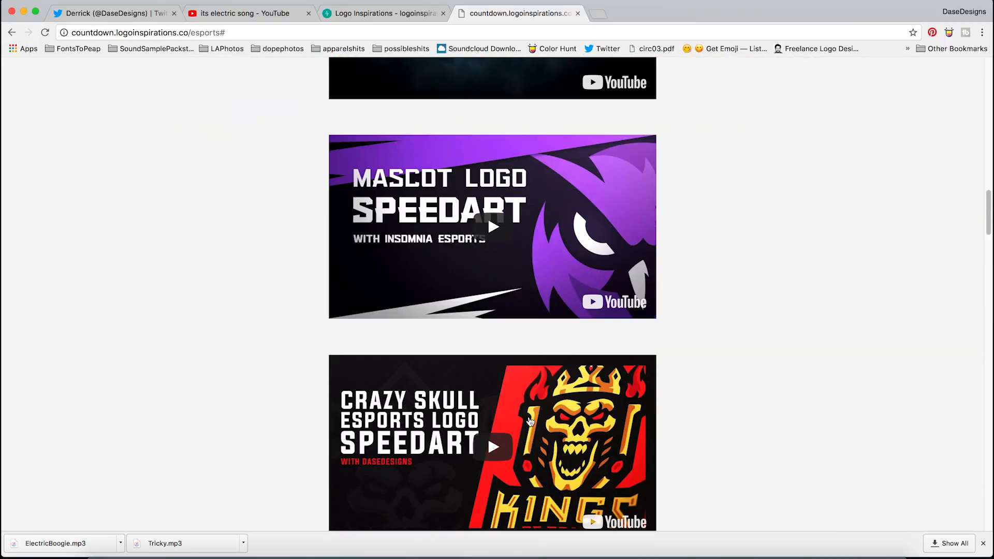
{"action": "scroll", "coordinate": [530, 421], "scroll_direction": "up", "scroll_amount": 20}
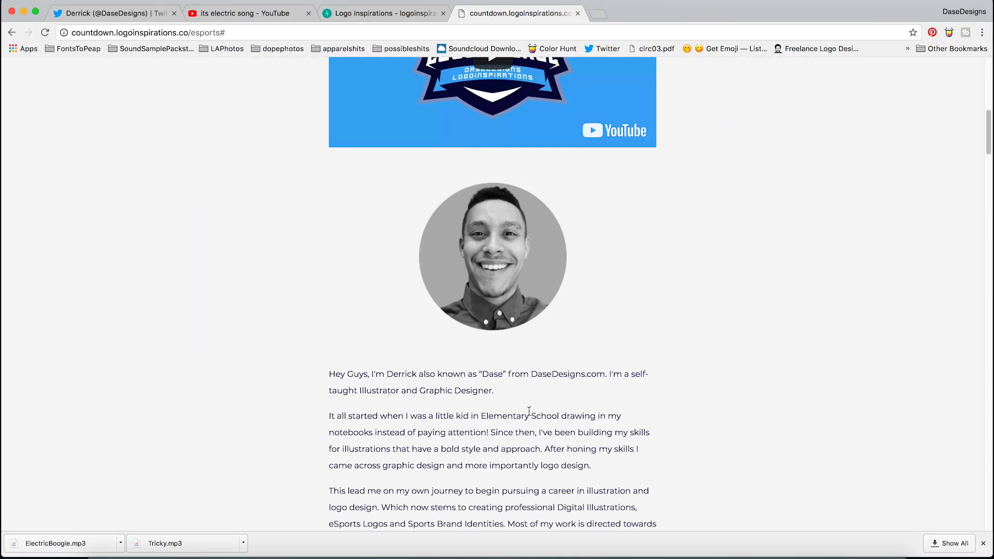
{"action": "left_click", "coordinate": [507, 402]}
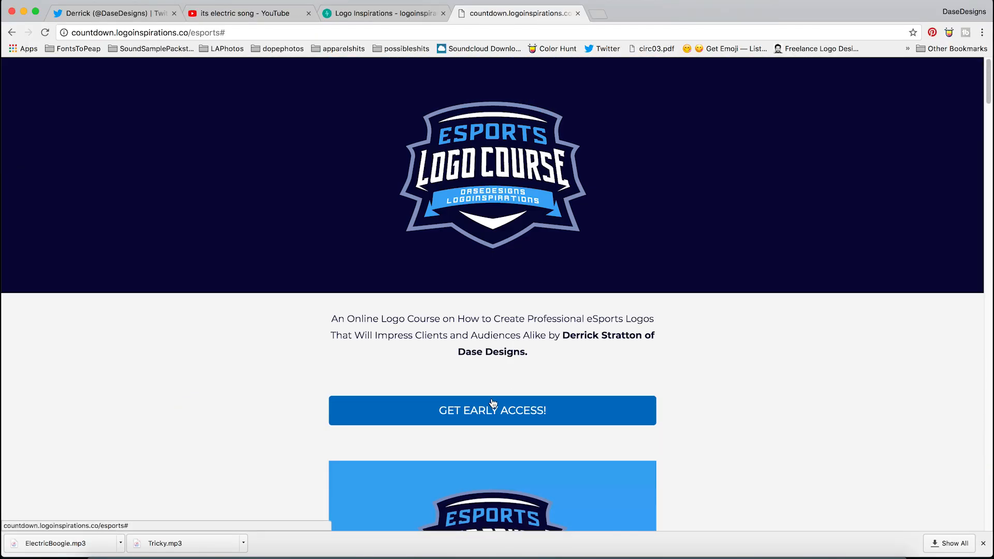